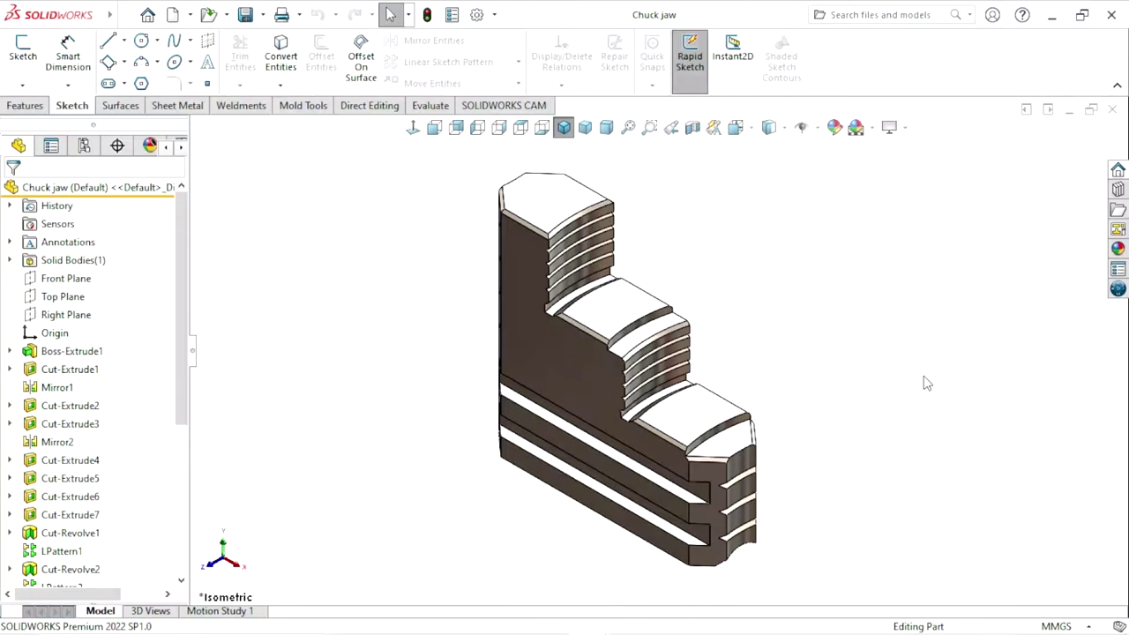
Step: Orbit and zoom the finished chuck jaw, picking its lowest stepped face, and bring up the Features tools
{"action": "mouse_move", "coordinate": [815, 465]}
{"action": "middle_mouse_down"}
{"action": "mouse_move", "coordinate": [731, 396]}
{"action": "mouse_move", "coordinate": [744, 479]}
{"action": "mouse_move", "coordinate": [782, 479]}
{"action": "mouse_move", "coordinate": [703, 401]}
{"action": "mouse_move", "coordinate": [809, 446]}
{"action": "mouse_move", "coordinate": [829, 415]}
{"action": "mouse_move", "coordinate": [761, 486]}
{"action": "mouse_move", "coordinate": [652, 348]}
{"action": "middle_mouse_up"}
{"action": "scroll", "coordinate": [671, 360], "scroll_direction": "down", "scroll_amount": 1}
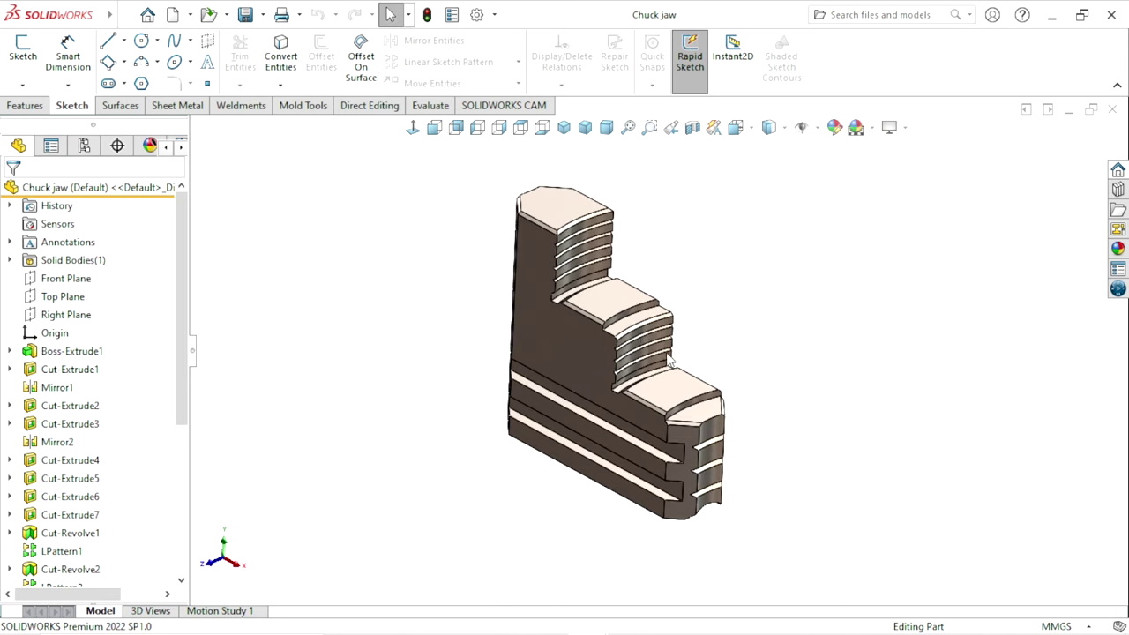
{"action": "scroll", "coordinate": [677, 355], "scroll_direction": "down", "scroll_amount": 1}
{"action": "left_click", "coordinate": [676, 392]}
{"action": "scroll", "coordinate": [861, 350], "scroll_direction": "up", "scroll_amount": 1}
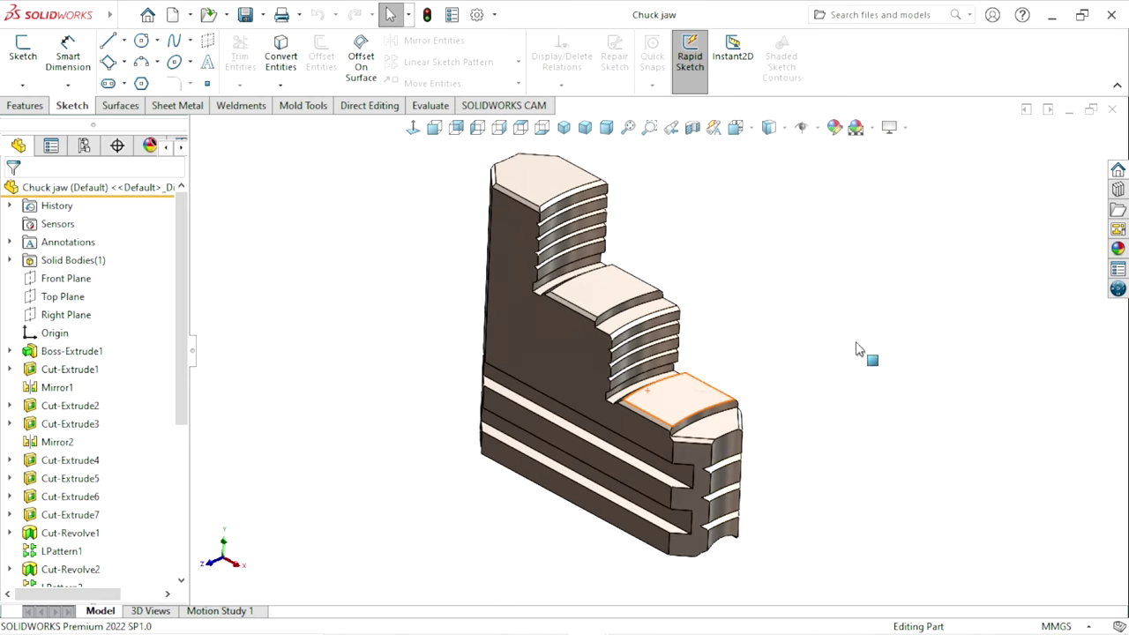
{"action": "mouse_move", "coordinate": [829, 454]}
{"action": "middle_mouse_down"}
{"action": "mouse_move", "coordinate": [712, 469]}
{"action": "mouse_move", "coordinate": [794, 517]}
{"action": "mouse_move", "coordinate": [910, 408]}
{"action": "mouse_move", "coordinate": [870, 479]}
{"action": "mouse_move", "coordinate": [788, 504]}
{"action": "mouse_move", "coordinate": [612, 433]}
{"action": "middle_mouse_up"}
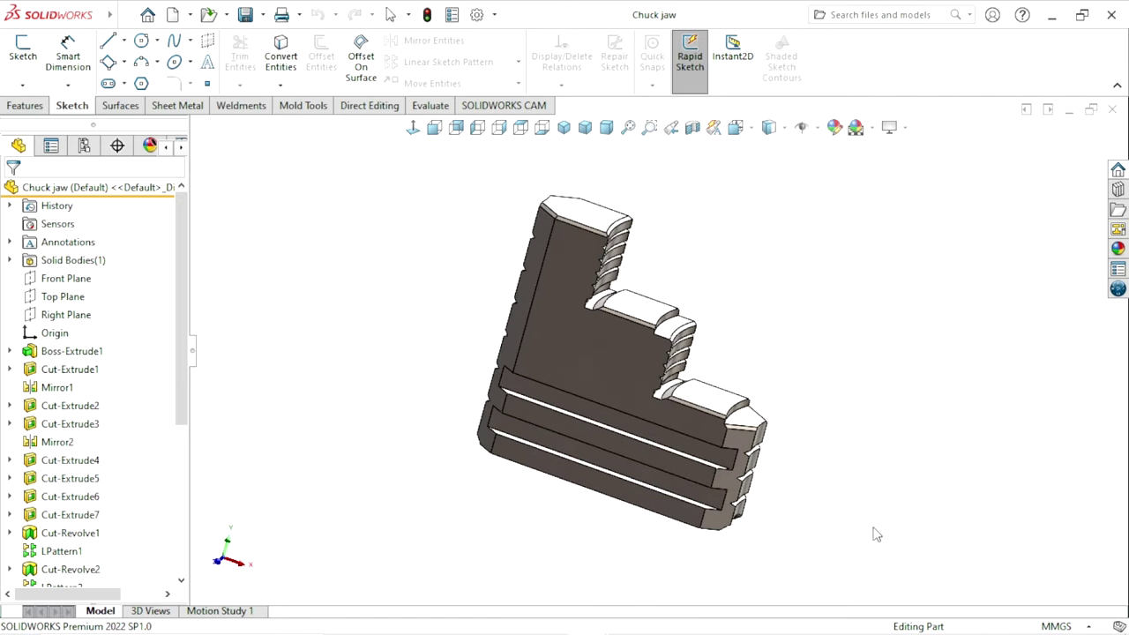
{"action": "middle_click_drag", "start_coordinate": [876, 533], "coordinate": [789, 504]}
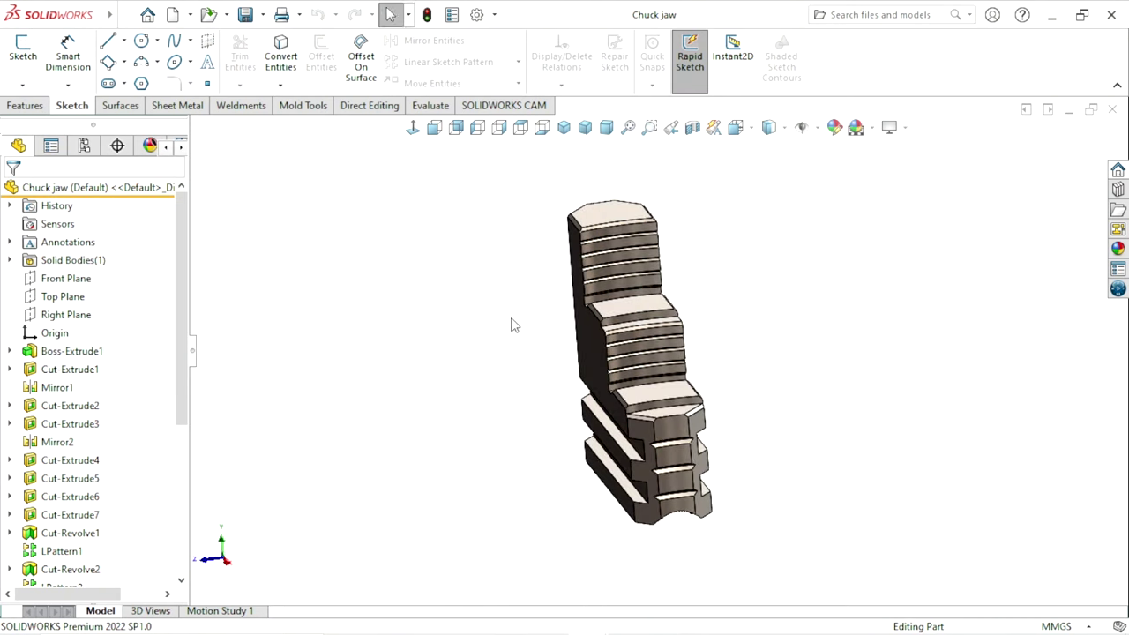
{"action": "left_click", "coordinate": [31, 107]}
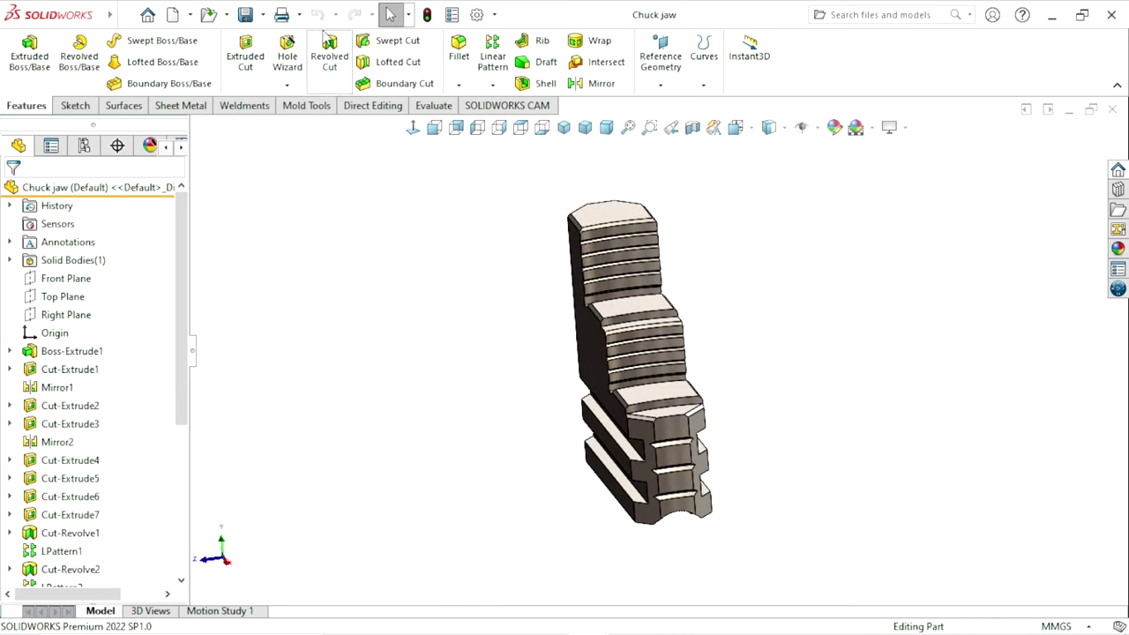
Step: Keep orbiting and zooming to inspect the jaw's serrated underside and upright stepped profile
{"action": "mouse_move", "coordinate": [726, 411]}
{"action": "middle_mouse_down"}
{"action": "mouse_move", "coordinate": [580, 356]}
{"action": "mouse_move", "coordinate": [592, 440]}
{"action": "mouse_move", "coordinate": [656, 479]}
{"action": "mouse_move", "coordinate": [703, 302]}
{"action": "mouse_move", "coordinate": [703, 442]}
{"action": "mouse_move", "coordinate": [678, 322]}
{"action": "middle_mouse_up"}
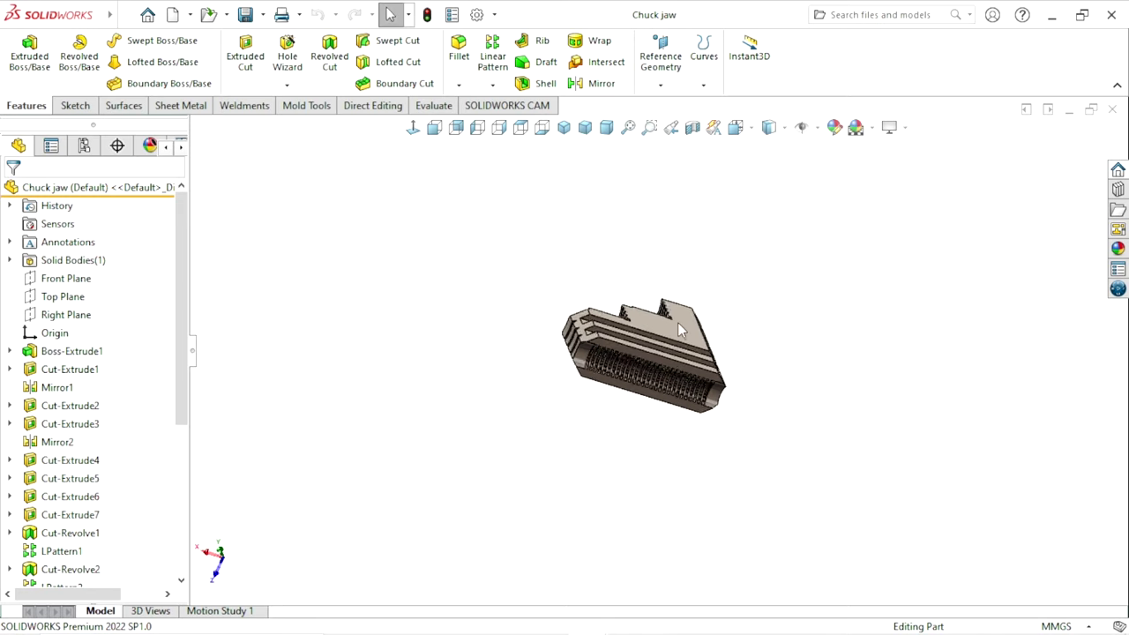
{"action": "scroll", "coordinate": [678, 328], "scroll_direction": "down", "scroll_amount": 5}
{"action": "mouse_move", "coordinate": [781, 511]}
{"action": "middle_mouse_down"}
{"action": "mouse_move", "coordinate": [844, 521]}
{"action": "mouse_move", "coordinate": [938, 486]}
{"action": "mouse_move", "coordinate": [715, 484]}
{"action": "middle_mouse_up"}
{"action": "scroll", "coordinate": [648, 389], "scroll_direction": "down", "scroll_amount": 3}
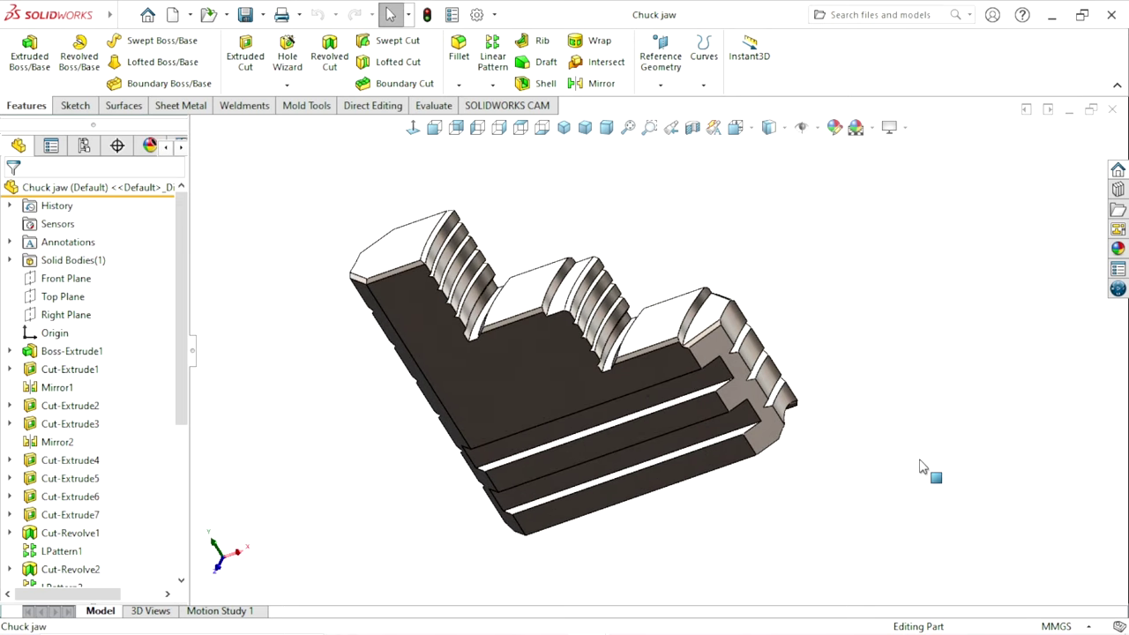
{"action": "mouse_move", "coordinate": [804, 491]}
{"action": "middle_mouse_down"}
{"action": "mouse_move", "coordinate": [870, 429]}
{"action": "mouse_move", "coordinate": [706, 459]}
{"action": "mouse_move", "coordinate": [600, 334]}
{"action": "mouse_move", "coordinate": [800, 267]}
{"action": "middle_mouse_up"}
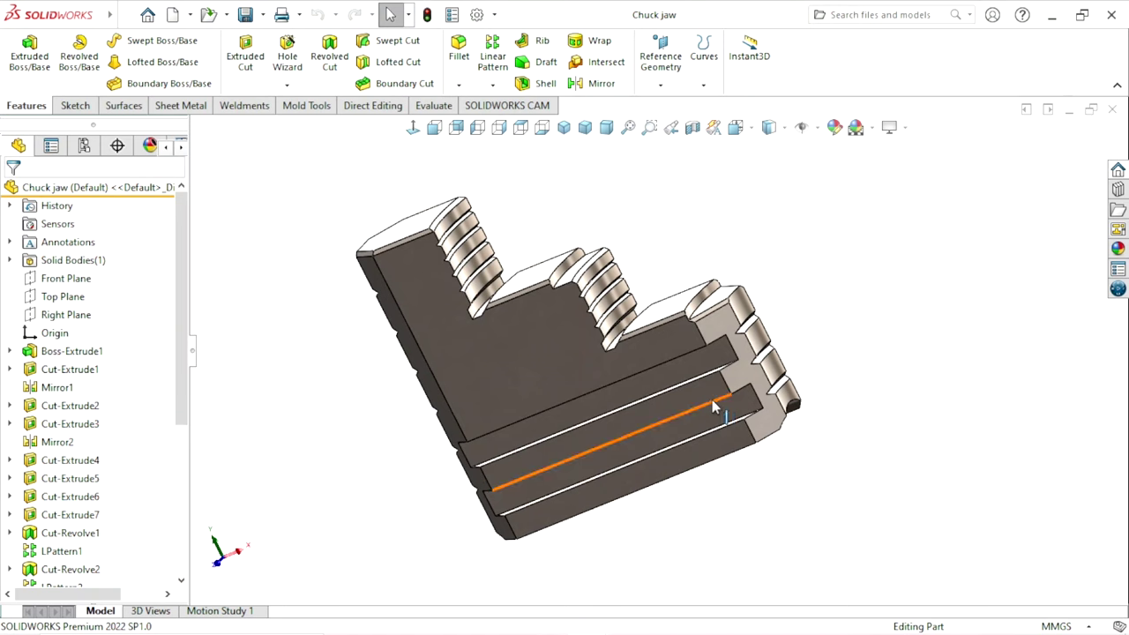
{"action": "scroll", "coordinate": [650, 353], "scroll_direction": "down", "scroll_amount": 3}
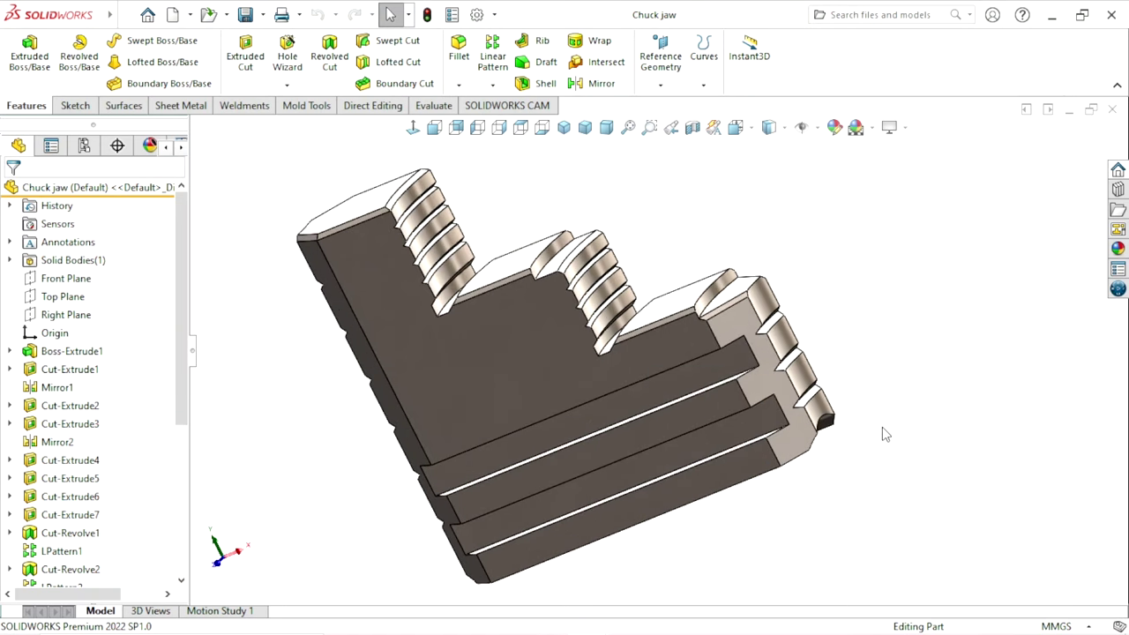
{"action": "mouse_move", "coordinate": [886, 432]}
{"action": "middle_mouse_down"}
{"action": "mouse_move", "coordinate": [841, 456]}
{"action": "mouse_move", "coordinate": [895, 472]}
{"action": "middle_mouse_up"}
{"action": "scroll", "coordinate": [711, 462], "scroll_direction": "up", "scroll_amount": 3}
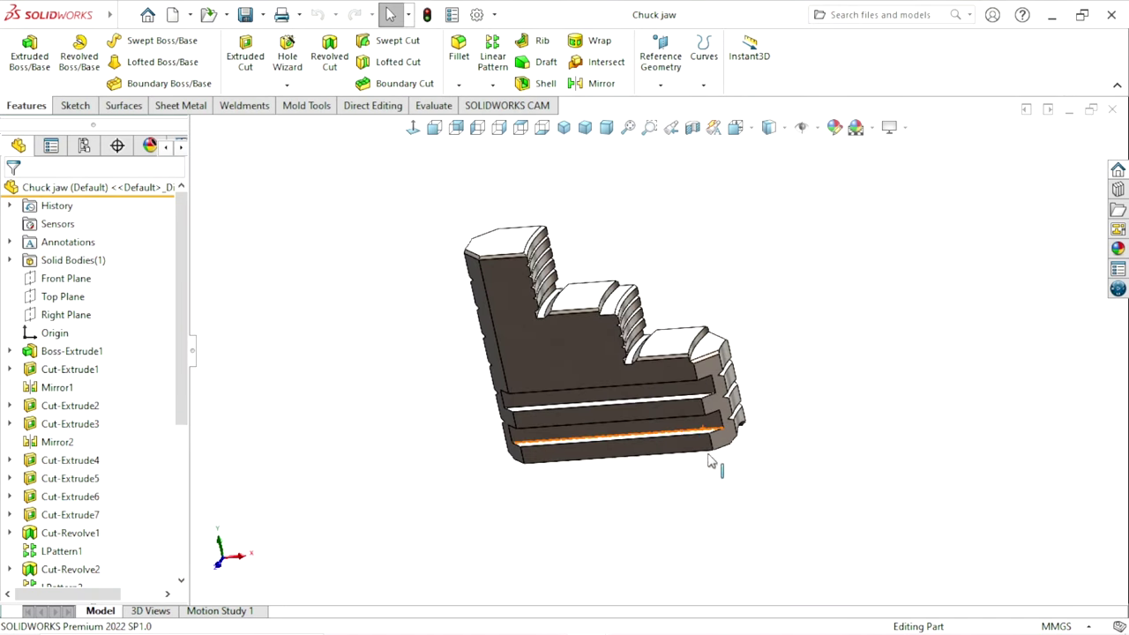
{"action": "mouse_move", "coordinate": [862, 371]}
{"action": "middle_mouse_down"}
{"action": "mouse_move", "coordinate": [844, 479]}
{"action": "mouse_move", "coordinate": [777, 441]}
{"action": "middle_mouse_up"}
{"action": "scroll", "coordinate": [687, 351], "scroll_direction": "up", "scroll_amount": 2}
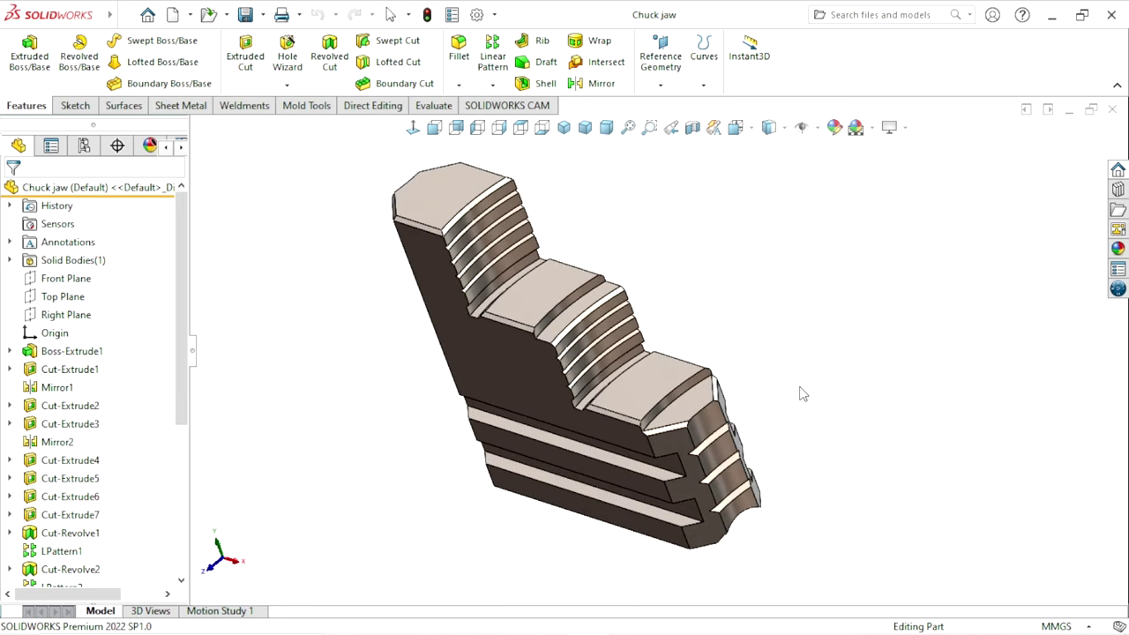
{"action": "middle_click_drag", "start_coordinate": [803, 395], "coordinate": [764, 381]}
{"action": "scroll", "coordinate": [612, 456], "scroll_direction": "up", "scroll_amount": 2}
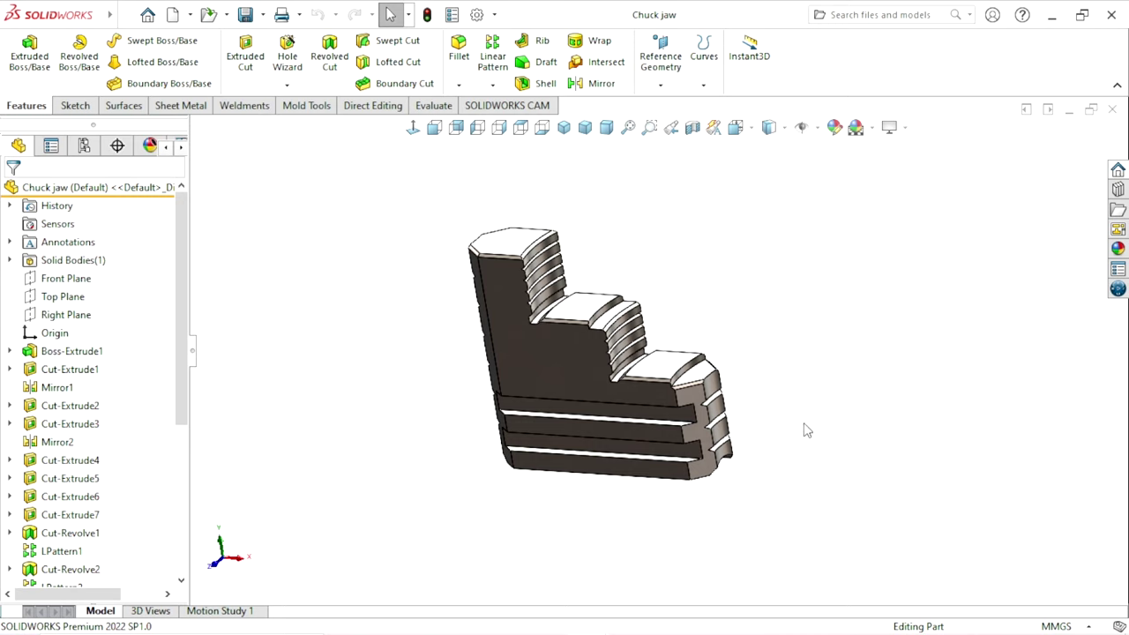
{"action": "mouse_move", "coordinate": [805, 430]}
{"action": "middle_mouse_down"}
{"action": "mouse_move", "coordinate": [819, 327]}
{"action": "mouse_move", "coordinate": [785, 444]}
{"action": "mouse_move", "coordinate": [754, 456]}
{"action": "middle_mouse_up"}
{"action": "scroll", "coordinate": [617, 365], "scroll_direction": "down", "scroll_amount": 2}
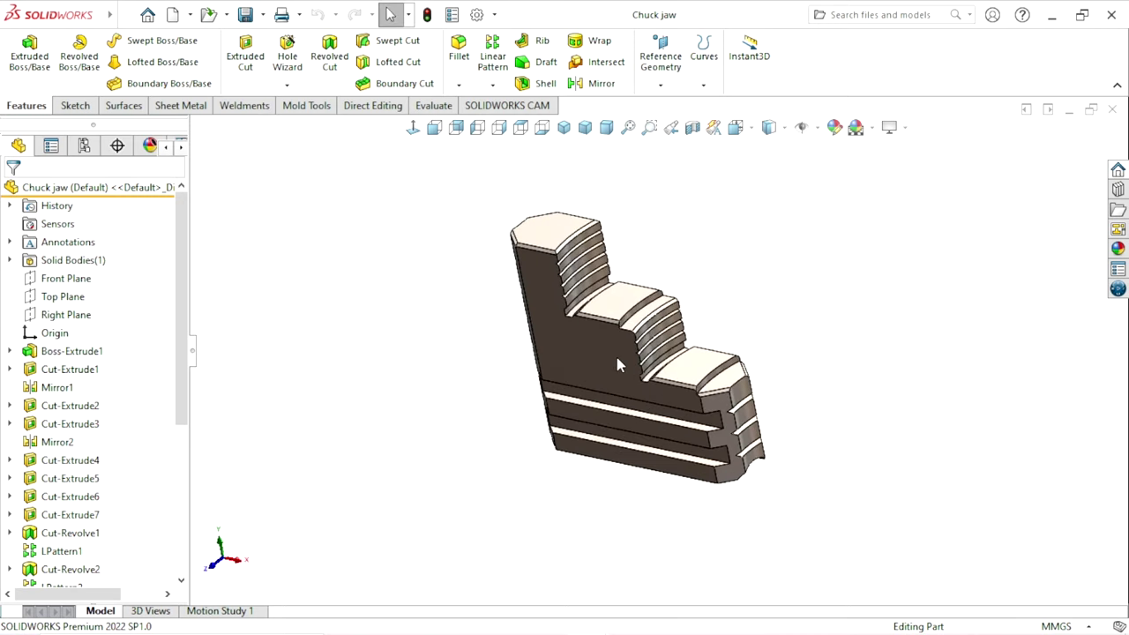
{"action": "scroll", "coordinate": [618, 365], "scroll_direction": "down", "scroll_amount": 1}
{"action": "mouse_move", "coordinate": [755, 332]}
{"action": "middle_mouse_down"}
{"action": "mouse_move", "coordinate": [761, 321]}
{"action": "mouse_move", "coordinate": [831, 366]}
{"action": "mouse_move", "coordinate": [821, 371]}
{"action": "mouse_move", "coordinate": [834, 320]}
{"action": "mouse_move", "coordinate": [776, 414]}
{"action": "middle_mouse_up"}
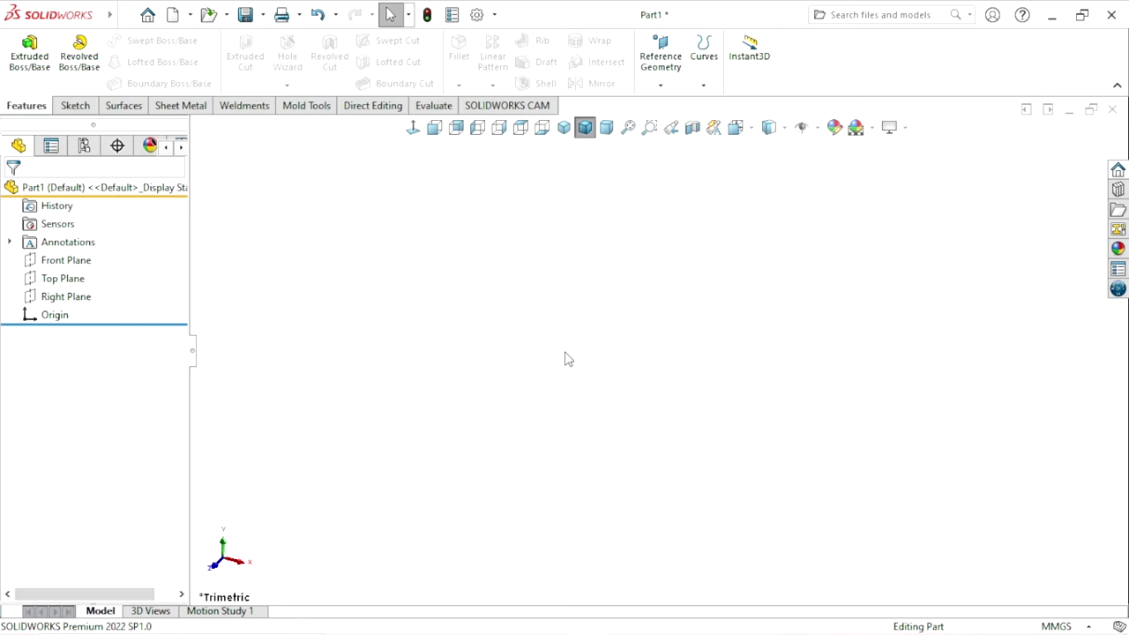
Step: Start a new sketch on the Front Plane
{"action": "left_click", "coordinate": [76, 268]}
{"action": "left_click", "coordinate": [76, 268]}
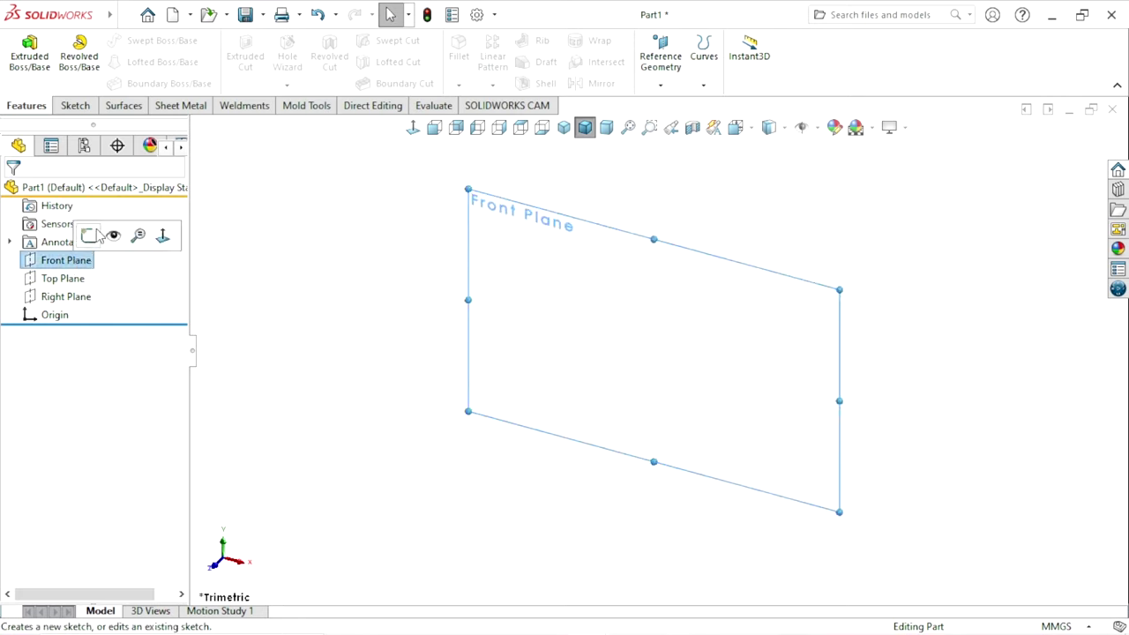
{"action": "left_click", "coordinate": [101, 235]}
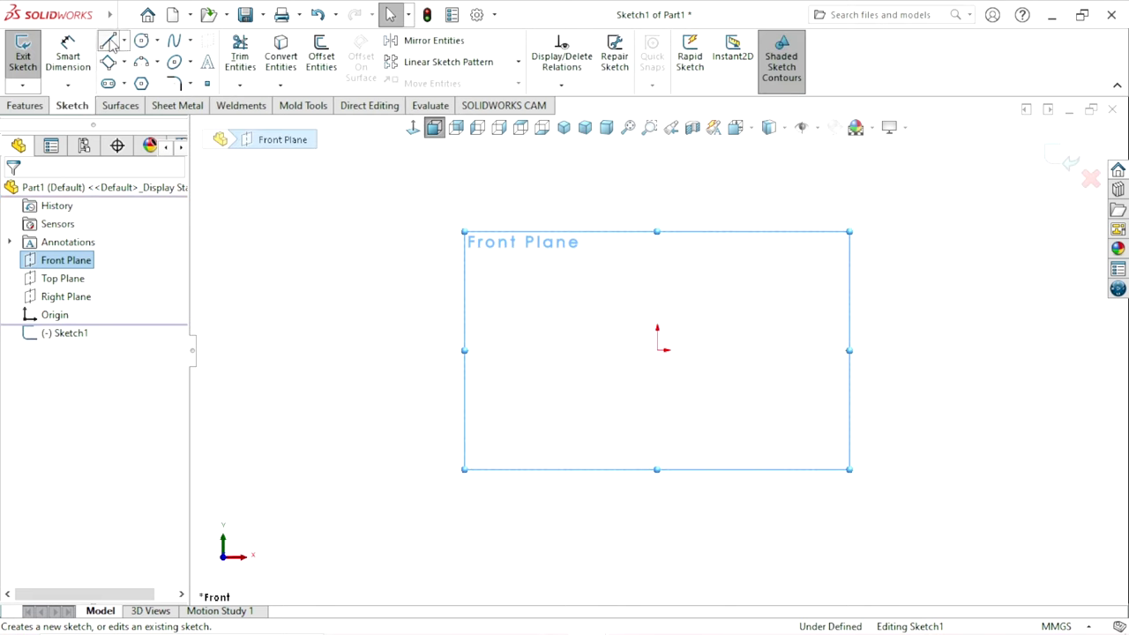
Step: Draw a horizontal midpoint line centred on the origin
{"action": "key", "text": "l"}
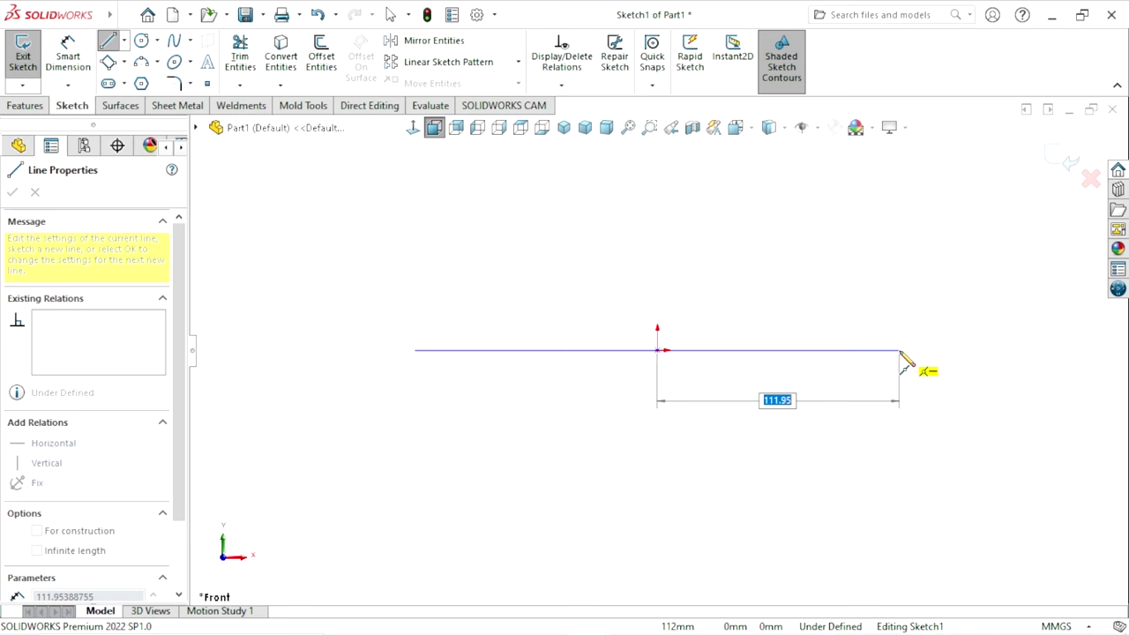
{"action": "left_click", "coordinate": [899, 350]}
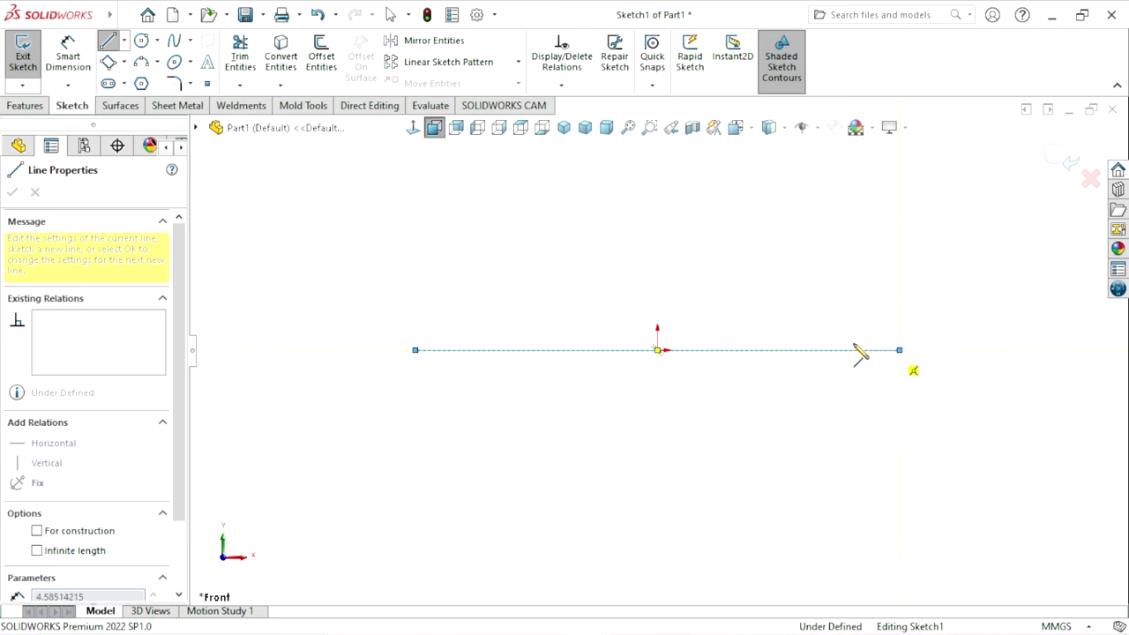
{"action": "right_click", "coordinate": [804, 334]}
{"action": "left_click", "coordinate": [810, 328]}
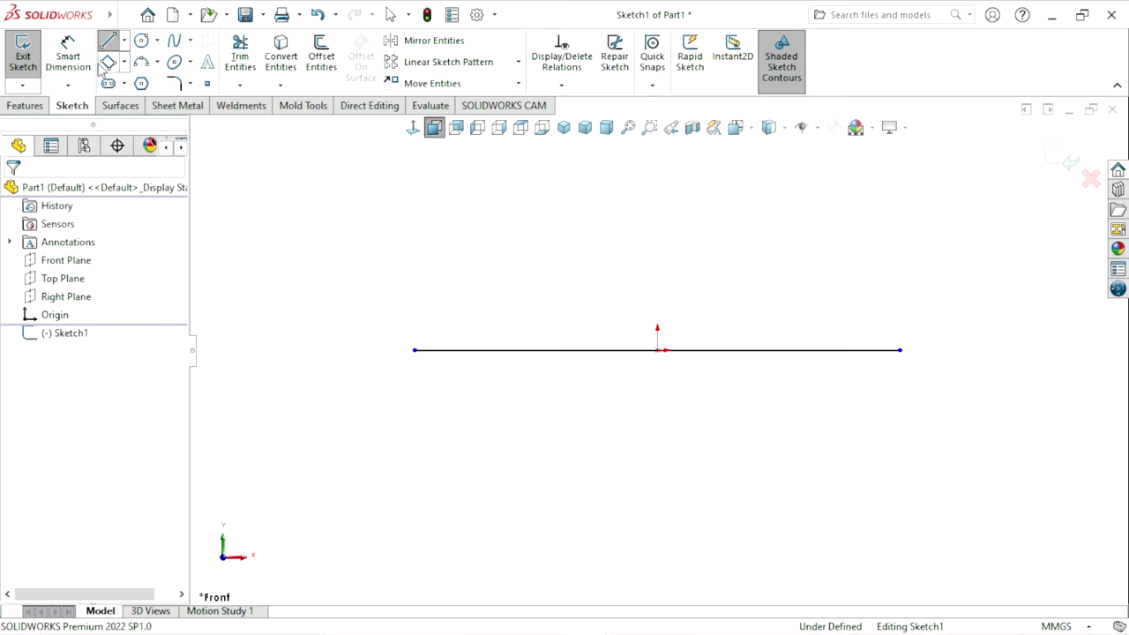
{"action": "left_click", "coordinate": [70, 58]}
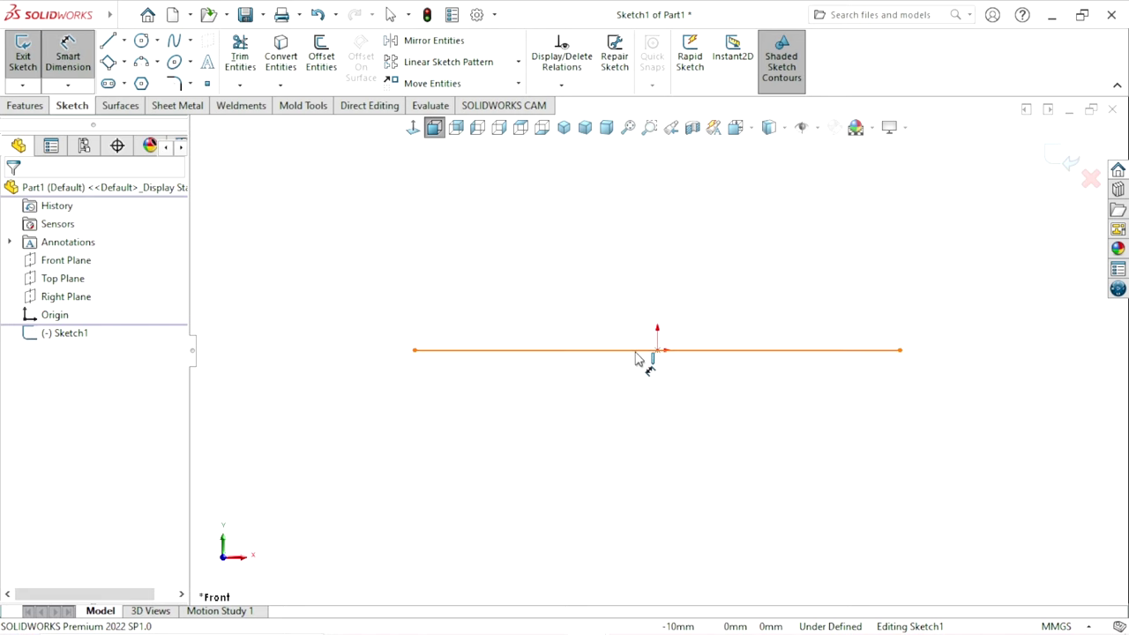
Step: Give the horizontal base line a 171 mm length dimension placed below it
{"action": "left_click", "coordinate": [637, 351]}
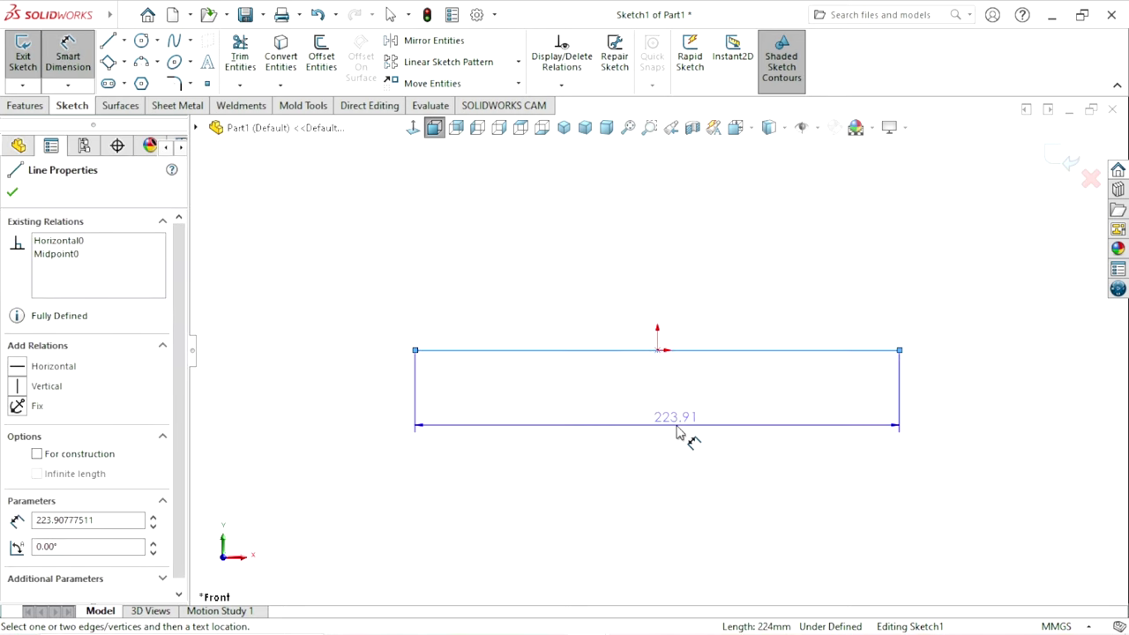
{"action": "left_click", "coordinate": [678, 432]}
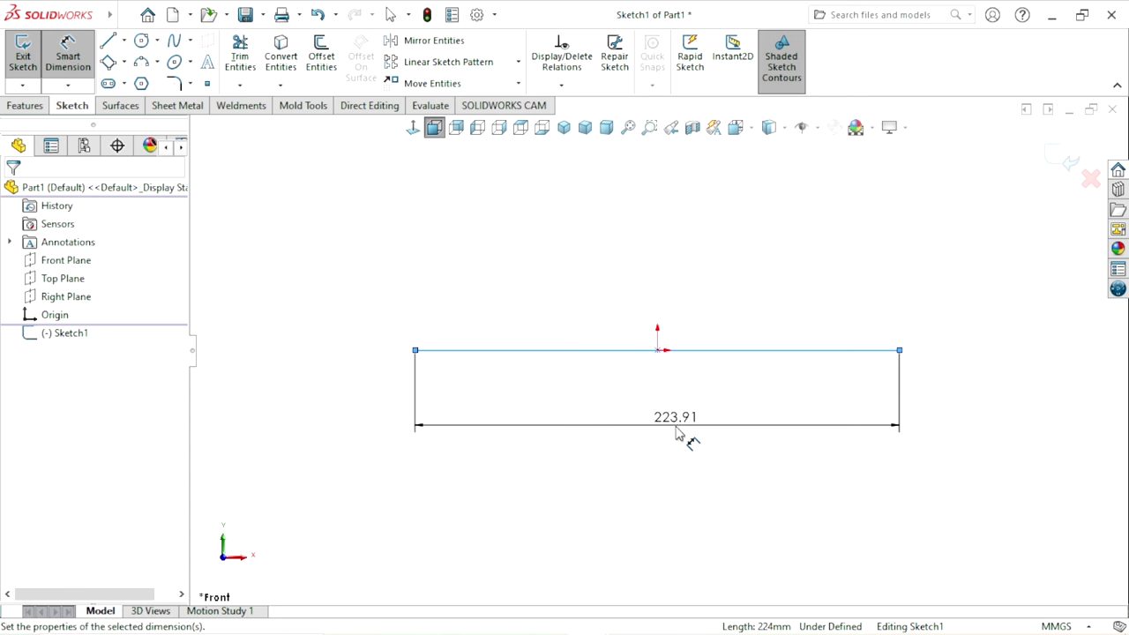
{"action": "double_click", "coordinate": [678, 433]}
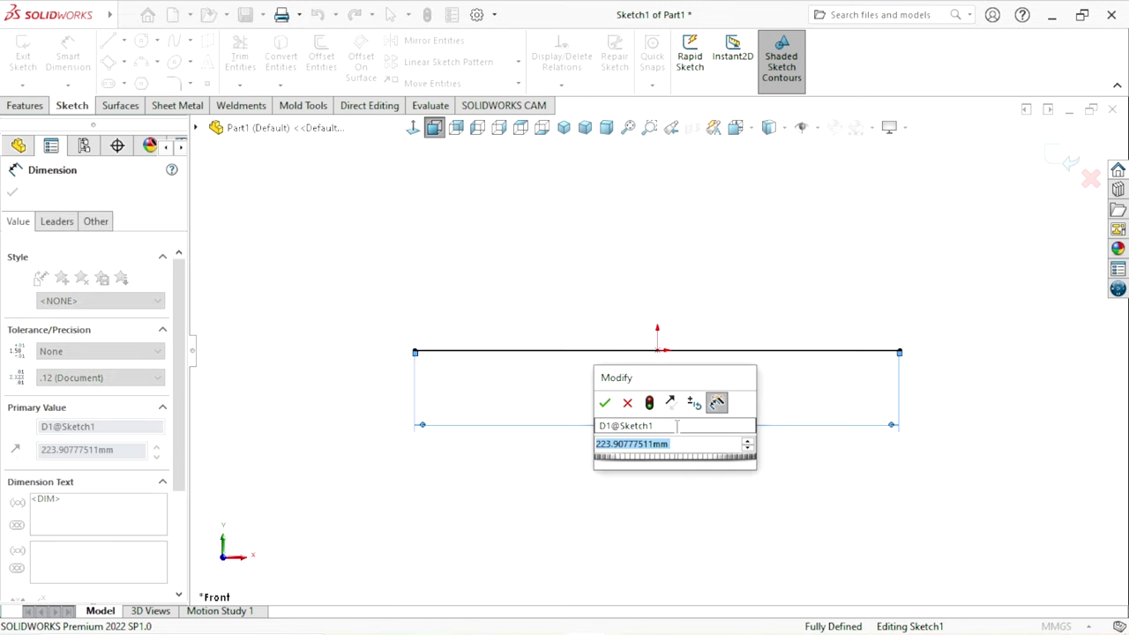
{"action": "type", "text": "51"}
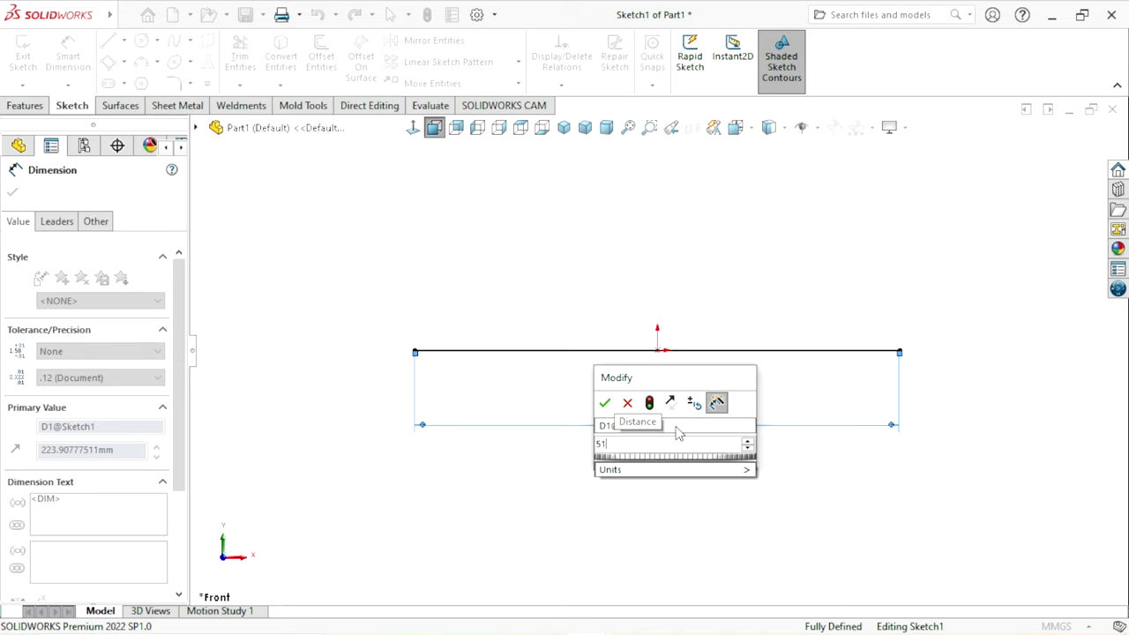
{"action": "type", "text": "+5"}
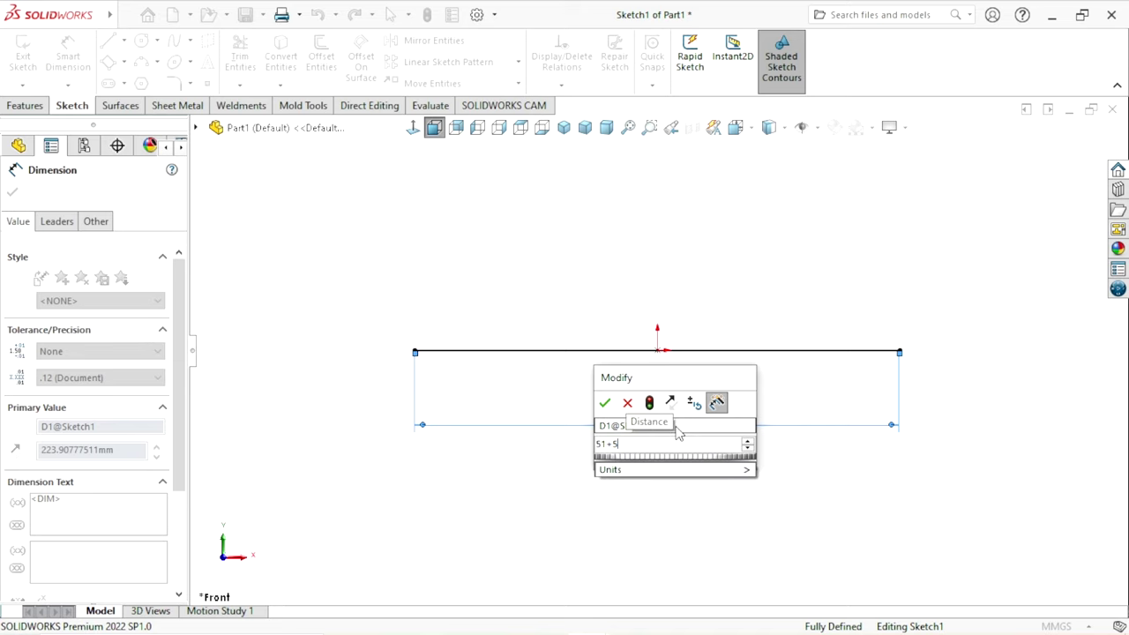
{"action": "type", "text": "7+"}
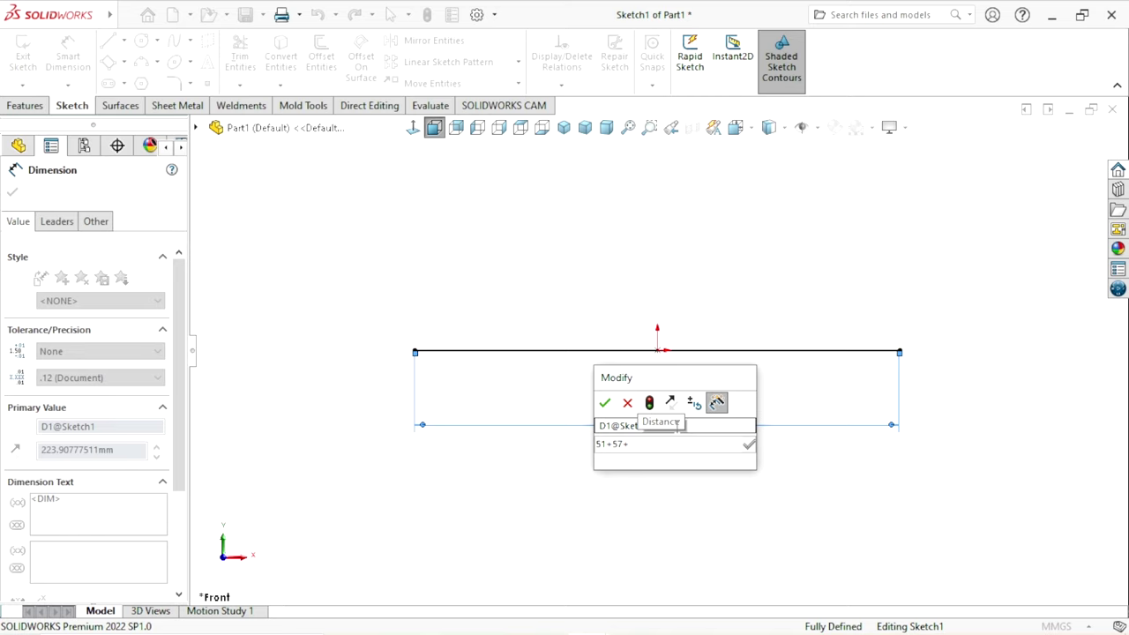
{"action": "type", "text": "663"}
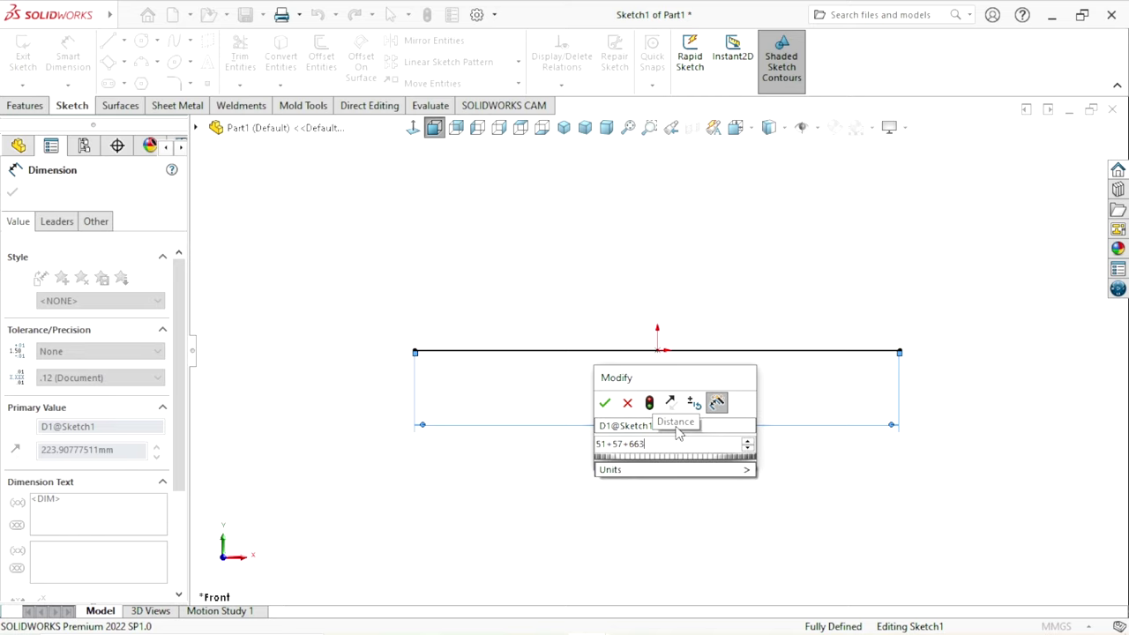
{"action": "key", "text": "BackSpace"}
{"action": "key", "text": "BackSpace"}
{"action": "type", "text": "3"}
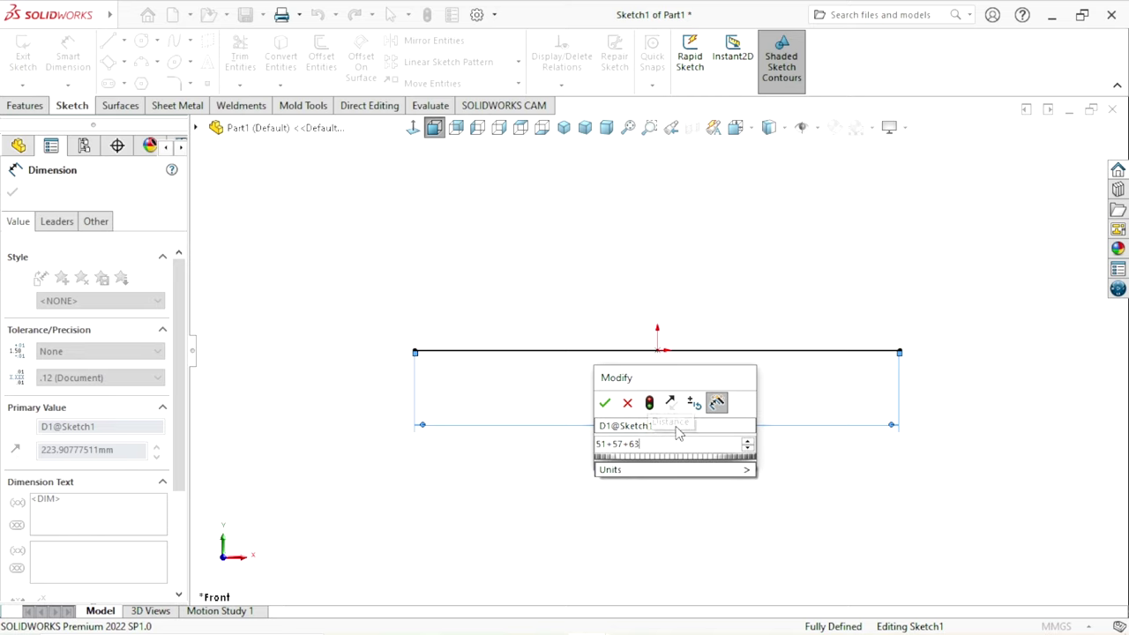
{"action": "key", "text": "Return"}
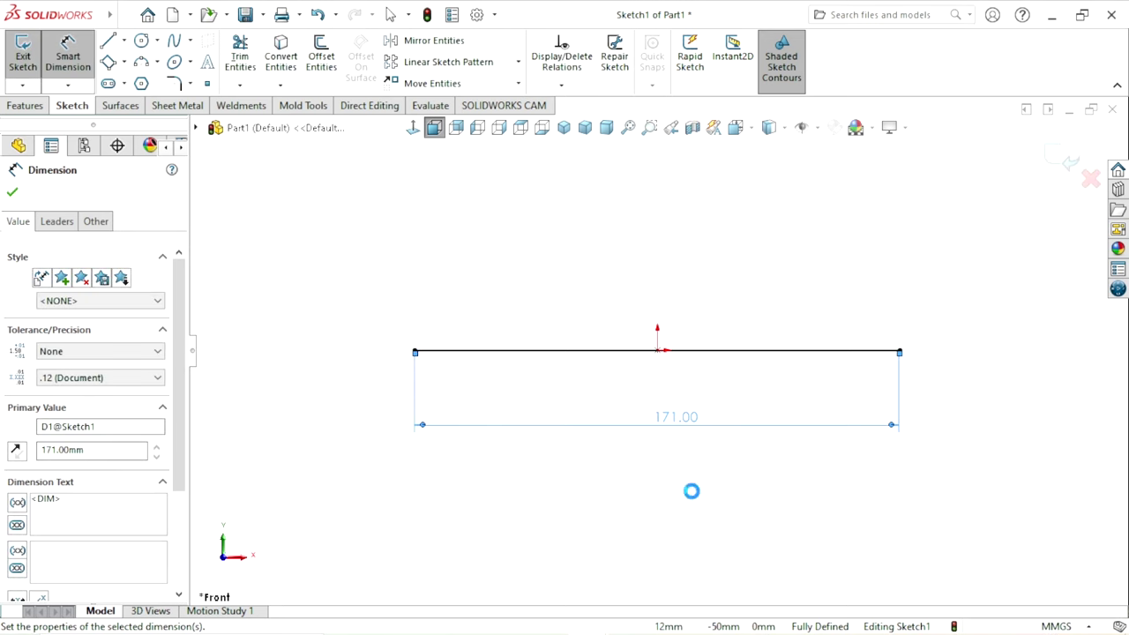
{"action": "scroll", "coordinate": [630, 373], "scroll_direction": "up", "scroll_amount": 2}
{"action": "scroll", "coordinate": [662, 352], "scroll_direction": "up", "scroll_amount": 1}
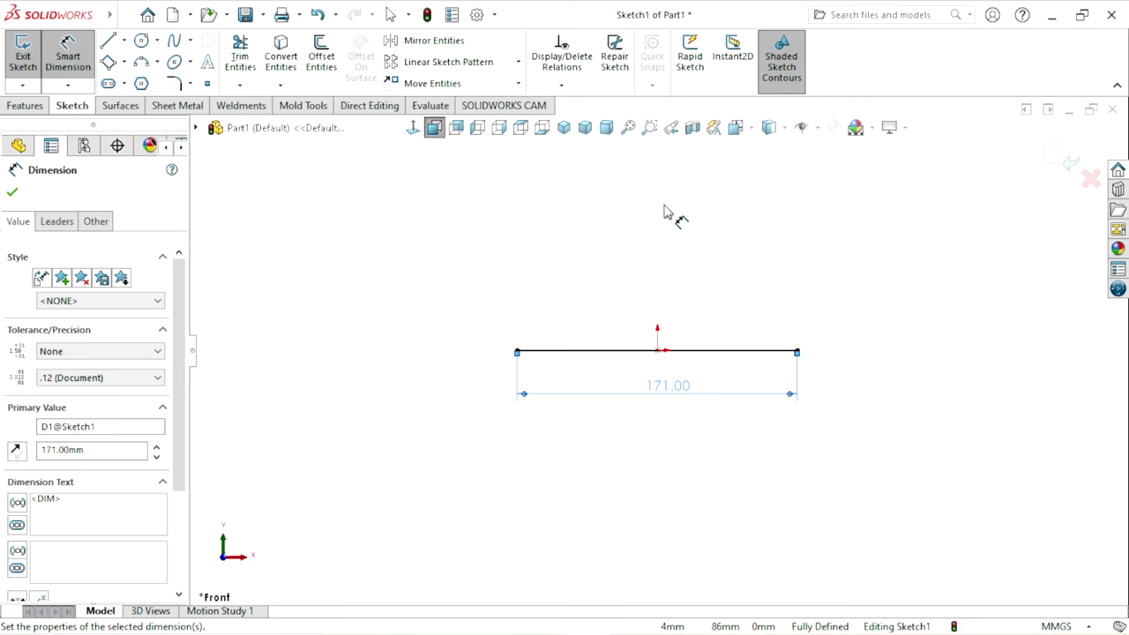
{"action": "scroll", "coordinate": [660, 189], "scroll_direction": "down", "scroll_amount": 1}
{"action": "scroll", "coordinate": [676, 277], "scroll_direction": "down", "scroll_amount": 1}
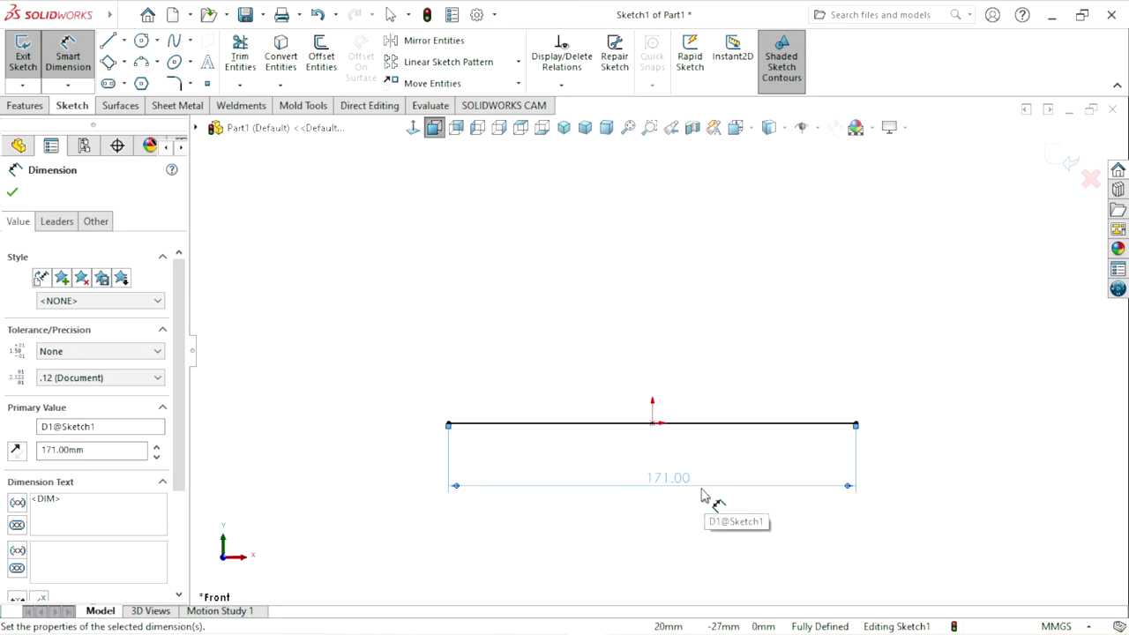
{"action": "left_click", "coordinate": [496, 509]}
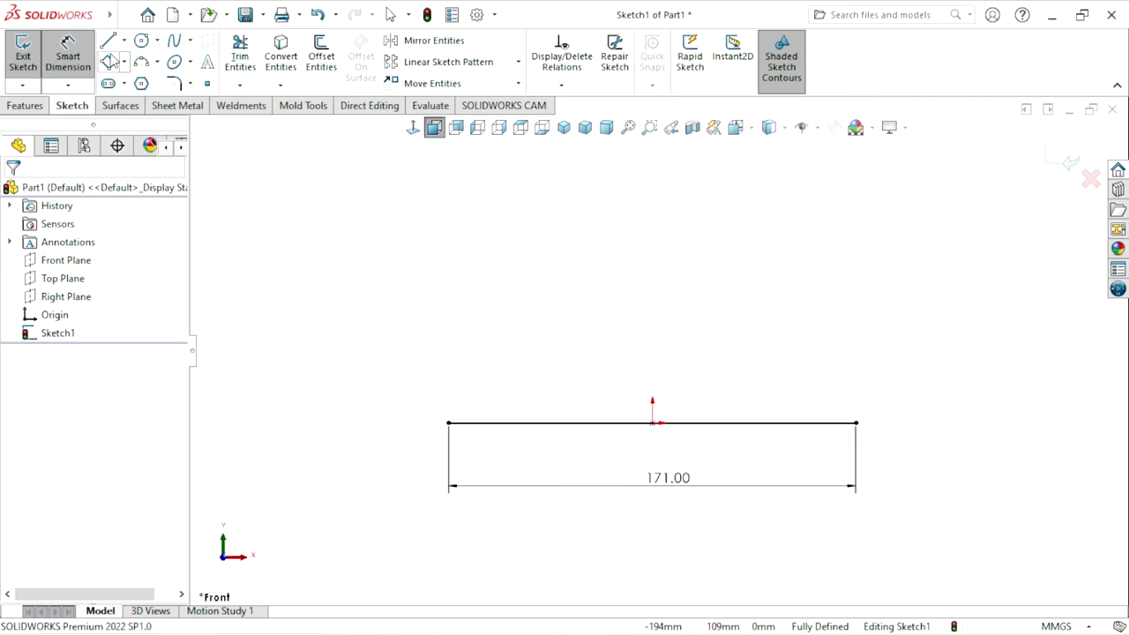
Step: From the base line's left end, draw the tall left edge, top step and middle step
{"action": "left_click", "coordinate": [109, 40]}
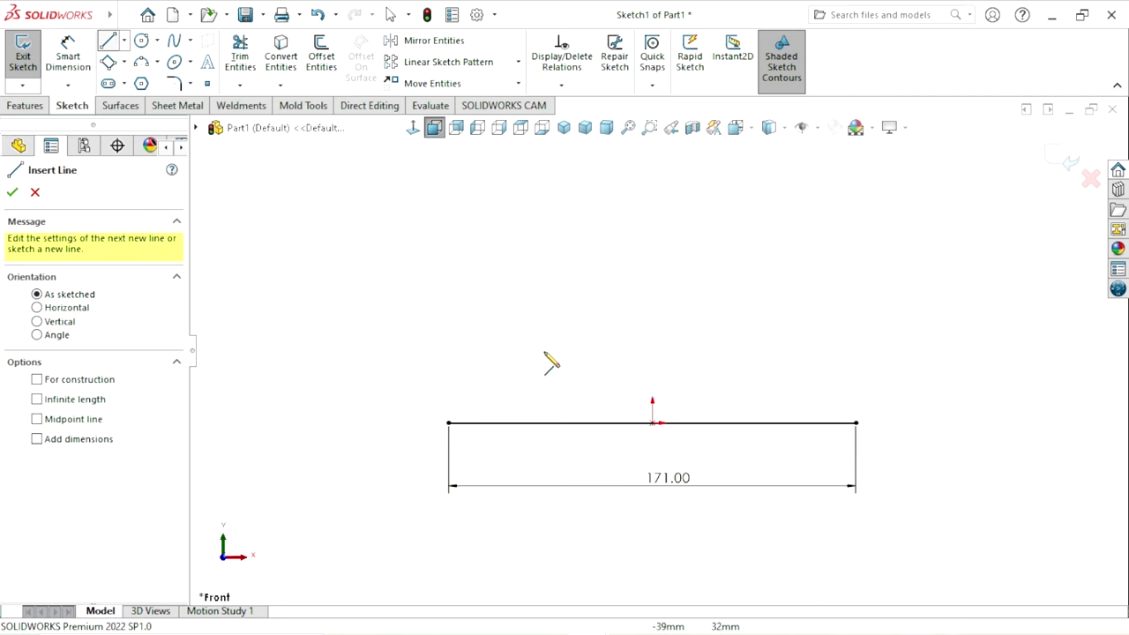
{"action": "left_click", "coordinate": [449, 425]}
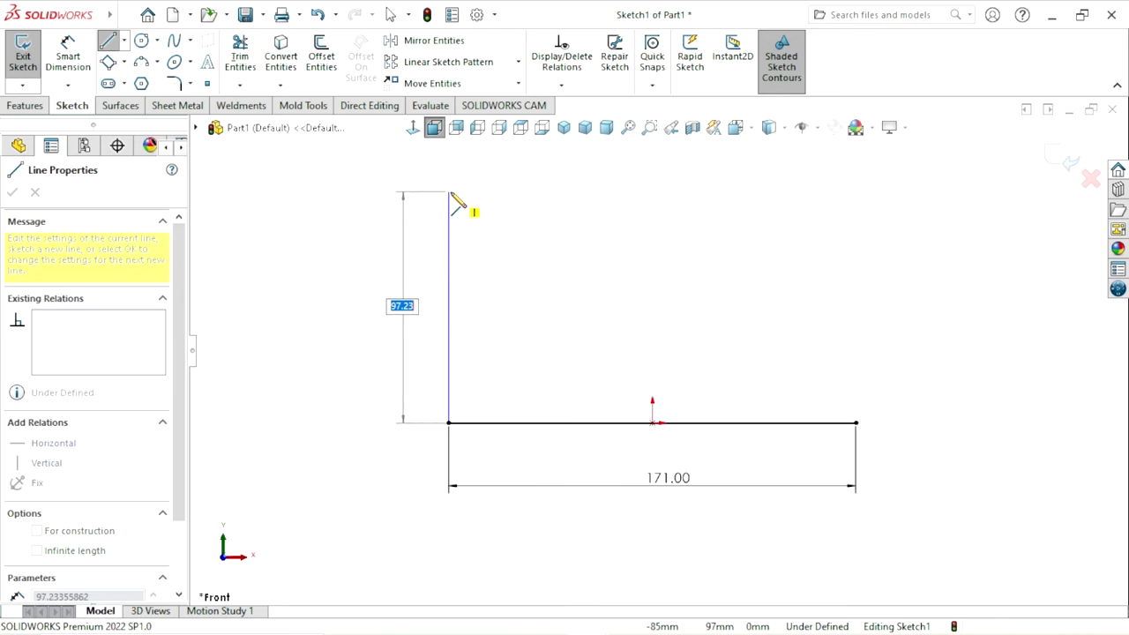
{"action": "left_click", "coordinate": [449, 192]}
{"action": "left_click", "coordinate": [553, 192]}
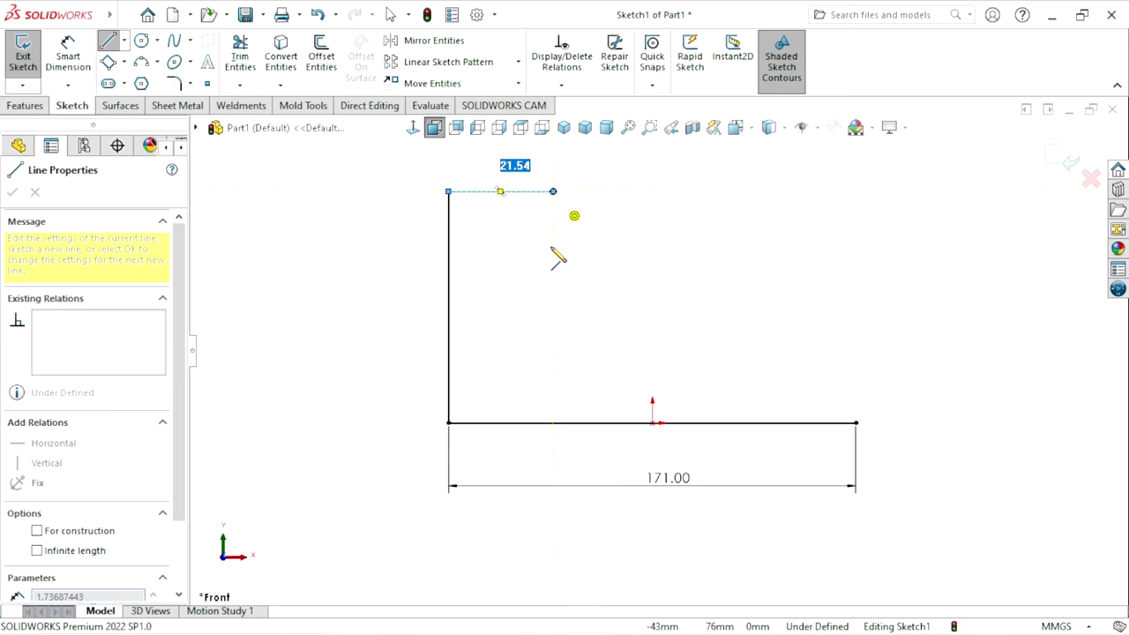
{"action": "left_click", "coordinate": [554, 277]}
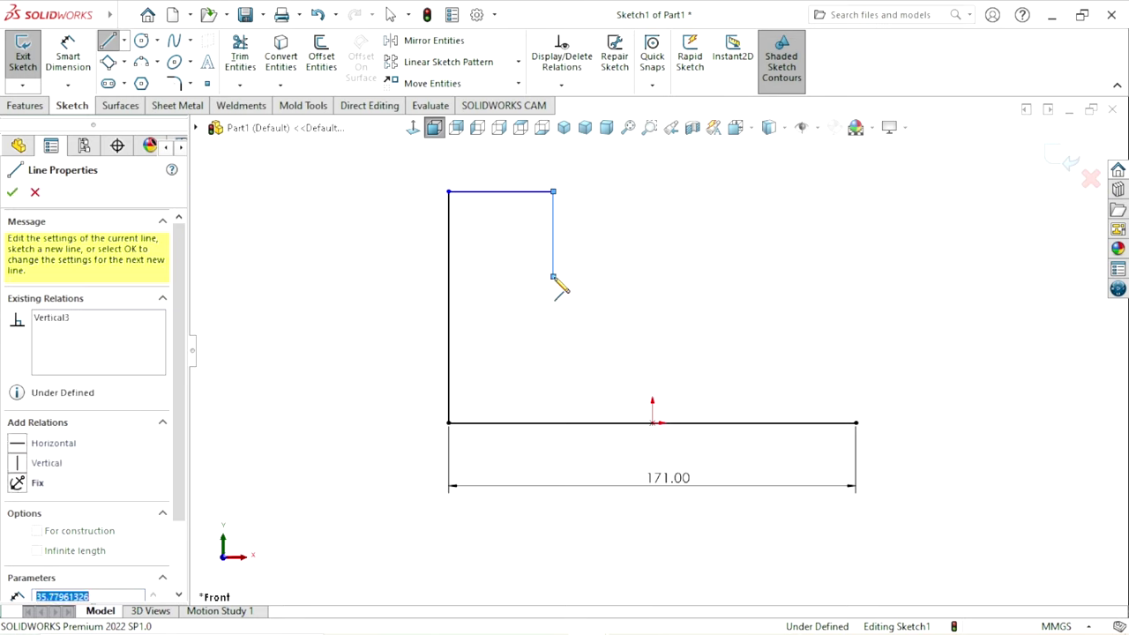
{"action": "left_click", "coordinate": [680, 277]}
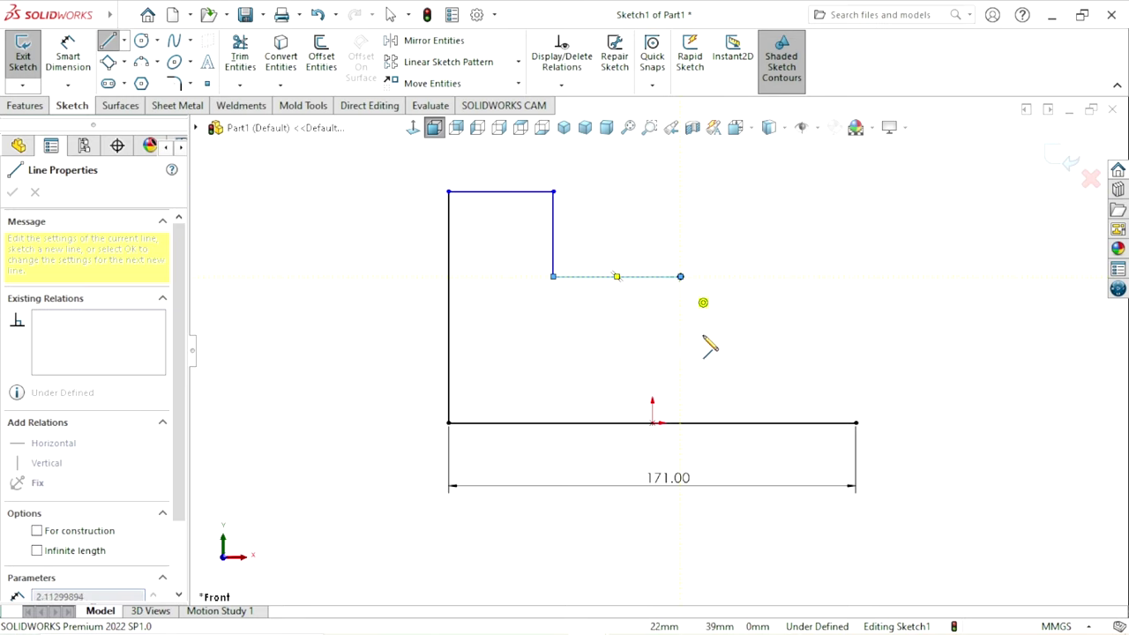
Step: Drop to the lowest step and close the outline at the base line's right end
{"action": "left_click", "coordinate": [680, 342]}
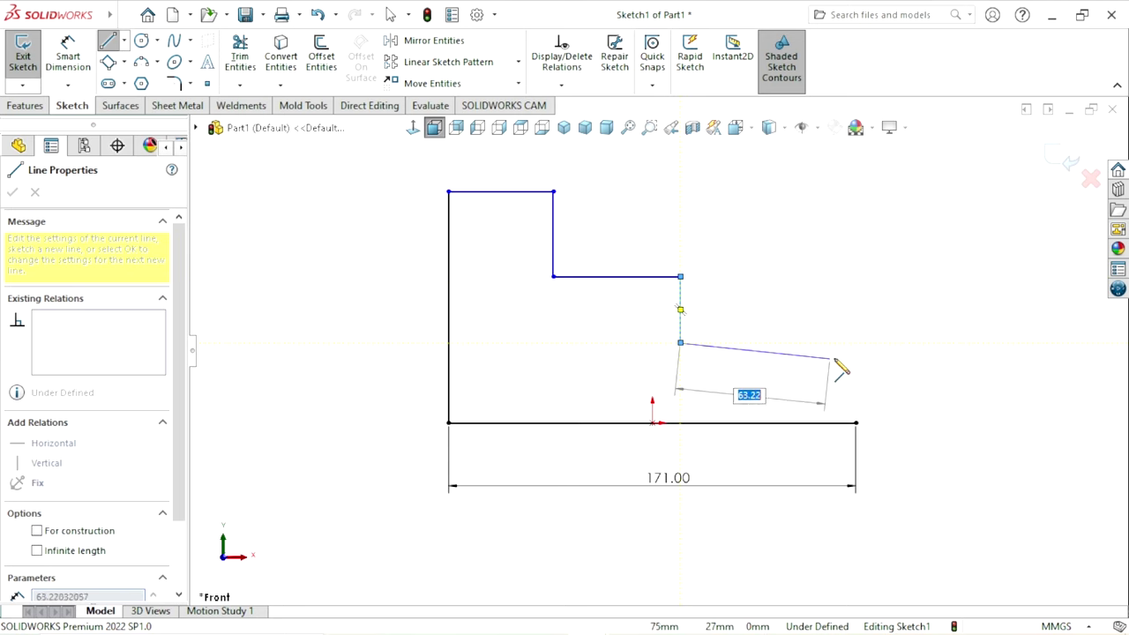
{"action": "left_click", "coordinate": [860, 344]}
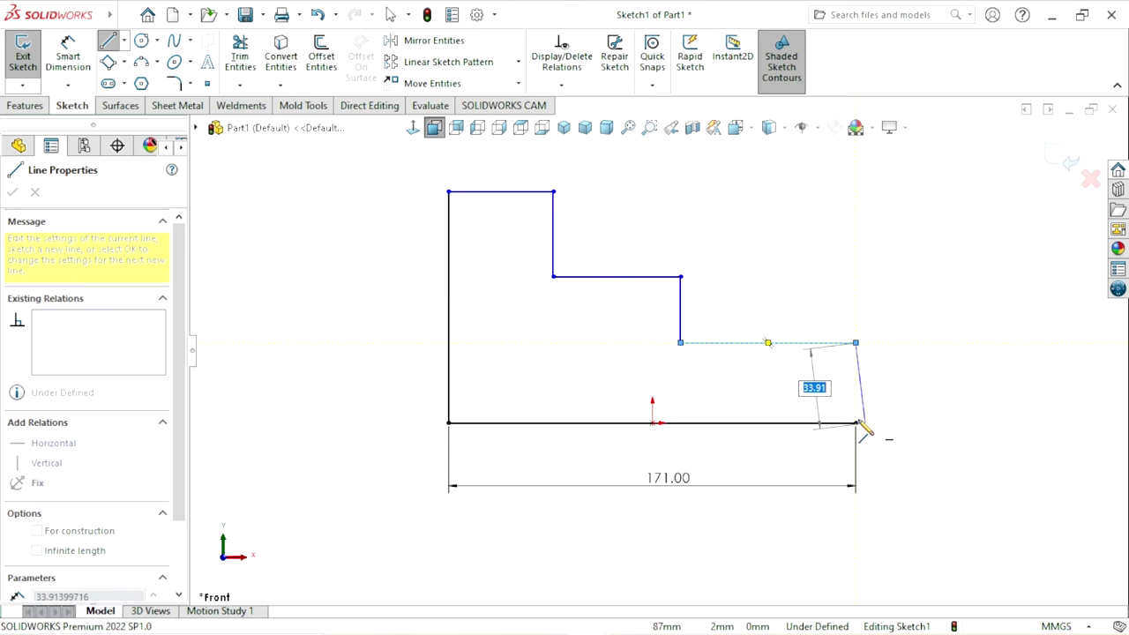
{"action": "left_click", "coordinate": [937, 403]}
{"action": "right_click", "coordinate": [938, 403]}
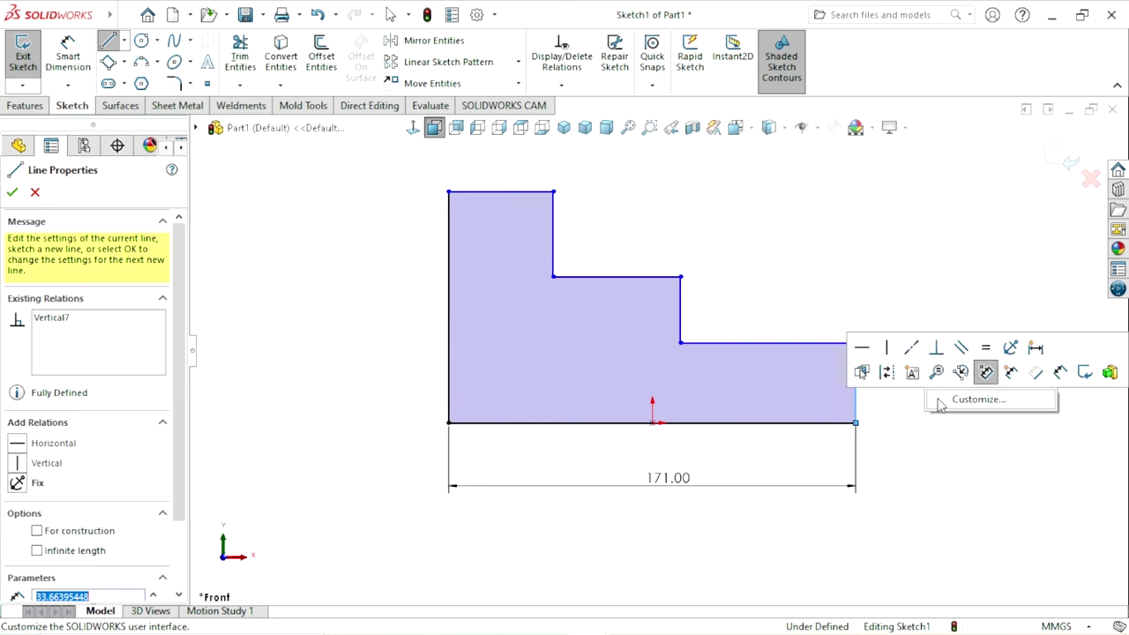
{"action": "right_click", "coordinate": [932, 459]}
{"action": "left_click", "coordinate": [895, 445]}
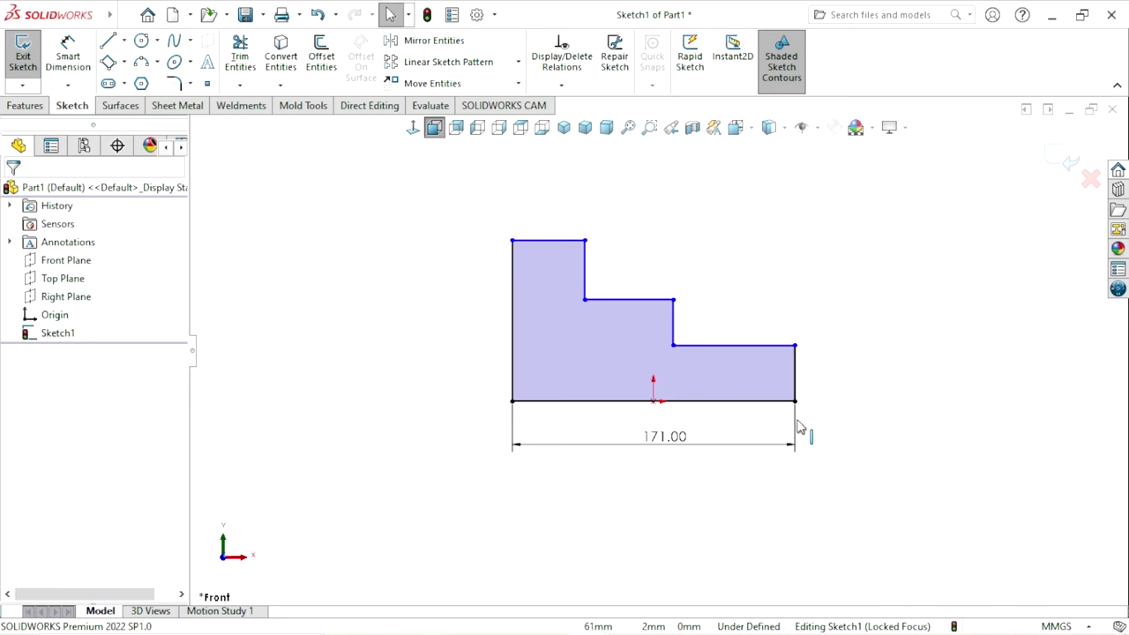
{"action": "scroll", "coordinate": [609, 301], "scroll_direction": "down", "scroll_amount": 2}
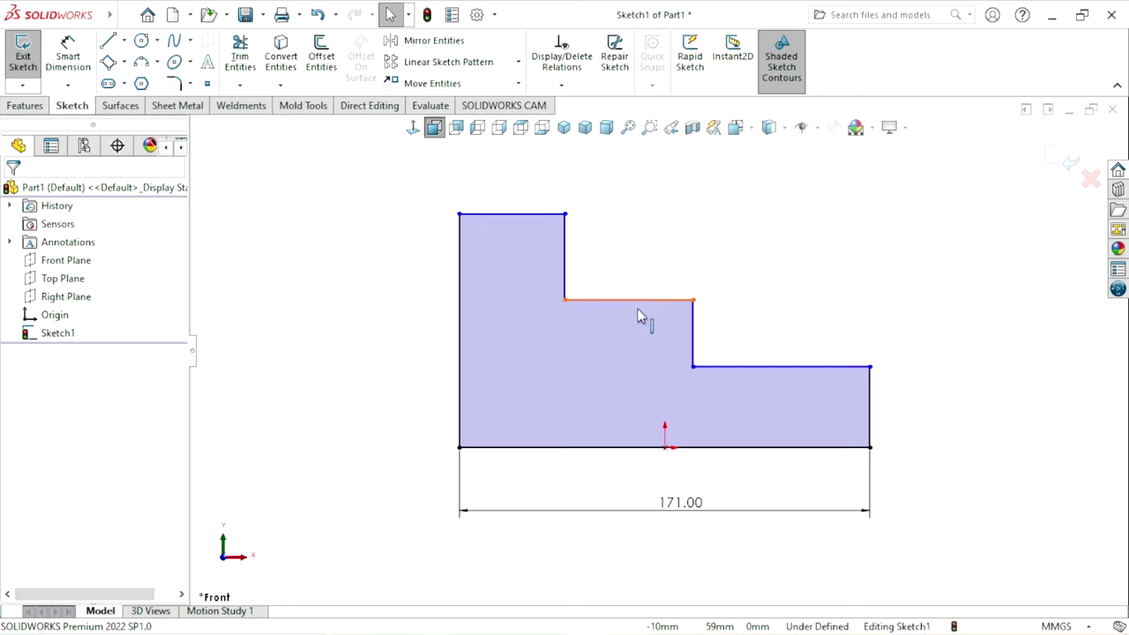
{"action": "scroll", "coordinate": [643, 321], "scroll_direction": "up", "scroll_amount": 3}
{"action": "scroll", "coordinate": [607, 219], "scroll_direction": "down", "scroll_amount": 2}
Step: Dimension the left vertical edge of the profile to 160.5 mm
{"action": "left_click", "coordinate": [68, 57]}
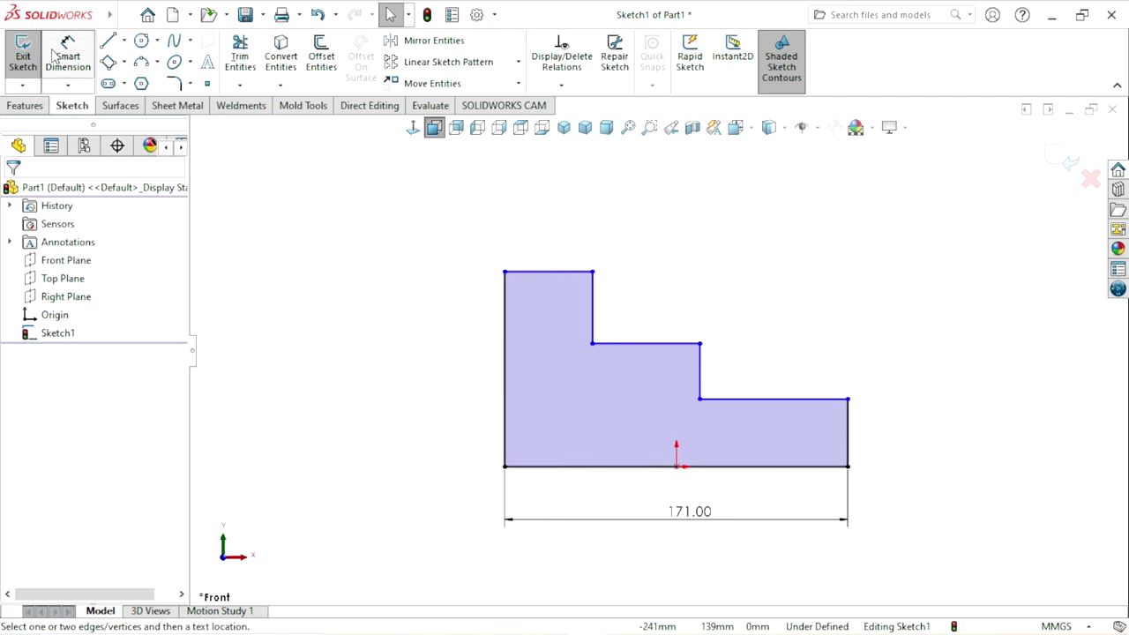
{"action": "left_click", "coordinate": [506, 395]}
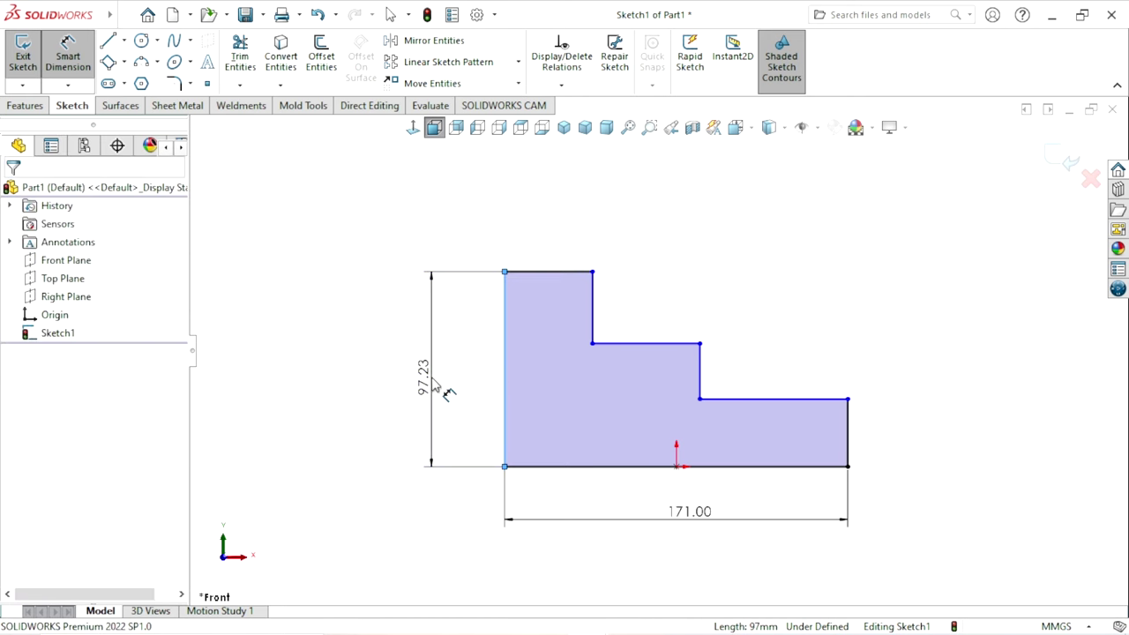
{"action": "left_click", "coordinate": [433, 382]}
{"action": "type", "text": "160"}
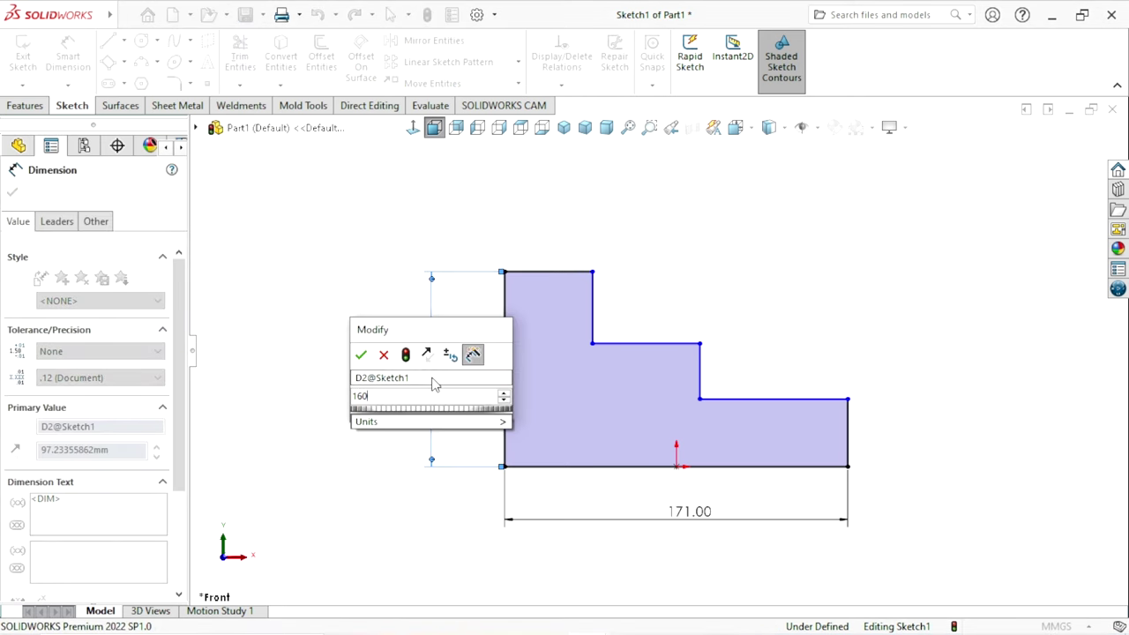
{"action": "type", "text": ".5"}
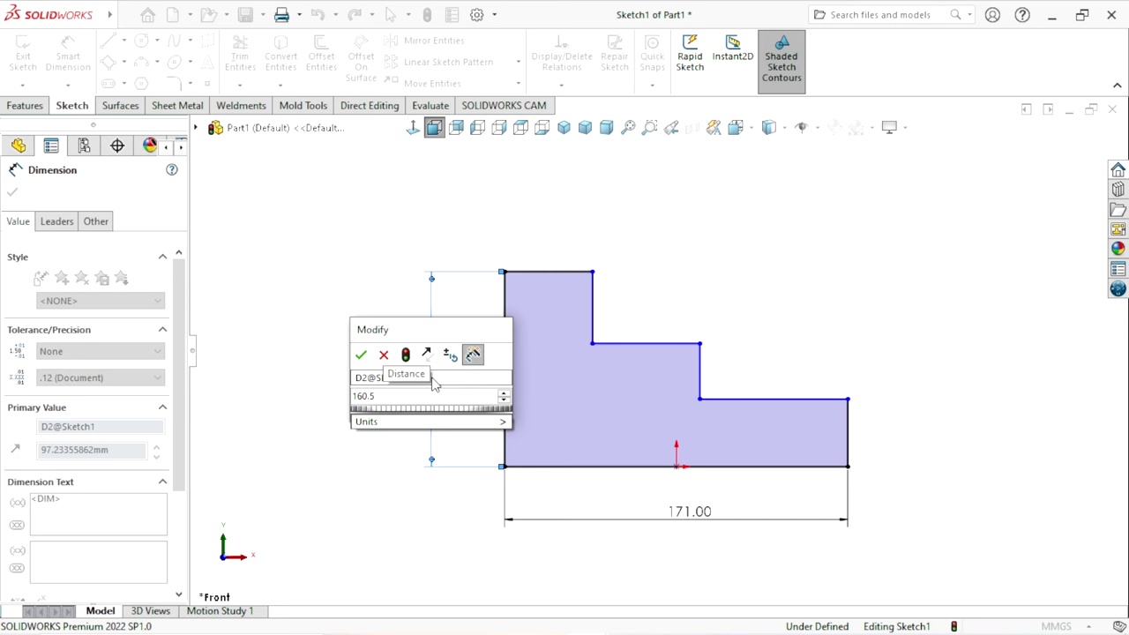
{"action": "key", "text": "Return"}
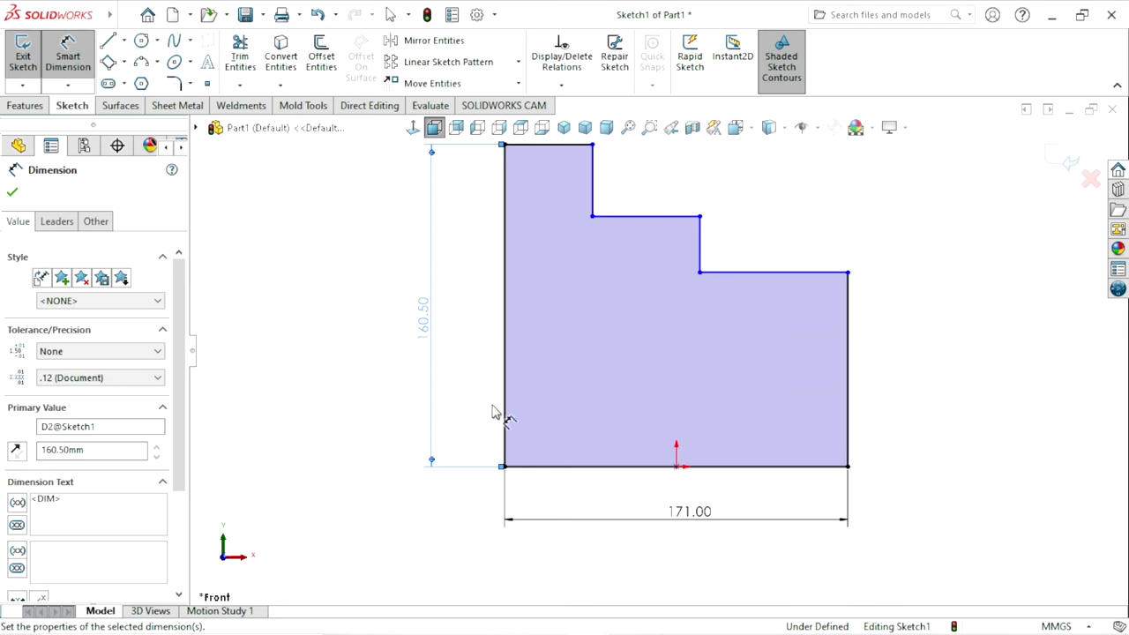
{"action": "scroll", "coordinate": [612, 388], "scroll_direction": "up", "scroll_amount": 1}
{"action": "scroll", "coordinate": [606, 216], "scroll_direction": "down", "scroll_amount": 1}
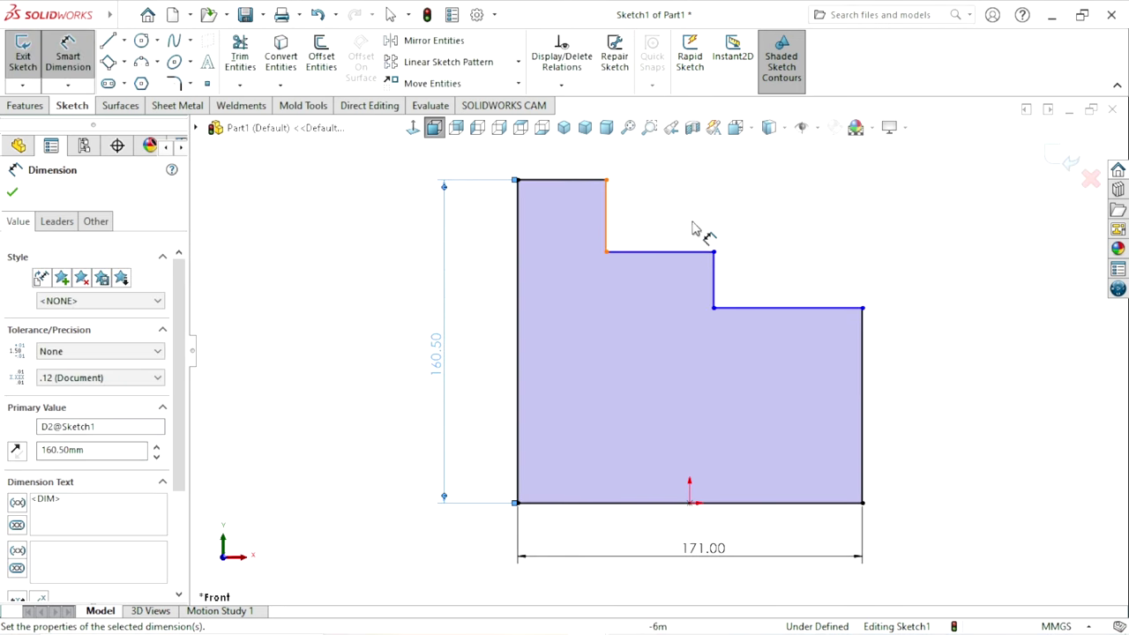
{"action": "left_click", "coordinate": [776, 232]}
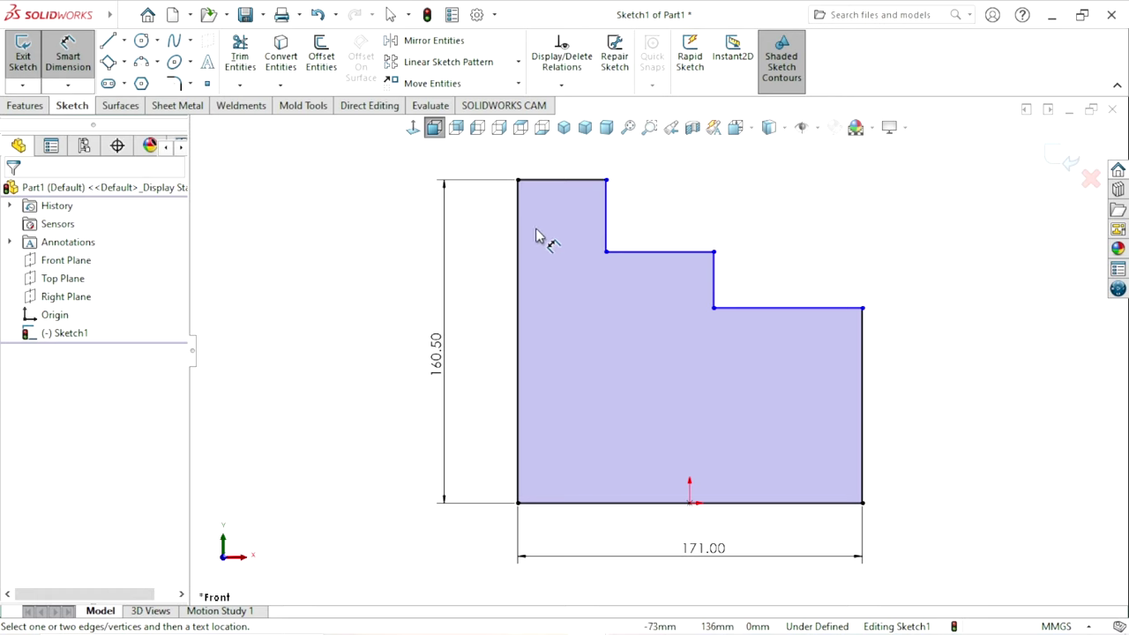
Step: Dimension the step widths at 51 and 57 mm, keeping the lowest step's 63 mm as driven
{"action": "left_click", "coordinate": [568, 181]}
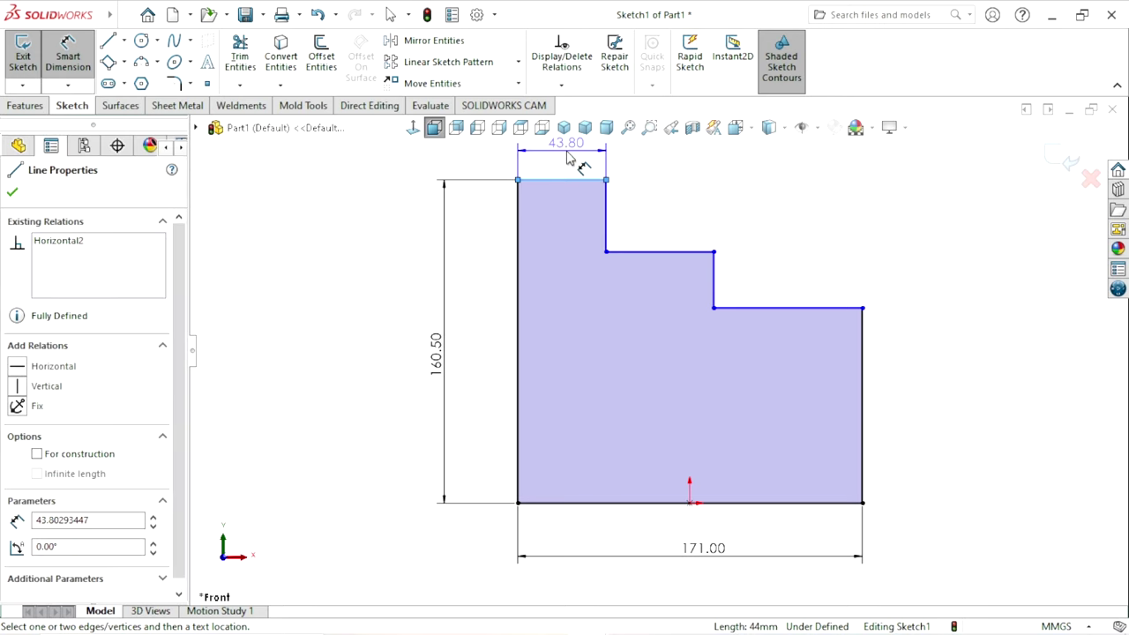
{"action": "scroll", "coordinate": [566, 169], "scroll_direction": "up", "scroll_amount": 1}
{"action": "scroll", "coordinate": [569, 177], "scroll_direction": "up", "scroll_amount": 1}
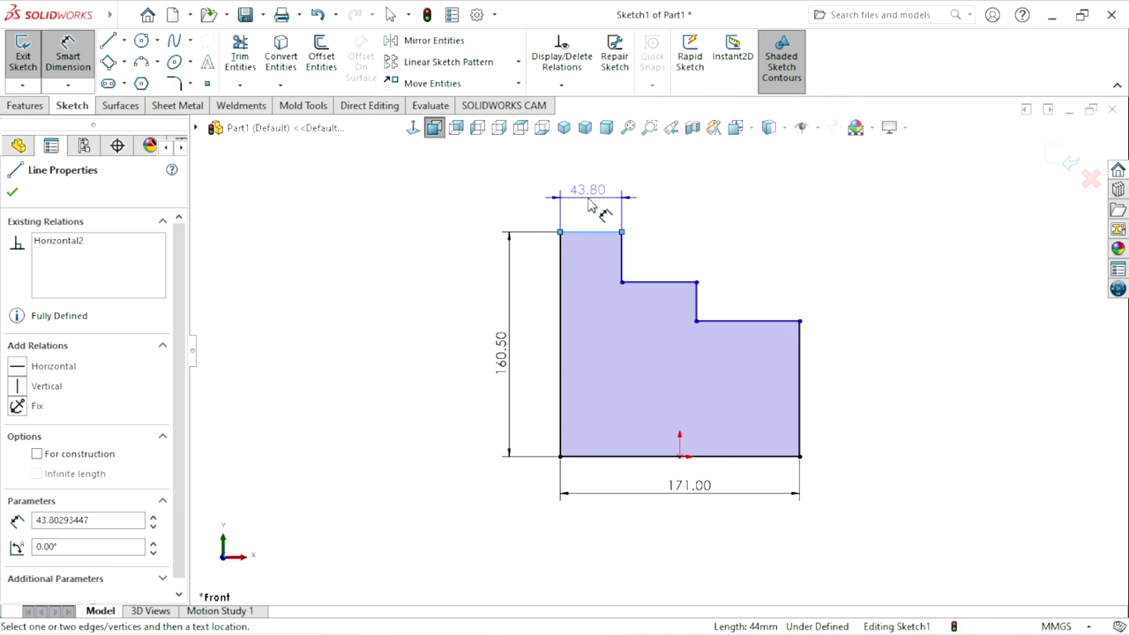
{"action": "left_click", "coordinate": [589, 210]}
{"action": "type", "text": "51"}
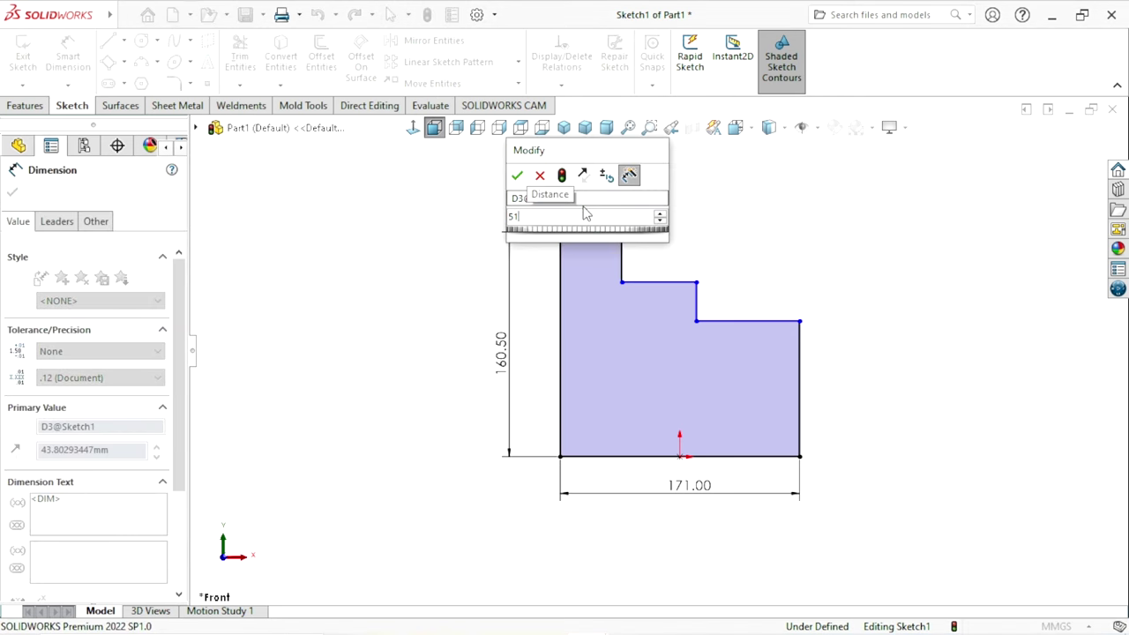
{"action": "key", "text": "Return"}
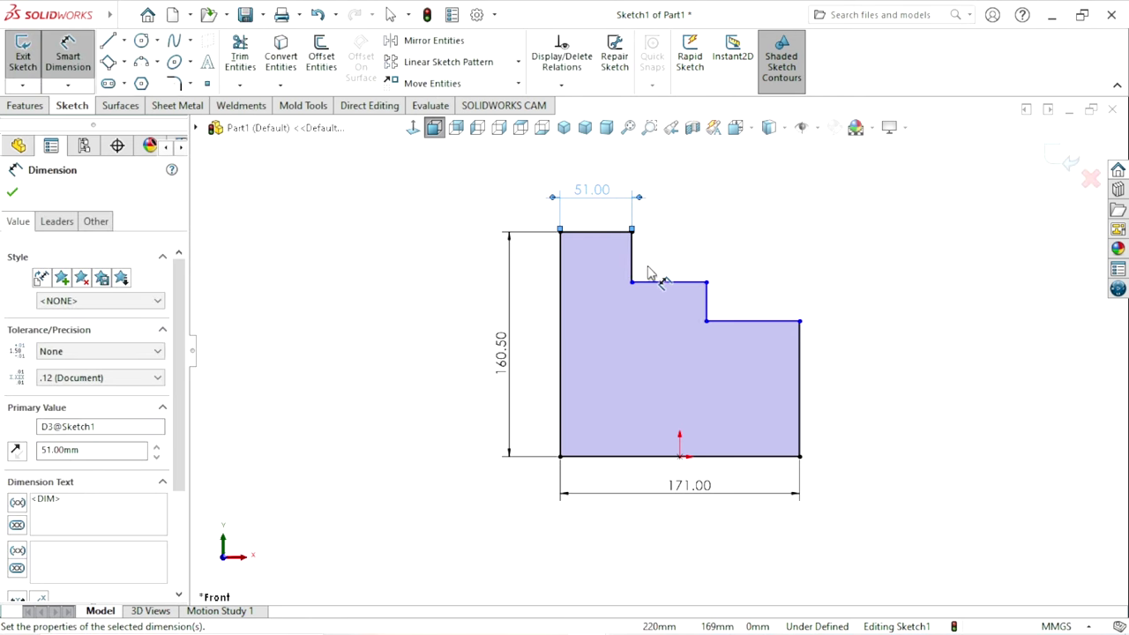
{"action": "left_click", "coordinate": [657, 284]}
{"action": "left_click", "coordinate": [677, 263]}
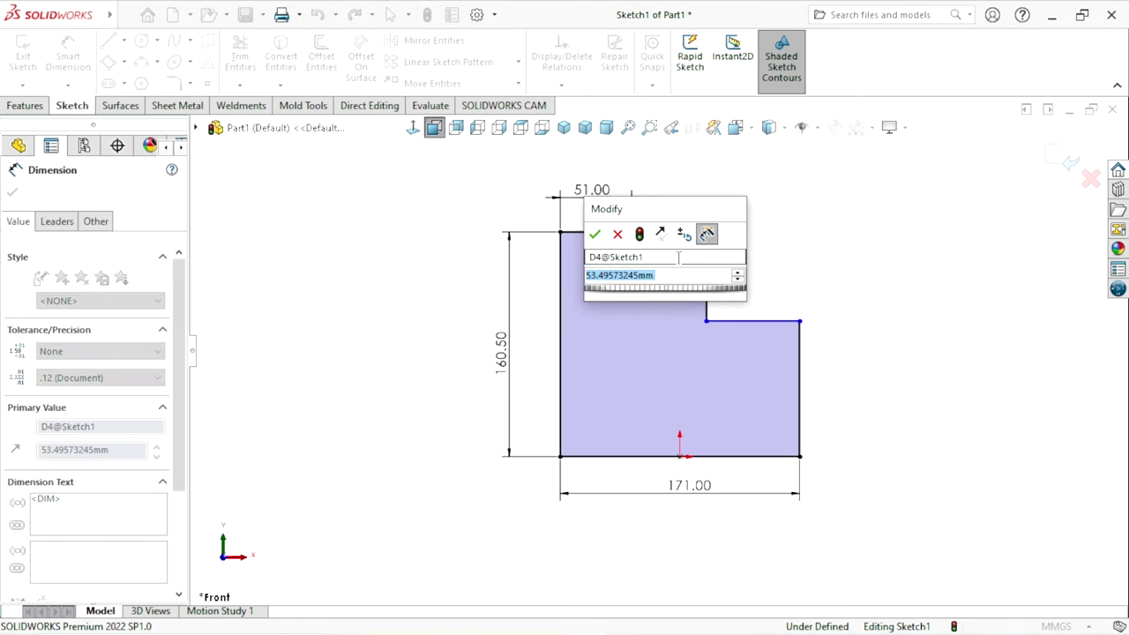
{"action": "type", "text": "57"}
{"action": "key", "text": "Return"}
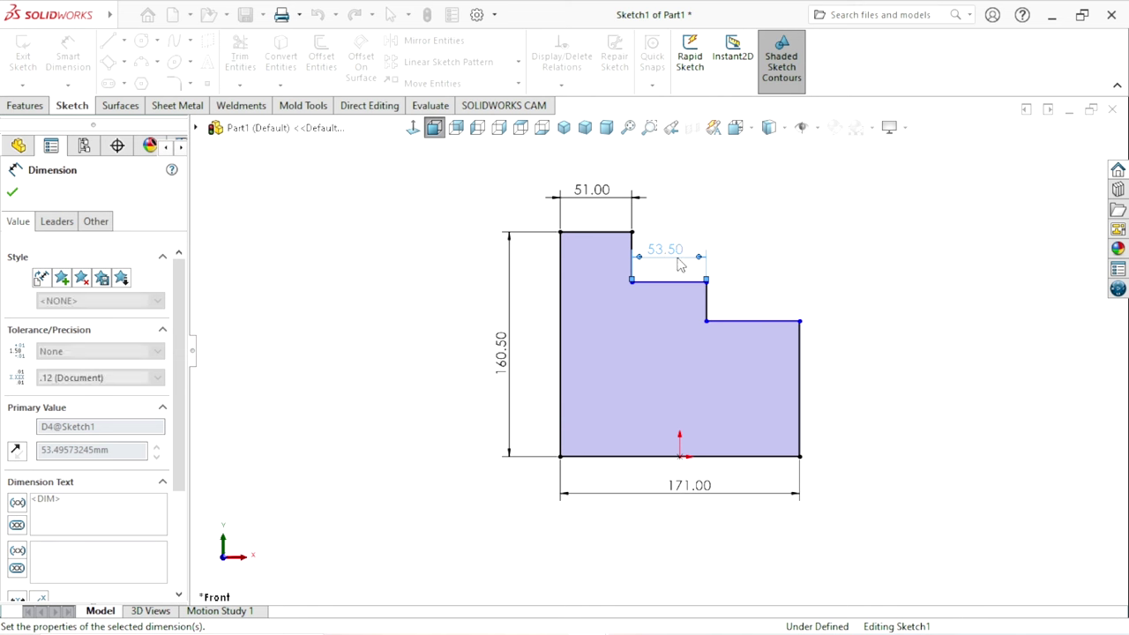
{"action": "left_click", "coordinate": [768, 321]}
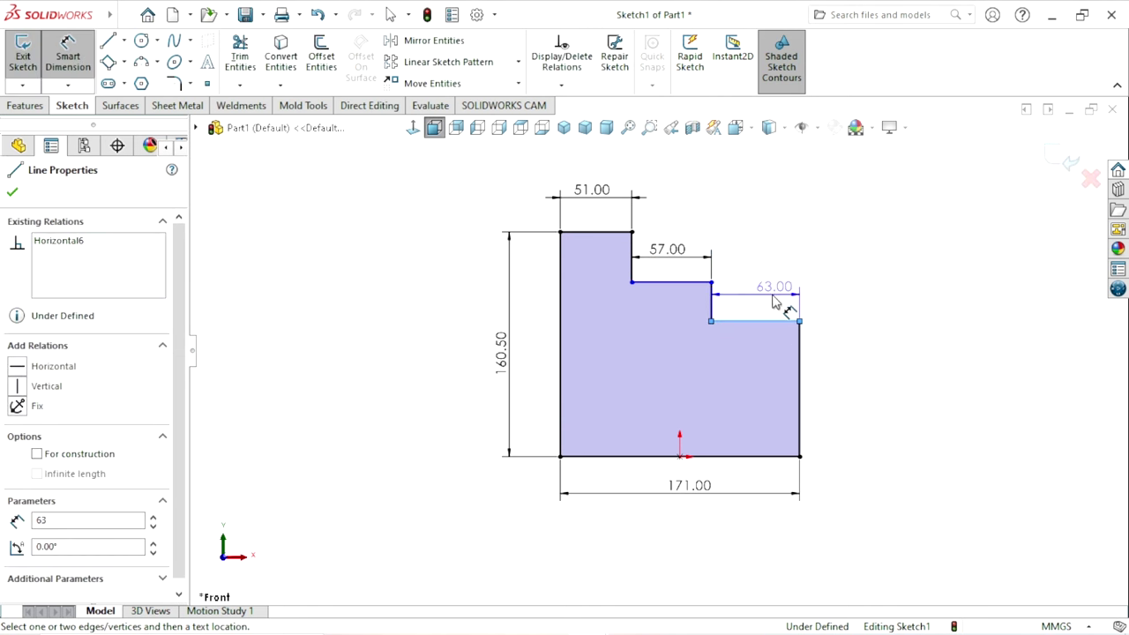
{"action": "left_click", "coordinate": [768, 301]}
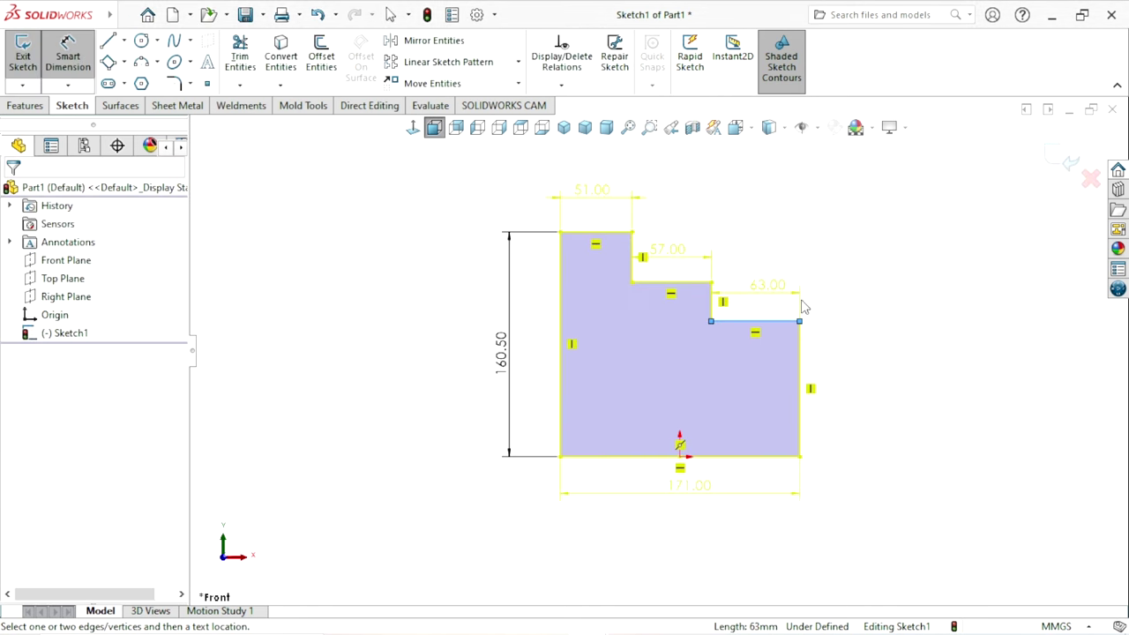
{"action": "left_click", "coordinate": [351, 126]}
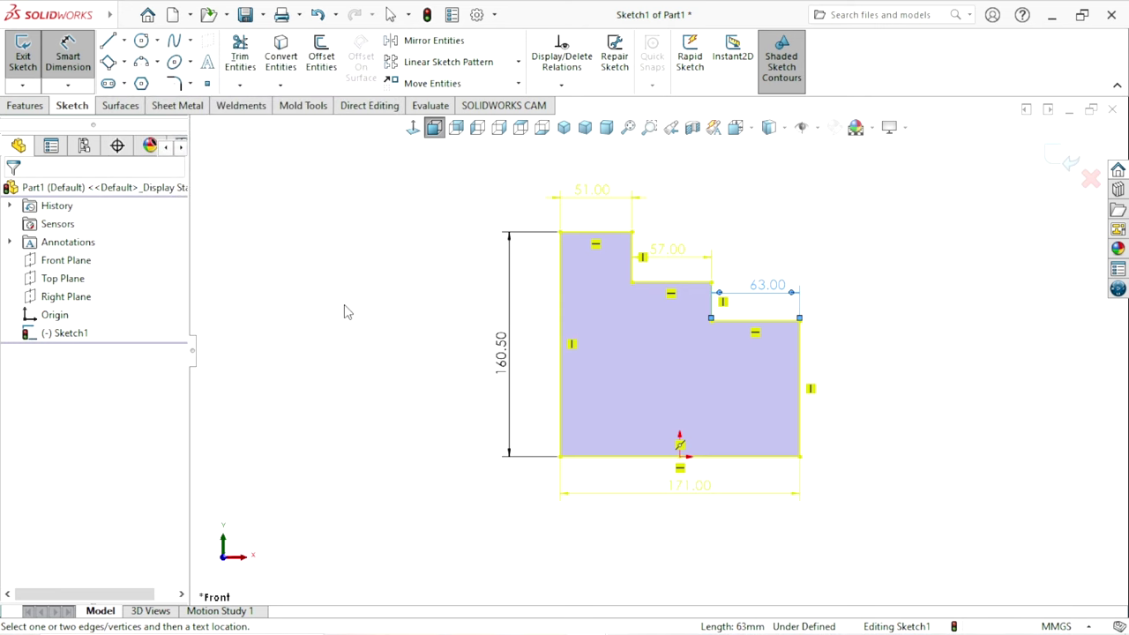
{"action": "scroll", "coordinate": [710, 371], "scroll_direction": "up", "scroll_amount": 1}
Step: Set the height from the top edge down to the first step at 46 mm
{"action": "scroll", "coordinate": [719, 332], "scroll_direction": "down", "scroll_amount": 1}
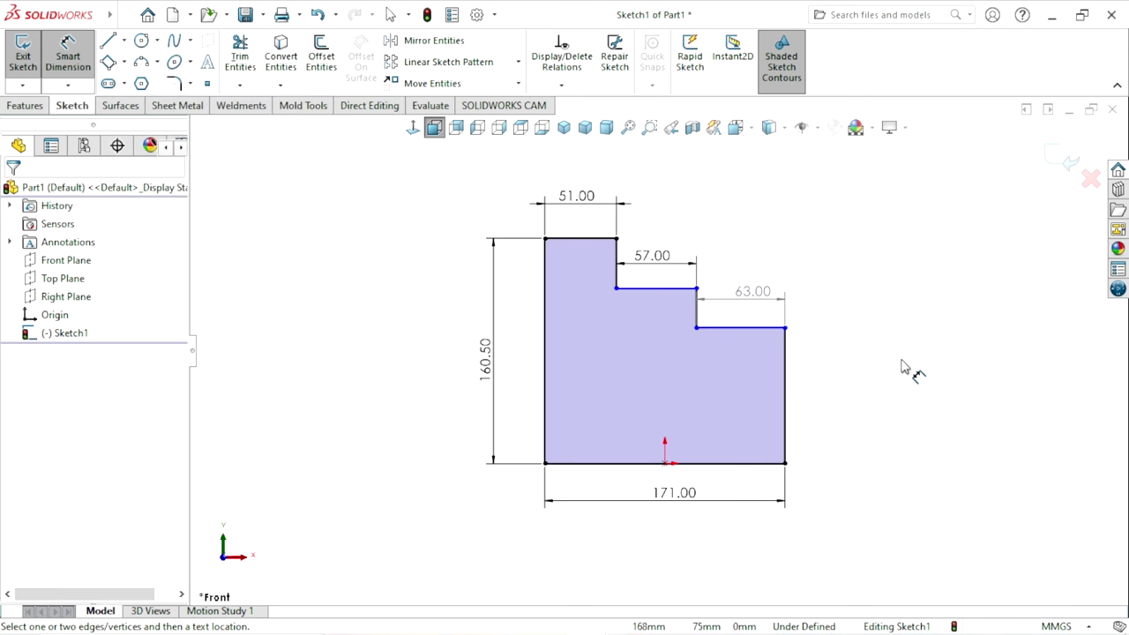
{"action": "scroll", "coordinate": [764, 366], "scroll_direction": "up", "scroll_amount": 1}
{"action": "scroll", "coordinate": [728, 305], "scroll_direction": "down", "scroll_amount": 2}
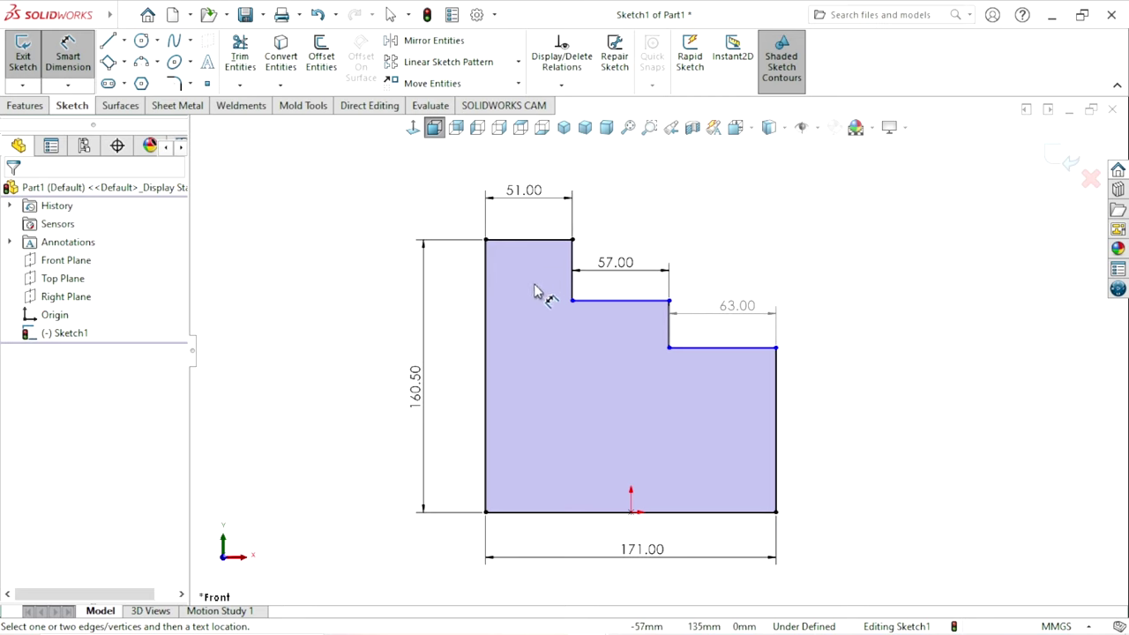
{"action": "left_click", "coordinate": [547, 241]}
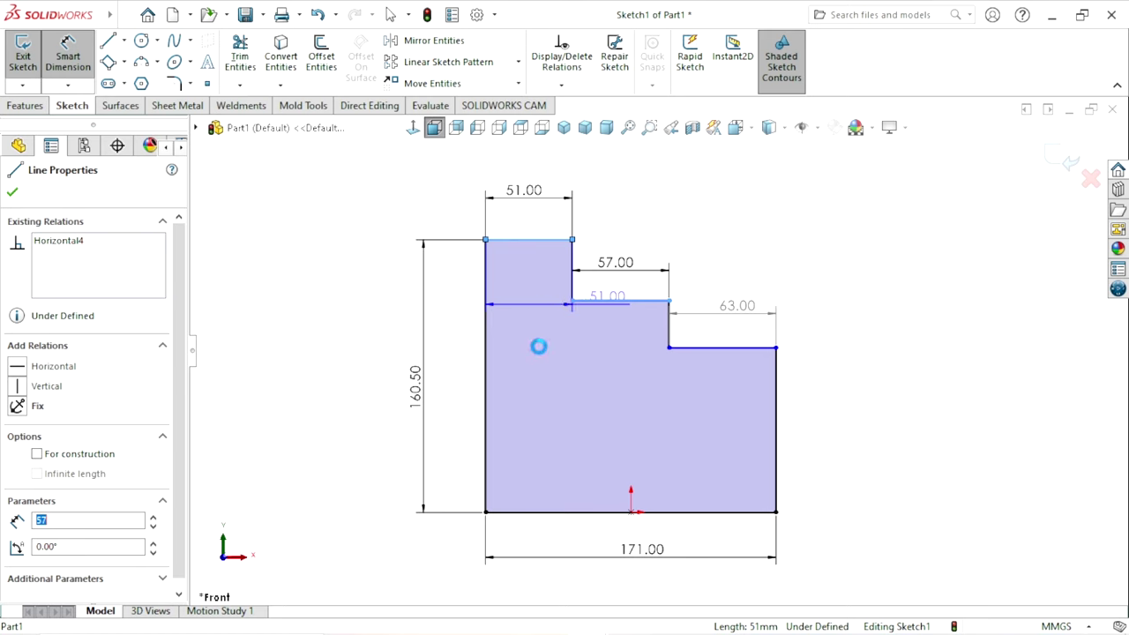
{"action": "left_click", "coordinate": [536, 355]}
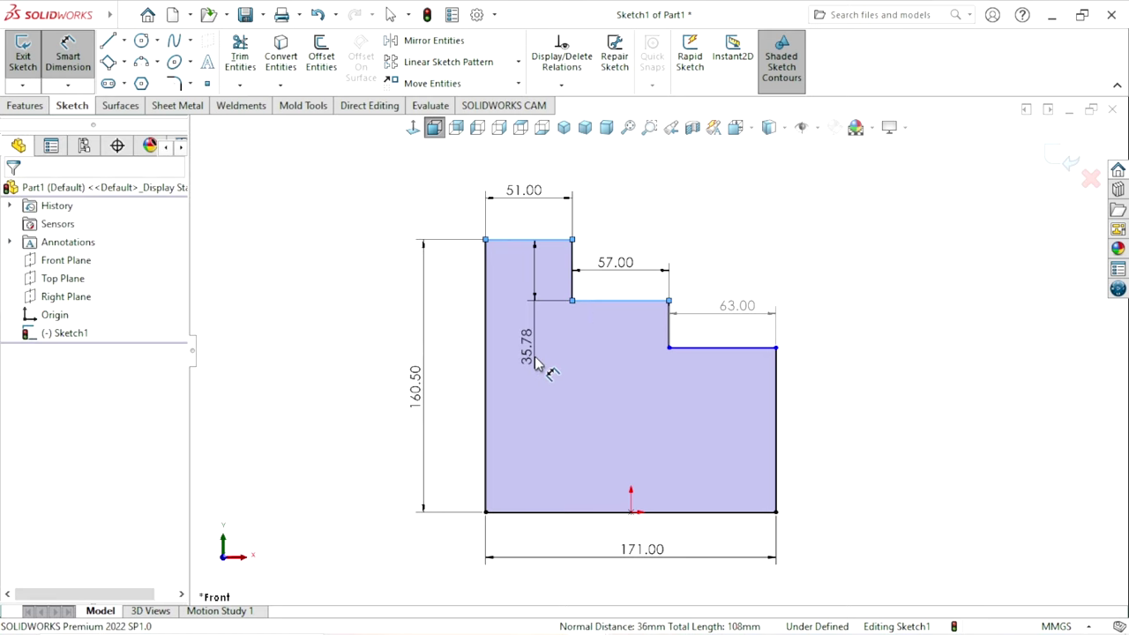
{"action": "type", "text": "46"}
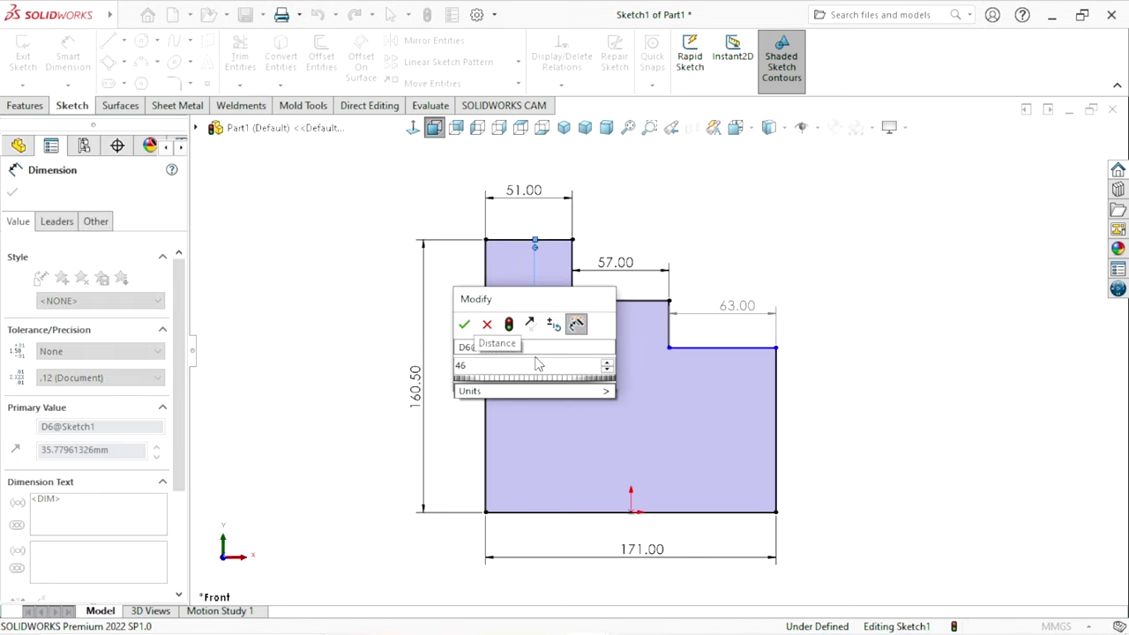
{"action": "left_click", "coordinate": [463, 325]}
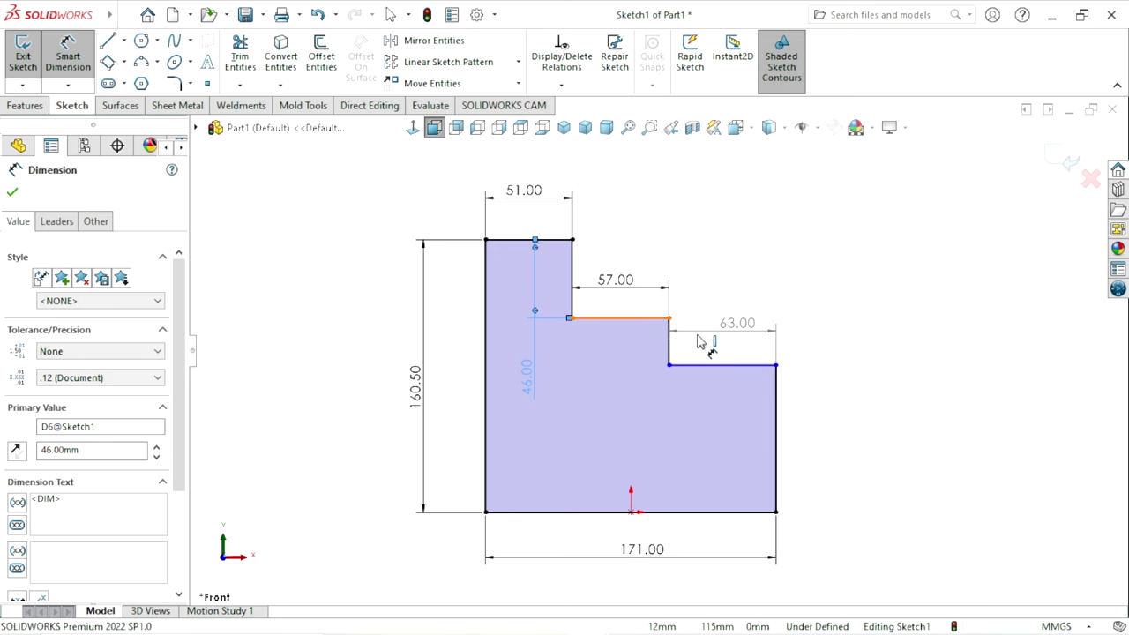
Step: Set the height between the first and lowest steps at 40 mm
{"action": "left_click", "coordinate": [664, 319]}
{"action": "left_click", "coordinate": [722, 366]}
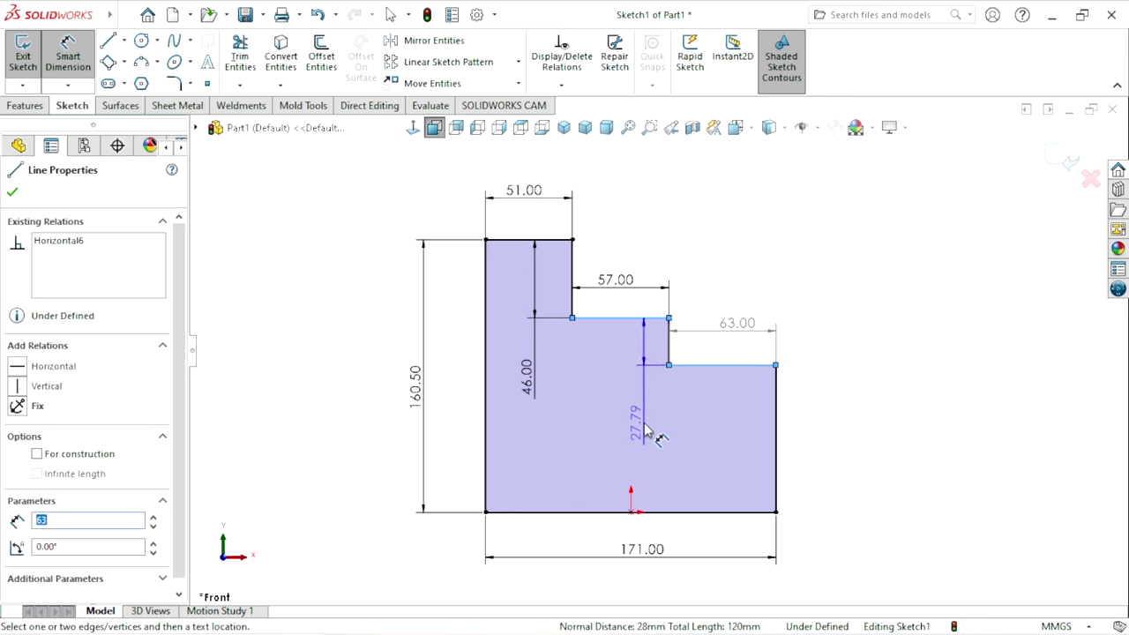
{"action": "left_click", "coordinate": [645, 430]}
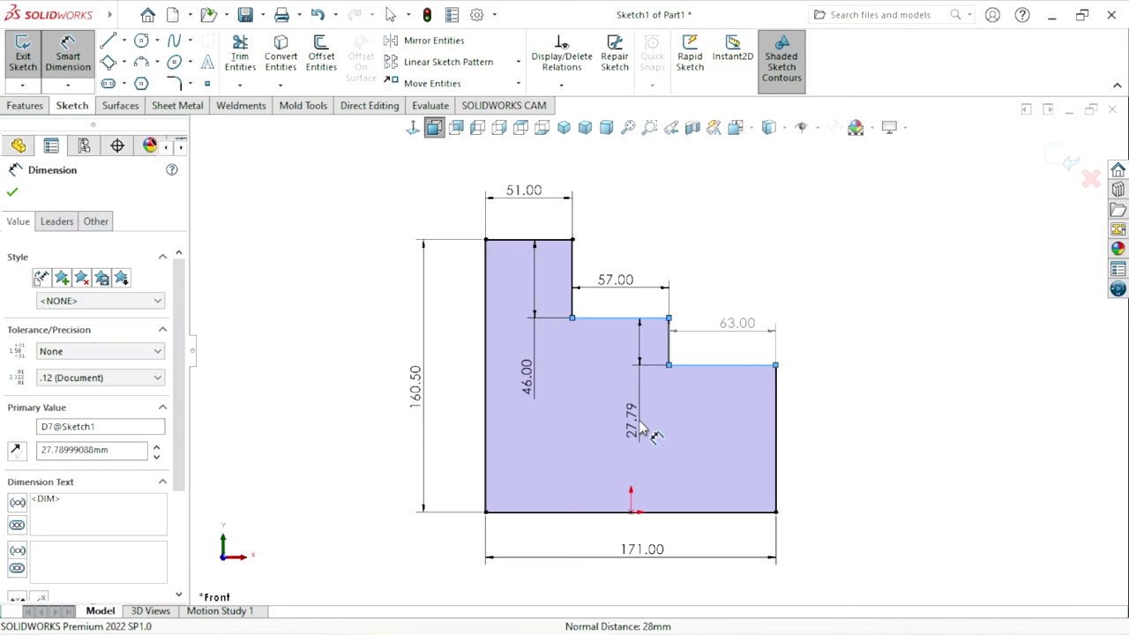
{"action": "type", "text": "40"}
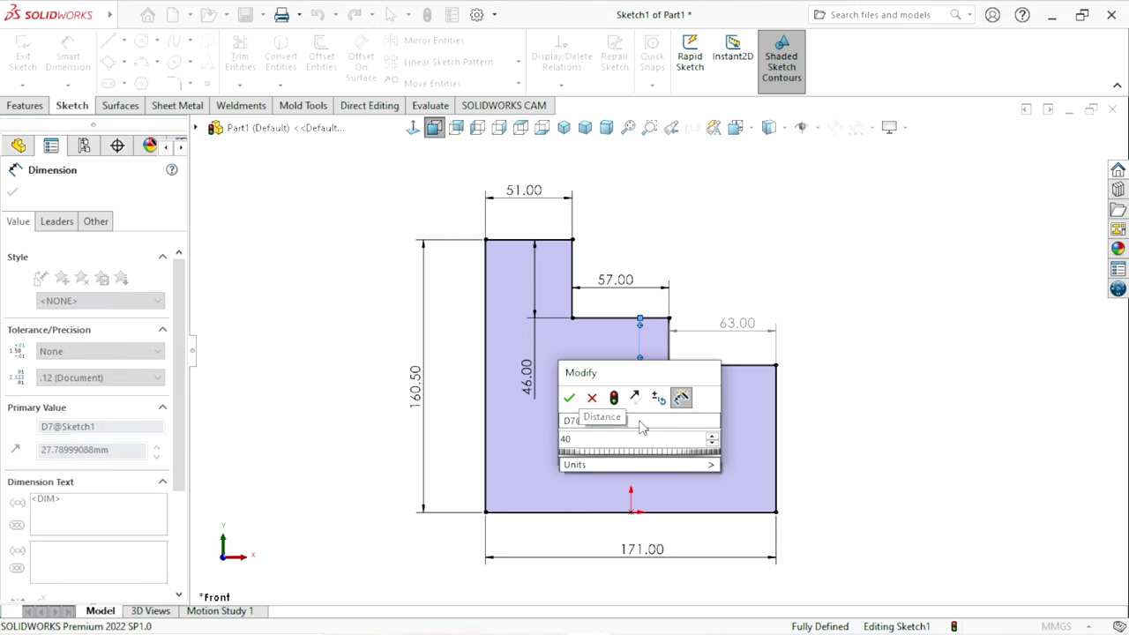
{"action": "key", "text": "Return"}
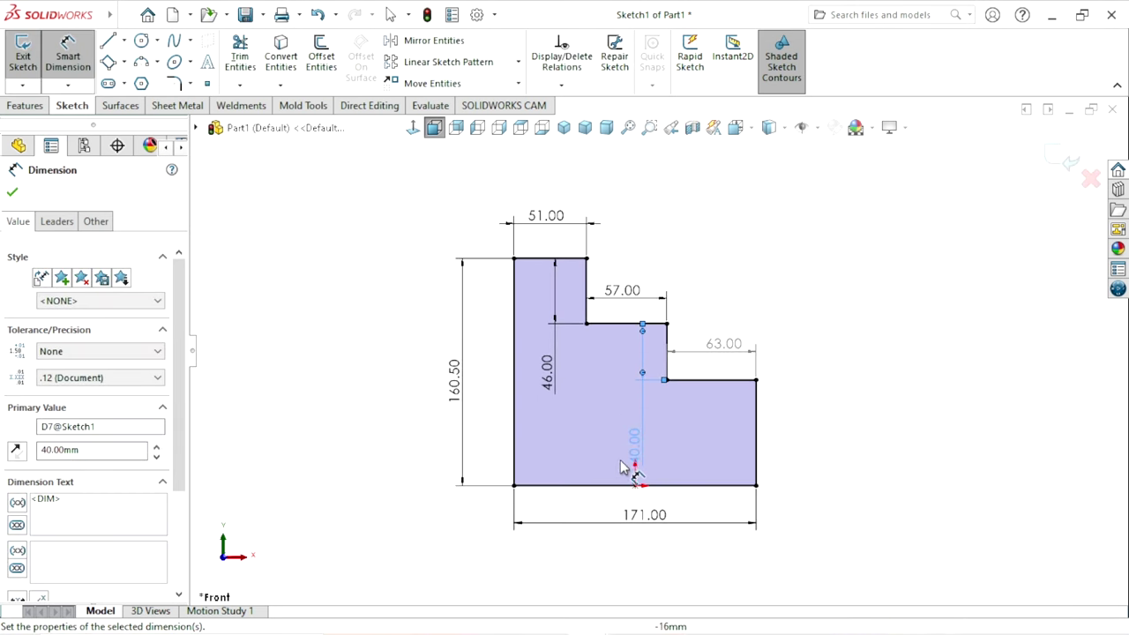
{"action": "left_click", "coordinate": [845, 383]}
{"action": "scroll", "coordinate": [769, 384], "scroll_direction": "down", "scroll_amount": 2}
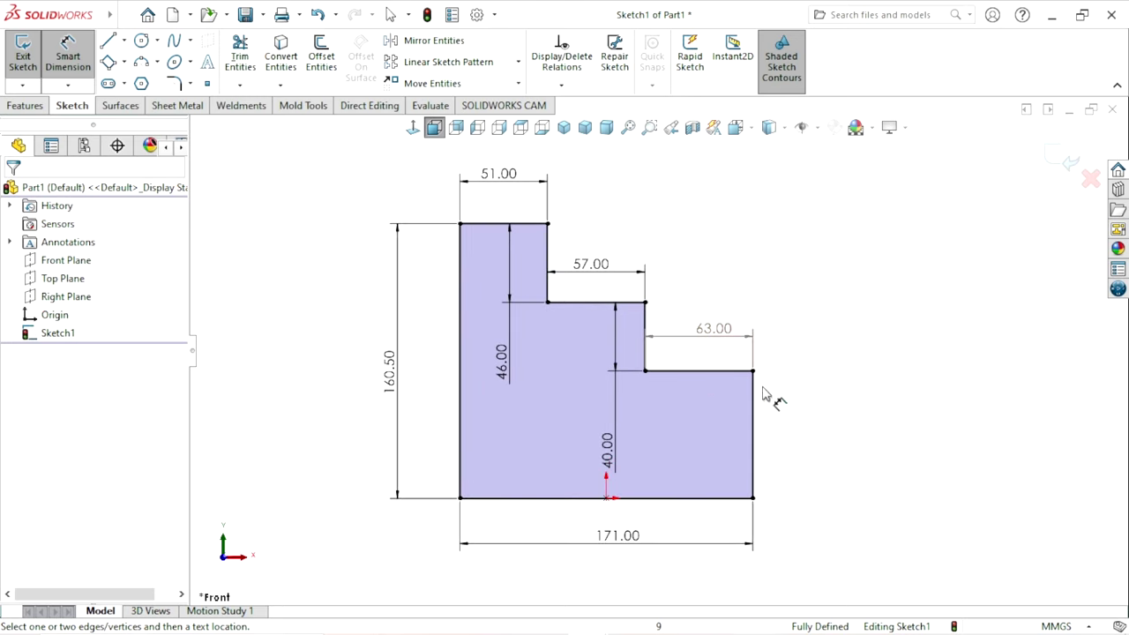
{"action": "left_click", "coordinate": [27, 107]}
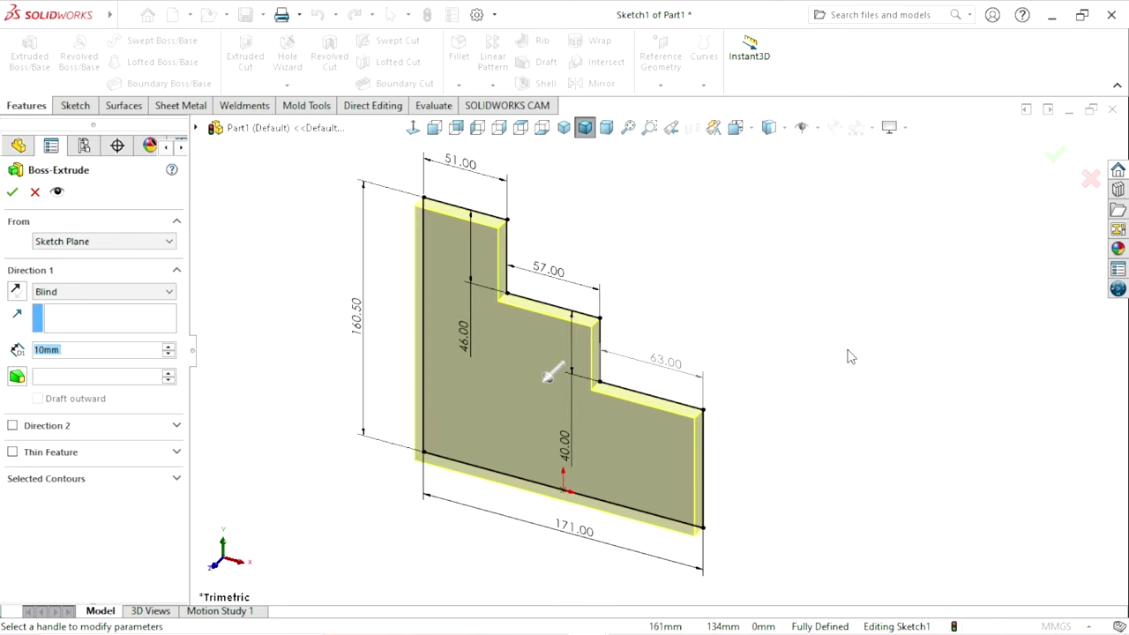
Step: Extrude the stepped sketch Mid Plane to a depth of 48.5 mm
{"action": "left_click", "coordinate": [80, 292]}
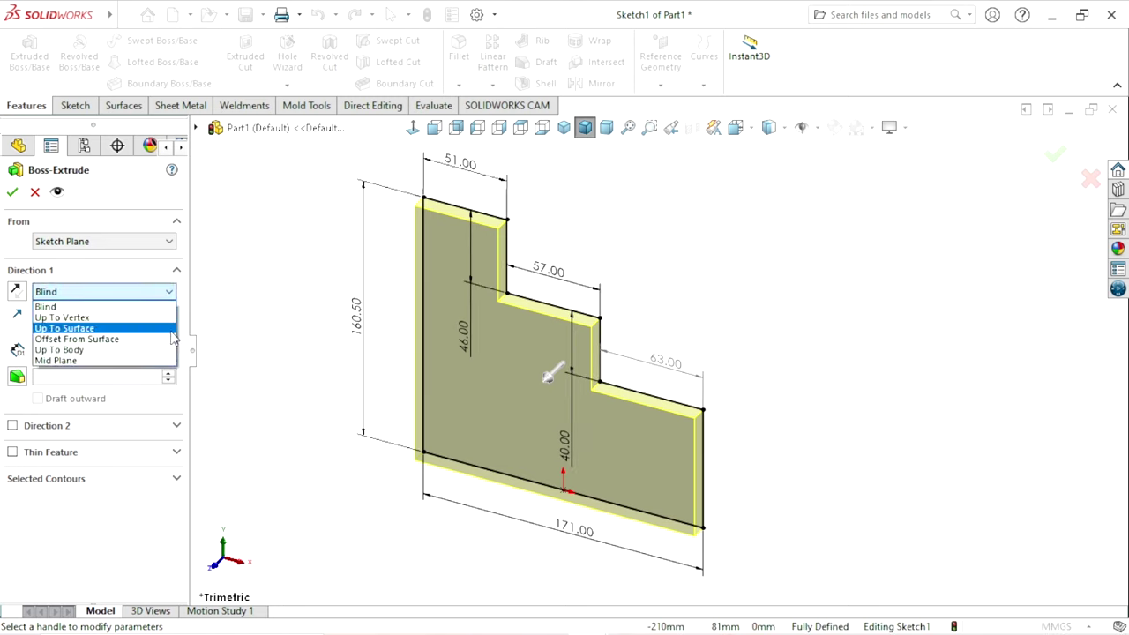
{"action": "left_click", "coordinate": [87, 363]}
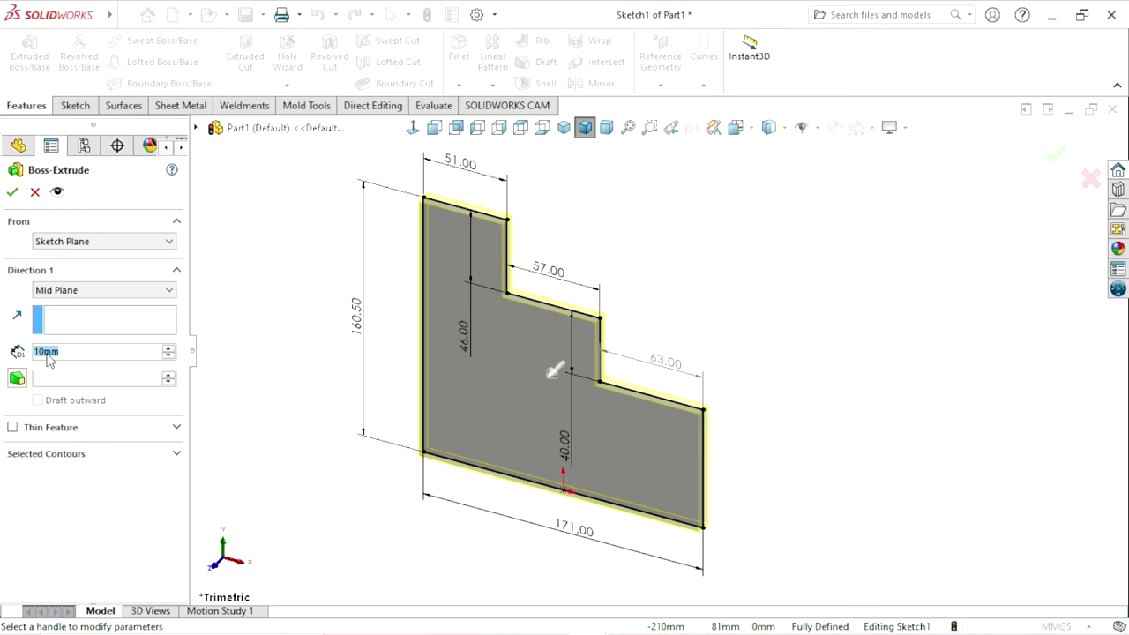
{"action": "type", "text": "4"}
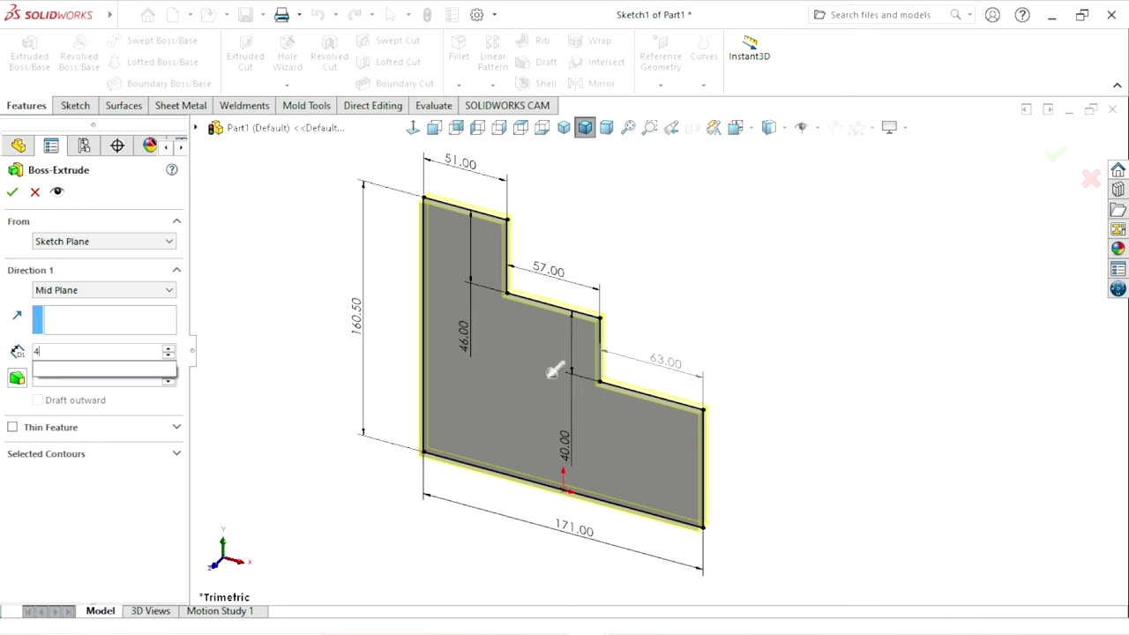
{"action": "type", "text": "8.5"}
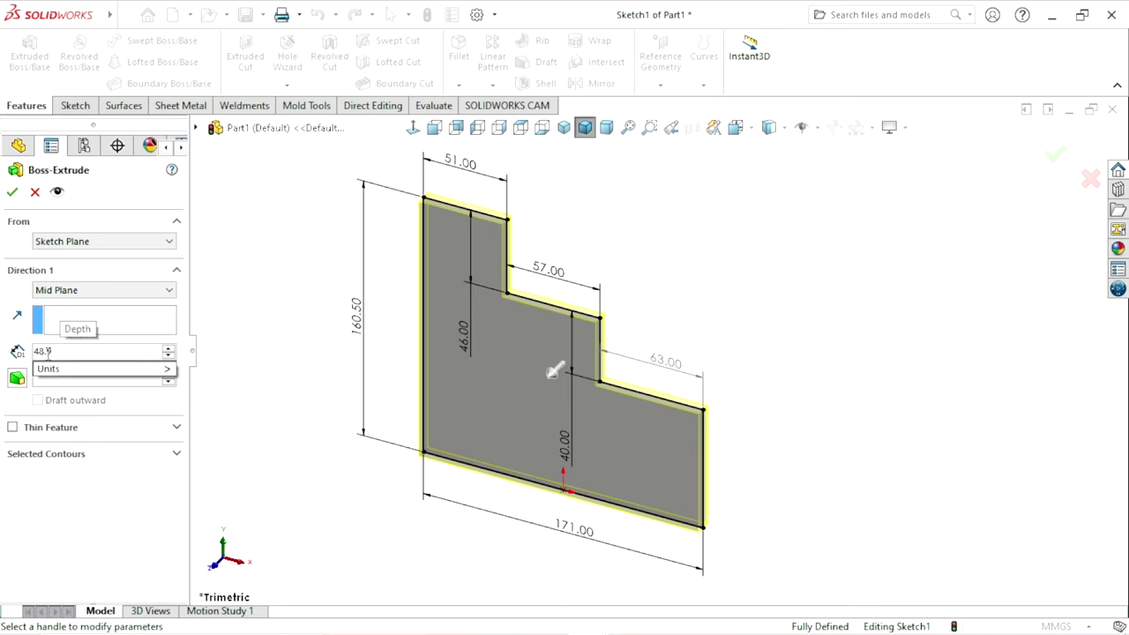
{"action": "key", "text": "Return"}
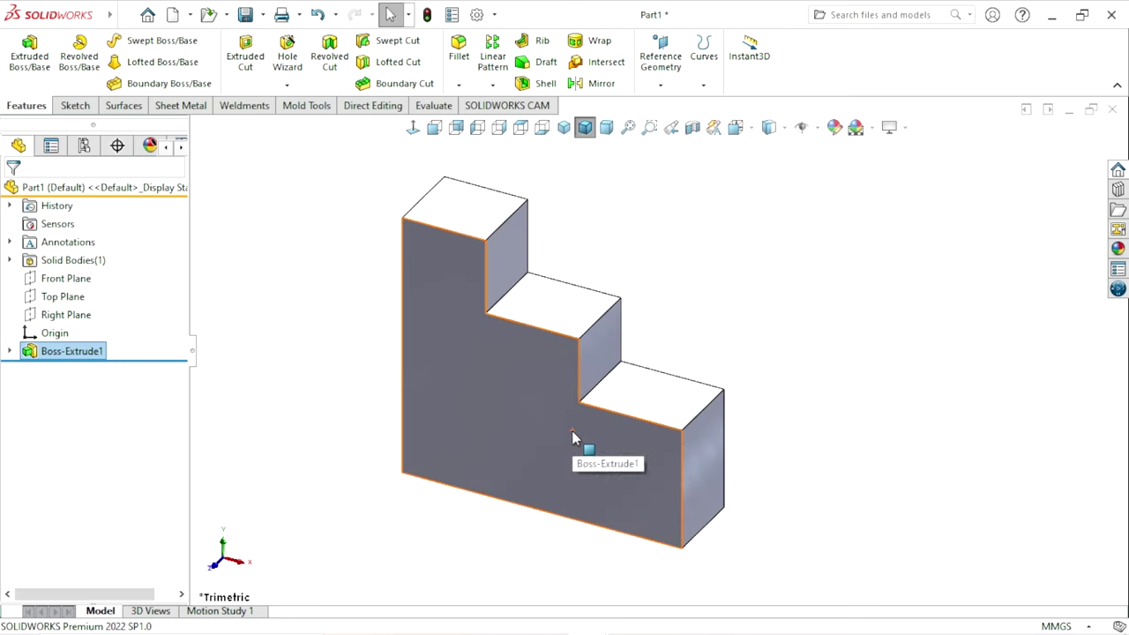
Step: Start a new sketch on the top face of the tallest step
{"action": "mouse_move", "coordinate": [554, 408]}
{"action": "middle_mouse_down"}
{"action": "mouse_move", "coordinate": [619, 317]}
{"action": "mouse_move", "coordinate": [676, 429]}
{"action": "middle_mouse_up"}
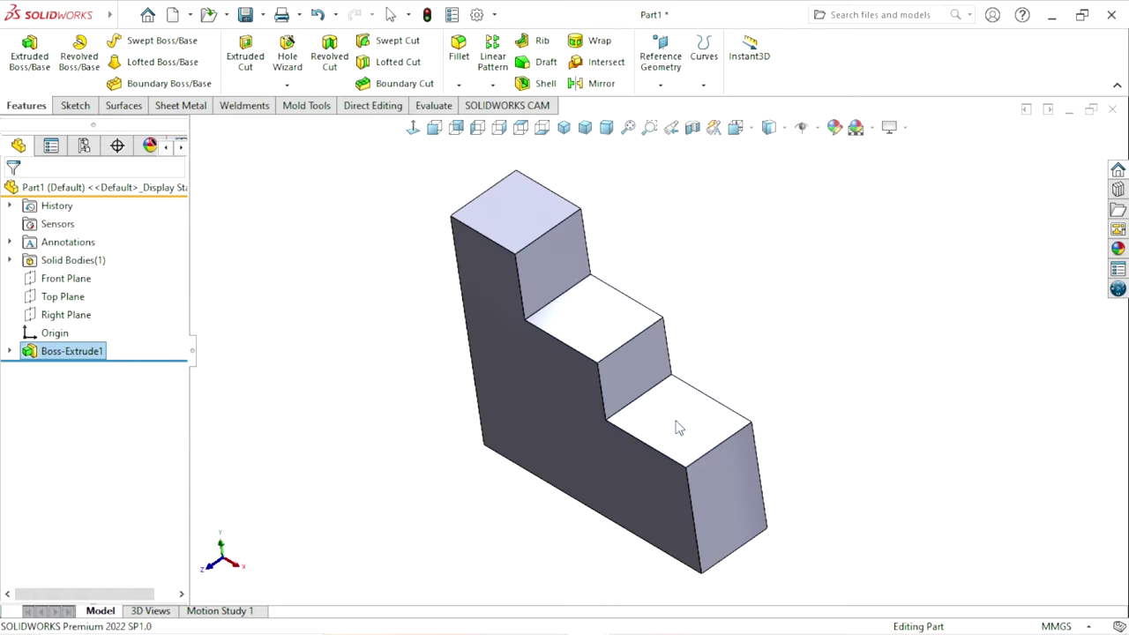
{"action": "left_click", "coordinate": [515, 210]}
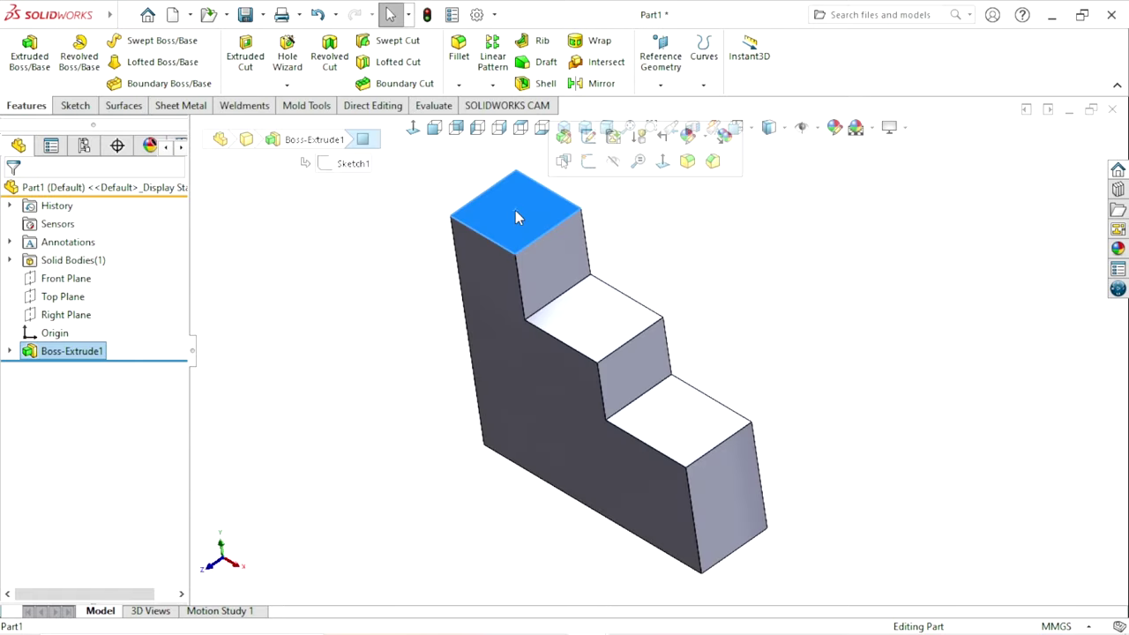
{"action": "left_click", "coordinate": [588, 160]}
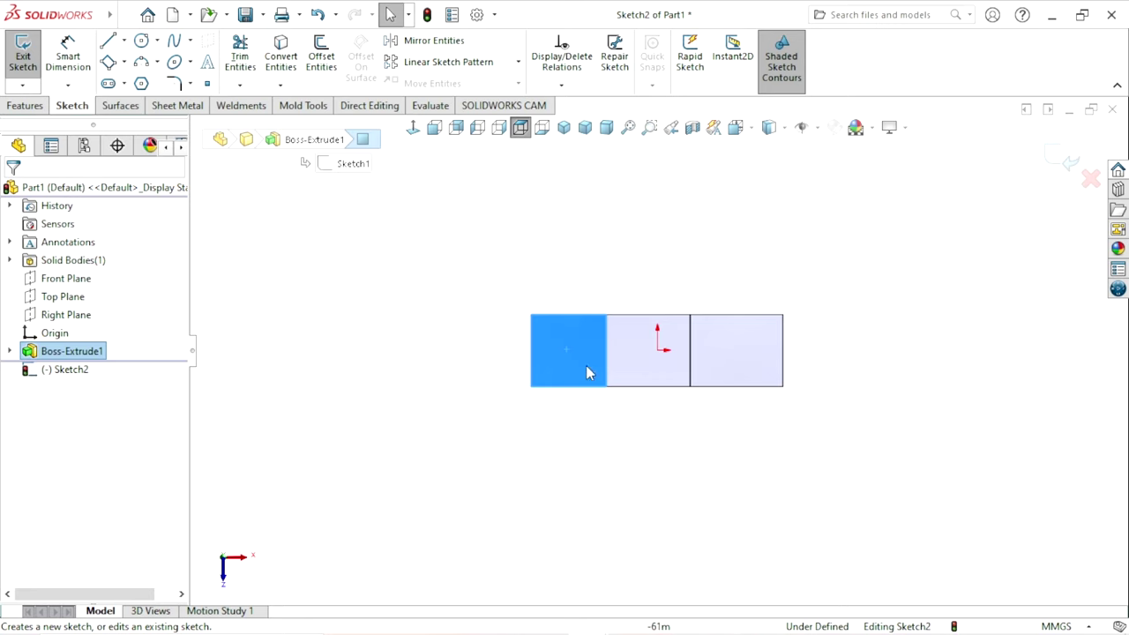
Step: Draw a centerline from the origin to the face's left edge
{"action": "left_click", "coordinate": [123, 41]}
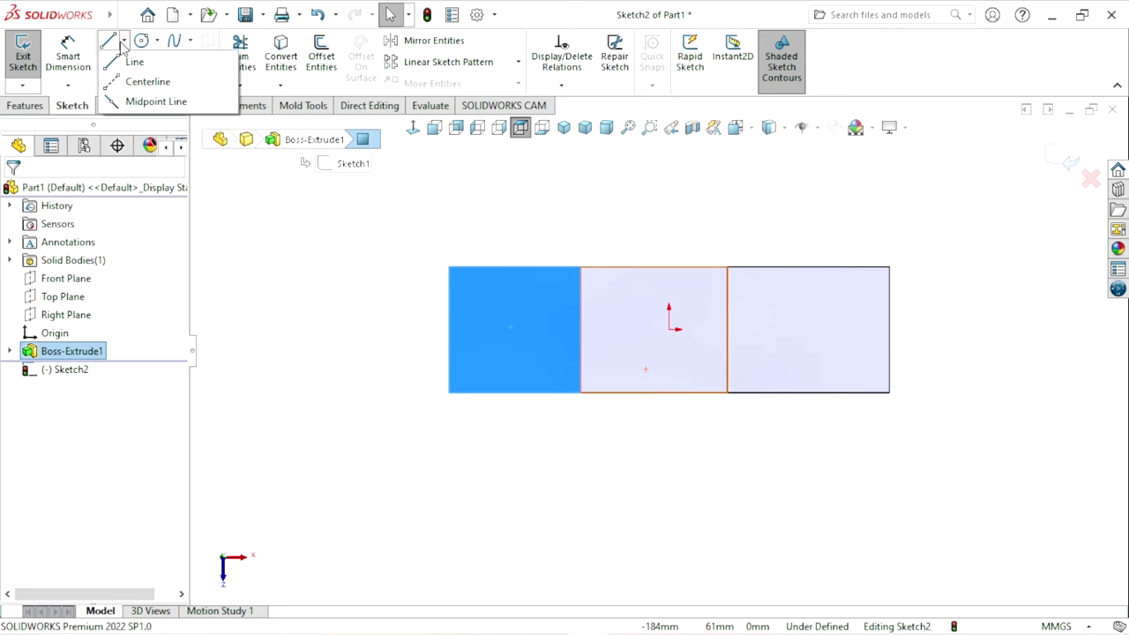
{"action": "left_click", "coordinate": [132, 78]}
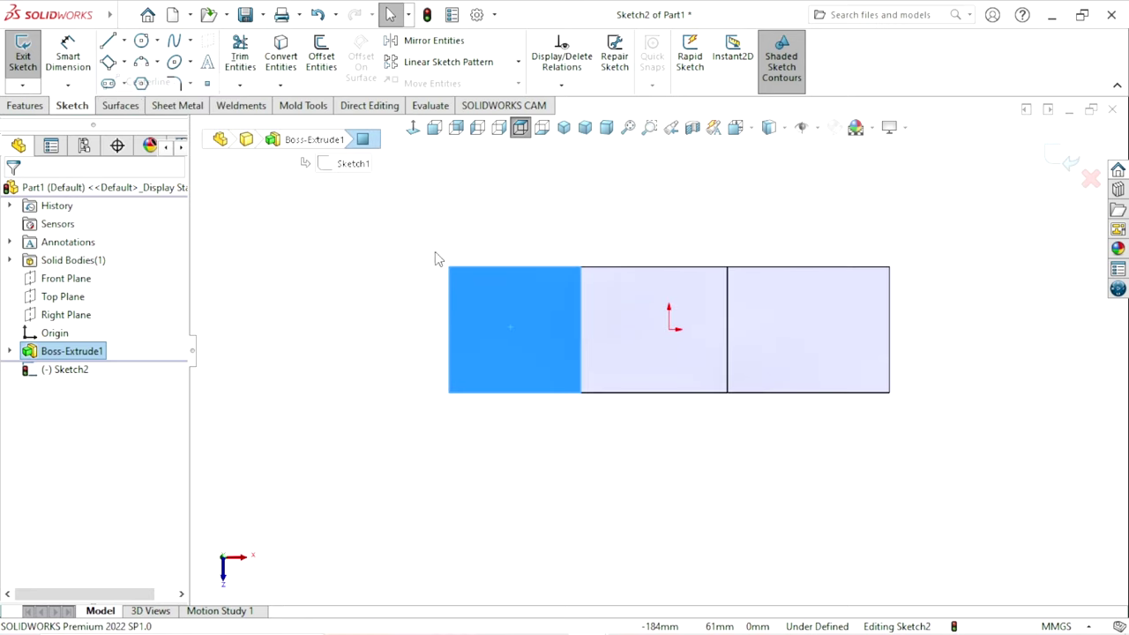
{"action": "left_click", "coordinate": [669, 329]}
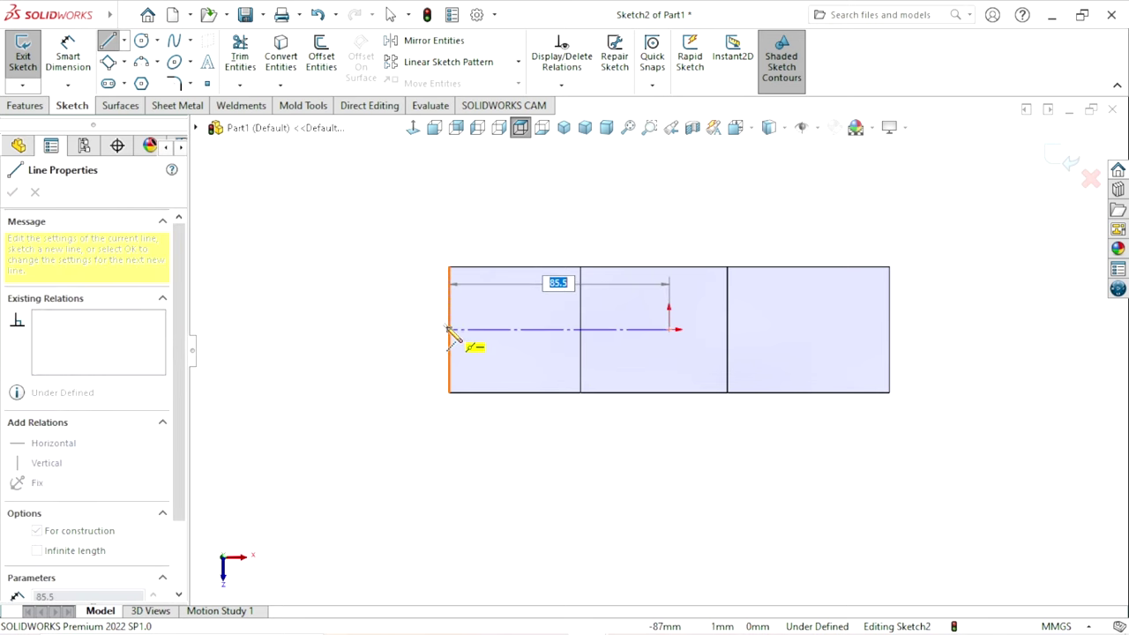
{"action": "left_click", "coordinate": [450, 329]}
{"action": "right_click", "coordinate": [312, 295]}
{"action": "left_click", "coordinate": [341, 296]}
{"action": "scroll", "coordinate": [609, 340], "scroll_direction": "up", "scroll_amount": 3}
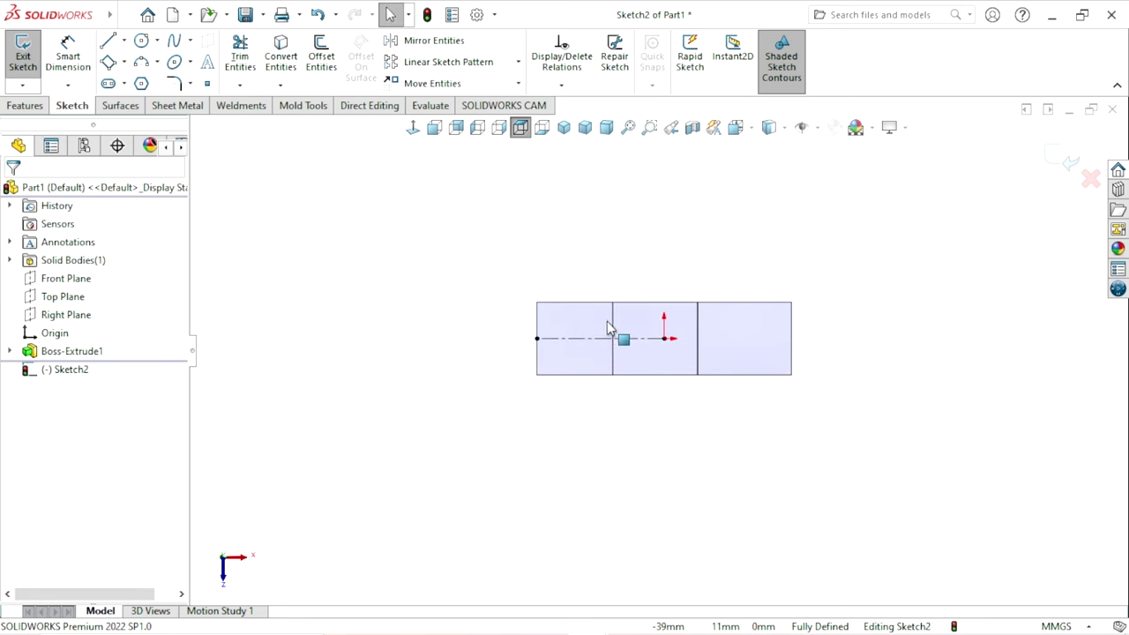
{"action": "scroll", "coordinate": [609, 328], "scroll_direction": "down", "scroll_amount": 3}
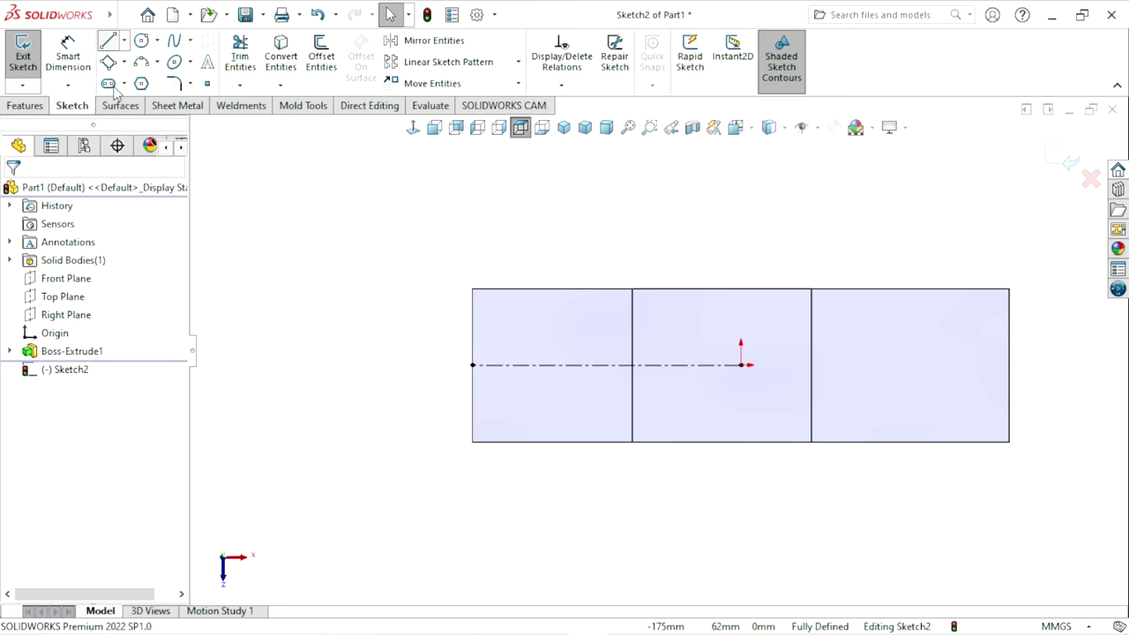
Step: Draw a closed corner triangle at the face's top-left corner for the chamfer cut
{"action": "left_click", "coordinate": [108, 41]}
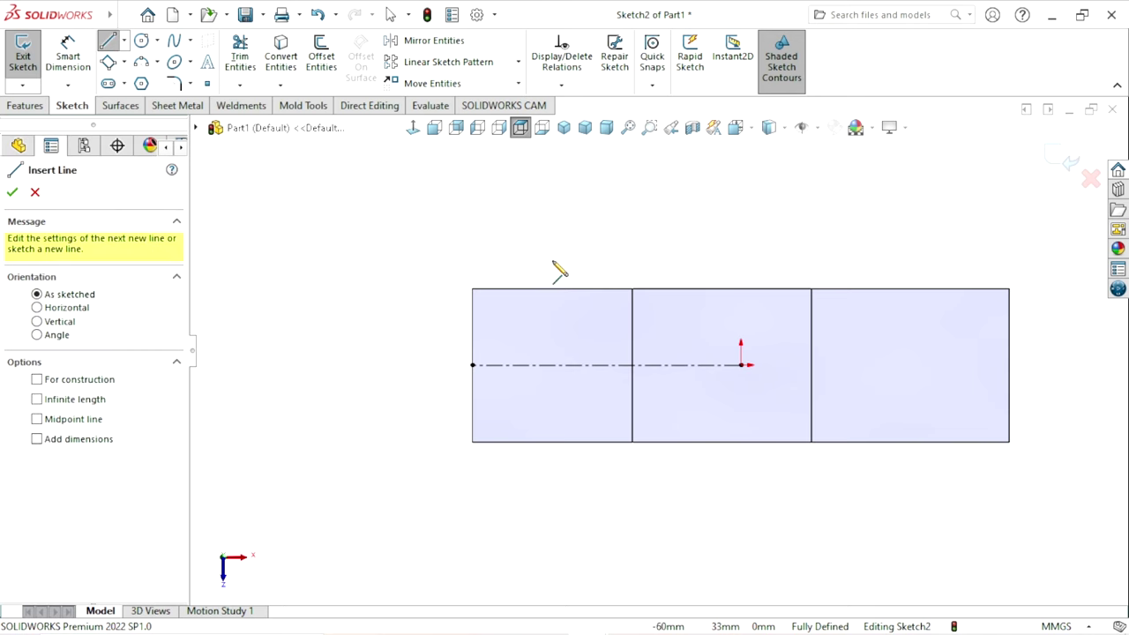
{"action": "left_click", "coordinate": [472, 330]}
{"action": "left_click", "coordinate": [538, 288]}
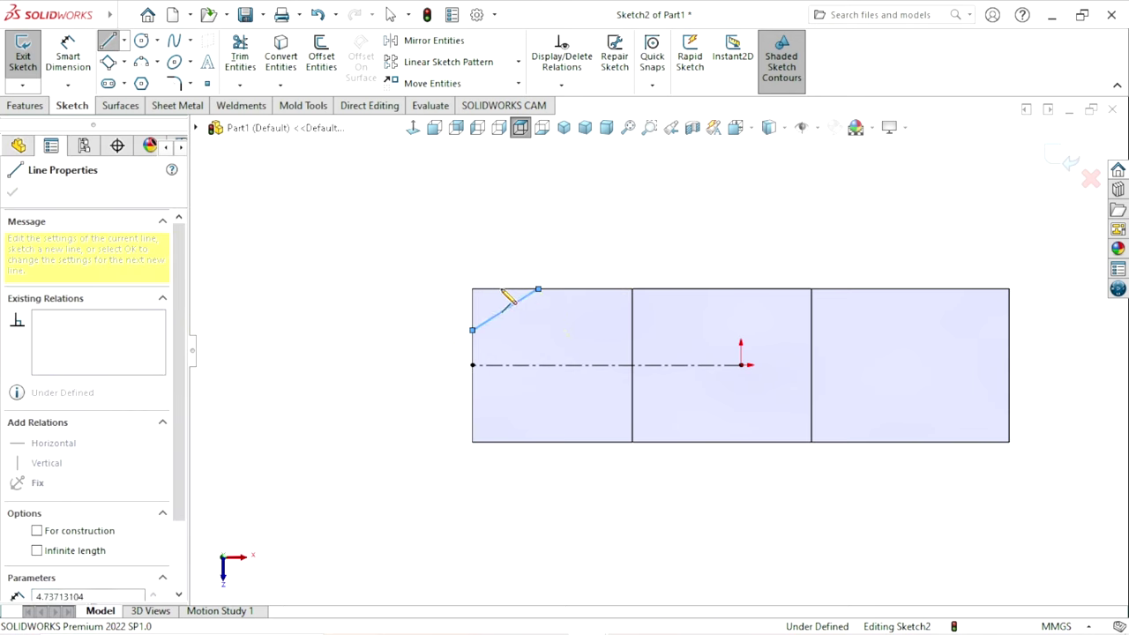
{"action": "left_click", "coordinate": [473, 290]}
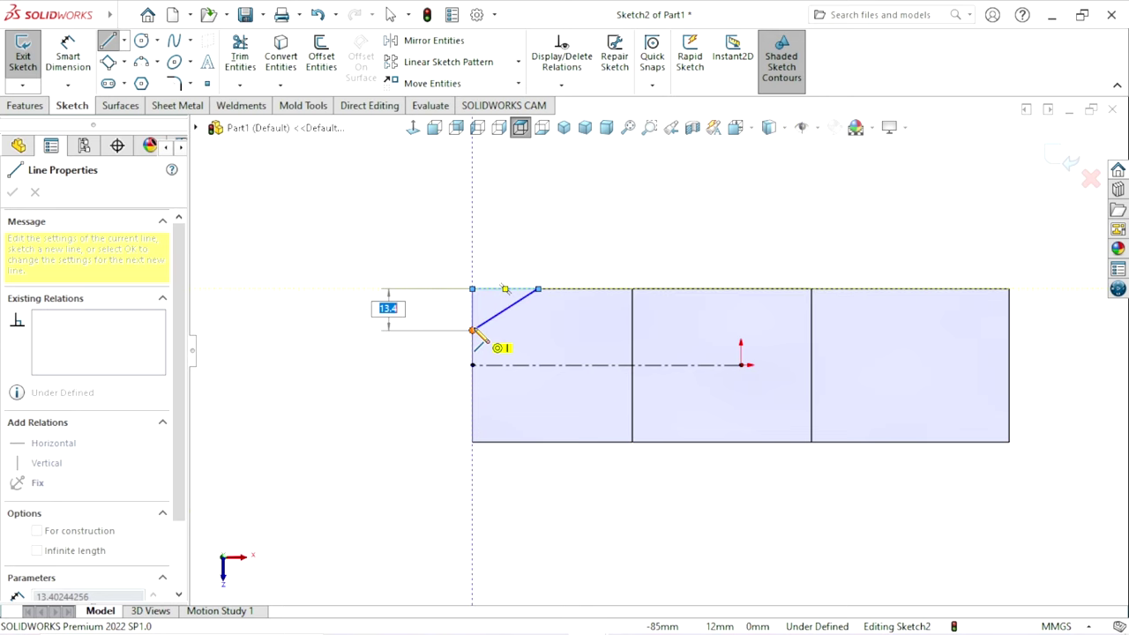
{"action": "left_click", "coordinate": [474, 331]}
{"action": "right_click", "coordinate": [373, 247]}
{"action": "left_click", "coordinate": [383, 257]}
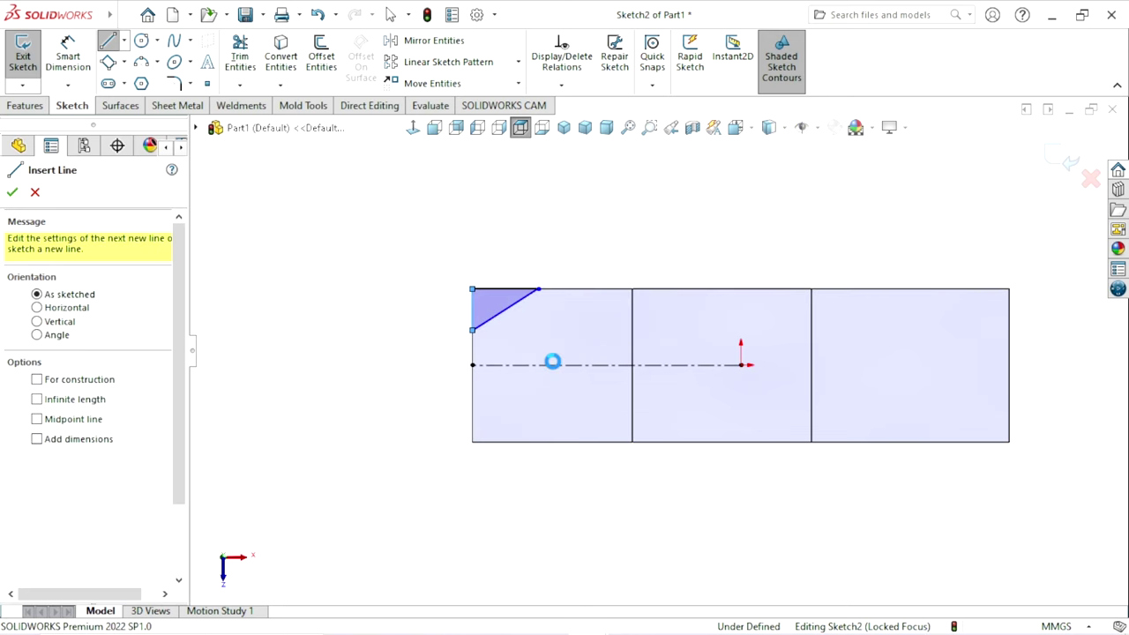
{"action": "scroll", "coordinate": [631, 362], "scroll_direction": "up", "scroll_amount": 3}
{"action": "scroll", "coordinate": [631, 362], "scroll_direction": "down", "scroll_amount": 4}
Step: Dimension the triangle's top edge to 15 mm
{"action": "left_click", "coordinate": [68, 55]}
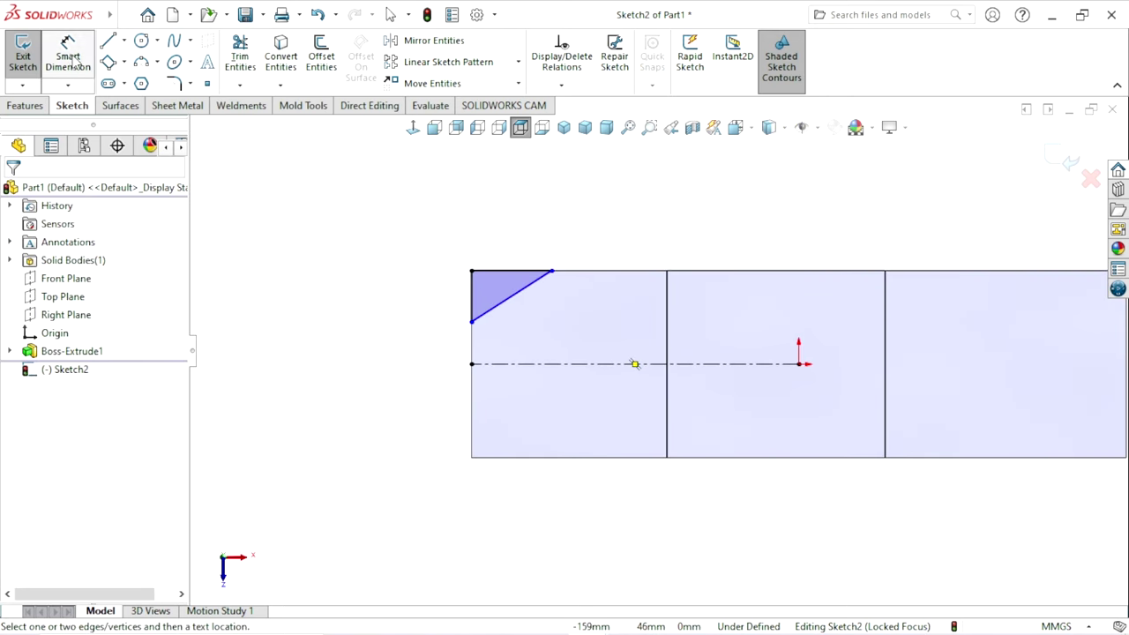
{"action": "left_click", "coordinate": [517, 272]}
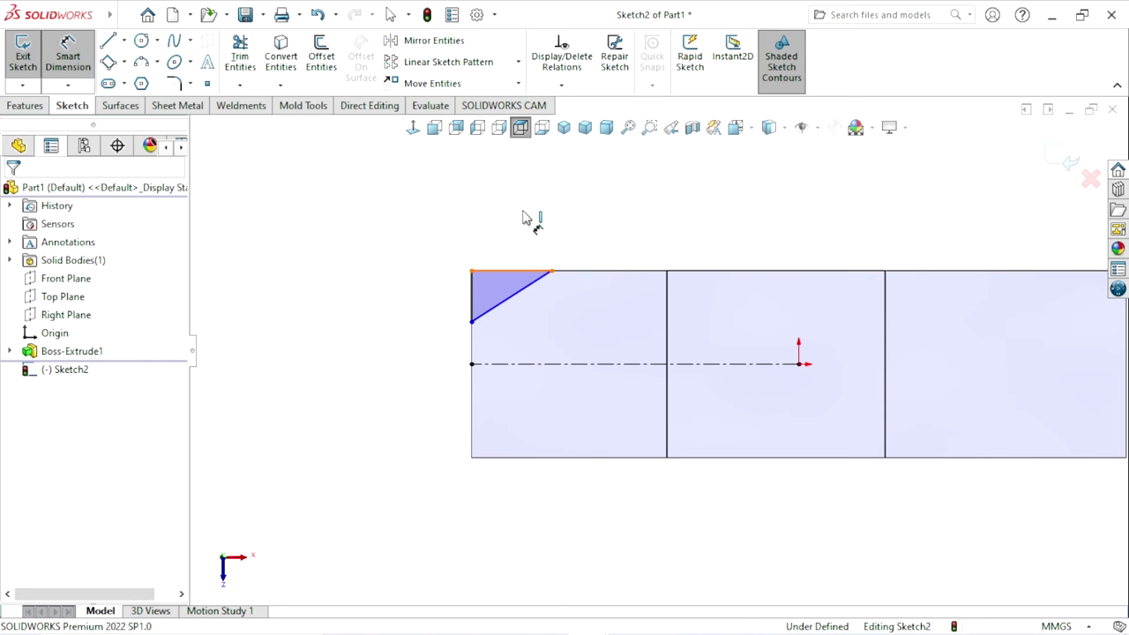
{"action": "left_click", "coordinate": [520, 219]}
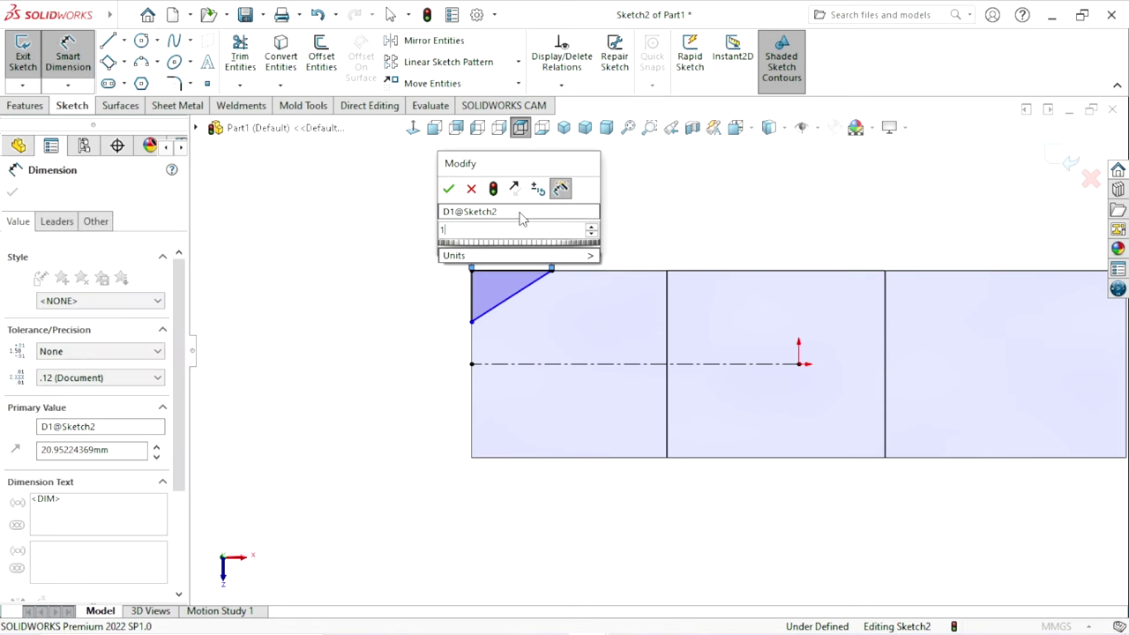
{"action": "type", "text": "15"}
{"action": "key", "text": "Return"}
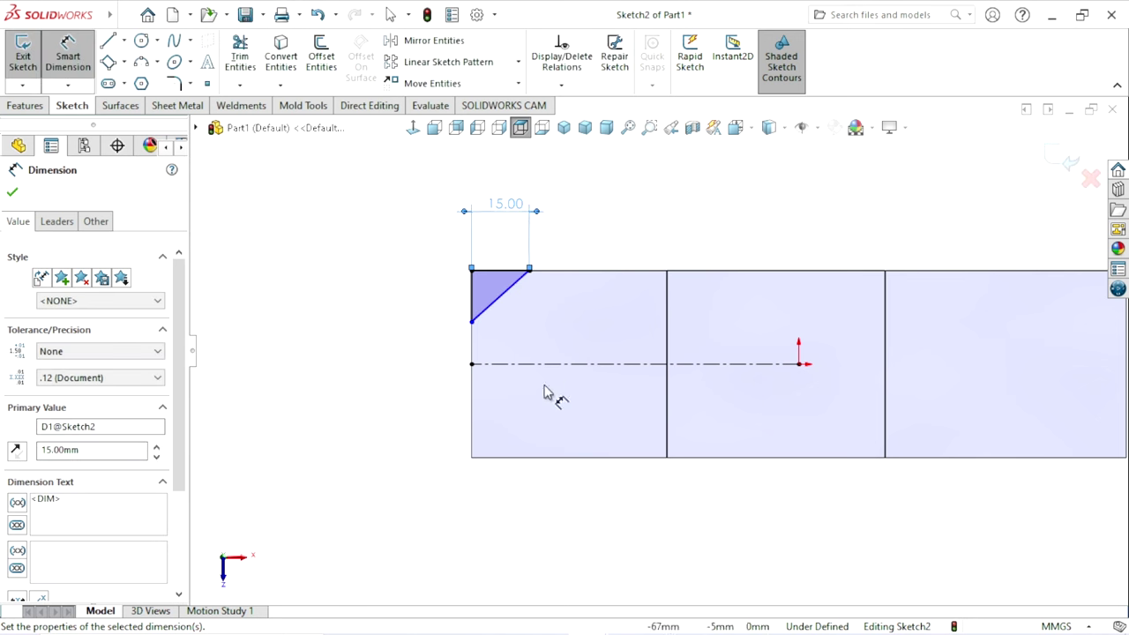
{"action": "scroll", "coordinate": [495, 361], "scroll_direction": "down", "scroll_amount": 2}
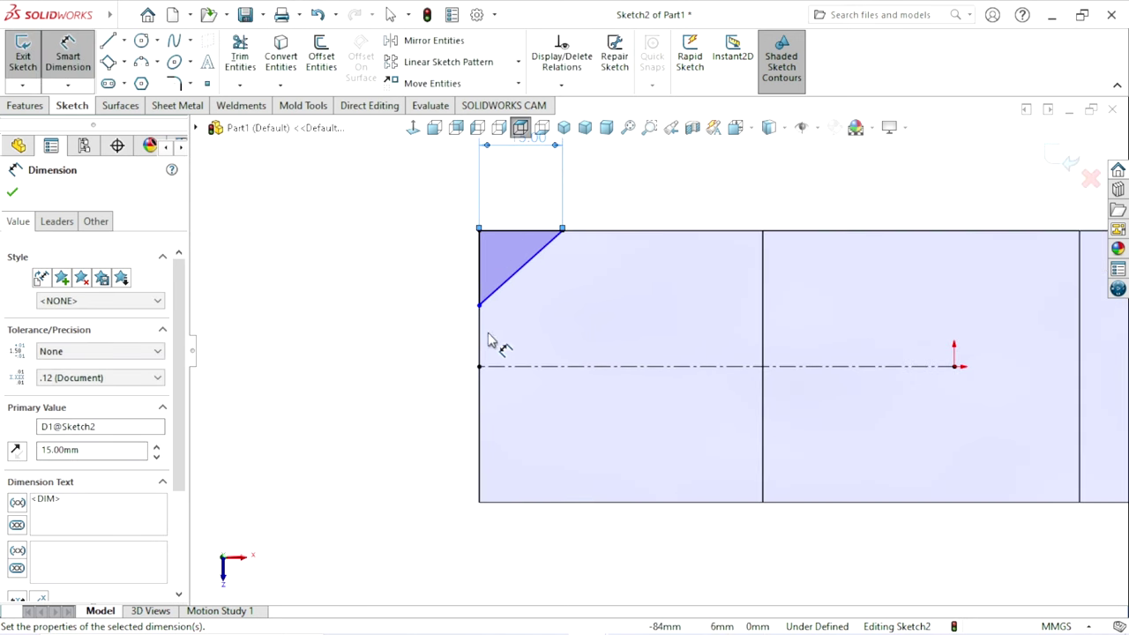
{"action": "left_click", "coordinate": [11, 194]}
Step: Mirror the chamfer triangle's edges about the centerline with Mirror Entities
{"action": "left_click", "coordinate": [415, 41]}
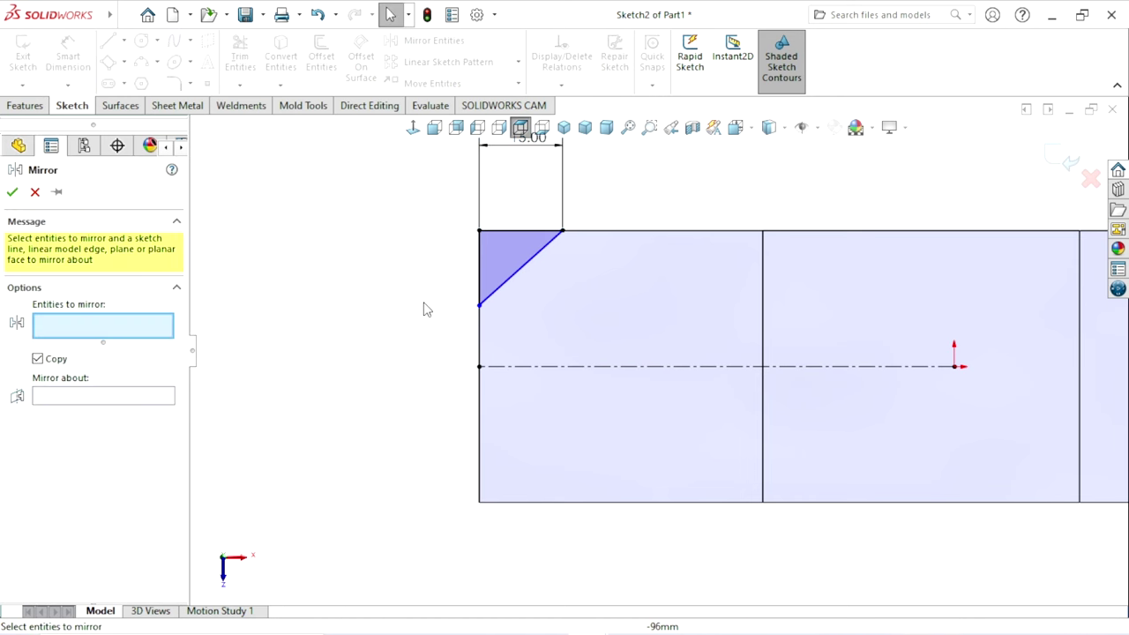
{"action": "left_click", "coordinate": [507, 258]}
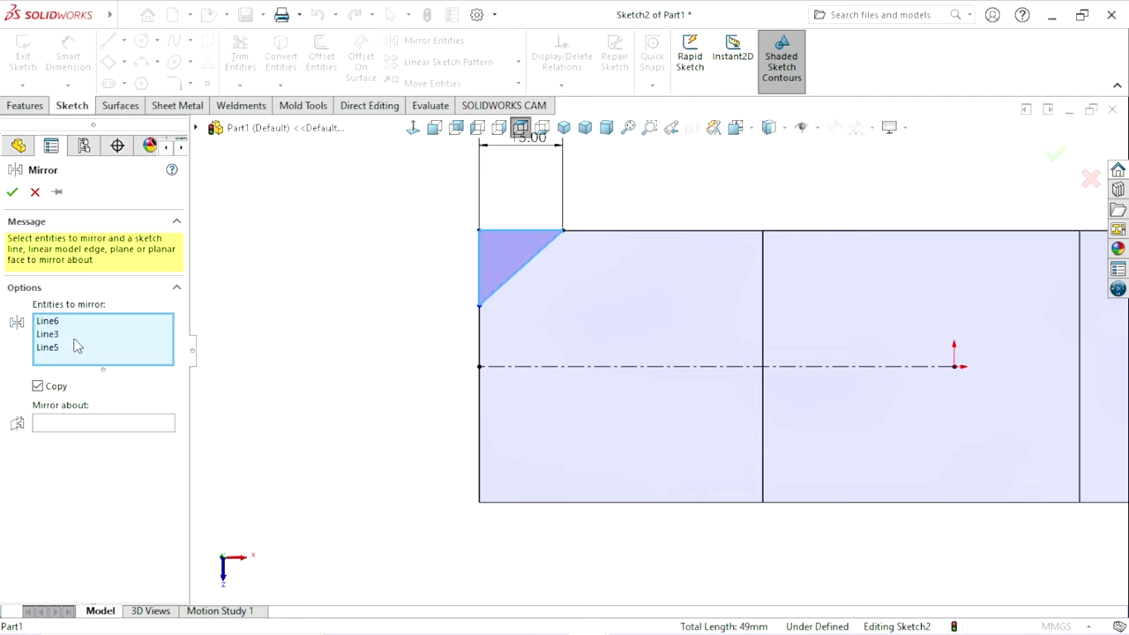
{"action": "left_click", "coordinate": [64, 425]}
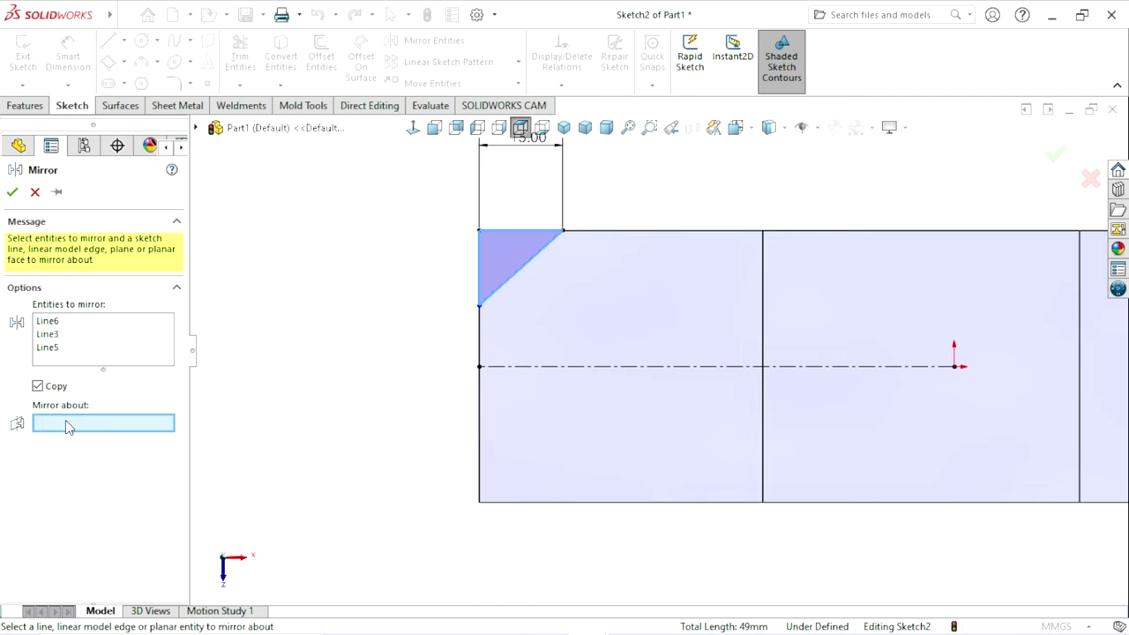
{"action": "left_click", "coordinate": [595, 367]}
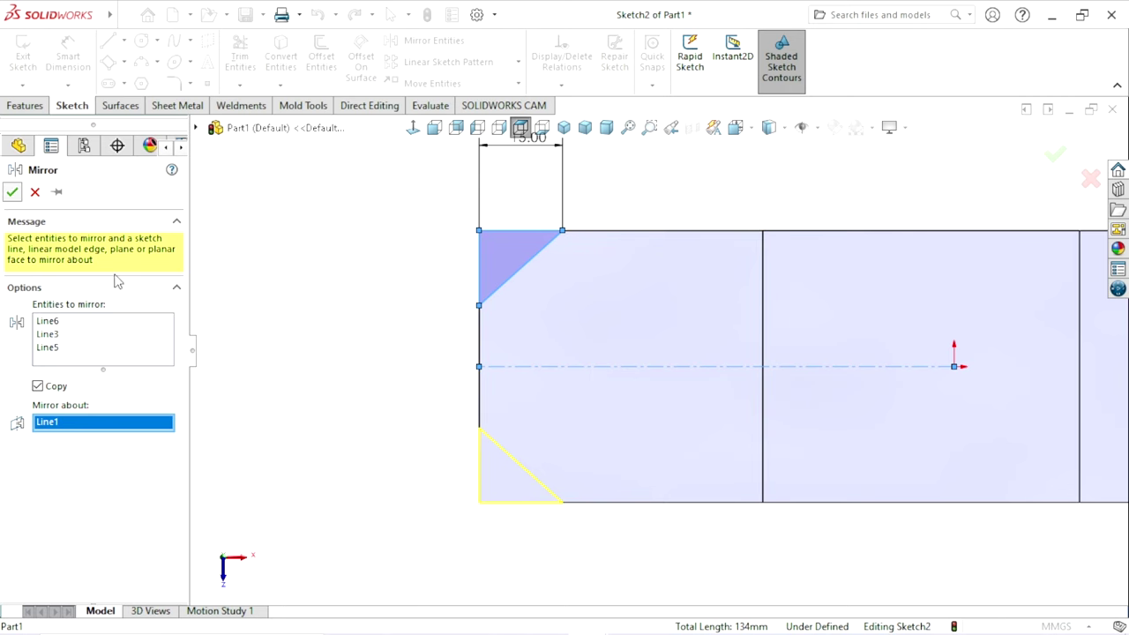
{"action": "right_click", "coordinate": [599, 424]}
{"action": "scroll", "coordinate": [588, 441], "scroll_direction": "up", "scroll_amount": 2}
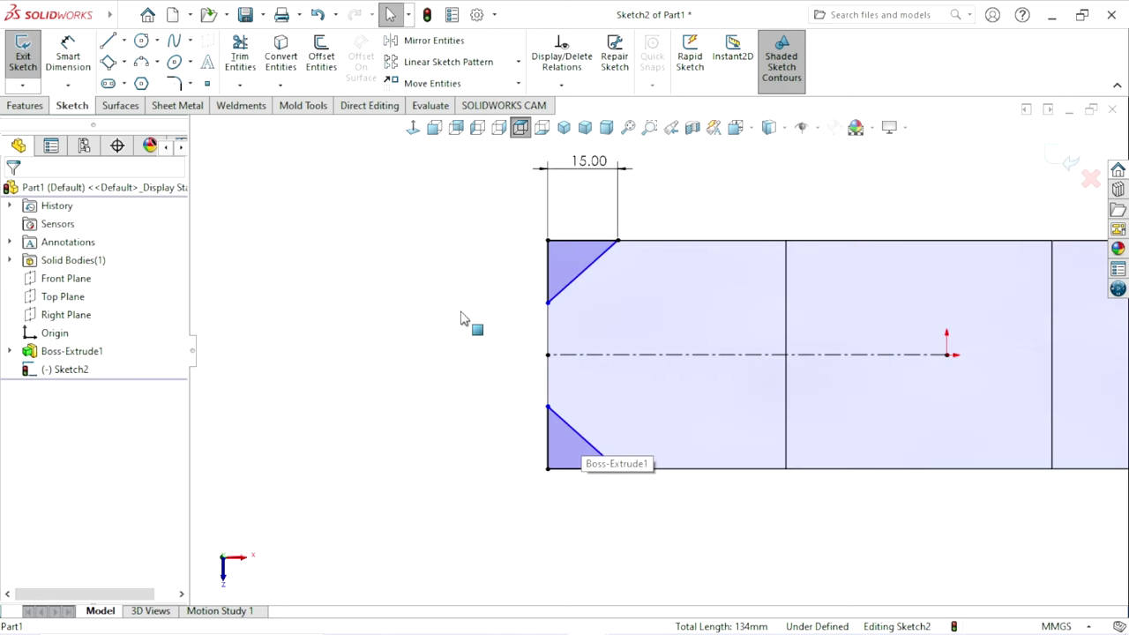
Step: Dimension the vertical gap between the two chamfer points to 22 mm
{"action": "left_click", "coordinate": [60, 55]}
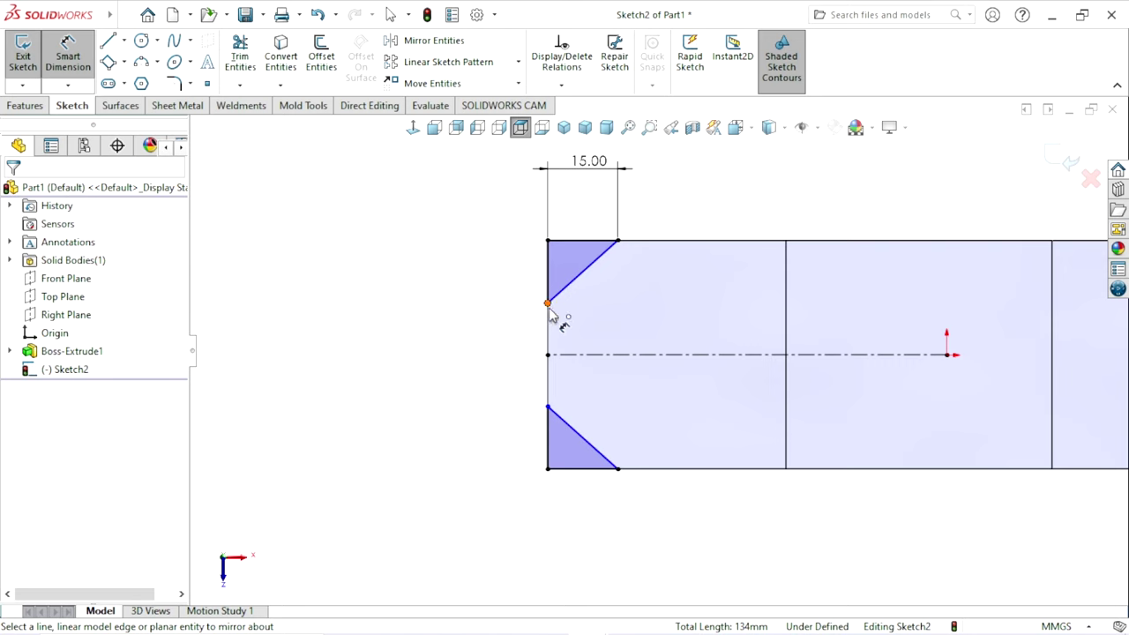
{"action": "left_click", "coordinate": [547, 407]}
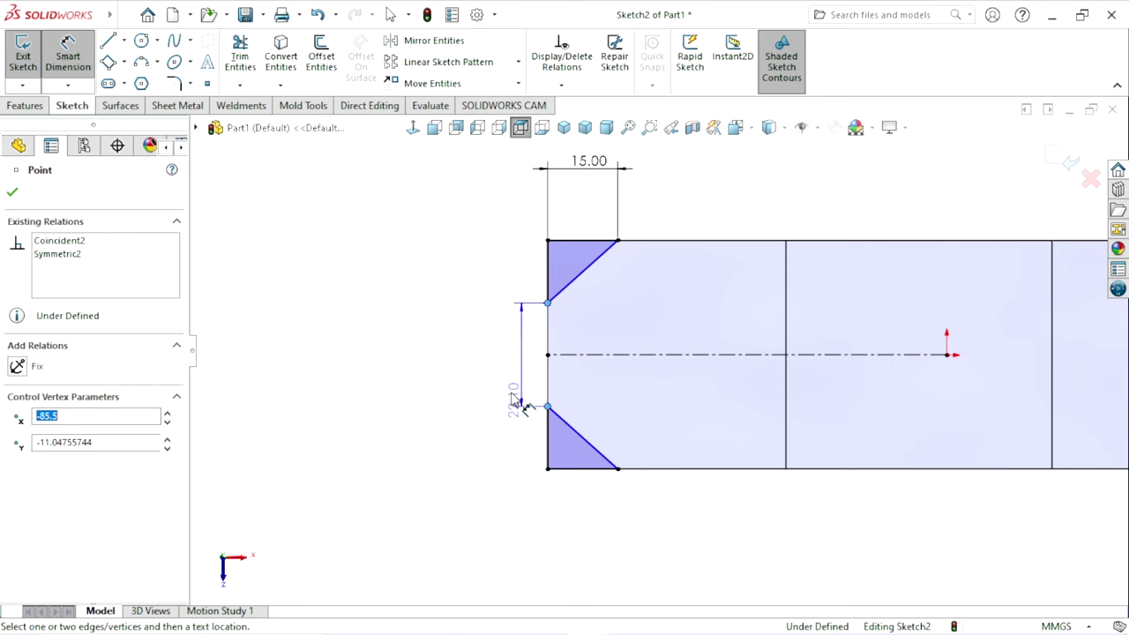
{"action": "left_click", "coordinate": [477, 357]}
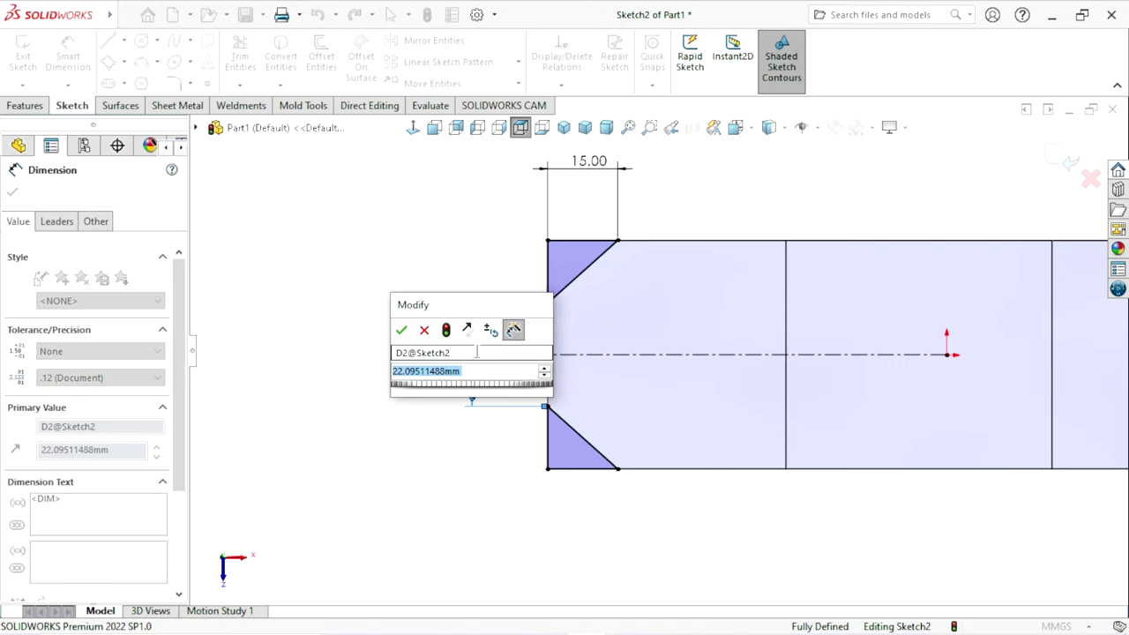
{"action": "type", "text": "22"}
{"action": "key", "text": "Return"}
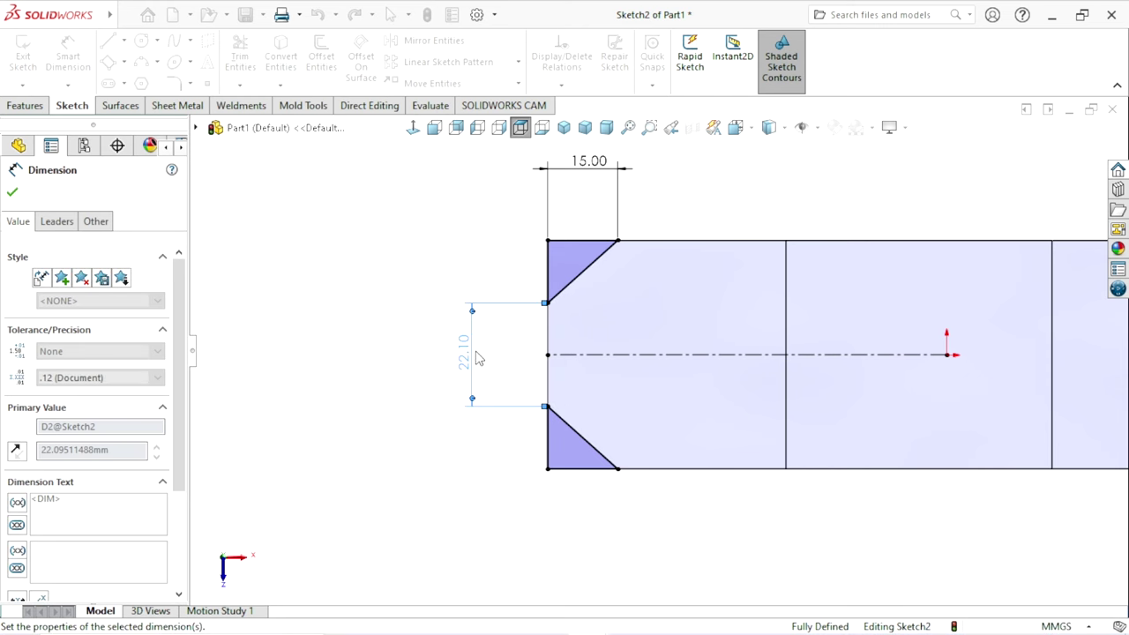
{"action": "left_click", "coordinate": [12, 191]}
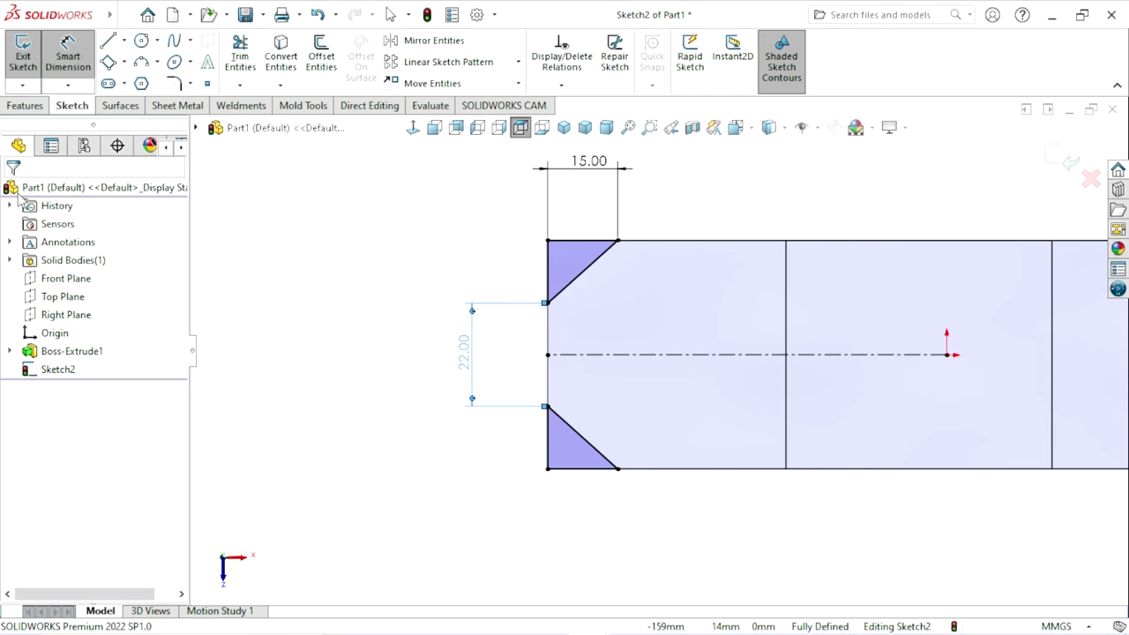
{"action": "key", "text": "Escape"}
{"action": "key", "text": "f"}
{"action": "scroll", "coordinate": [826, 295], "scroll_direction": "down", "scroll_amount": 1}
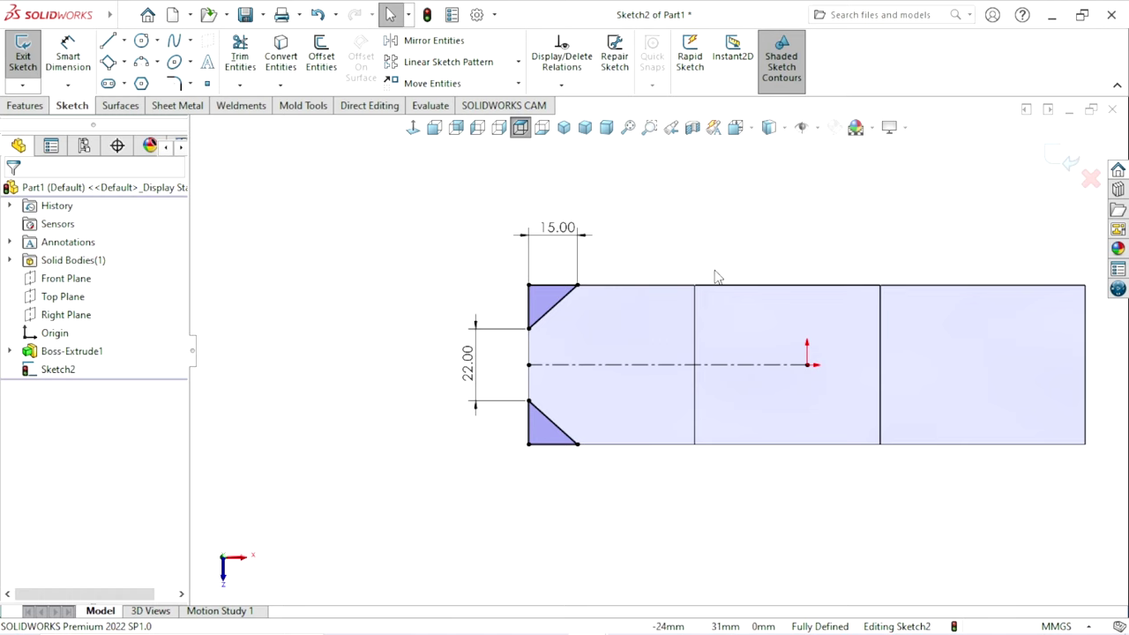
{"action": "scroll", "coordinate": [713, 401], "scroll_direction": "down", "scroll_amount": 1}
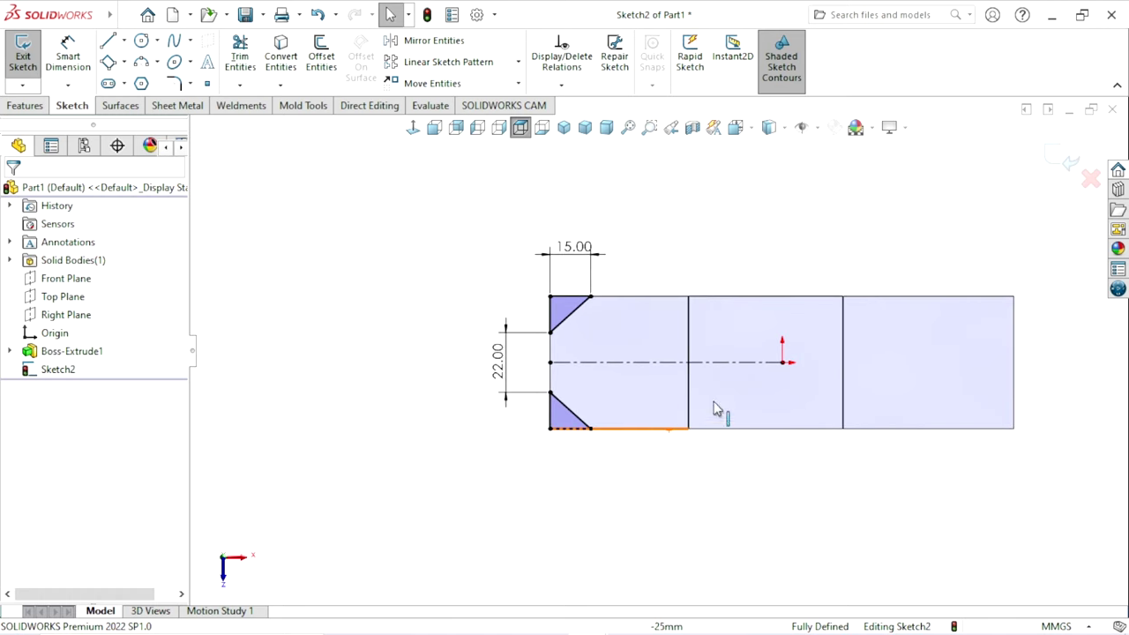
Step: Extrude-cut the chamfer sketch Through All to trim both top-step corners
{"action": "left_click", "coordinate": [24, 105]}
{"action": "left_click", "coordinate": [247, 55]}
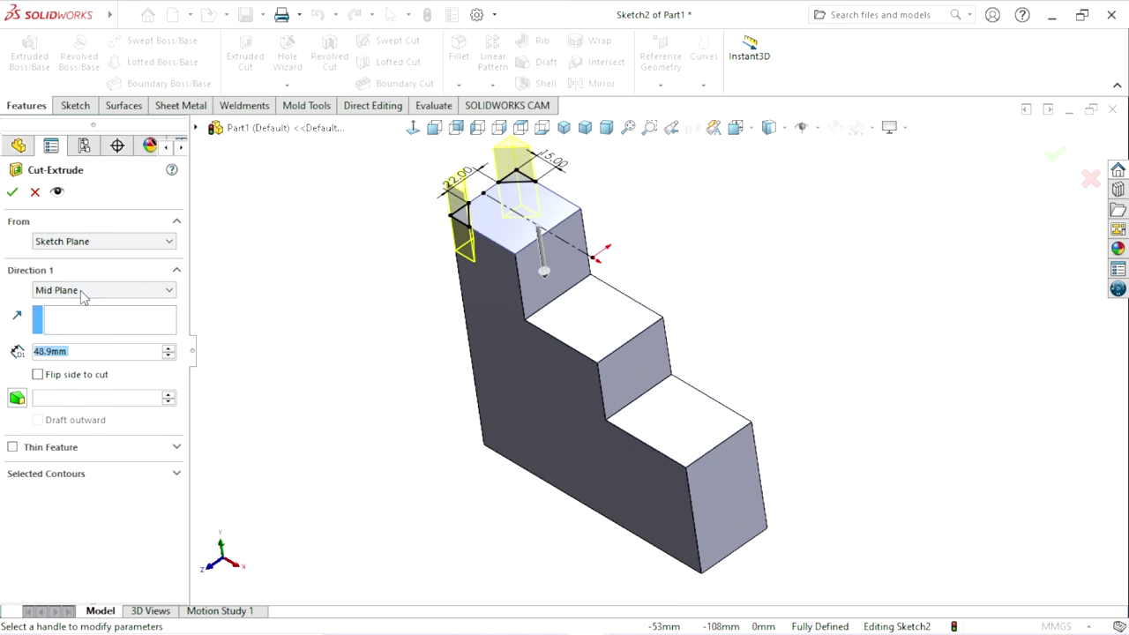
{"action": "left_click", "coordinate": [82, 291]}
{"action": "left_click", "coordinate": [75, 315]}
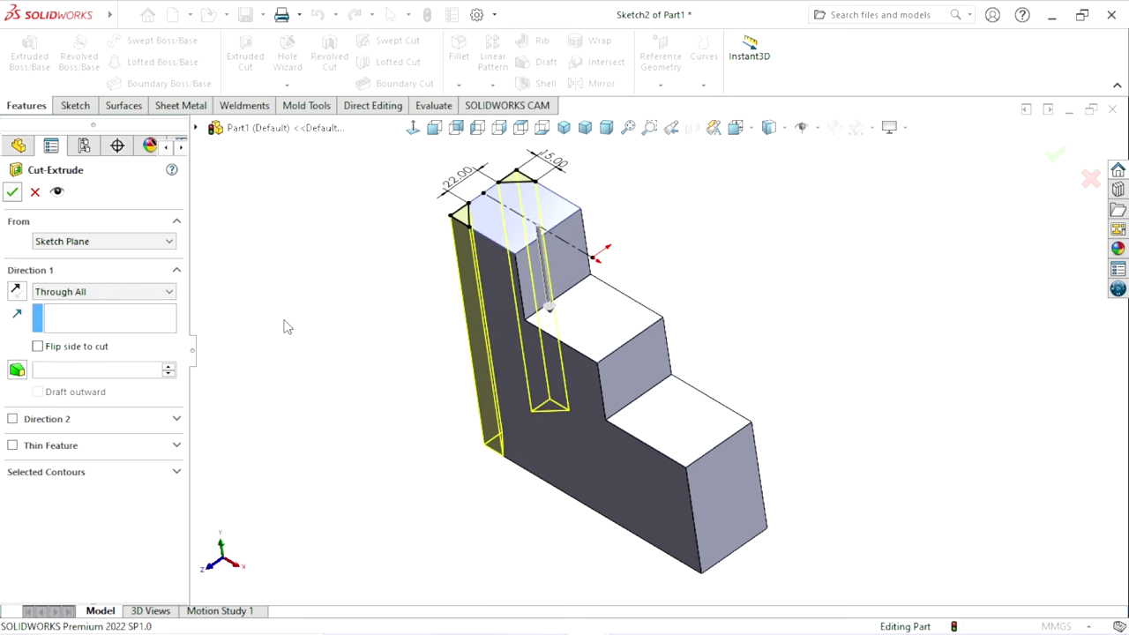
{"action": "key", "text": "Return"}
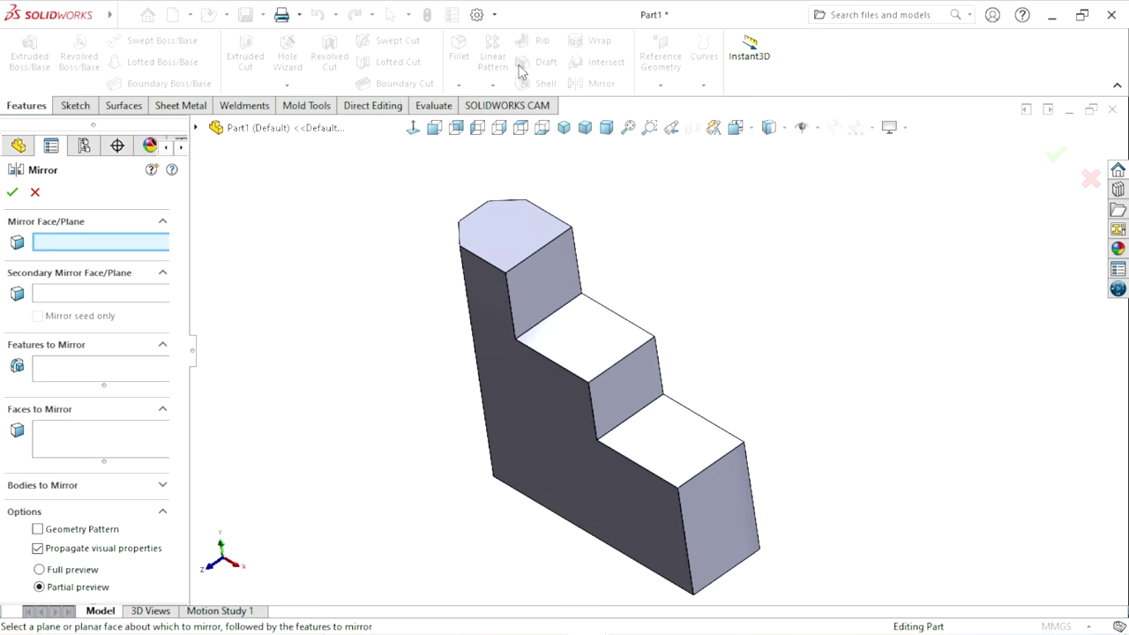
Step: Mirror Cut-Extrude1 about the Right Plane and orbit to check the chamfers
{"action": "left_click", "coordinate": [197, 128]}
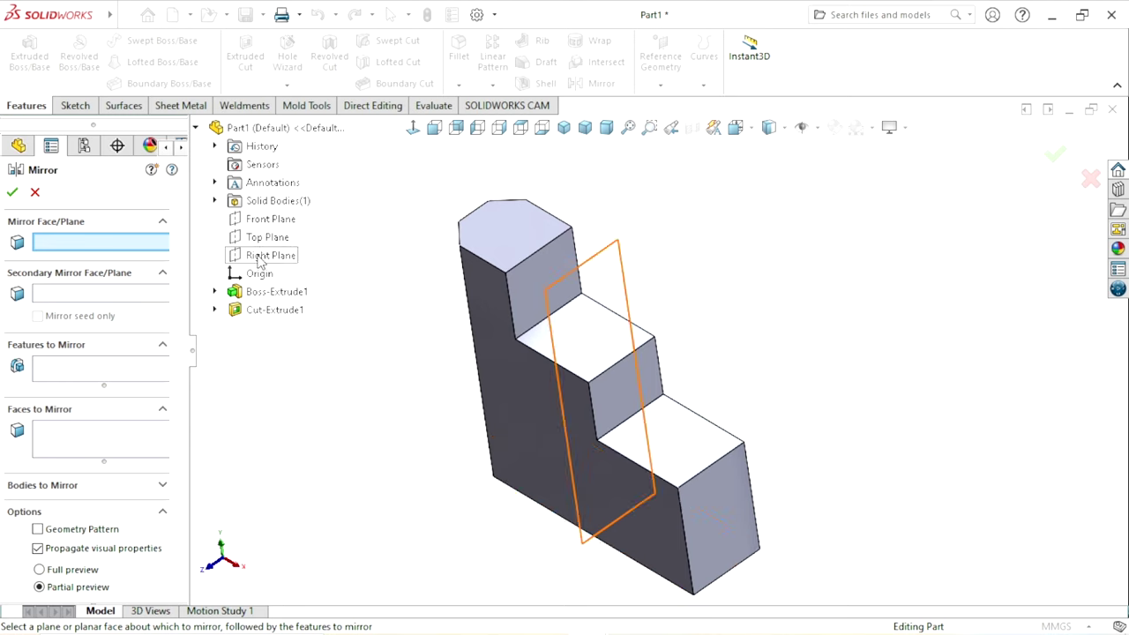
{"action": "left_click", "coordinate": [265, 257]}
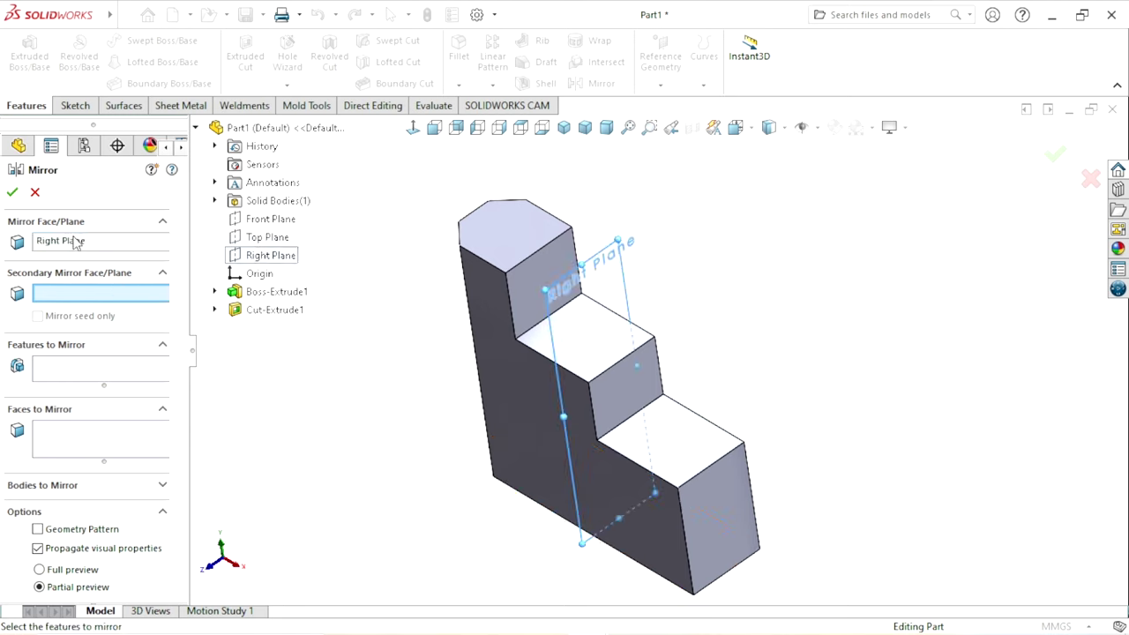
{"action": "left_click", "coordinate": [71, 372]}
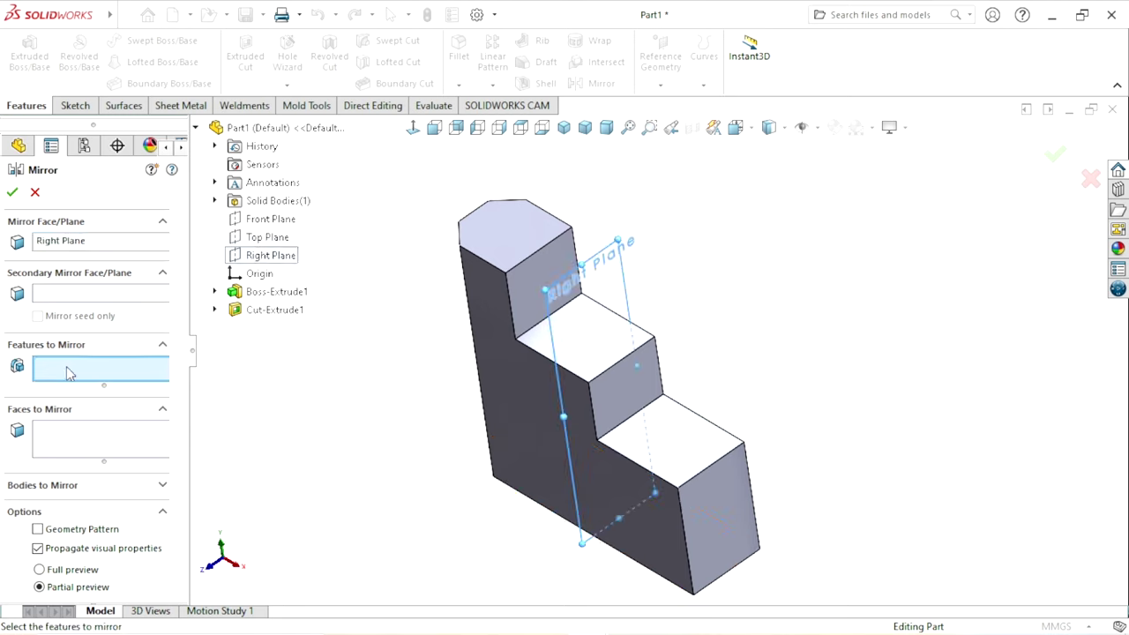
{"action": "left_click", "coordinate": [282, 313]}
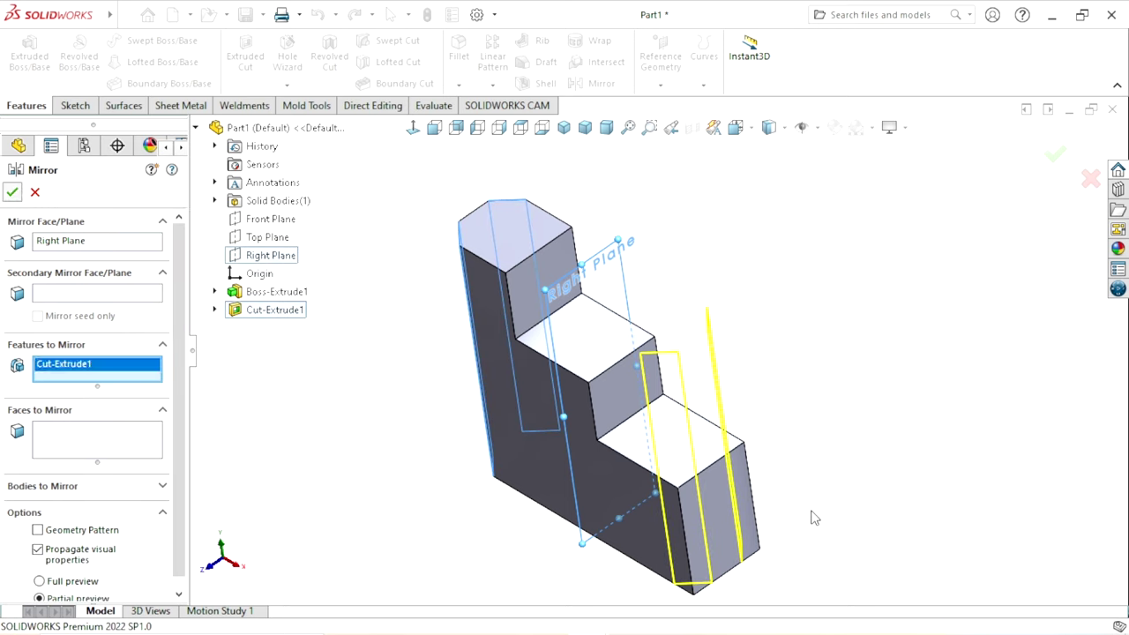
{"action": "scroll", "coordinate": [781, 529], "scroll_direction": "up", "scroll_amount": 3}
{"action": "scroll", "coordinate": [741, 503], "scroll_direction": "down", "scroll_amount": 3}
{"action": "mouse_move", "coordinate": [725, 438]}
{"action": "middle_mouse_down"}
{"action": "mouse_move", "coordinate": [895, 397]}
{"action": "mouse_move", "coordinate": [709, 423]}
{"action": "mouse_move", "coordinate": [720, 445]}
{"action": "middle_mouse_up"}
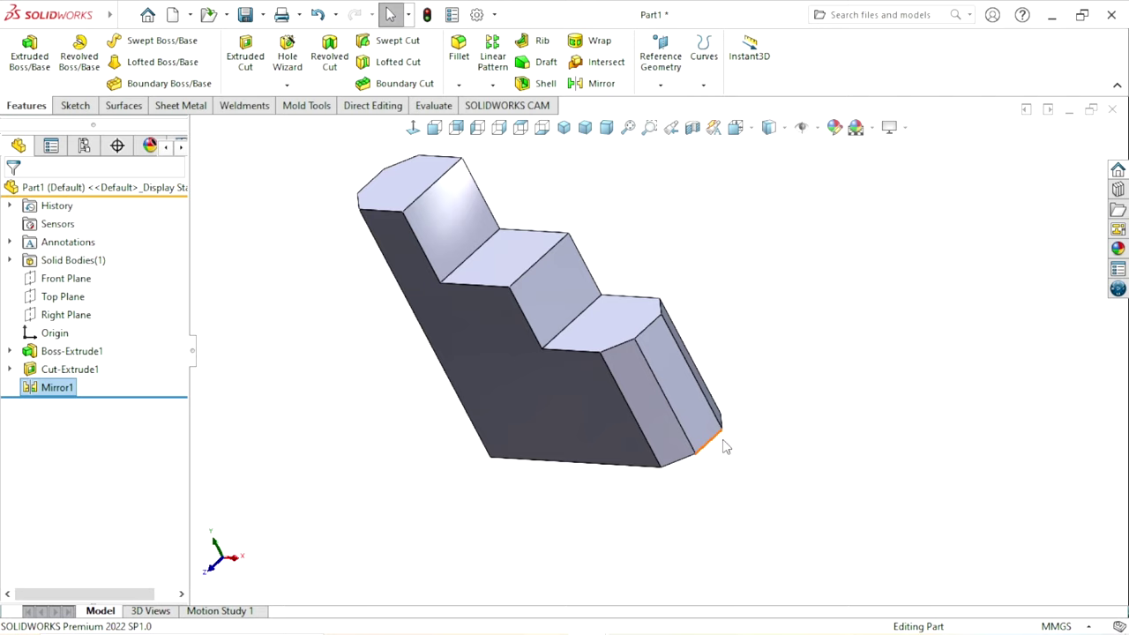
Step: Start a new sketch on the Right Plane
{"action": "scroll", "coordinate": [572, 348], "scroll_direction": "down", "scroll_amount": 2}
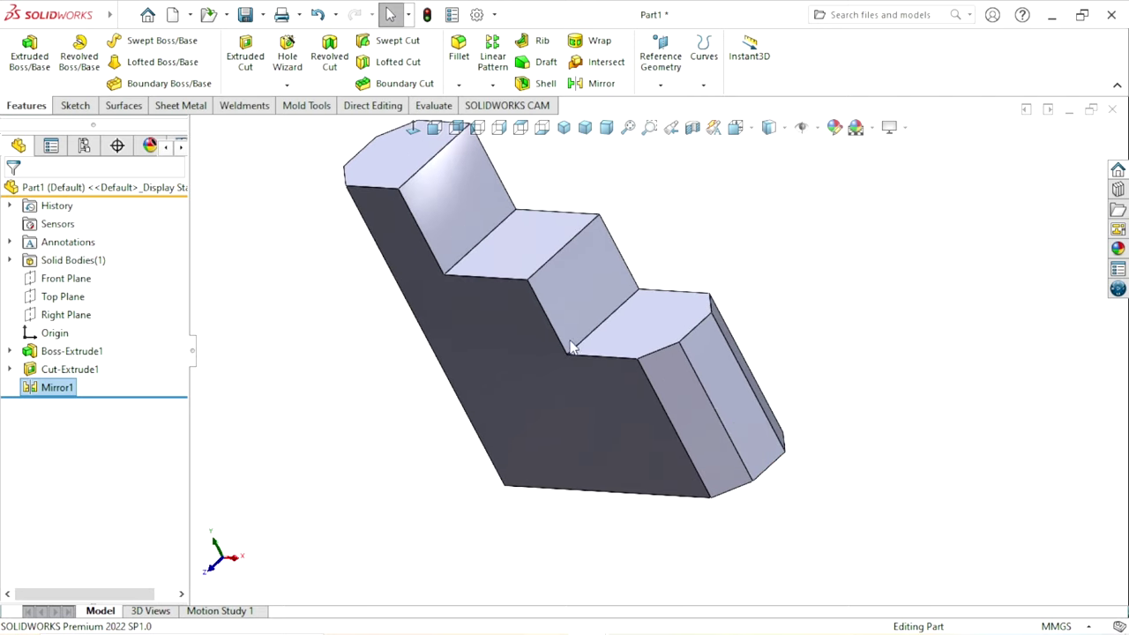
{"action": "left_click", "coordinate": [71, 314]}
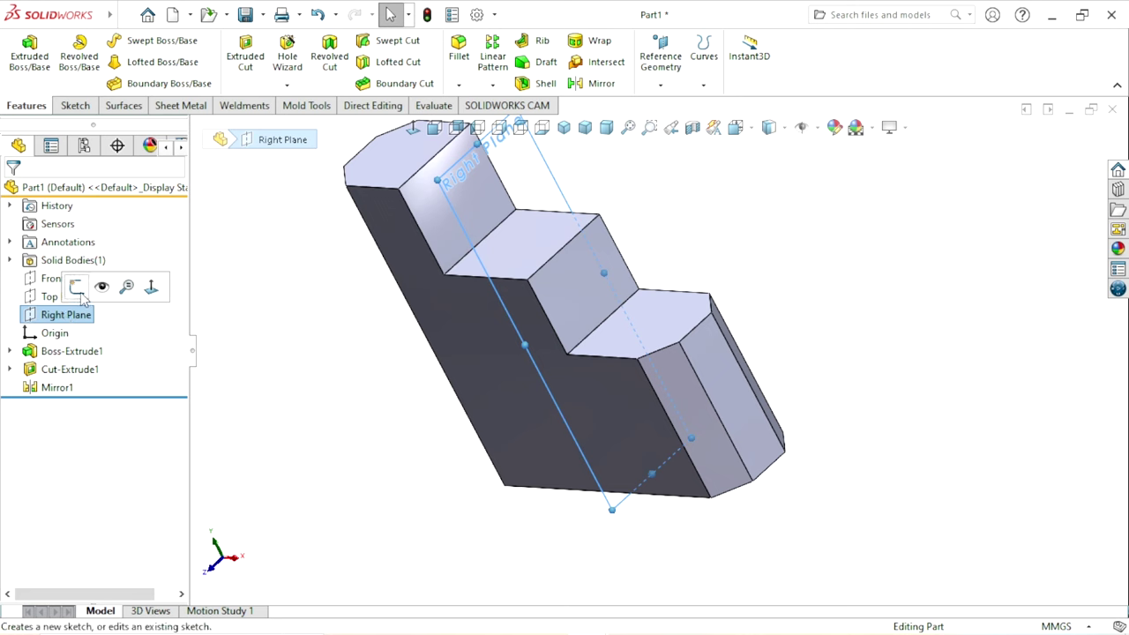
{"action": "left_click", "coordinate": [77, 287]}
{"action": "scroll", "coordinate": [718, 449], "scroll_direction": "down", "scroll_amount": 2}
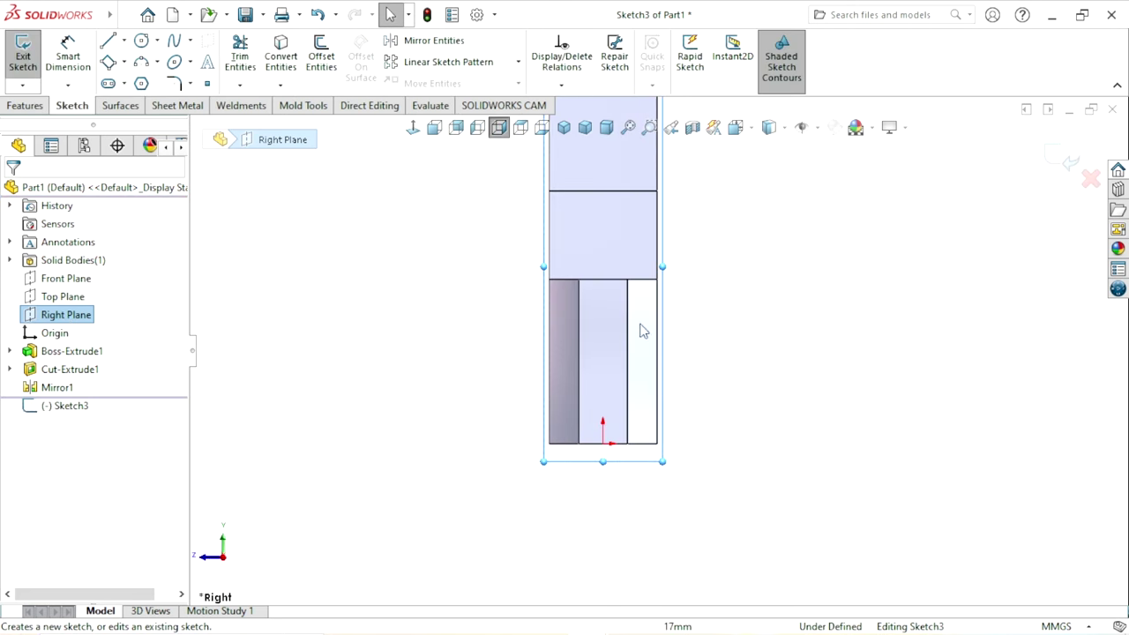
{"action": "left_click", "coordinate": [741, 388]}
{"action": "scroll", "coordinate": [587, 303], "scroll_direction": "down", "scroll_amount": 1}
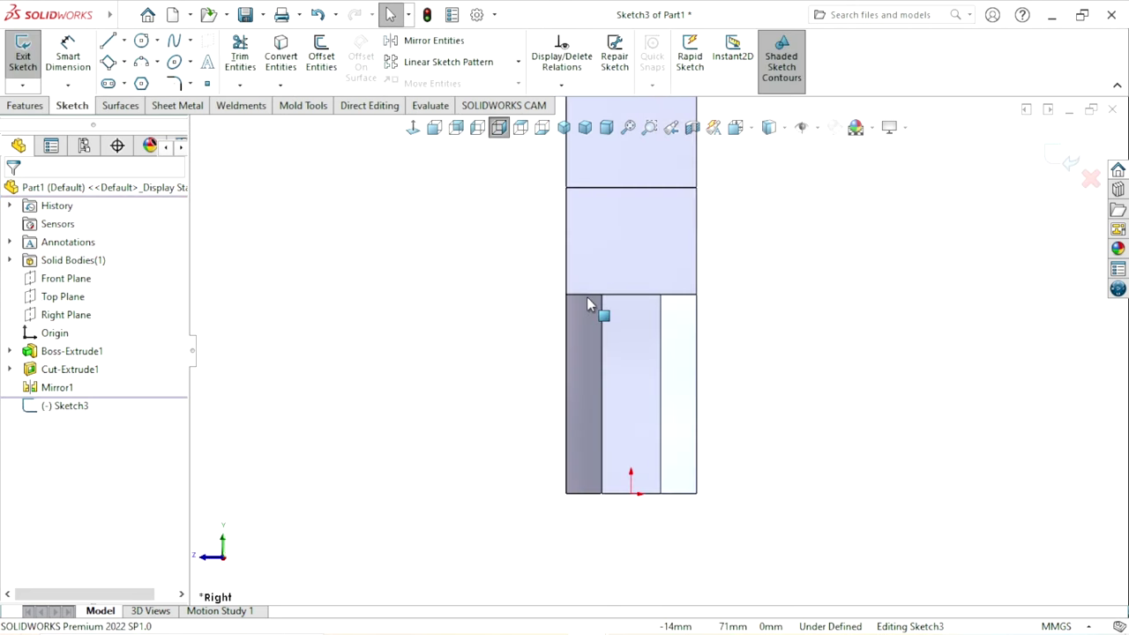
Step: Draw two small corner rectangles, one above the other, over the part's left edge
{"action": "left_click", "coordinate": [126, 63]}
{"action": "left_click", "coordinate": [124, 80]}
{"action": "left_click", "coordinate": [543, 360]}
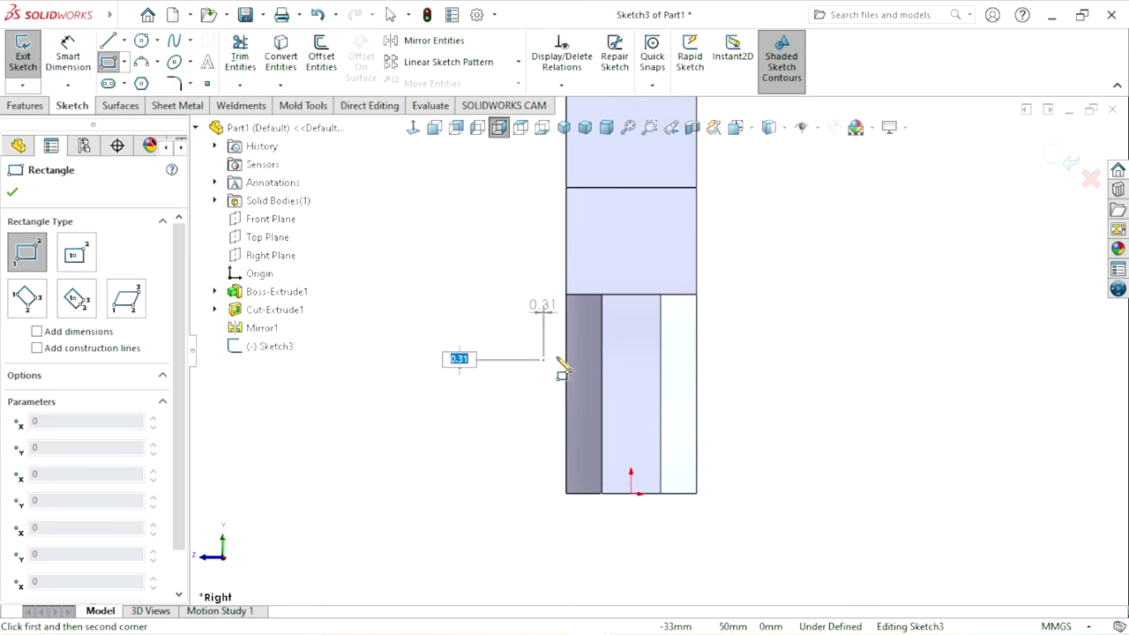
{"action": "left_click", "coordinate": [583, 396]}
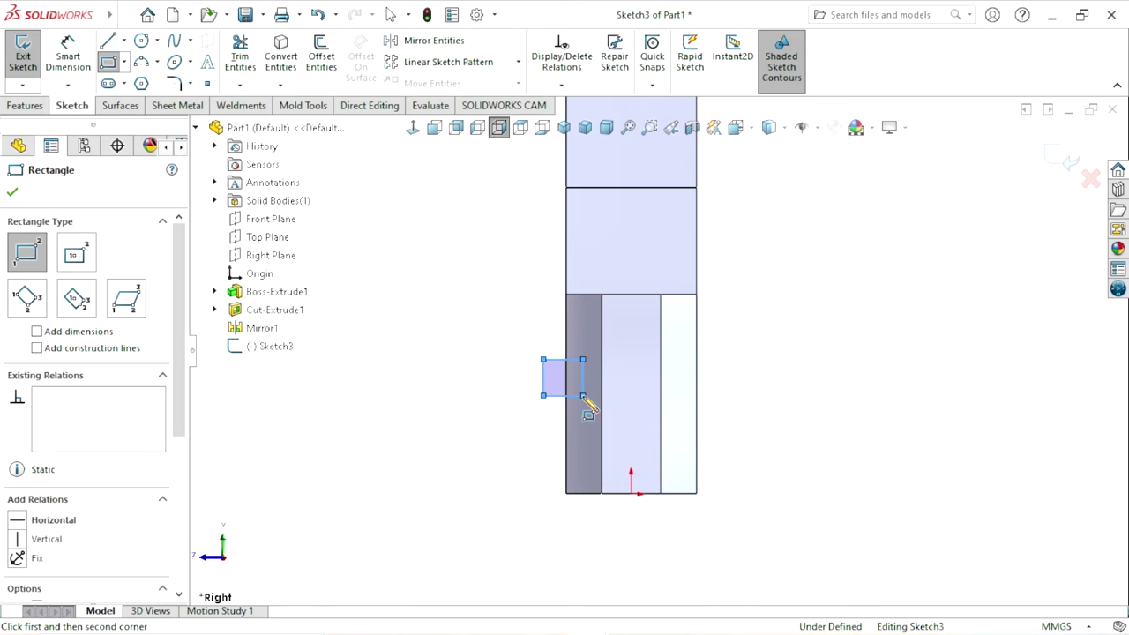
{"action": "left_click", "coordinate": [543, 448]}
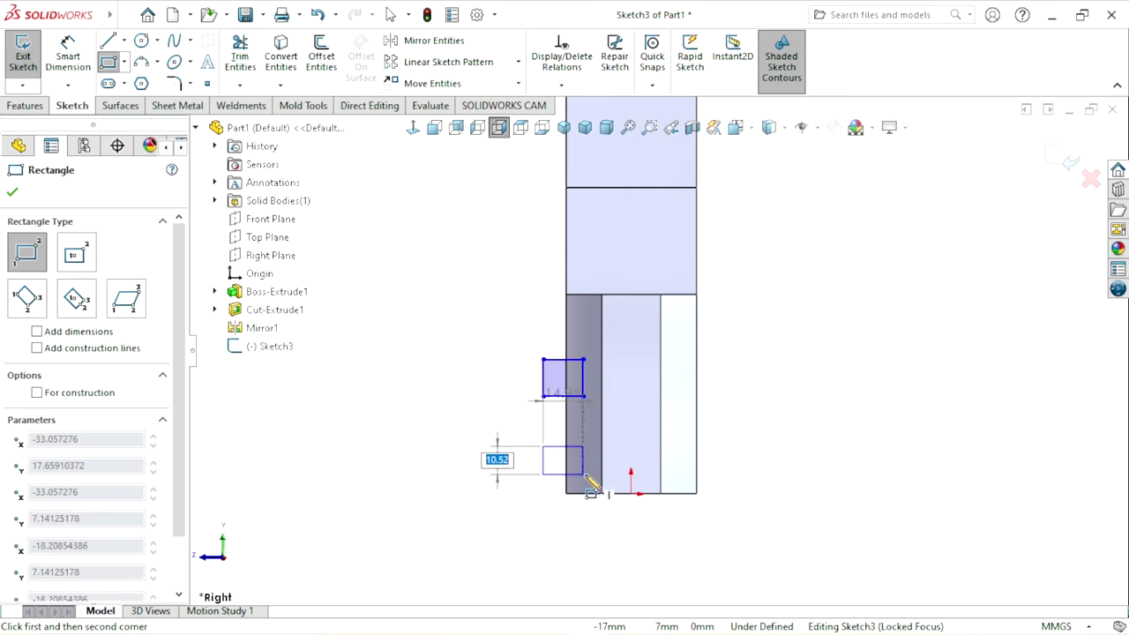
{"action": "left_click", "coordinate": [583, 473]}
{"action": "right_click", "coordinate": [454, 443]}
{"action": "key", "text": "Escape"}
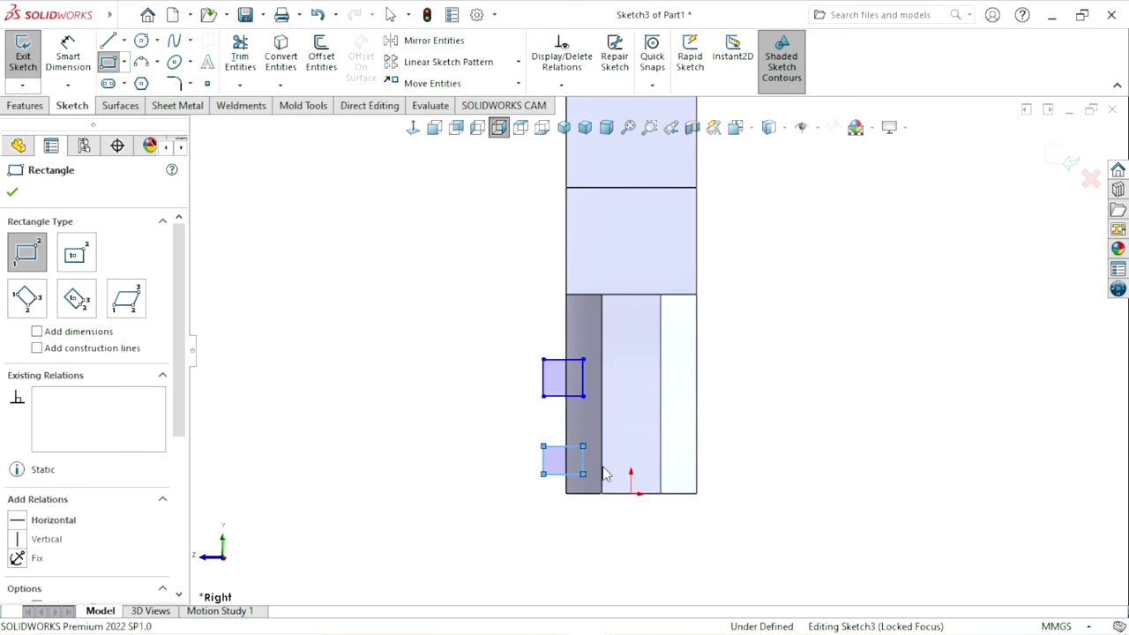
{"action": "key", "text": "Escape"}
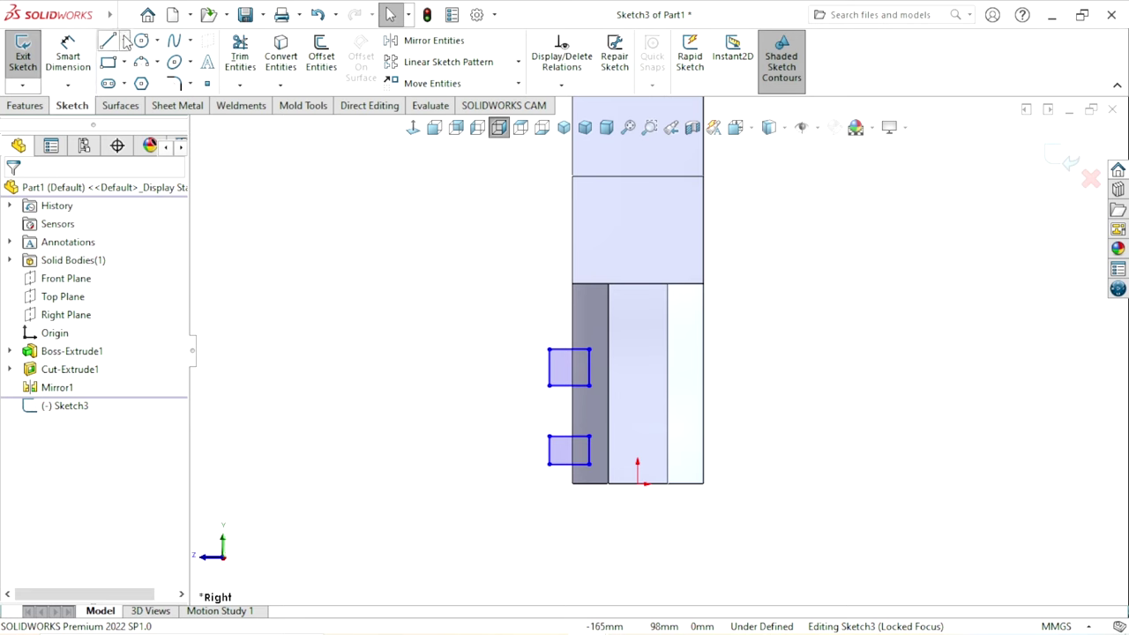
Step: Draw a vertical centerline up from the bottom edge midpoint
{"action": "left_click", "coordinate": [124, 40]}
{"action": "left_click", "coordinate": [148, 80]}
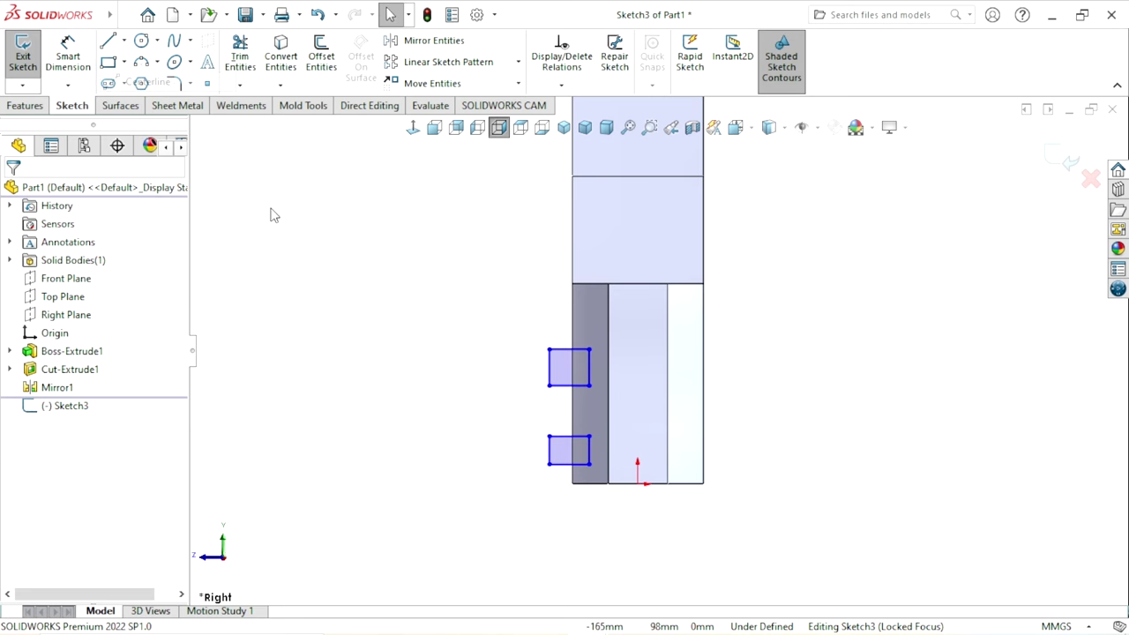
{"action": "left_click", "coordinate": [638, 484]}
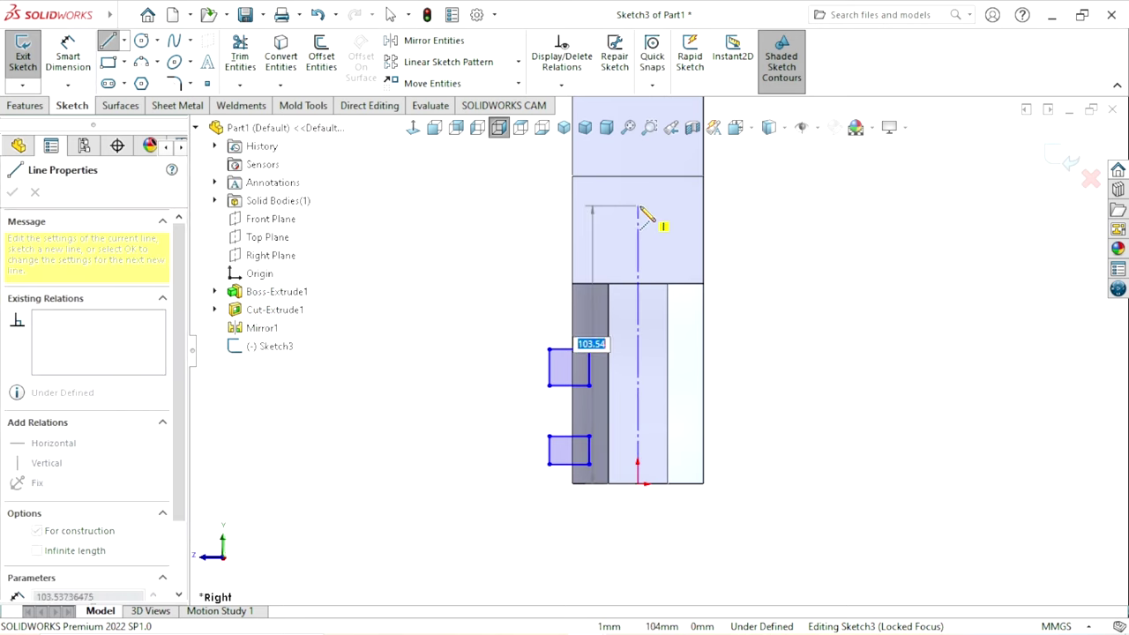
{"action": "left_click", "coordinate": [637, 177]}
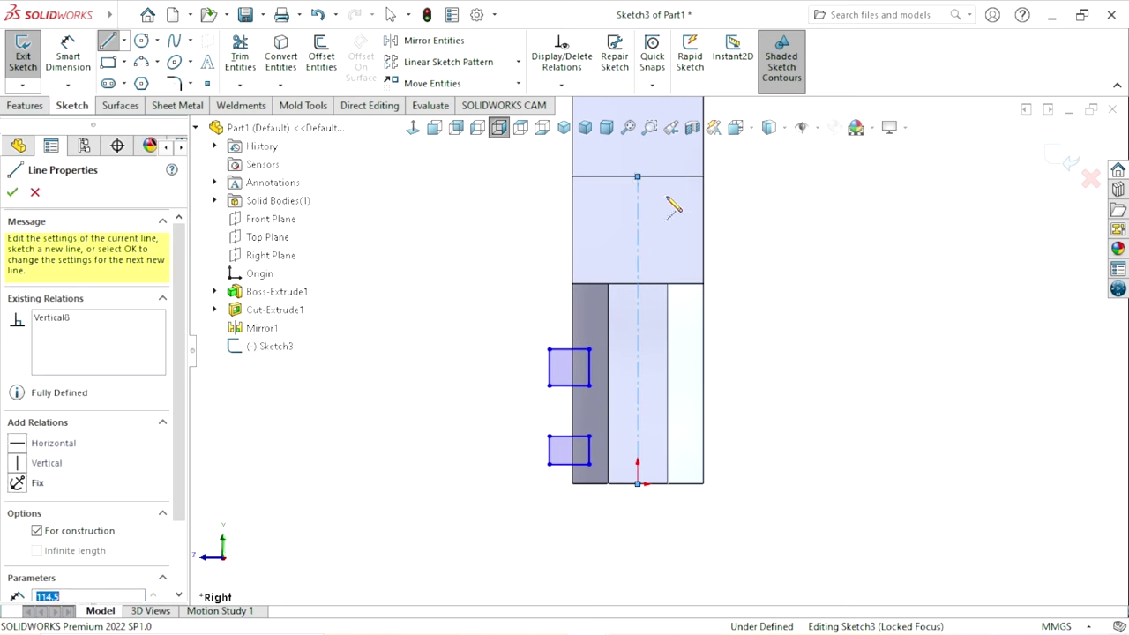
{"action": "right_click", "coordinate": [790, 249]}
{"action": "left_click", "coordinate": [850, 255]}
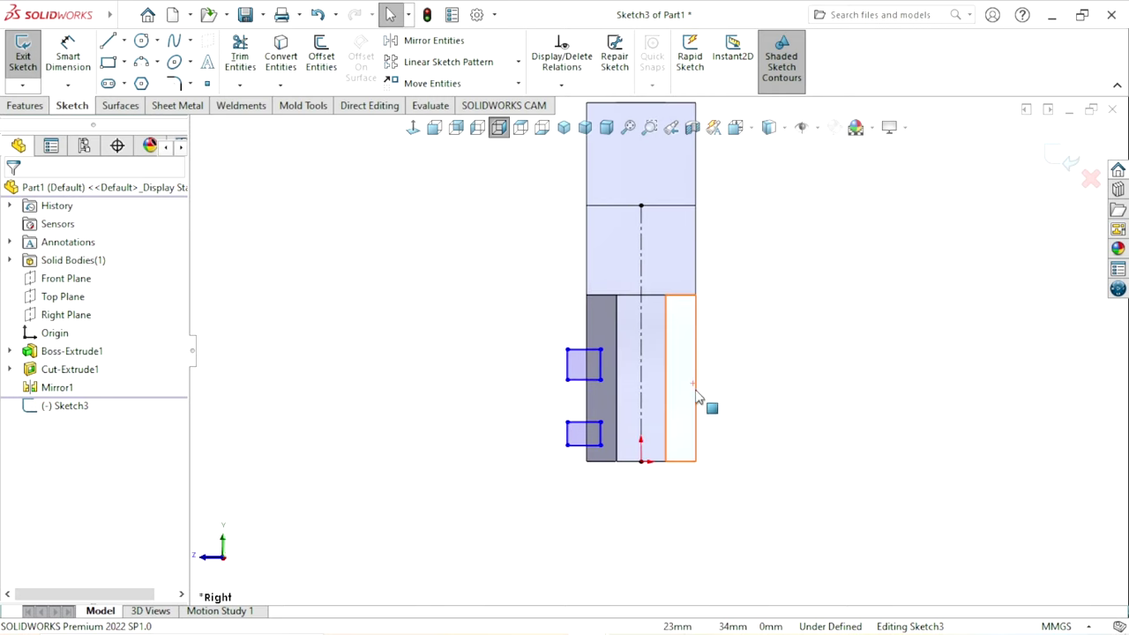
{"action": "left_click", "coordinate": [537, 303]}
Step: Dimension the upper rectangle 15 mm wide and 14 mm tall
{"action": "left_click", "coordinate": [71, 46]}
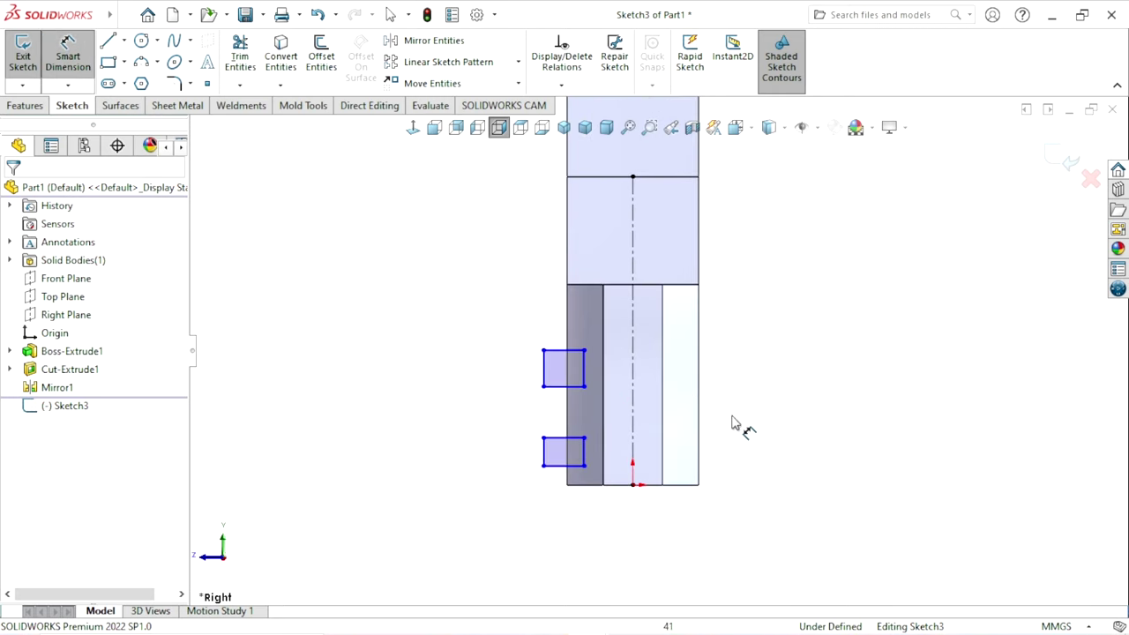
{"action": "left_click", "coordinate": [563, 351]}
{"action": "left_click", "coordinate": [509, 302]}
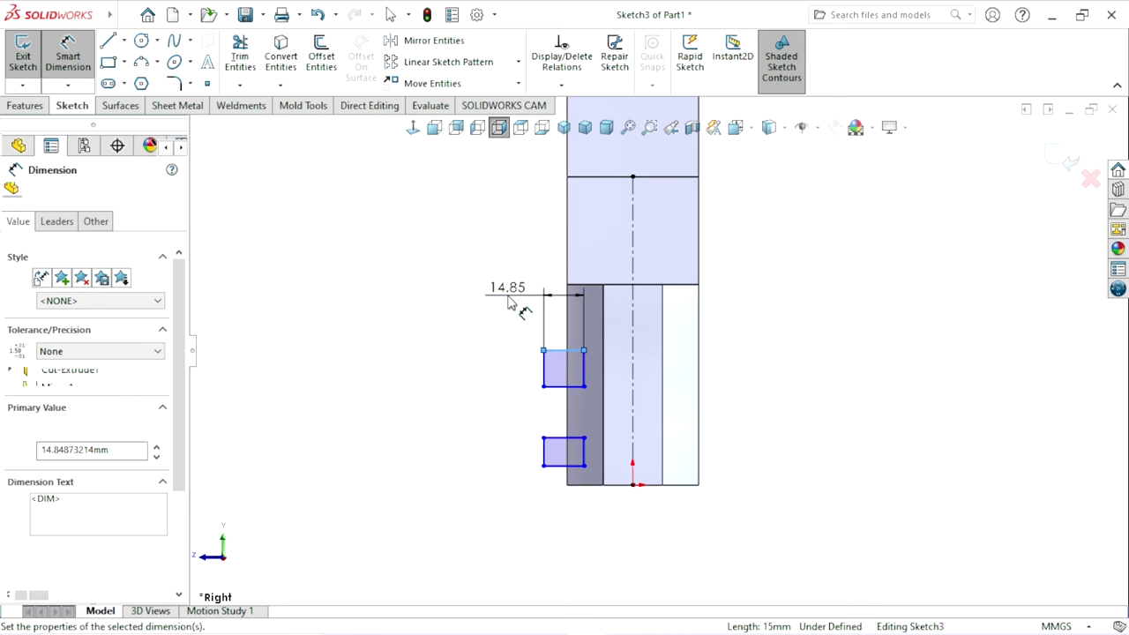
{"action": "type", "text": "15"}
{"action": "key", "text": "Return"}
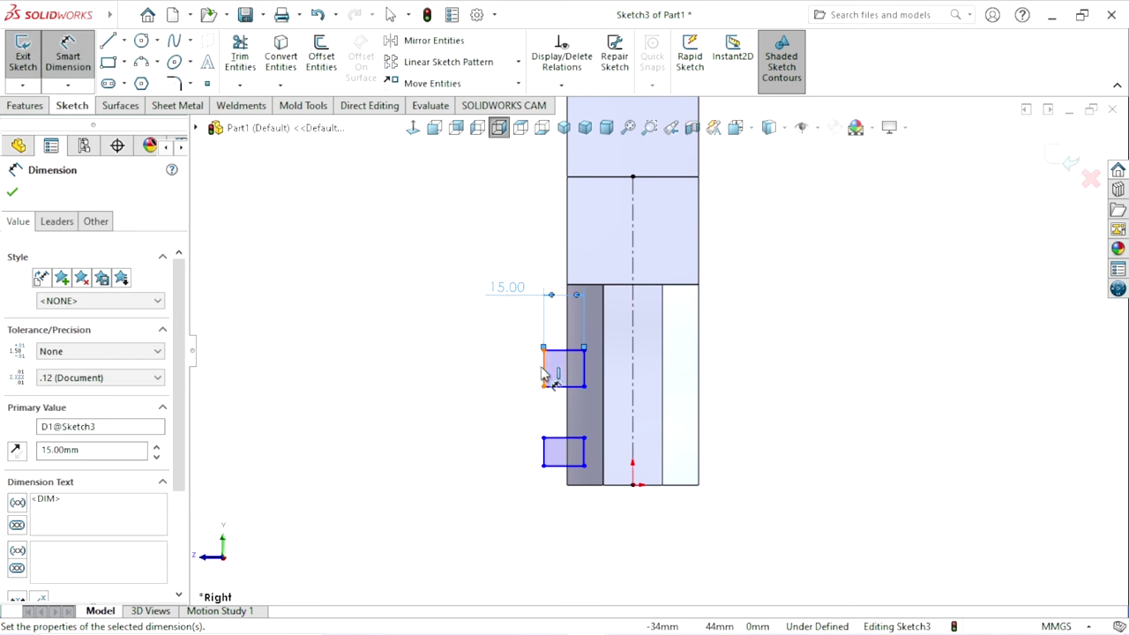
{"action": "left_click", "coordinate": [543, 375]}
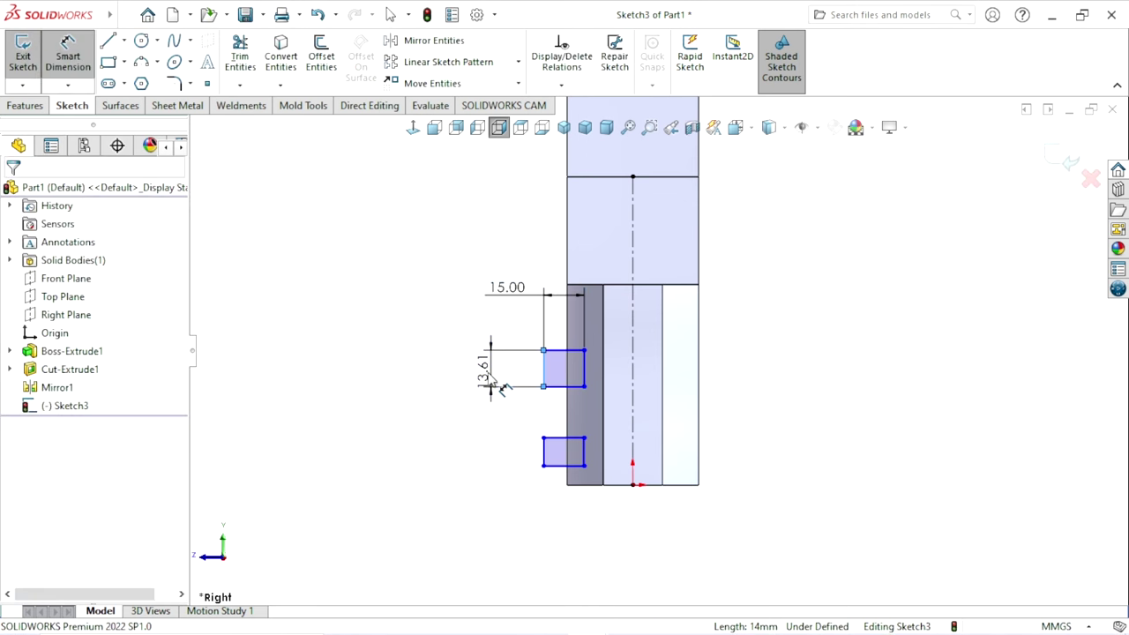
{"action": "left_click", "coordinate": [490, 375]}
{"action": "key", "text": "Return"}
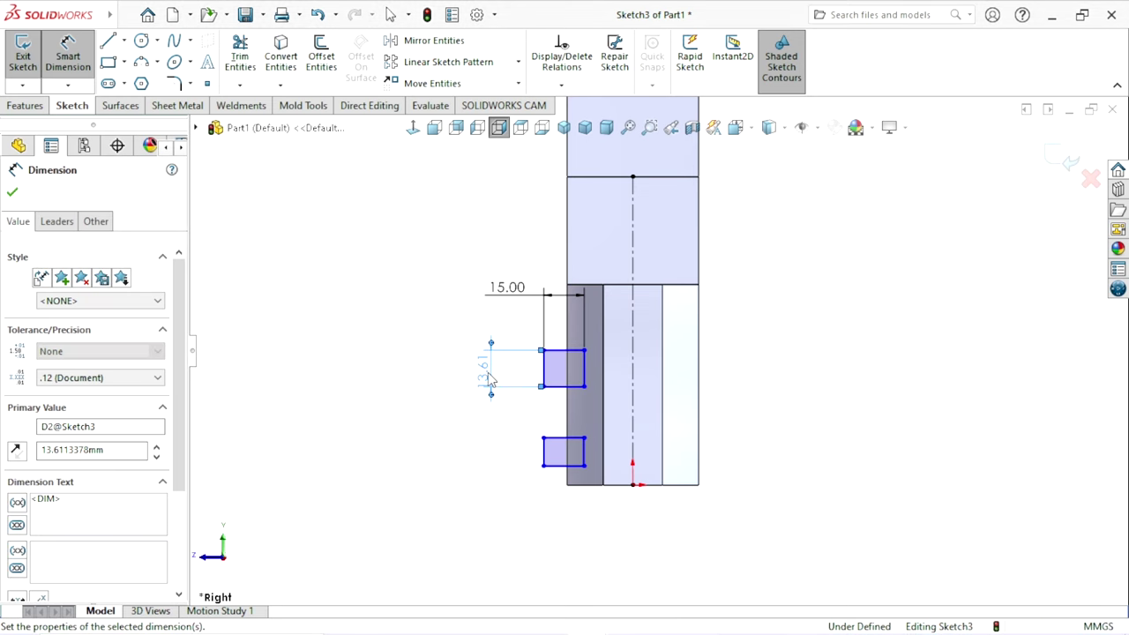
{"action": "left_click", "coordinate": [476, 453]}
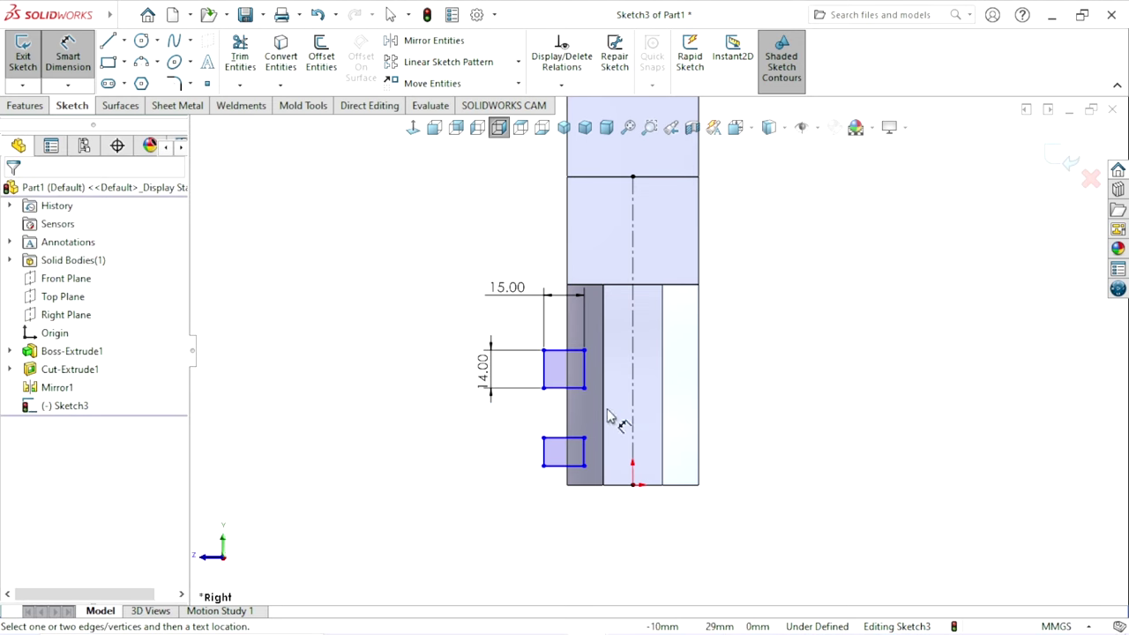
Step: Set the gap between the upper and lower rectangles to 13.2 mm
{"action": "scroll", "coordinate": [607, 417], "scroll_direction": "down", "scroll_amount": 1}
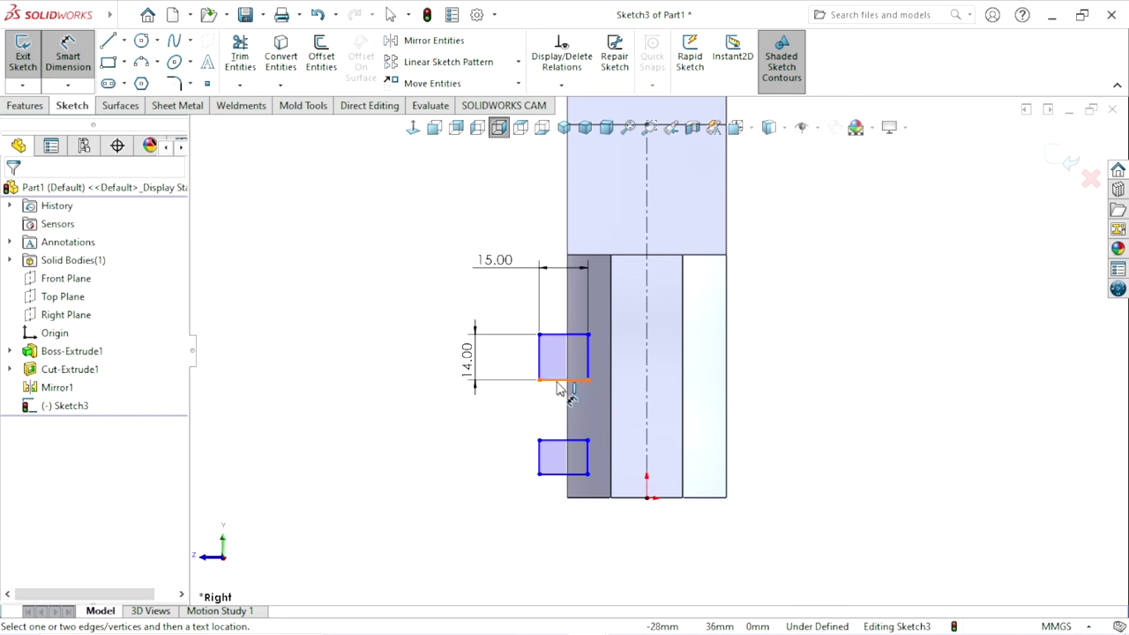
{"action": "left_click", "coordinate": [564, 379]}
{"action": "left_click", "coordinate": [554, 439]}
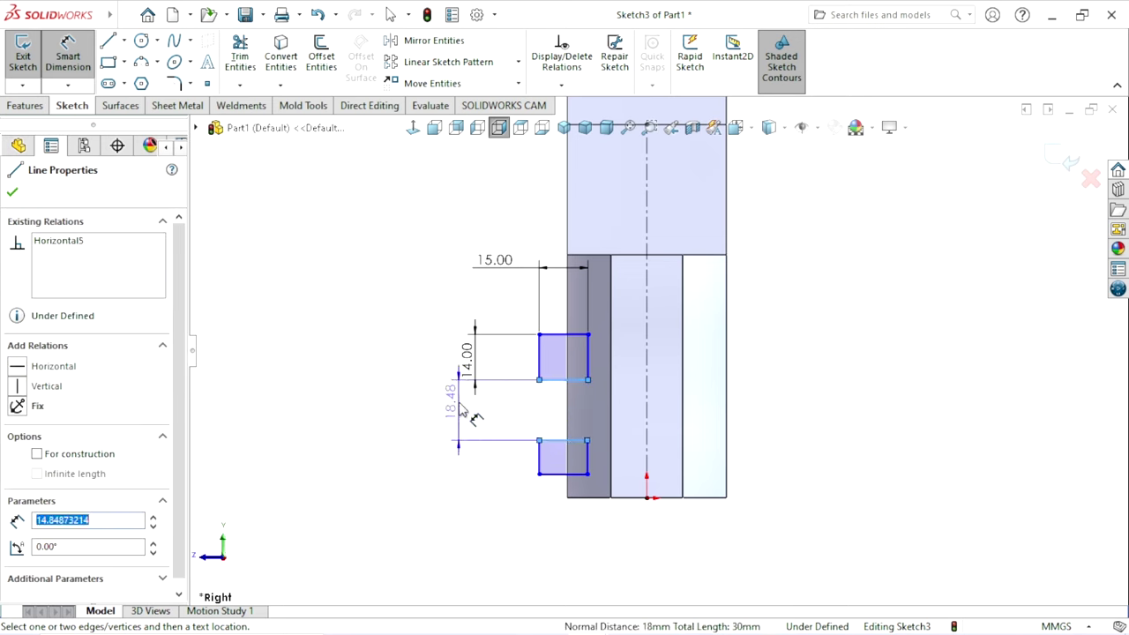
{"action": "left_click", "coordinate": [430, 416]}
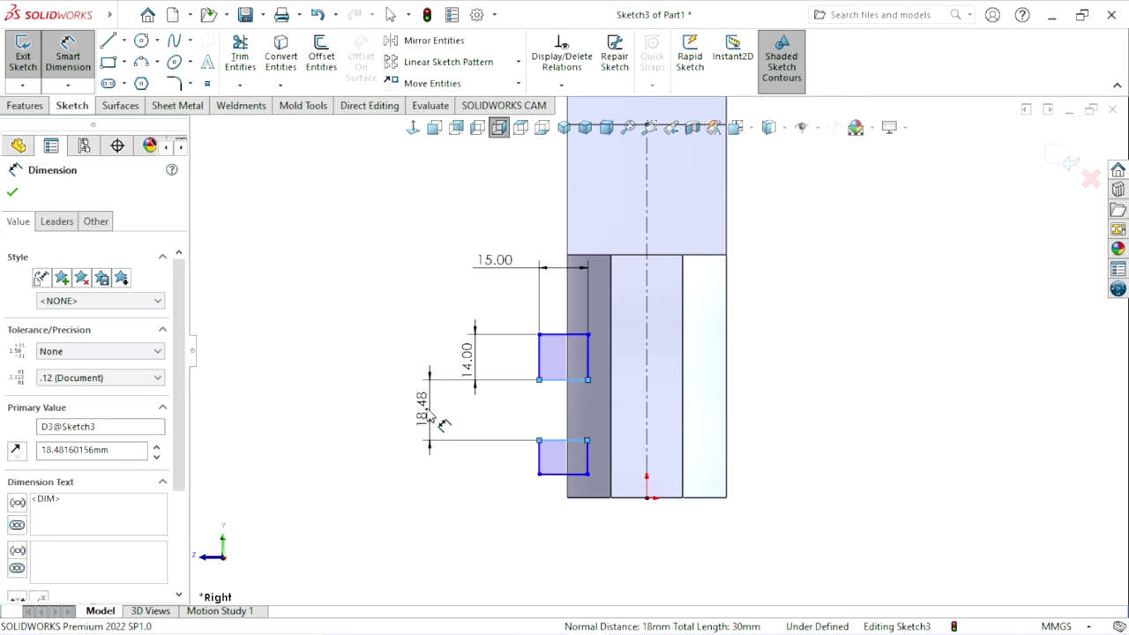
{"action": "type", "text": "13.2"}
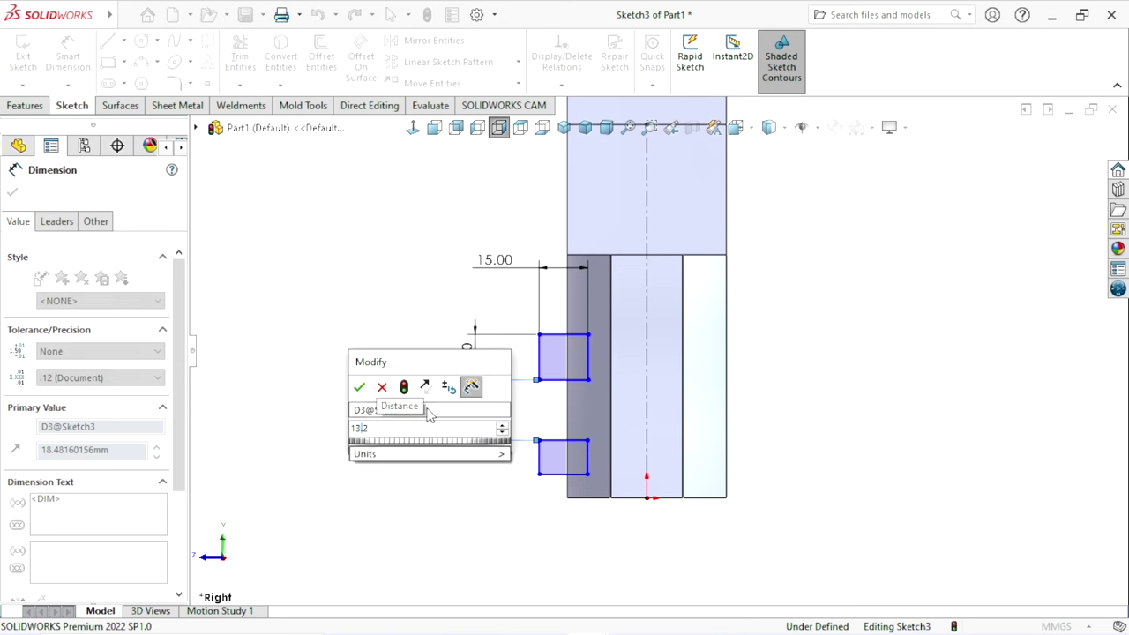
{"action": "key", "text": "Return"}
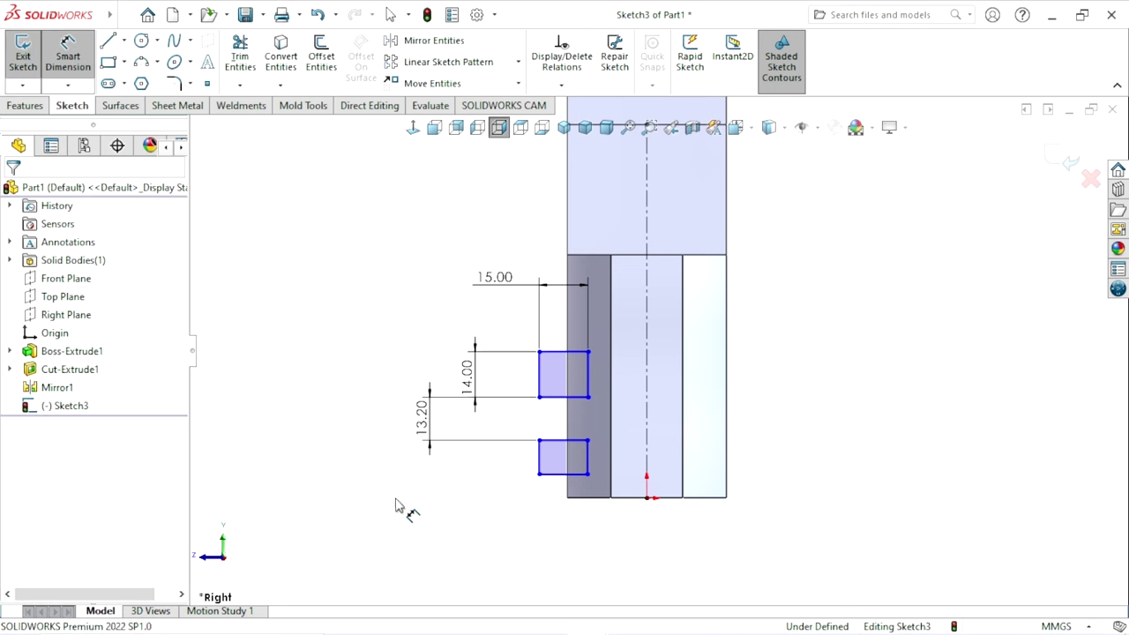
{"action": "scroll", "coordinate": [395, 505], "scroll_direction": "up", "scroll_amount": 2}
{"action": "scroll", "coordinate": [349, 373], "scroll_direction": "down", "scroll_amount": 2}
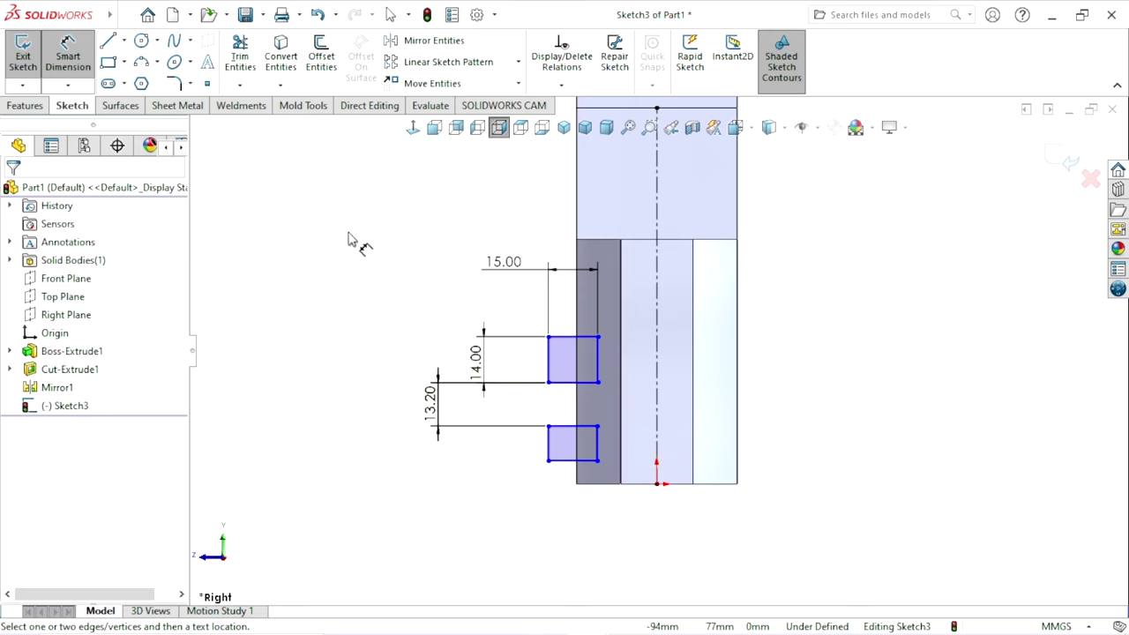
Step: Make the two rectangles' left edges collinear and equal in length
{"action": "key", "text": "Escape"}
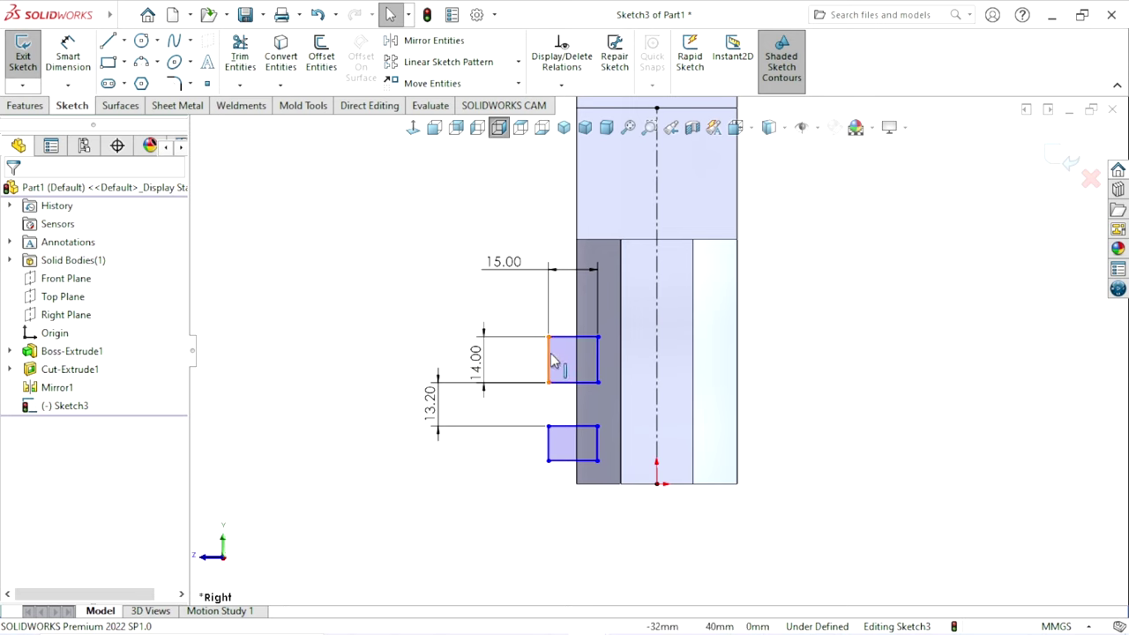
{"action": "left_click", "coordinate": [551, 360]}
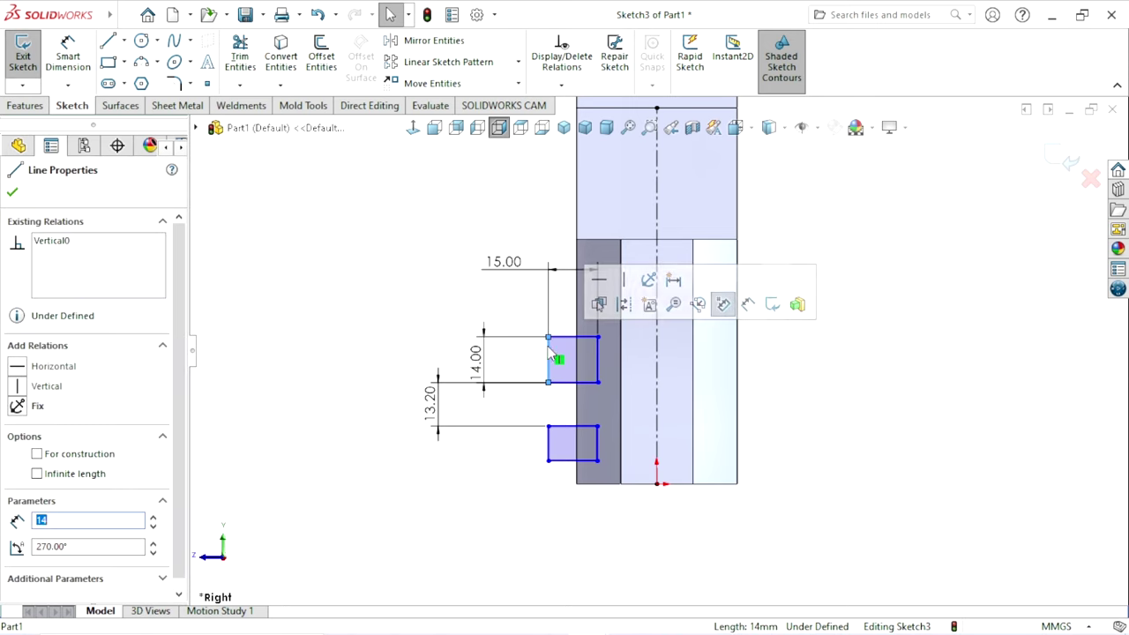
{"action": "left_click", "coordinate": [549, 452], "text": "ctrl"}
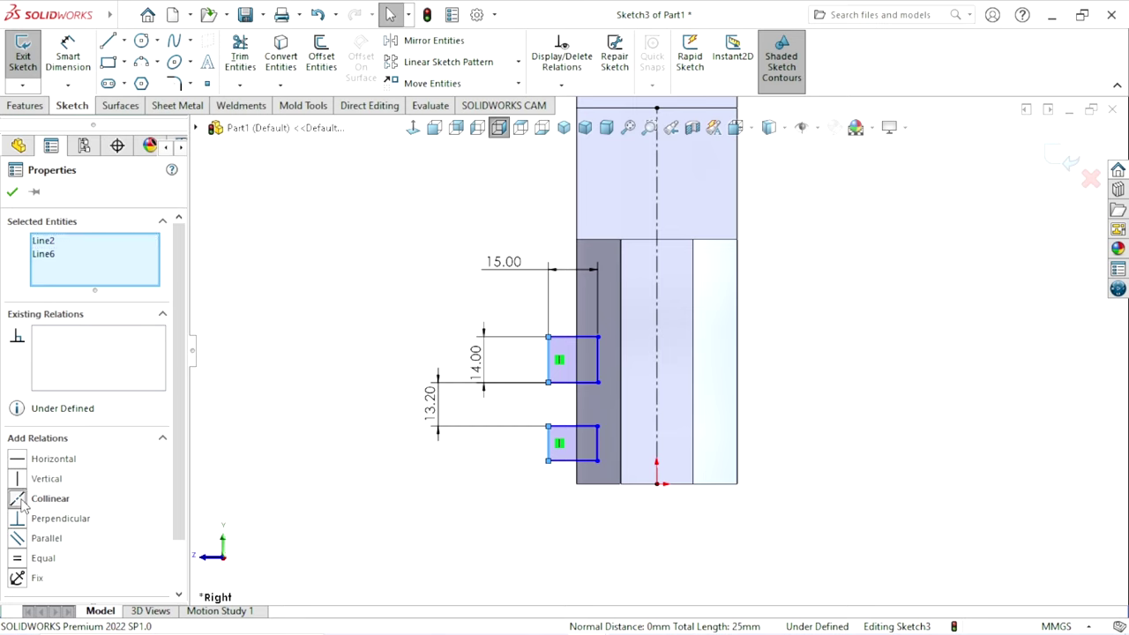
{"action": "left_click", "coordinate": [23, 500]}
{"action": "left_click", "coordinate": [405, 463]}
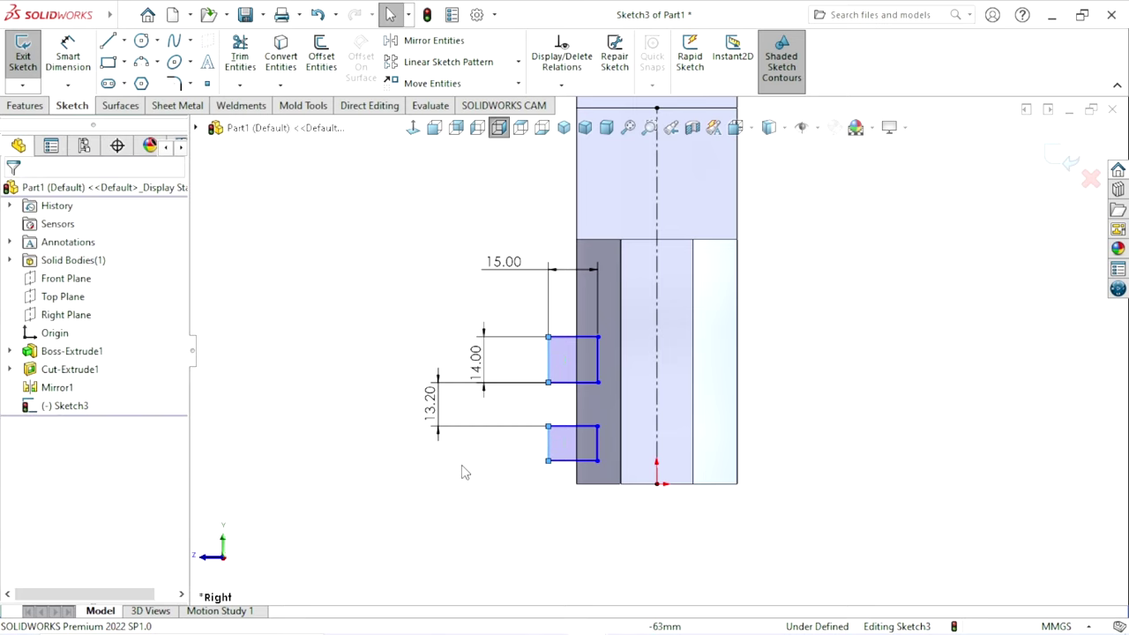
{"action": "left_click", "coordinate": [548, 362]}
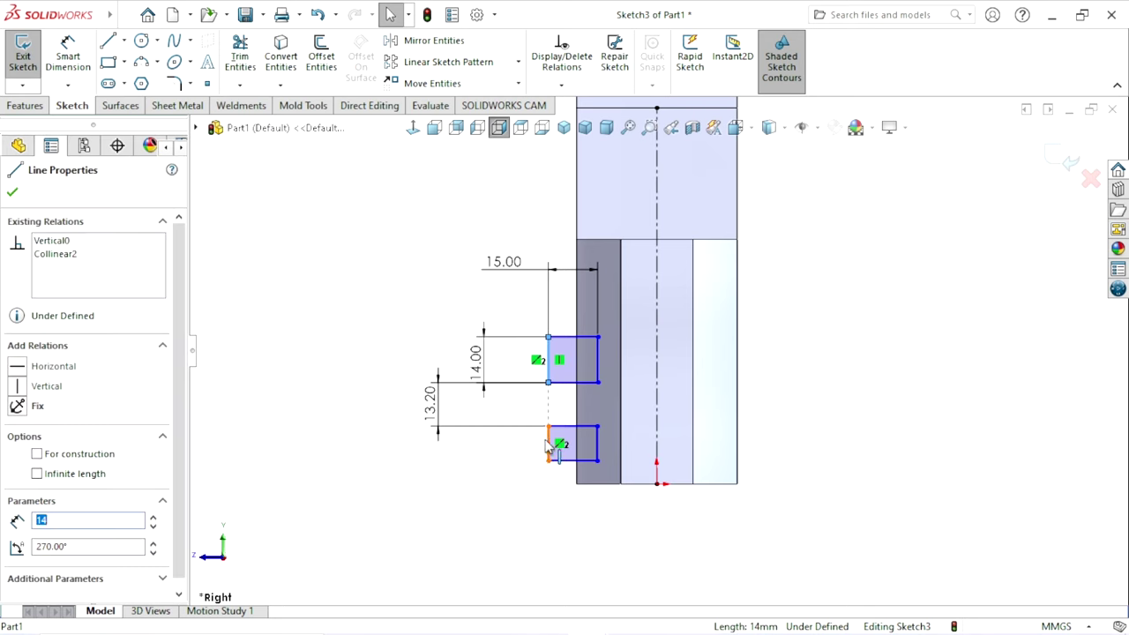
{"action": "left_click", "coordinate": [548, 447], "text": "ctrl"}
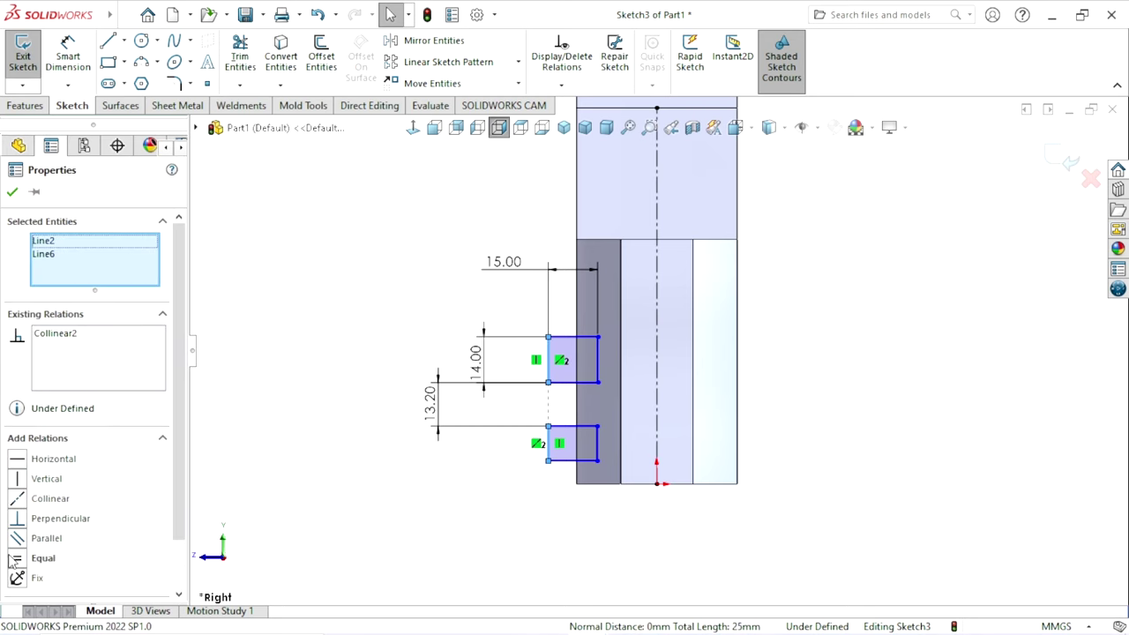
{"action": "left_click", "coordinate": [21, 563]}
{"action": "left_click", "coordinate": [352, 537]}
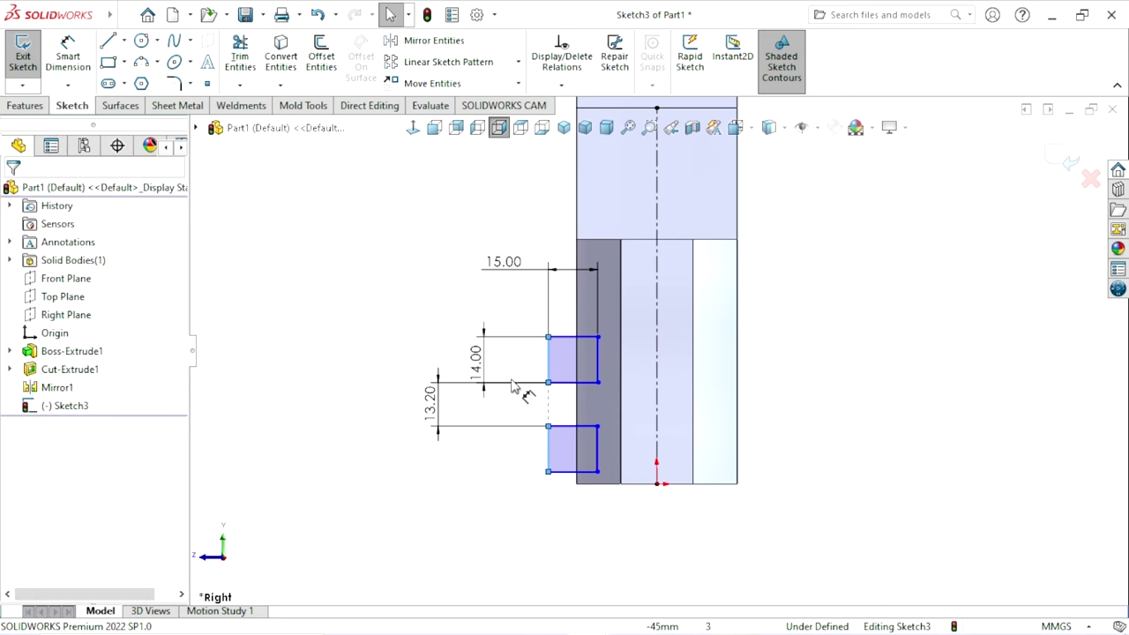
Step: Make the upper rectangle's bottom edge equal to the lower rectangle's top edge
{"action": "left_click", "coordinate": [565, 337]}
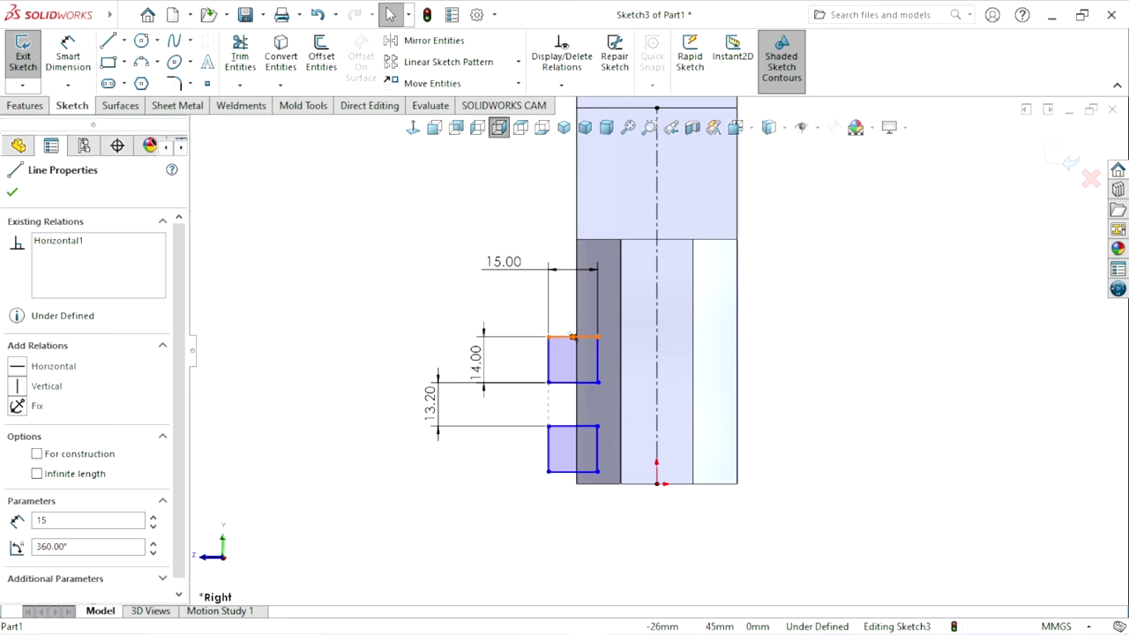
{"action": "left_click", "coordinate": [325, 491]}
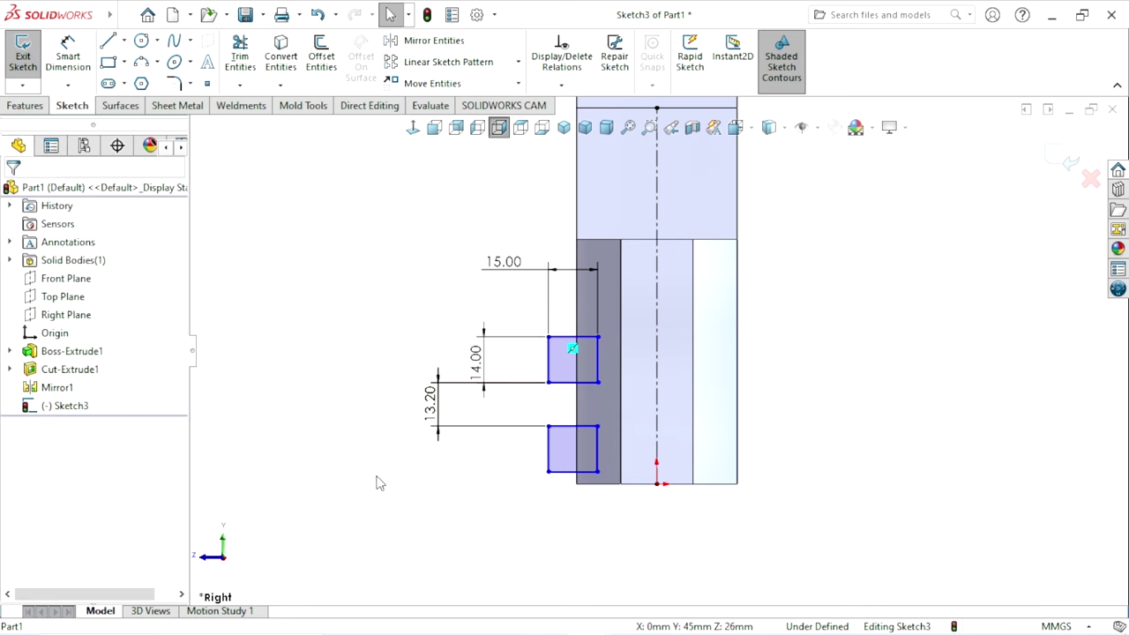
{"action": "left_click", "coordinate": [560, 383]}
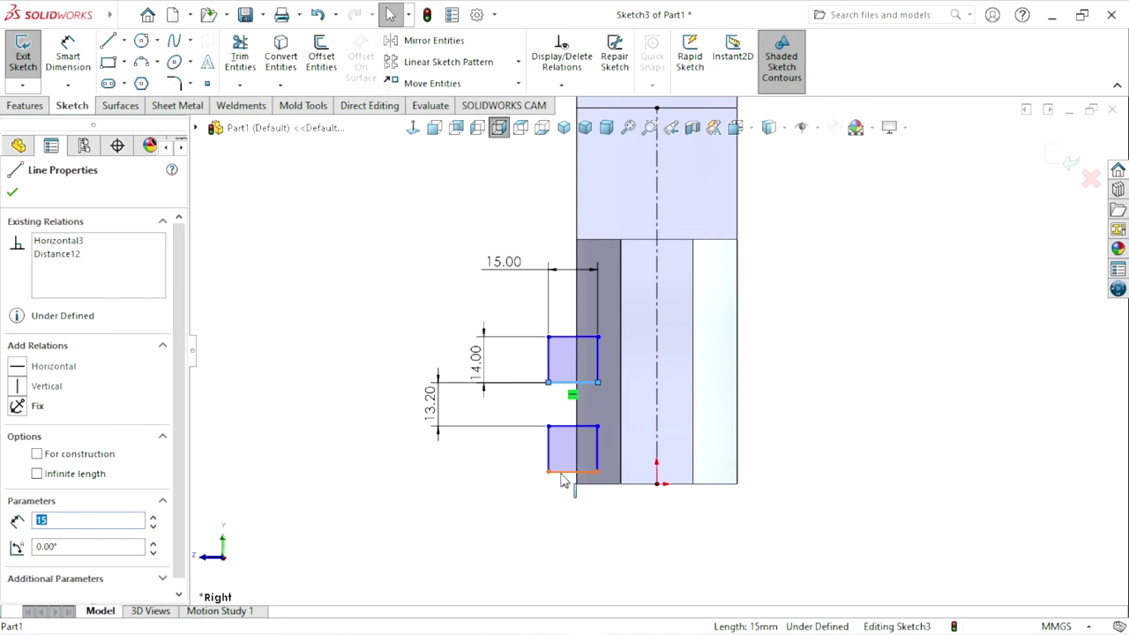
{"action": "left_click", "coordinate": [571, 428], "text": "ctrl"}
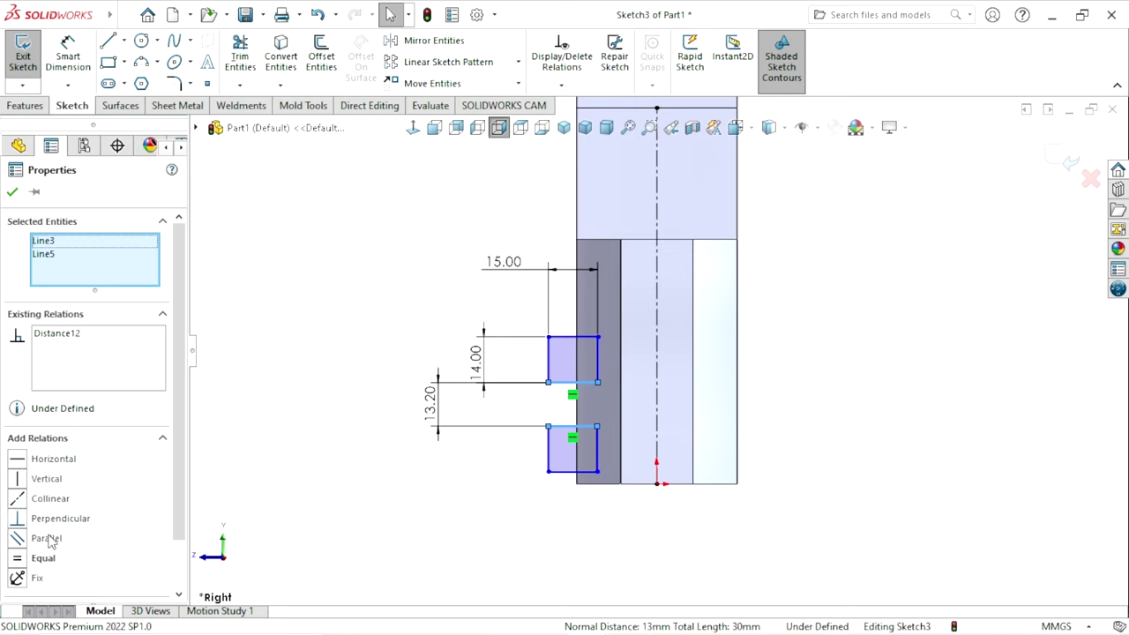
{"action": "left_click", "coordinate": [21, 564]}
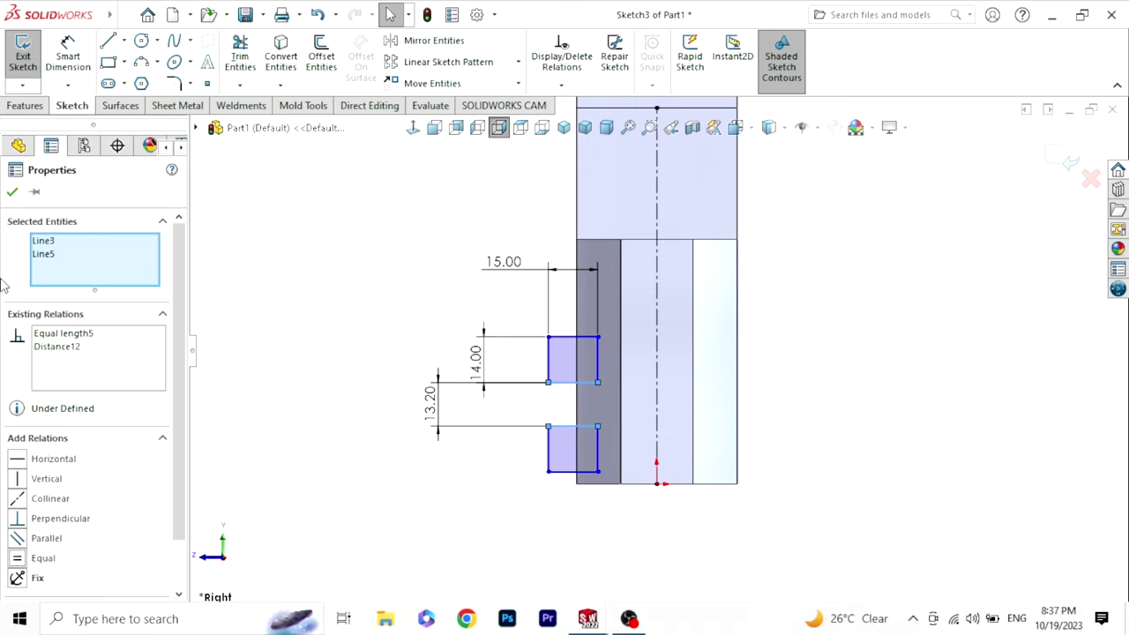
{"action": "left_click", "coordinate": [12, 195]}
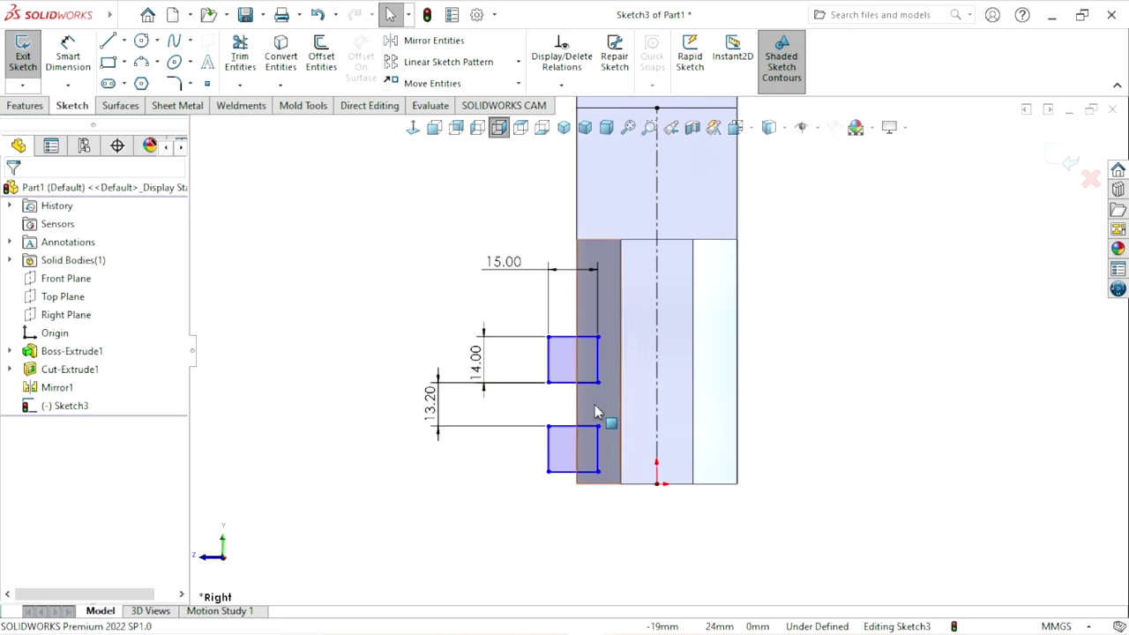
{"action": "middle_click_drag", "start_coordinate": [598, 409], "coordinate": [577, 385], "text": "ctrl"}
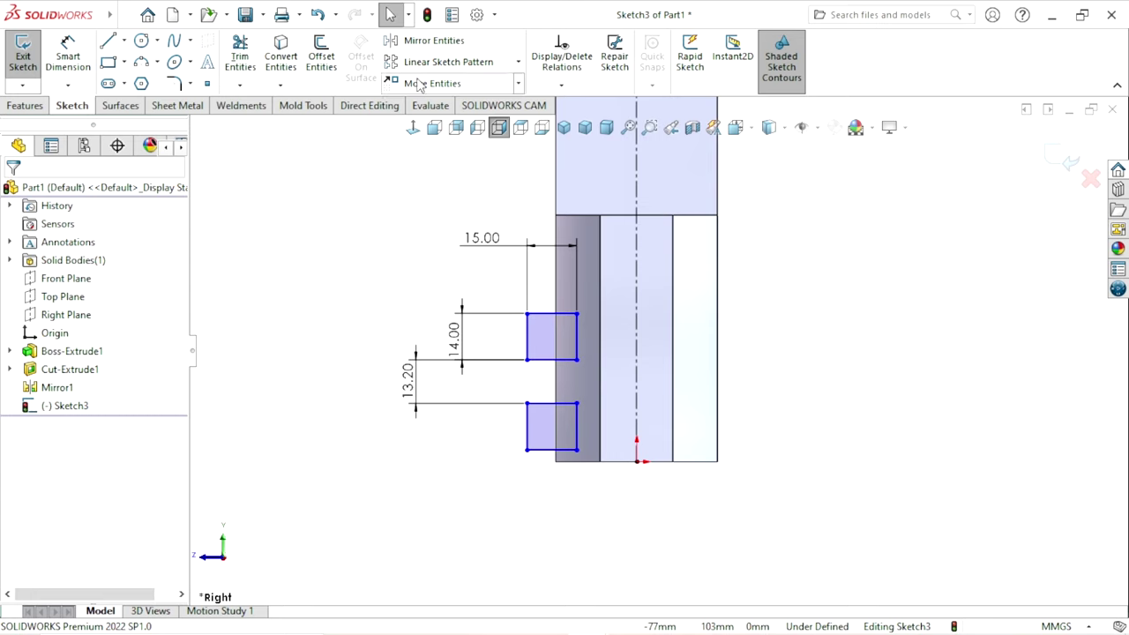
Step: Mirror both slot rectangles about the vertical centerline
{"action": "left_click", "coordinate": [428, 41]}
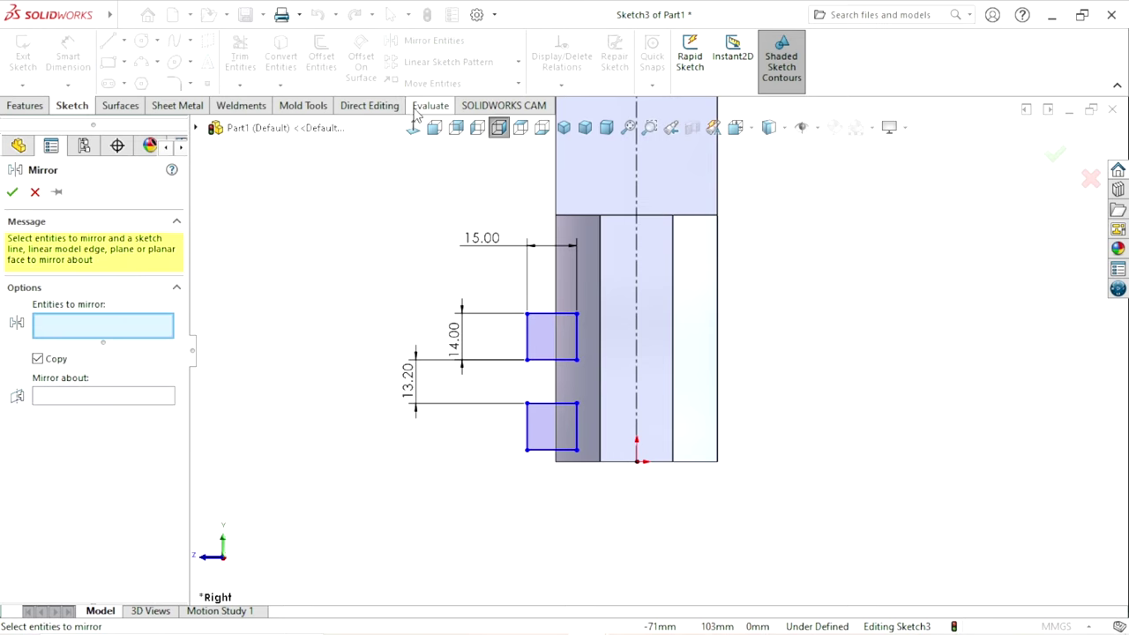
{"action": "left_click", "coordinate": [547, 340]}
{"action": "left_click", "coordinate": [545, 425]}
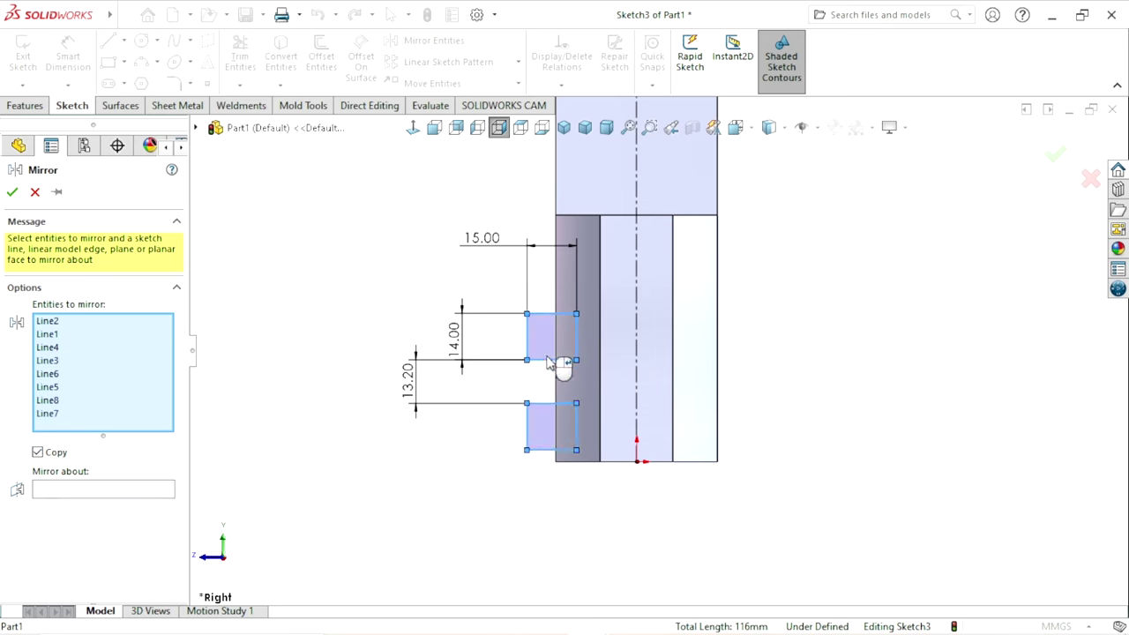
{"action": "left_click", "coordinate": [64, 495]}
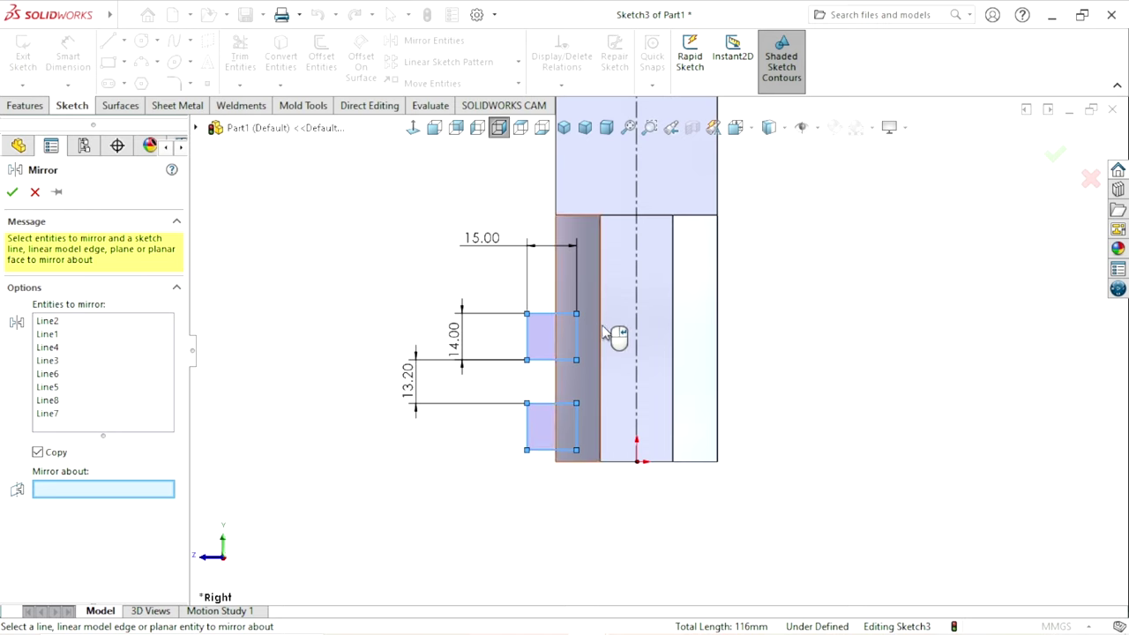
{"action": "left_click", "coordinate": [635, 304]}
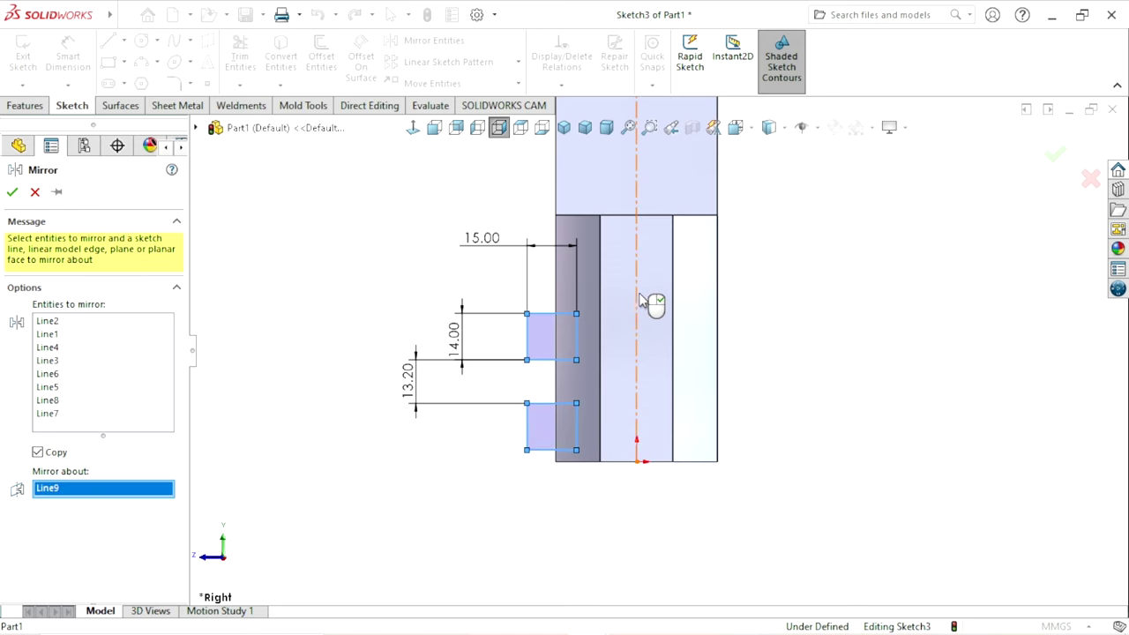
{"action": "left_click", "coordinate": [13, 192]}
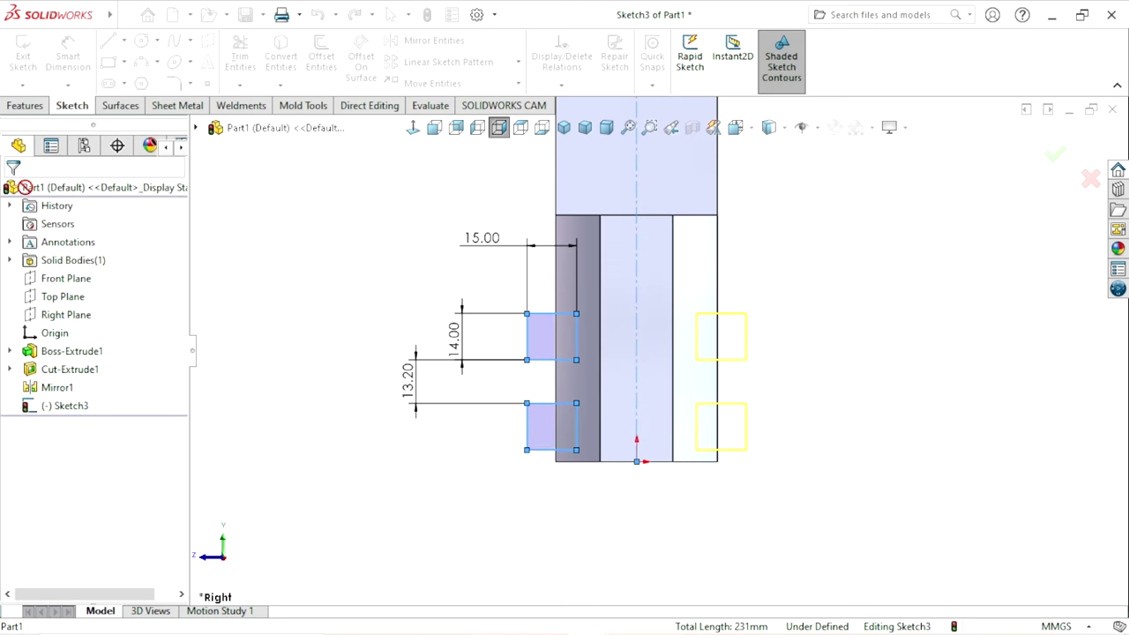
Step: Dimension the spacing between the left and mirrored slots' inner edges to 33.9 mm
{"action": "left_click", "coordinate": [578, 344]}
{"action": "left_click", "coordinate": [697, 335]}
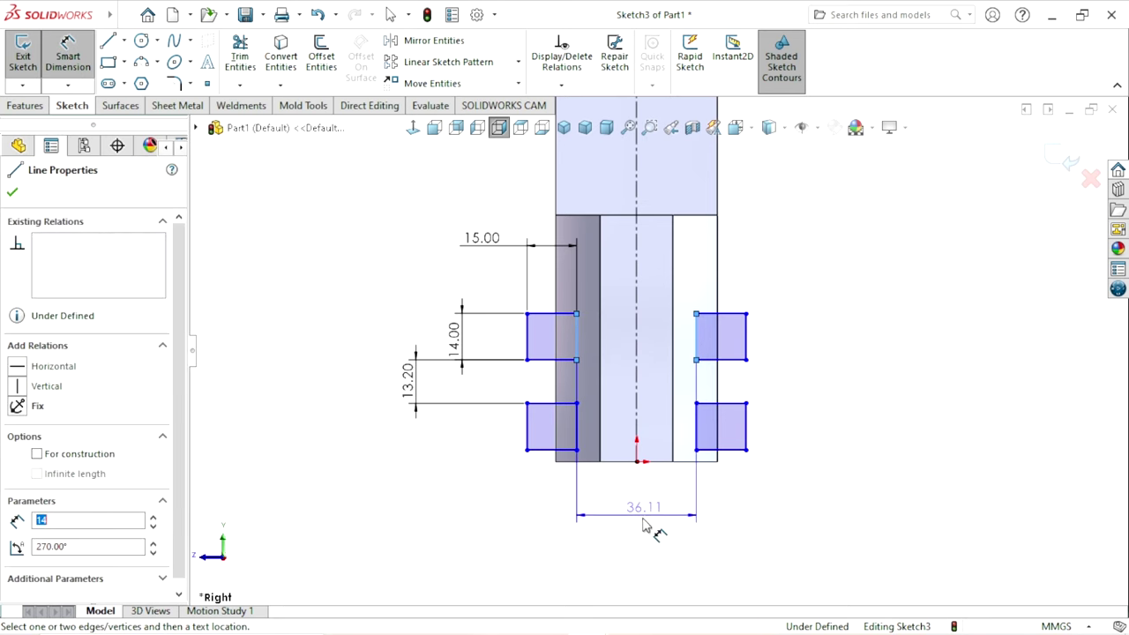
{"action": "left_click", "coordinate": [646, 527]}
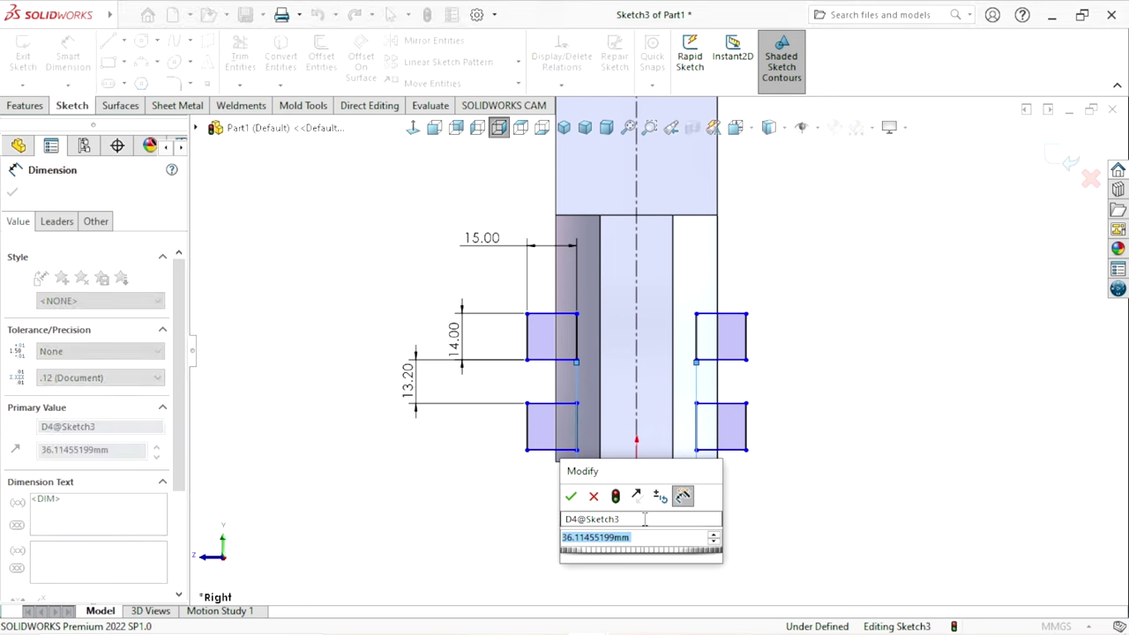
{"action": "type", "text": "33.9"}
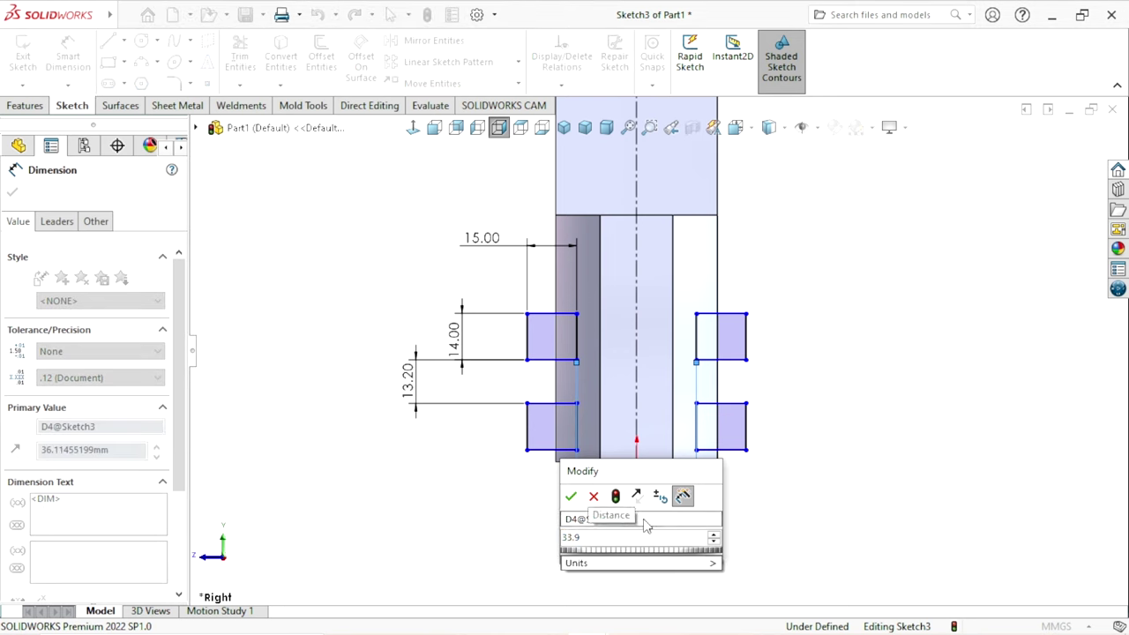
{"action": "key", "text": "Return"}
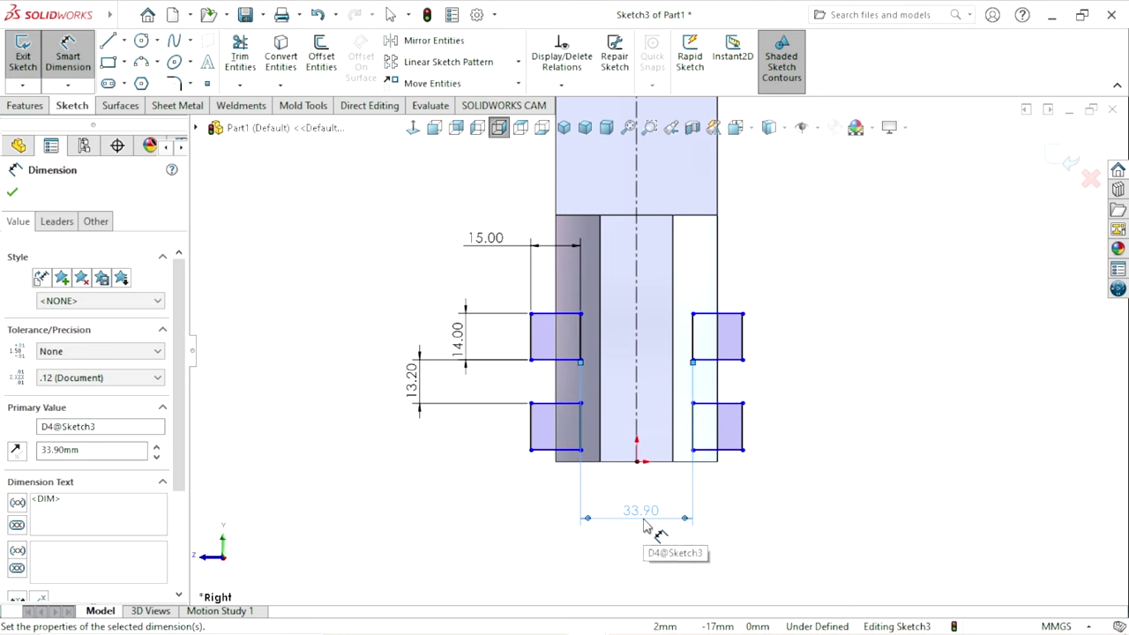
{"action": "left_click", "coordinate": [936, 573]}
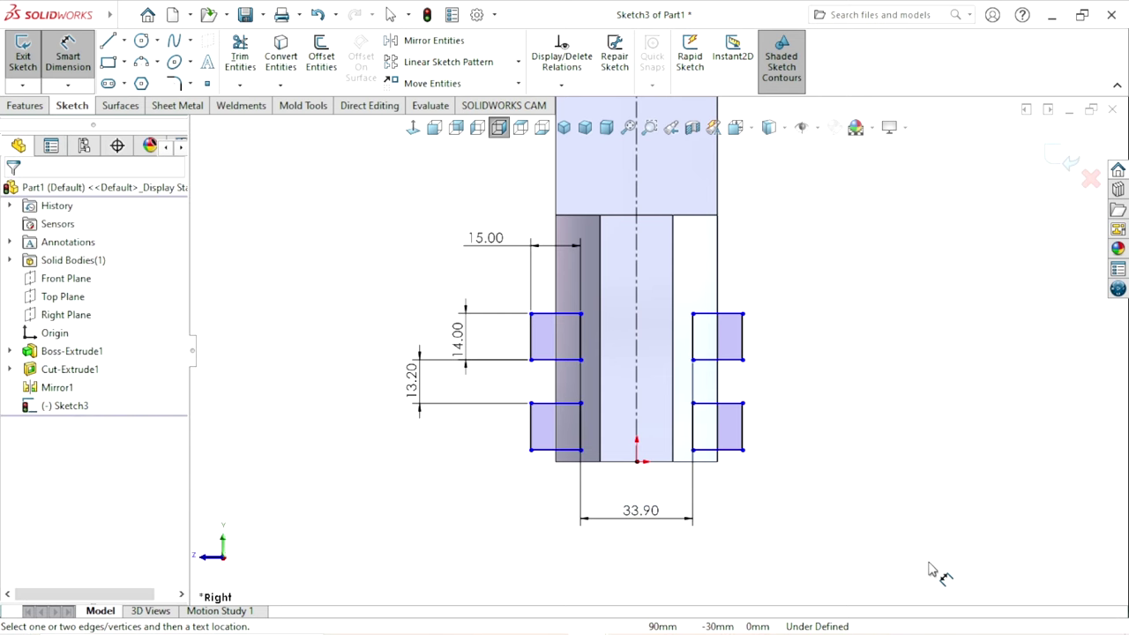
{"action": "key", "text": "z"}
{"action": "scroll", "coordinate": [668, 462], "scroll_direction": "up", "scroll_amount": 2}
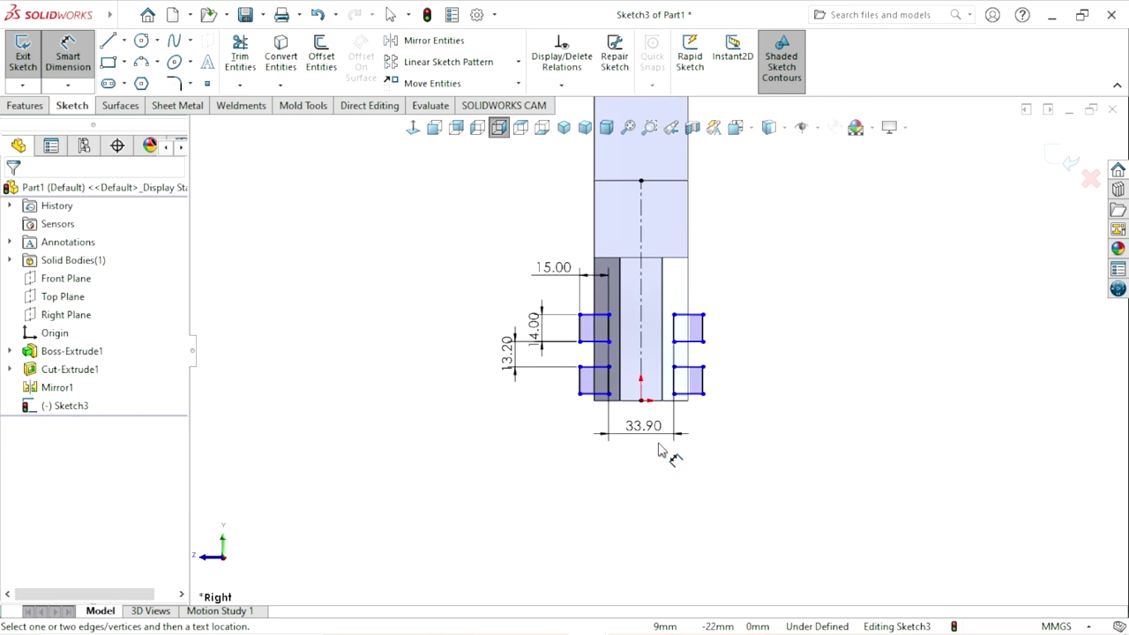
{"action": "scroll", "coordinate": [662, 449], "scroll_direction": "up", "scroll_amount": 2}
{"action": "scroll", "coordinate": [660, 311], "scroll_direction": "down", "scroll_amount": 2}
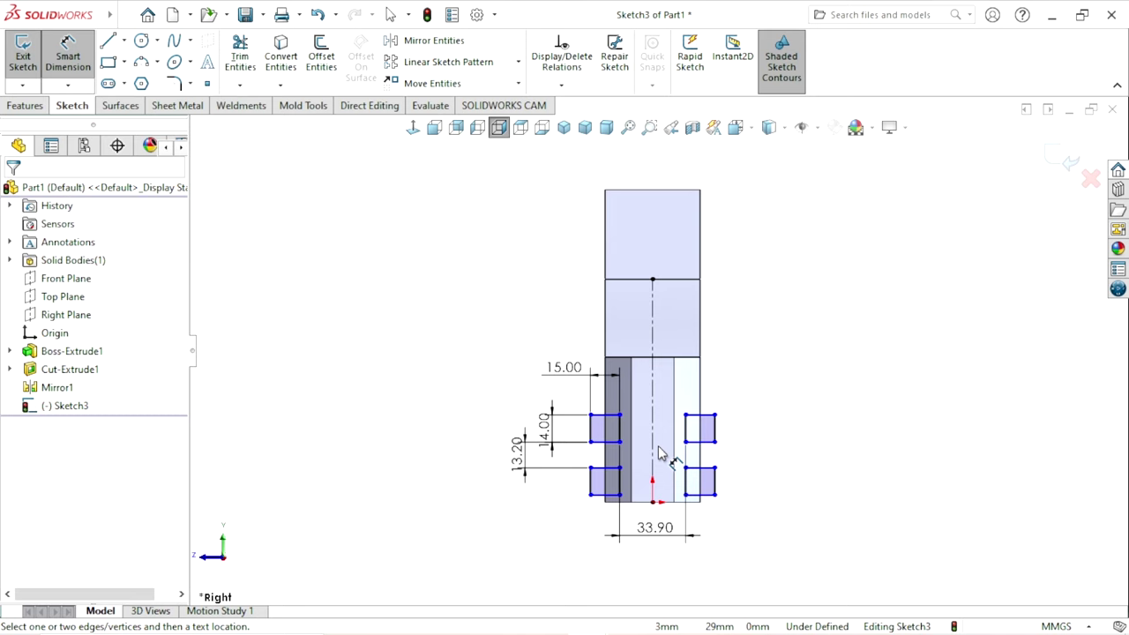
{"action": "scroll", "coordinate": [663, 451], "scroll_direction": "down", "scroll_amount": 1}
{"action": "scroll", "coordinate": [637, 358], "scroll_direction": "up", "scroll_amount": 1}
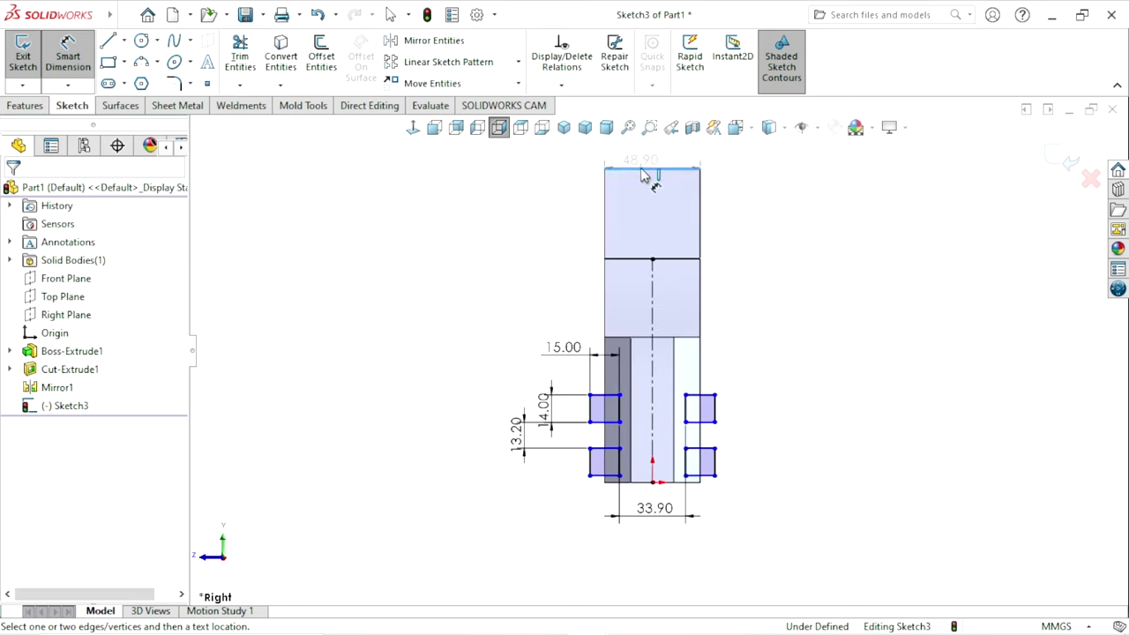
Step: Locate the upper slot 106 mm below the part's top edge
{"action": "left_click", "coordinate": [643, 169]}
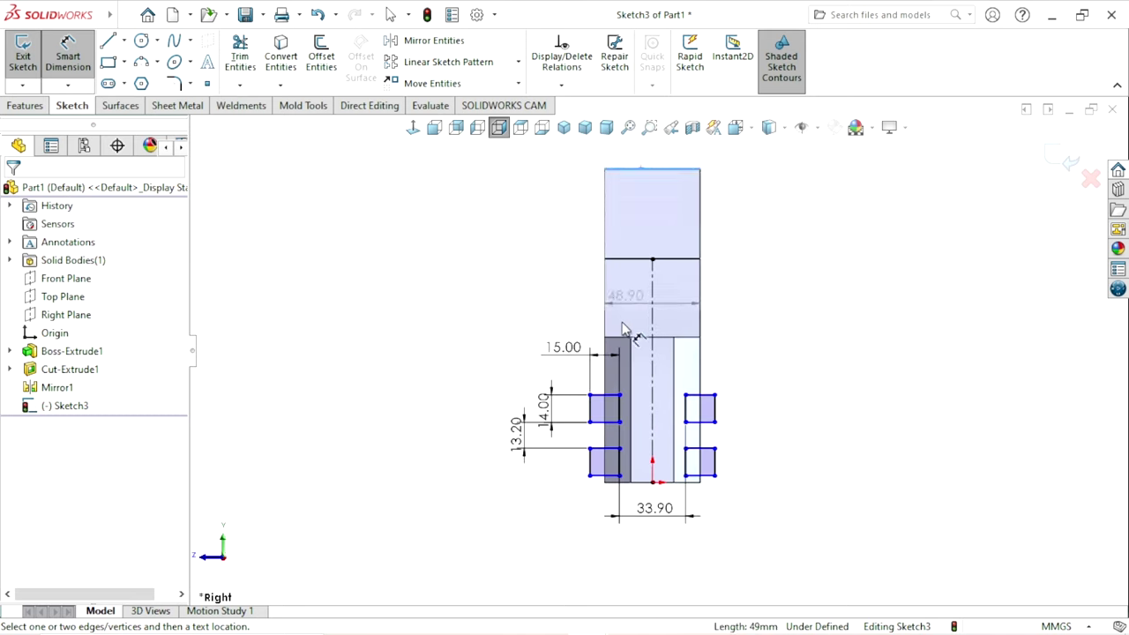
{"action": "left_click", "coordinate": [602, 395]}
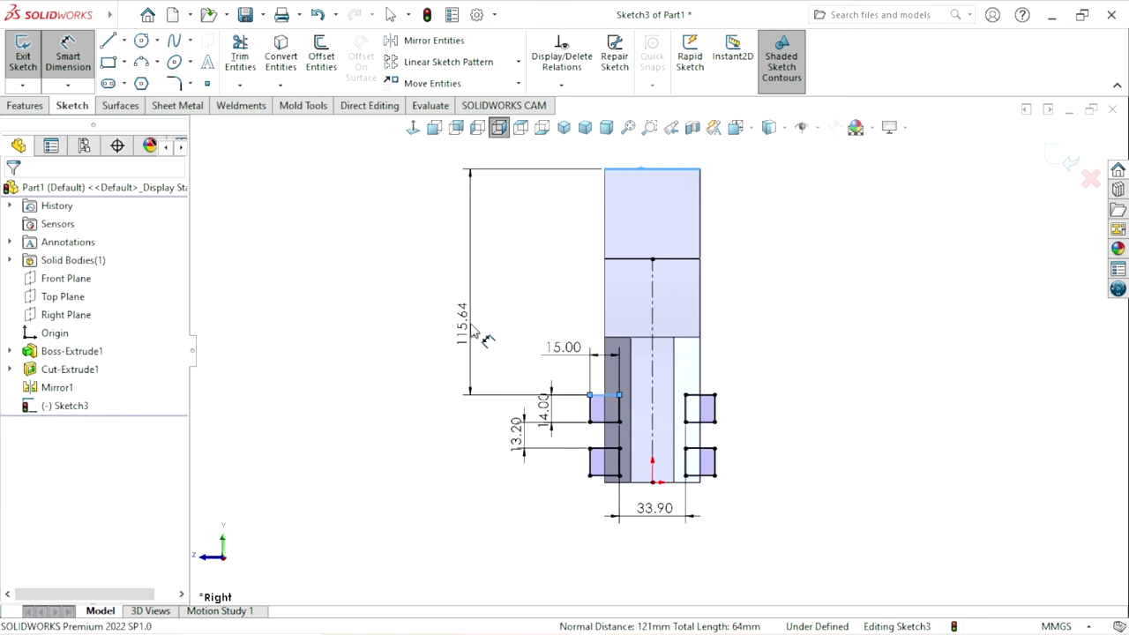
{"action": "left_click", "coordinate": [474, 332]}
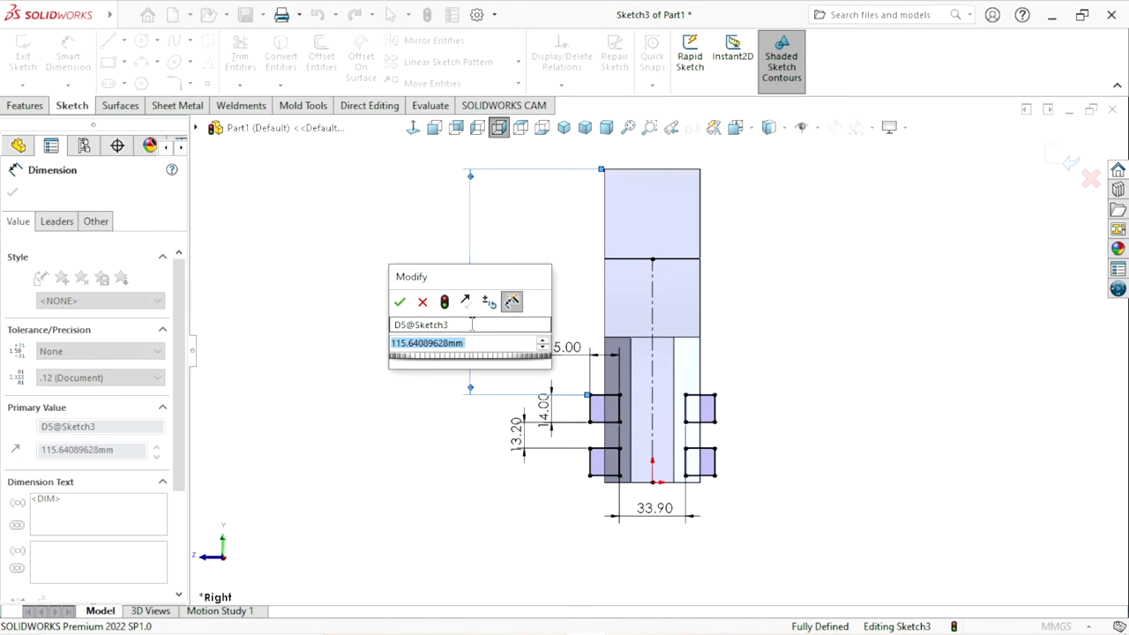
{"action": "type", "text": "106"}
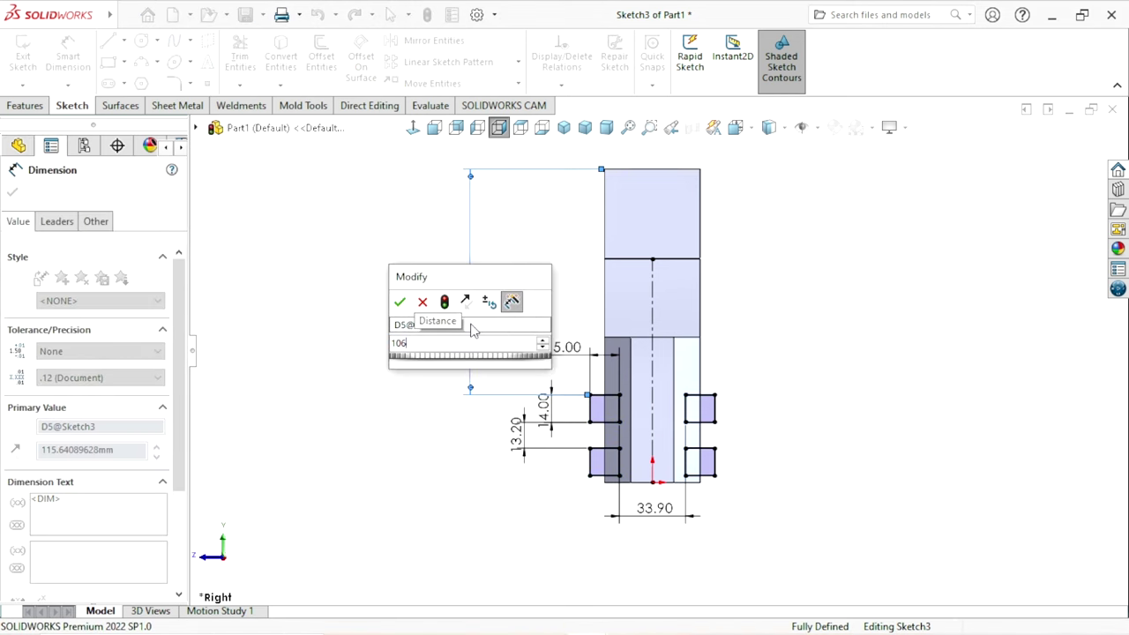
{"action": "key", "text": "Return"}
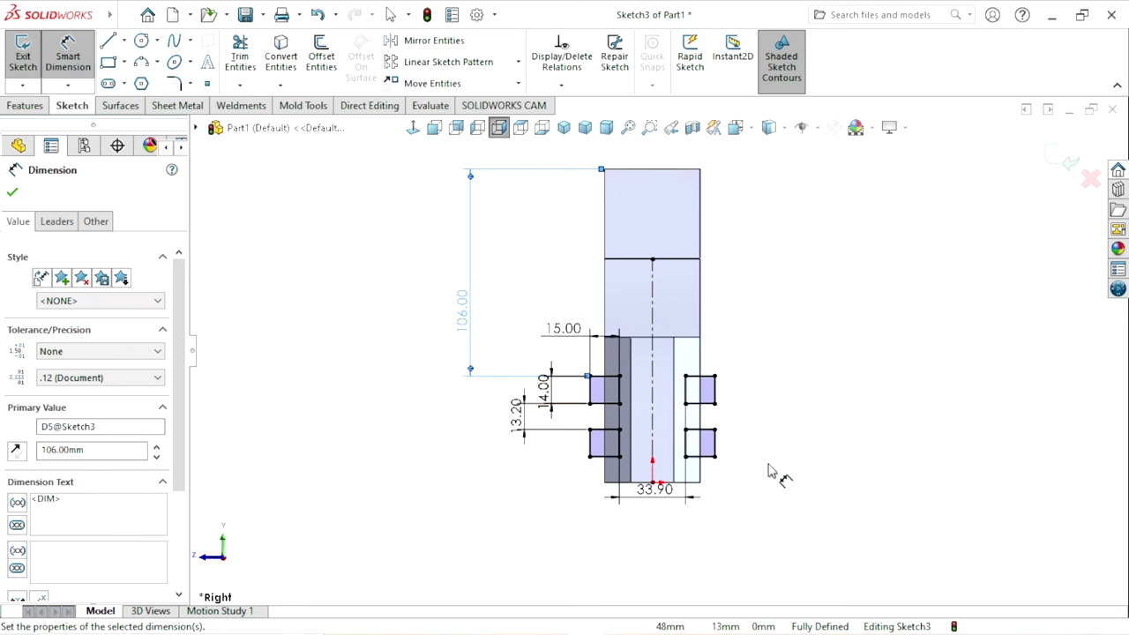
{"action": "left_click", "coordinate": [956, 535]}
Step: Reposition the 13.20, 14.00 and 33.90 dimensions for readability
{"action": "scroll", "coordinate": [764, 459], "scroll_direction": "up", "scroll_amount": 2}
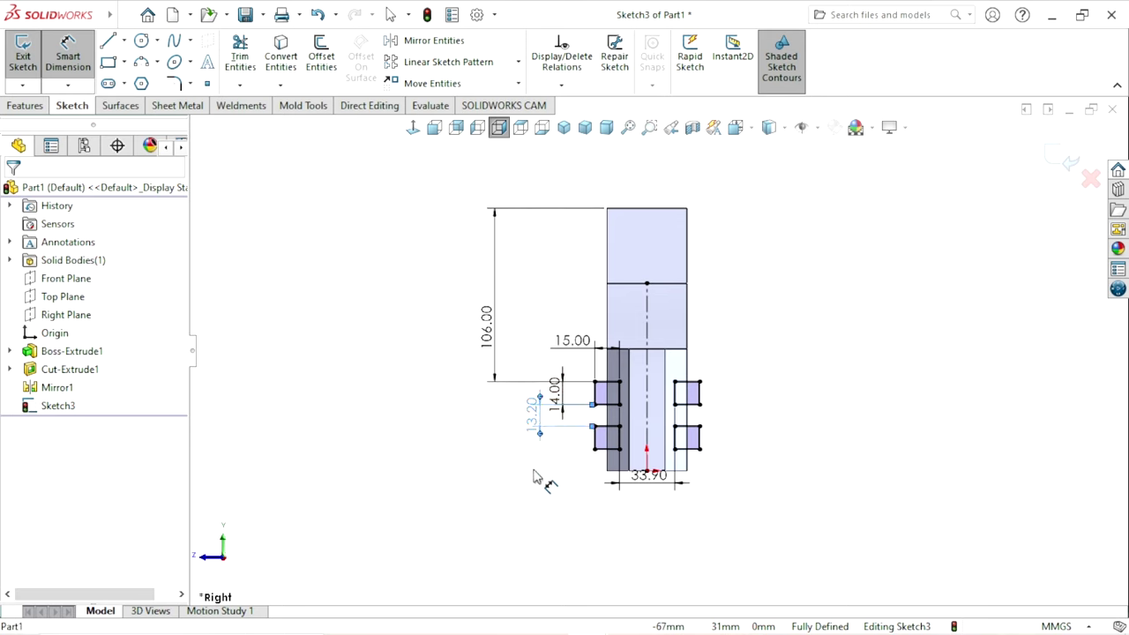
{"action": "left_click", "coordinate": [537, 414]}
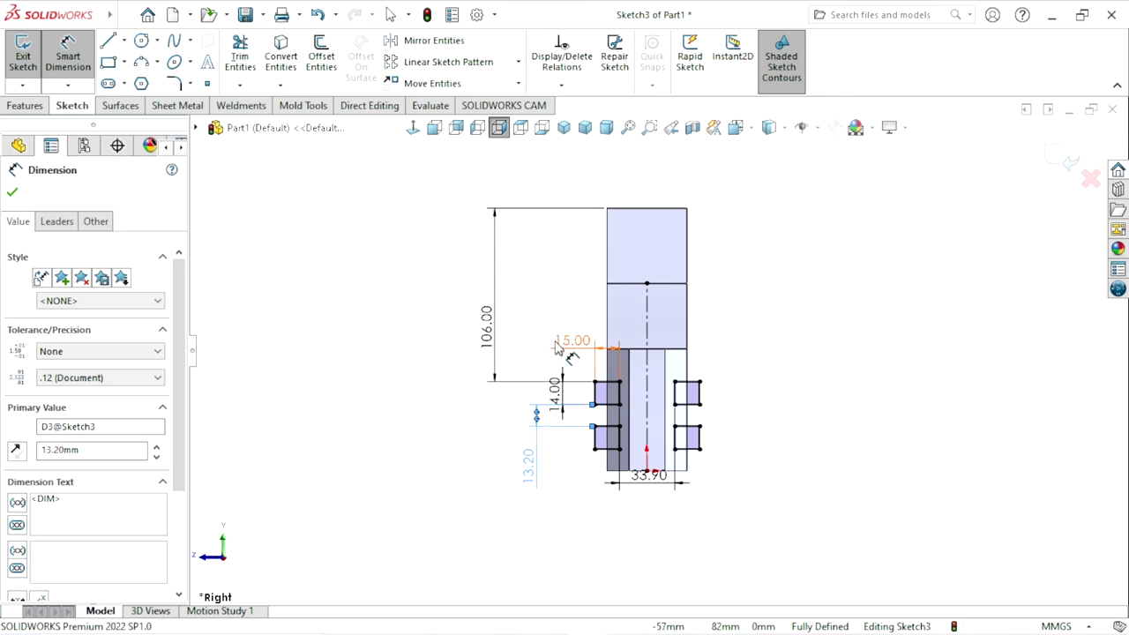
{"action": "left_click", "coordinate": [533, 363]}
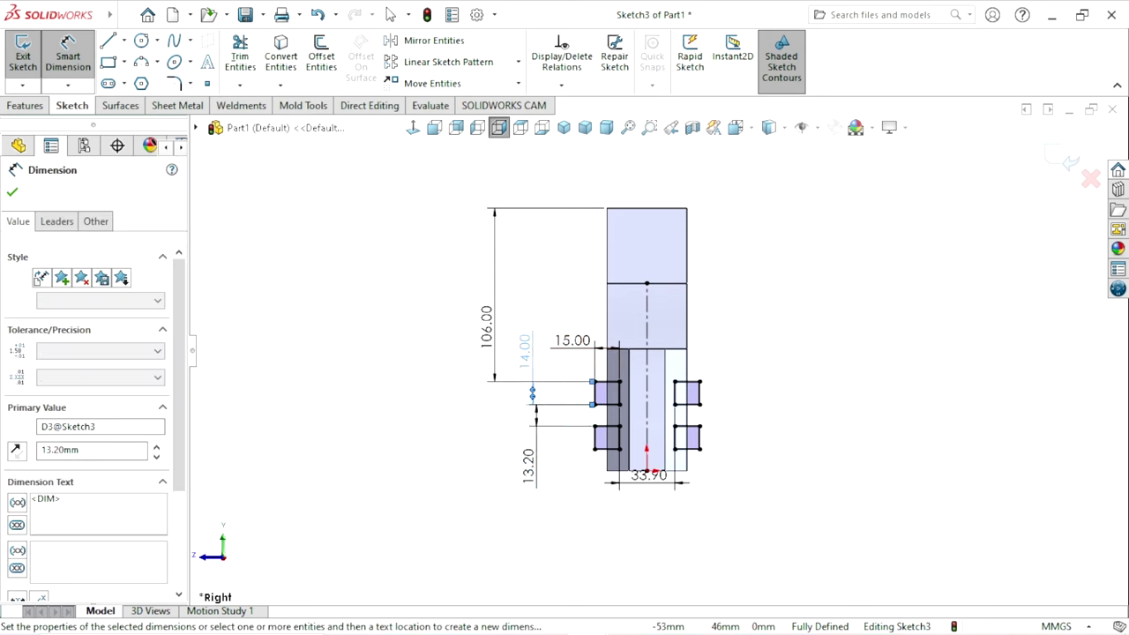
{"action": "left_click", "coordinate": [654, 515]}
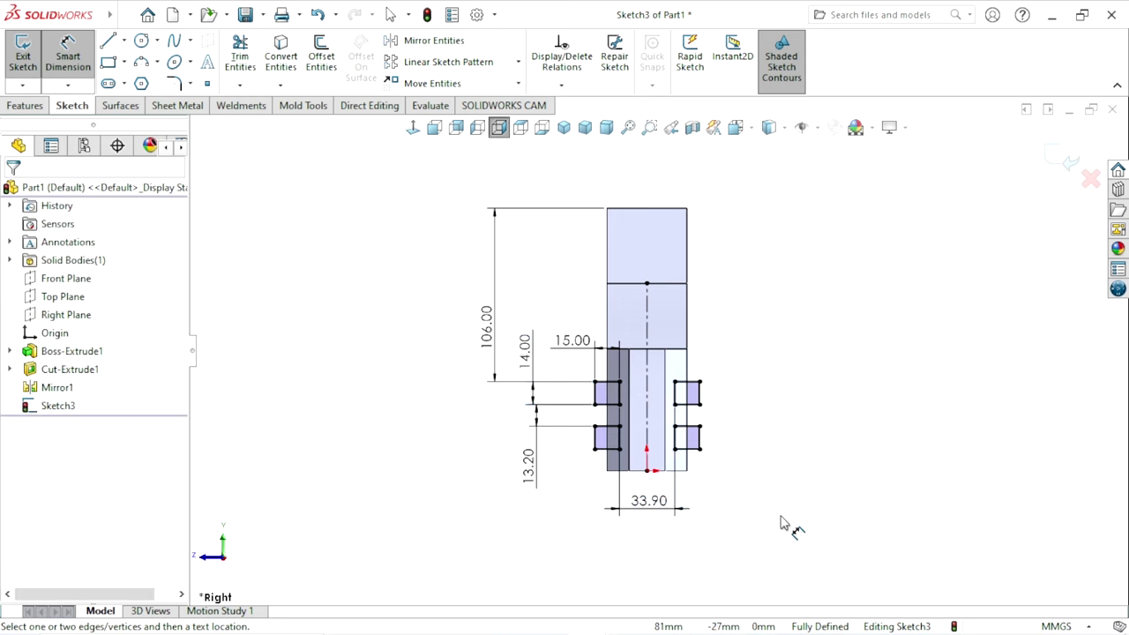
{"action": "scroll", "coordinate": [713, 335], "scroll_direction": "down", "scroll_amount": 1}
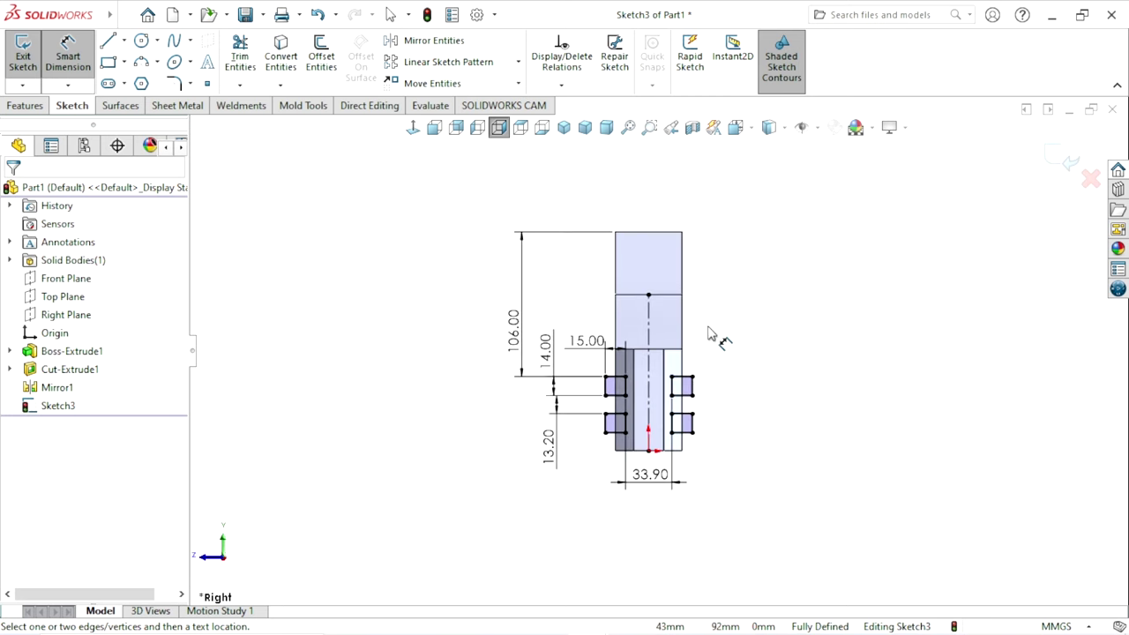
{"action": "left_click", "coordinate": [28, 106]}
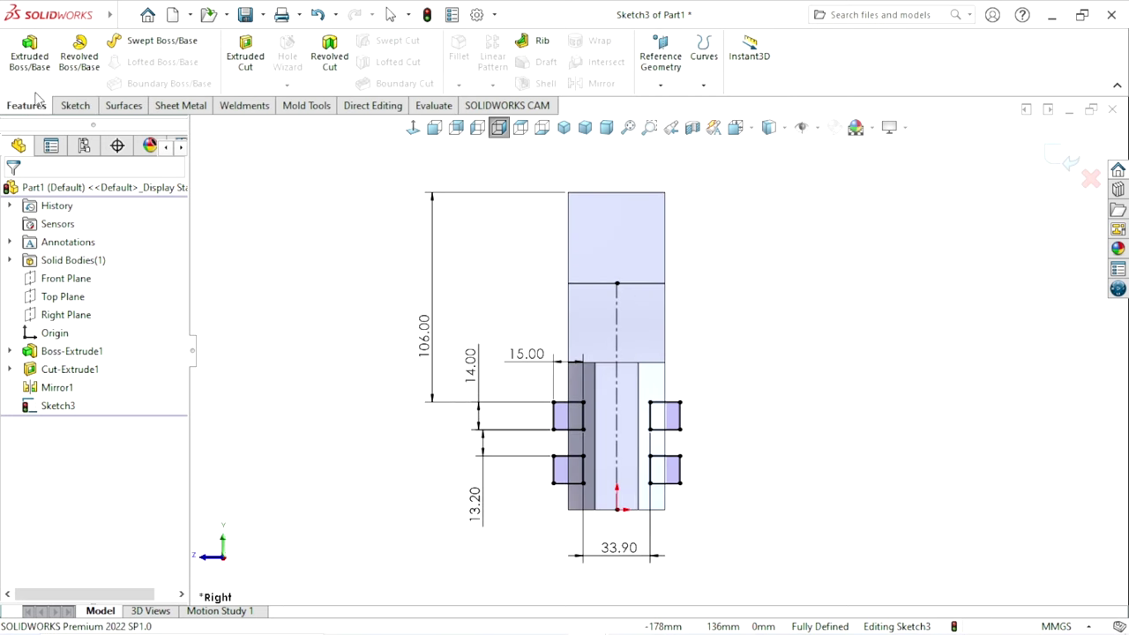
{"action": "left_click", "coordinate": [244, 77]}
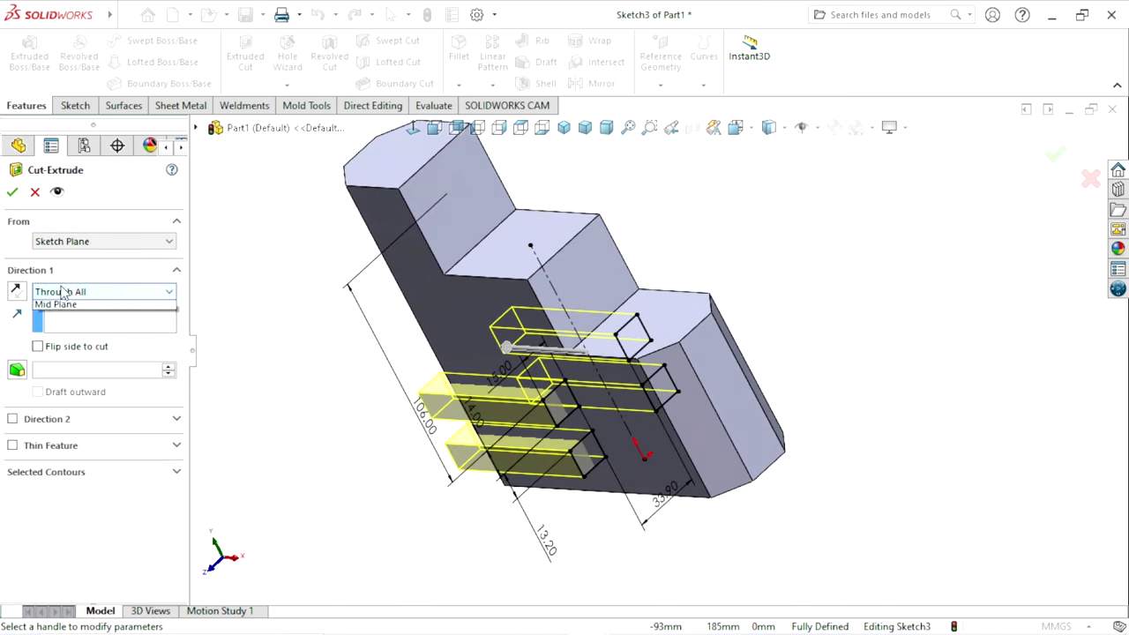
{"action": "left_click", "coordinate": [106, 292]}
{"action": "left_click", "coordinate": [88, 393]}
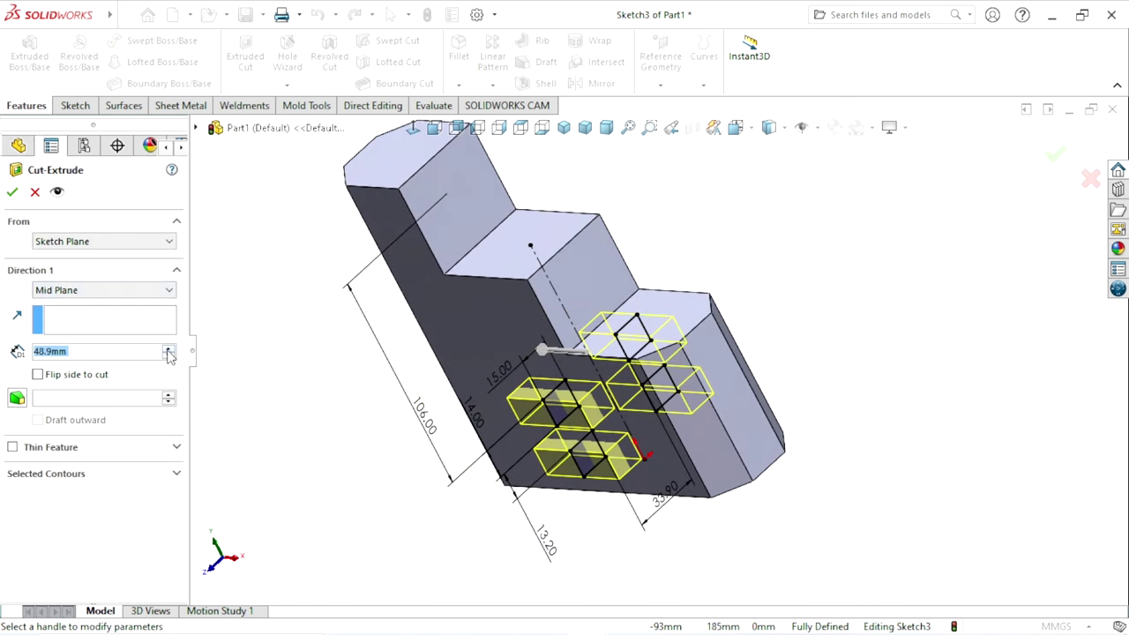
{"action": "left_click", "coordinate": [130, 291]}
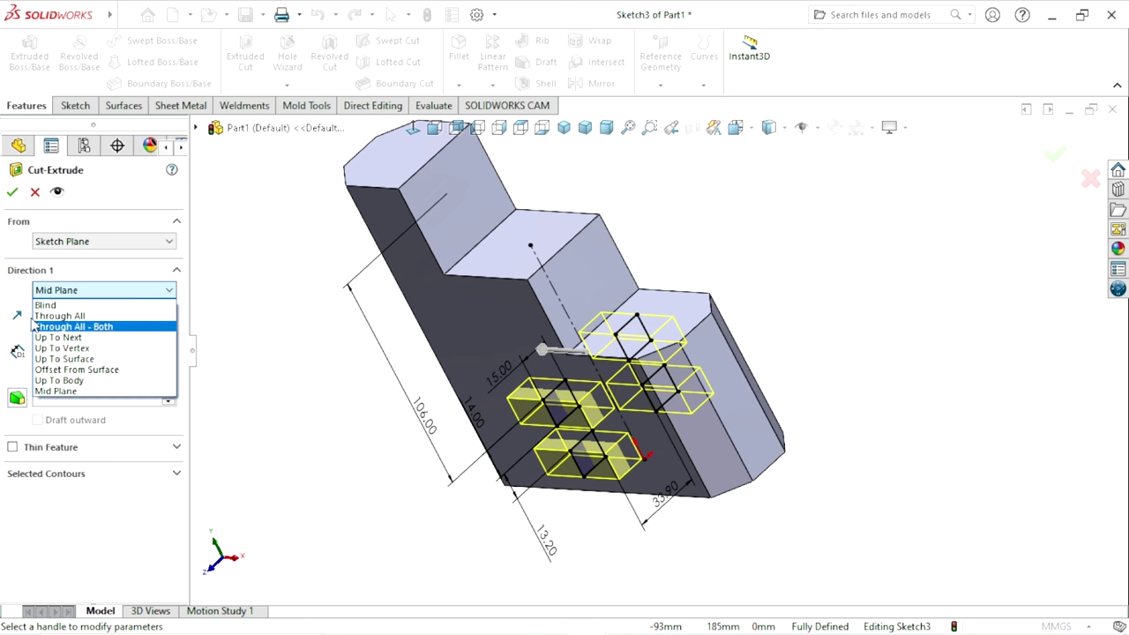
{"action": "left_click", "coordinate": [53, 327]}
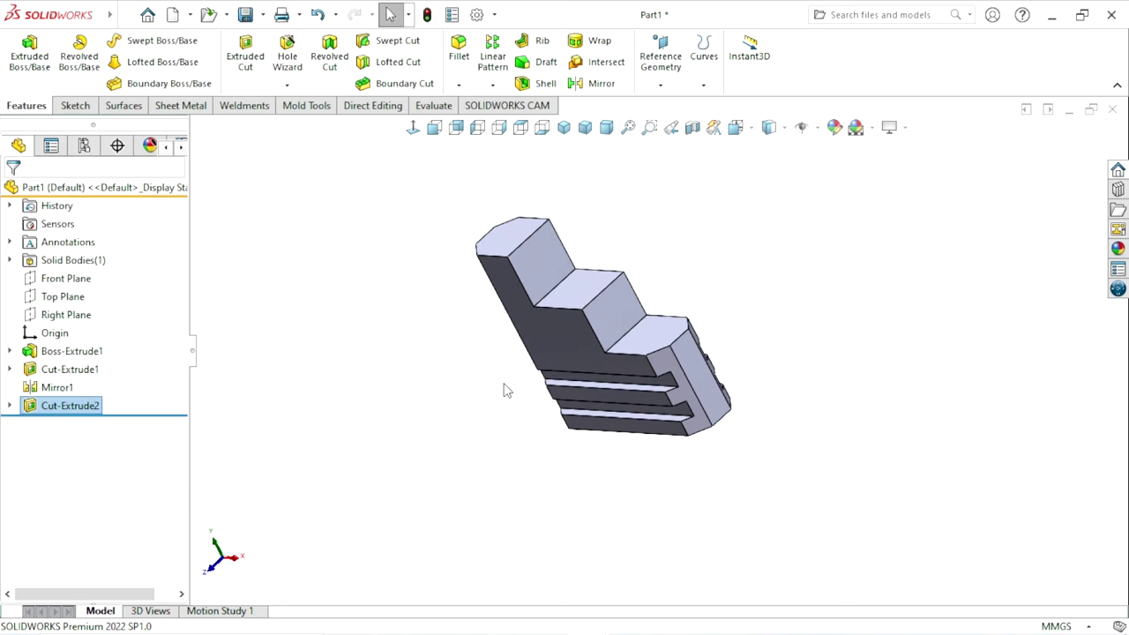
{"action": "mouse_move", "coordinate": [505, 390]}
{"action": "middle_mouse_down"}
{"action": "mouse_move", "coordinate": [422, 441]}
{"action": "mouse_move", "coordinate": [471, 362]}
{"action": "mouse_move", "coordinate": [502, 456]}
{"action": "mouse_move", "coordinate": [489, 438]}
{"action": "mouse_move", "coordinate": [386, 451]}
{"action": "mouse_move", "coordinate": [479, 514]}
{"action": "mouse_move", "coordinate": [567, 454]}
{"action": "middle_mouse_up"}
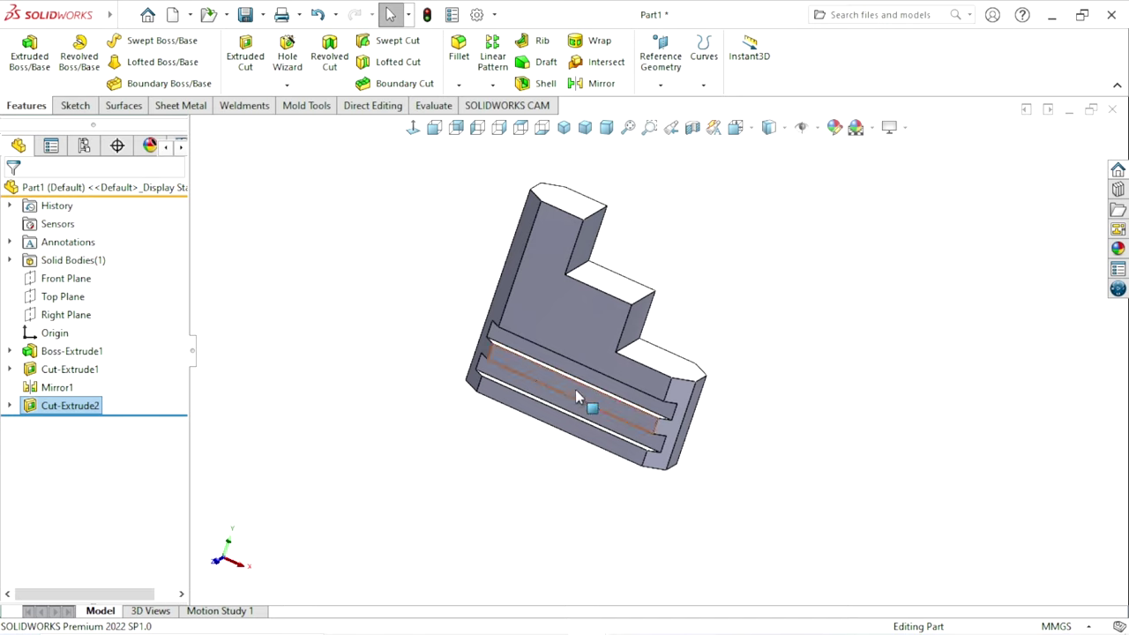
{"action": "middle_click_drag", "start_coordinate": [575, 391], "coordinate": [623, 430], "text": "ctrl"}
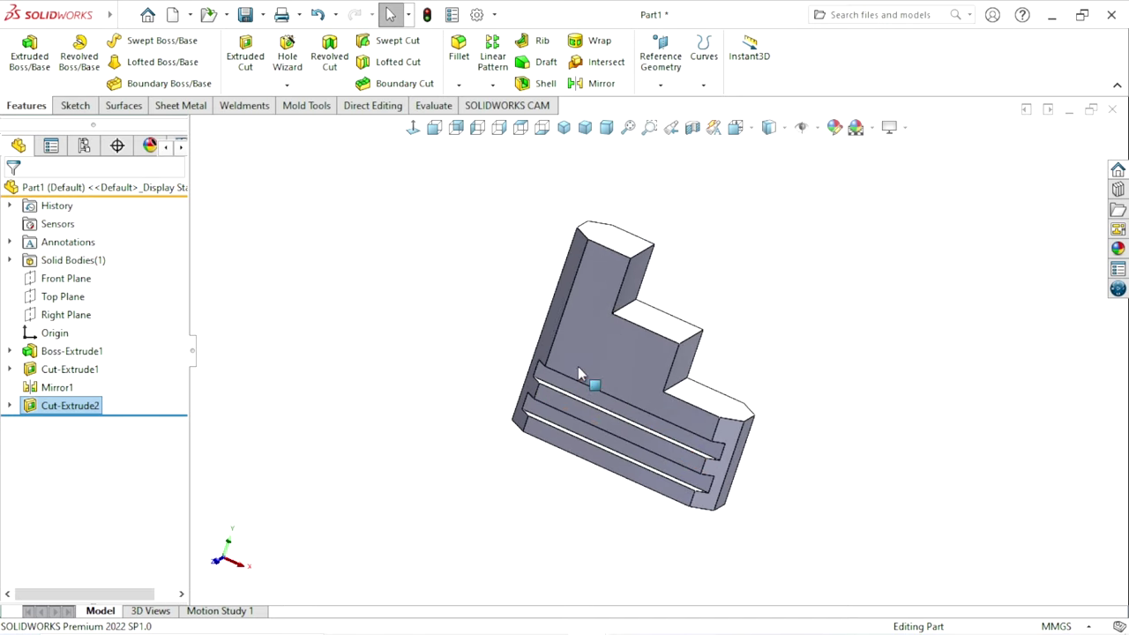
{"action": "mouse_move", "coordinate": [578, 366]}
{"action": "middle_mouse_down"}
{"action": "mouse_move", "coordinate": [524, 277]}
{"action": "mouse_move", "coordinate": [600, 391]}
{"action": "middle_mouse_up"}
{"action": "left_click", "coordinate": [570, 272]}
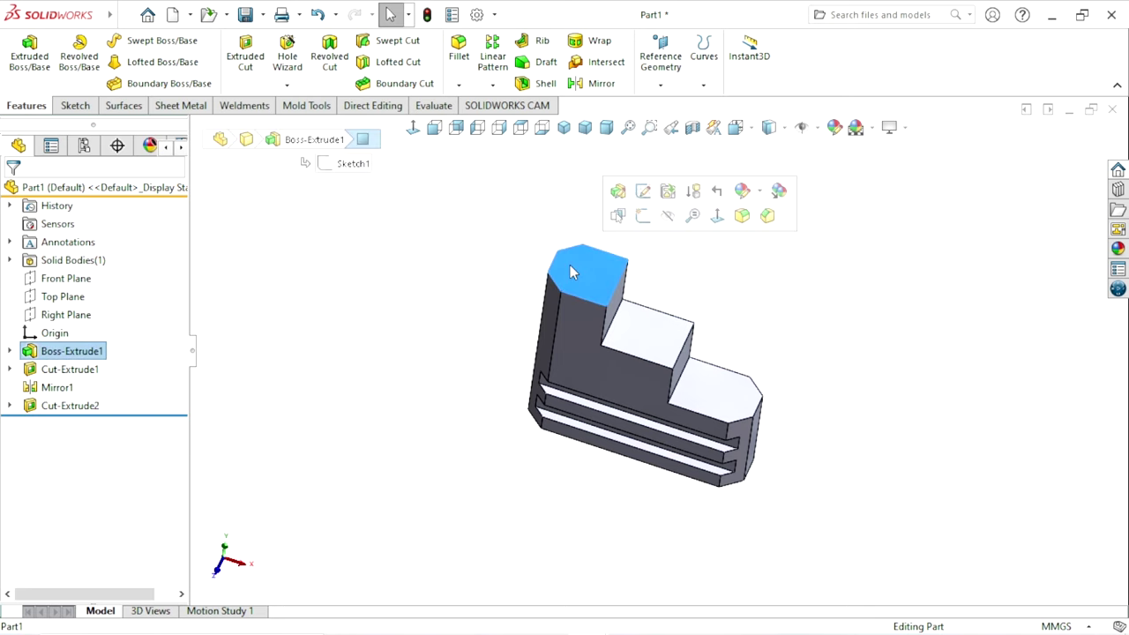
Step: Start a sketch on the tallest step's top face and draw a large circle left of the part
{"action": "left_click", "coordinate": [642, 191]}
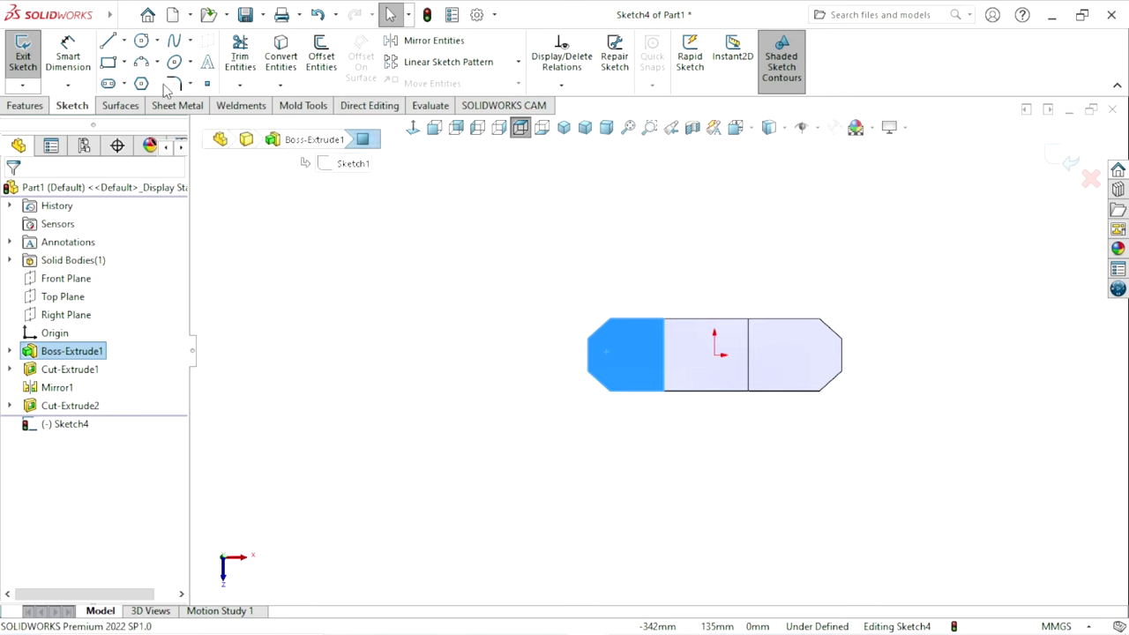
{"action": "left_click", "coordinate": [141, 40]}
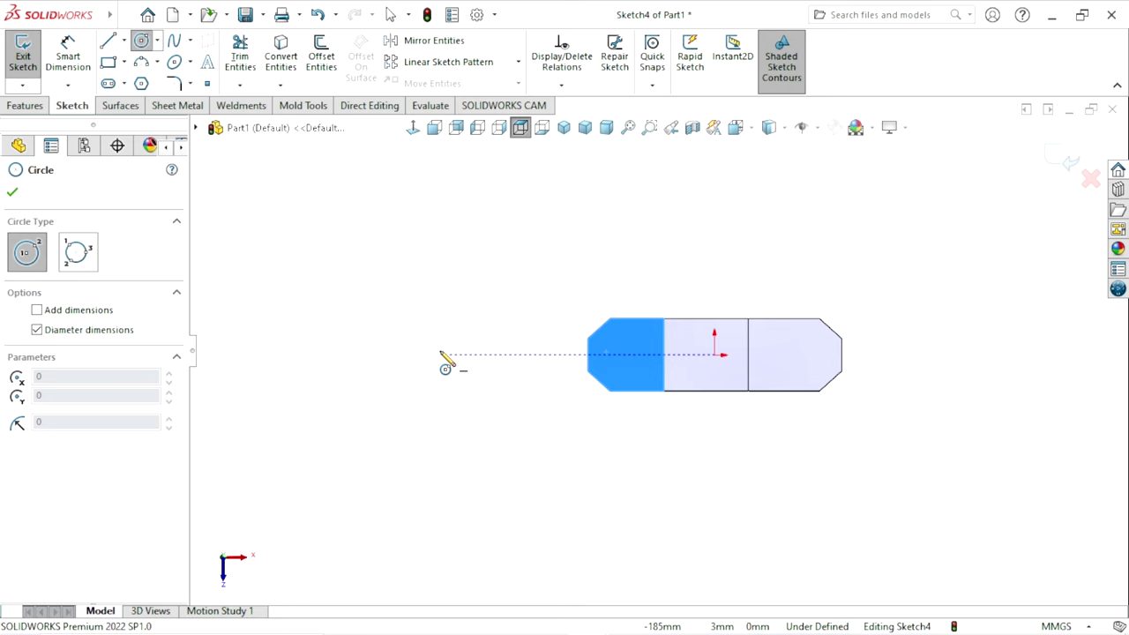
{"action": "left_click", "coordinate": [403, 355]}
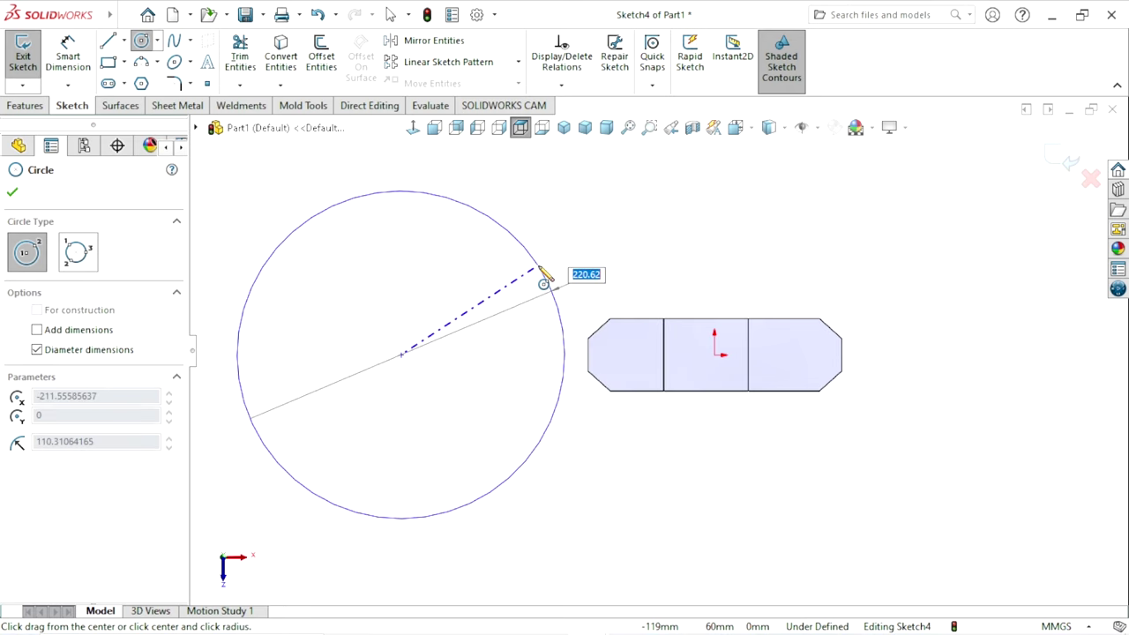
{"action": "left_click", "coordinate": [609, 254]}
{"action": "right_click", "coordinate": [610, 243]}
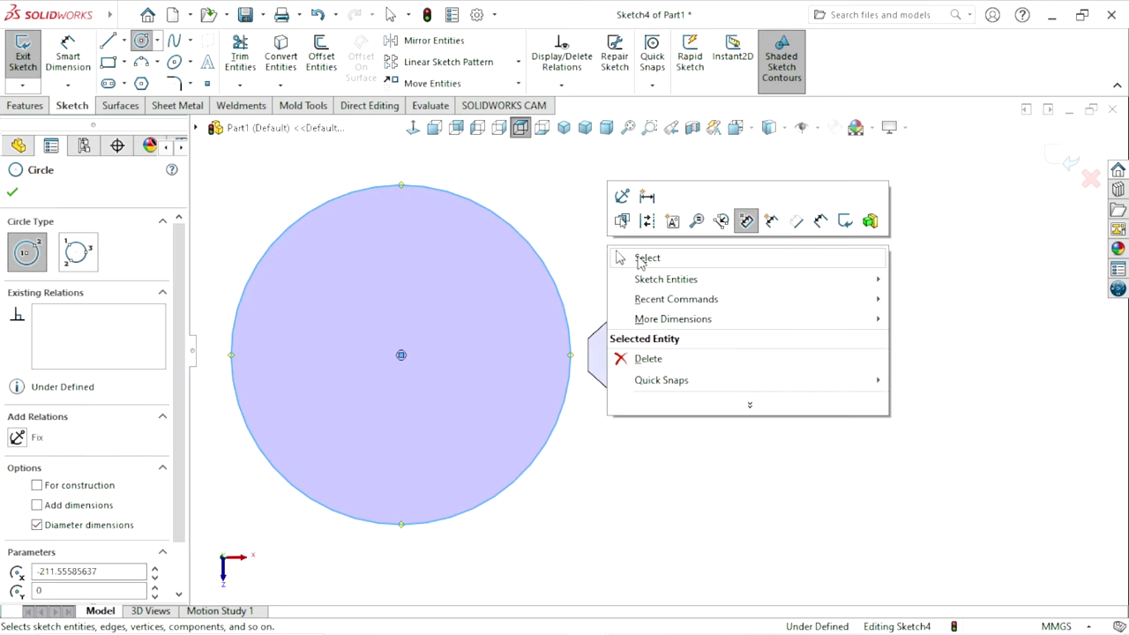
{"action": "left_click", "coordinate": [629, 257]}
{"action": "scroll", "coordinate": [586, 341], "scroll_direction": "down", "scroll_amount": 2}
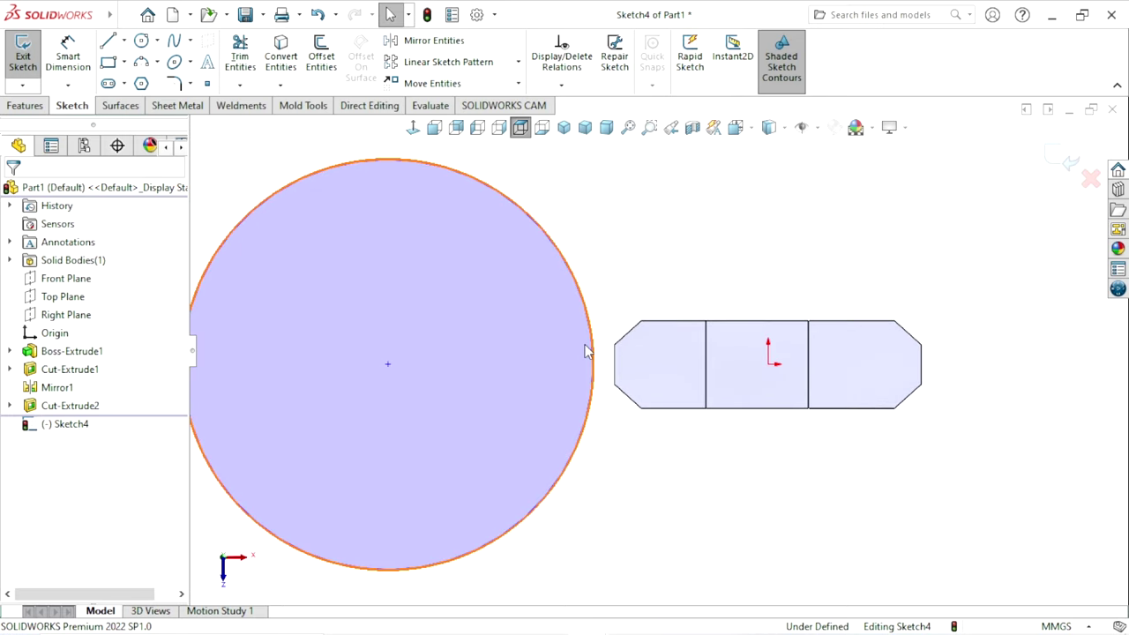
{"action": "left_click_drag", "start_coordinate": [547, 360], "coordinate": [579, 360]}
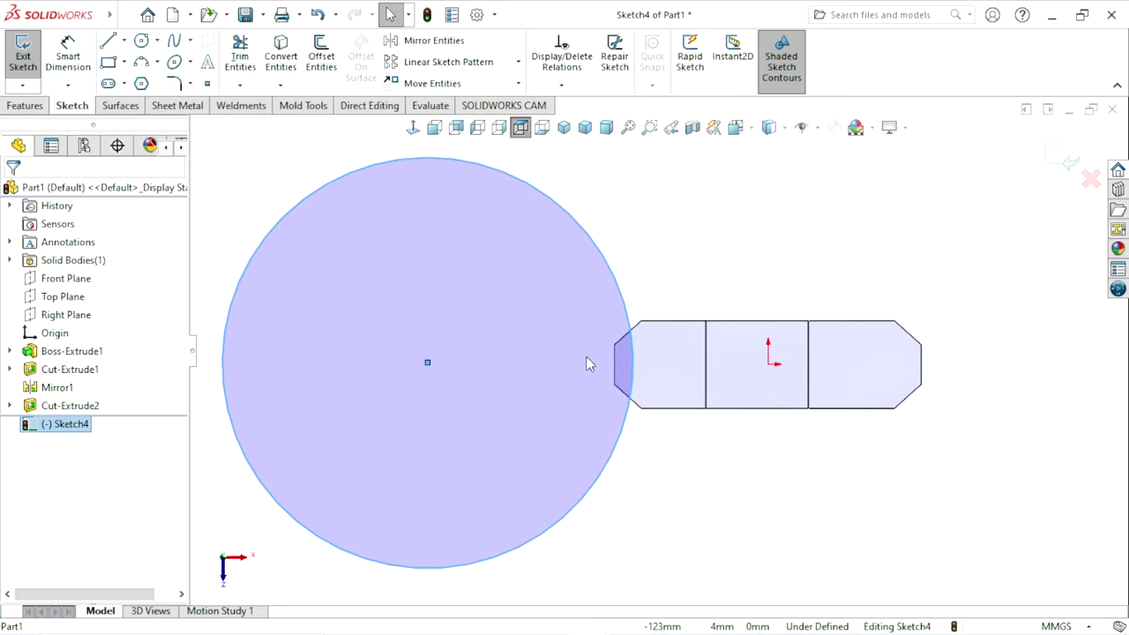
{"action": "left_click", "coordinate": [698, 220]}
Step: Make the circle's centre horizontal with the origin
{"action": "left_click", "coordinate": [420, 366]}
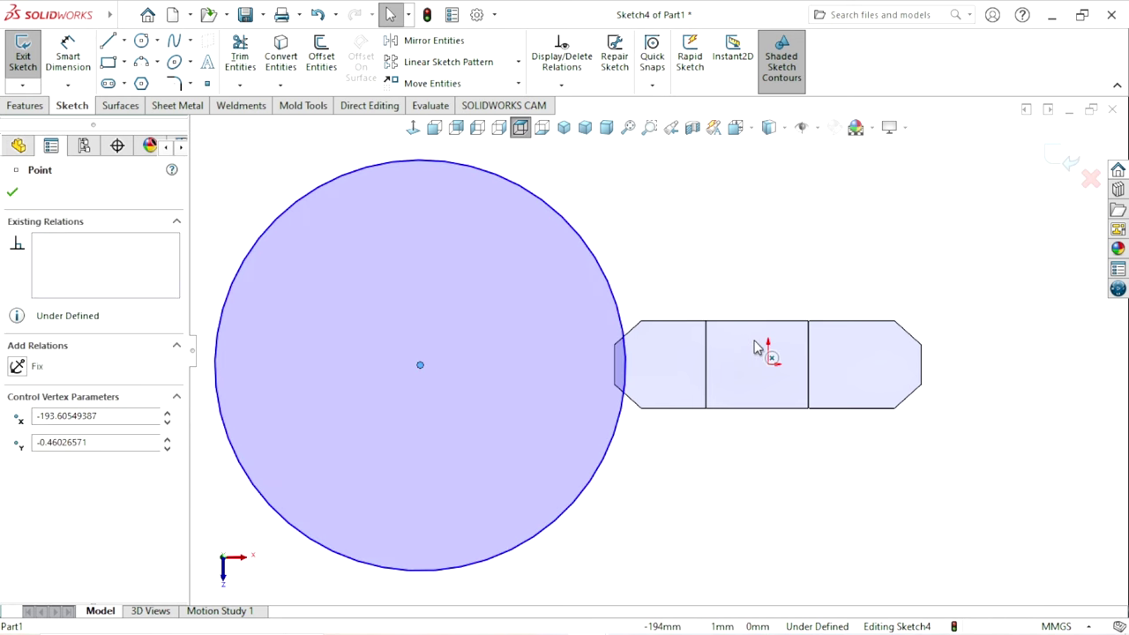
{"action": "left_click", "coordinate": [768, 371], "text": "ctrl"}
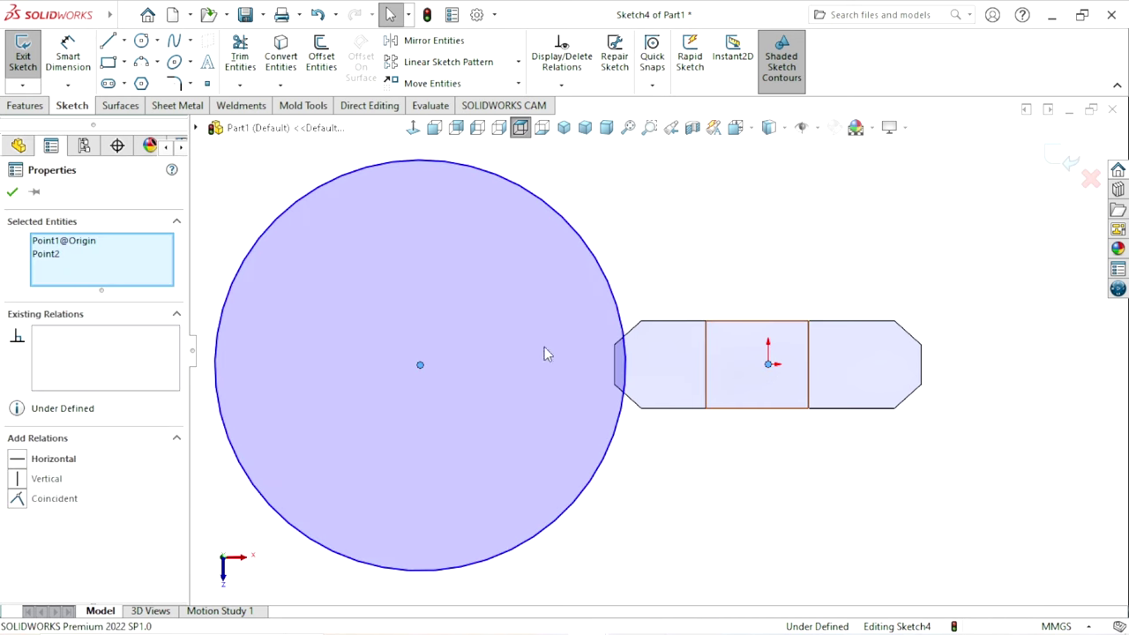
{"action": "left_click", "coordinate": [20, 463]}
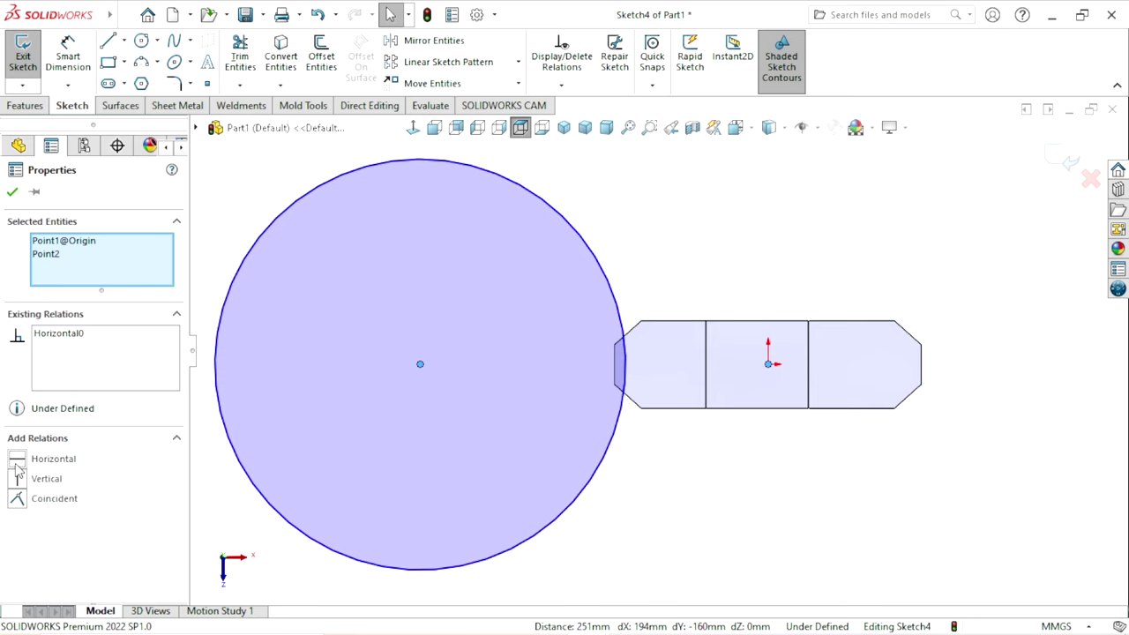
{"action": "left_click", "coordinate": [12, 194]}
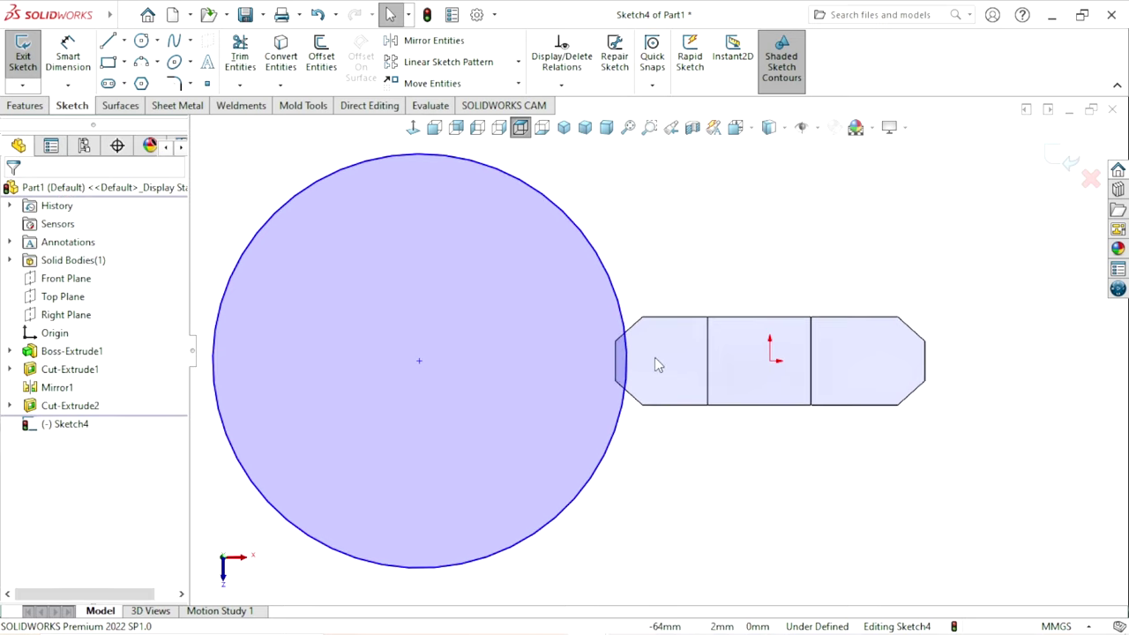
Step: Make the circle coincident with the chamfer corner vertex
{"action": "scroll", "coordinate": [631, 360], "scroll_direction": "down", "scroll_amount": 1}
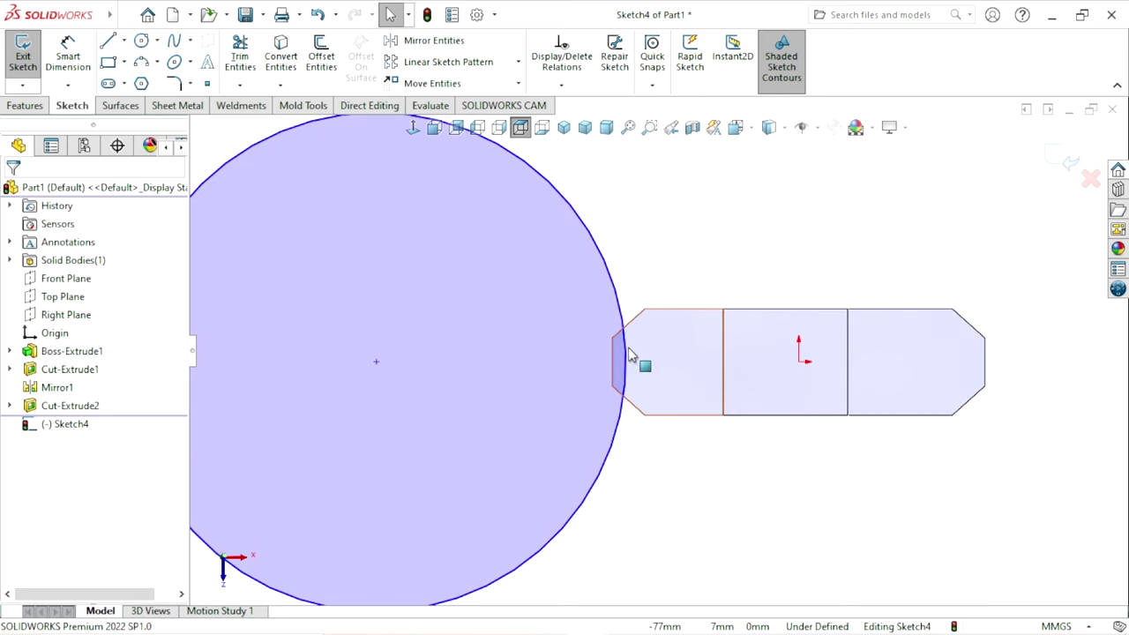
{"action": "left_click", "coordinate": [628, 355]}
{"action": "scroll", "coordinate": [625, 353], "scroll_direction": "down", "scroll_amount": 1}
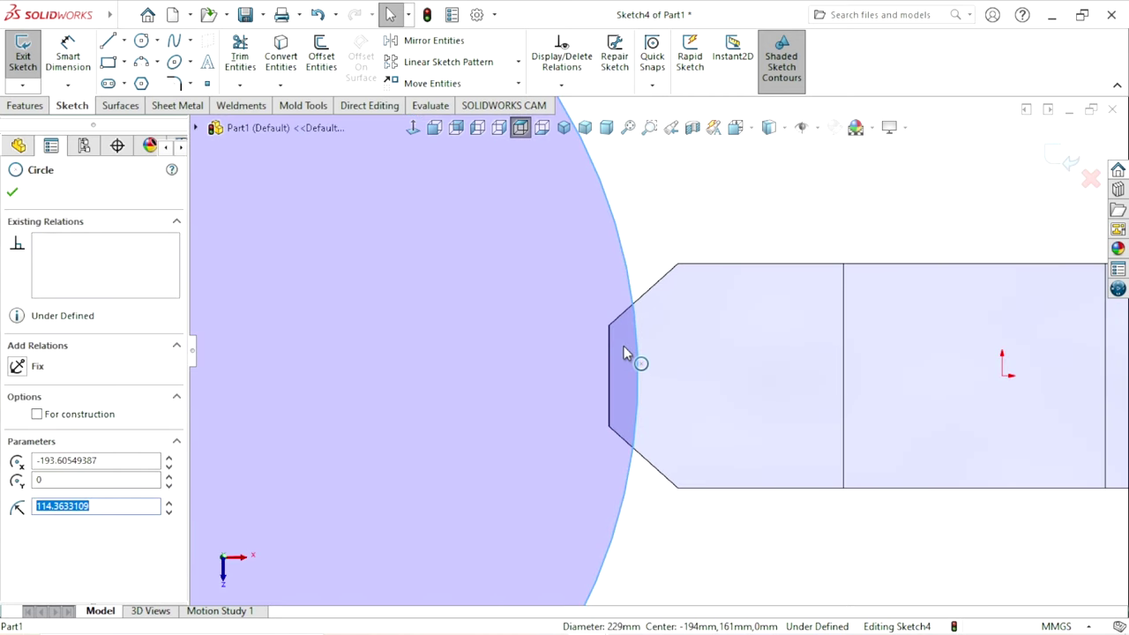
{"action": "scroll", "coordinate": [600, 317], "scroll_direction": "up", "scroll_amount": 2}
{"action": "scroll", "coordinate": [638, 369], "scroll_direction": "down", "scroll_amount": 2}
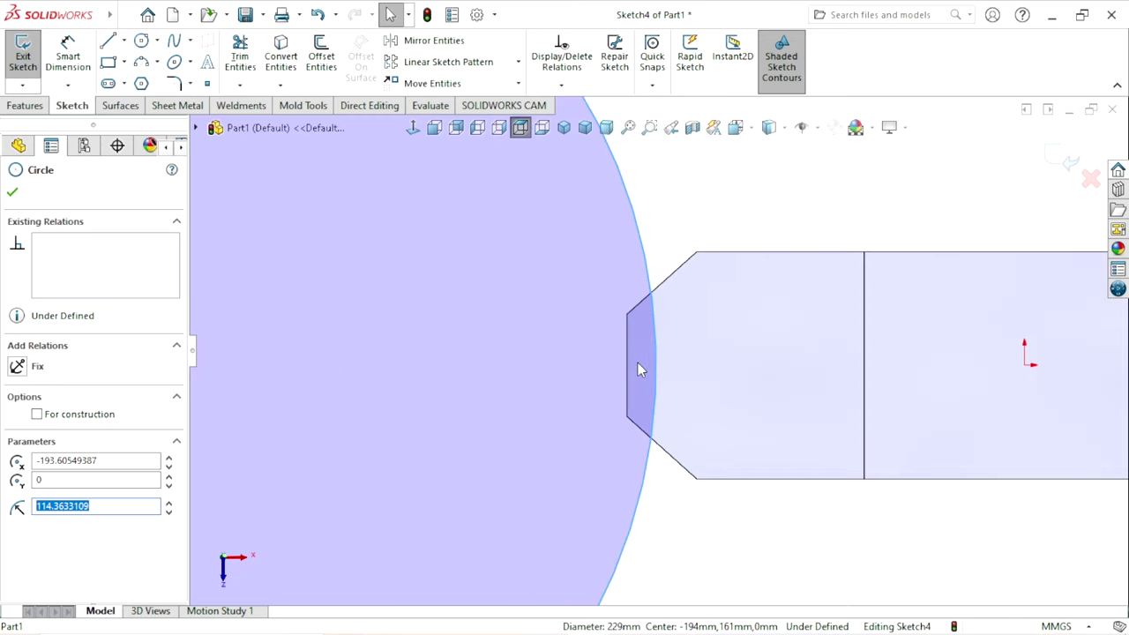
{"action": "left_click", "coordinate": [627, 317], "text": "ctrl"}
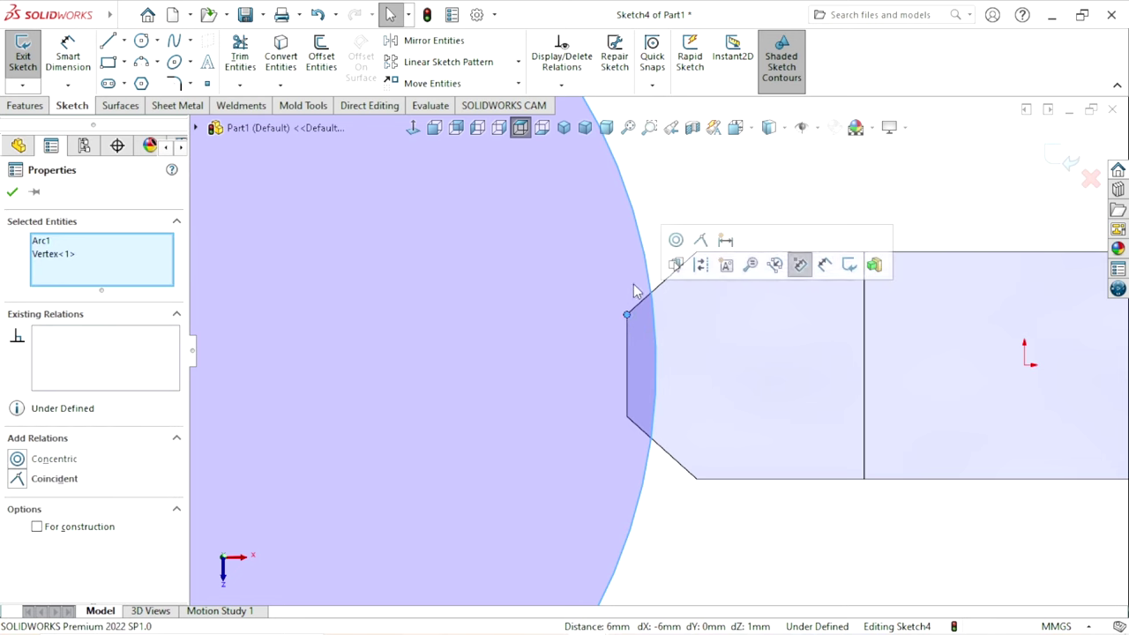
{"action": "left_click", "coordinate": [702, 241]}
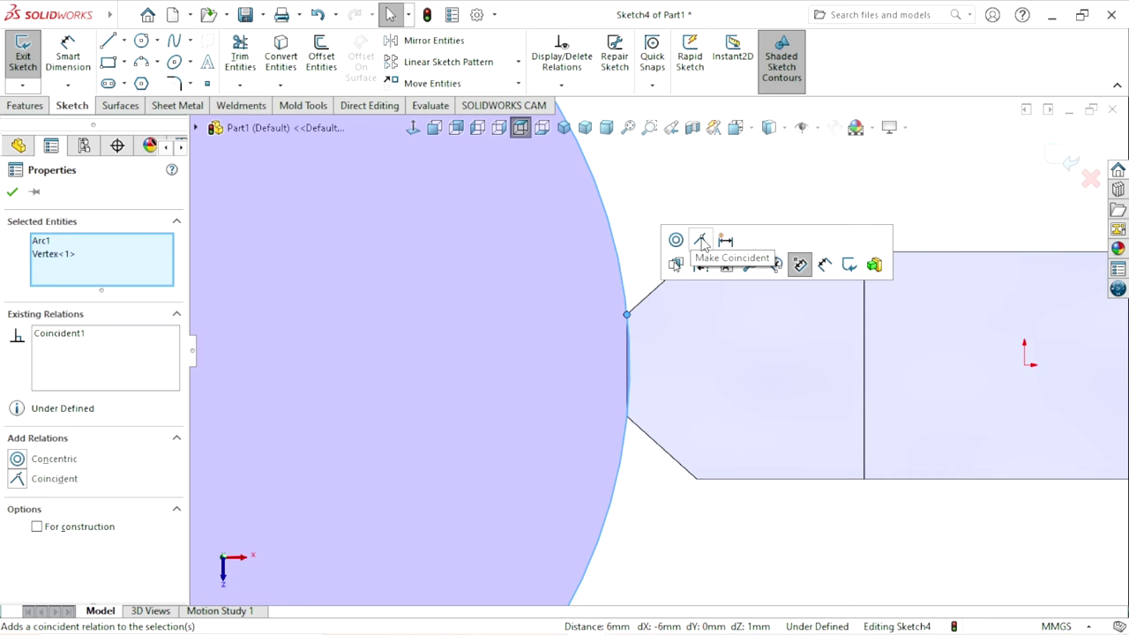
{"action": "left_click", "coordinate": [640, 202]}
{"action": "key", "text": "f"}
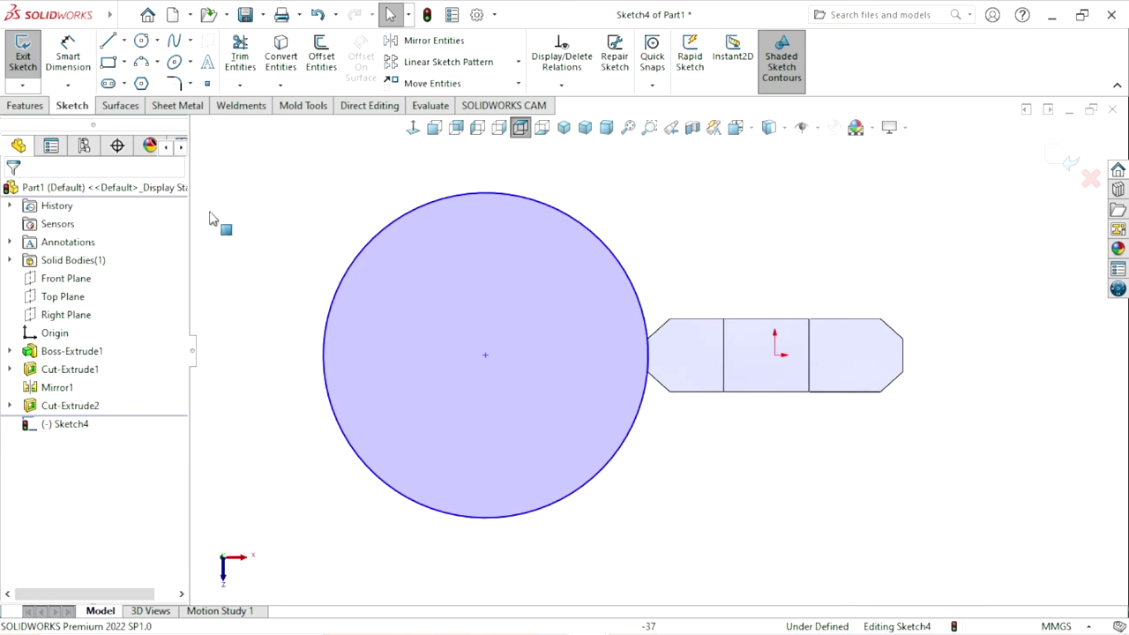
{"action": "left_click", "coordinate": [68, 55]}
Step: Dimension the Sketch4 circle to a 160 mm diameter, fully defining the sketch
{"action": "left_click", "coordinate": [637, 280]}
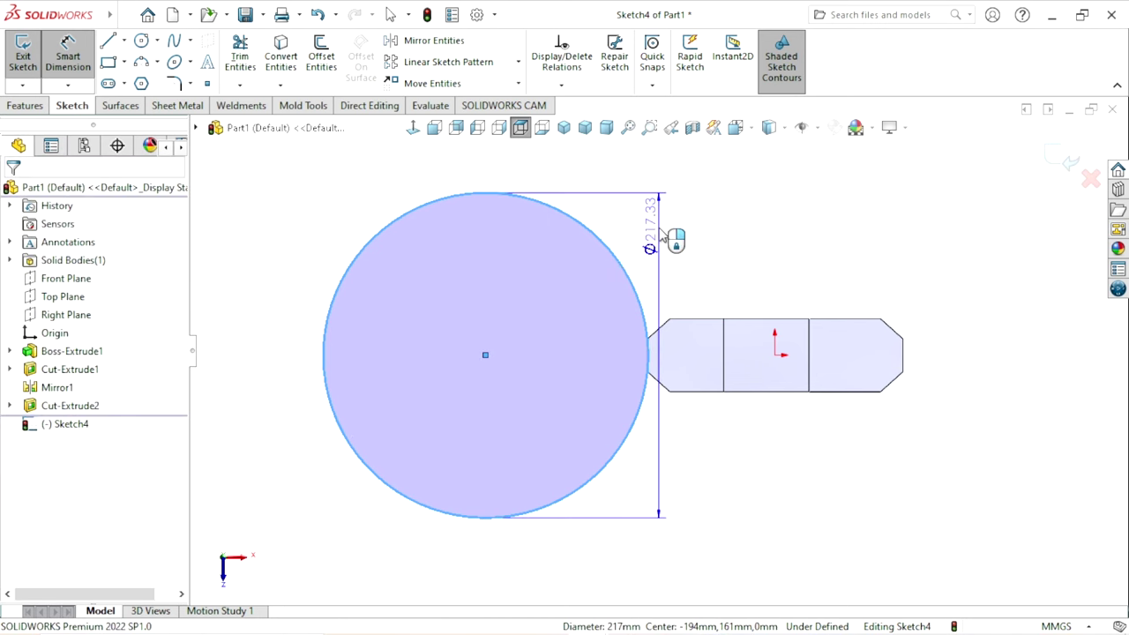
{"action": "left_click", "coordinate": [659, 228]}
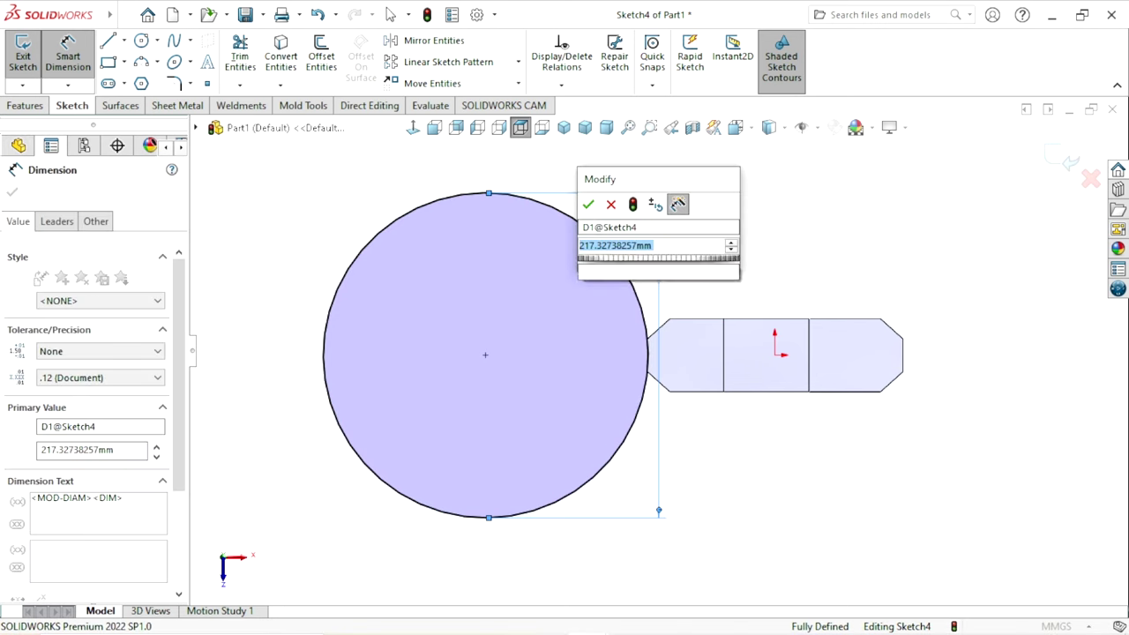
{"action": "type", "text": "160"}
{"action": "key", "text": "Return"}
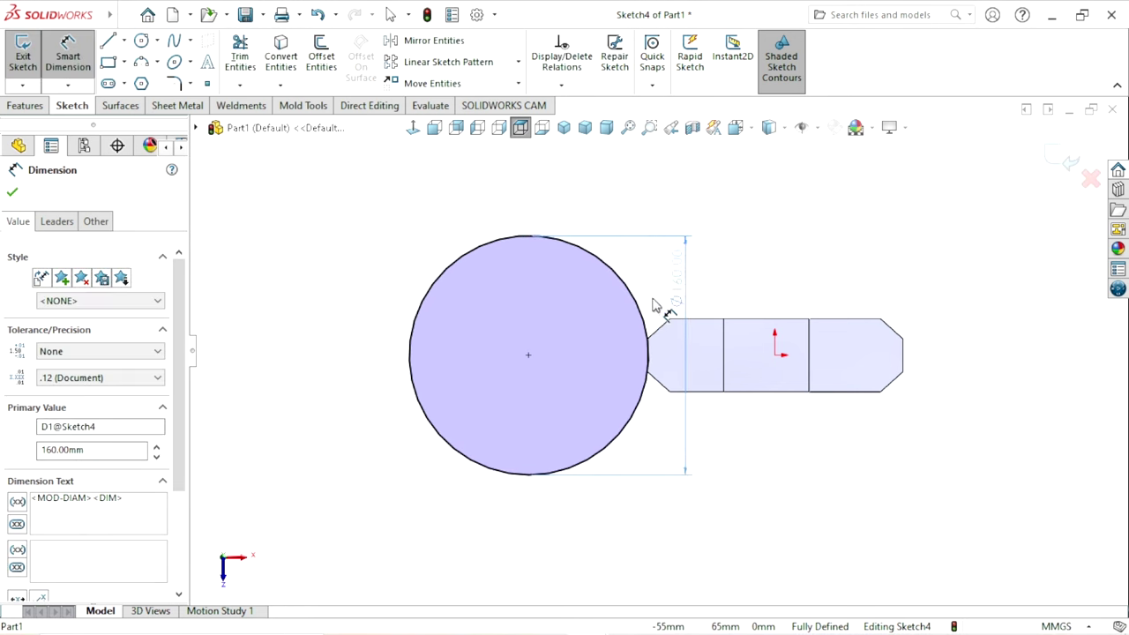
{"action": "left_click", "coordinate": [361, 346]}
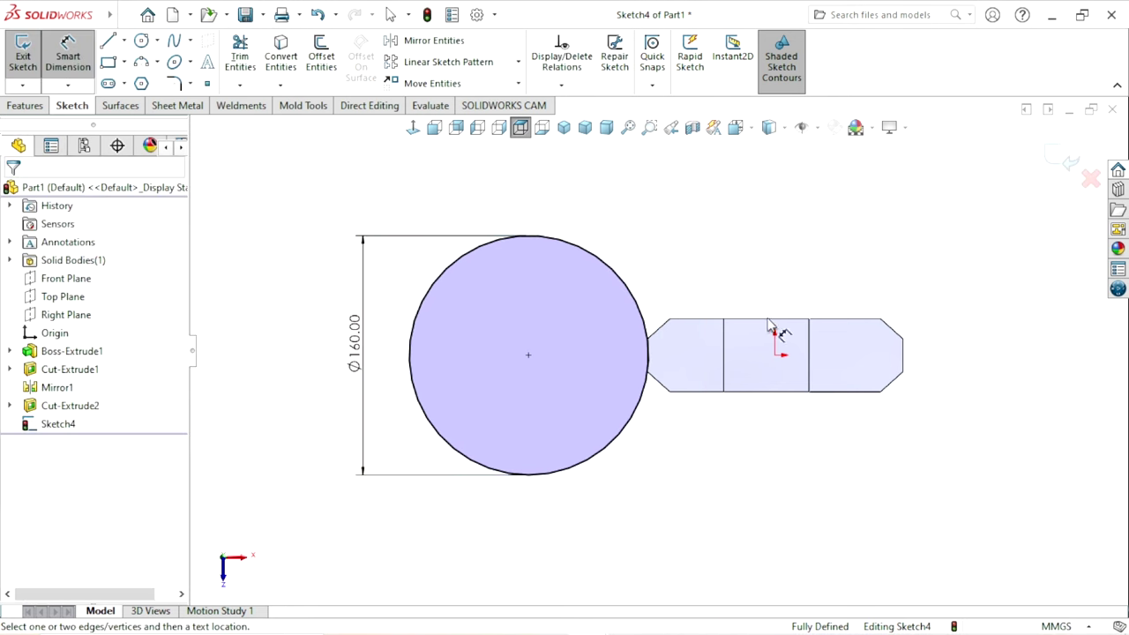
{"action": "mouse_move", "coordinate": [609, 505]}
{"action": "middle_mouse_down"}
{"action": "mouse_move", "coordinate": [582, 380]}
{"action": "mouse_move", "coordinate": [288, 272]}
{"action": "middle_mouse_up"}
{"action": "left_click", "coordinate": [15, 106]}
Step: Cut the Ø160 circle Through All as Cut-Extrude3 and orbit to inspect the curved face
{"action": "left_click", "coordinate": [238, 62]}
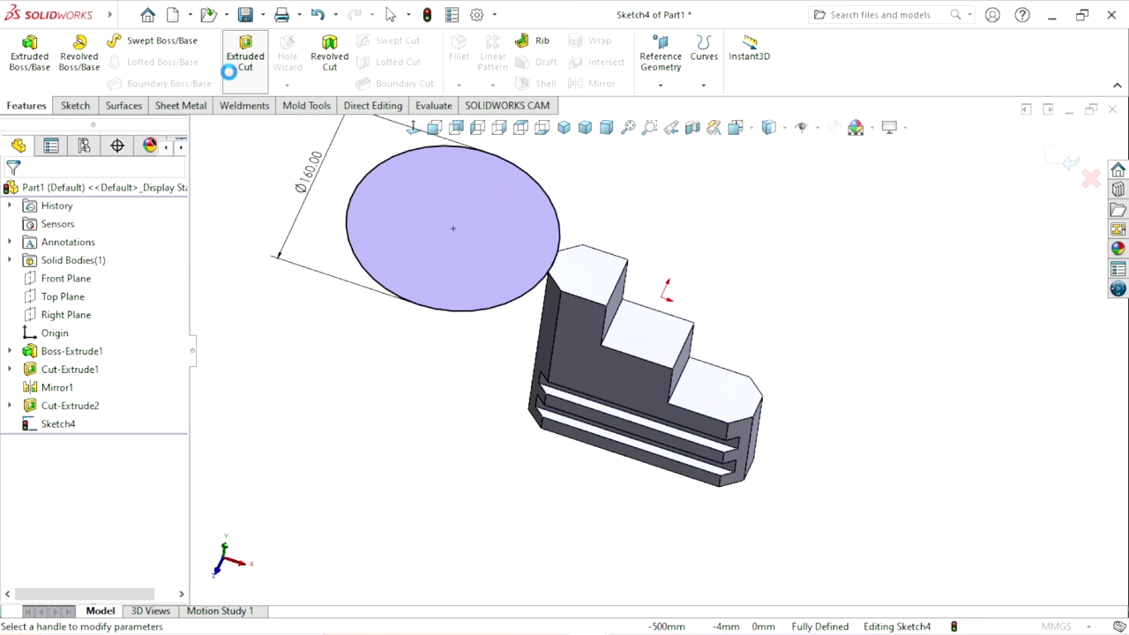
{"action": "left_click", "coordinate": [115, 292]}
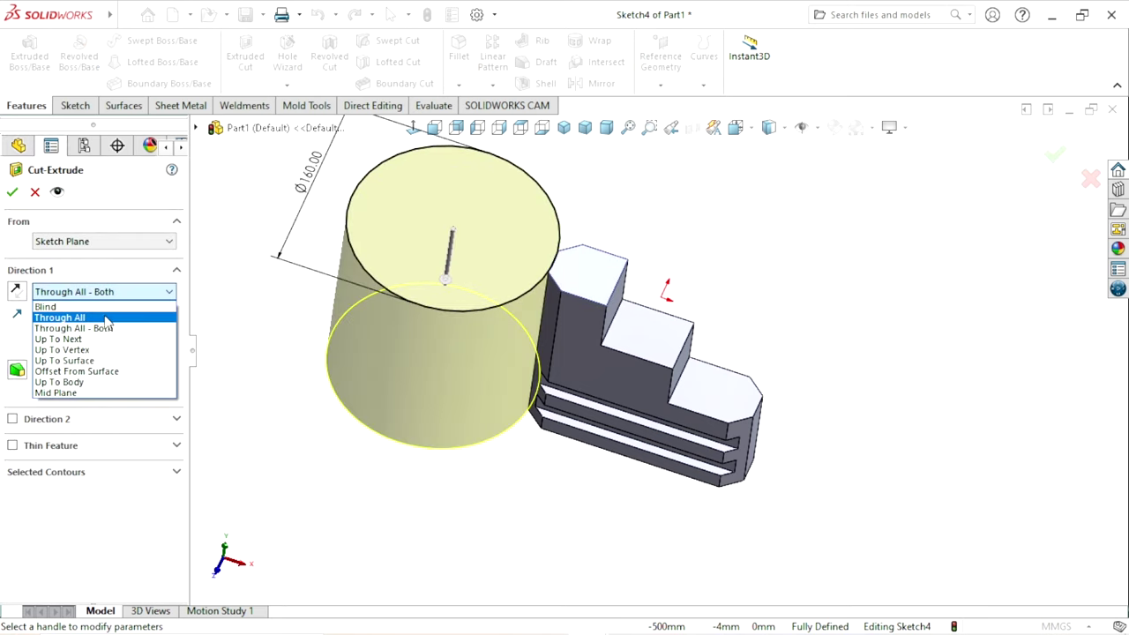
{"action": "left_click", "coordinate": [60, 318]}
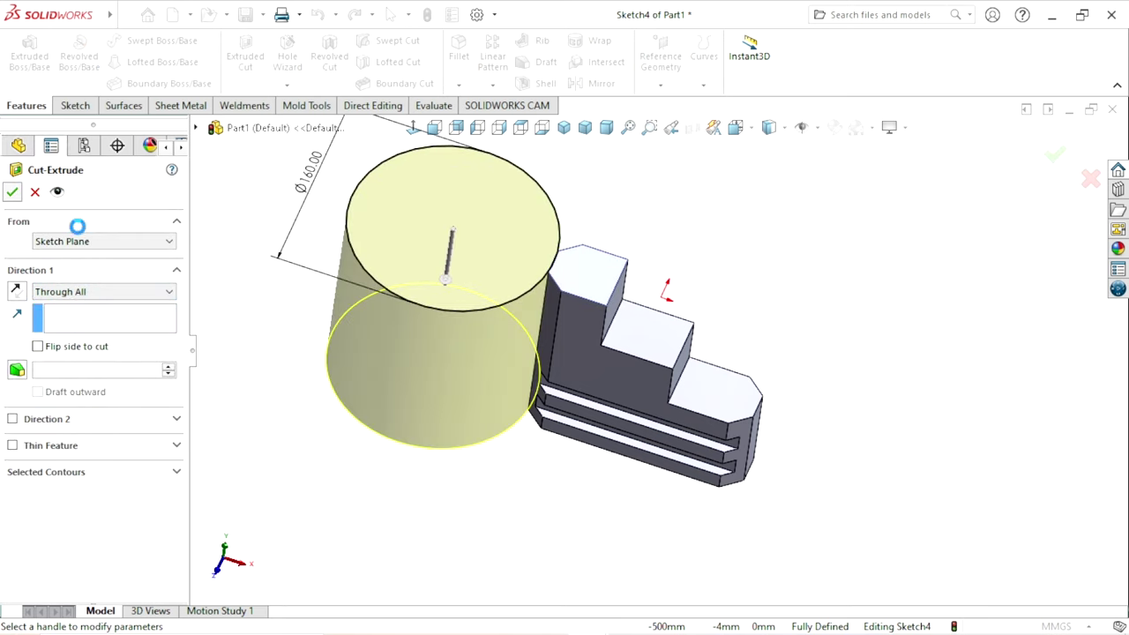
{"action": "right_click", "coordinate": [479, 291]}
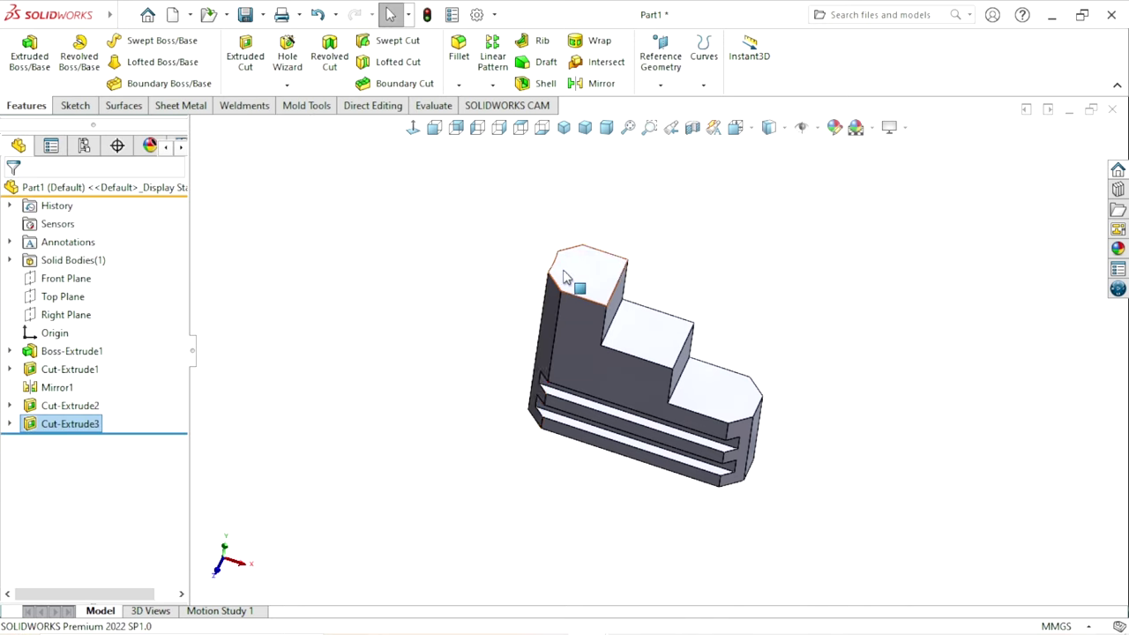
{"action": "scroll", "coordinate": [564, 275], "scroll_direction": "down", "scroll_amount": 3}
{"action": "middle_click_drag", "start_coordinate": [565, 275], "coordinate": [521, 351]}
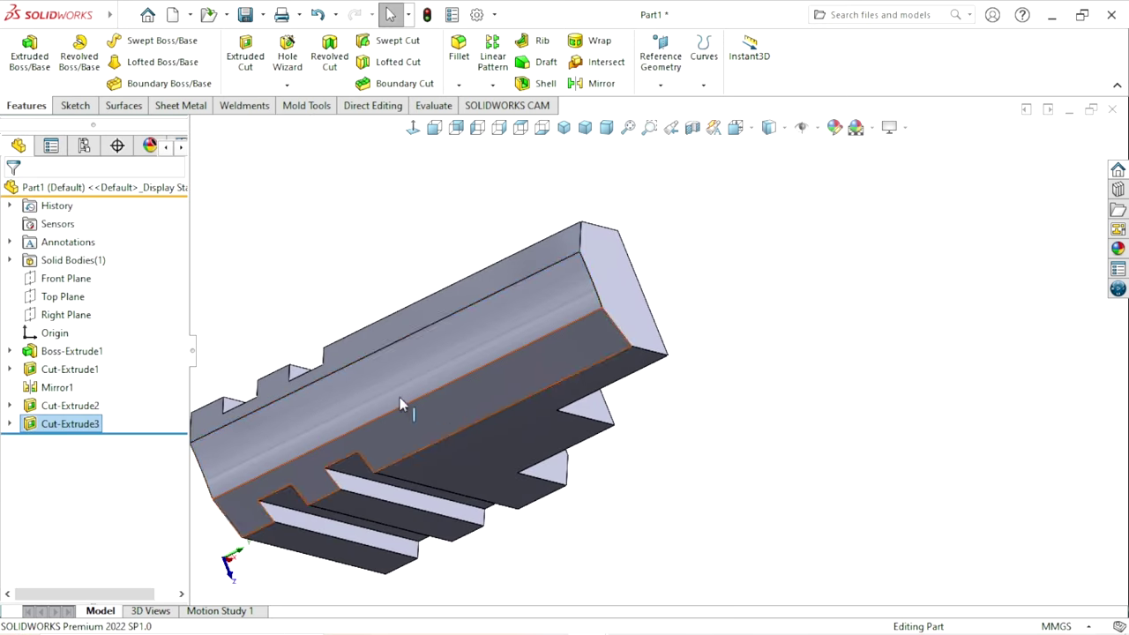
{"action": "middle_click_drag", "start_coordinate": [400, 404], "coordinate": [595, 368]}
{"action": "scroll", "coordinate": [433, 337], "scroll_direction": "up", "scroll_amount": 3}
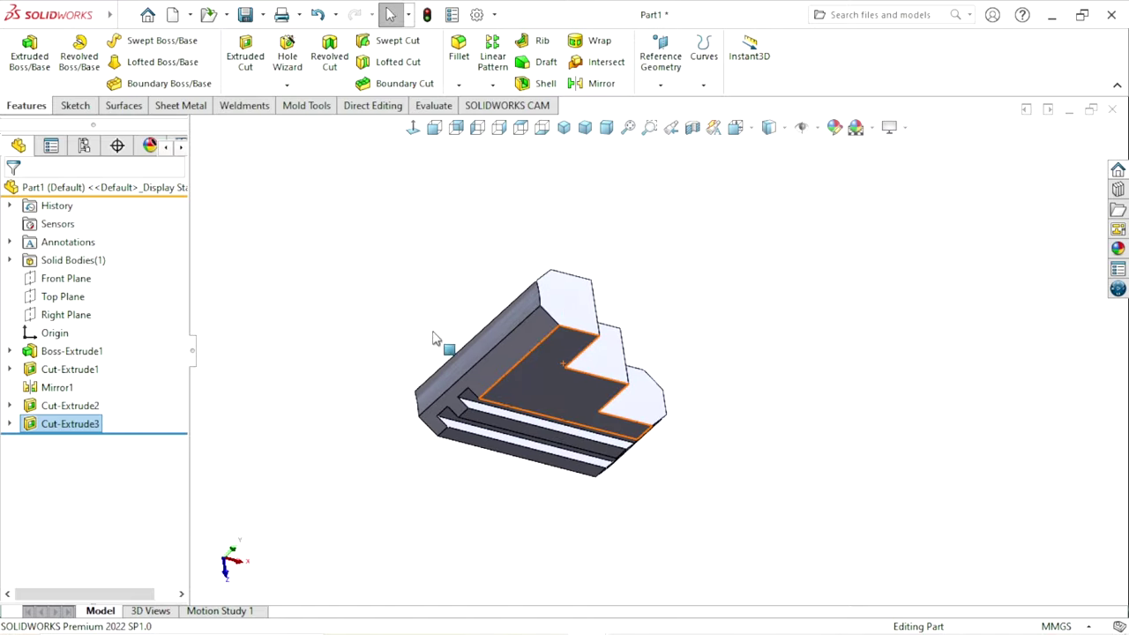
{"action": "scroll", "coordinate": [433, 337], "scroll_direction": "down", "scroll_amount": 3}
{"action": "mouse_move", "coordinate": [472, 340]}
{"action": "middle_mouse_down"}
{"action": "mouse_move", "coordinate": [618, 433]}
{"action": "mouse_move", "coordinate": [630, 393]}
{"action": "mouse_move", "coordinate": [699, 340]}
{"action": "mouse_move", "coordinate": [660, 383]}
{"action": "mouse_move", "coordinate": [545, 355]}
{"action": "mouse_move", "coordinate": [585, 431]}
{"action": "mouse_move", "coordinate": [575, 419]}
{"action": "middle_mouse_up"}
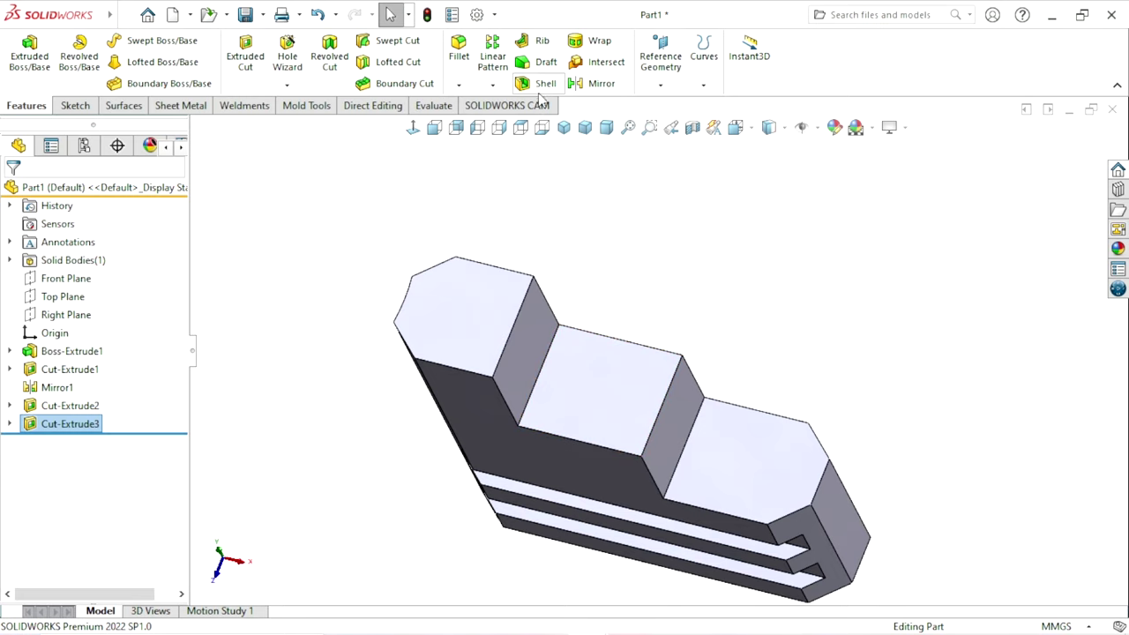
Step: Mirror Cut-Extrude3 about the Right Plane, creating Mirror2
{"action": "left_click", "coordinate": [603, 86]}
{"action": "scroll", "coordinate": [618, 323], "scroll_direction": "up", "scroll_amount": 3}
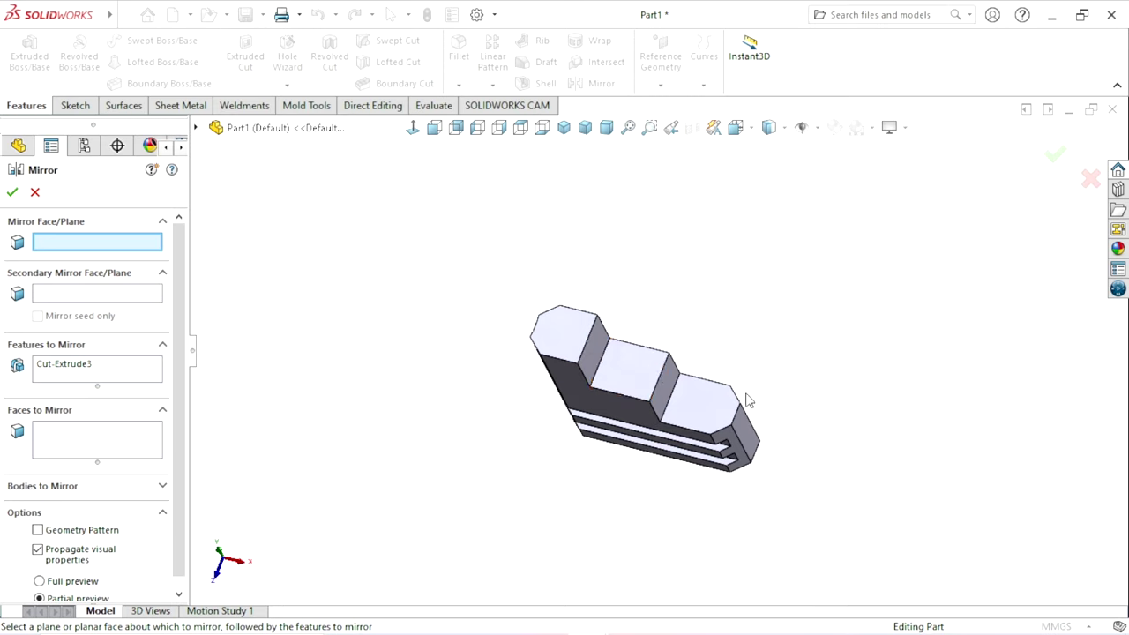
{"action": "mouse_move", "coordinate": [746, 397]}
{"action": "middle_mouse_down"}
{"action": "mouse_move", "coordinate": [775, 250]}
{"action": "mouse_move", "coordinate": [693, 373]}
{"action": "mouse_move", "coordinate": [794, 359]}
{"action": "mouse_move", "coordinate": [626, 429]}
{"action": "middle_mouse_up"}
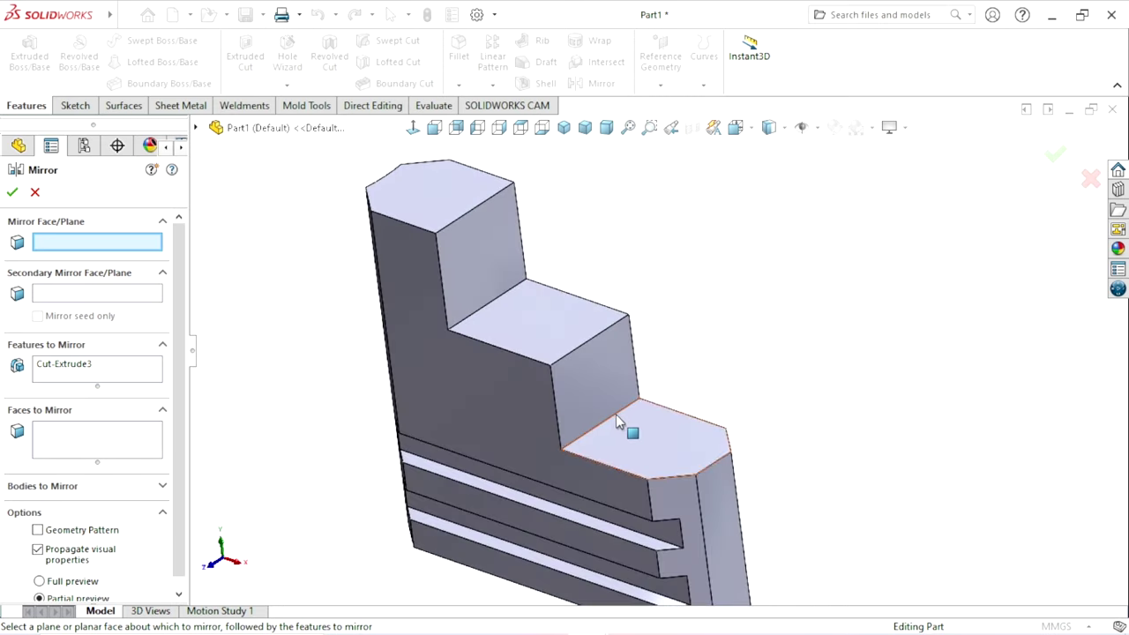
{"action": "left_click", "coordinate": [197, 130]}
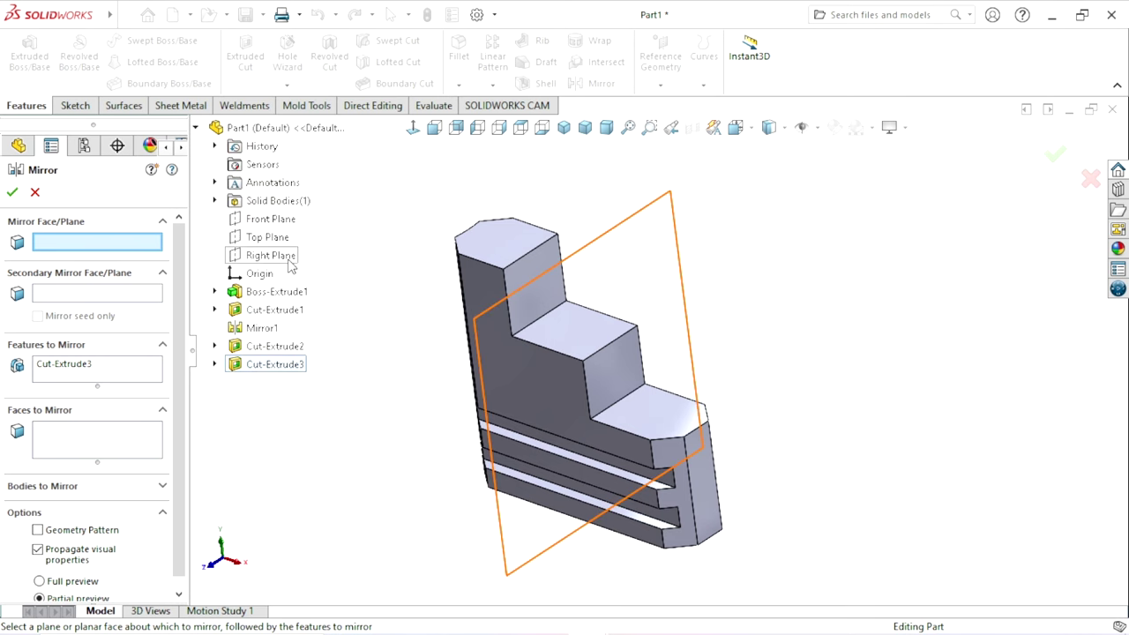
{"action": "left_click", "coordinate": [287, 257]}
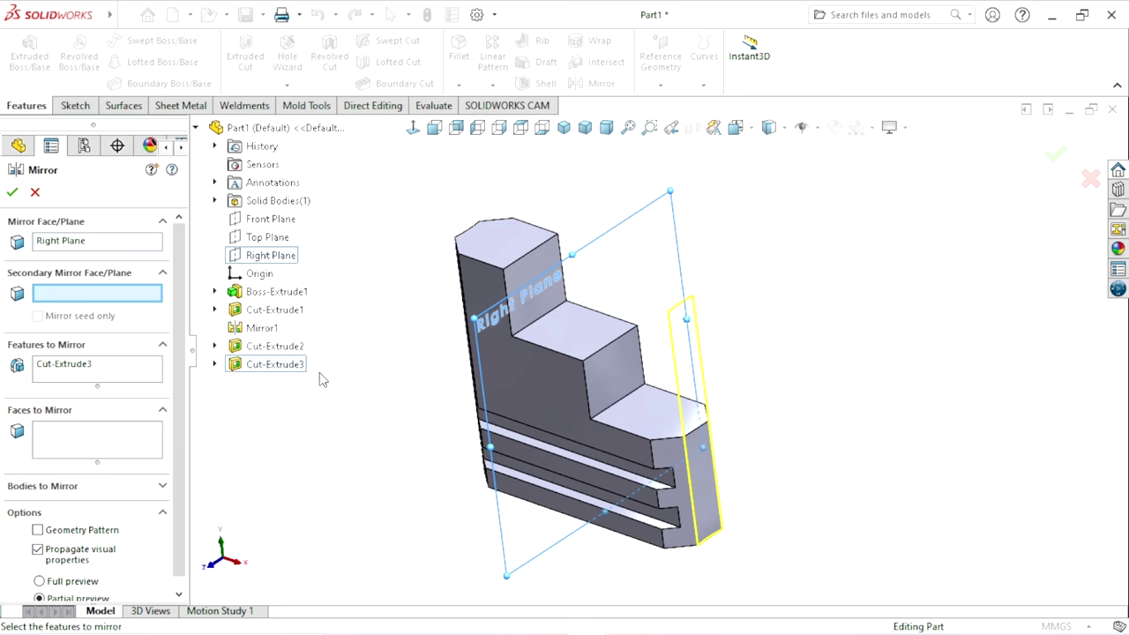
{"action": "left_click", "coordinate": [12, 192]}
Step: Return to the isometric view and select the tallest step's top face
{"action": "middle_click_drag", "start_coordinate": [814, 378], "coordinate": [684, 422]}
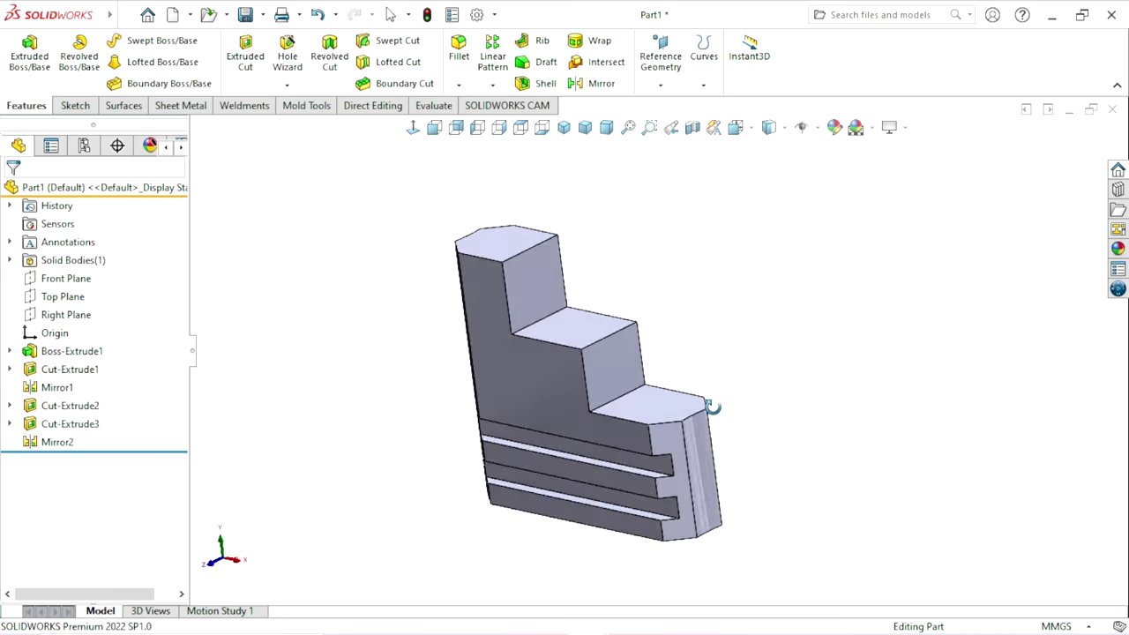
{"action": "key", "text": "ctrl+7"}
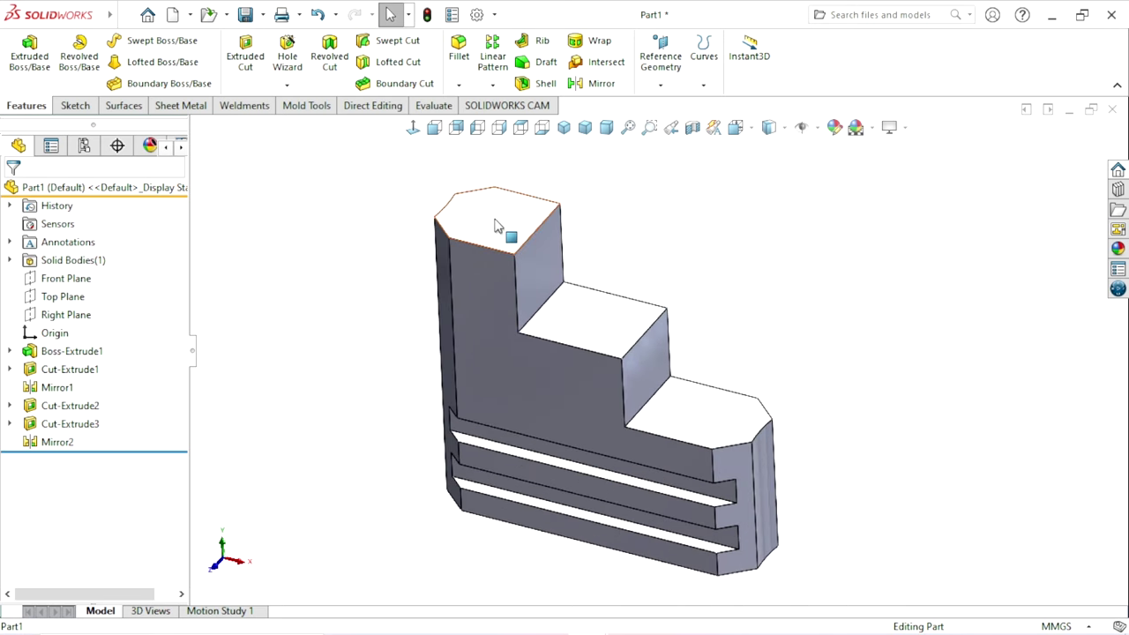
{"action": "left_click", "coordinate": [525, 216]}
Step: Start Sketch5 on the top face and draw a large circle
{"action": "left_click", "coordinate": [567, 169]}
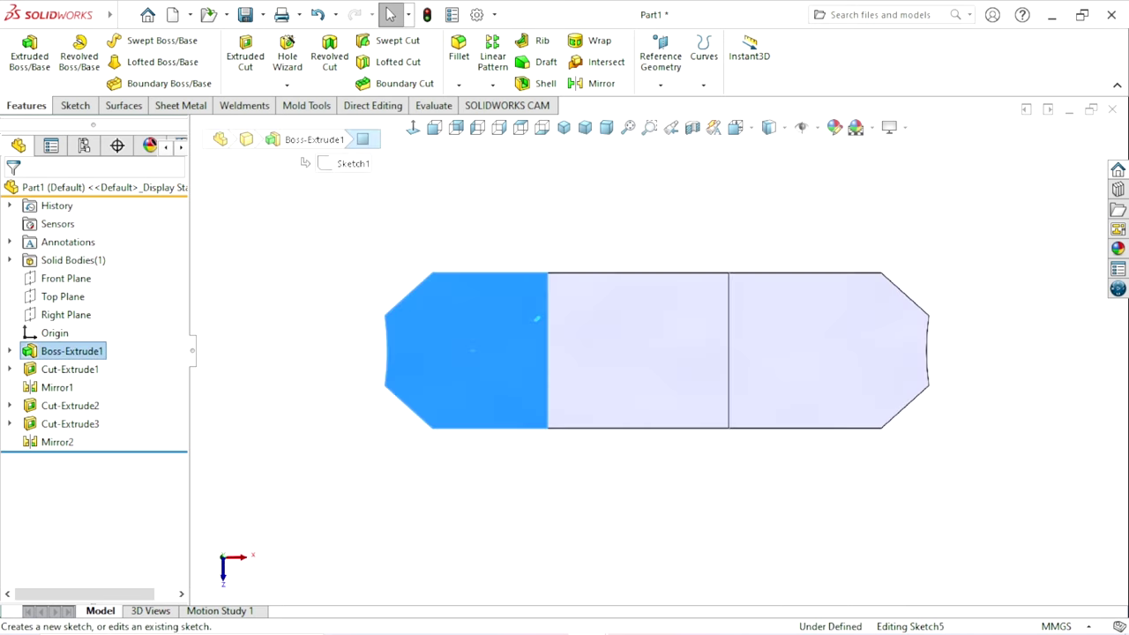
{"action": "left_click", "coordinate": [143, 41]}
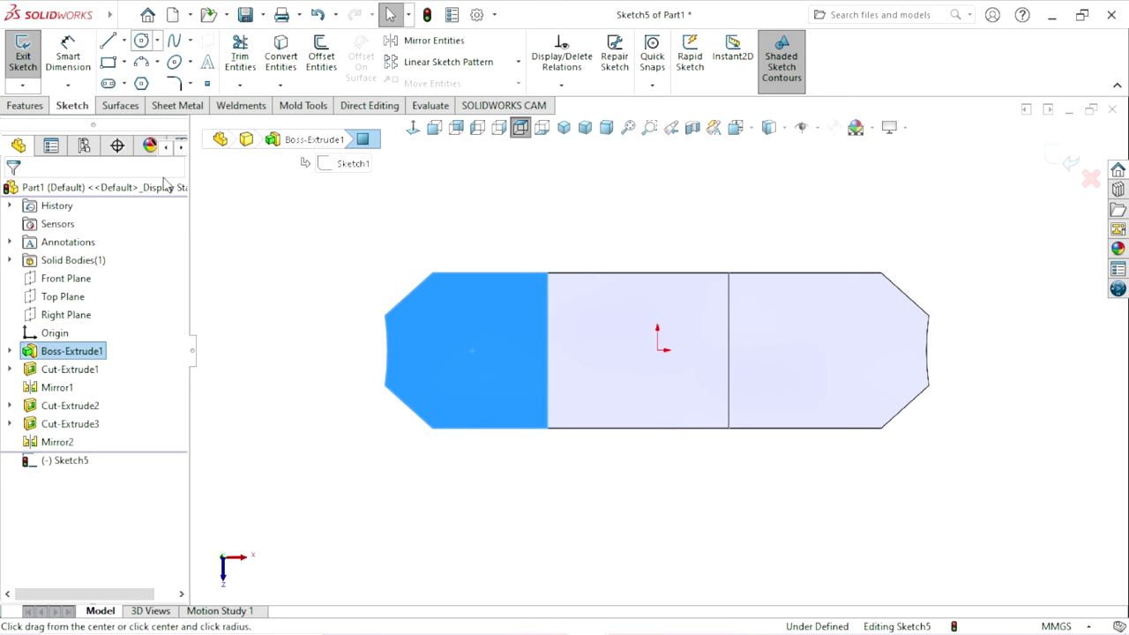
{"action": "left_click", "coordinate": [712, 351]}
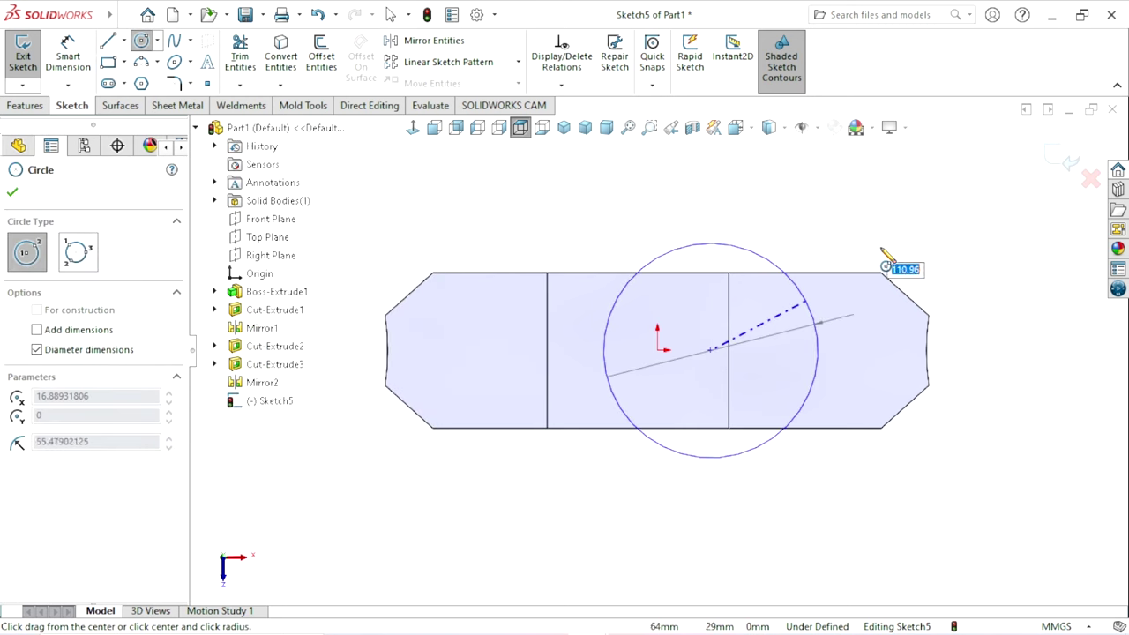
{"action": "left_click", "coordinate": [901, 256]}
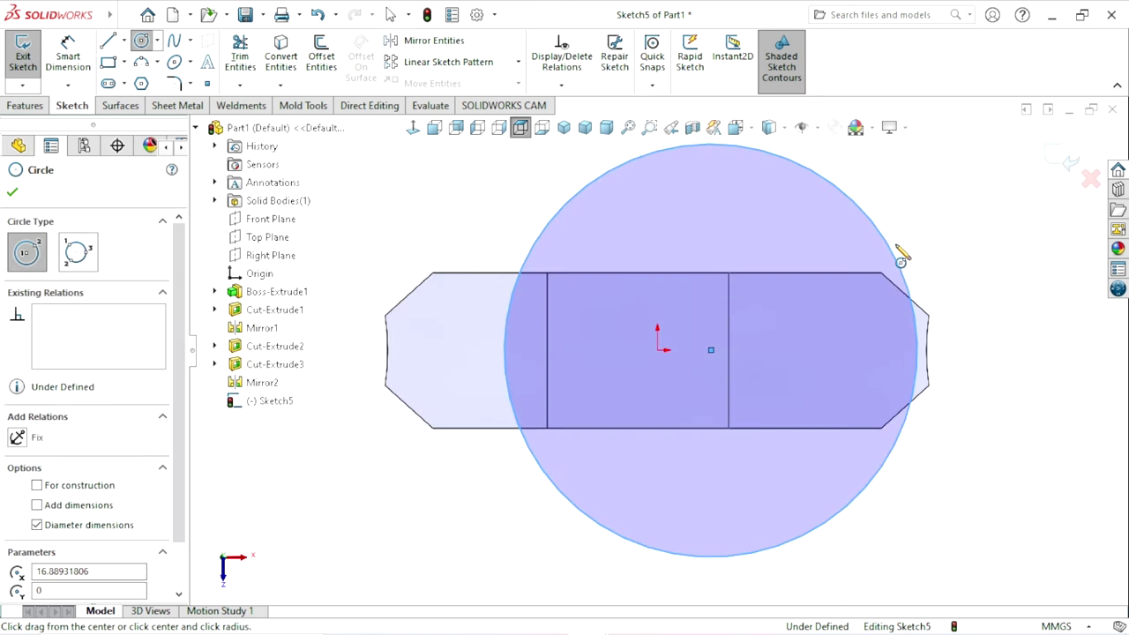
{"action": "right_click", "coordinate": [947, 253]}
{"action": "left_click", "coordinate": [948, 253]}
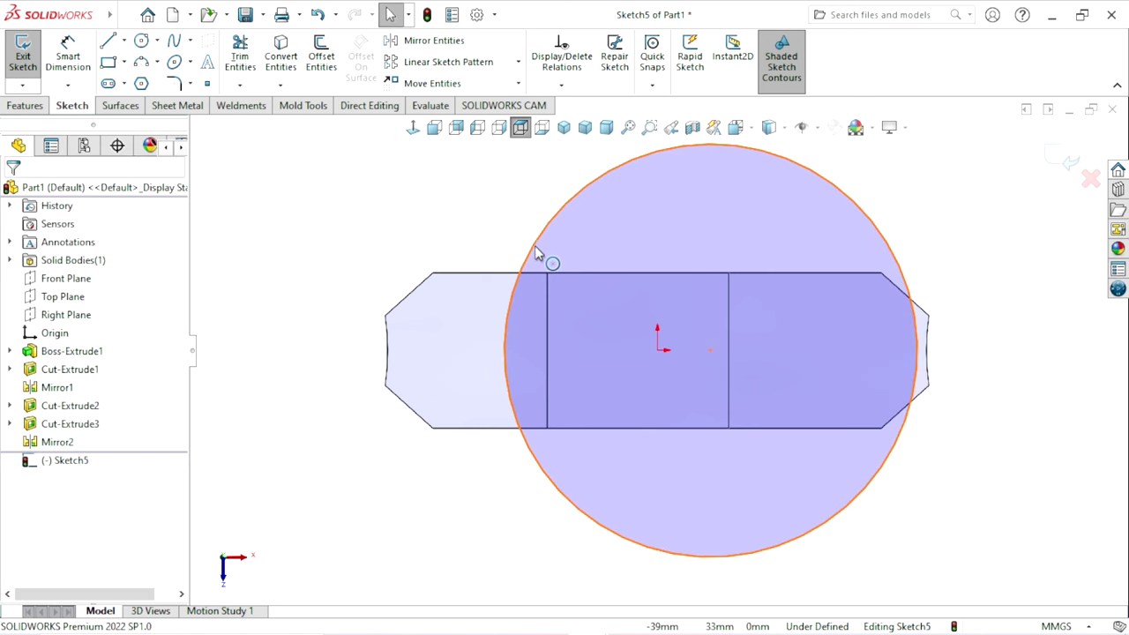
Step: Make the circle coincident with the top step's corner vertex
{"action": "left_click", "coordinate": [536, 250]}
{"action": "scroll", "coordinate": [575, 313], "scroll_direction": "down", "scroll_amount": 2}
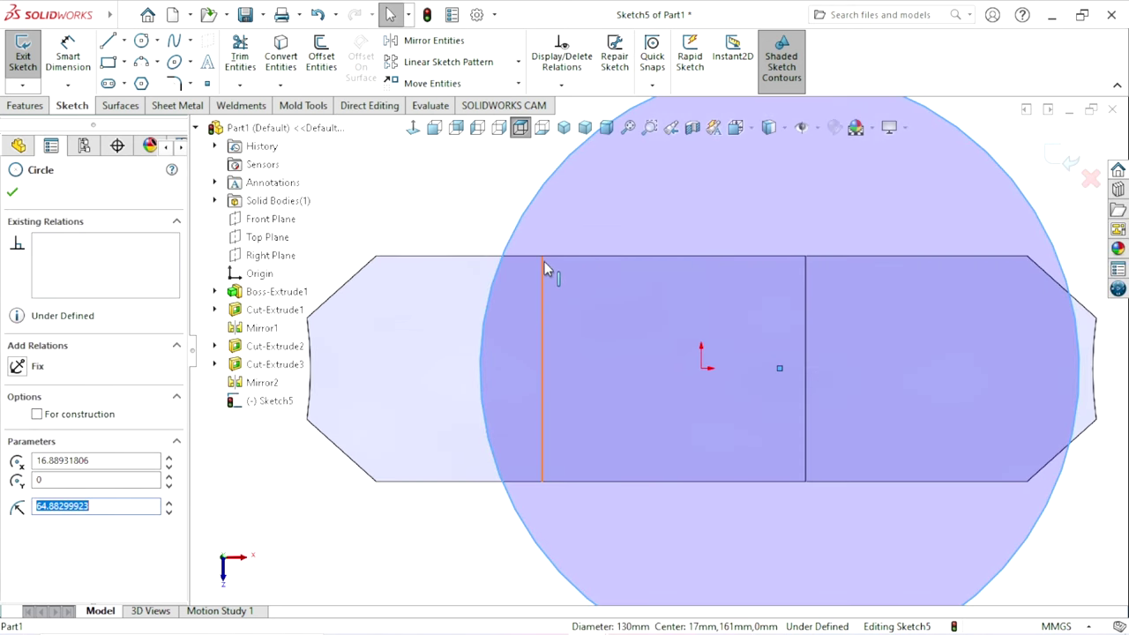
{"action": "scroll", "coordinate": [544, 260], "scroll_direction": "down", "scroll_amount": 1}
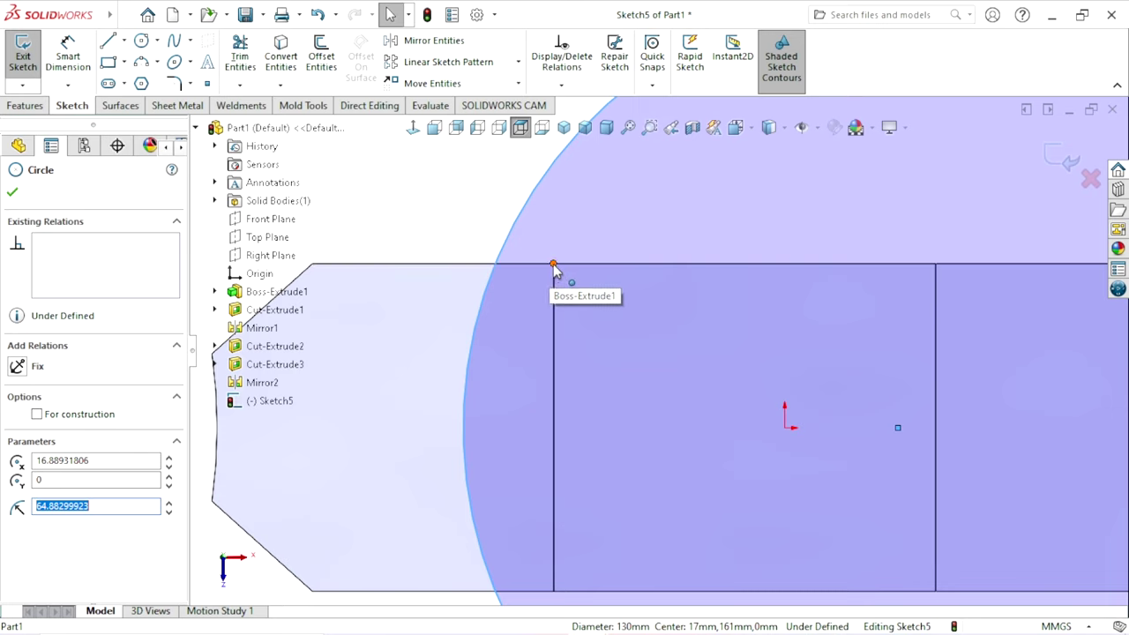
{"action": "left_click", "coordinate": [554, 265], "text": "ctrl"}
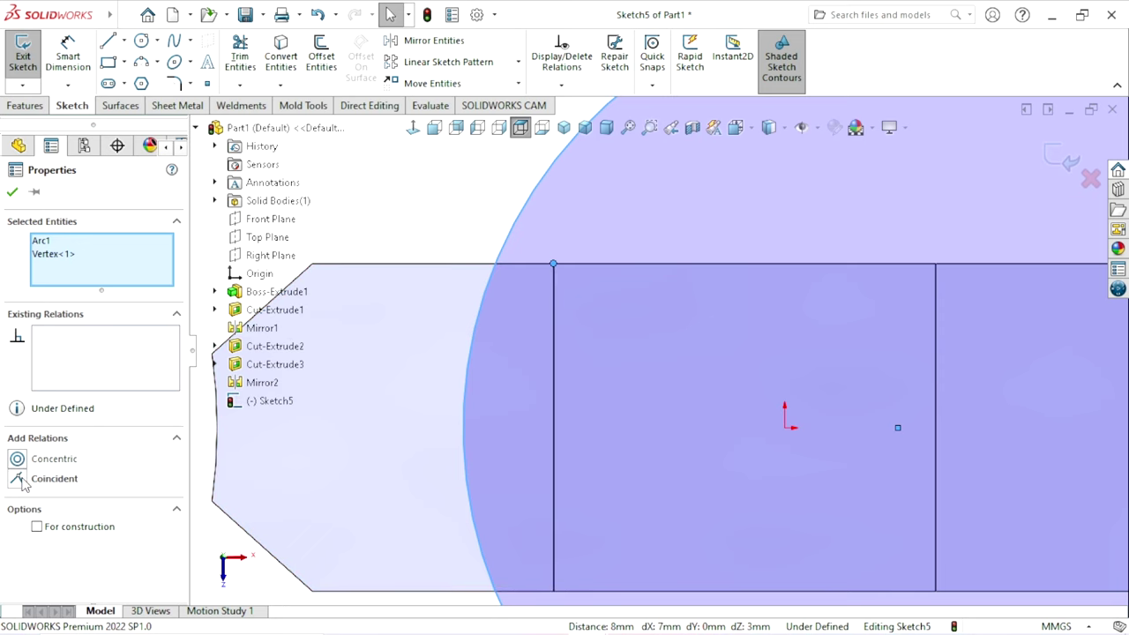
{"action": "left_click", "coordinate": [19, 479]}
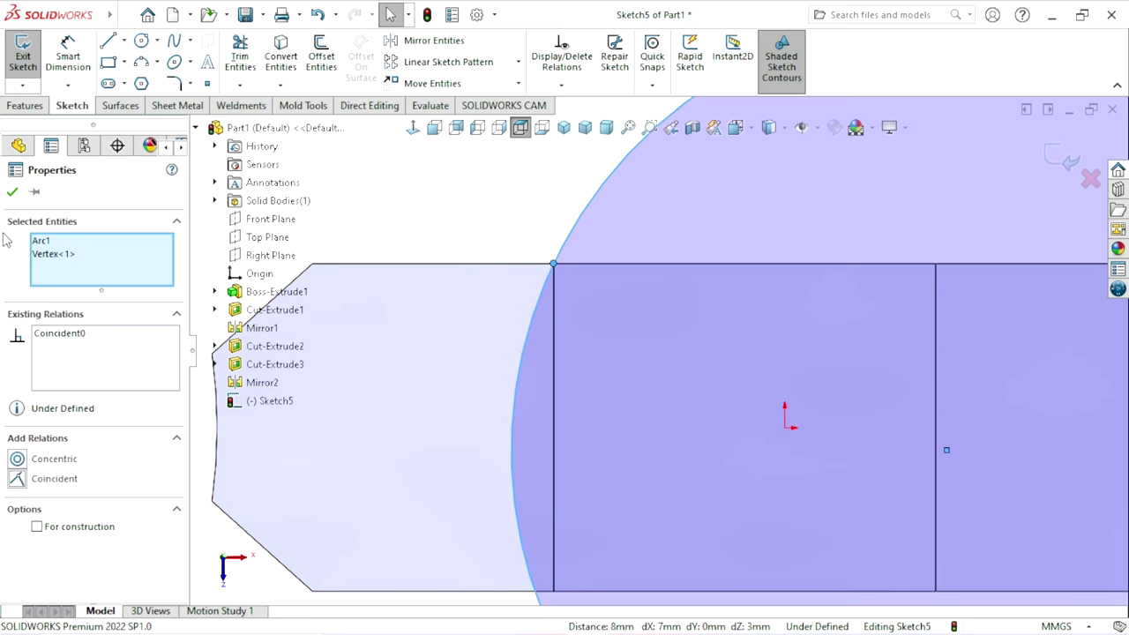
{"action": "left_click", "coordinate": [14, 193]}
{"action": "key", "text": "f"}
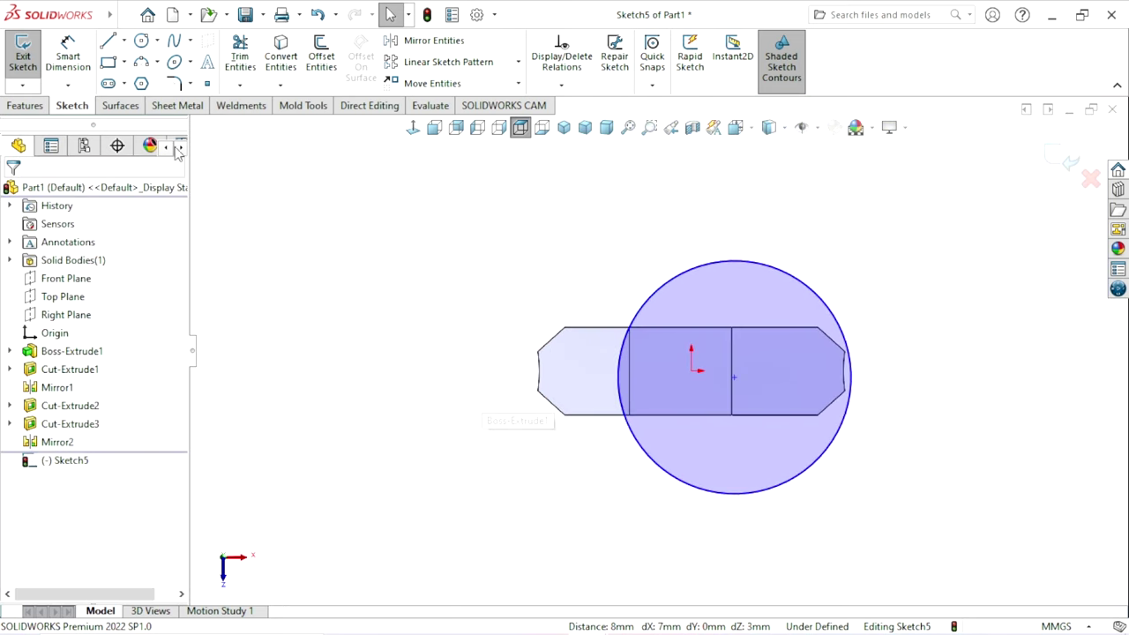
{"action": "left_click", "coordinate": [68, 58]}
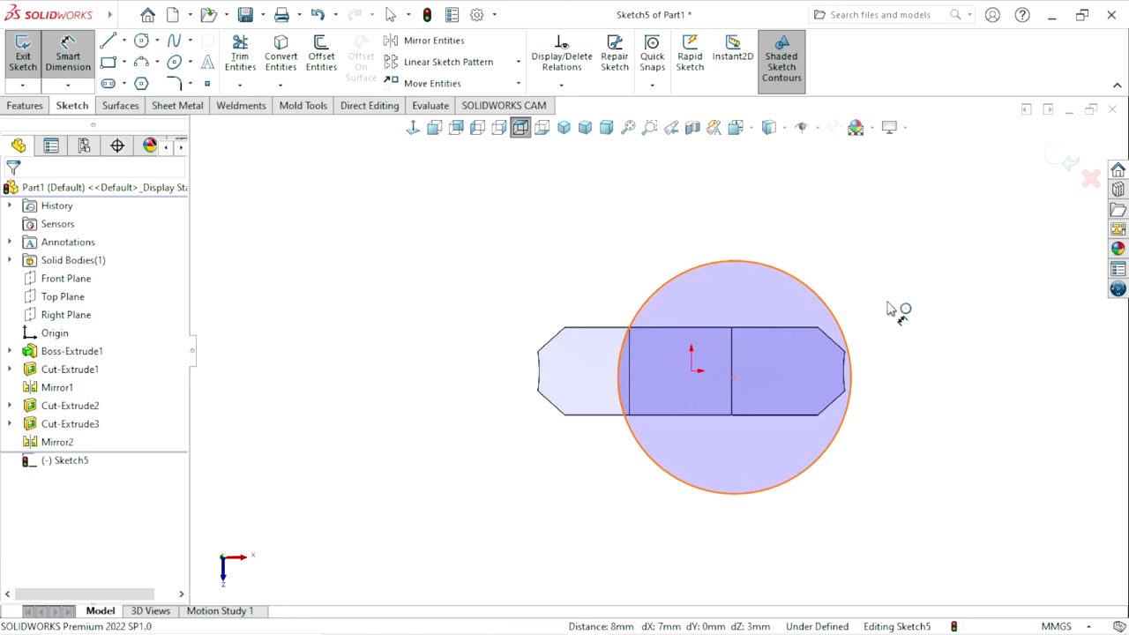
Step: Add a diameter dimension to the circle, entering 140 as its value
{"action": "left_click", "coordinate": [841, 331]}
{"action": "left_click", "coordinate": [904, 302]}
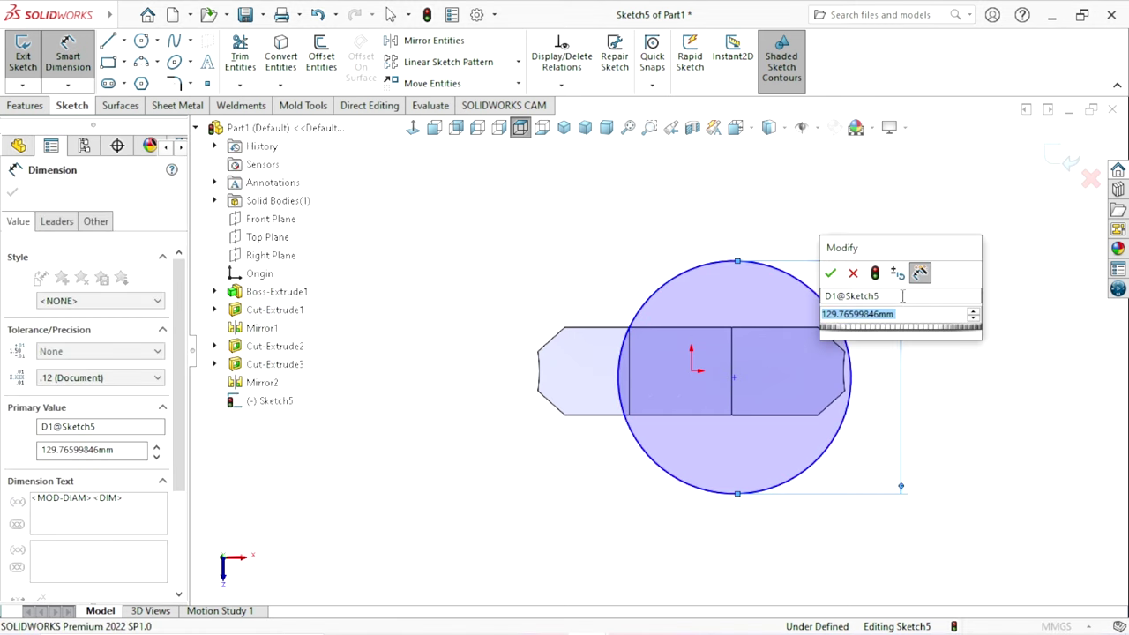
{"action": "type", "text": "140"}
{"action": "key", "text": "Return"}
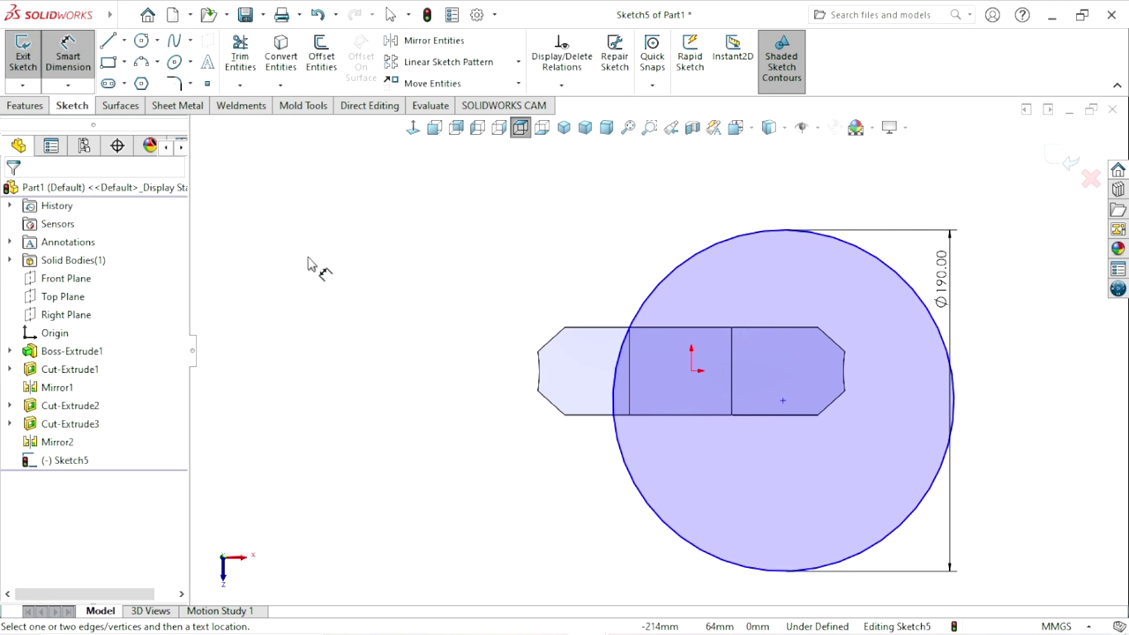
{"action": "key", "text": "Escape"}
Step: Place a point at the circle's centre and make it Horizontal with the origin
{"action": "scroll", "coordinate": [915, 374], "scroll_direction": "up", "scroll_amount": 4}
{"action": "scroll", "coordinate": [953, 381], "scroll_direction": "down", "scroll_amount": 1}
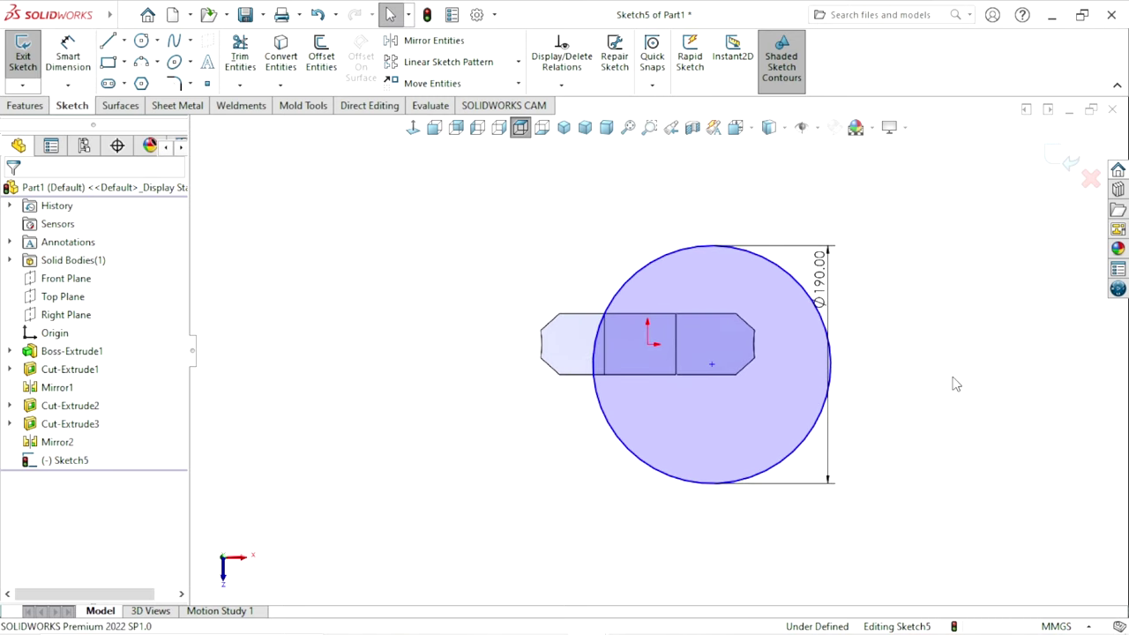
{"action": "scroll", "coordinate": [645, 355], "scroll_direction": "down", "scroll_amount": 2}
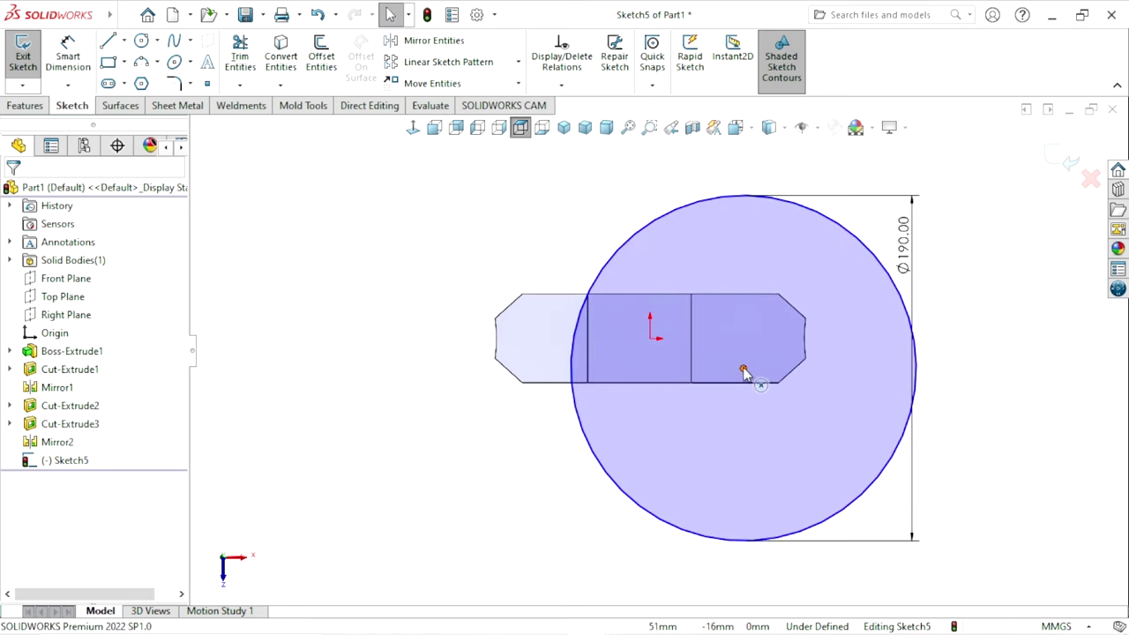
{"action": "left_click", "coordinate": [742, 369]}
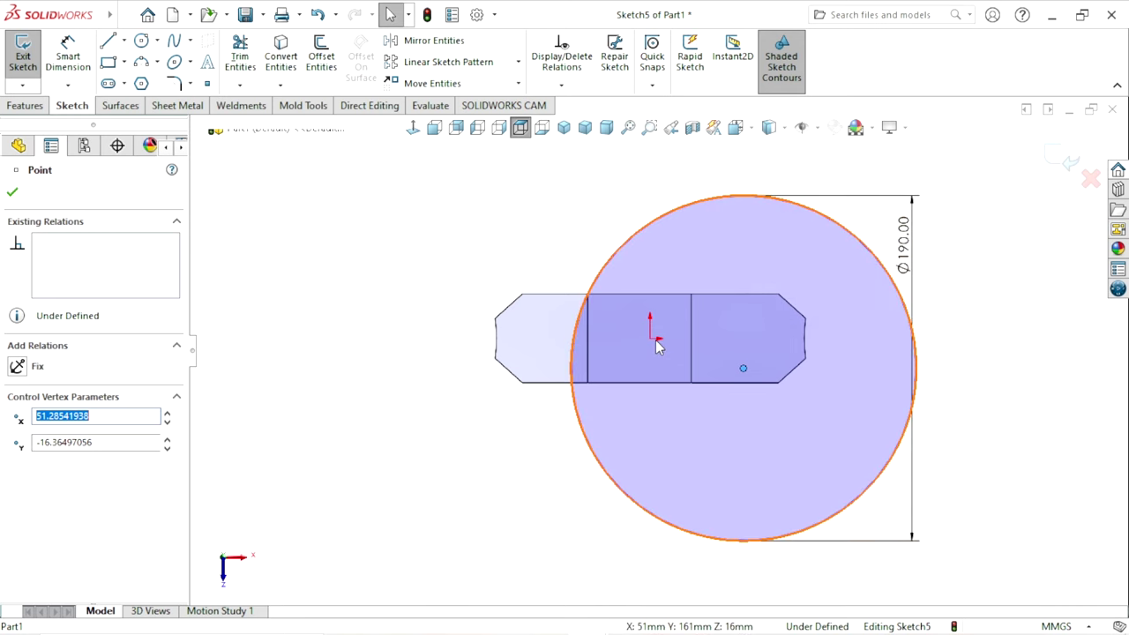
{"action": "key", "text": "Escape"}
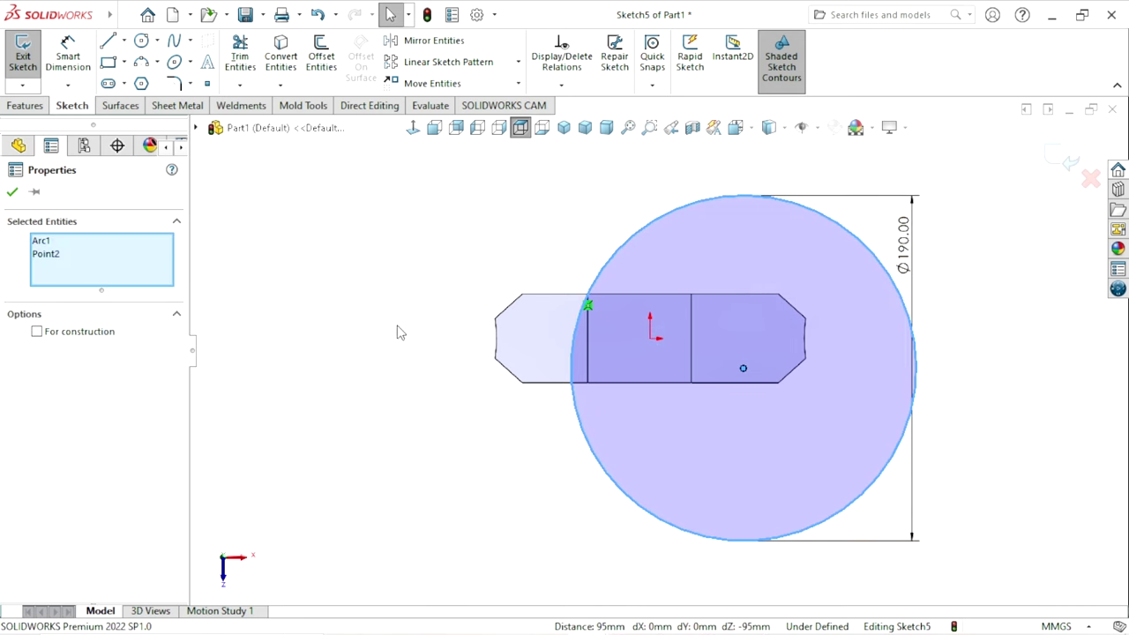
{"action": "key", "text": "Escape"}
{"action": "left_click", "coordinate": [744, 368]}
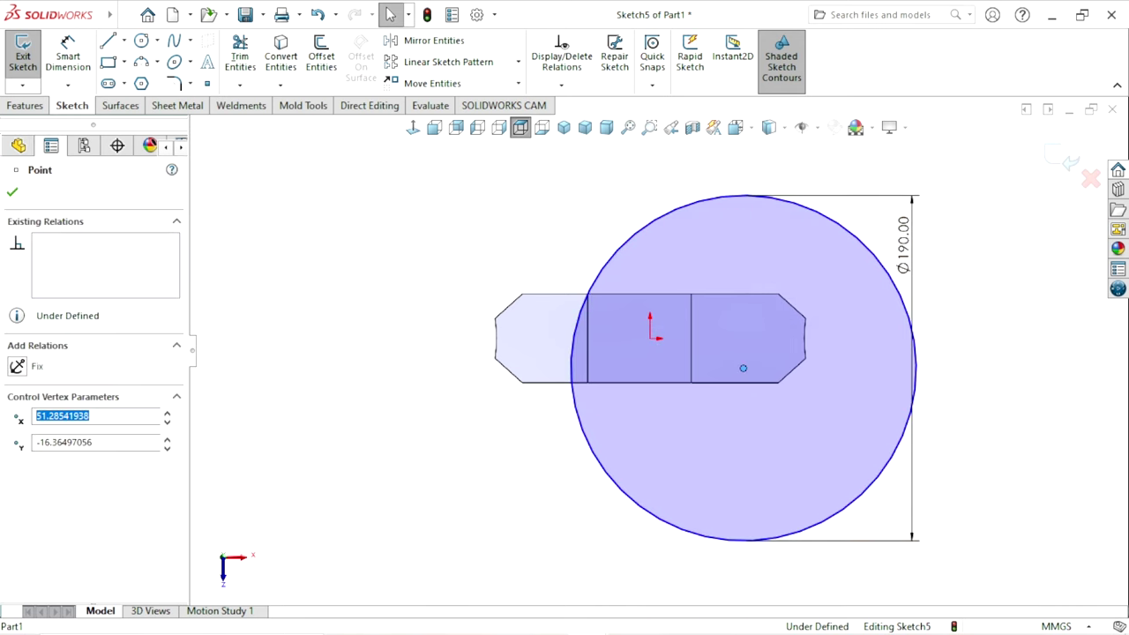
{"action": "left_click", "coordinate": [651, 339], "text": "ctrl"}
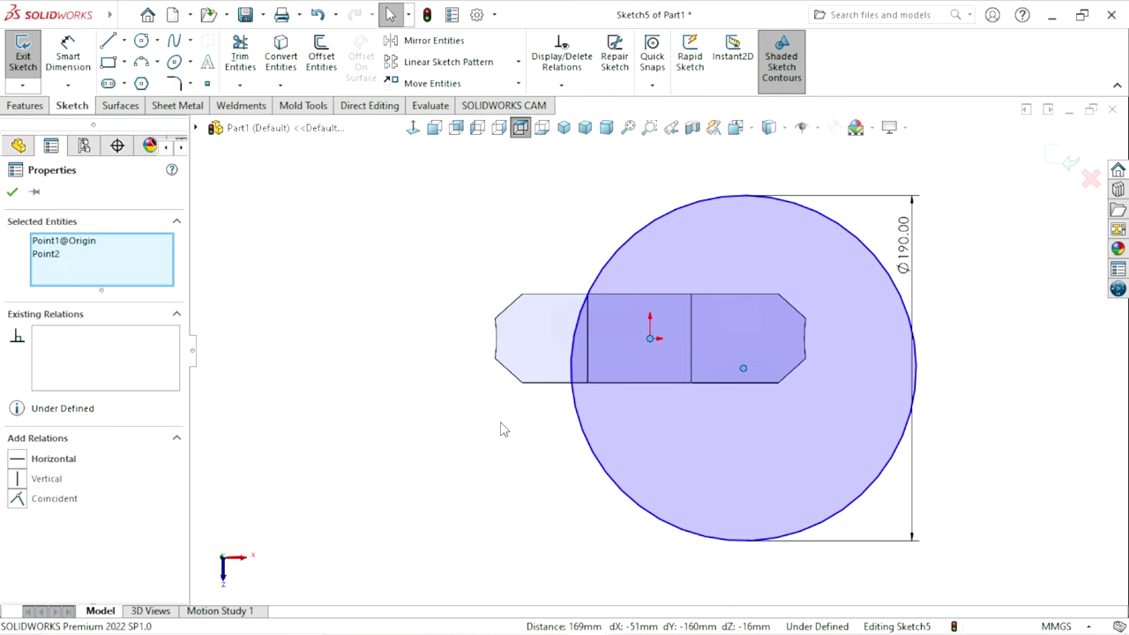
{"action": "left_click", "coordinate": [17, 465]}
{"action": "left_click", "coordinate": [12, 191]}
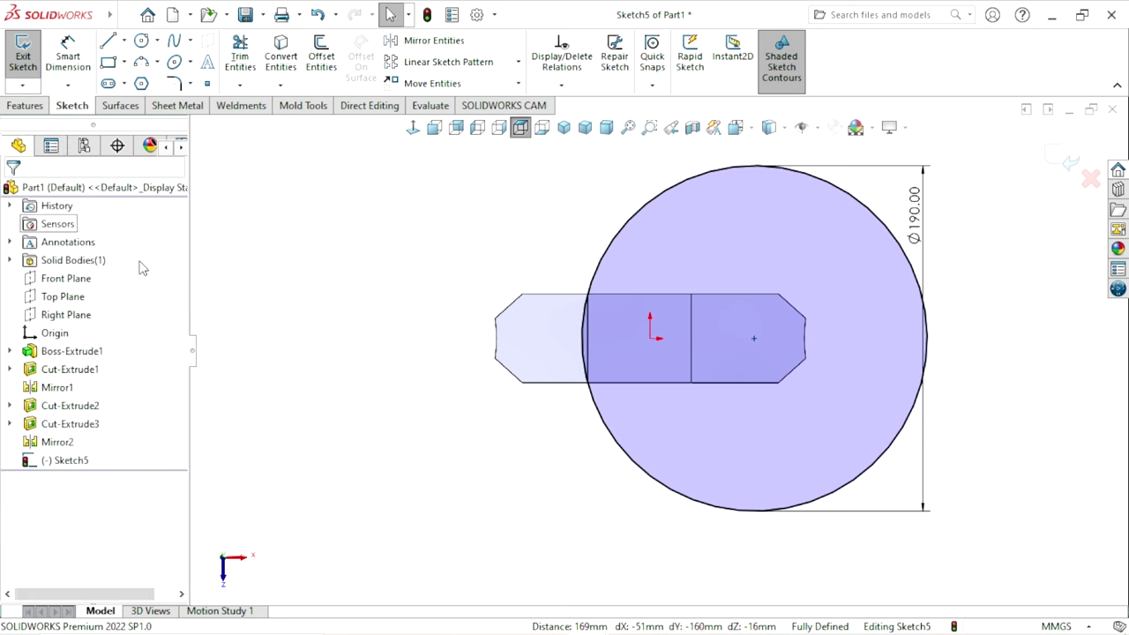
{"action": "scroll", "coordinate": [373, 403], "scroll_direction": "up", "scroll_amount": 2}
Step: Cut the Ø190 circle Up To Surface at the middle step face, creating Cut-Extrude4
{"action": "left_click", "coordinate": [31, 106]}
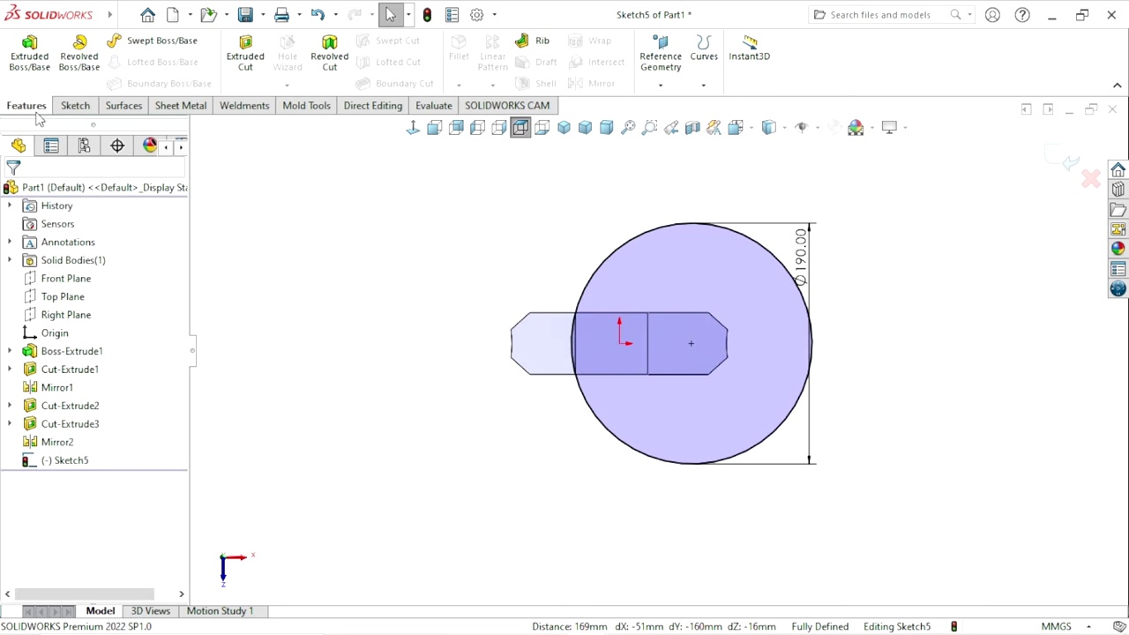
{"action": "left_click", "coordinate": [246, 62]}
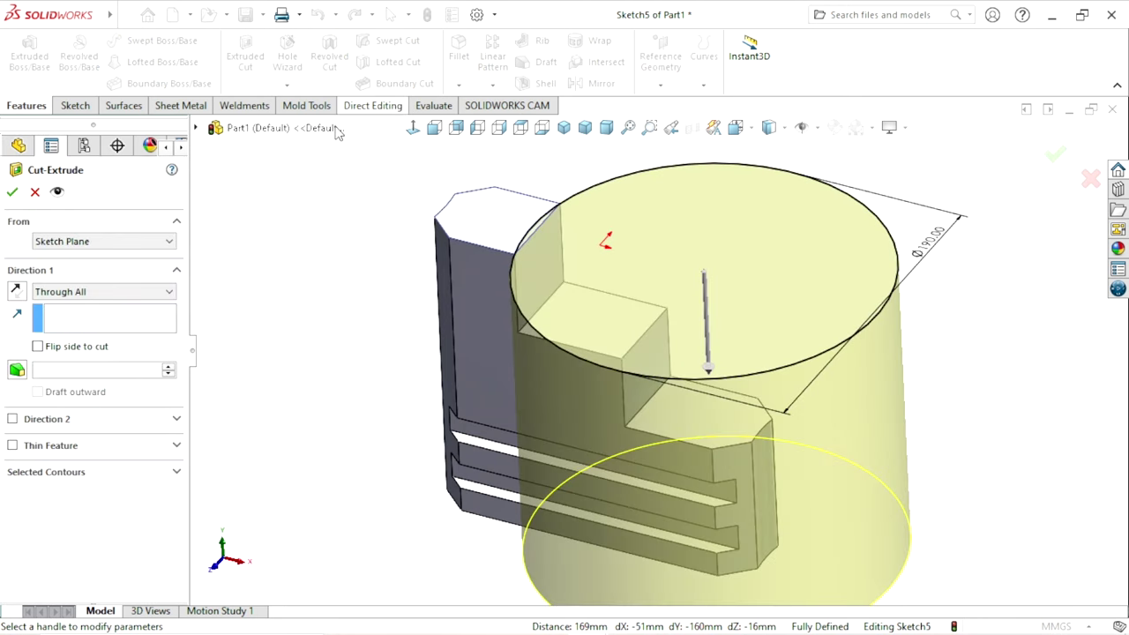
{"action": "left_click", "coordinate": [113, 293]}
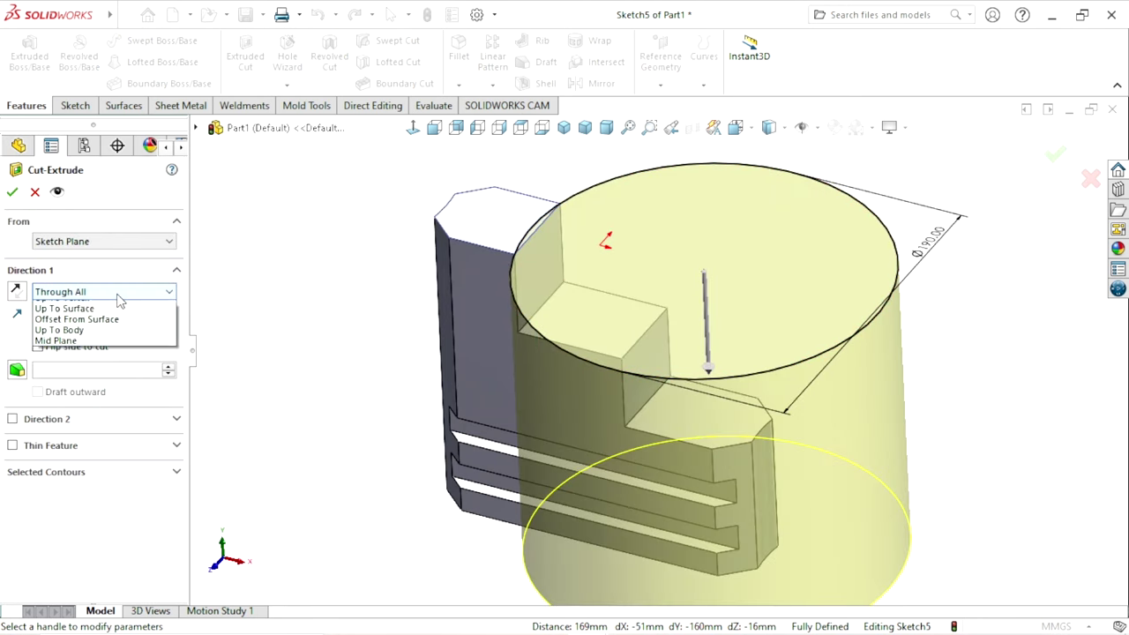
{"action": "left_click", "coordinate": [93, 361]}
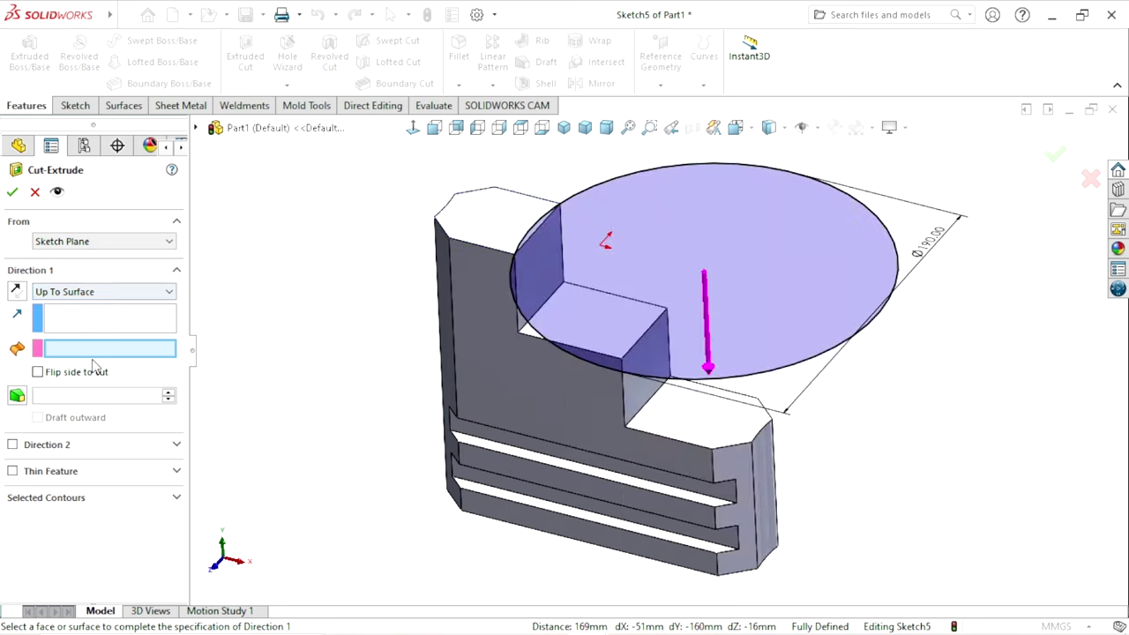
{"action": "scroll", "coordinate": [633, 414], "scroll_direction": "down", "scroll_amount": 2}
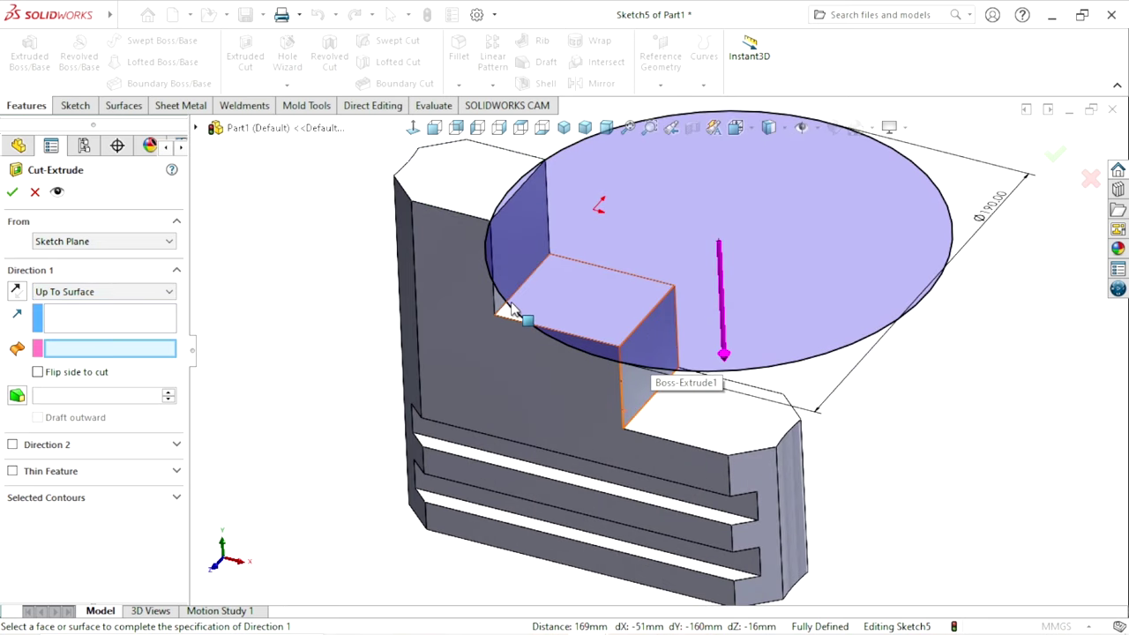
{"action": "left_click", "coordinate": [599, 319]}
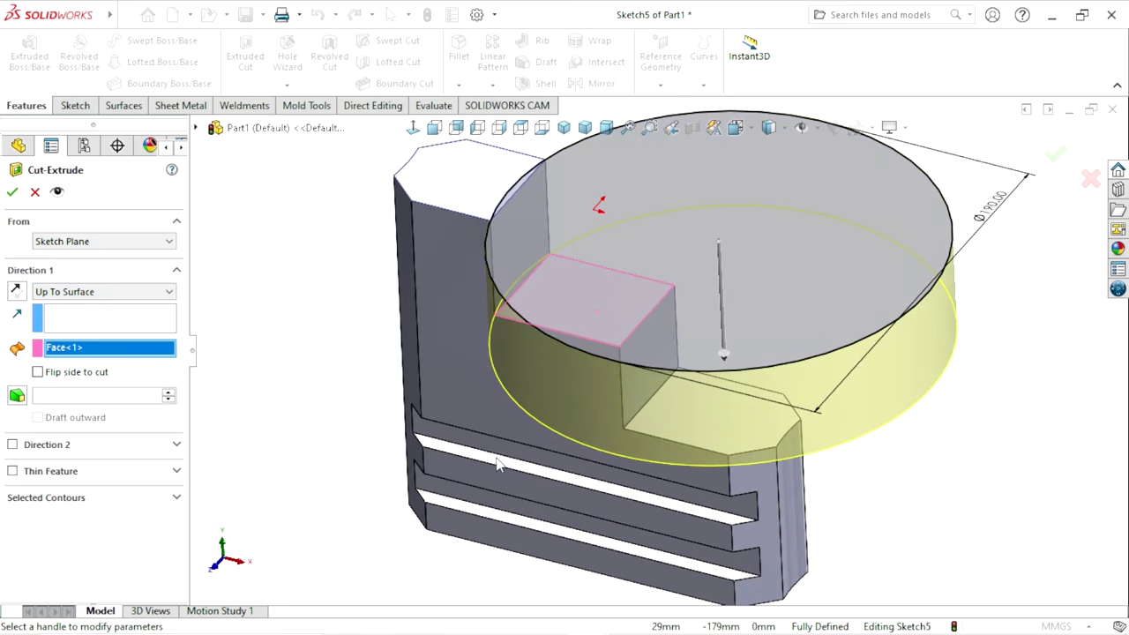
{"action": "mouse_move", "coordinate": [497, 465]}
{"action": "middle_mouse_down"}
{"action": "mouse_move", "coordinate": [512, 328]}
{"action": "mouse_move", "coordinate": [511, 383]}
{"action": "middle_mouse_up"}
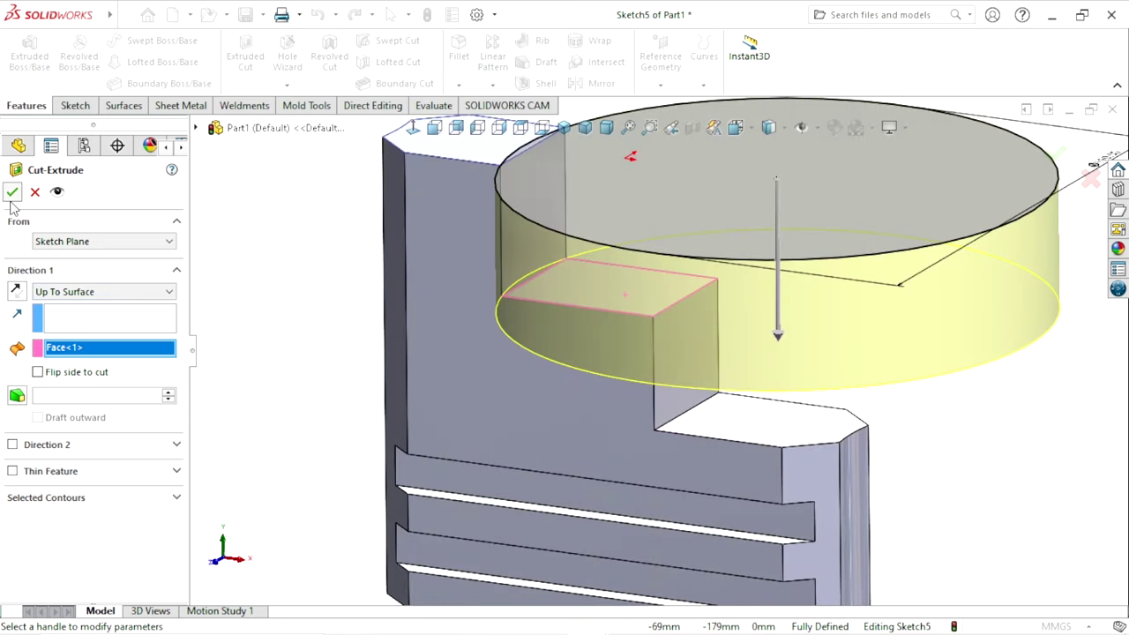
{"action": "left_click", "coordinate": [13, 193]}
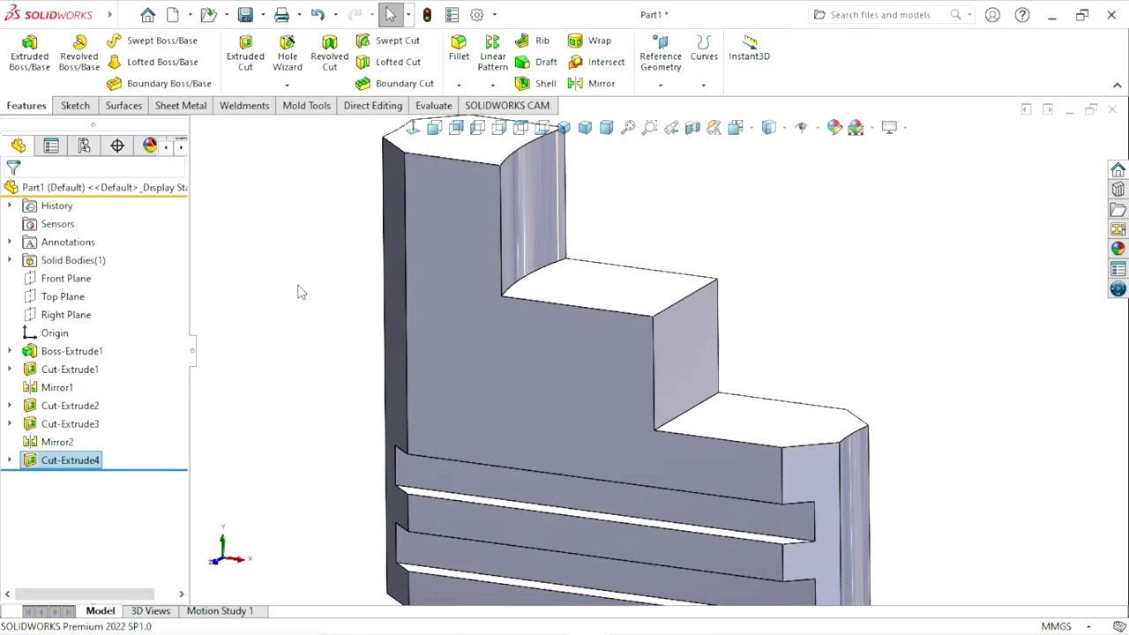
Step: Orbit the model and select the middle step's top face for sketching
{"action": "scroll", "coordinate": [581, 349], "scroll_direction": "up", "scroll_amount": 3}
{"action": "mouse_move", "coordinate": [580, 349]}
{"action": "middle_mouse_down"}
{"action": "mouse_move", "coordinate": [738, 379]}
{"action": "mouse_move", "coordinate": [656, 461]}
{"action": "mouse_move", "coordinate": [731, 468]}
{"action": "middle_mouse_up"}
{"action": "left_click", "coordinate": [647, 366]}
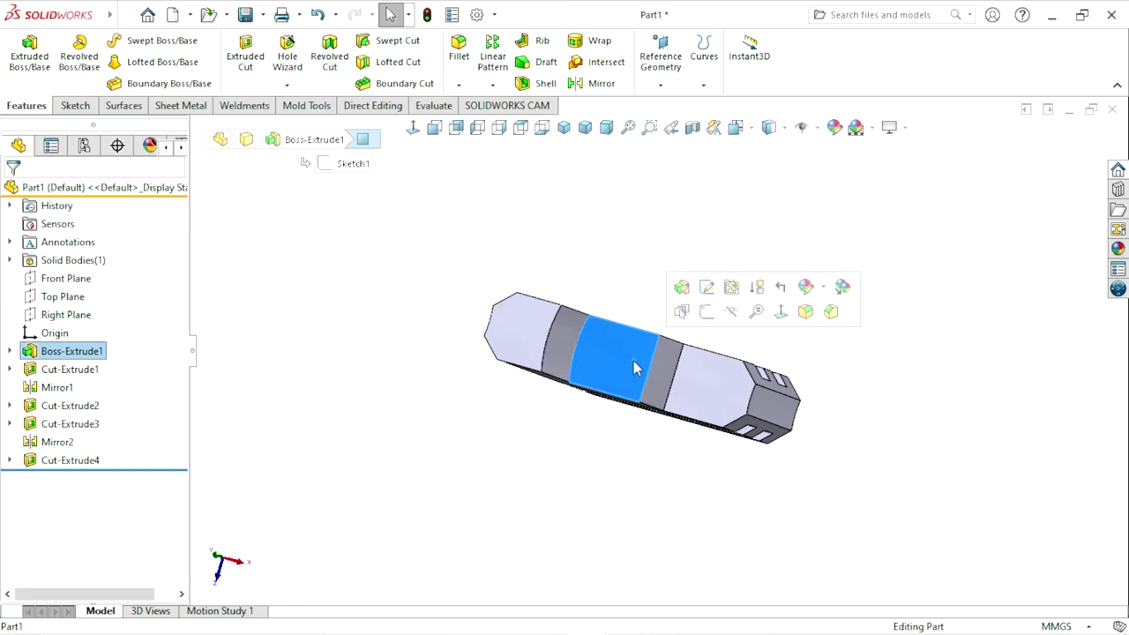
{"action": "left_click", "coordinate": [830, 491]}
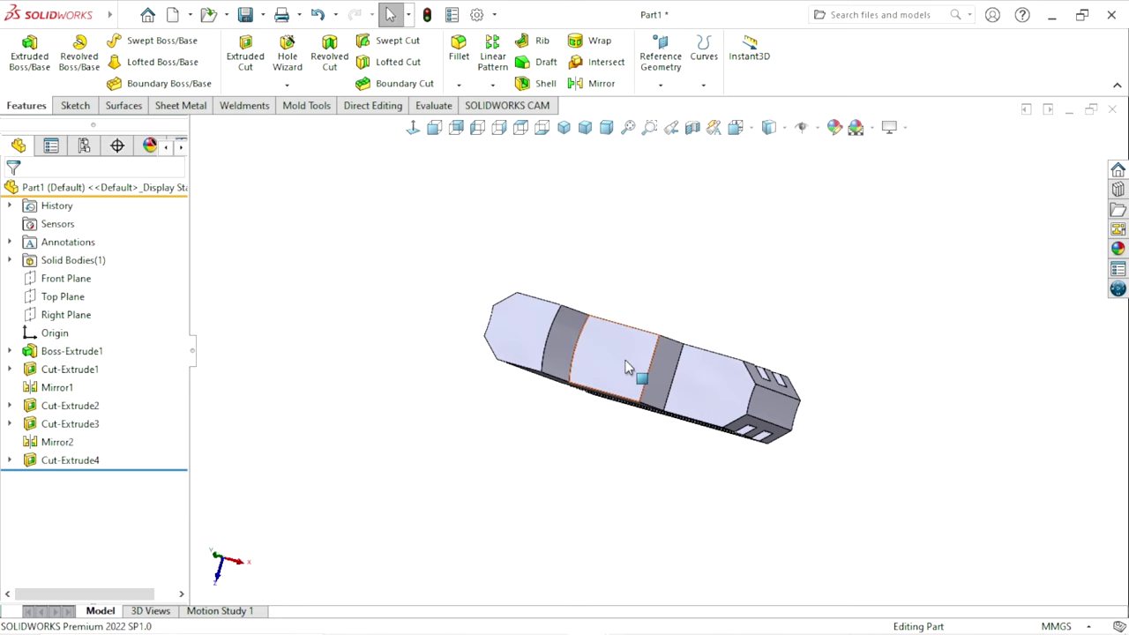
{"action": "left_click", "coordinate": [630, 371]}
{"action": "middle_click_drag", "start_coordinate": [677, 506], "coordinate": [640, 337]}
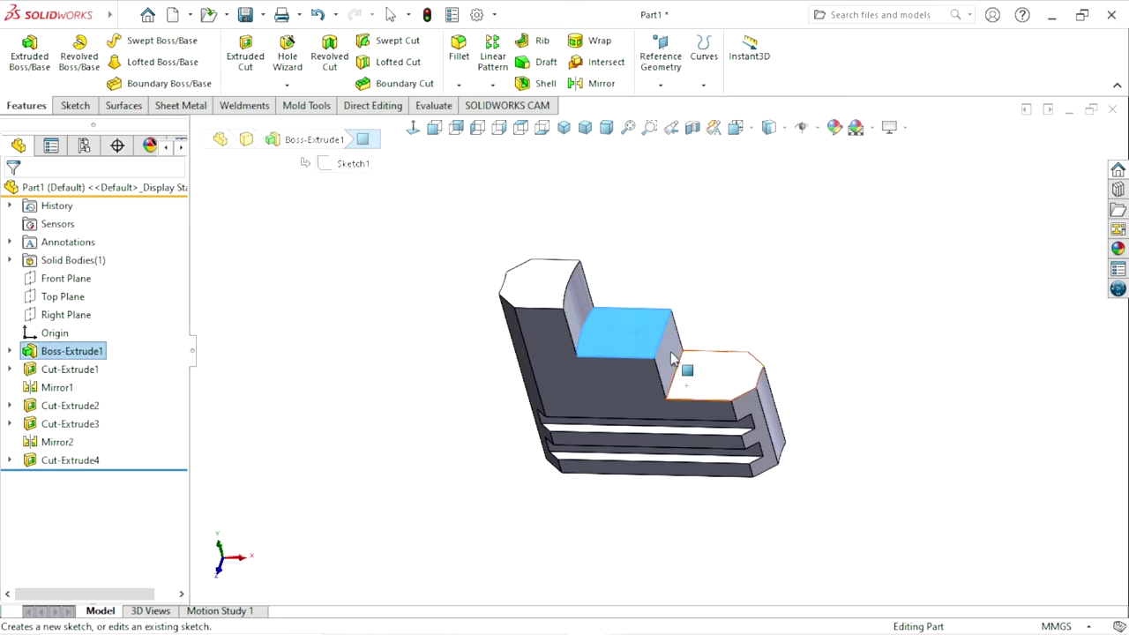
{"action": "left_click", "coordinate": [799, 293]}
{"action": "mouse_move", "coordinate": [800, 294]}
{"action": "middle_mouse_down"}
{"action": "mouse_move", "coordinate": [606, 373]}
{"action": "mouse_move", "coordinate": [643, 339]}
{"action": "middle_mouse_up"}
{"action": "scroll", "coordinate": [643, 338], "scroll_direction": "down", "scroll_amount": 3}
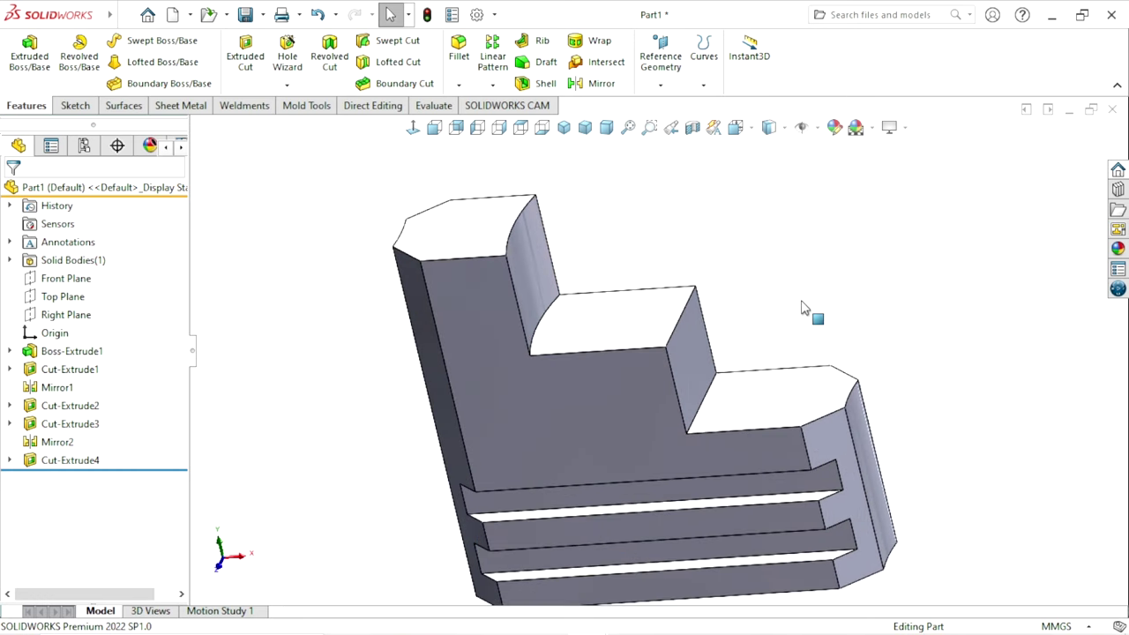
{"action": "left_click", "coordinate": [625, 320]}
Step: Start Sketch6 on the middle step face and draw a circle right of the origin
{"action": "left_click", "coordinate": [689, 267]}
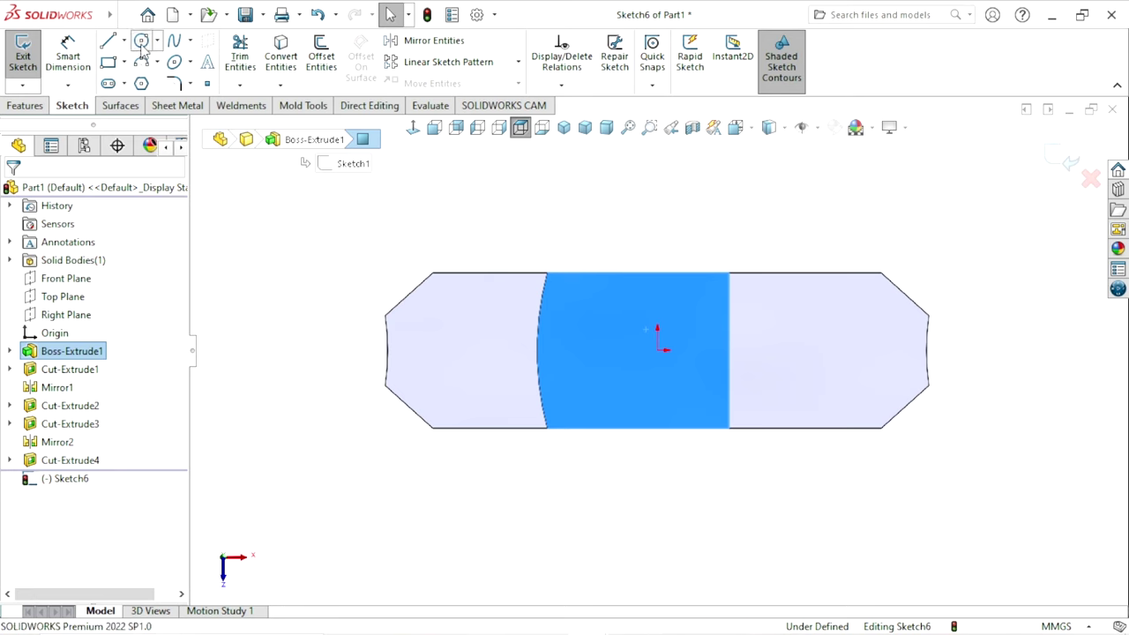
{"action": "left_click", "coordinate": [141, 40]}
{"action": "left_click", "coordinate": [820, 351]}
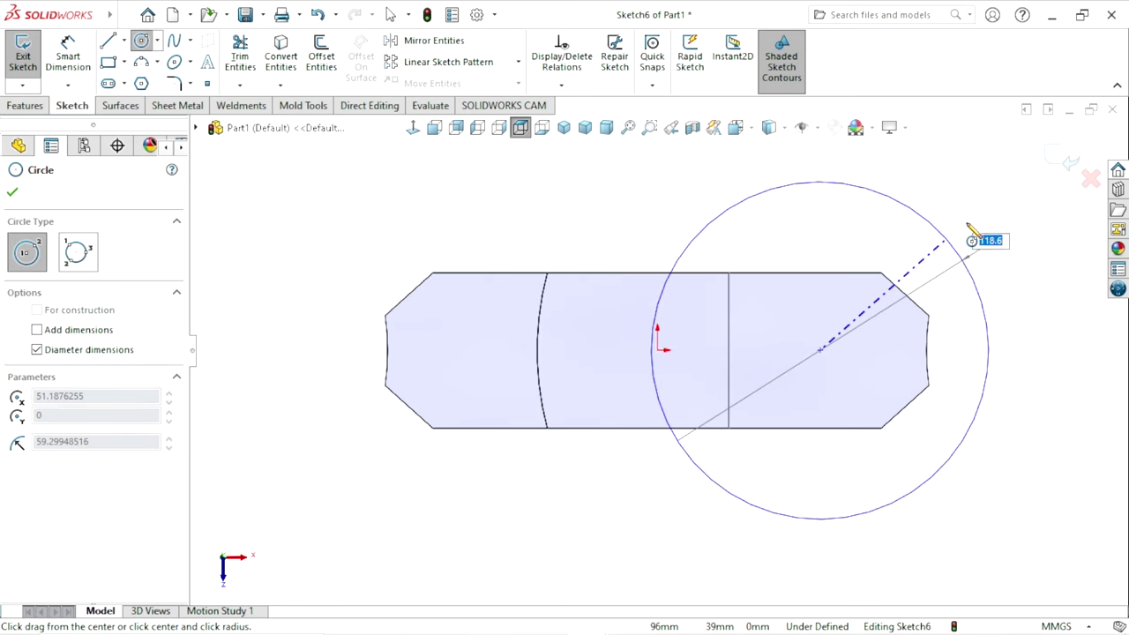
{"action": "left_click", "coordinate": [993, 247]}
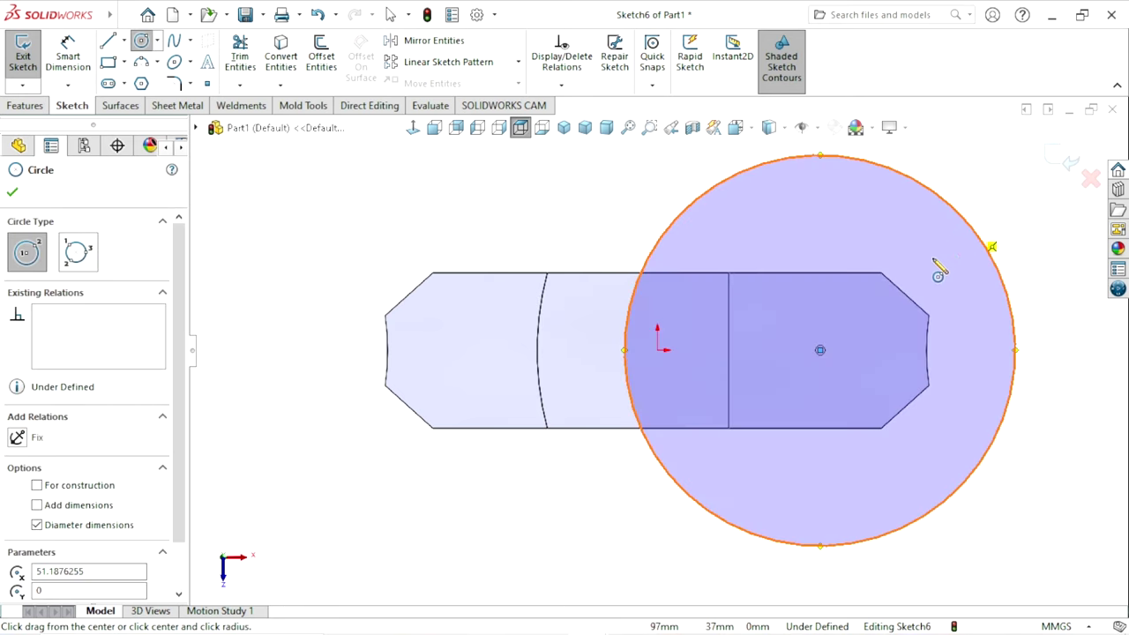
{"action": "right_click", "coordinate": [461, 222]}
{"action": "left_click", "coordinate": [479, 227]}
Step: Dimension the circle's diameter to 190 mm
{"action": "left_click", "coordinate": [57, 70]}
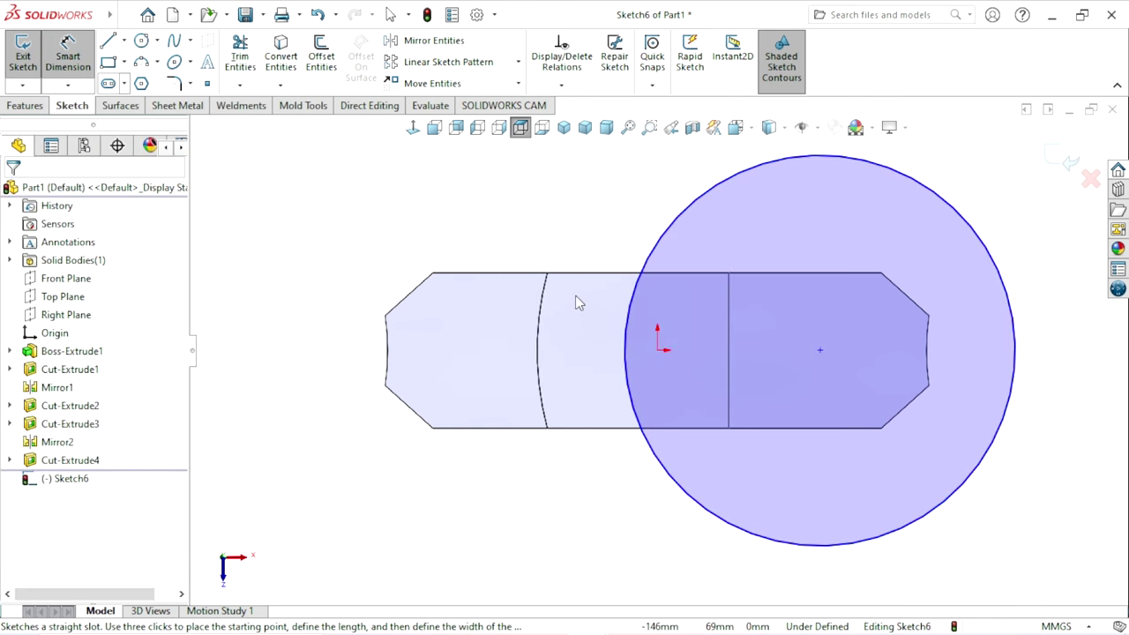
{"action": "scroll", "coordinate": [635, 327], "scroll_direction": "up", "scroll_amount": 4}
{"action": "scroll", "coordinate": [799, 353], "scroll_direction": "down", "scroll_amount": 2}
{"action": "scroll", "coordinate": [759, 331], "scroll_direction": "down", "scroll_amount": 1}
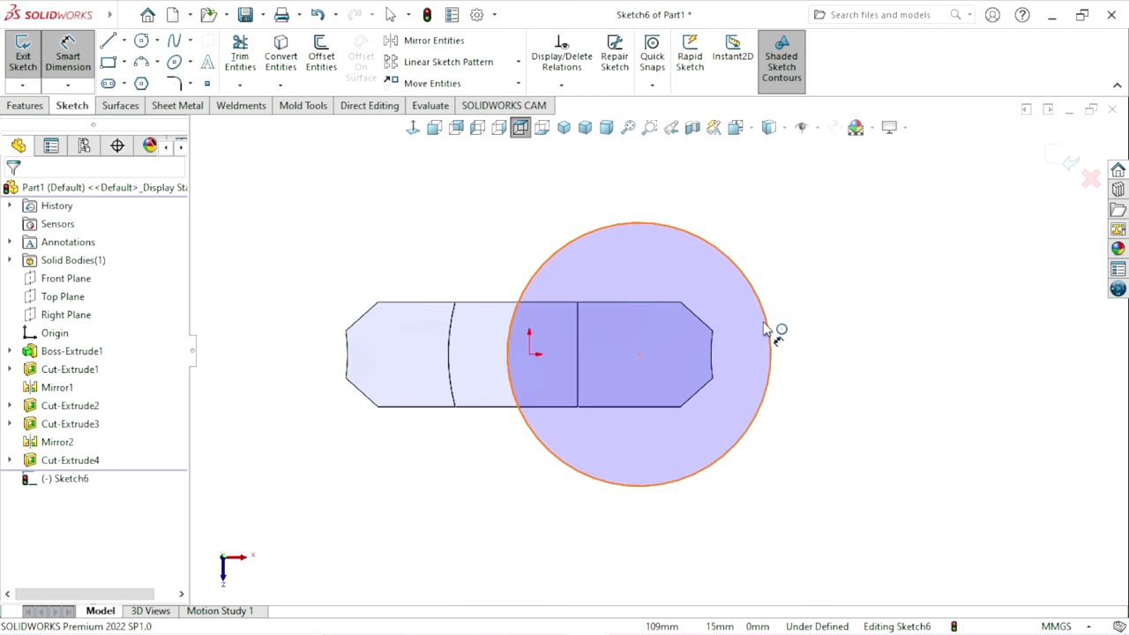
{"action": "left_click", "coordinate": [766, 329]}
{"action": "left_click", "coordinate": [847, 331]}
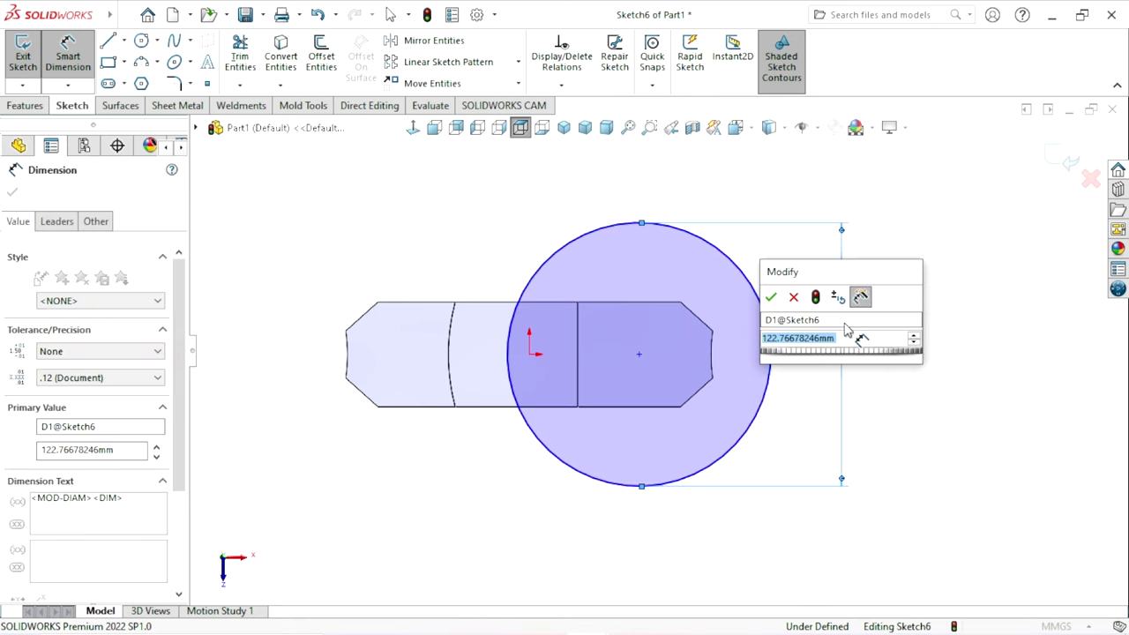
{"action": "type", "text": "190"}
{"action": "key", "text": "Return"}
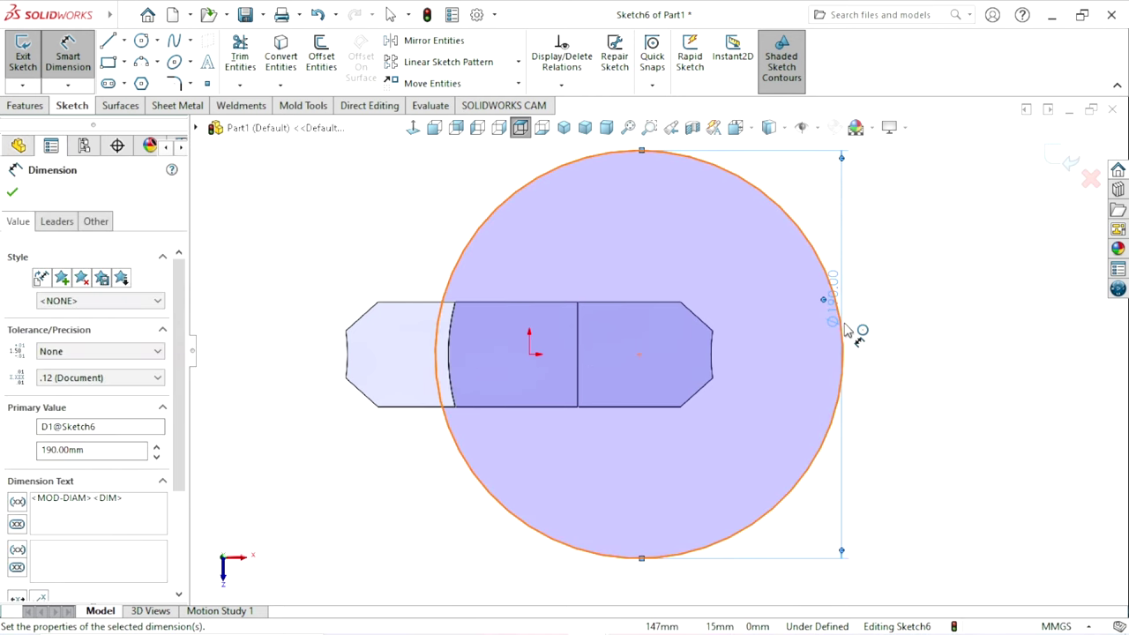
{"action": "left_click", "coordinate": [13, 194]}
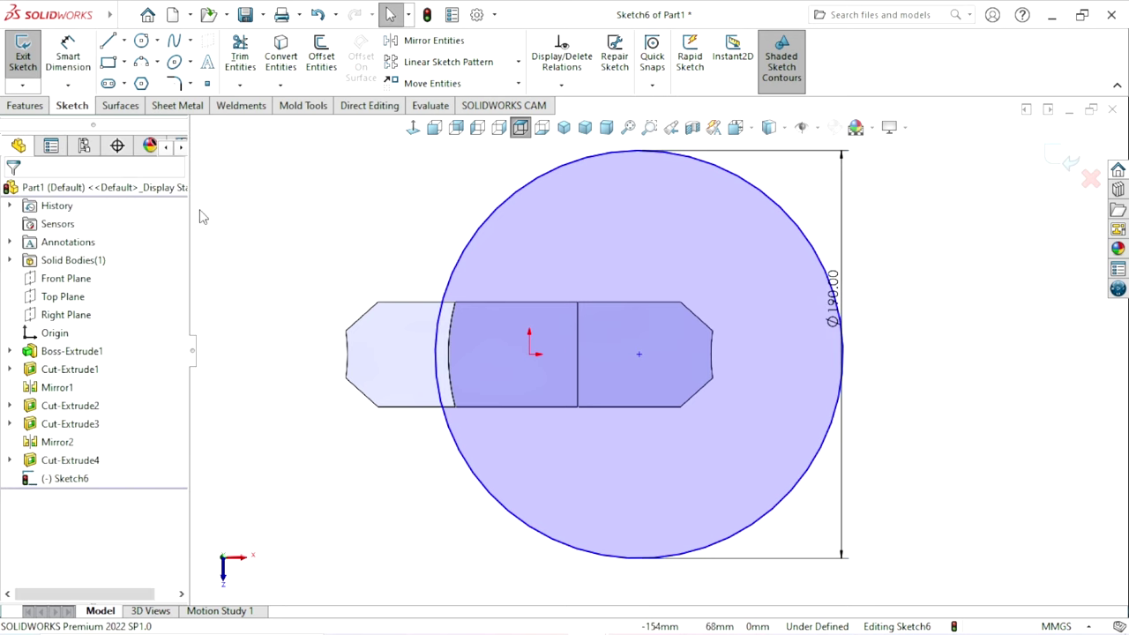
Step: Make the circle's centre Horizontal with the sketch origin
{"action": "left_click", "coordinate": [530, 355]}
{"action": "left_click", "coordinate": [639, 354], "text": "ctrl"}
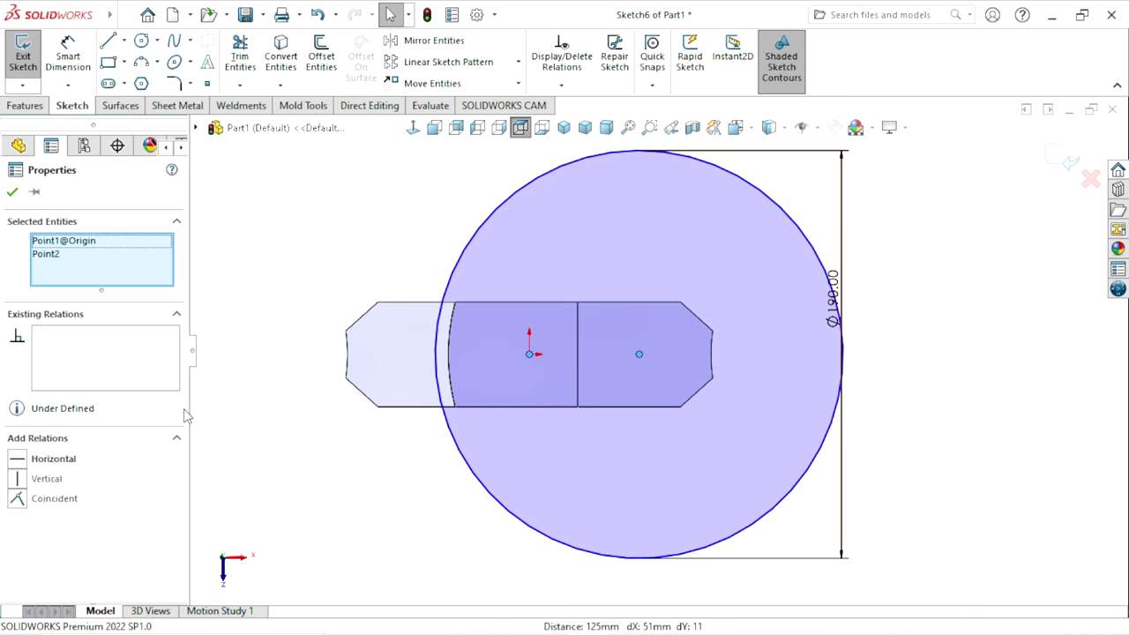
{"action": "left_click", "coordinate": [19, 461]}
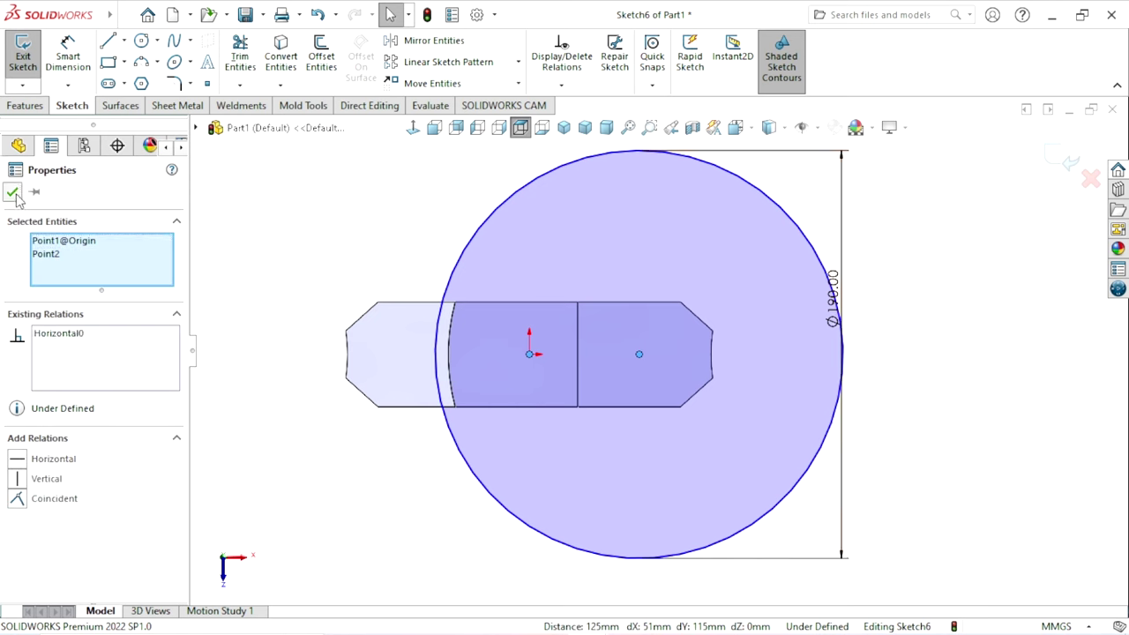
{"action": "left_click", "coordinate": [12, 192]}
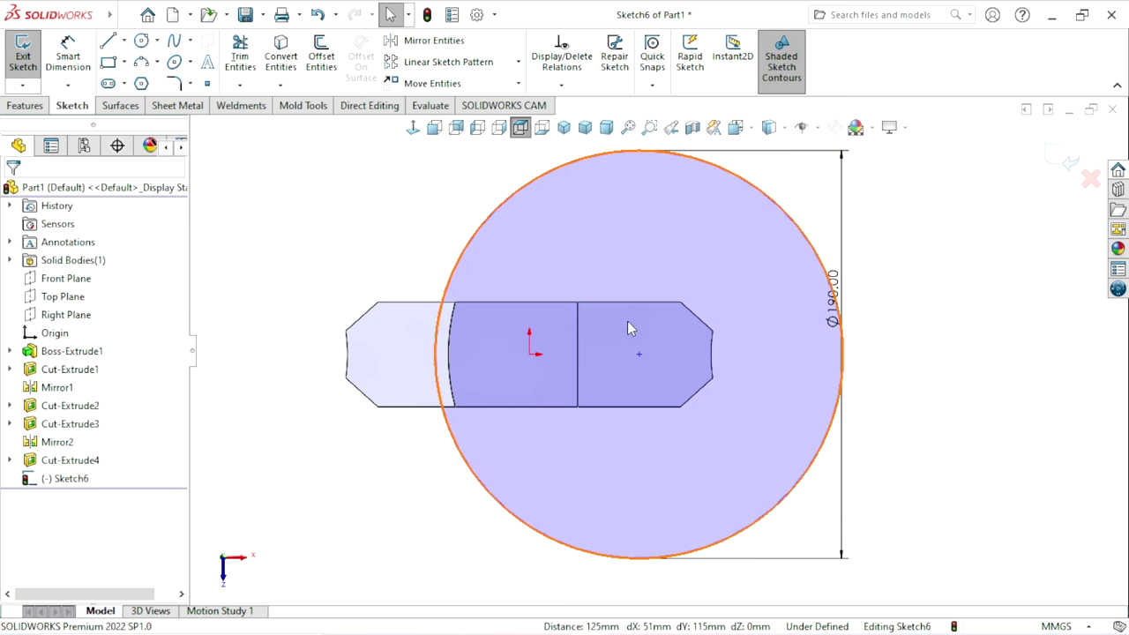
Step: Make the circle Coincident with the middle step's corner point, fully defining Sketch6
{"action": "left_click", "coordinate": [453, 289]}
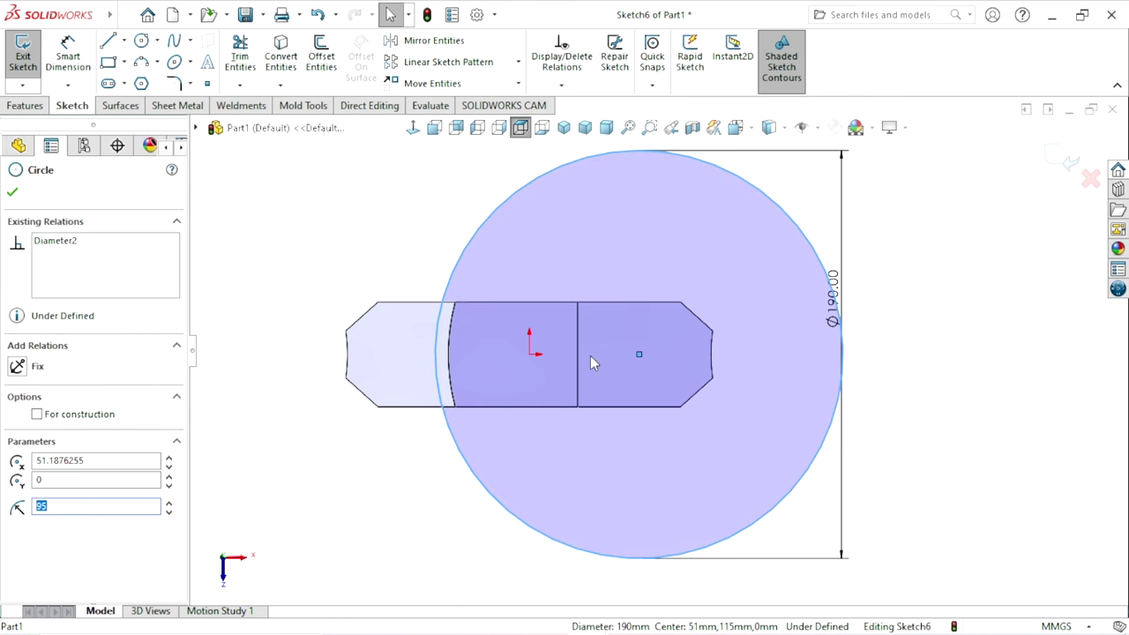
{"action": "scroll", "coordinate": [591, 358], "scroll_direction": "down", "scroll_amount": 2}
{"action": "left_click", "coordinate": [580, 277], "text": "ctrl"}
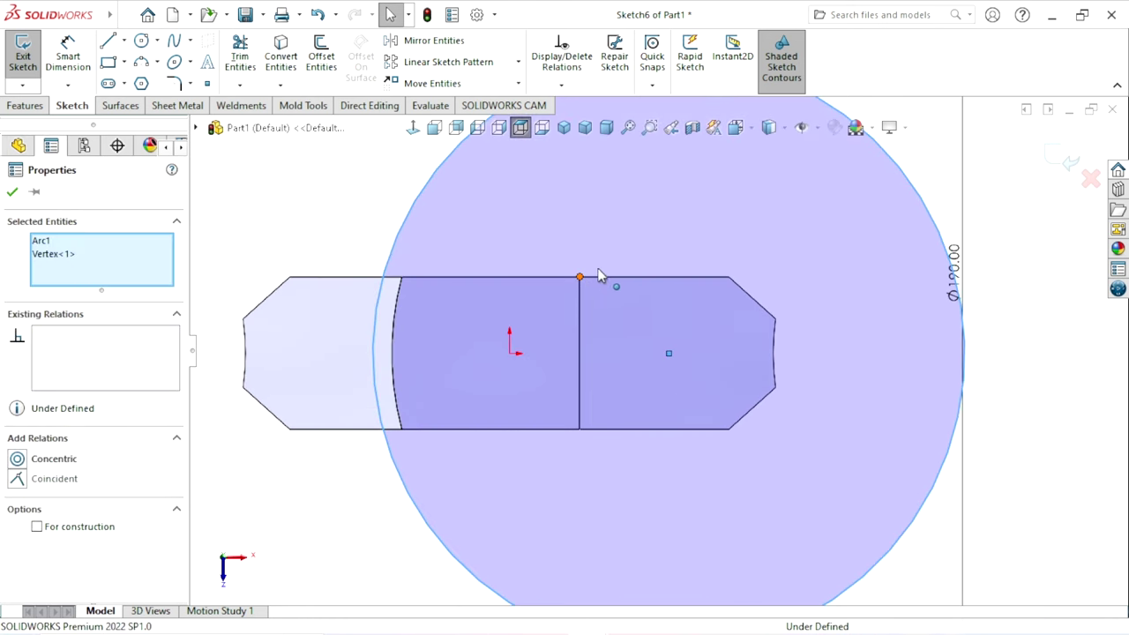
{"action": "left_click", "coordinate": [655, 207]}
{"action": "key", "text": "f"}
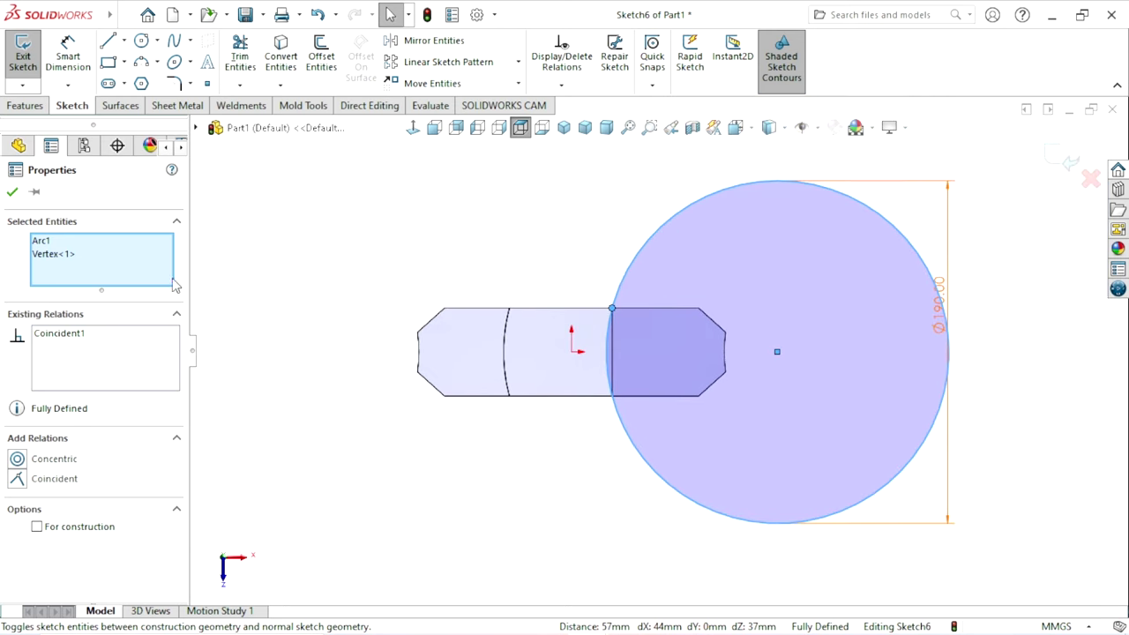
{"action": "left_click", "coordinate": [12, 192]}
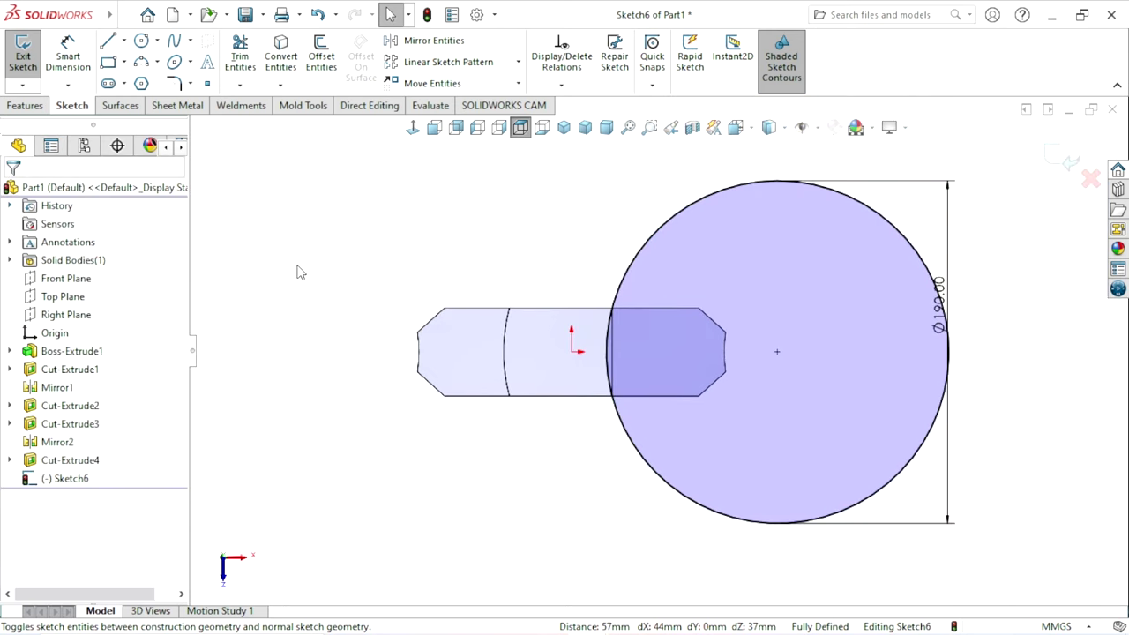
Step: Cut the Sketch6 circle Up To Surface at the lowest step face, creating Cut-Extrude5
{"action": "middle_click_drag", "start_coordinate": [433, 449], "coordinate": [391, 289]}
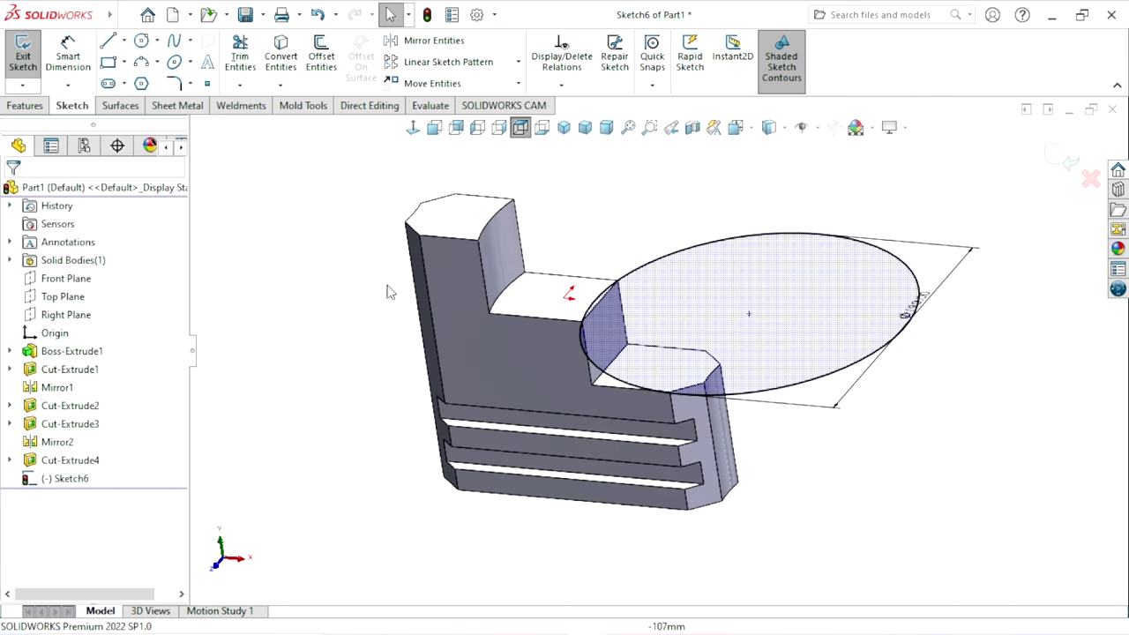
{"action": "left_click", "coordinate": [27, 105]}
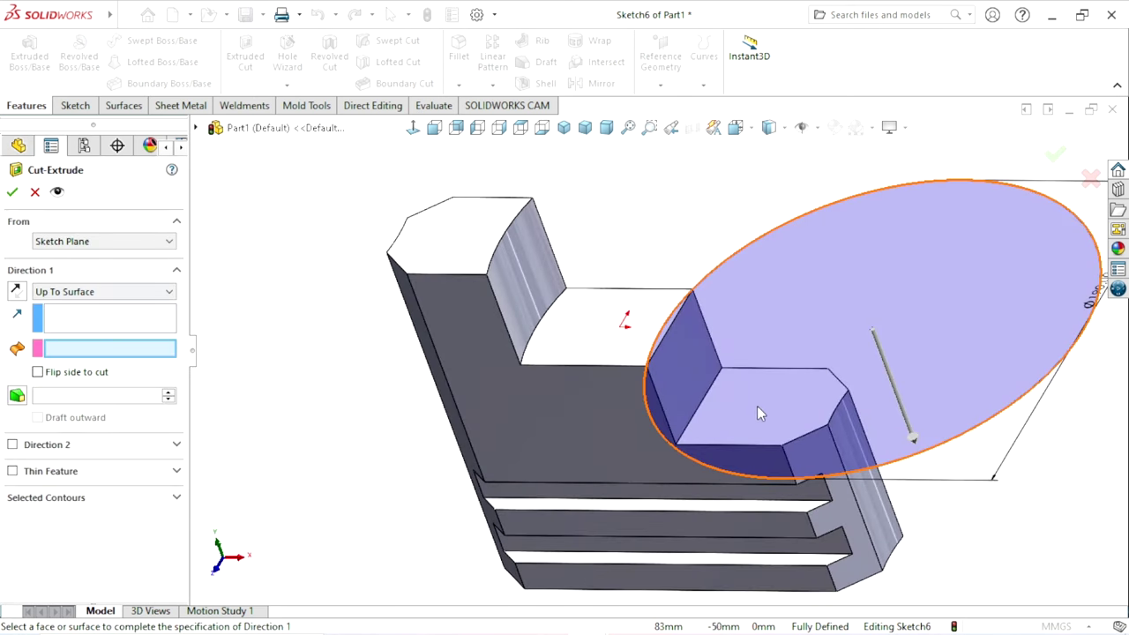
{"action": "left_click", "coordinate": [687, 414]}
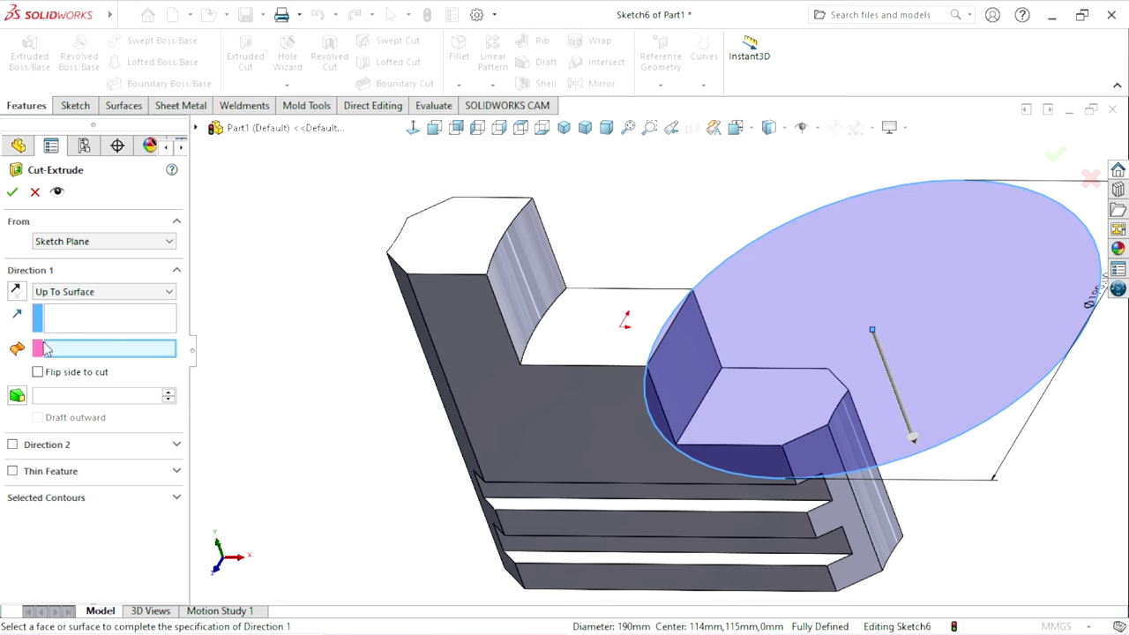
{"action": "middle_click_drag", "start_coordinate": [535, 487], "coordinate": [568, 373]}
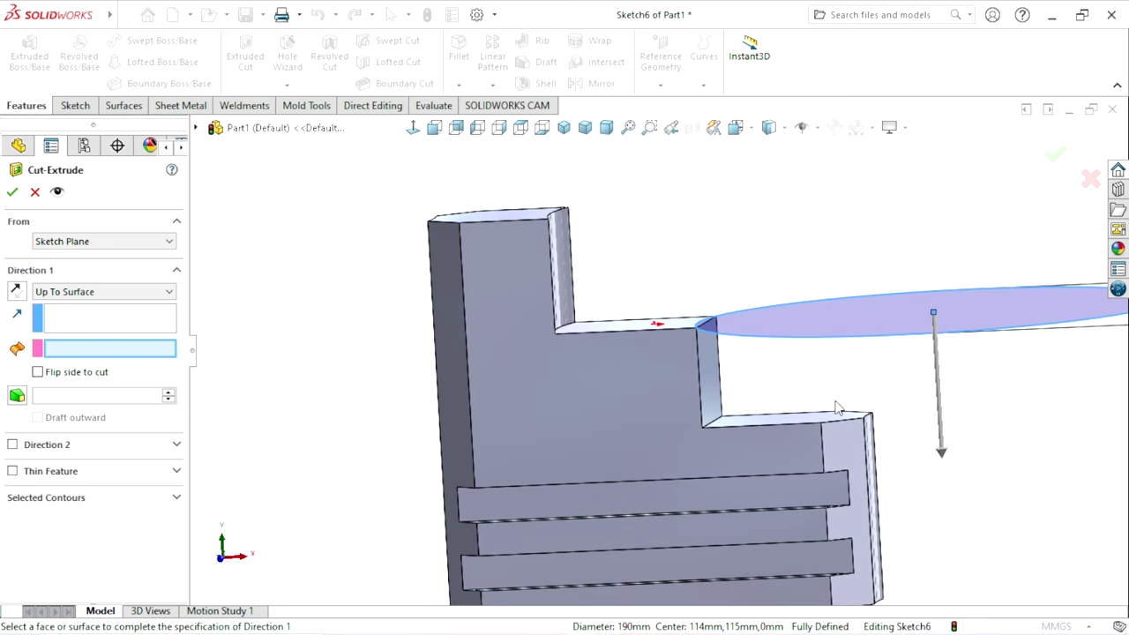
{"action": "middle_click_drag", "start_coordinate": [819, 420], "coordinate": [808, 446]}
{"action": "left_click", "coordinate": [776, 422]}
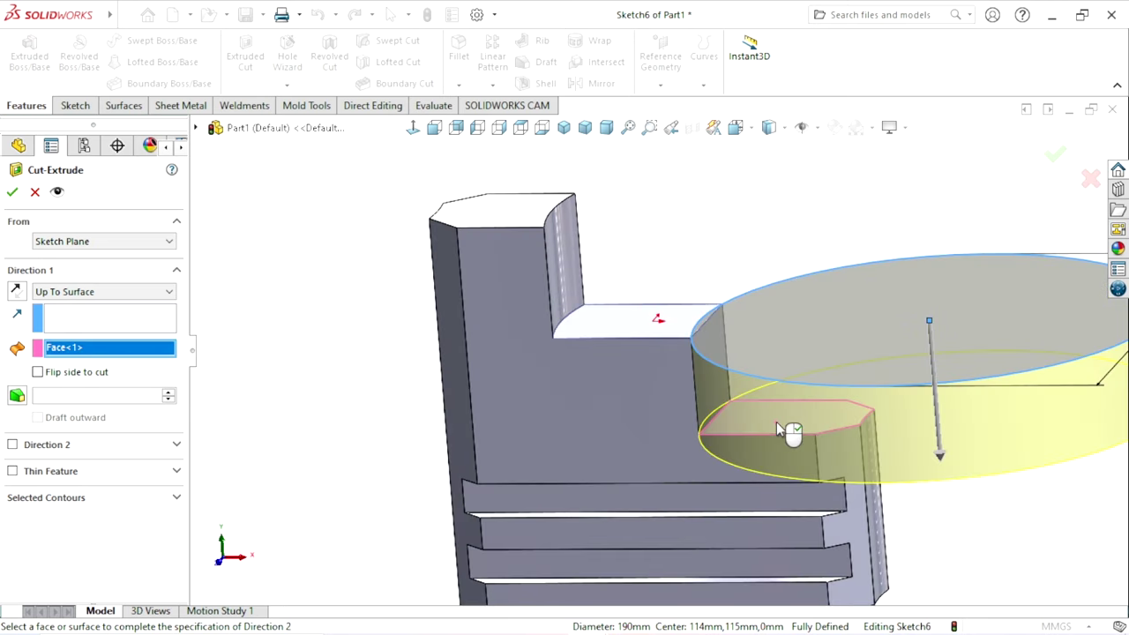
{"action": "left_click", "coordinate": [13, 191]}
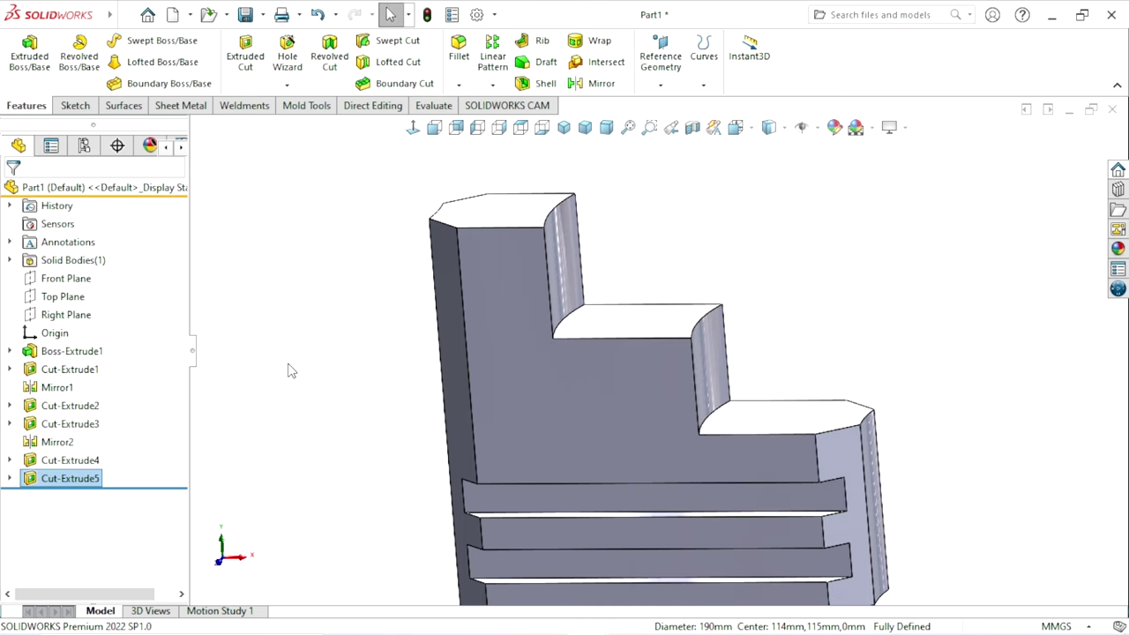
Step: Start a new sketch on the lowest step's top face
{"action": "scroll", "coordinate": [569, 400], "scroll_direction": "up", "scroll_amount": 3}
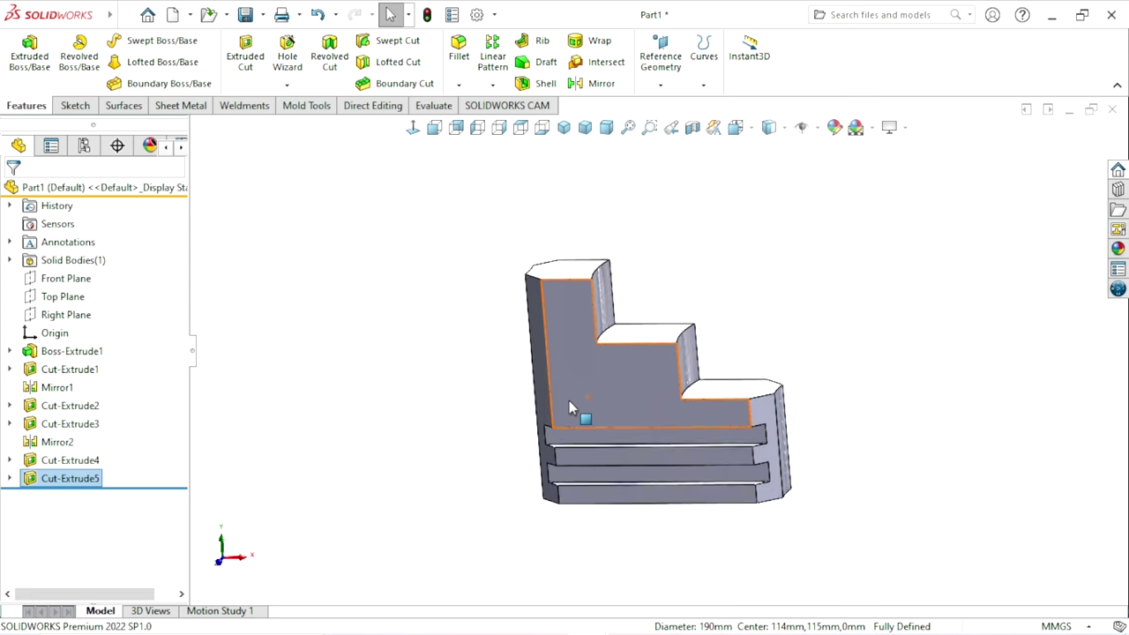
{"action": "middle_click_drag", "start_coordinate": [569, 400], "coordinate": [748, 362]}
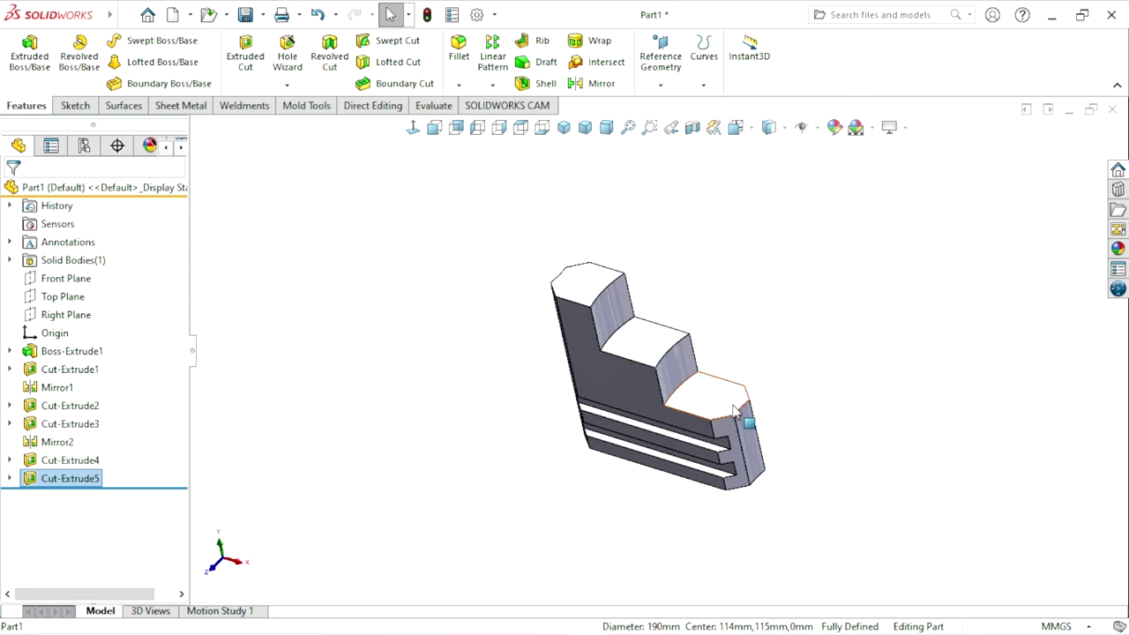
{"action": "left_click", "coordinate": [740, 407]}
{"action": "left_click", "coordinate": [805, 357]}
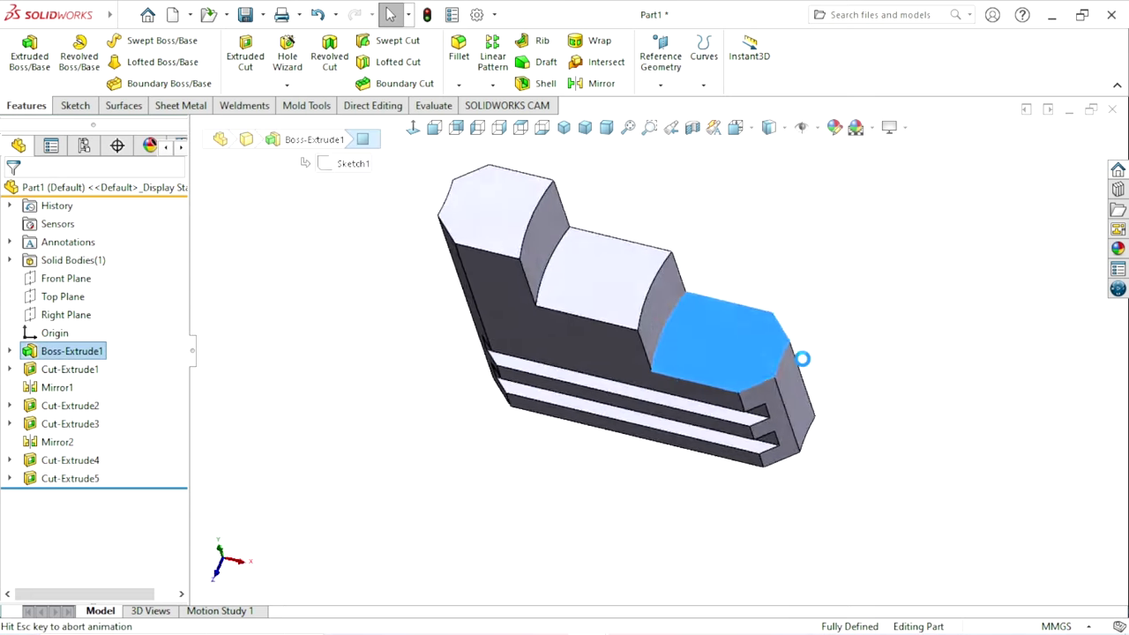
{"action": "scroll", "coordinate": [836, 326], "scroll_direction": "down", "scroll_amount": 1}
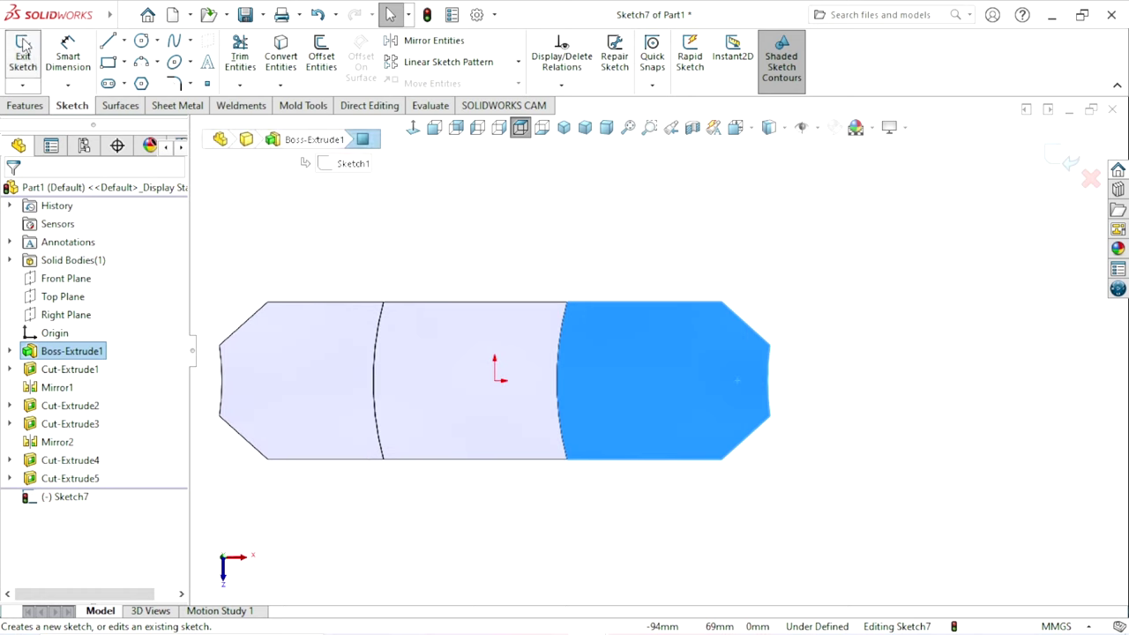
Step: Draw a large circle overlapping the part's right-hand end
{"action": "left_click", "coordinate": [140, 44]}
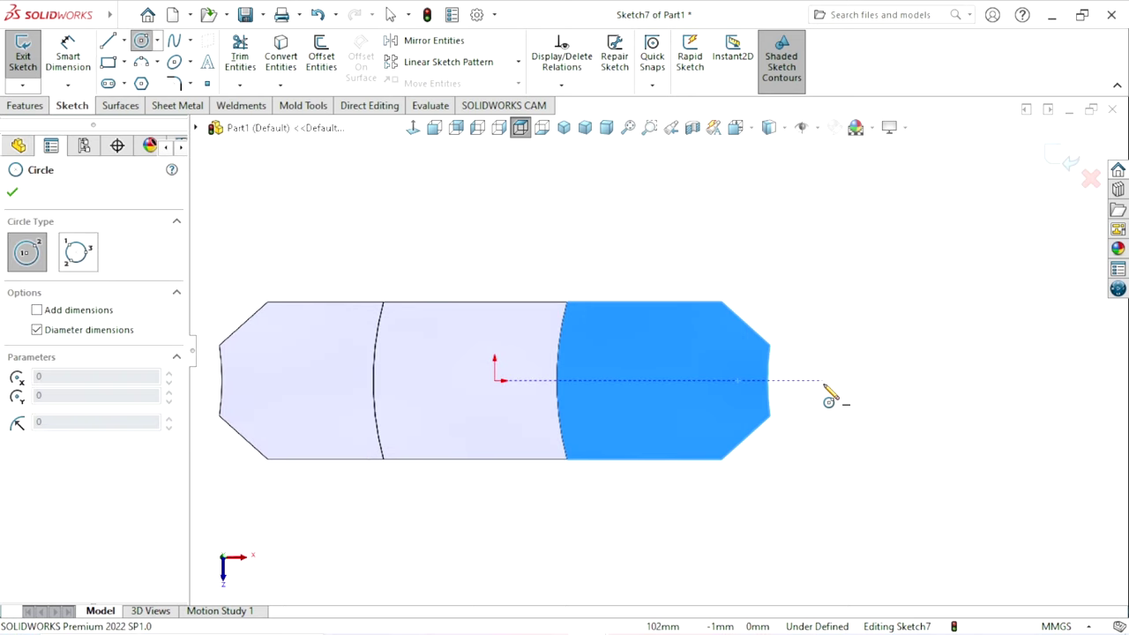
{"action": "left_click", "coordinate": [932, 380]}
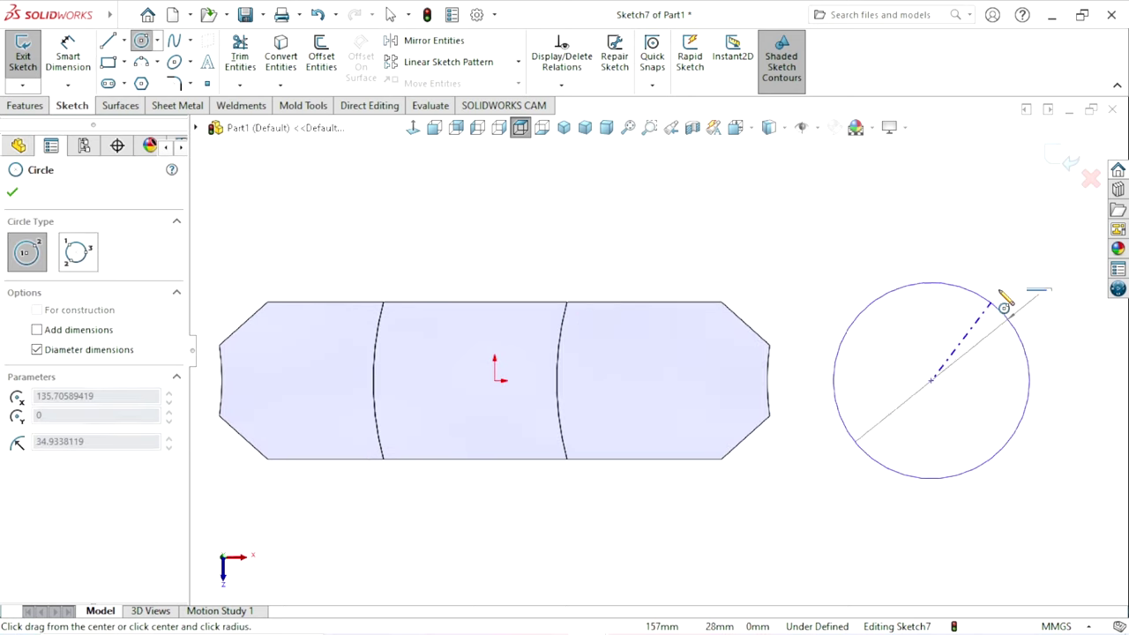
{"action": "left_click", "coordinate": [1011, 193]}
{"action": "right_click", "coordinate": [693, 206]}
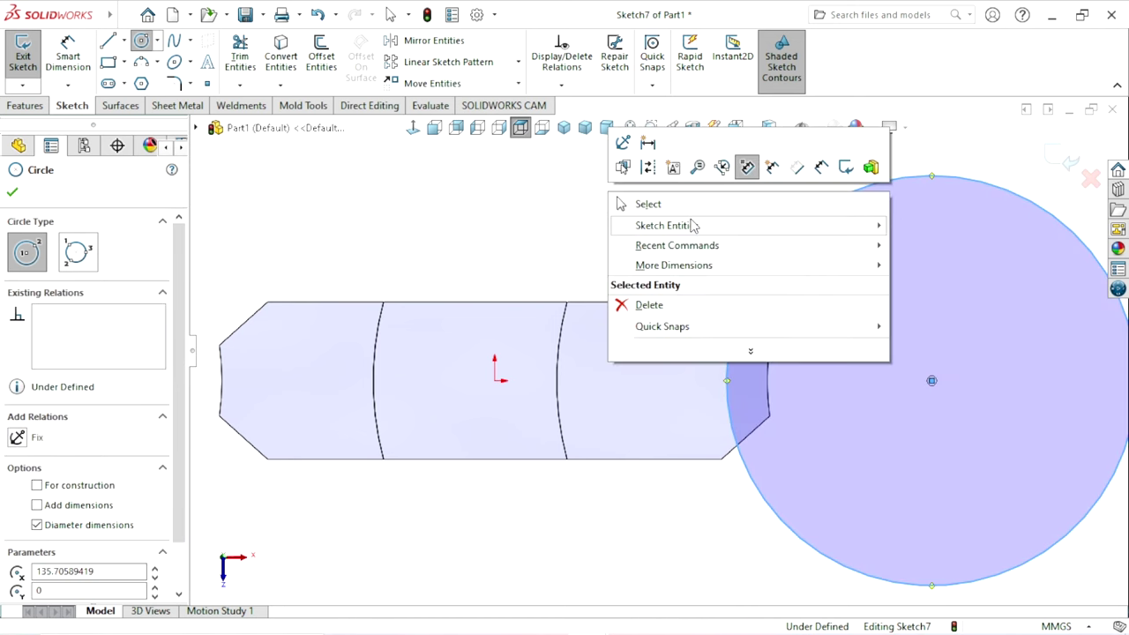
{"action": "left_click", "coordinate": [701, 204]}
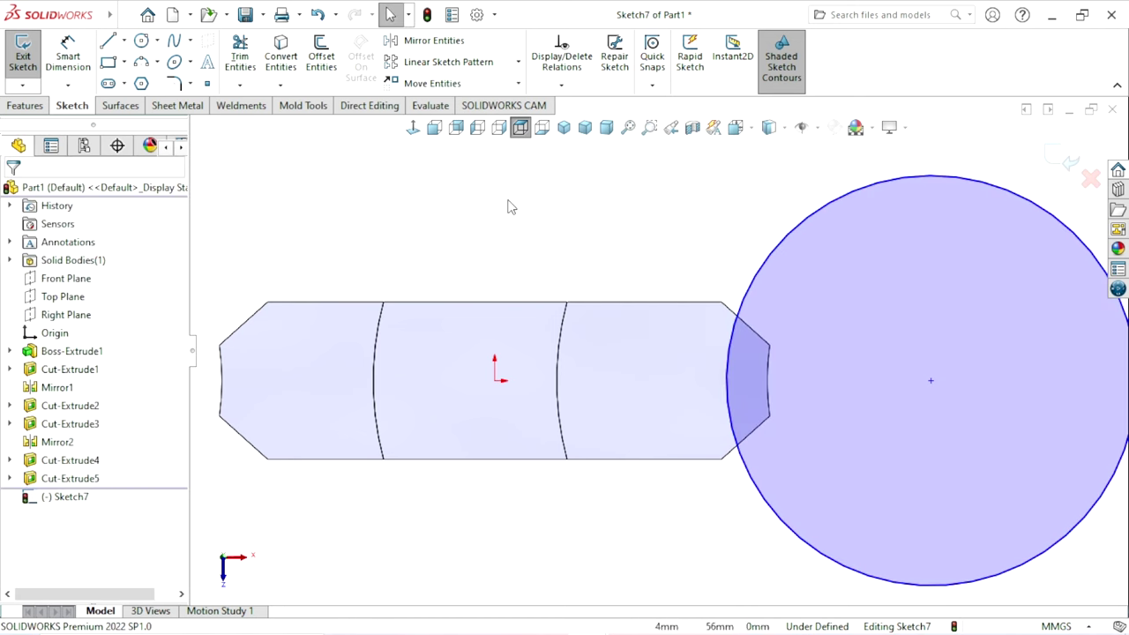
{"action": "left_click", "coordinate": [62, 58]}
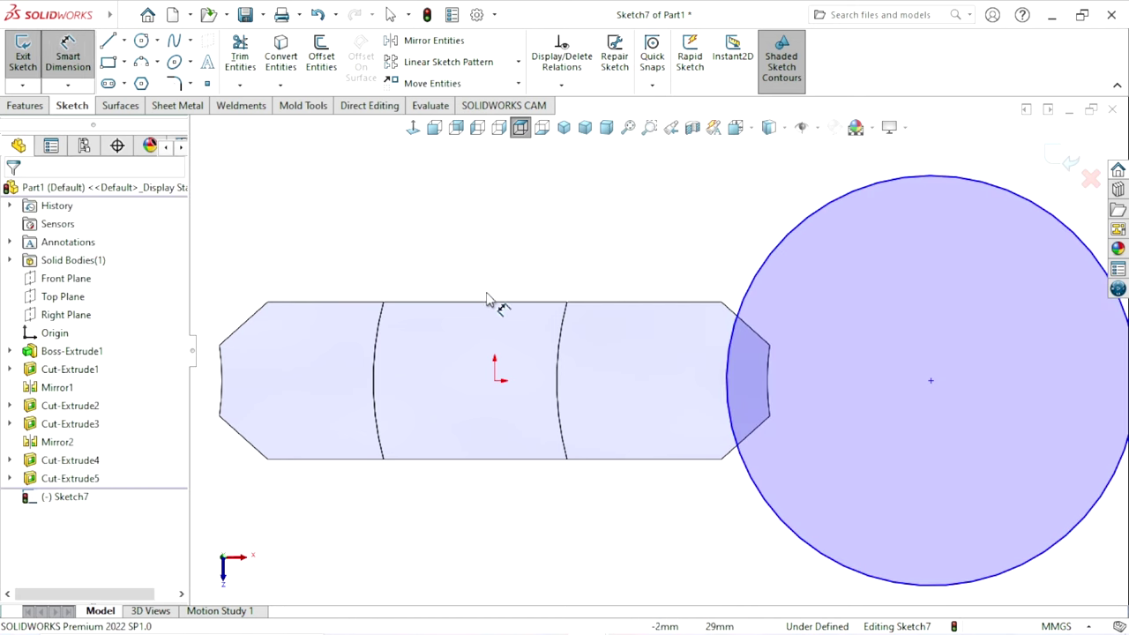
Step: Dimension the sketch circle's diameter as 190 mm
{"action": "left_click", "coordinate": [766, 270]}
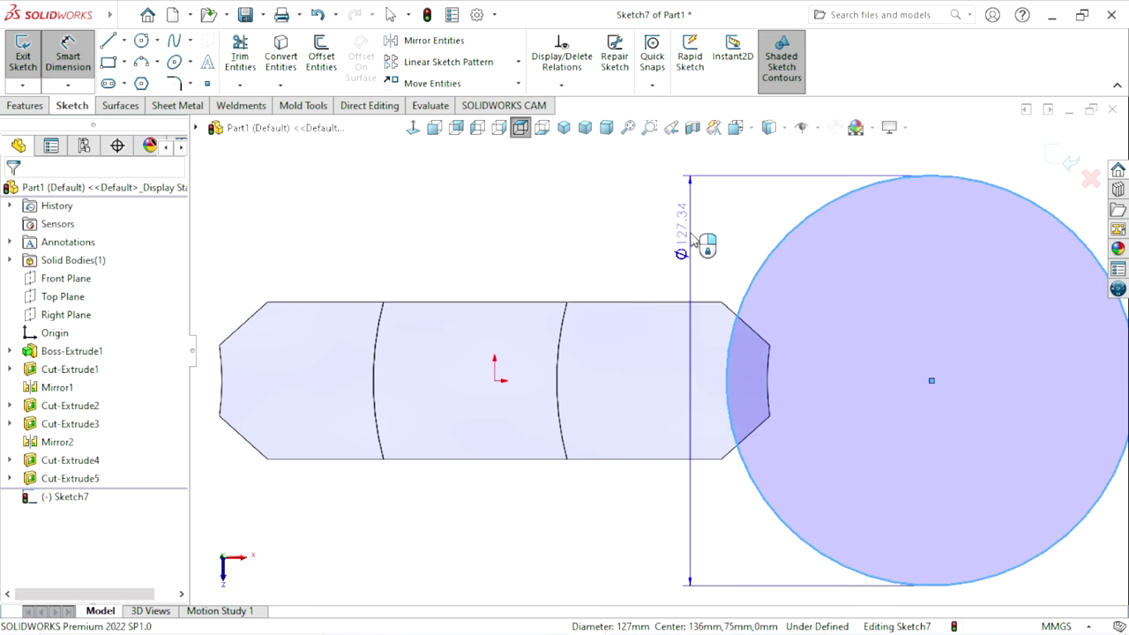
{"action": "left_click", "coordinate": [693, 240]}
{"action": "type", "text": "100"}
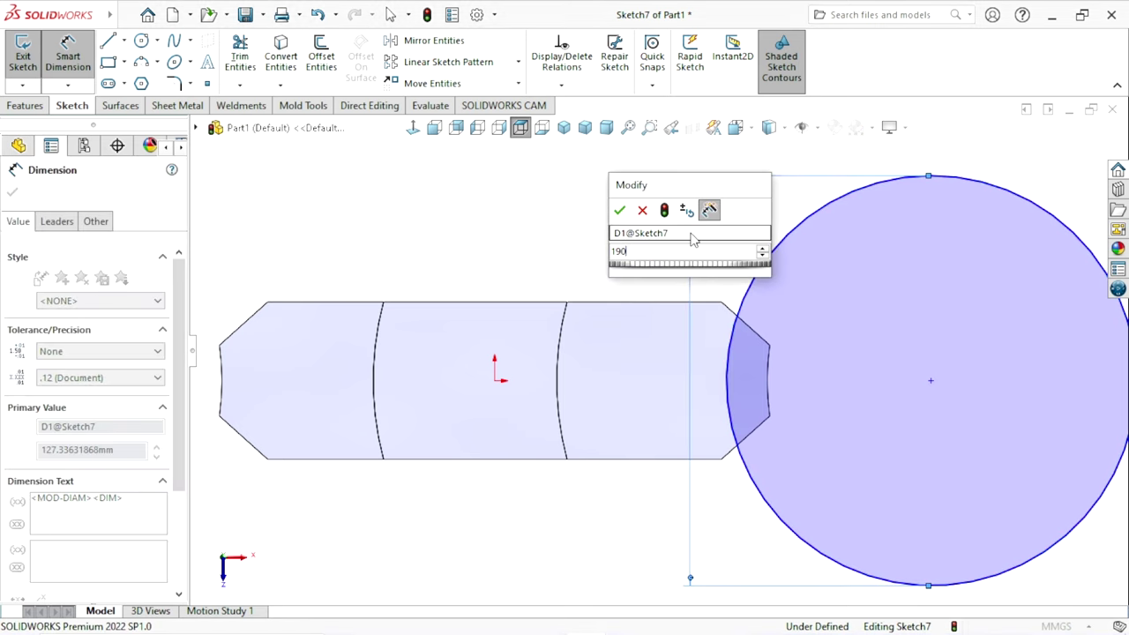
{"action": "key", "text": "Escape"}
{"action": "key", "text": "f"}
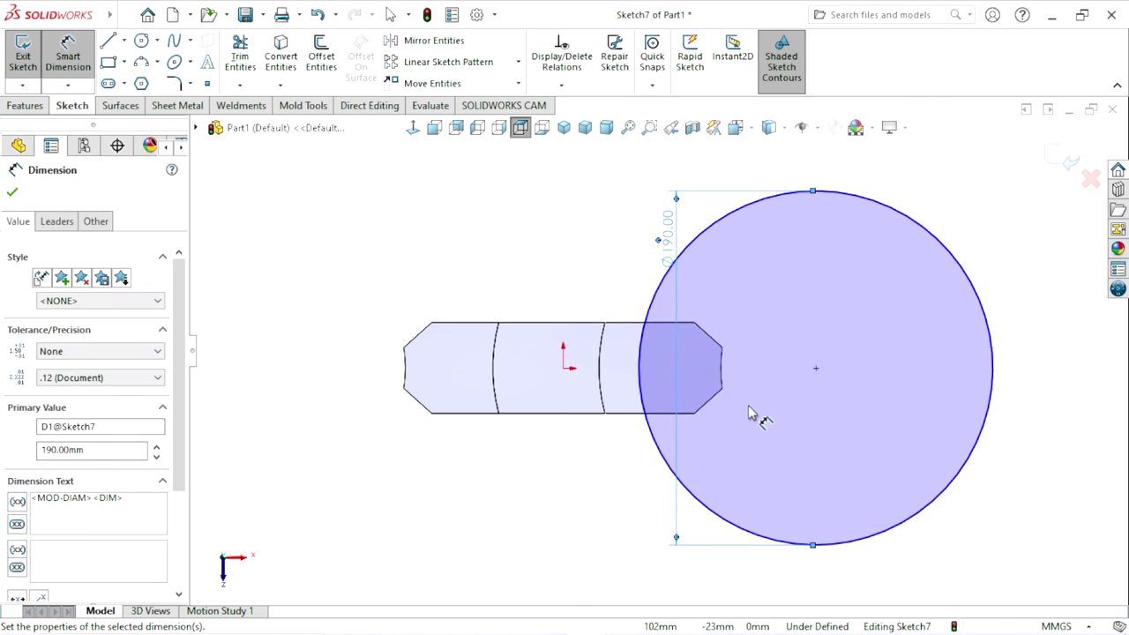
{"action": "left_click", "coordinate": [12, 194]}
{"action": "key", "text": "Escape"}
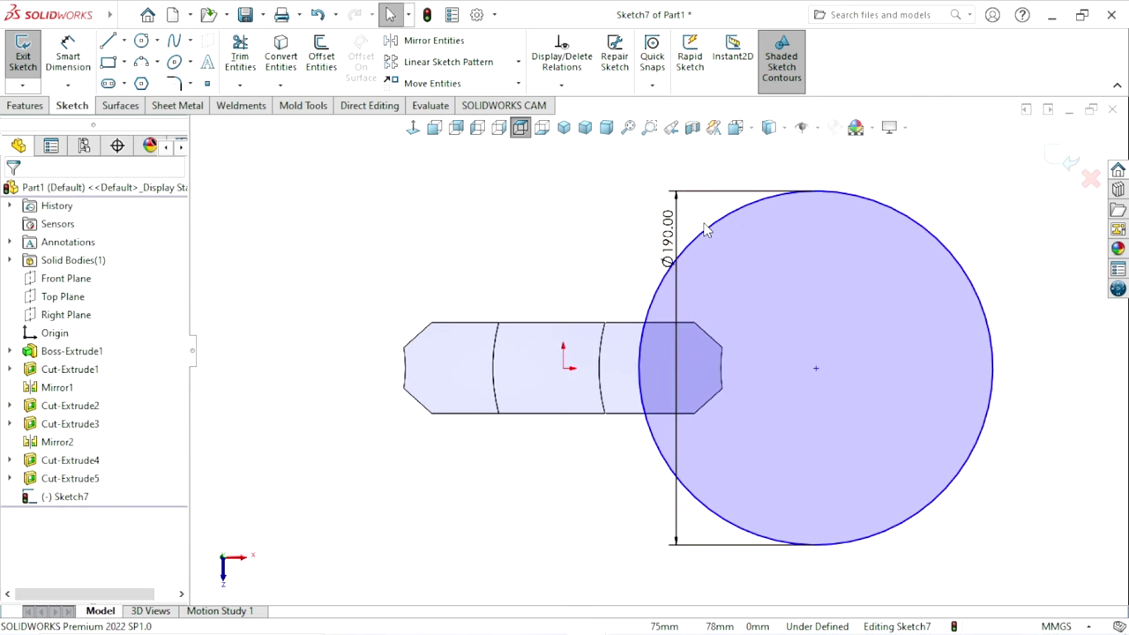
Step: Move the Ø190.00 dimension to the right side of the circle
{"action": "left_click_drag", "start_coordinate": [663, 227], "coordinate": [1006, 296]}
{"action": "left_click_drag", "start_coordinate": [670, 243], "coordinate": [1034, 329]}
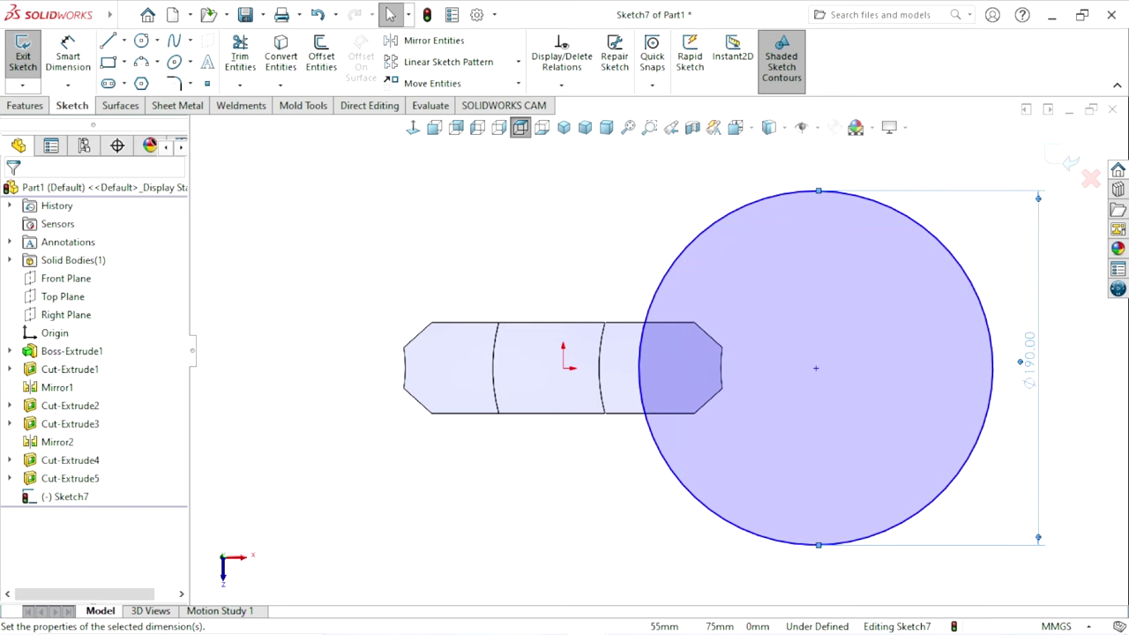
{"action": "scroll", "coordinate": [745, 406], "scroll_direction": "up", "scroll_amount": 5}
{"action": "scroll", "coordinate": [692, 360], "scroll_direction": "down", "scroll_amount": 5}
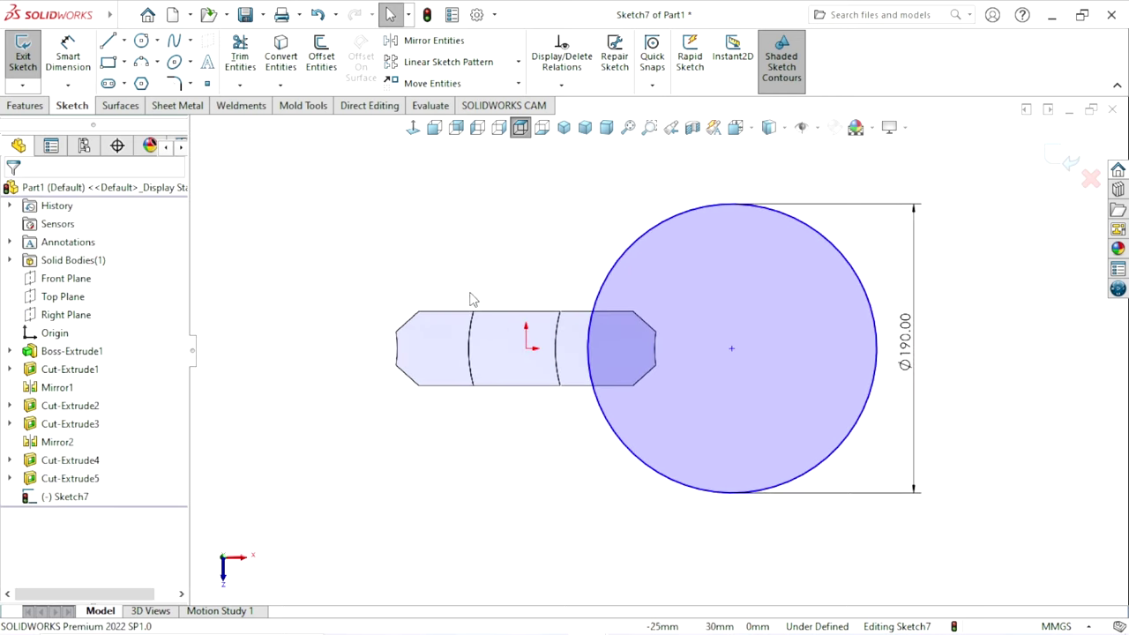
{"action": "scroll", "coordinate": [536, 334], "scroll_direction": "down", "scroll_amount": 1}
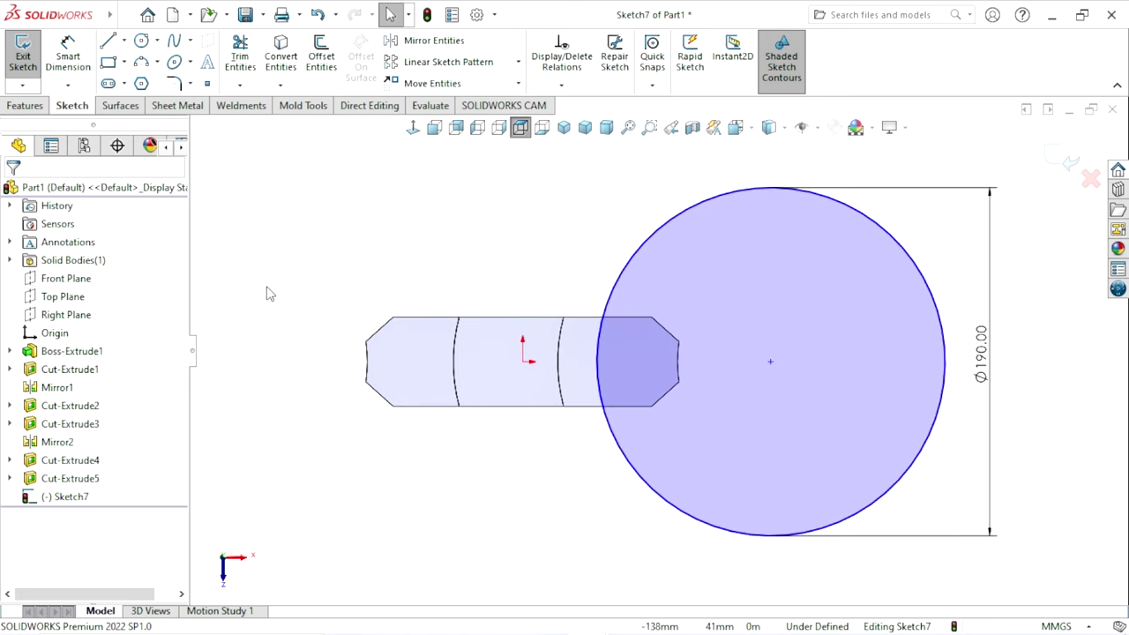
{"action": "left_click", "coordinate": [68, 55]}
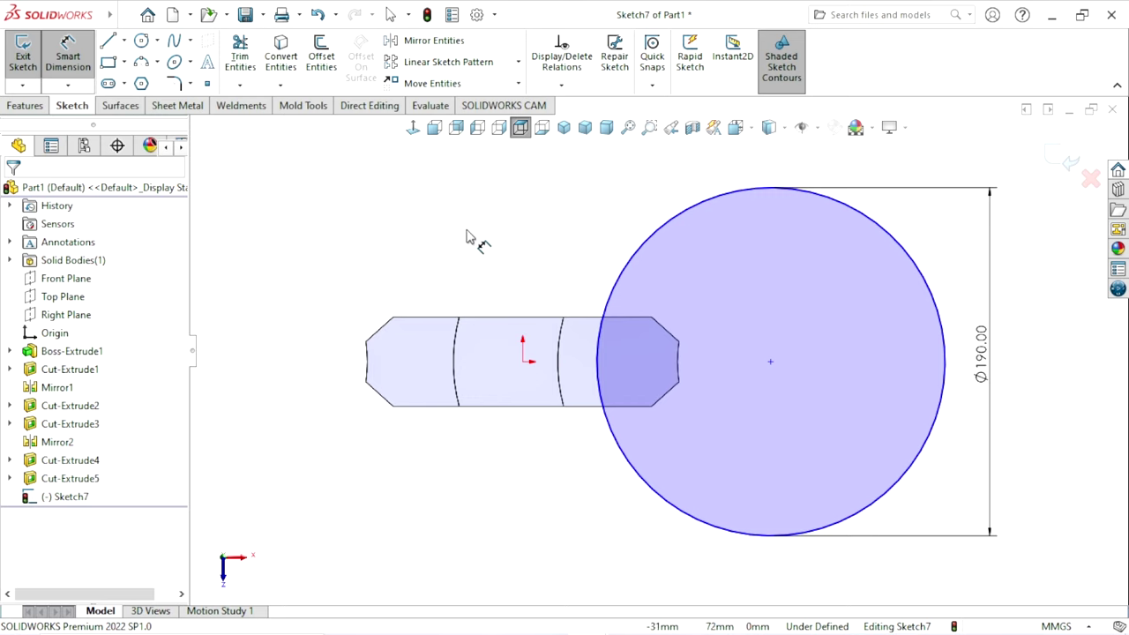
Step: Dimension the circle to the part's end edge with a 20 mm overlap
{"action": "left_click", "coordinate": [612, 305]}
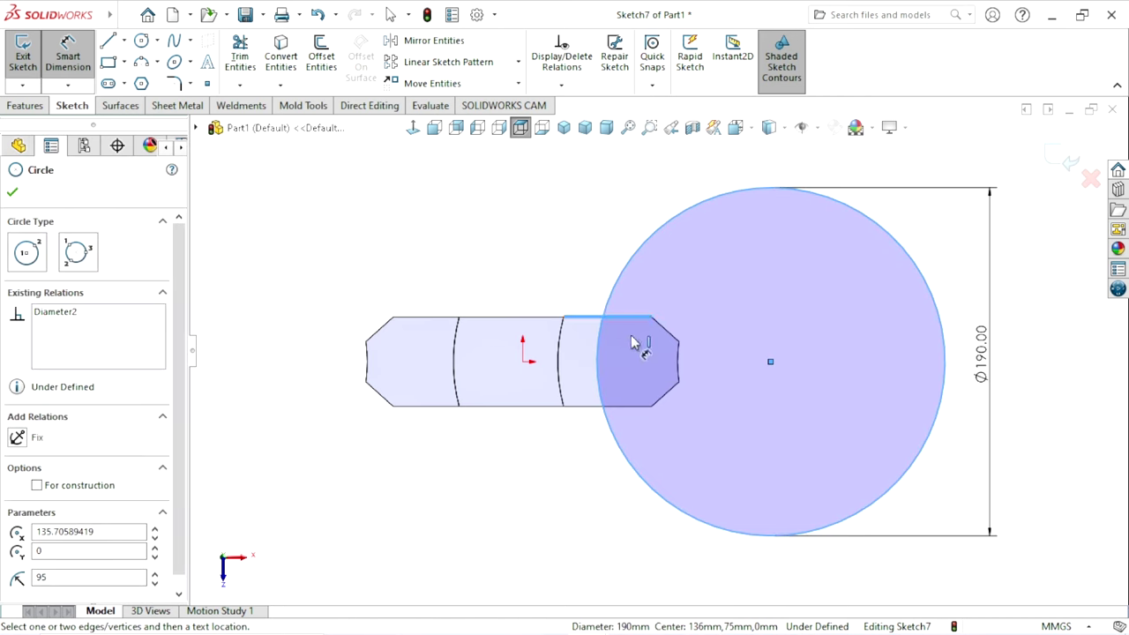
{"action": "left_click", "coordinate": [678, 354]}
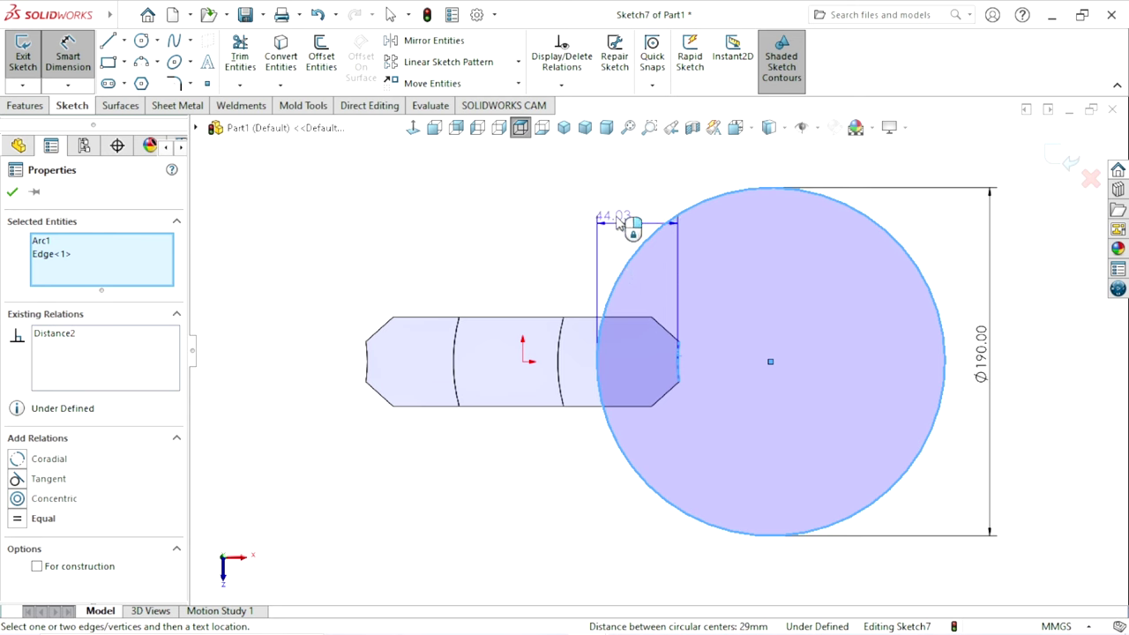
{"action": "left_click", "coordinate": [632, 190]}
{"action": "type", "text": "20"}
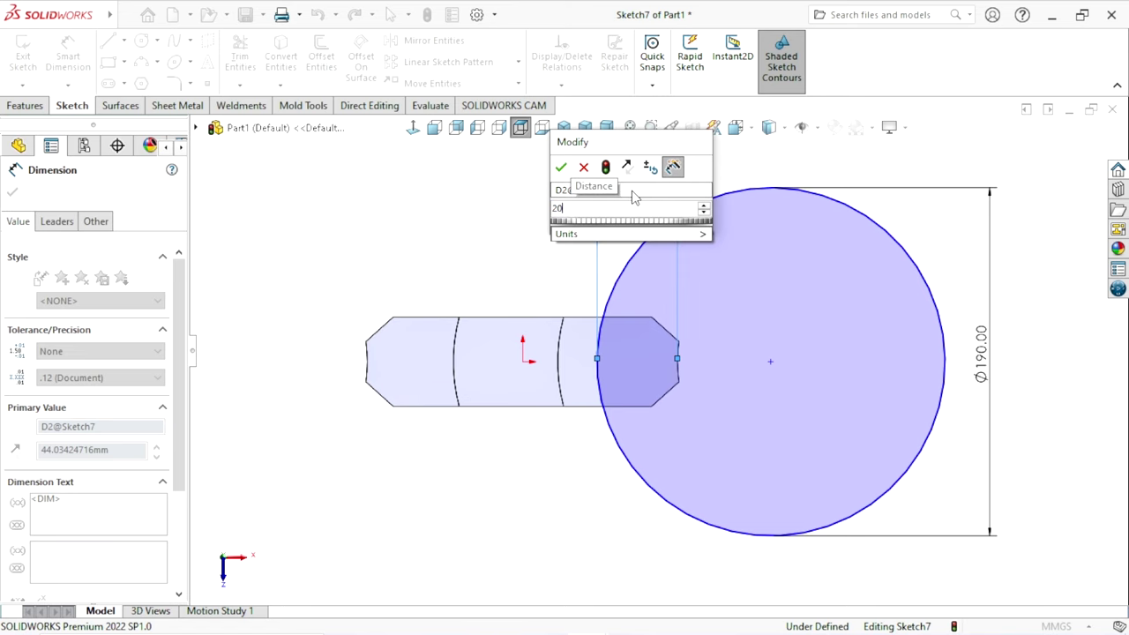
{"action": "left_click", "coordinate": [583, 167]}
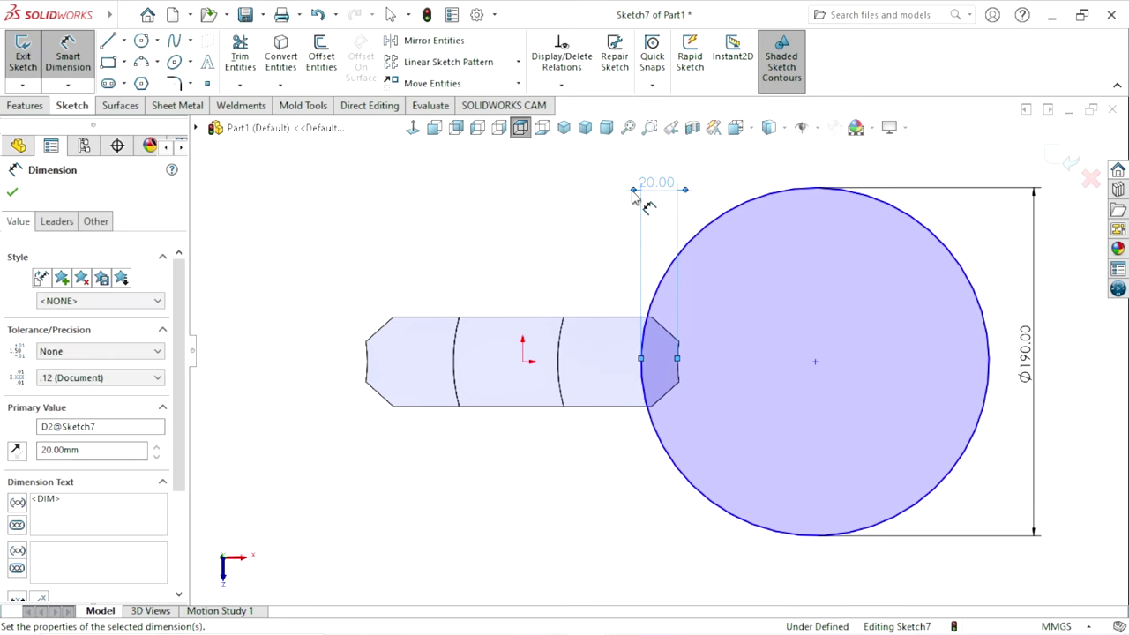
{"action": "left_click", "coordinate": [500, 255]}
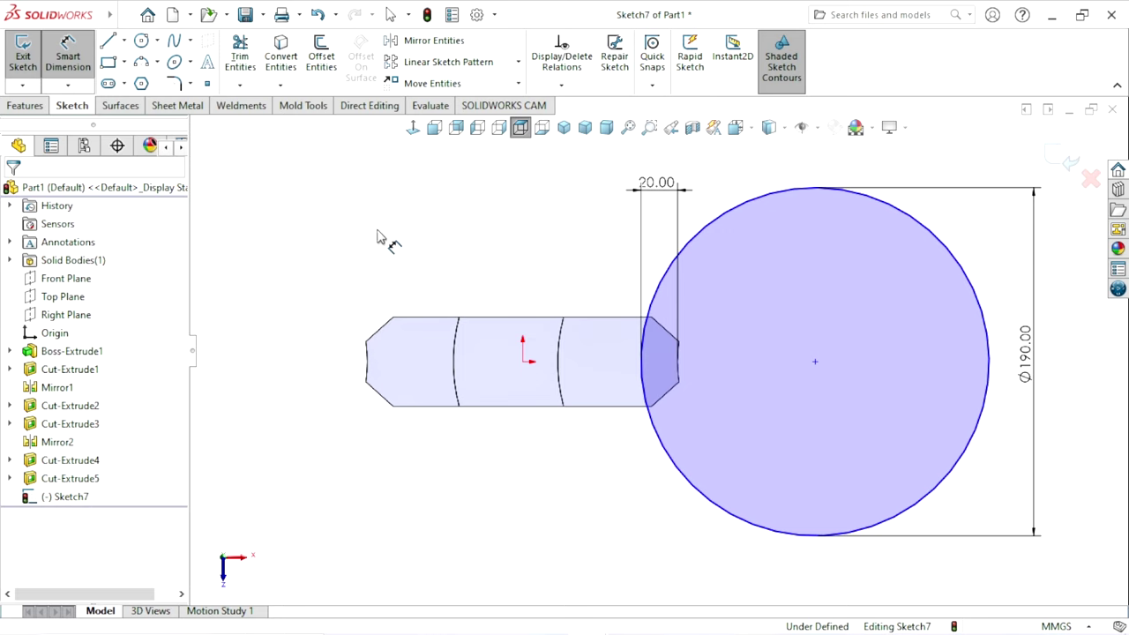
{"action": "key", "text": "Escape"}
Step: Make the circle centre horizontal with the origin to fully define the sketch, then start an Extruded Cut
{"action": "left_click", "coordinate": [815, 363]}
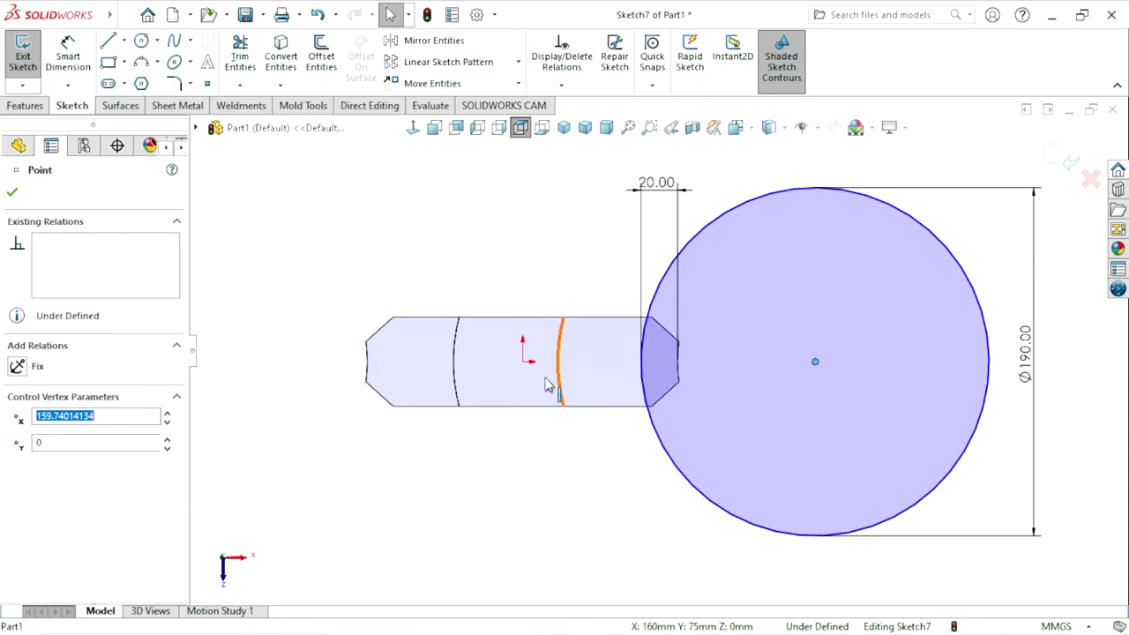
{"action": "key", "text": "Escape"}
{"action": "left_click", "coordinate": [490, 386], "text": "ctrl"}
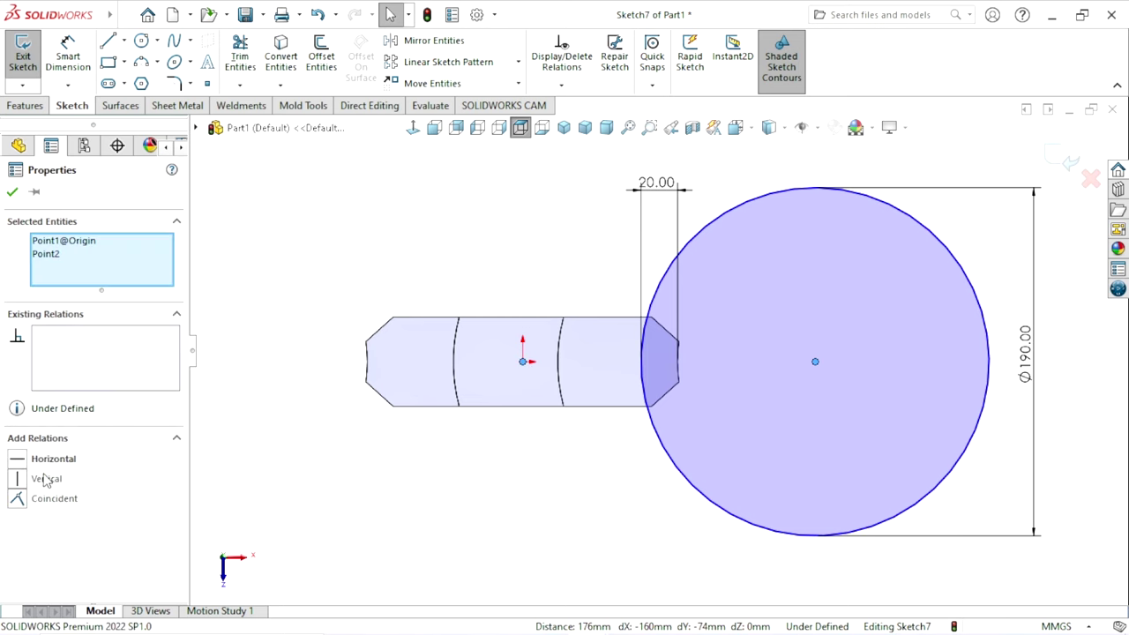
{"action": "left_click", "coordinate": [17, 460]}
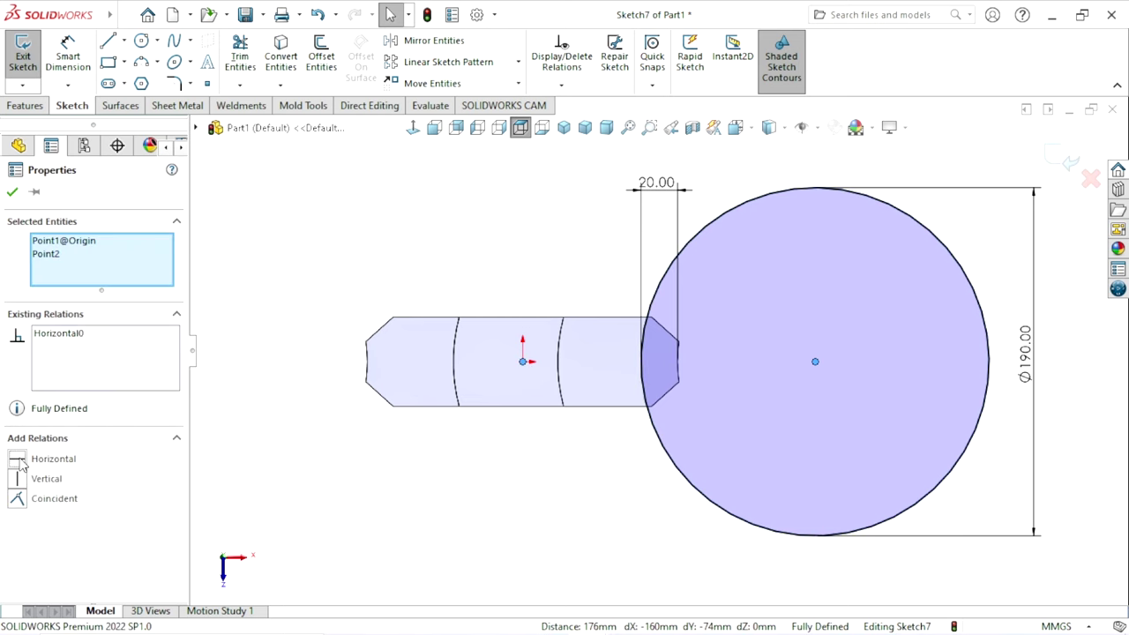
{"action": "left_click", "coordinate": [12, 193]}
{"action": "scroll", "coordinate": [461, 441], "scroll_direction": "up", "scroll_amount": 3}
{"action": "scroll", "coordinate": [463, 433], "scroll_direction": "down", "scroll_amount": 2}
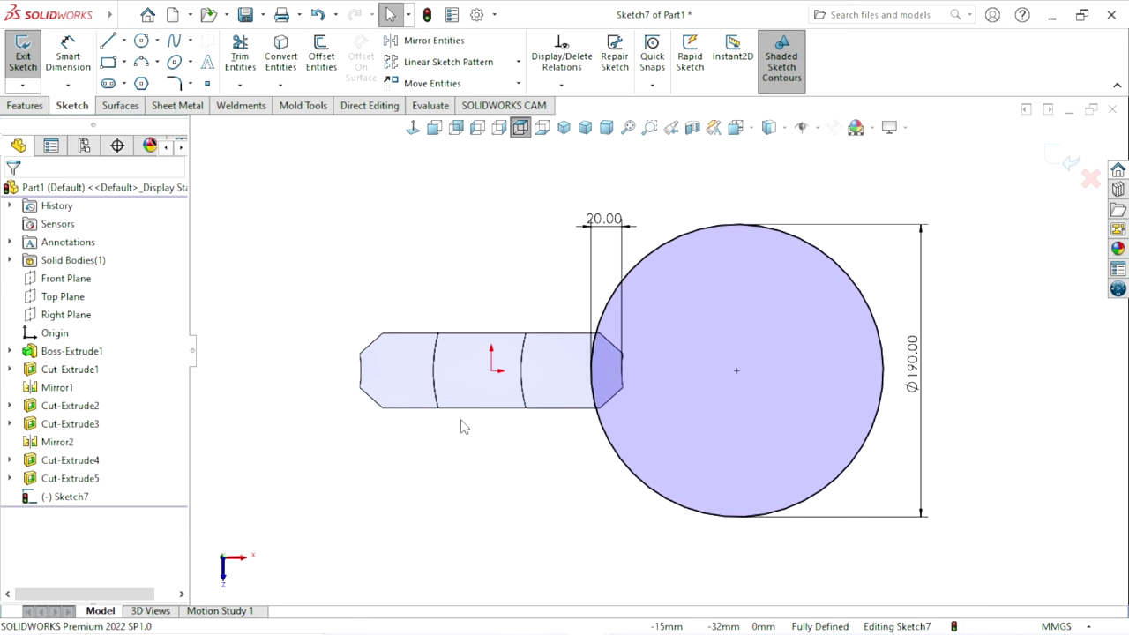
{"action": "left_click", "coordinate": [26, 106]}
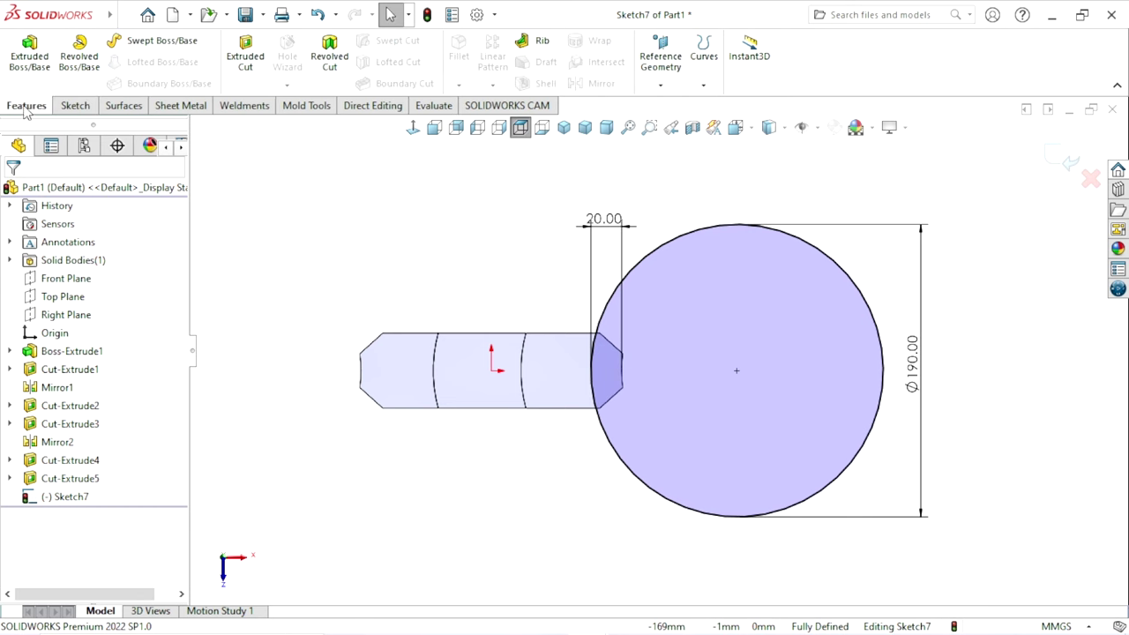
{"action": "left_click", "coordinate": [264, 77]}
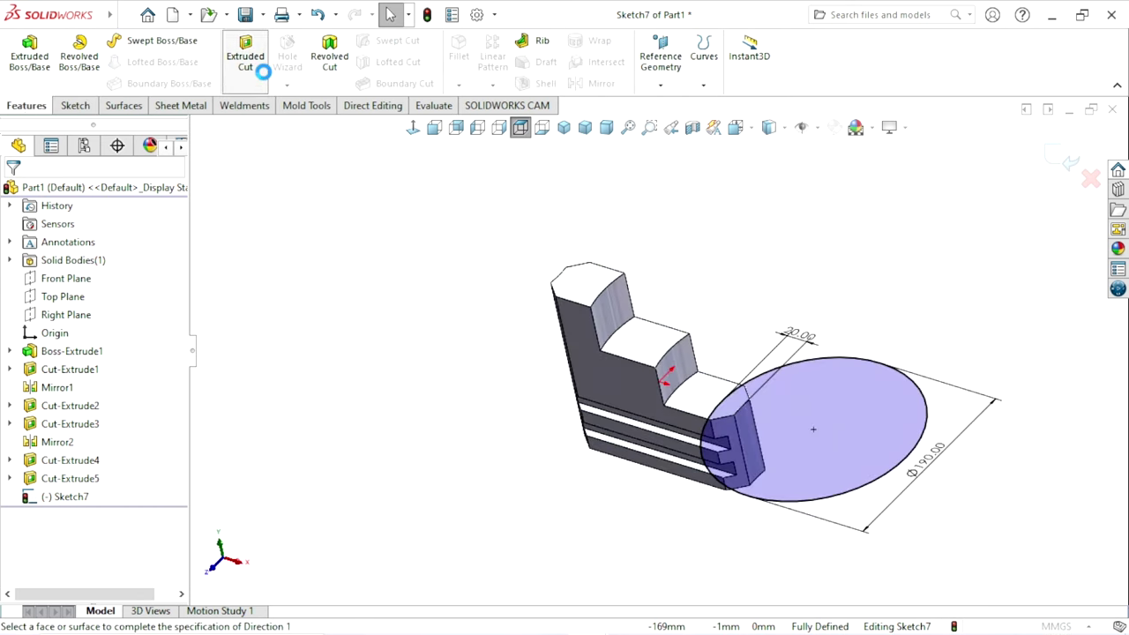
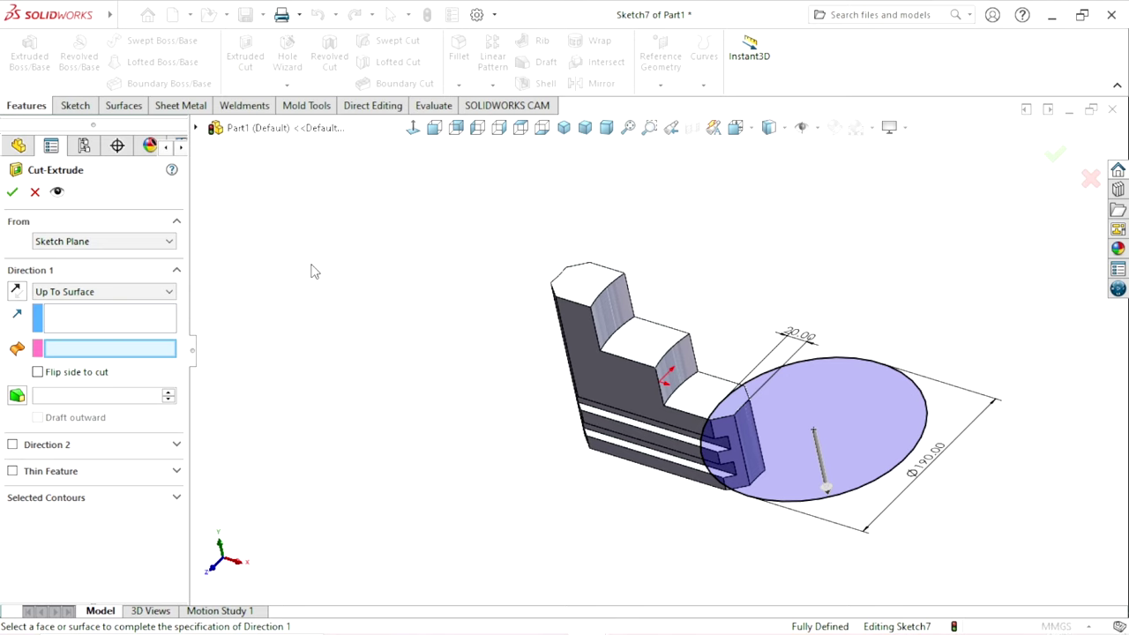
Step: Make Cut-Extrude6 a 5 mm Blind cut, then pick the middle step face
{"action": "left_click", "coordinate": [134, 292]}
{"action": "left_click", "coordinate": [110, 303]}
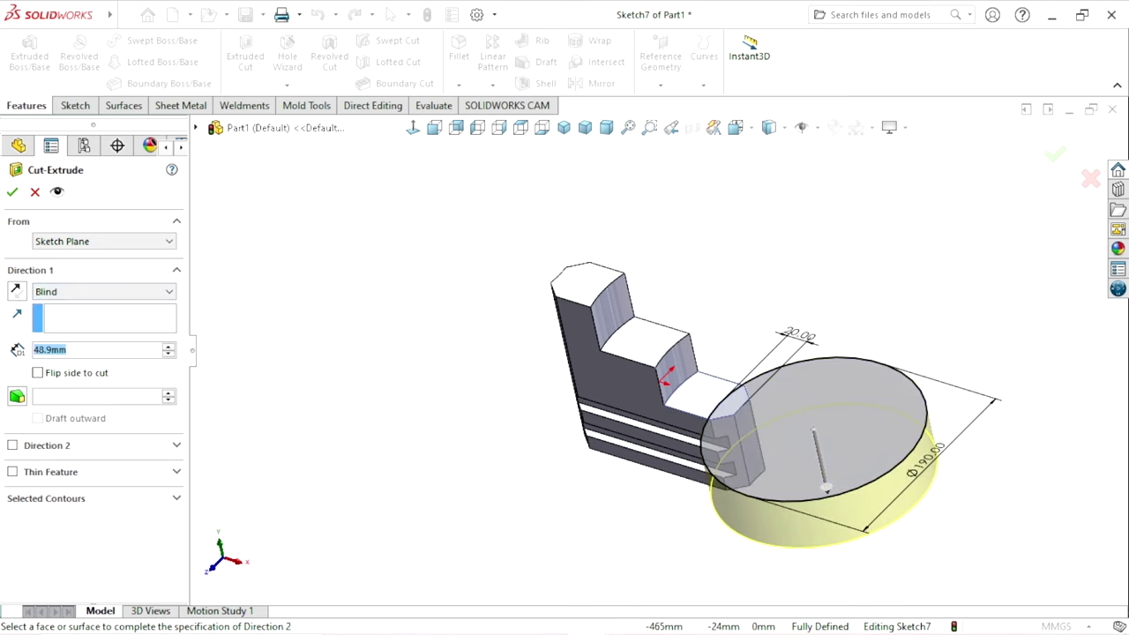
{"action": "type", "text": "5"}
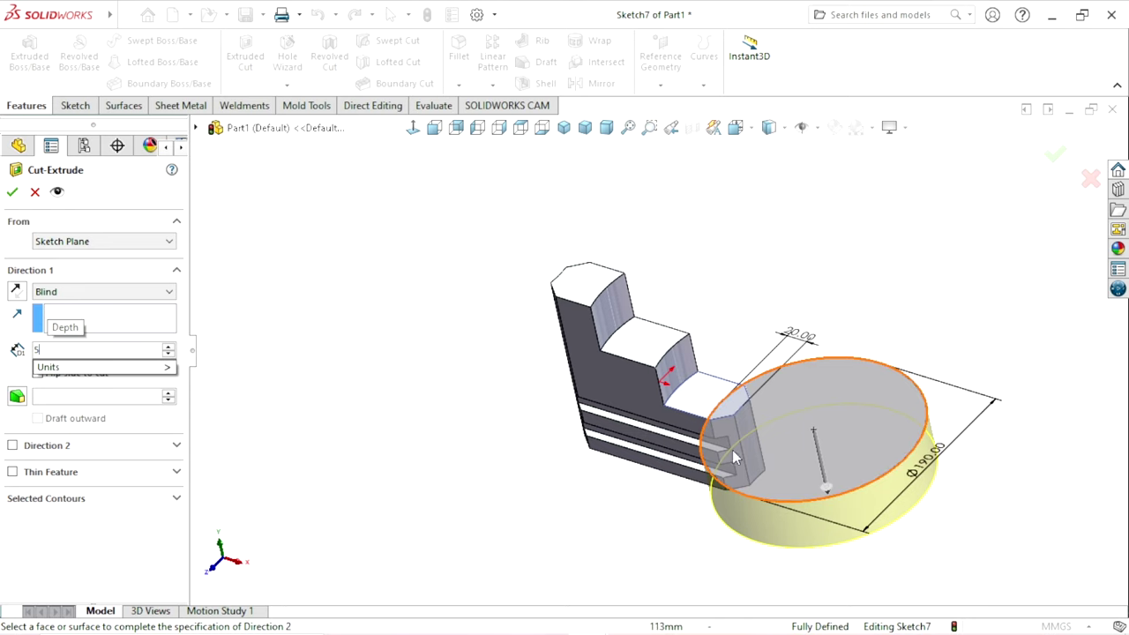
{"action": "key", "text": "Return"}
{"action": "middle_click_drag", "start_coordinate": [521, 536], "coordinate": [556, 472]}
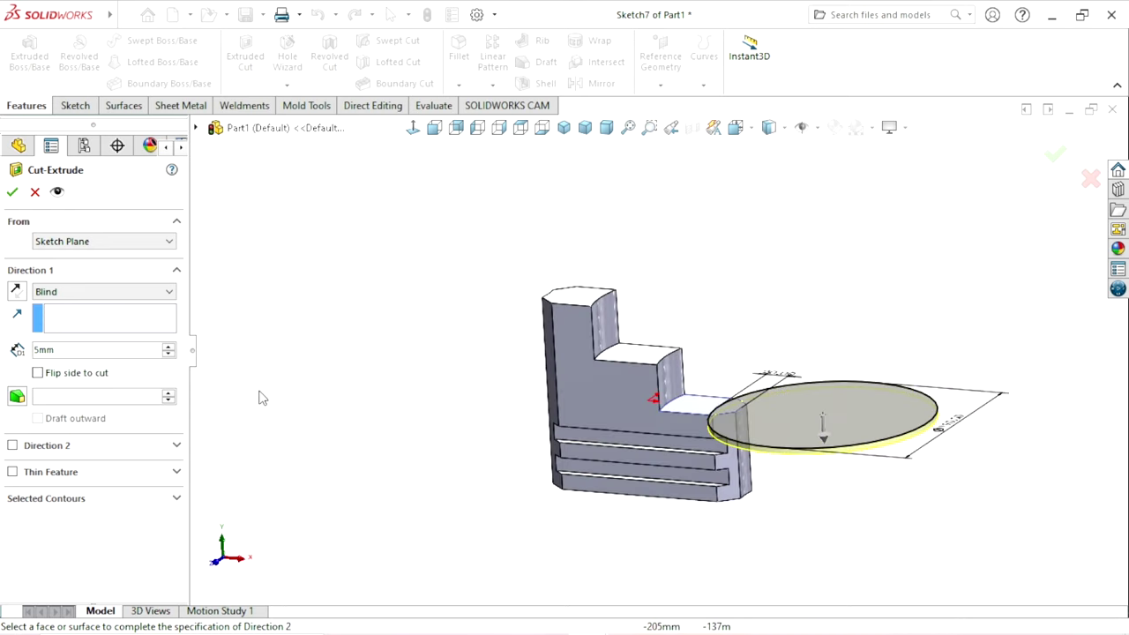
{"action": "left_click", "coordinate": [13, 192]}
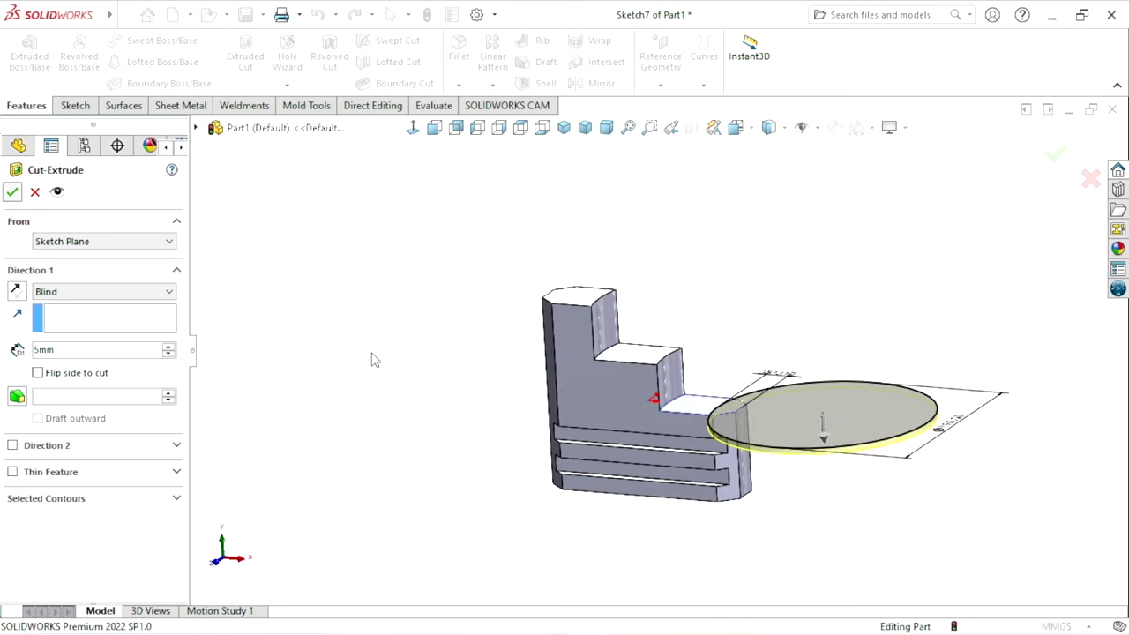
{"action": "middle_click_drag", "start_coordinate": [407, 369], "coordinate": [408, 392]}
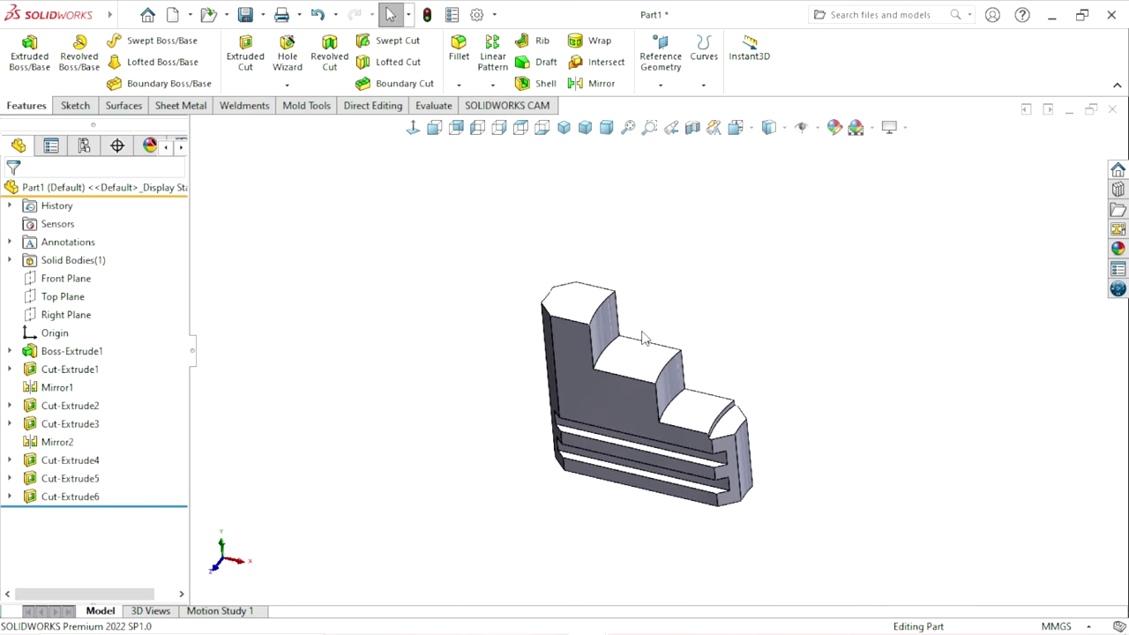
{"action": "left_click", "coordinate": [637, 359]}
Step: Sketch a circle on the middle step face and give it a 190 mm diameter
{"action": "left_click", "coordinate": [710, 312]}
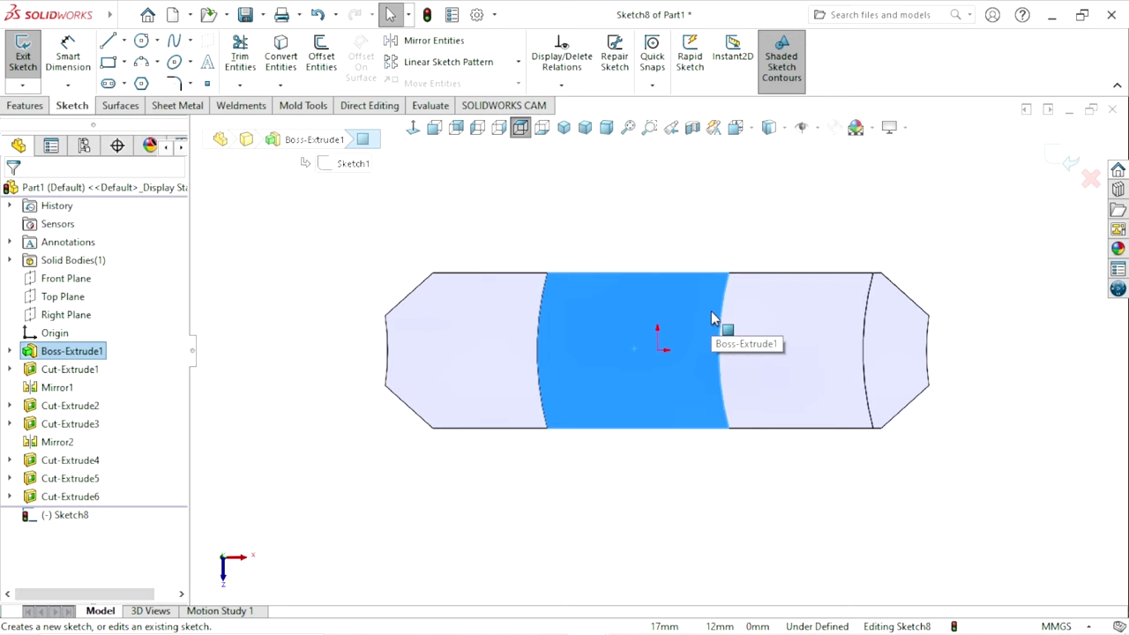
{"action": "key", "text": "c"}
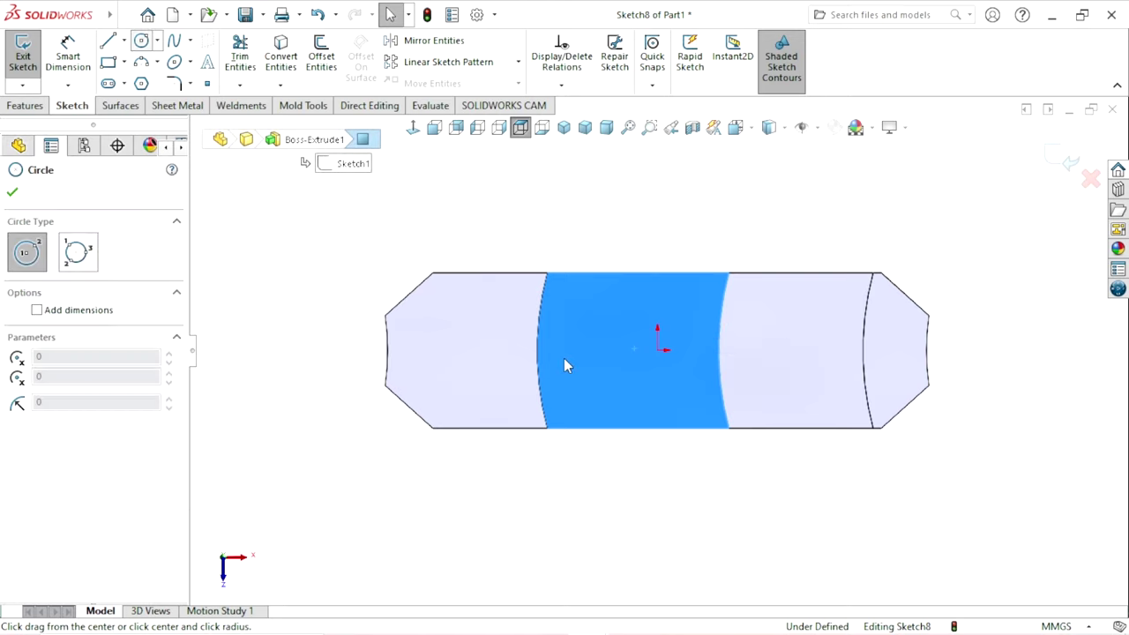
{"action": "scroll", "coordinate": [632, 358], "scroll_direction": "up", "scroll_amount": 4}
{"action": "scroll", "coordinate": [786, 370], "scroll_direction": "down", "scroll_amount": 1}
{"action": "left_click", "coordinate": [787, 358]}
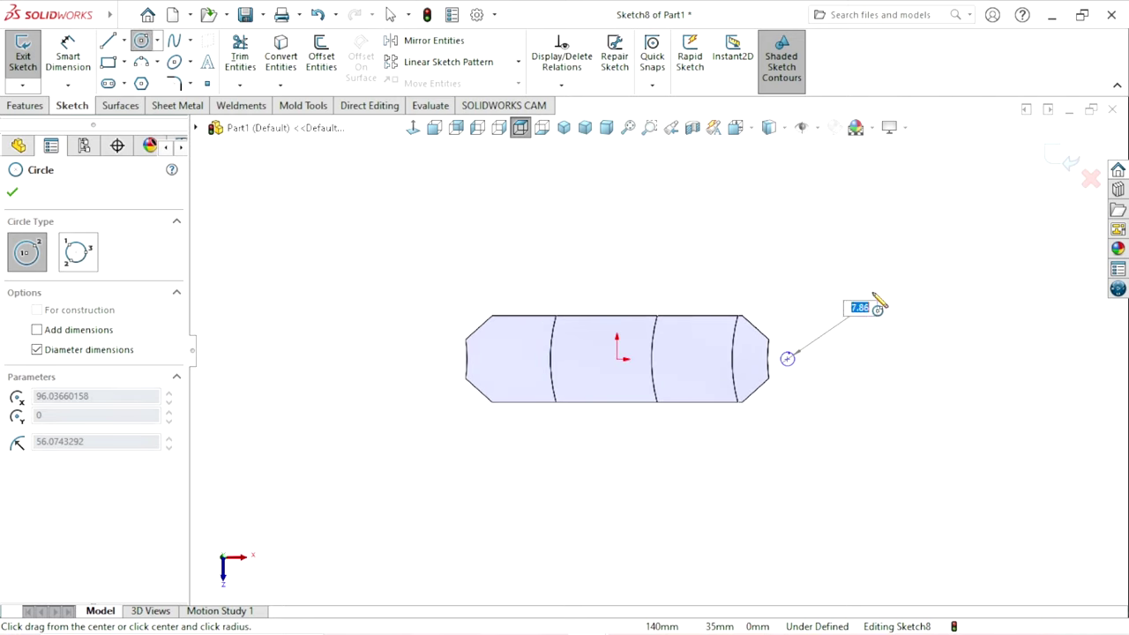
{"action": "left_click", "coordinate": [916, 269]}
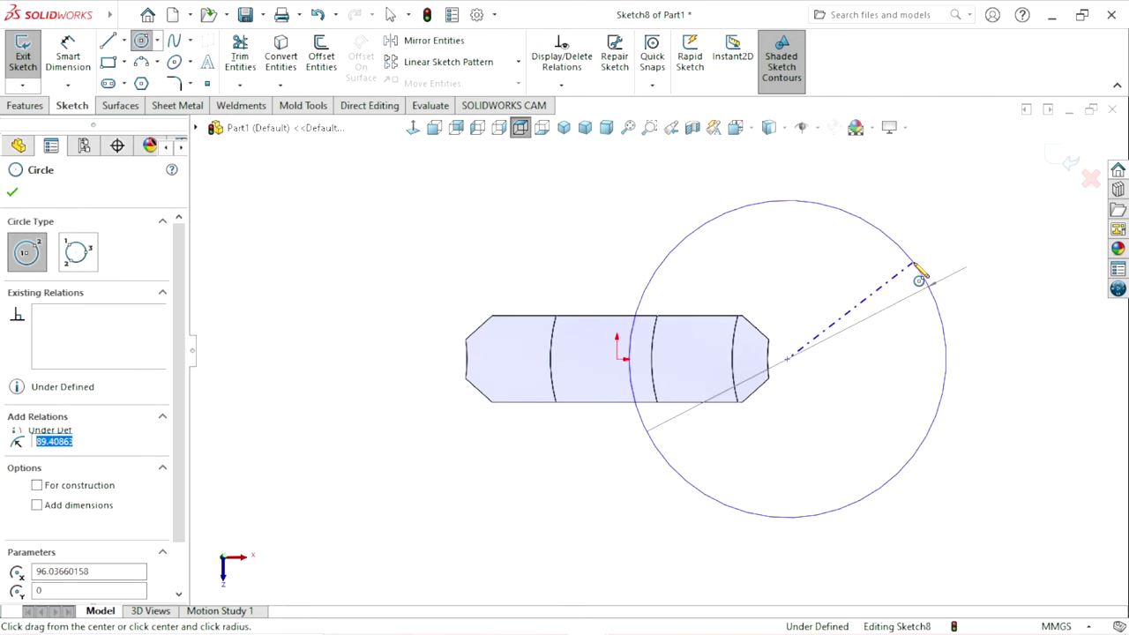
{"action": "right_click", "coordinate": [603, 235]}
{"action": "left_click", "coordinate": [605, 232]}
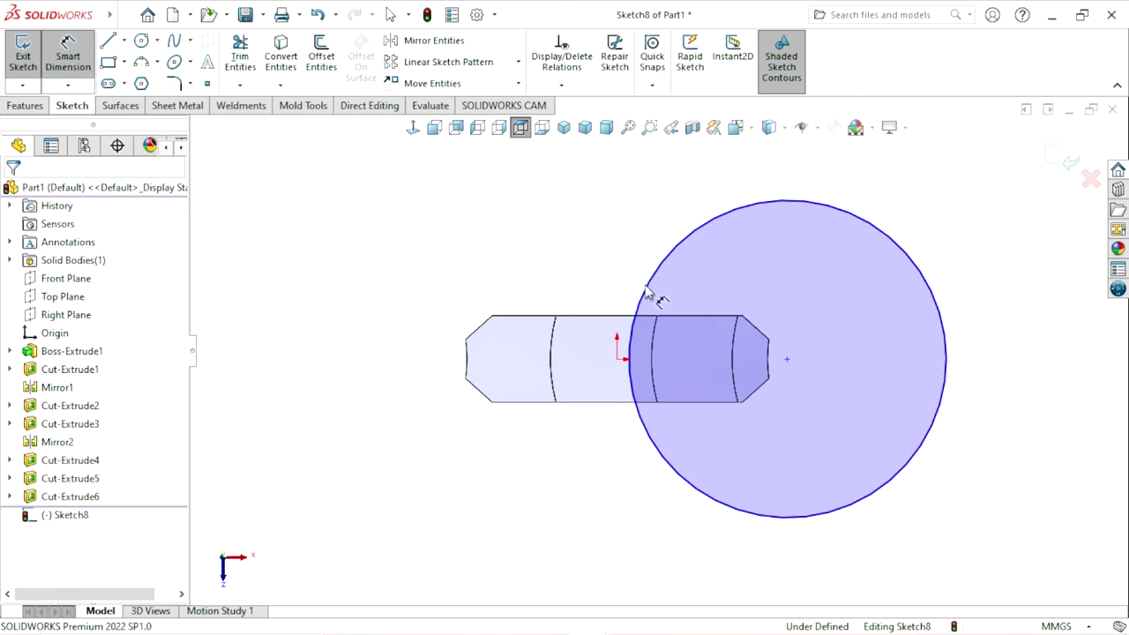
{"action": "left_click", "coordinate": [944, 337]}
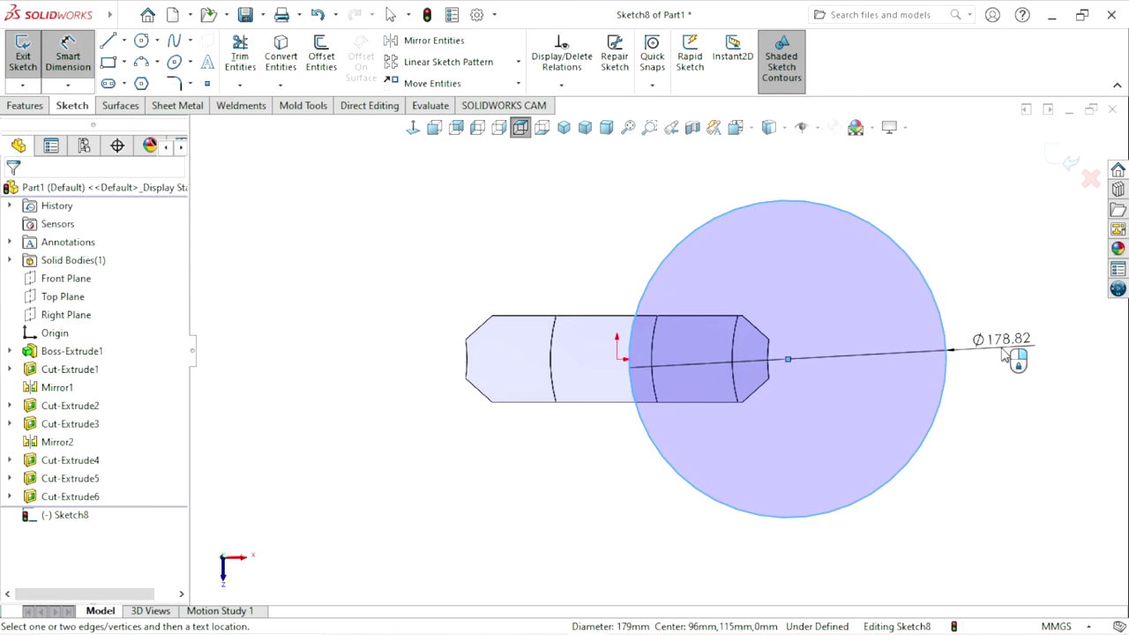
{"action": "left_click", "coordinate": [1005, 354]}
{"action": "type", "text": "190"}
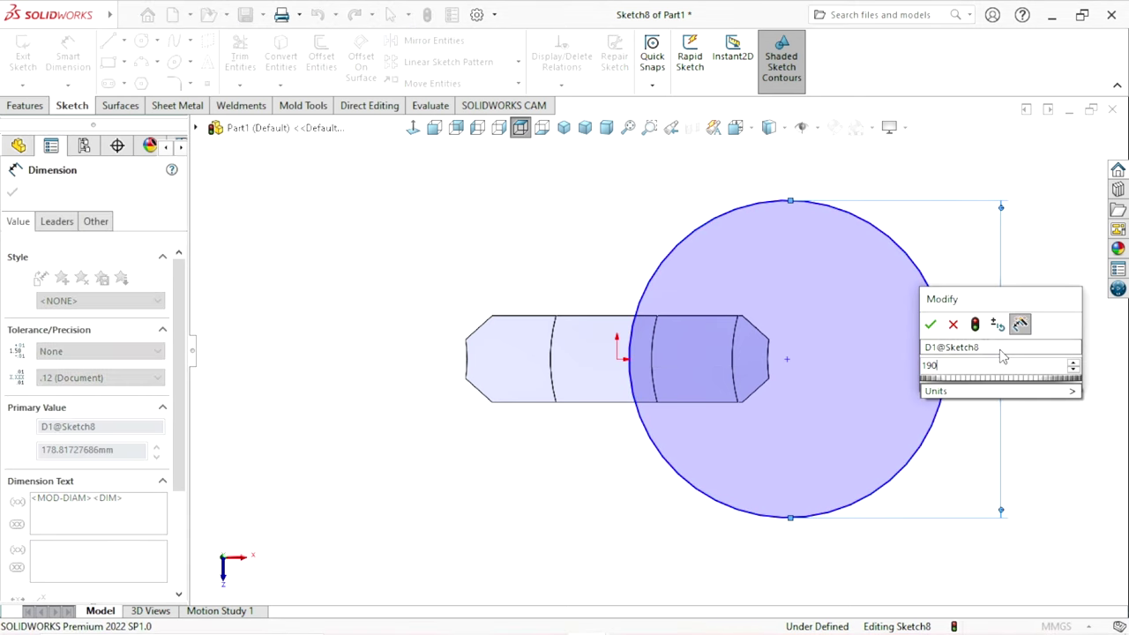
{"action": "key", "text": "Return"}
{"action": "key", "text": "Escape"}
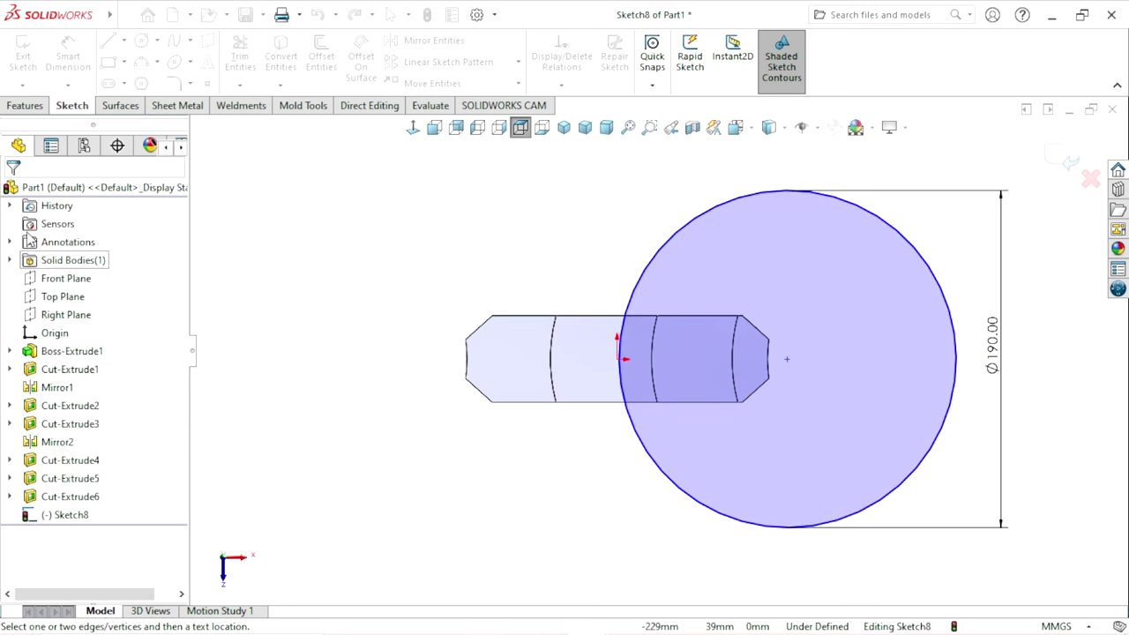
Step: Dimension the circle's edge 13 mm from the origin
{"action": "key", "text": "f"}
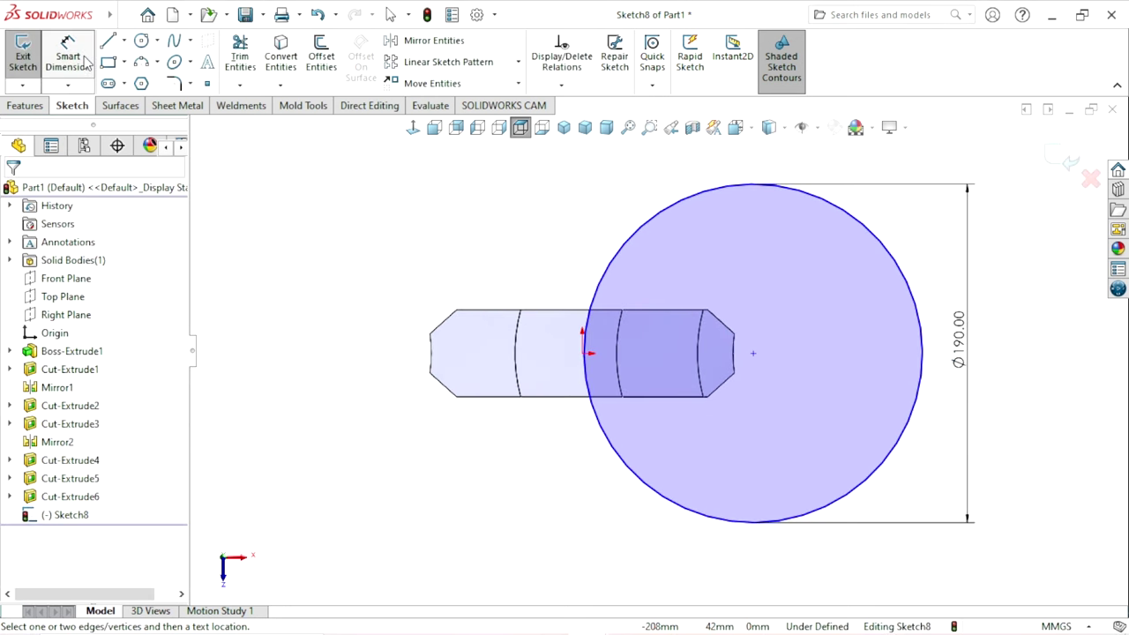
{"action": "left_click", "coordinate": [595, 309]}
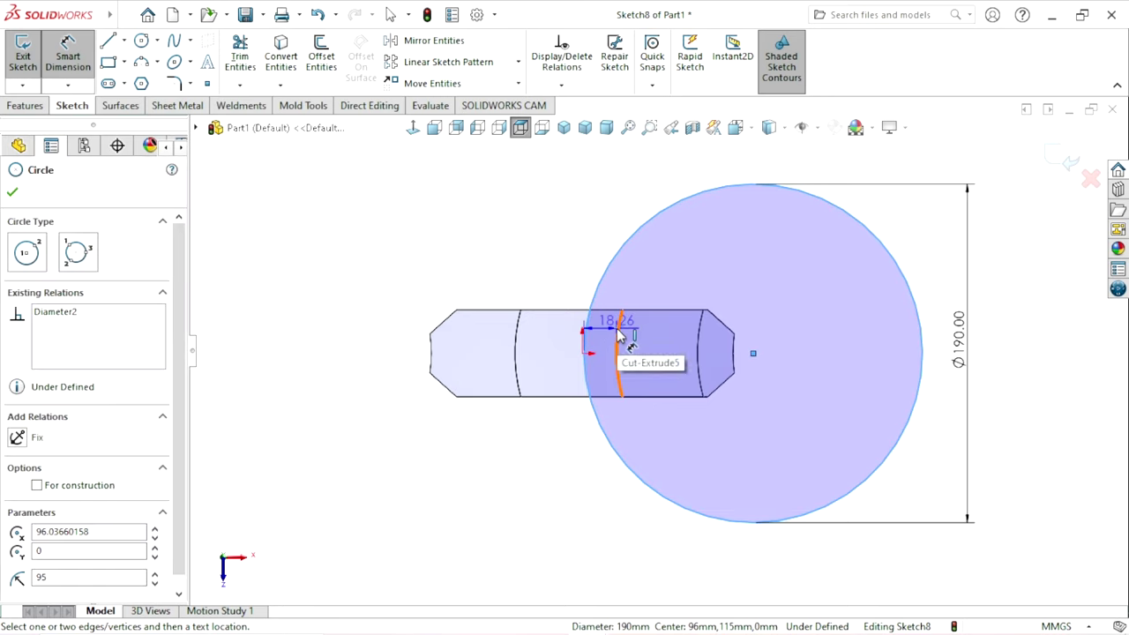
{"action": "left_click", "coordinate": [617, 334]}
{"action": "left_click", "coordinate": [532, 223]}
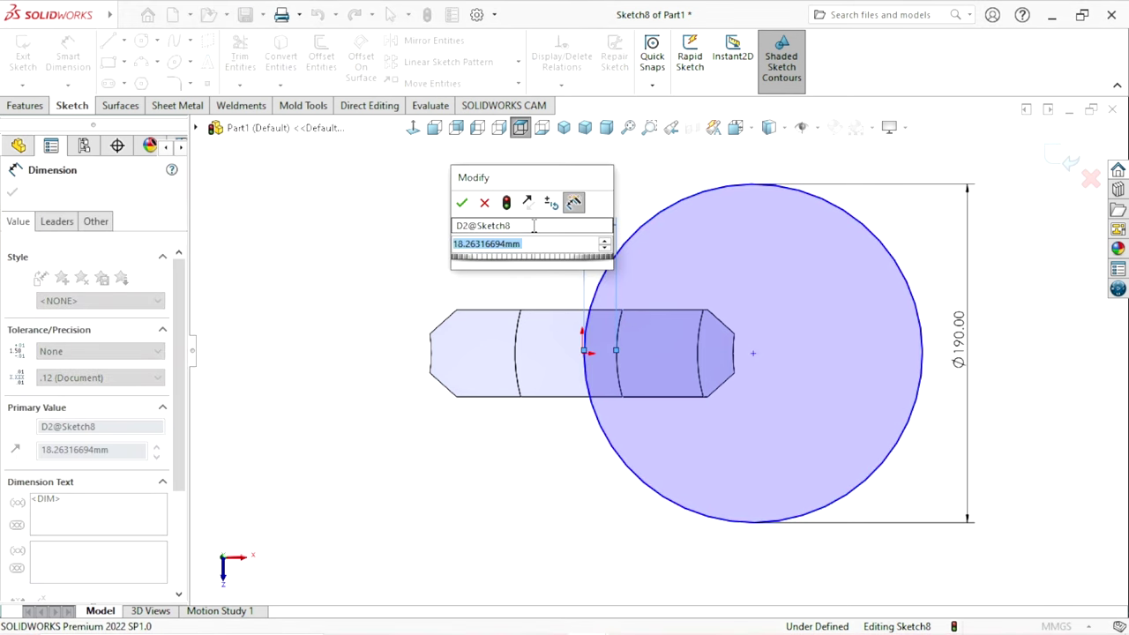
{"action": "type", "text": "1"}
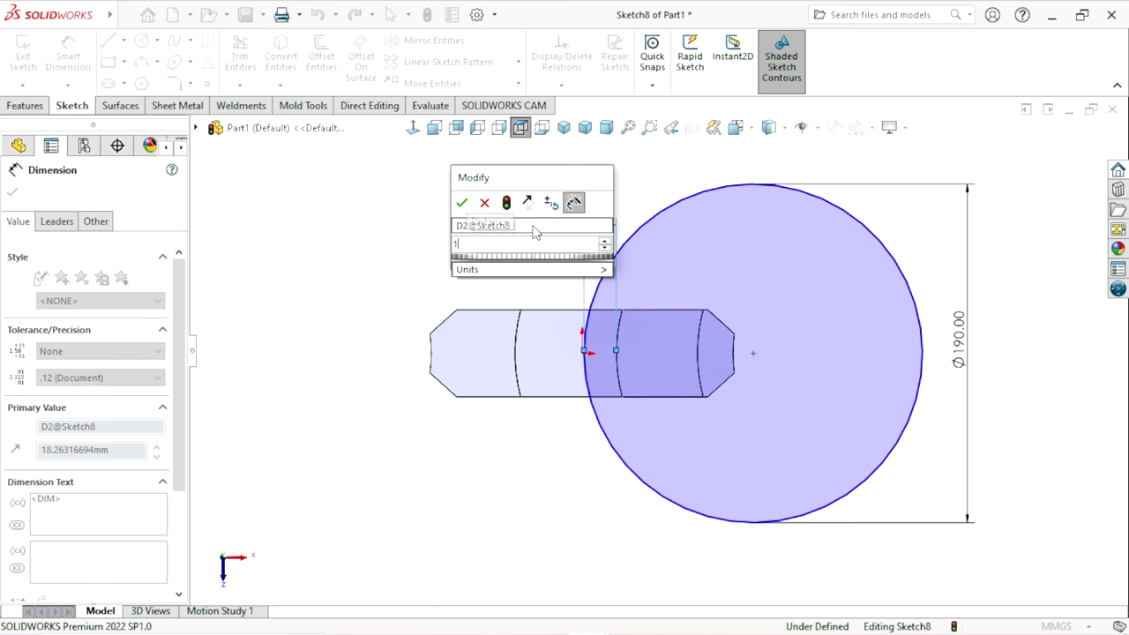
{"action": "type", "text": "3"}
{"action": "key", "text": "Return"}
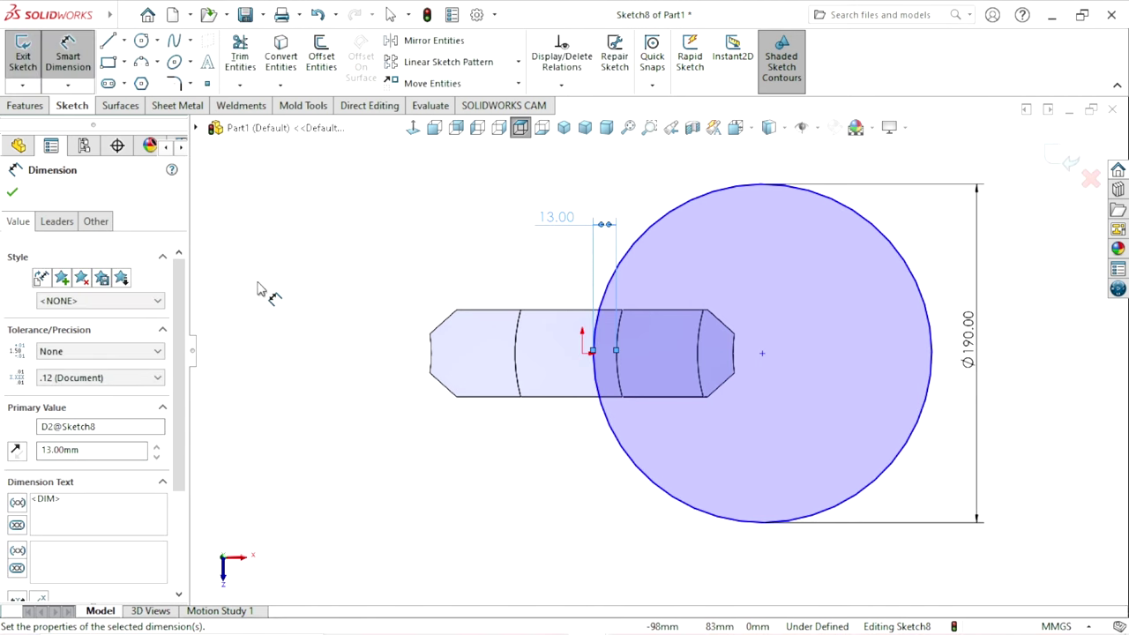
{"action": "left_click", "coordinate": [265, 289]}
{"action": "scroll", "coordinate": [436, 371], "scroll_direction": "up", "scroll_amount": 2}
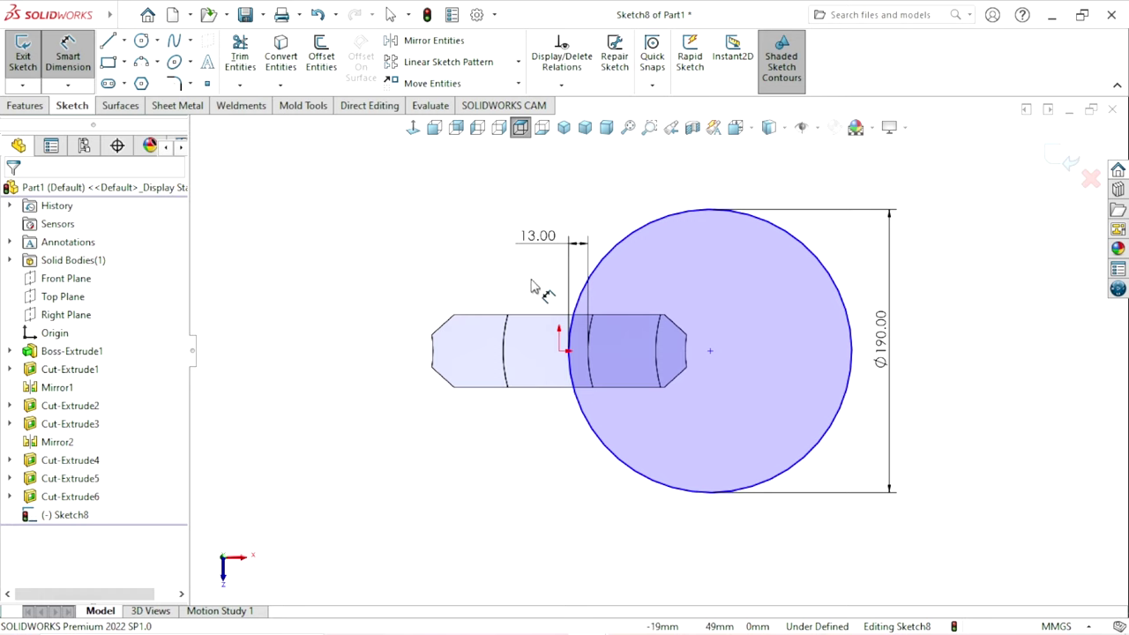
Step: Add a Horizontal relation between the circle centre and the origin
{"action": "key", "text": "Escape"}
{"action": "left_click", "coordinate": [711, 351]}
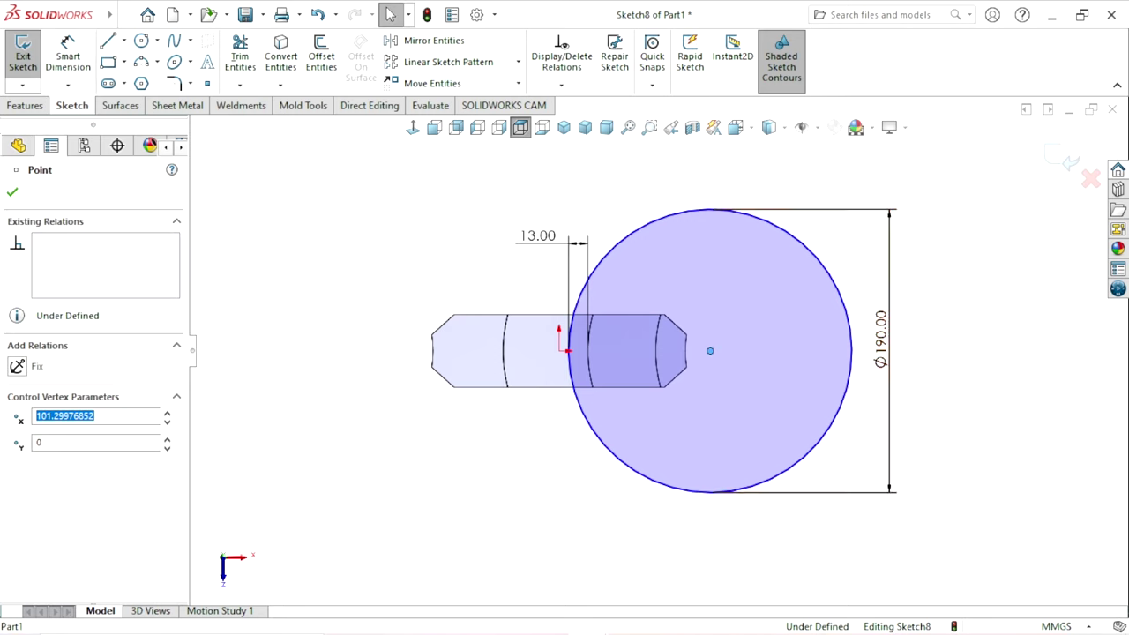
{"action": "left_click", "coordinate": [559, 351], "text": "ctrl"}
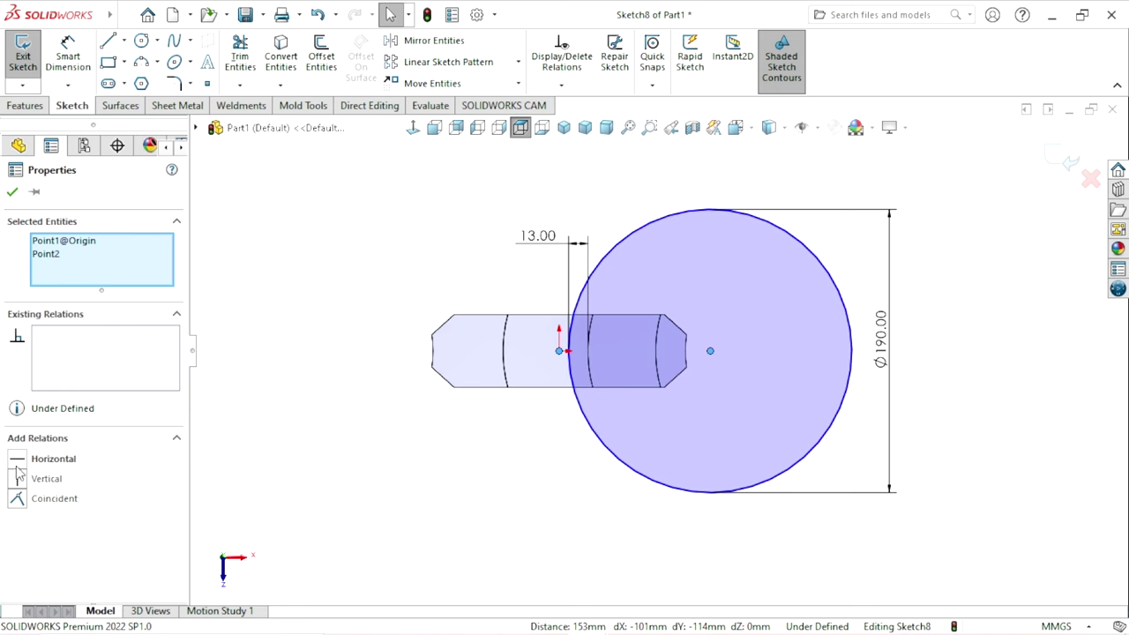
{"action": "left_click", "coordinate": [20, 461]}
{"action": "left_click", "coordinate": [13, 192]}
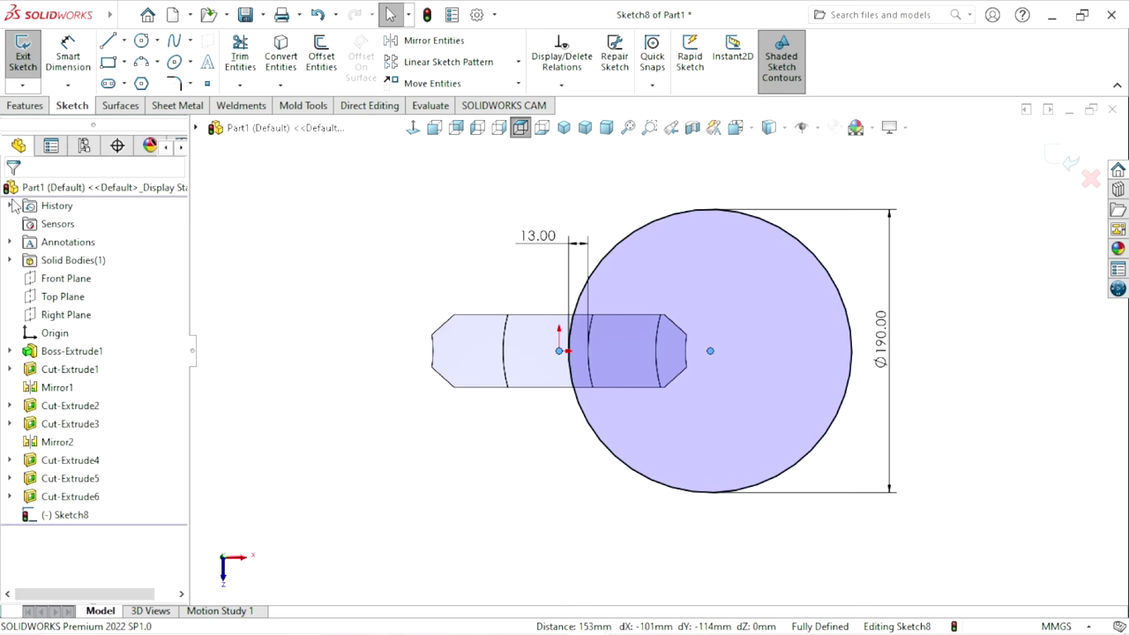
{"action": "scroll", "coordinate": [585, 421], "scroll_direction": "up", "scroll_amount": 2}
{"action": "scroll", "coordinate": [585, 421], "scroll_direction": "down", "scroll_amount": 1}
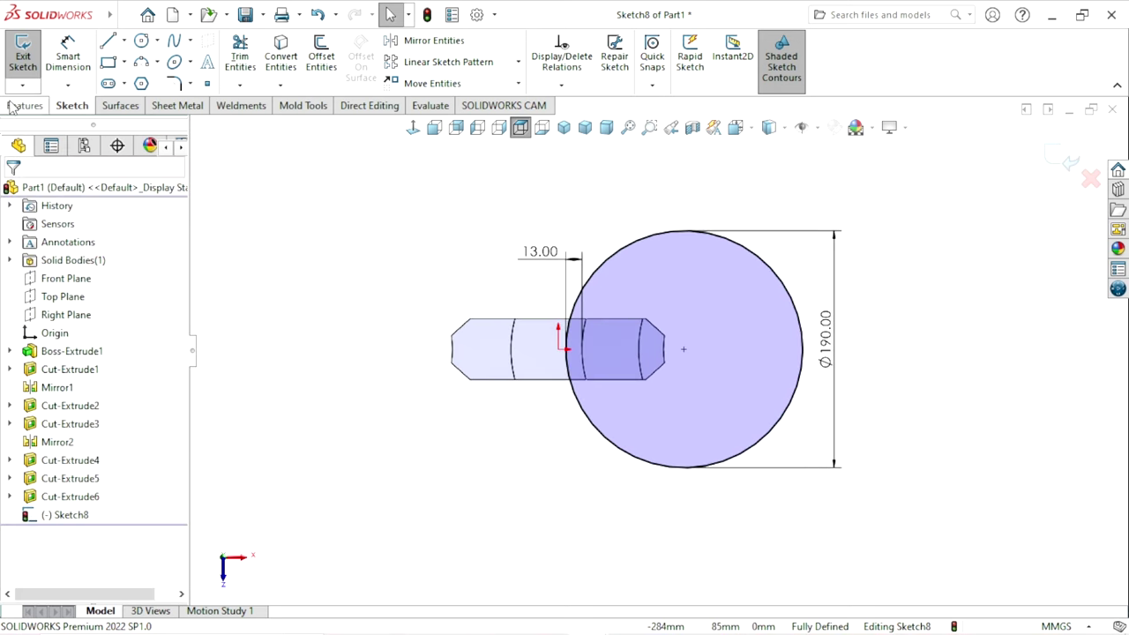
{"action": "left_click", "coordinate": [24, 105]}
Step: Extrude-cut the Sketch8 circle 5 mm Blind into the middle step as Cut-Extrude7
{"action": "left_click", "coordinate": [246, 58]}
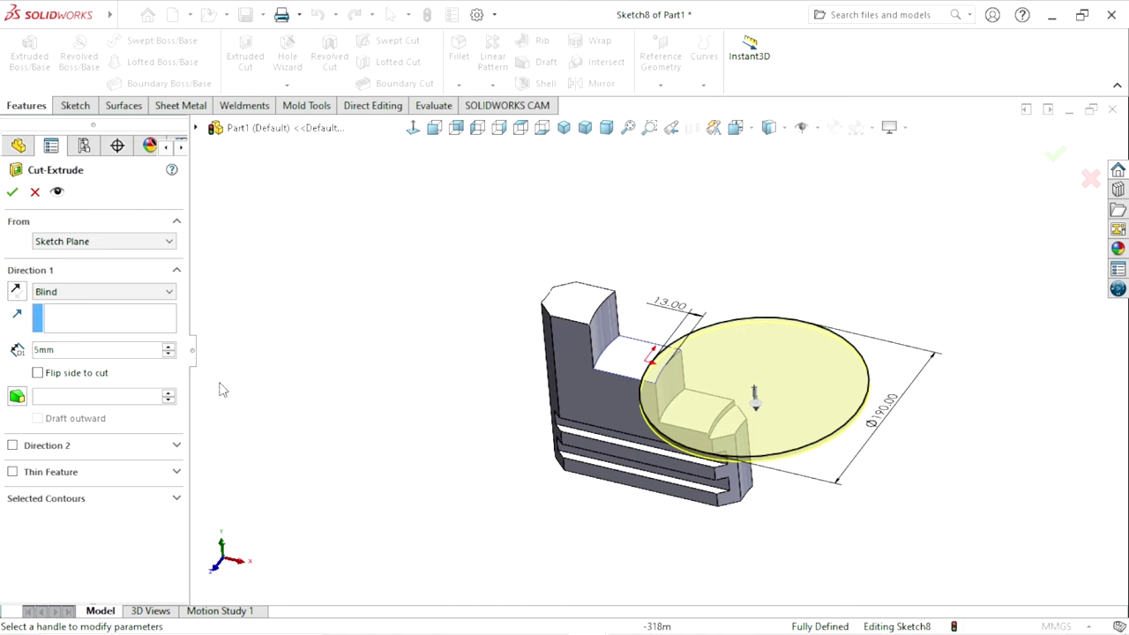
{"action": "left_click", "coordinate": [12, 191]}
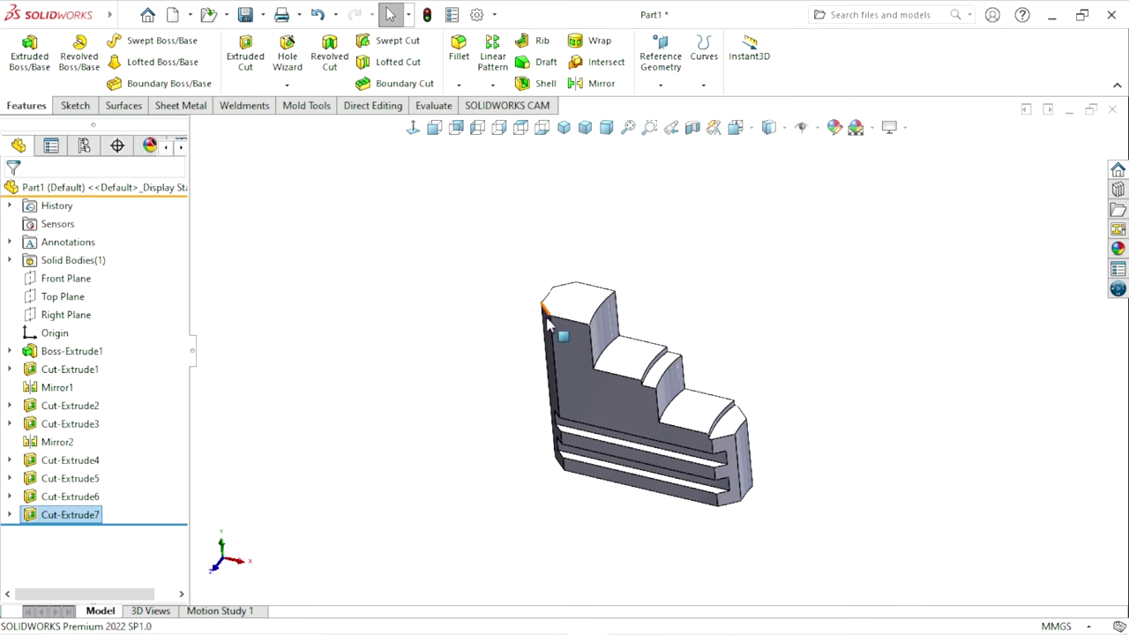
{"action": "left_click", "coordinate": [792, 385]}
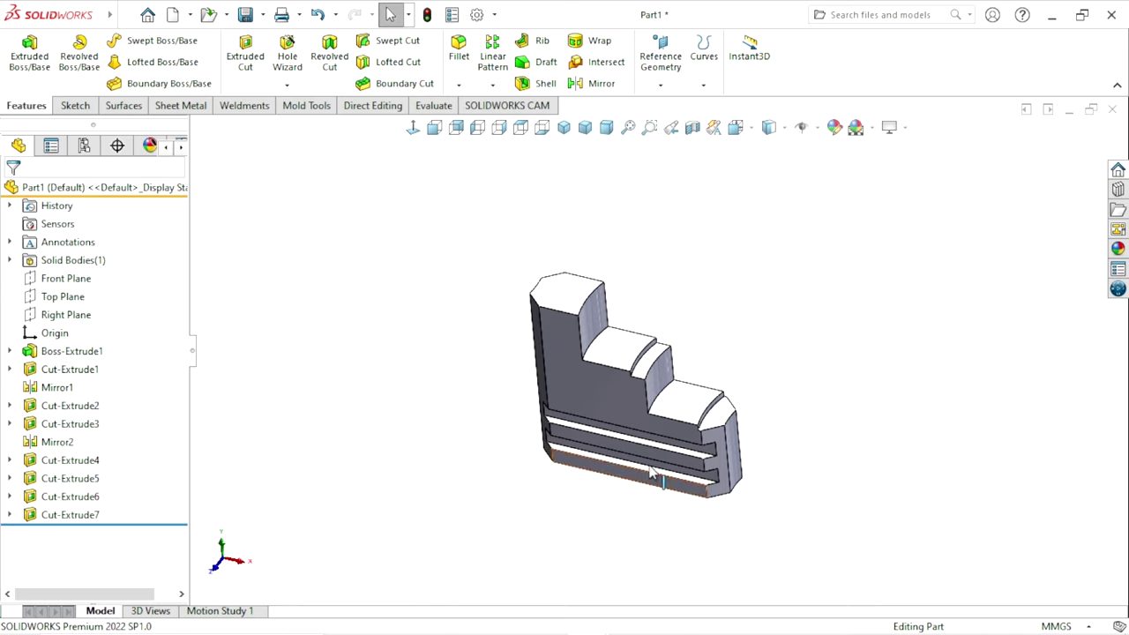
{"action": "scroll", "coordinate": [680, 370], "scroll_direction": "up", "scroll_amount": 2}
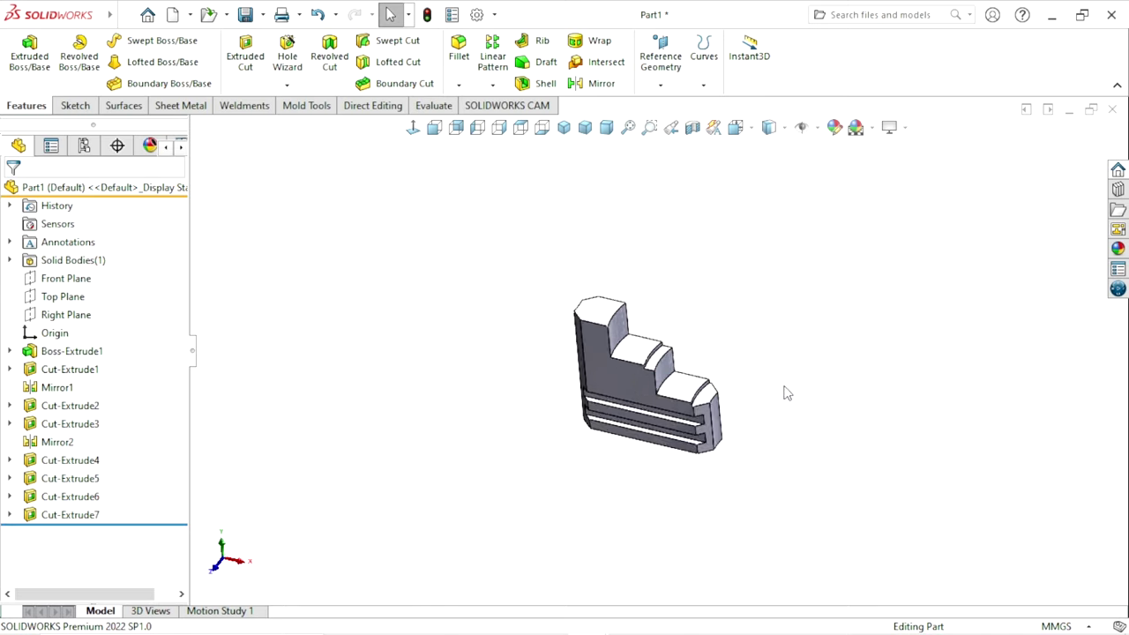
Step: Start a sketch on the Front Plane and draw a vertical centerline left of the part
{"action": "left_click", "coordinate": [71, 279]}
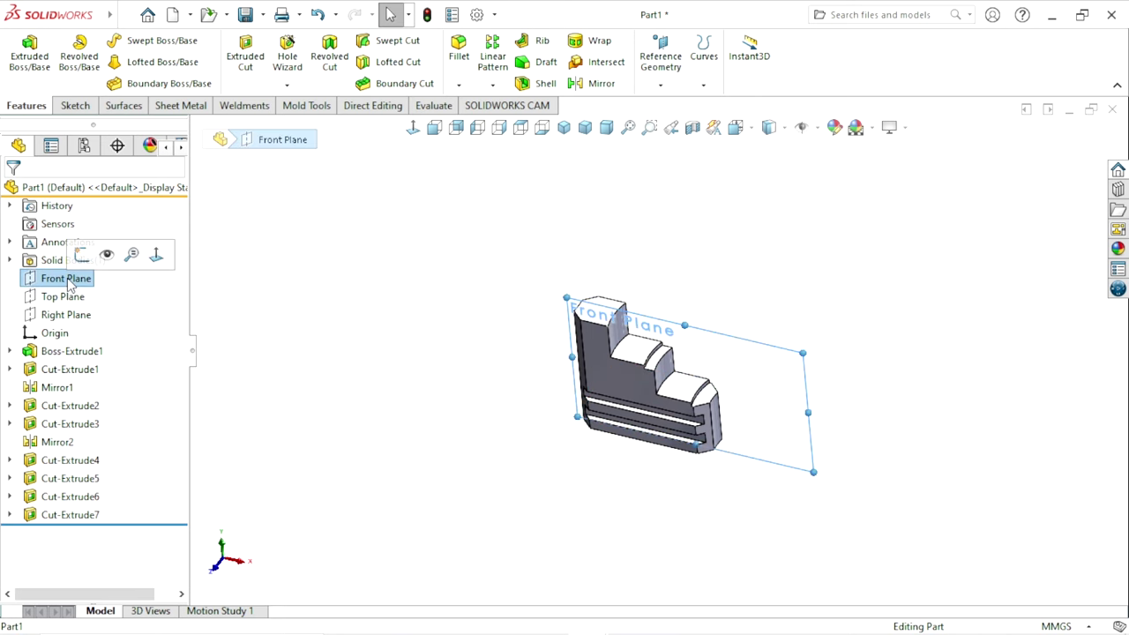
{"action": "left_click", "coordinate": [81, 255]}
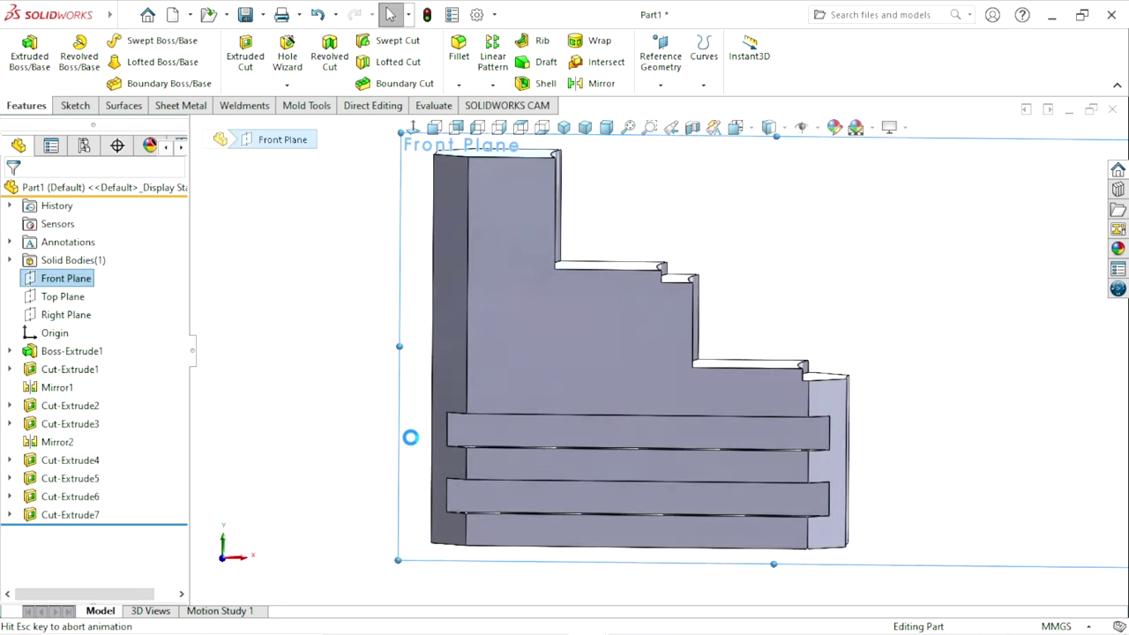
{"action": "left_click", "coordinate": [349, 389]}
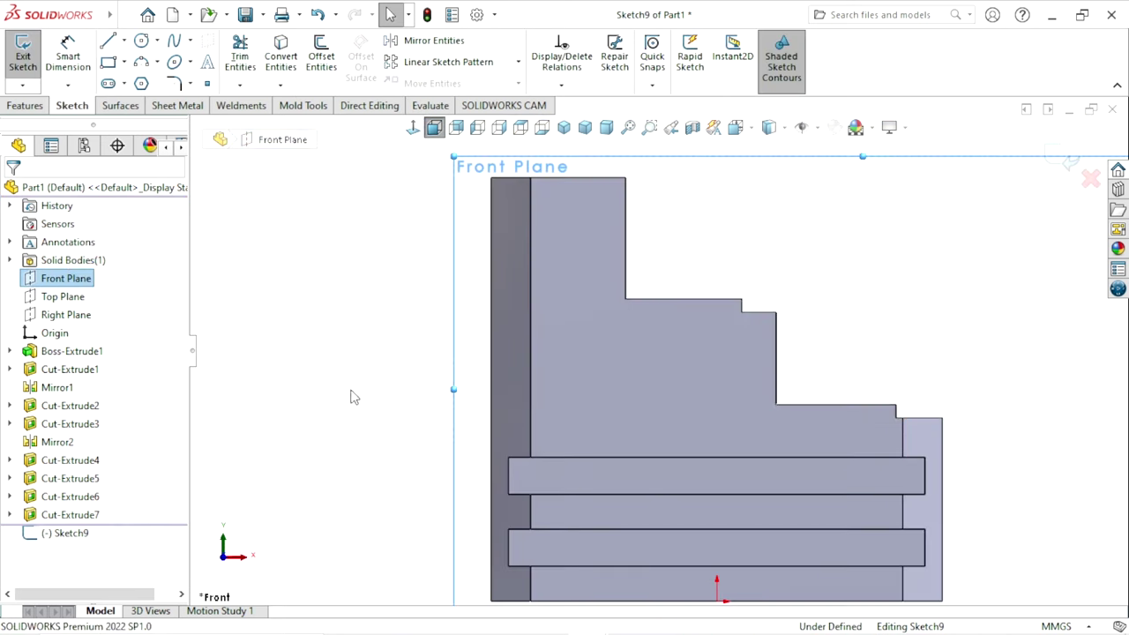
{"action": "scroll", "coordinate": [560, 430], "scroll_direction": "up", "scroll_amount": 2}
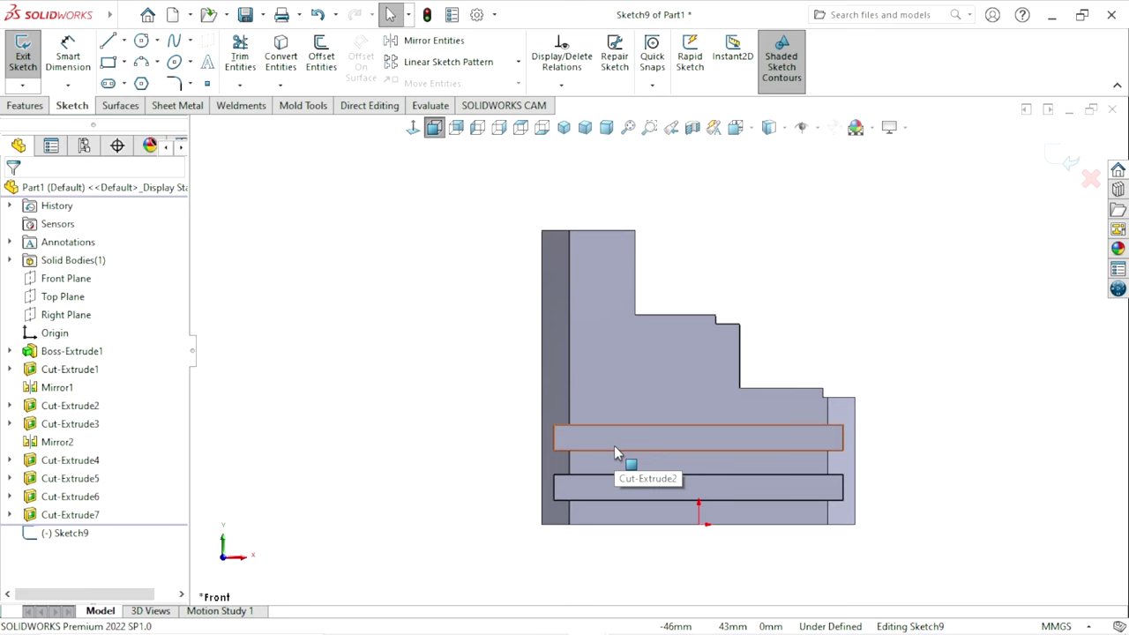
{"action": "left_click", "coordinate": [125, 41]}
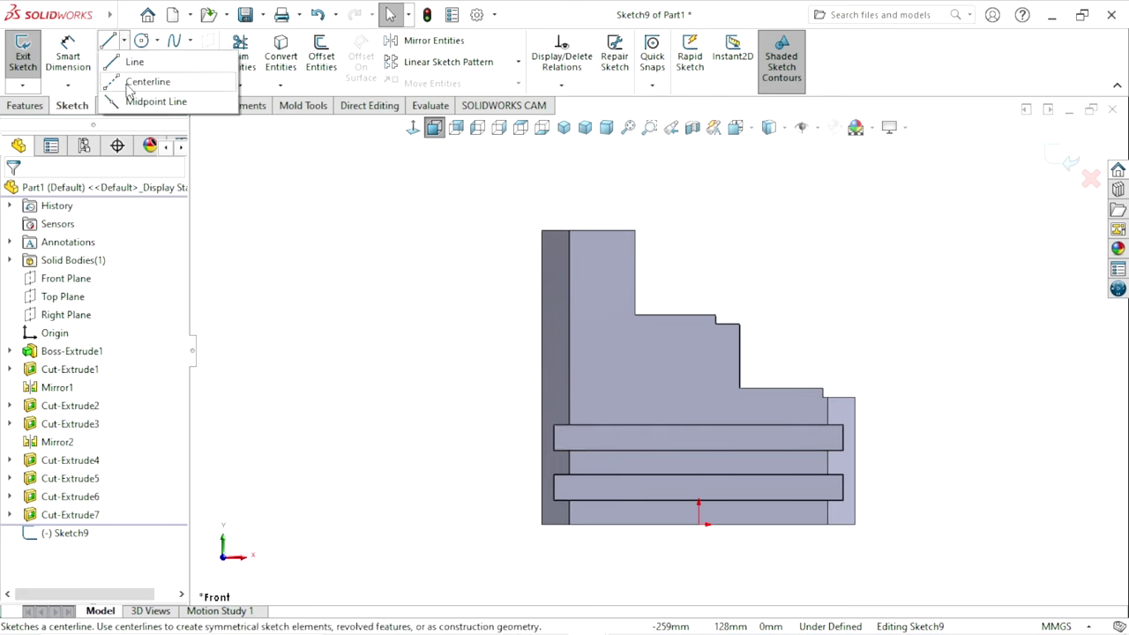
{"action": "left_click", "coordinate": [136, 81]}
{"action": "scroll", "coordinate": [657, 350], "scroll_direction": "up", "scroll_amount": 2}
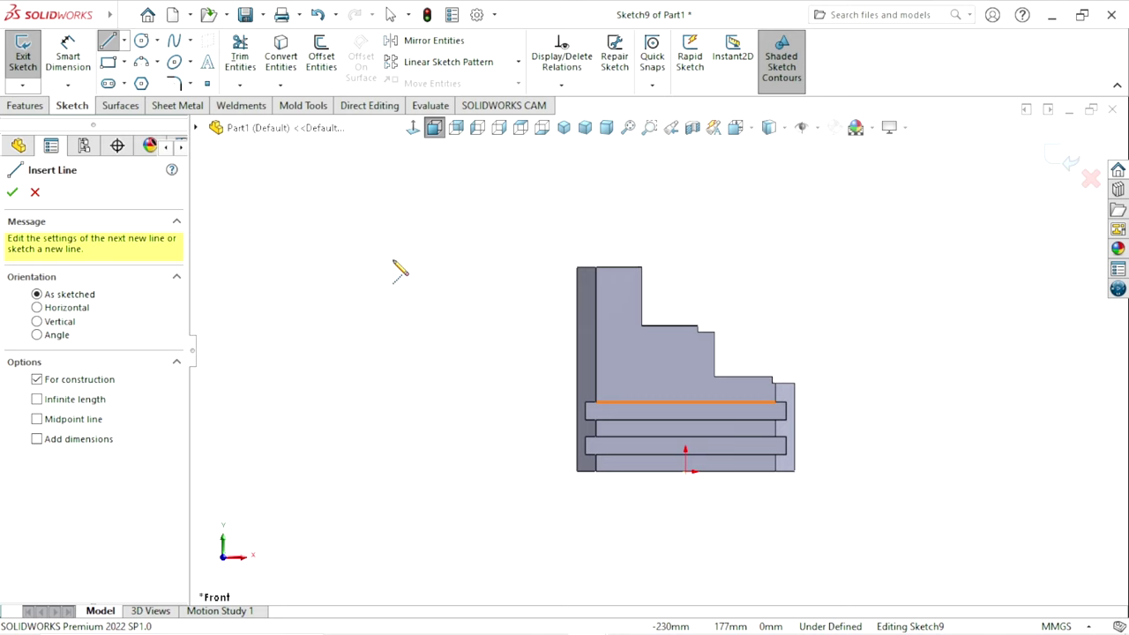
{"action": "left_click", "coordinate": [393, 245]}
{"action": "left_click", "coordinate": [394, 484]}
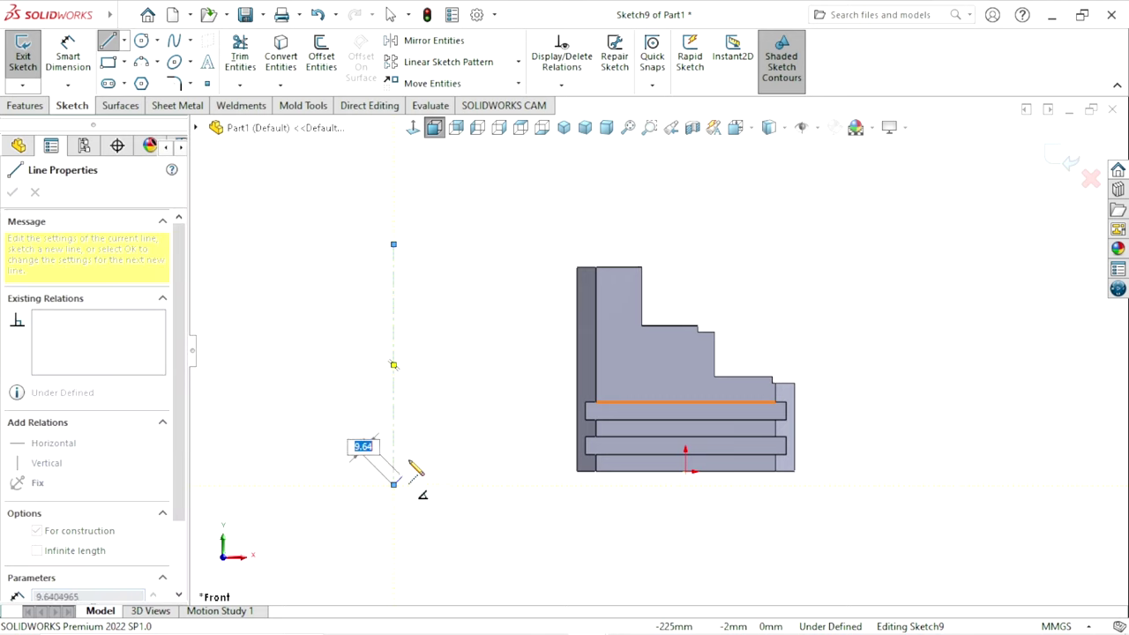
{"action": "right_click", "coordinate": [445, 423]}
{"action": "left_click", "coordinate": [470, 444]}
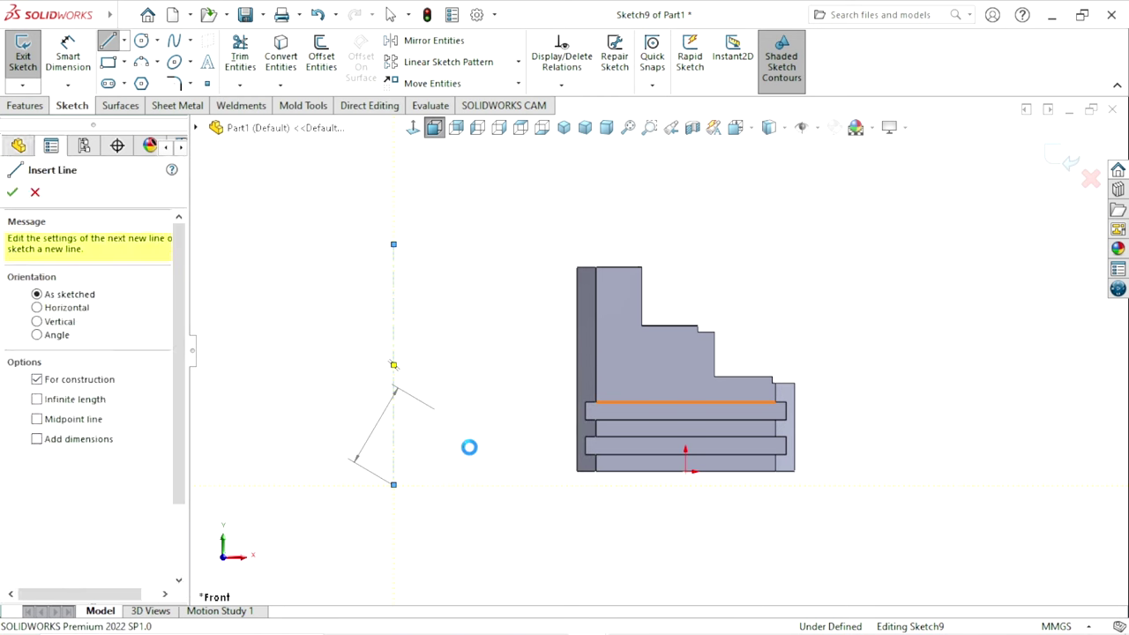
{"action": "key", "text": "Escape"}
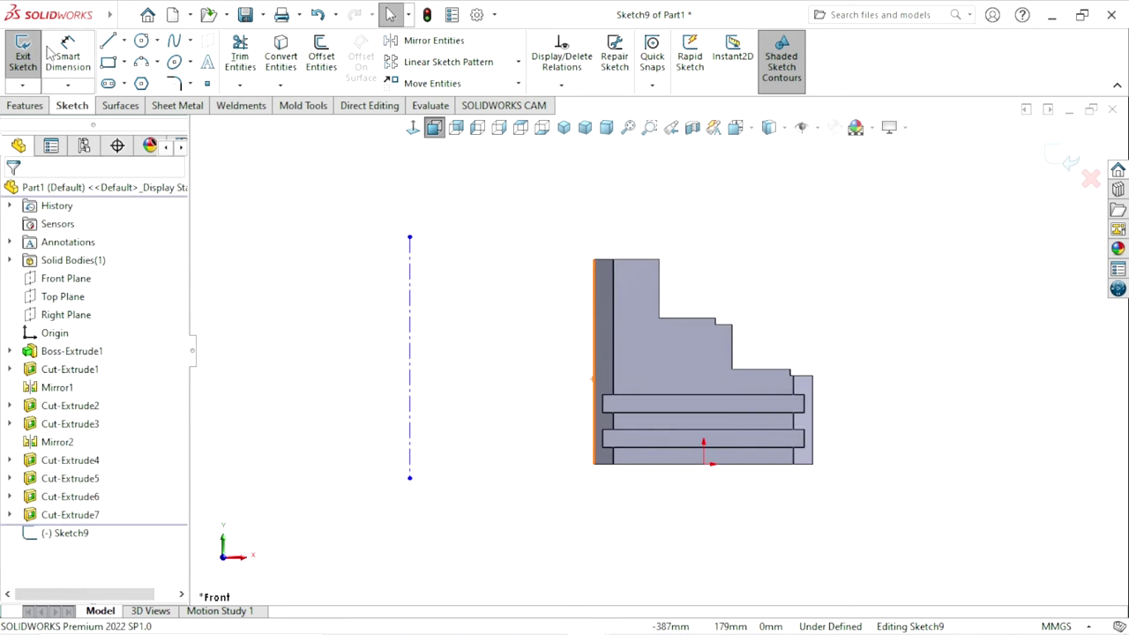
Step: Dimension the centerline 80 mm from the part's left edge
{"action": "left_click", "coordinate": [55, 53]}
{"action": "left_click", "coordinate": [411, 368]}
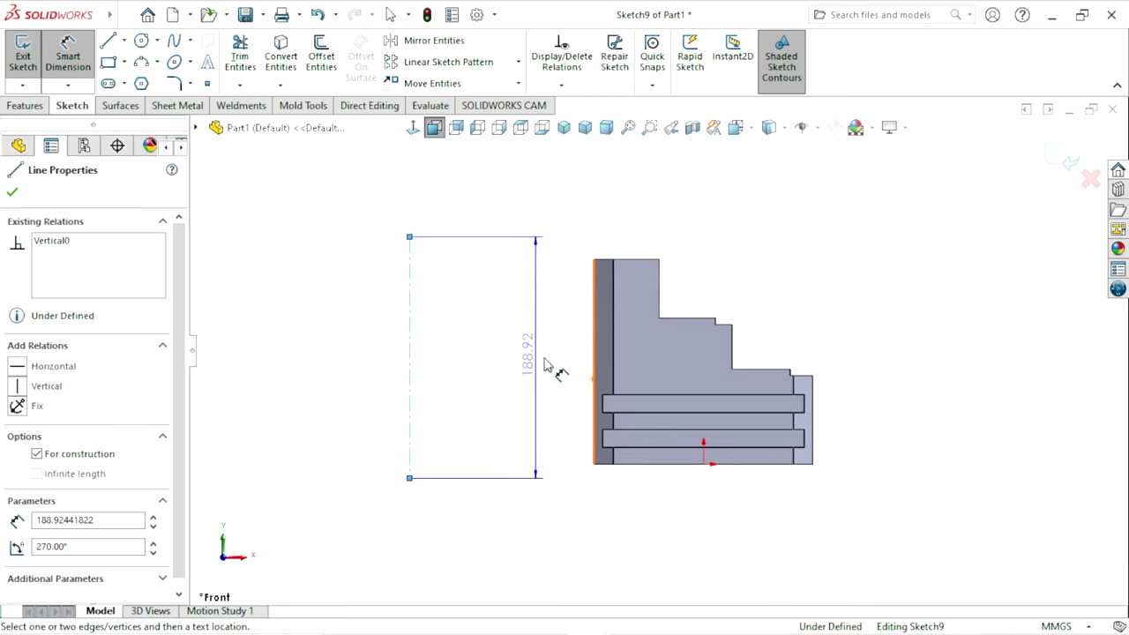
{"action": "left_click", "coordinate": [595, 366]}
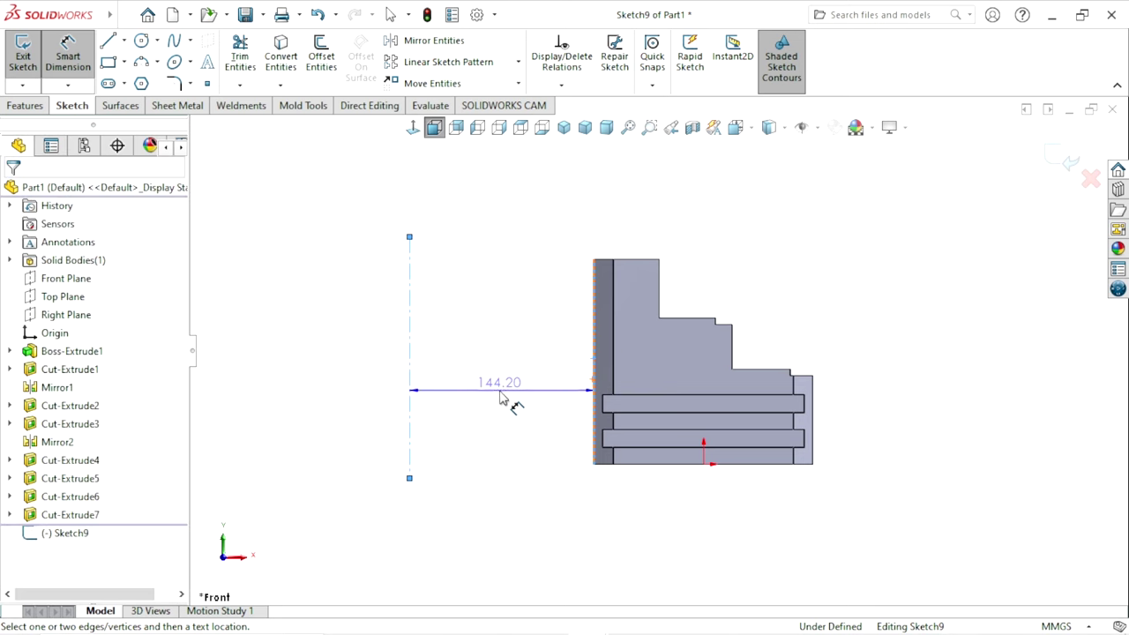
{"action": "left_click", "coordinate": [496, 410]}
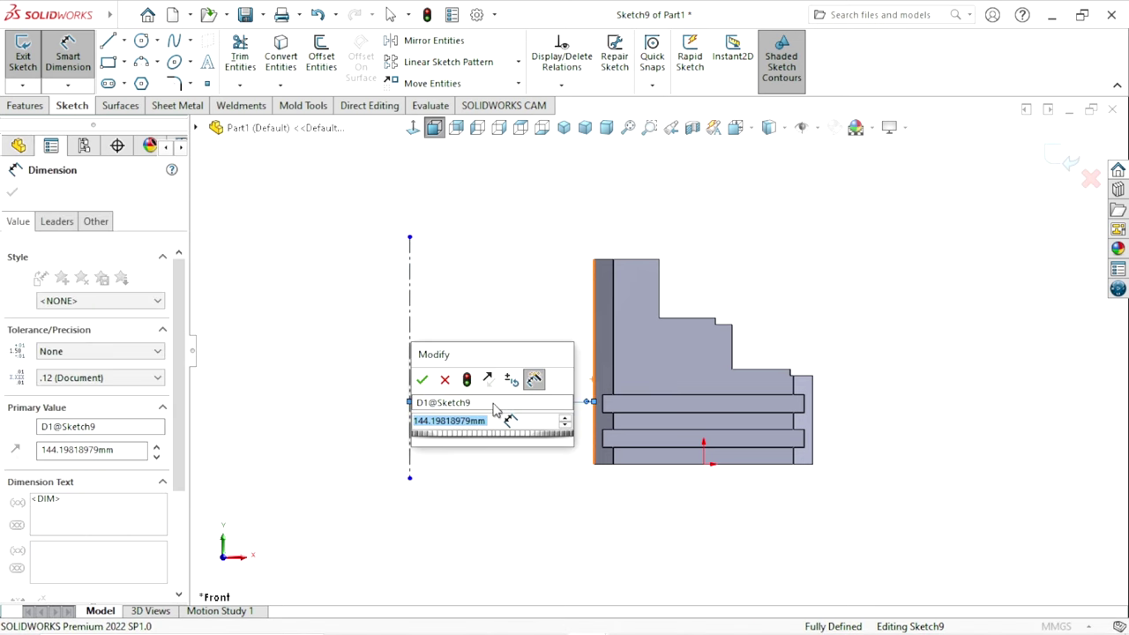
{"action": "type", "text": "80"}
{"action": "key", "text": "Return"}
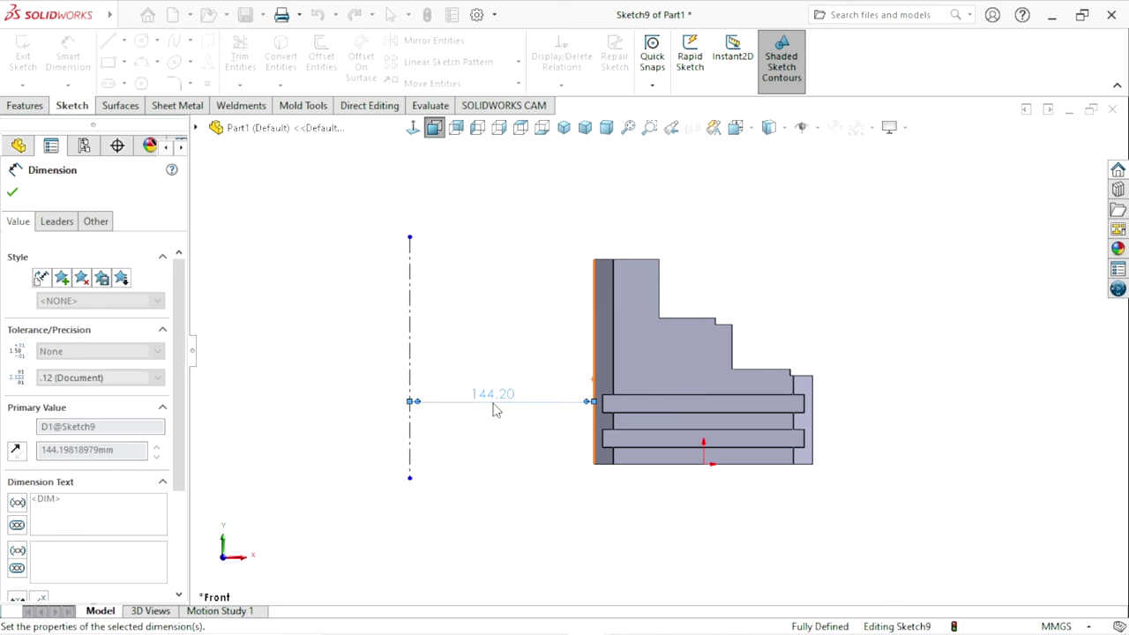
{"action": "scroll", "coordinate": [658, 388], "scroll_direction": "down", "scroll_amount": 2}
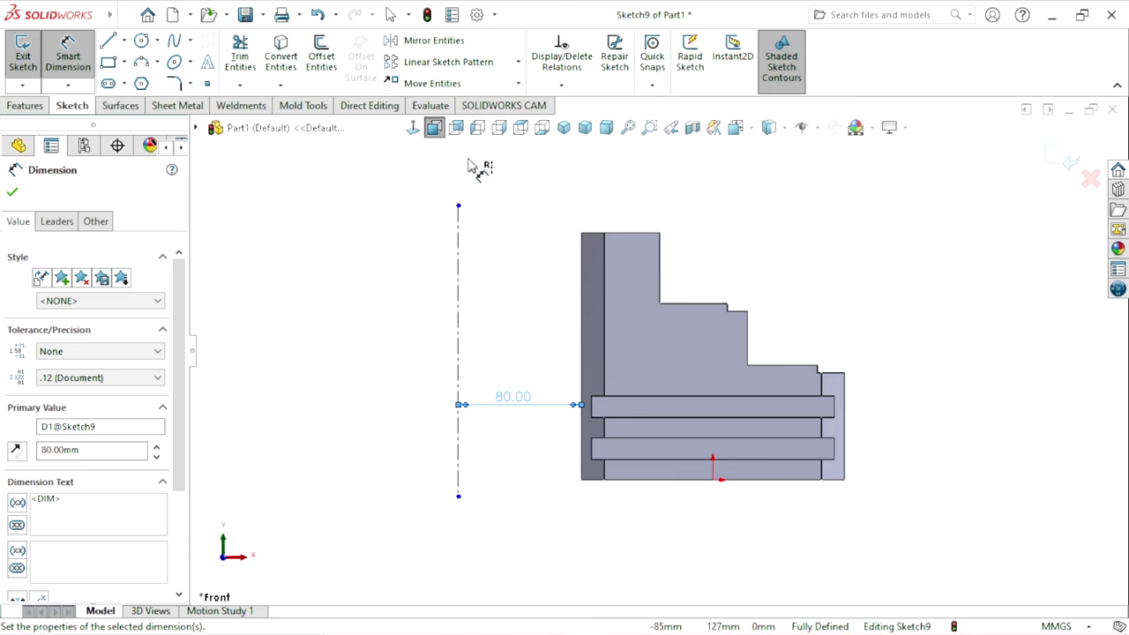
{"action": "left_click", "coordinate": [13, 190]}
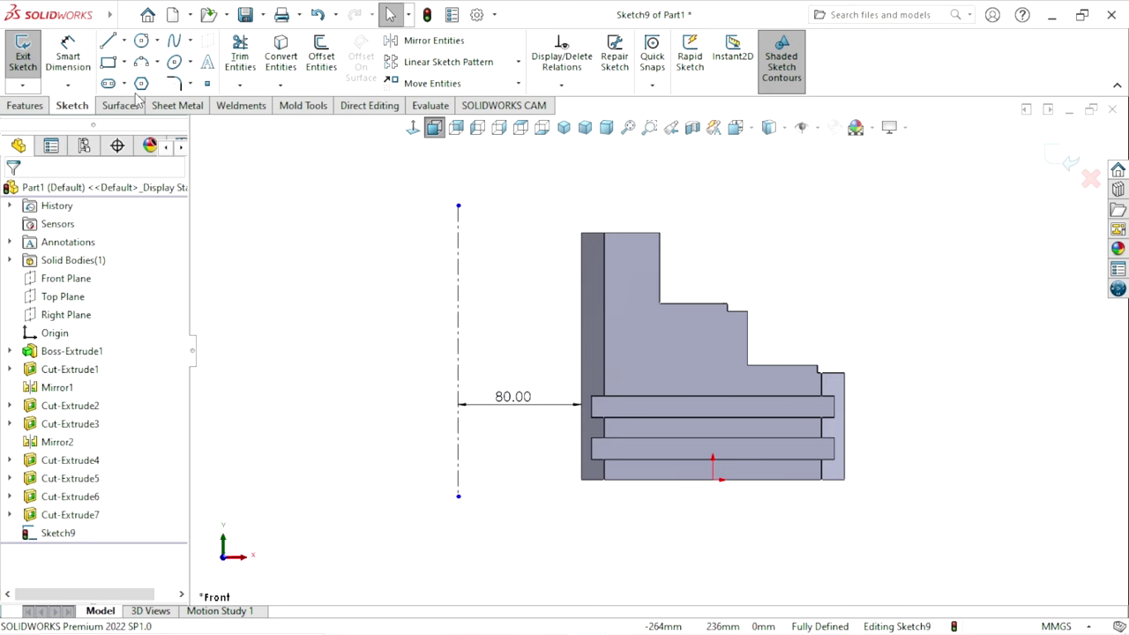
Step: Draw a three-sided polygon on the part's left edge
{"action": "key", "text": "p"}
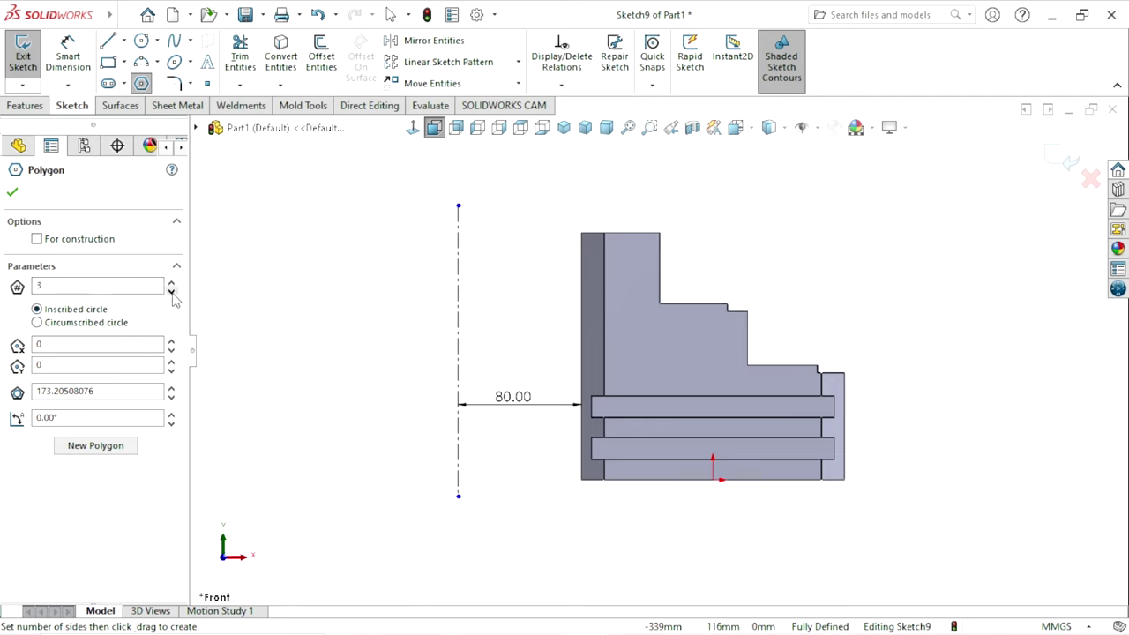
{"action": "left_click", "coordinate": [12, 192]}
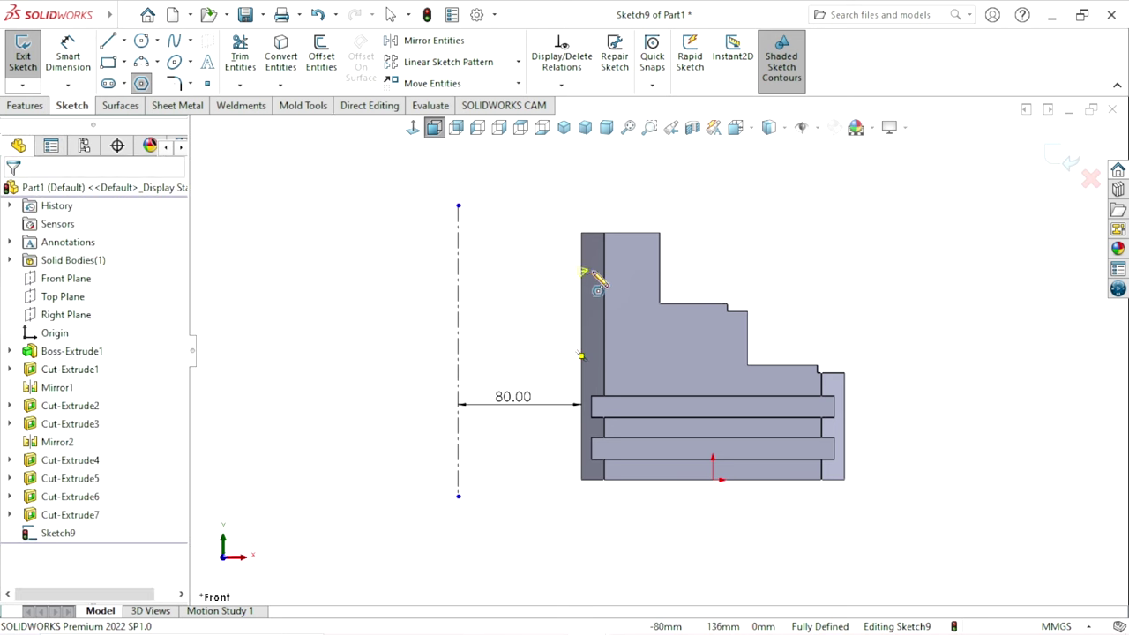
{"action": "right_click", "coordinate": [558, 233]}
{"action": "left_click", "coordinate": [573, 238]}
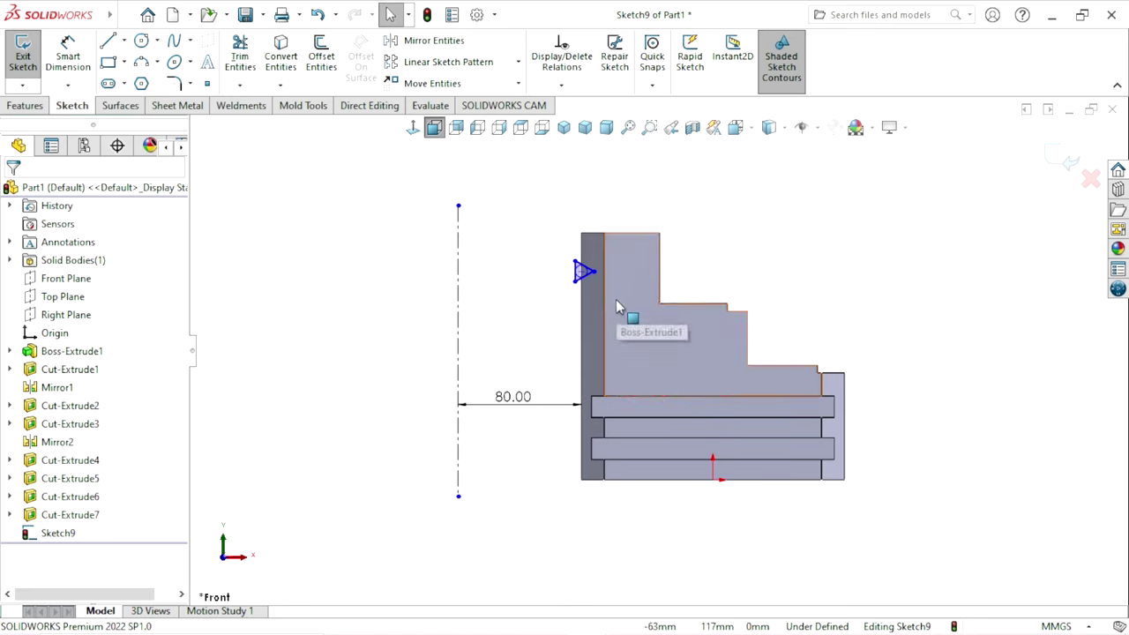
{"action": "scroll", "coordinate": [583, 272], "scroll_direction": "down", "scroll_amount": 2}
Step: Dimension the triangle's vertical side to 5 mm
{"action": "key", "text": "d"}
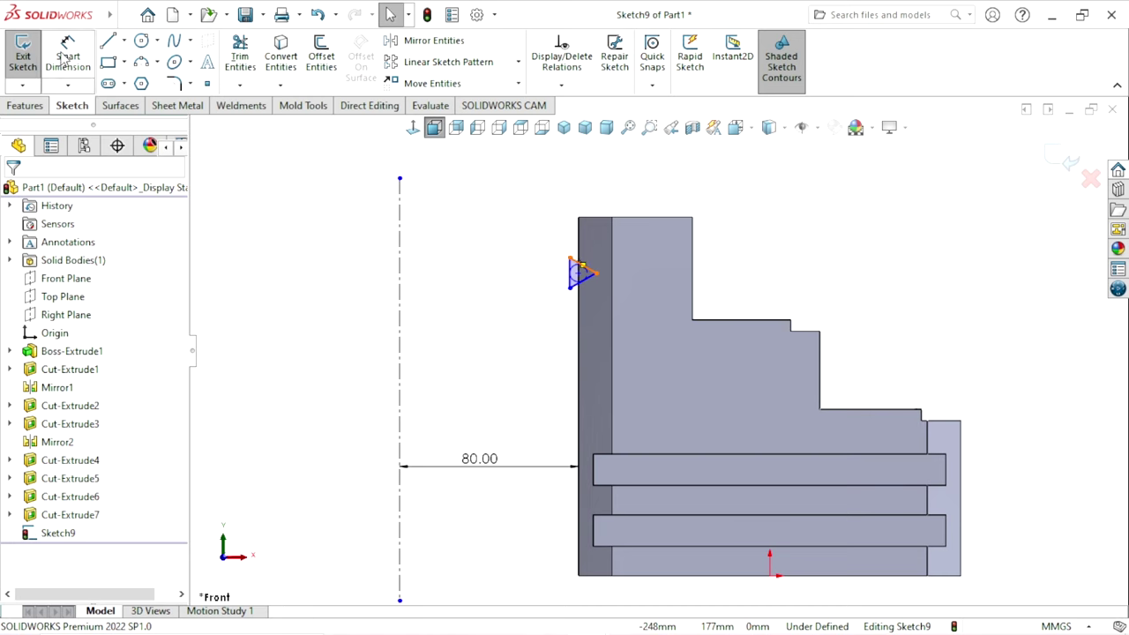
{"action": "left_click", "coordinate": [571, 269]}
{"action": "left_click", "coordinate": [533, 217]}
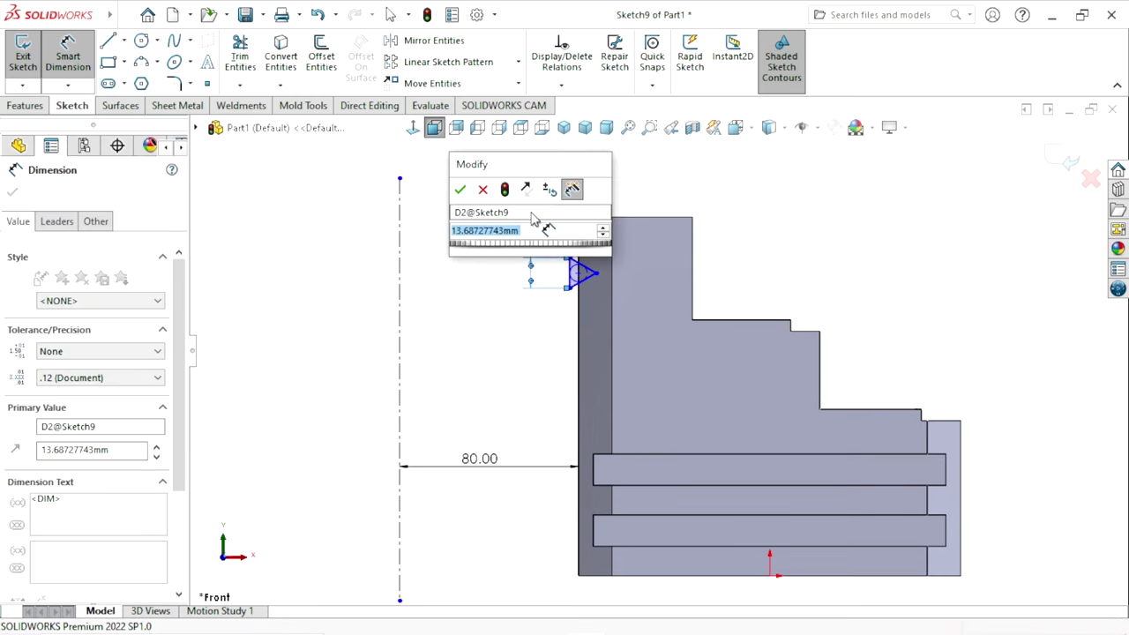
{"action": "type", "text": "5"}
{"action": "key", "text": "Return"}
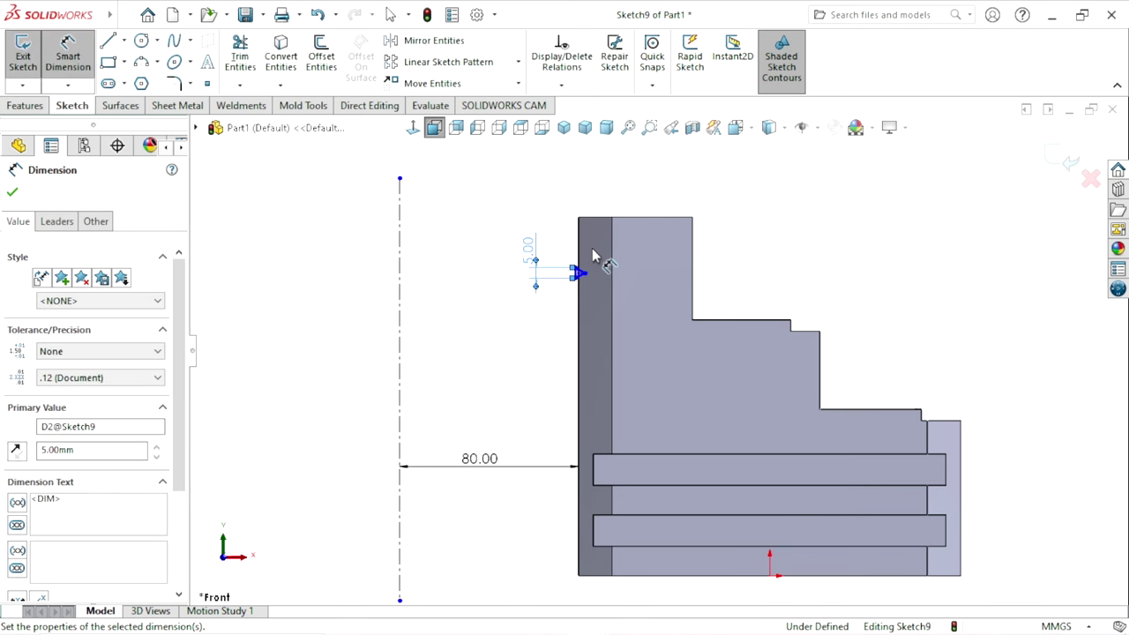
{"action": "scroll", "coordinate": [615, 327], "scroll_direction": "down", "scroll_amount": 2}
{"action": "scroll", "coordinate": [583, 291], "scroll_direction": "down", "scroll_amount": 3}
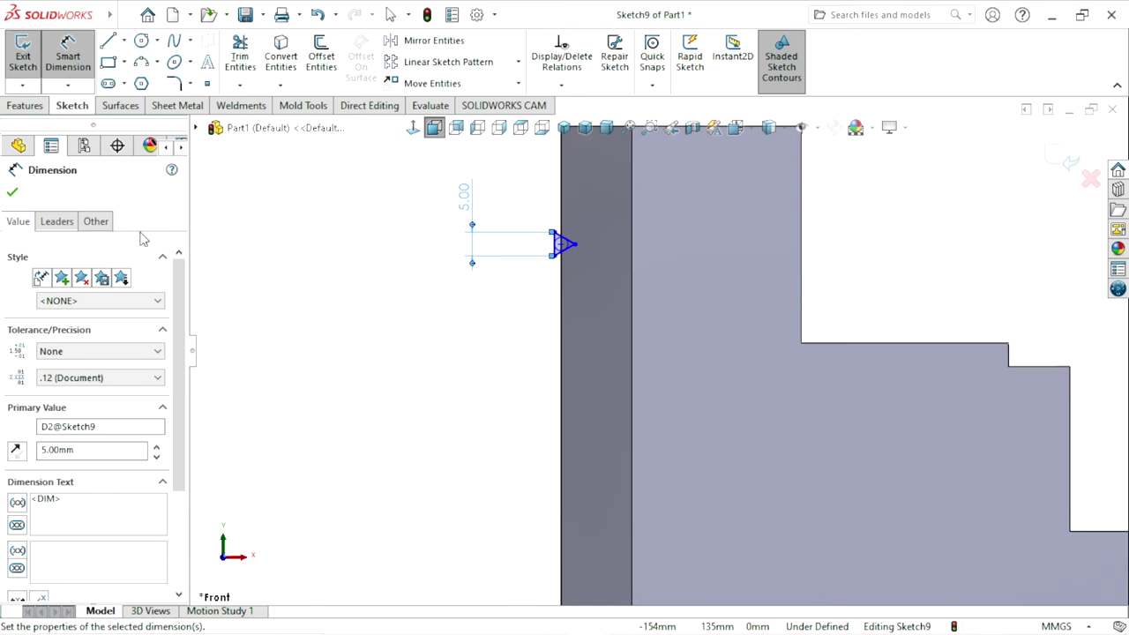
{"action": "scroll", "coordinate": [615, 312], "scroll_direction": "up", "scroll_amount": 1}
{"action": "scroll", "coordinate": [628, 244], "scroll_direction": "up", "scroll_amount": 1}
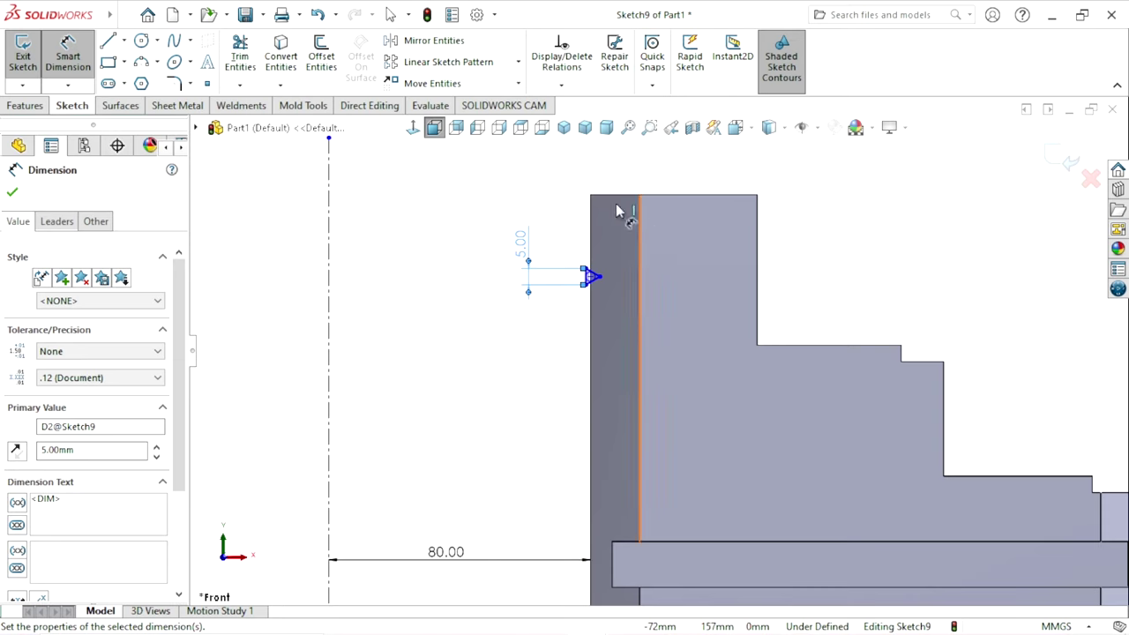
Step: Dimension the triangle 22 mm below the part's top edge
{"action": "left_click", "coordinate": [623, 197]}
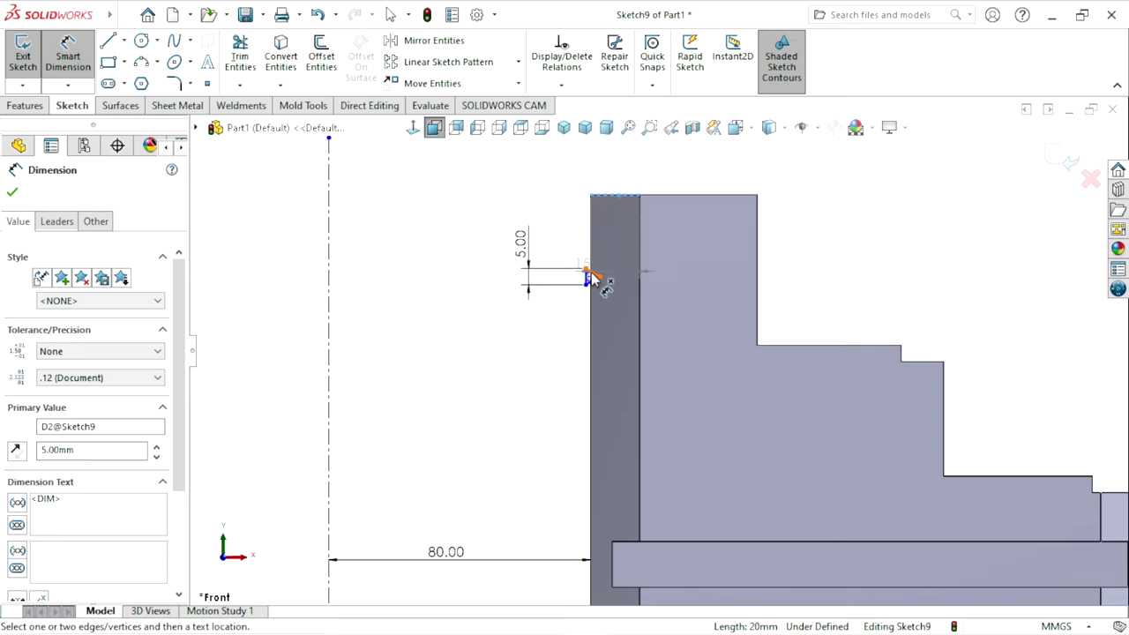
{"action": "scroll", "coordinate": [597, 276], "scroll_direction": "down", "scroll_amount": 2}
{"action": "left_click", "coordinate": [599, 300]}
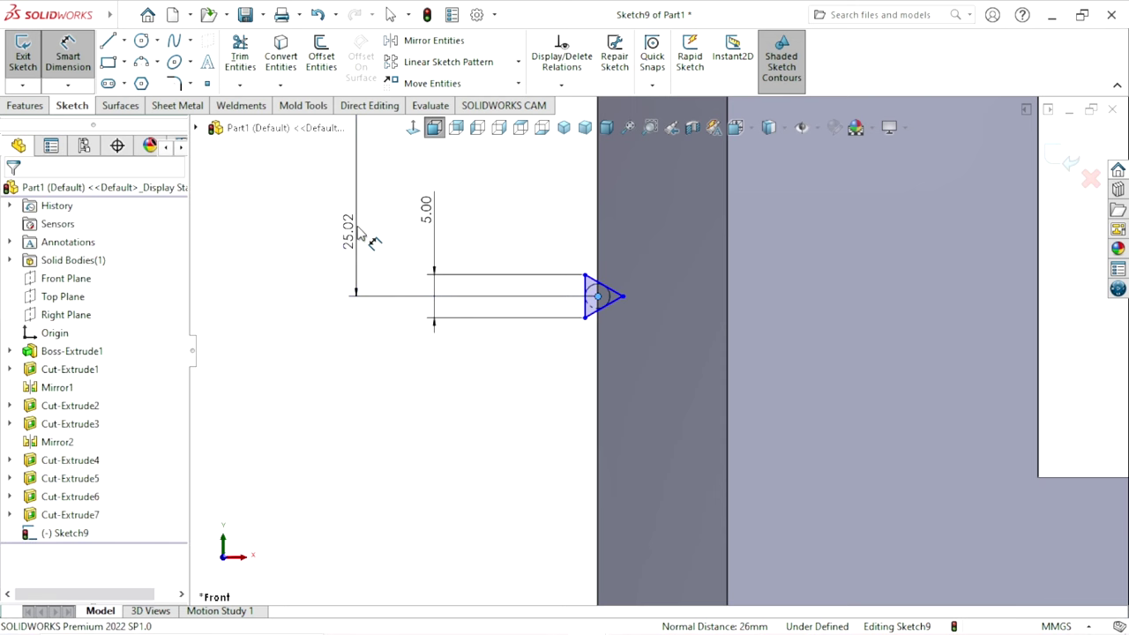
{"action": "left_click", "coordinate": [358, 232]}
{"action": "key", "text": "Return"}
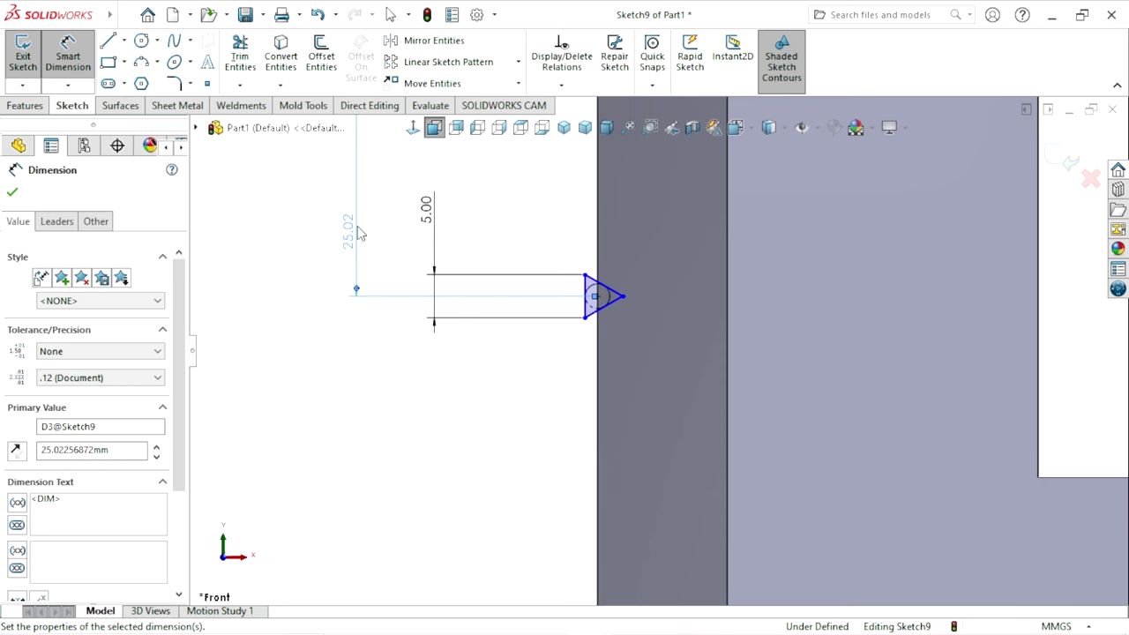
{"action": "type", "text": "22"}
{"action": "key", "text": "Return"}
{"action": "scroll", "coordinate": [659, 318], "scroll_direction": "up", "scroll_amount": 2}
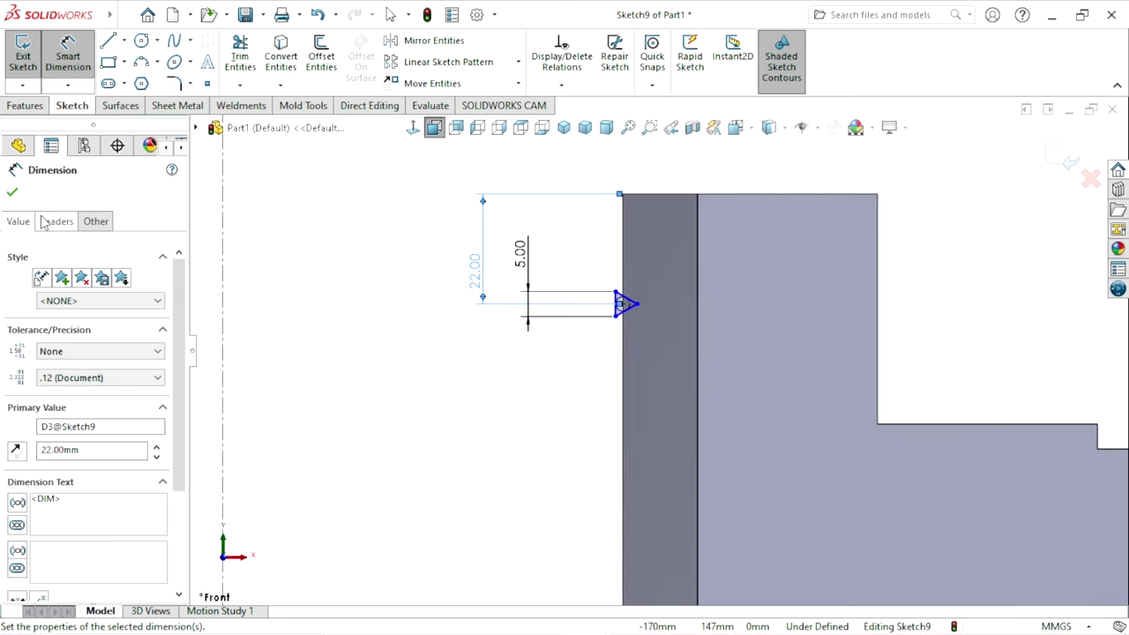
{"action": "left_click", "coordinate": [12, 191]}
{"action": "scroll", "coordinate": [527, 271], "scroll_direction": "down", "scroll_amount": 3}
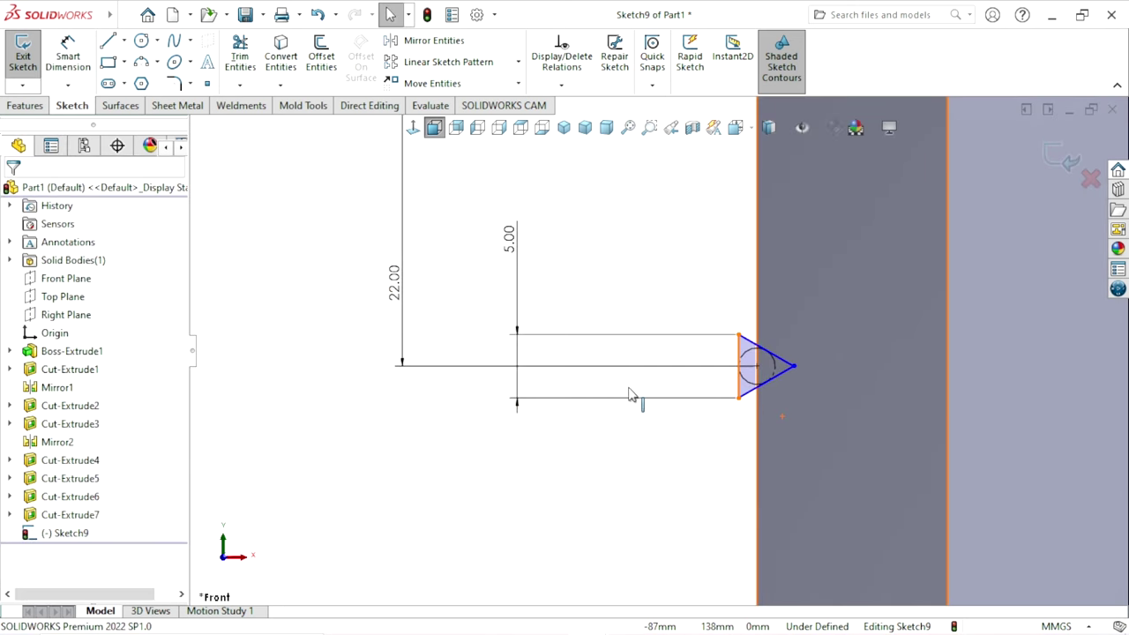
Step: Try a Collinear relation on the triangle side, then delete the conflicting relation
{"action": "left_click", "coordinate": [740, 379]}
{"action": "left_click", "coordinate": [759, 282], "text": "ctrl"}
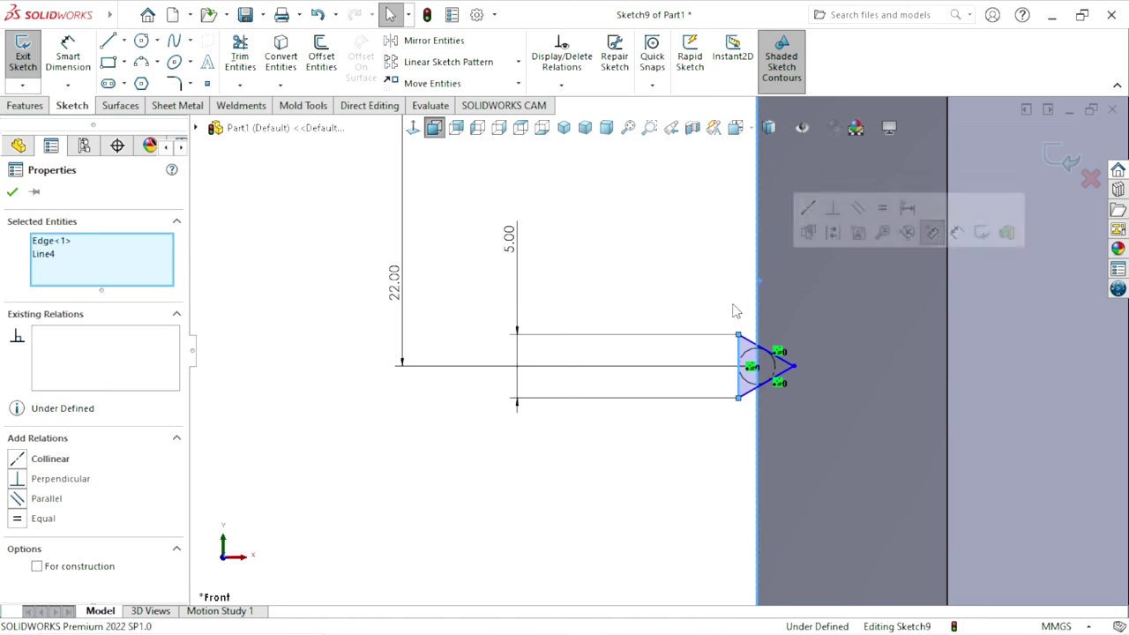
{"action": "left_click", "coordinate": [14, 462]}
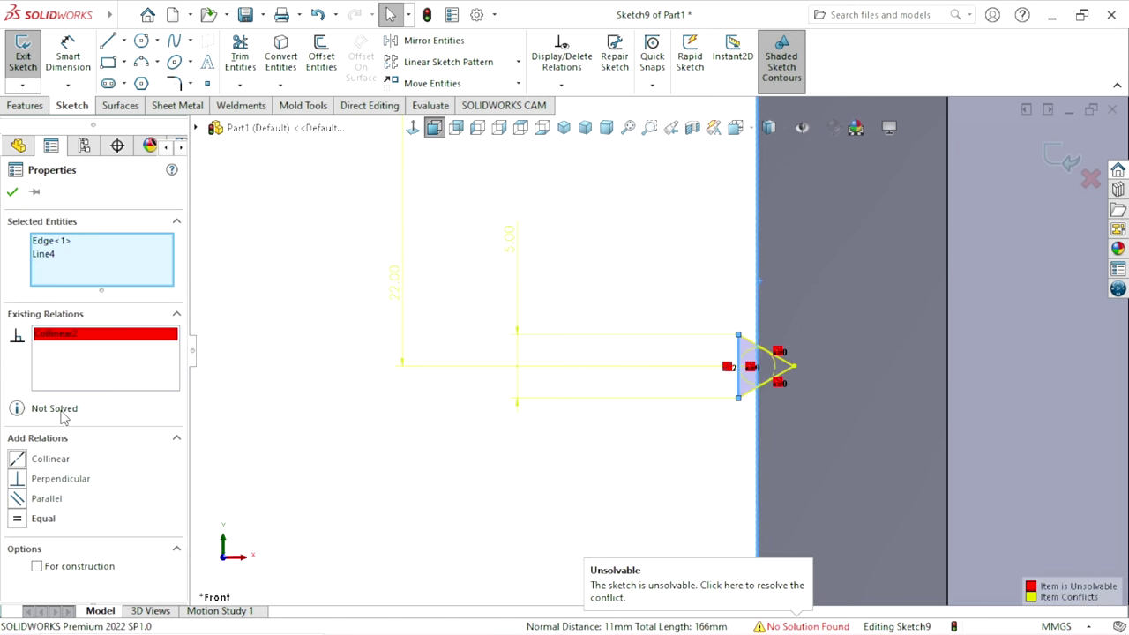
{"action": "right_click", "coordinate": [119, 336]}
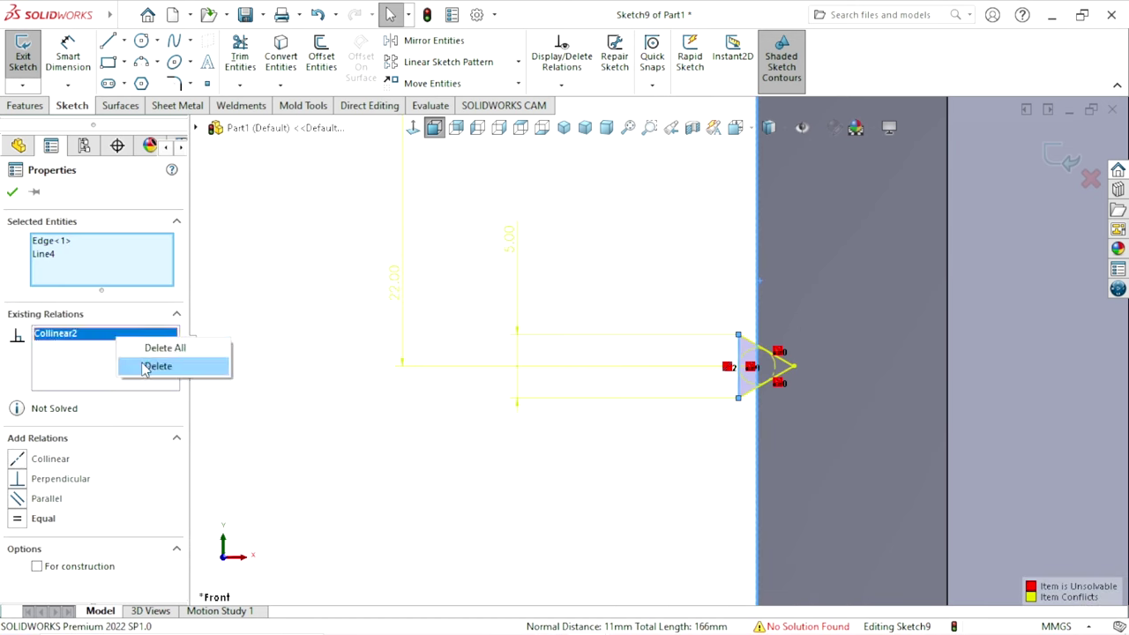
{"action": "left_click", "coordinate": [163, 368]}
{"action": "left_click", "coordinate": [256, 385]}
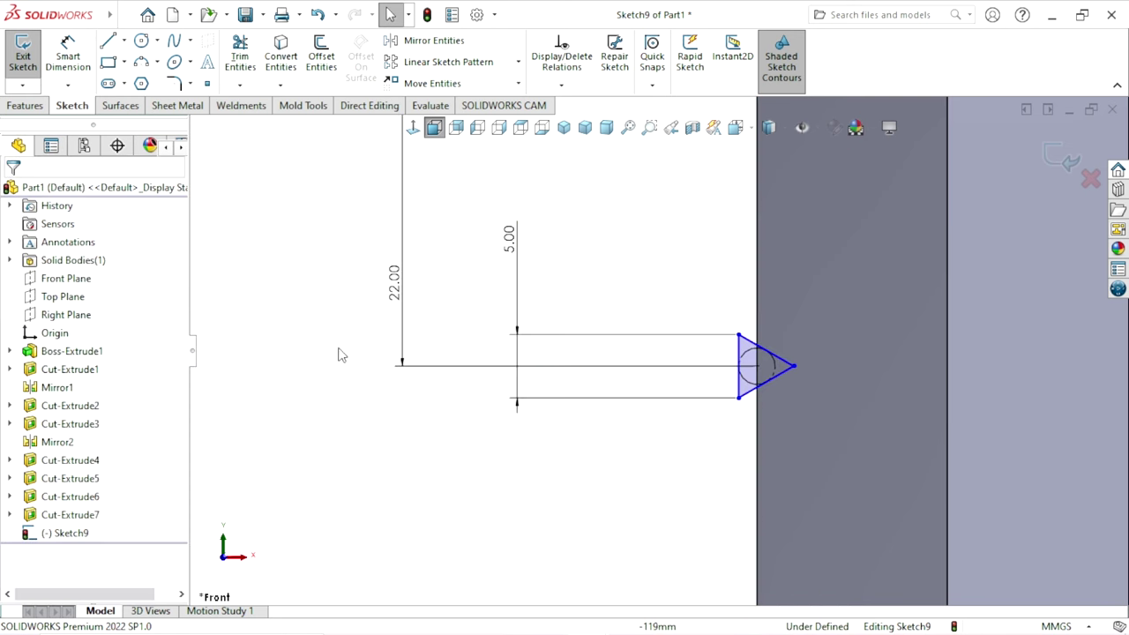
{"action": "scroll", "coordinate": [776, 383], "scroll_direction": "down", "scroll_amount": 2}
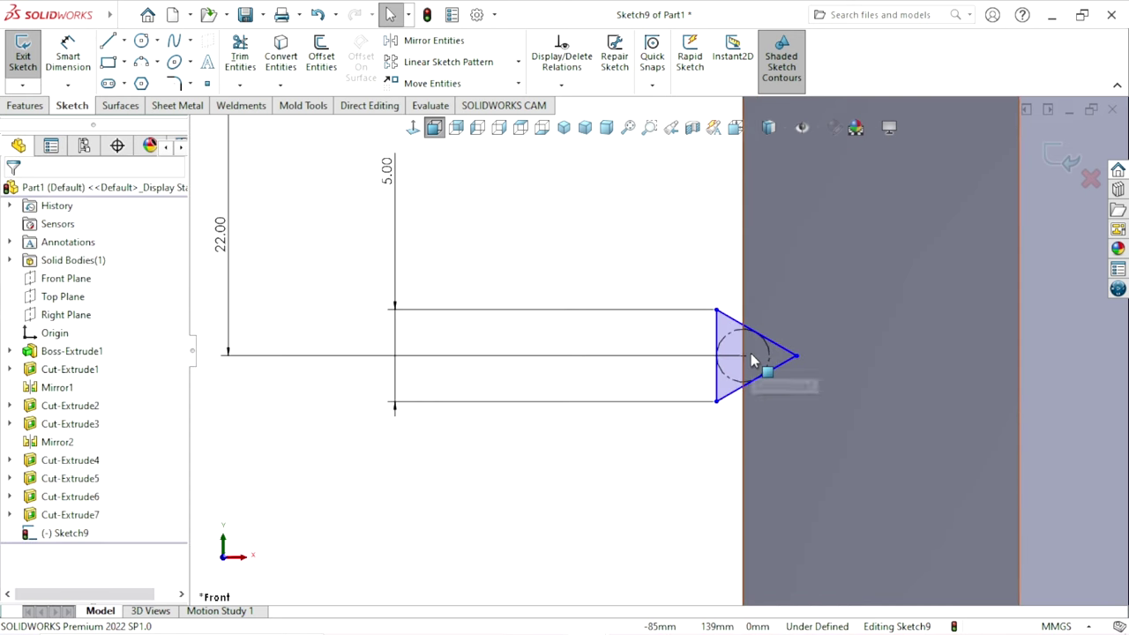
{"action": "left_click", "coordinate": [744, 356]}
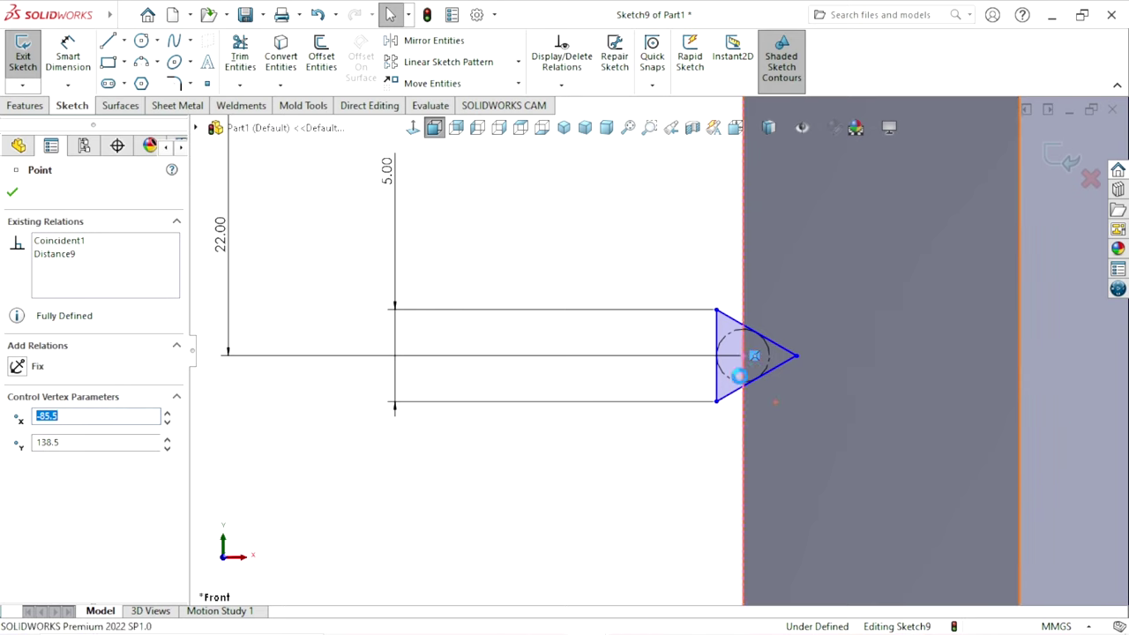
{"action": "left_click", "coordinate": [585, 482]}
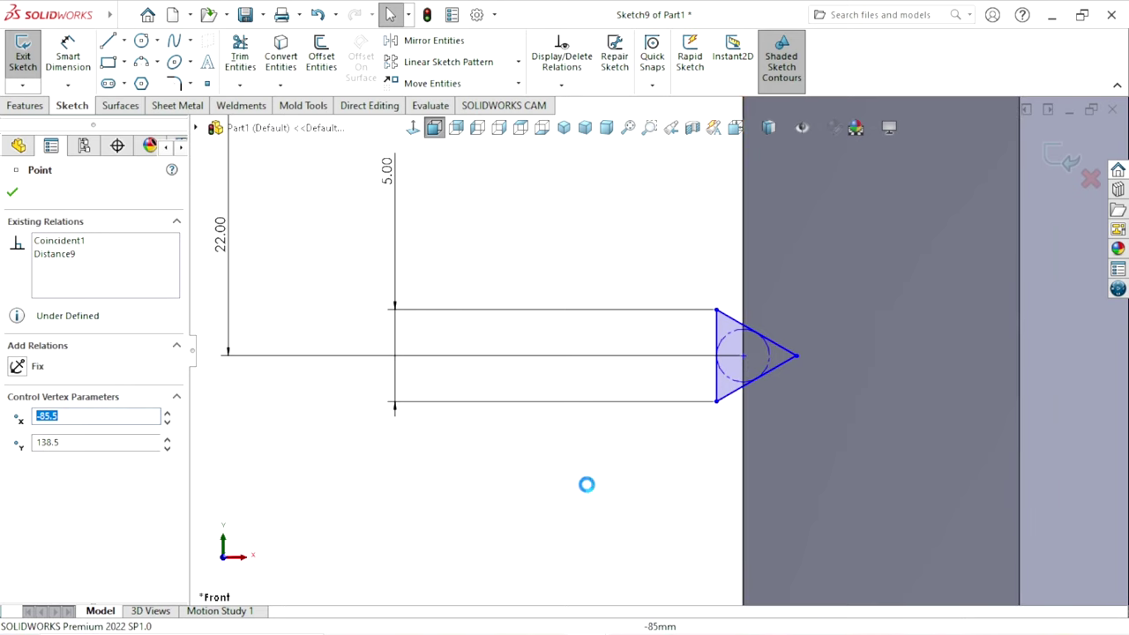
Step: Make the triangle's flat side collinear with the part's vertical edge and zoom out
{"action": "left_click", "coordinate": [744, 258]}
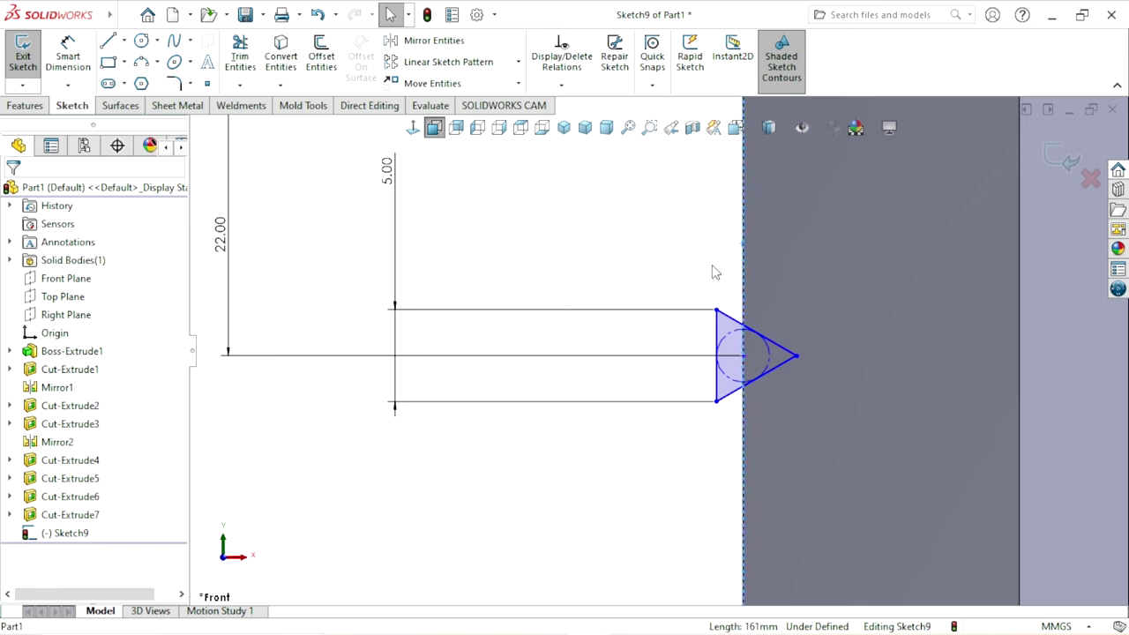
{"action": "left_click", "coordinate": [721, 338], "text": "ctrl"}
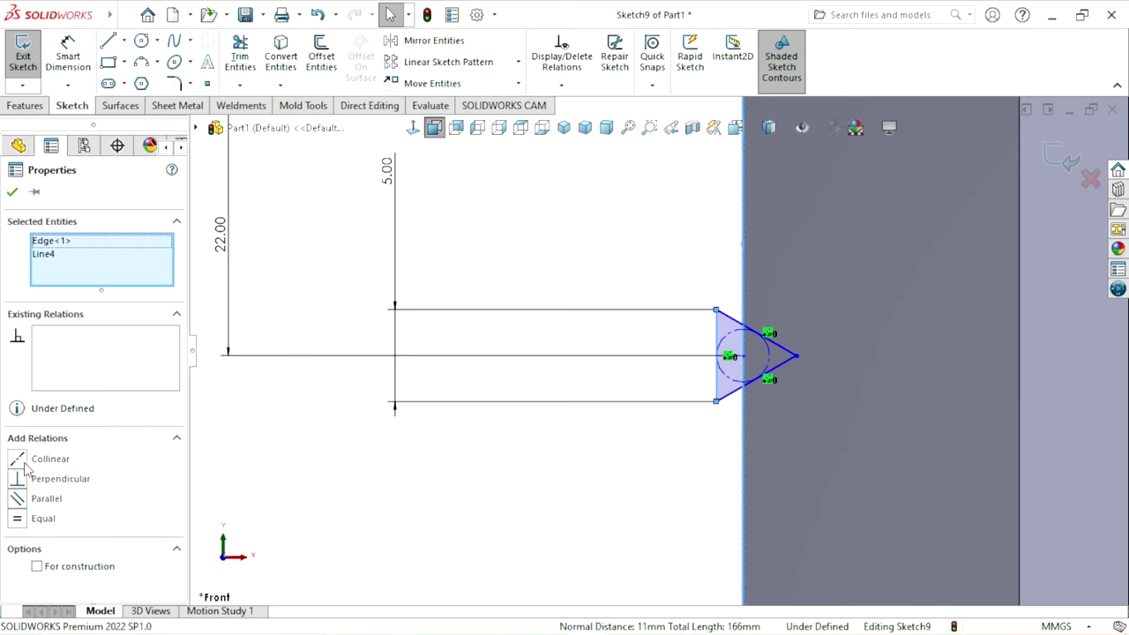
{"action": "left_click", "coordinate": [19, 459]}
{"action": "left_click", "coordinate": [12, 192]}
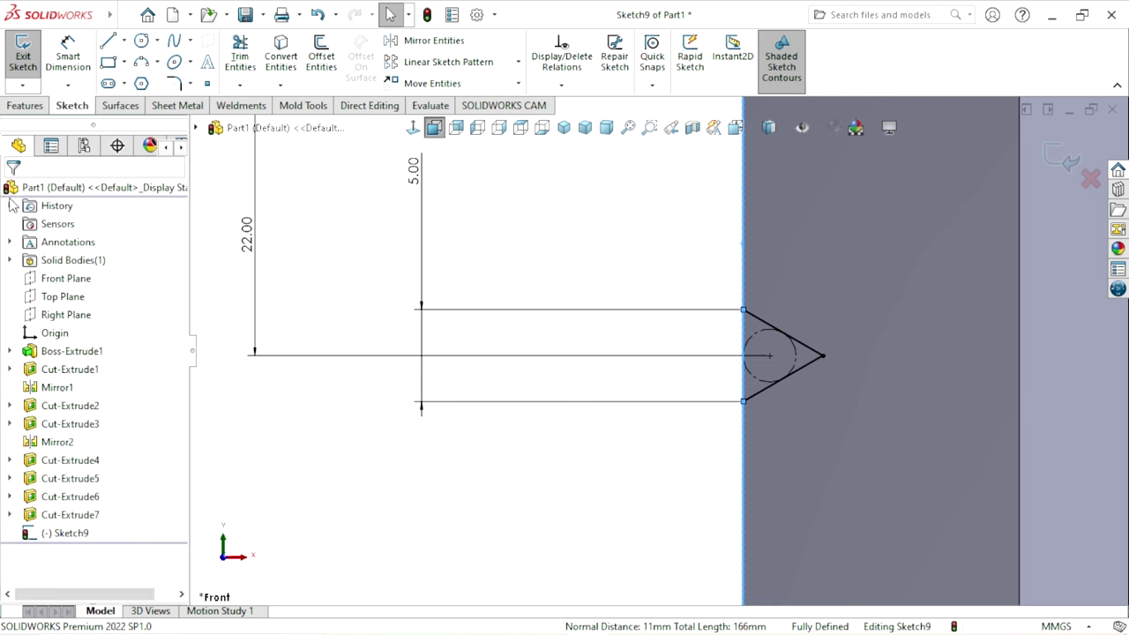
{"action": "scroll", "coordinate": [562, 452], "scroll_direction": "up", "scroll_amount": 3}
{"action": "scroll", "coordinate": [562, 452], "scroll_direction": "up", "scroll_amount": 1}
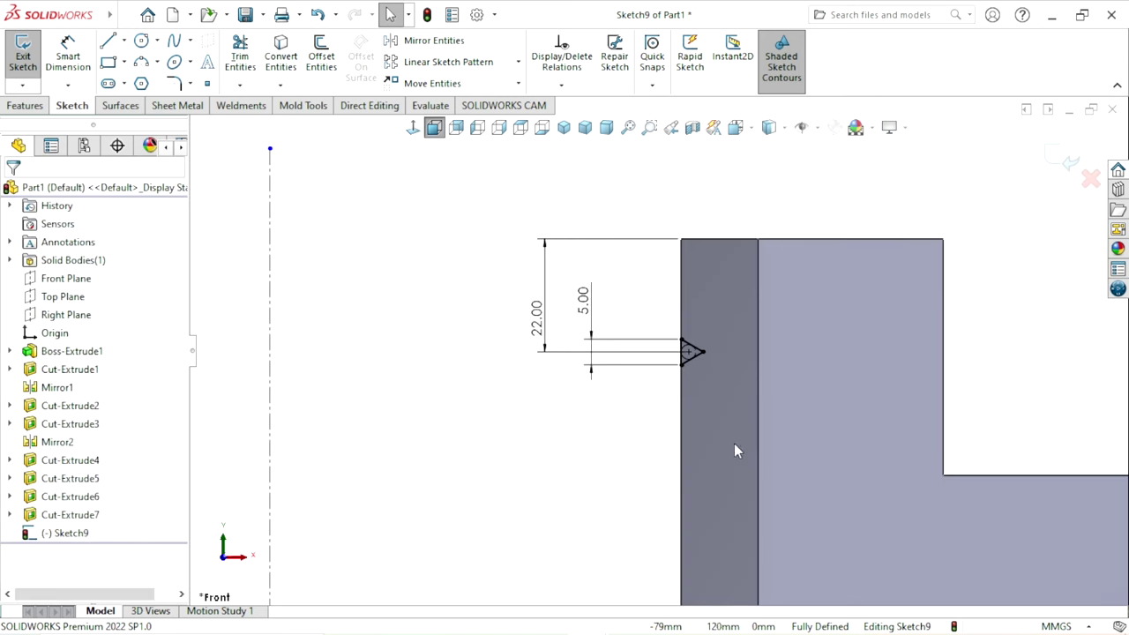
{"action": "scroll", "coordinate": [759, 439], "scroll_direction": "up", "scroll_amount": 1}
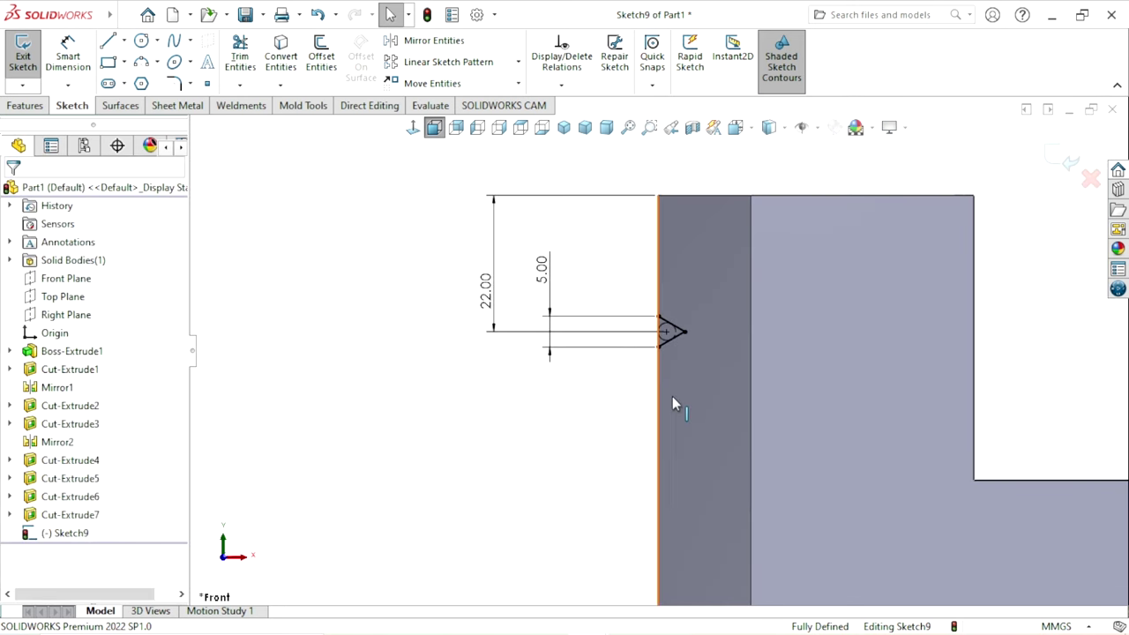
{"action": "scroll", "coordinate": [638, 417], "scroll_direction": "up", "scroll_amount": 2}
{"action": "scroll", "coordinate": [701, 415], "scroll_direction": "up", "scroll_amount": 2}
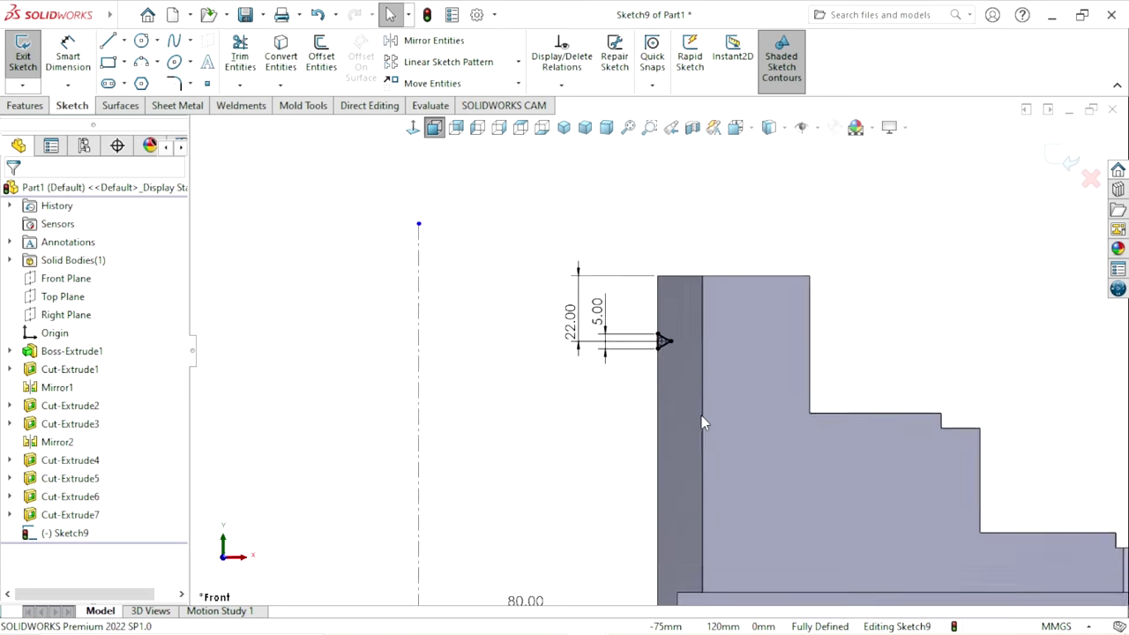
{"action": "left_click", "coordinate": [19, 106]}
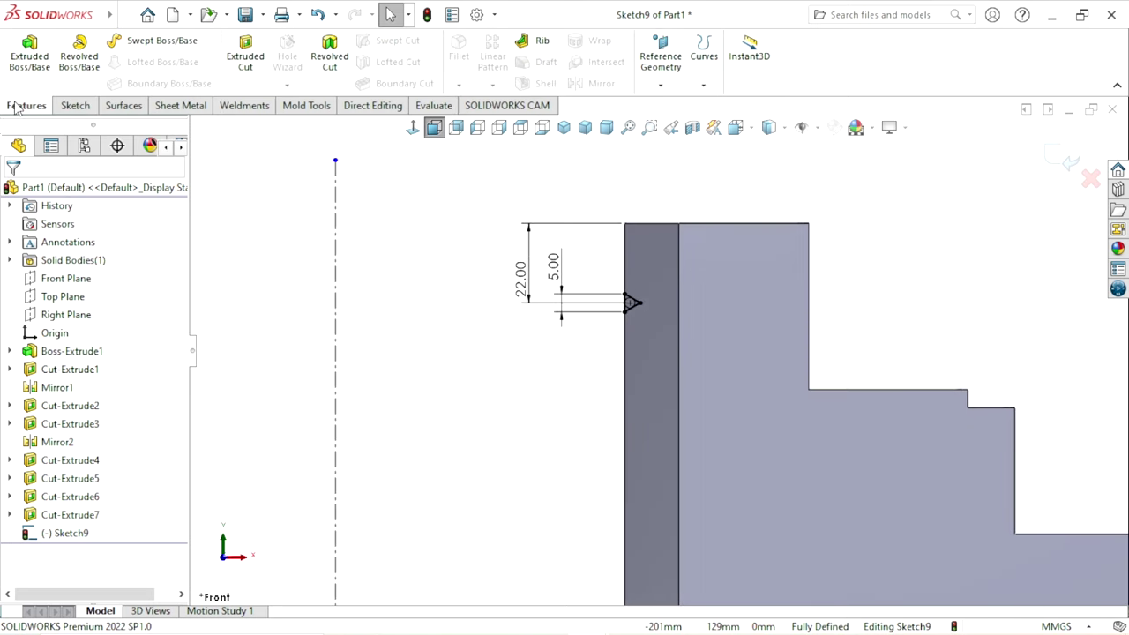
{"action": "left_click", "coordinate": [245, 55]}
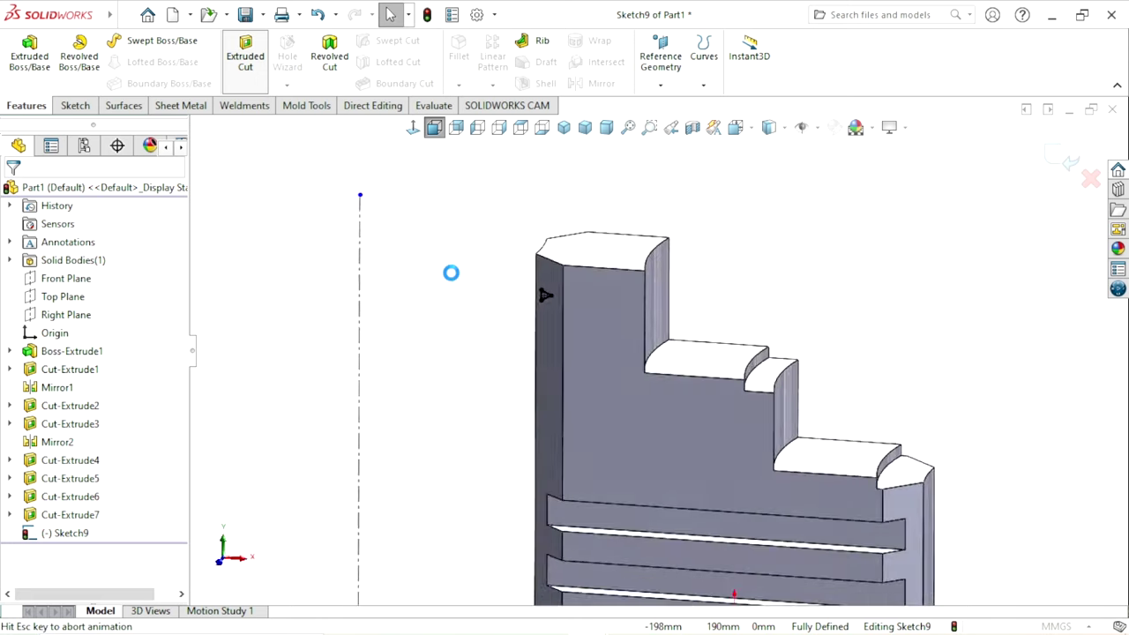
{"action": "left_click", "coordinate": [122, 297]}
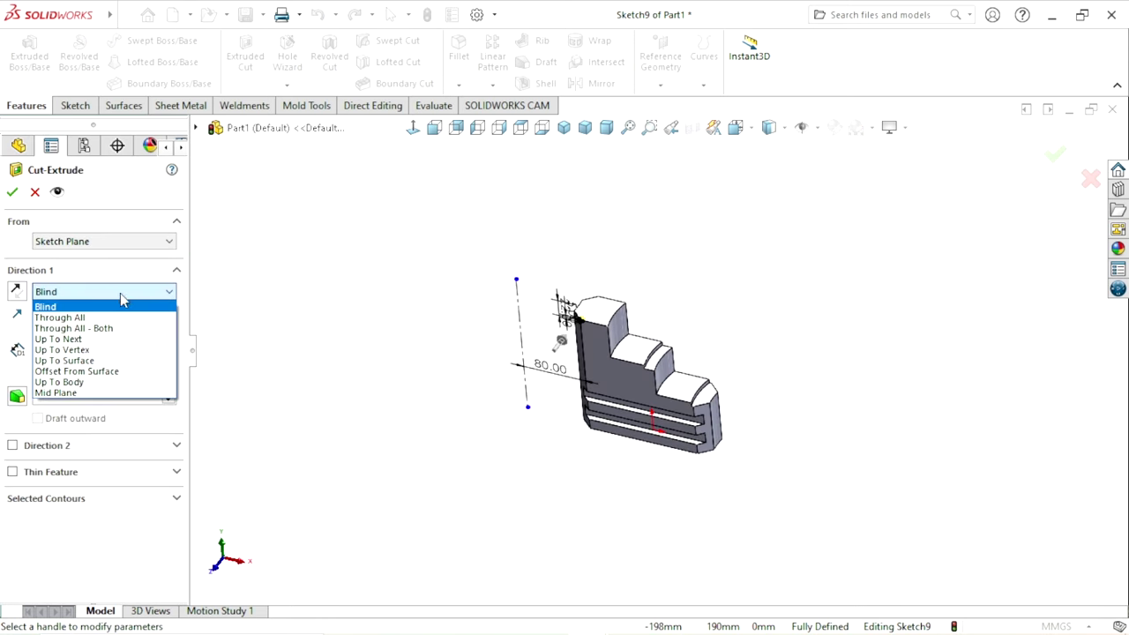
{"action": "left_click", "coordinate": [122, 330]}
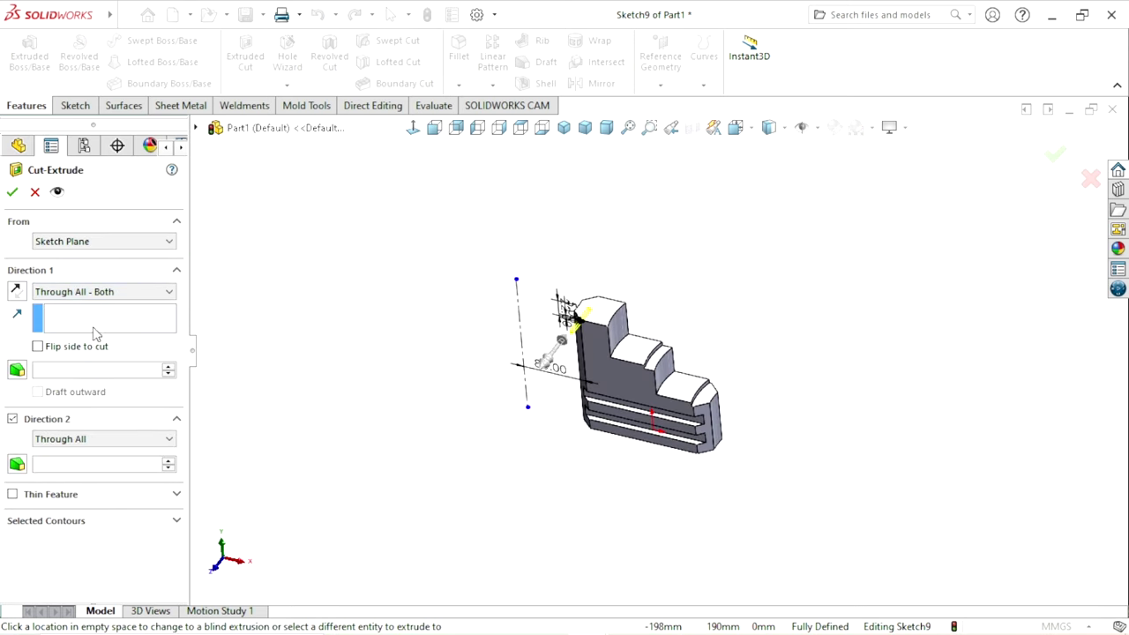
{"action": "left_click", "coordinate": [11, 192]}
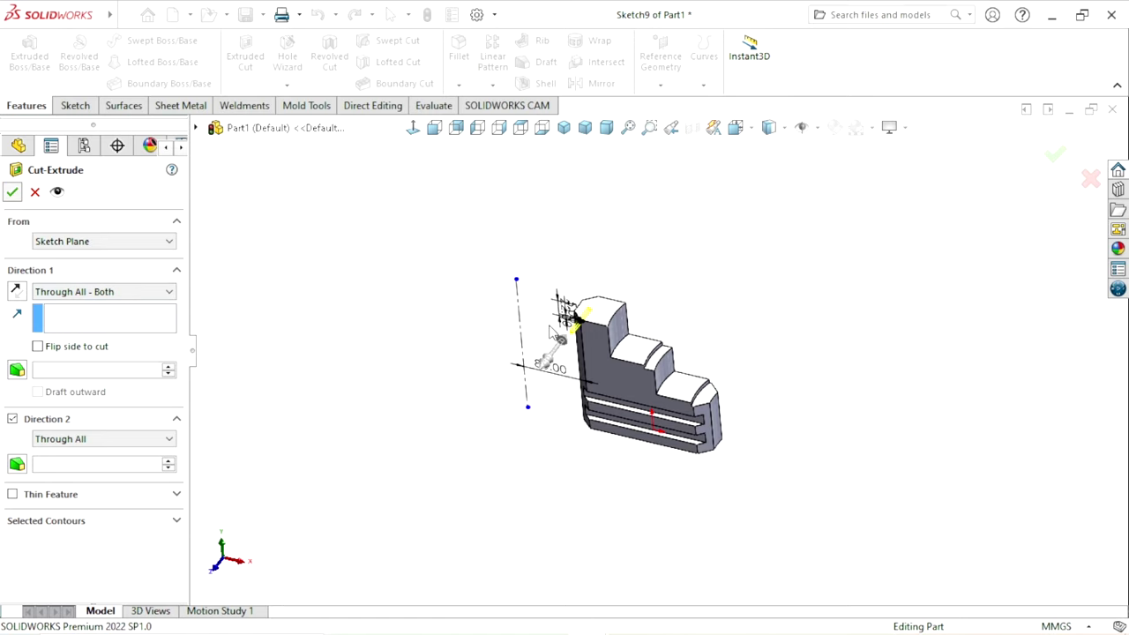
{"action": "scroll", "coordinate": [567, 332], "scroll_direction": "down", "scroll_amount": 3}
{"action": "scroll", "coordinate": [567, 380], "scroll_direction": "down", "scroll_amount": 3}
{"action": "mouse_move", "coordinate": [567, 385]}
{"action": "middle_mouse_down"}
{"action": "mouse_move", "coordinate": [520, 285]}
{"action": "mouse_move", "coordinate": [575, 260]}
{"action": "mouse_move", "coordinate": [600, 297]}
{"action": "mouse_move", "coordinate": [521, 346]}
{"action": "mouse_move", "coordinate": [650, 411]}
{"action": "middle_mouse_up"}
{"action": "scroll", "coordinate": [686, 403], "scroll_direction": "up", "scroll_amount": 2}
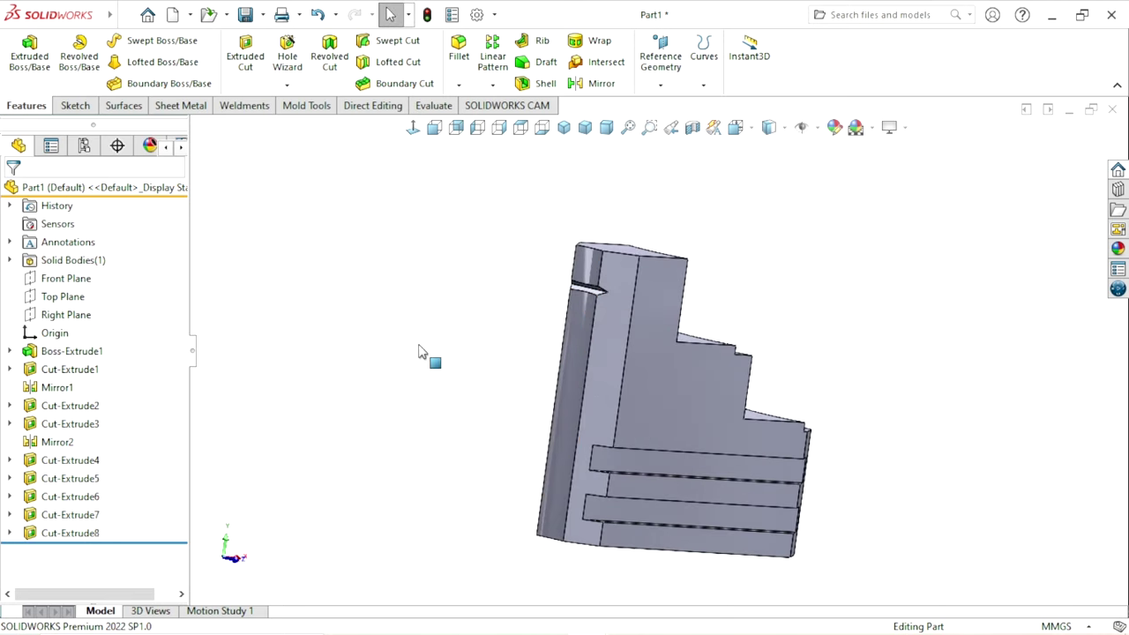
{"action": "left_click", "coordinate": [318, 14]}
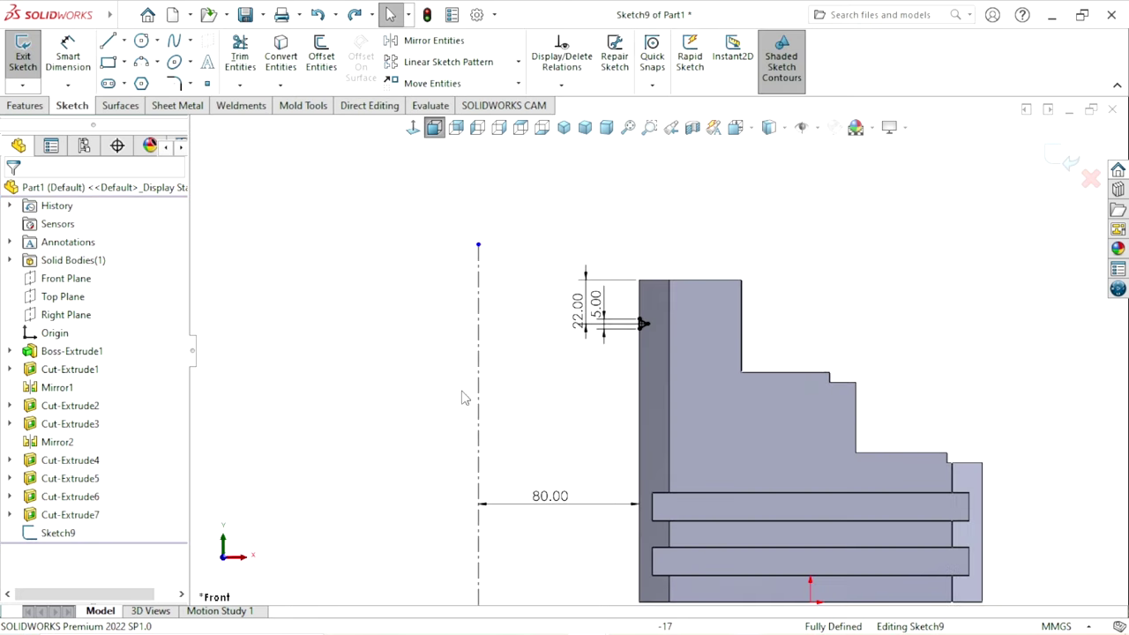
Step: Move the 22.00 and 5.00 dimensions up above the part
{"action": "scroll", "coordinate": [807, 534], "scroll_direction": "down", "scroll_amount": 1}
{"action": "scroll", "coordinate": [682, 382], "scroll_direction": "down", "scroll_amount": 1}
{"action": "scroll", "coordinate": [582, 231], "scroll_direction": "down", "scroll_amount": 1}
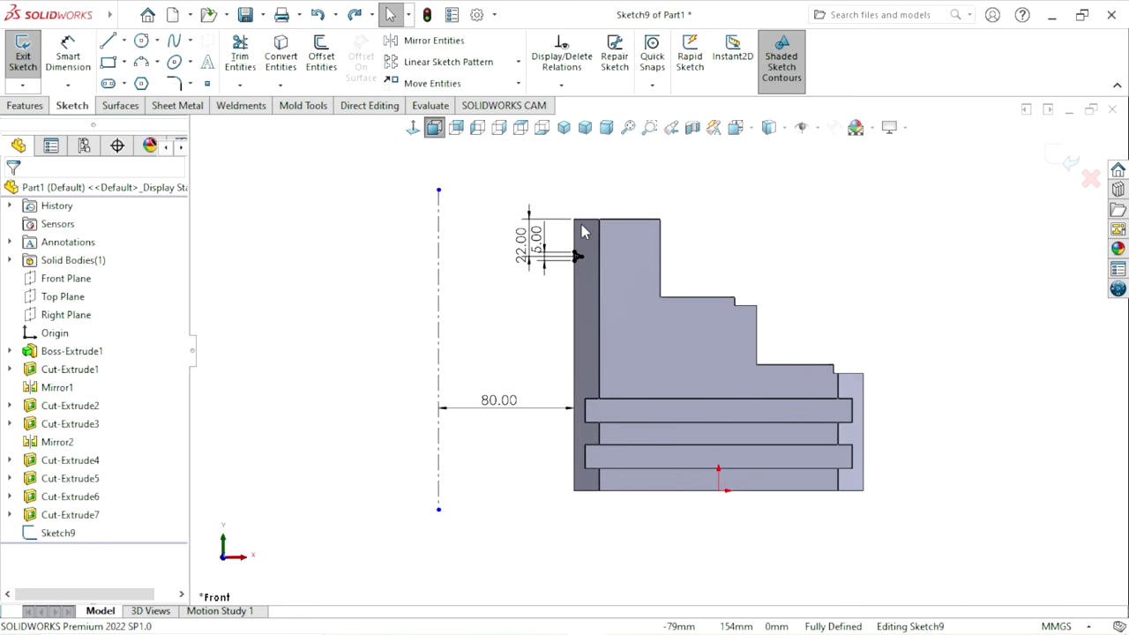
{"action": "scroll", "coordinate": [603, 269], "scroll_direction": "down", "scroll_amount": 1}
{"action": "left_click_drag", "start_coordinate": [513, 255], "coordinate": [488, 176]}
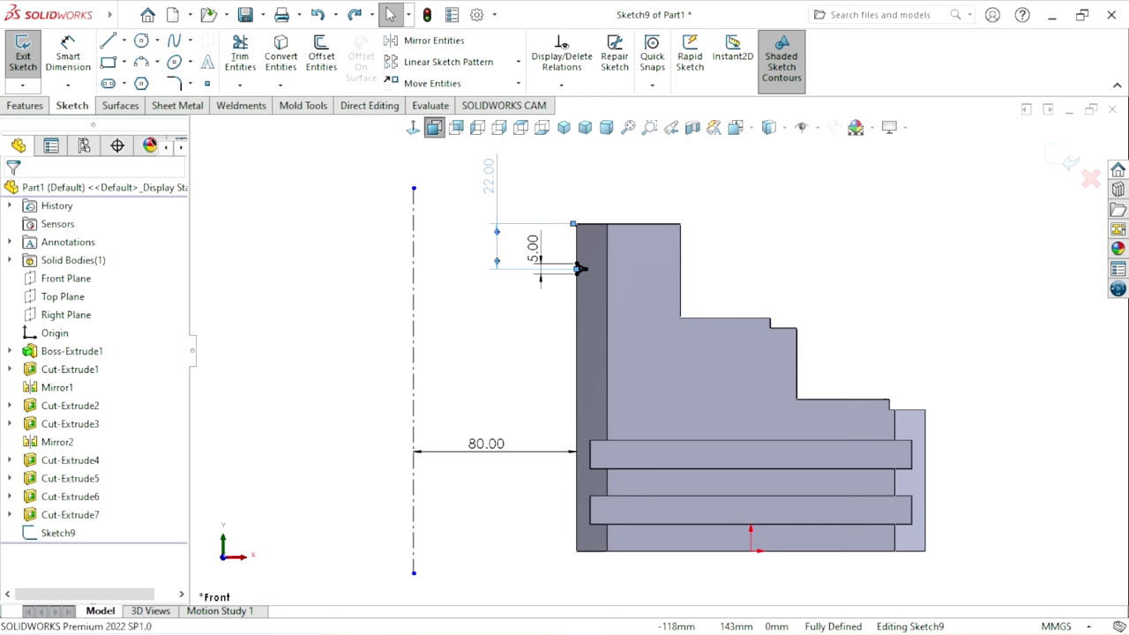
{"action": "left_click_drag", "start_coordinate": [535, 251], "coordinate": [537, 187]}
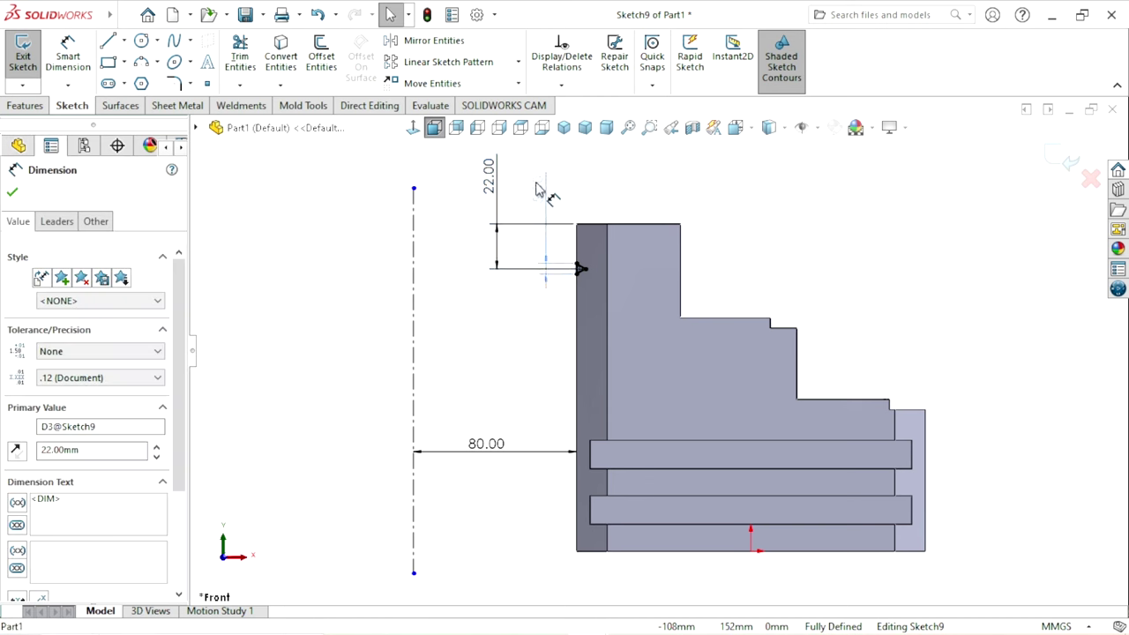
{"action": "left_click", "coordinate": [779, 262]}
{"action": "scroll", "coordinate": [758, 282], "scroll_direction": "up", "scroll_amount": 1}
{"action": "scroll", "coordinate": [609, 382], "scroll_direction": "up", "scroll_amount": 1}
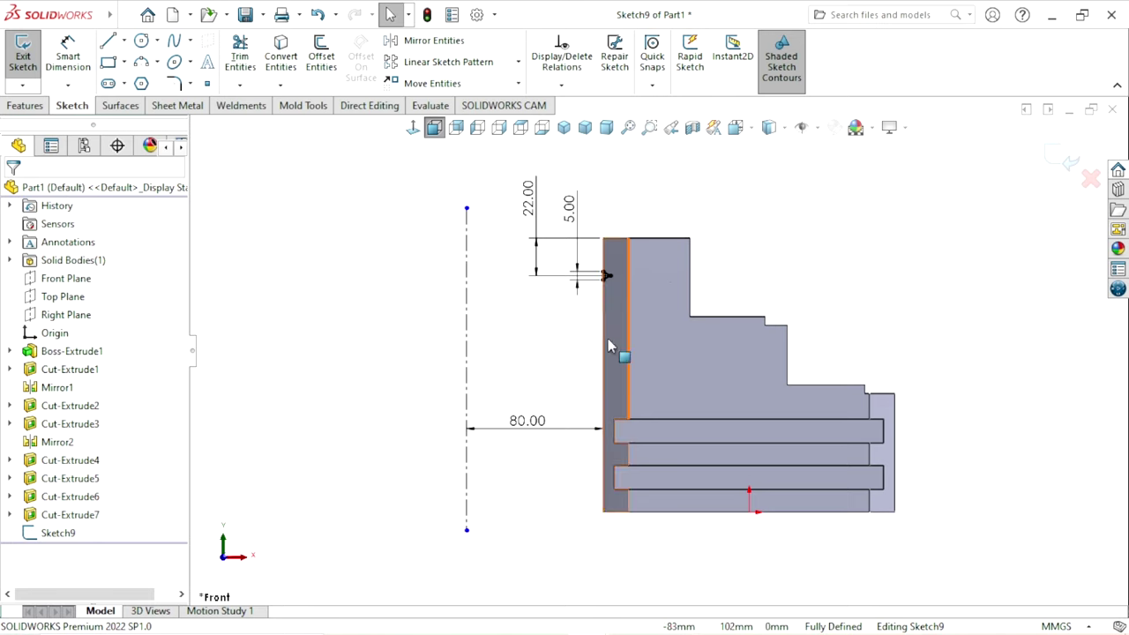
Step: Revolve-cut the triangle 360° around centerline Line1 and inspect the groove
{"action": "left_click", "coordinate": [25, 105]}
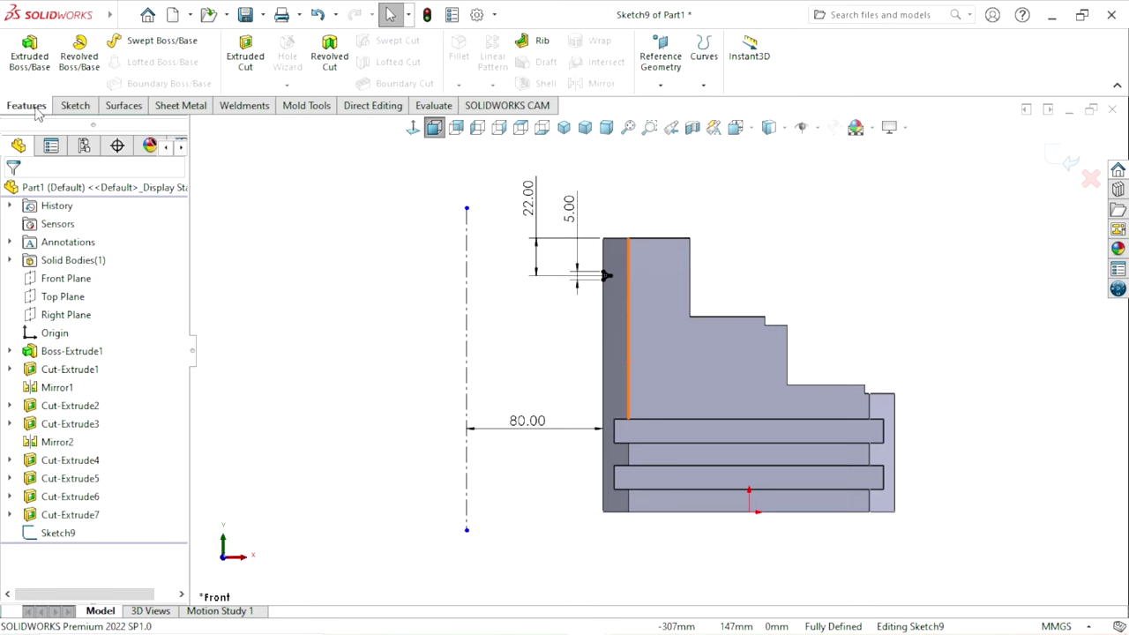
{"action": "left_click", "coordinate": [330, 60]}
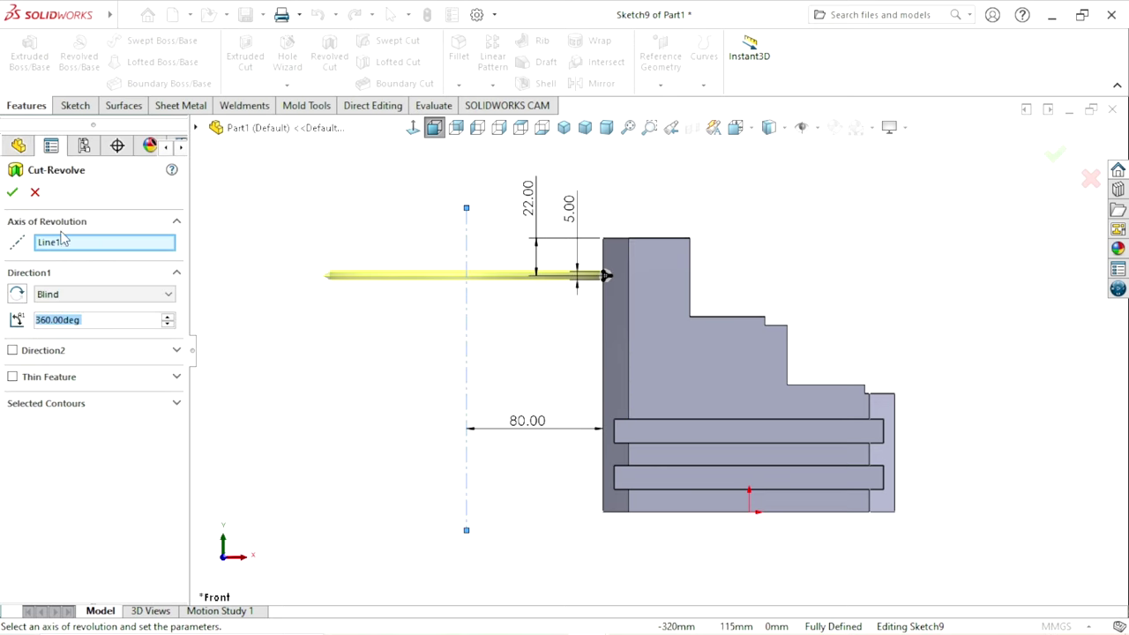
{"action": "middle_click_drag", "start_coordinate": [534, 279], "coordinate": [500, 388]}
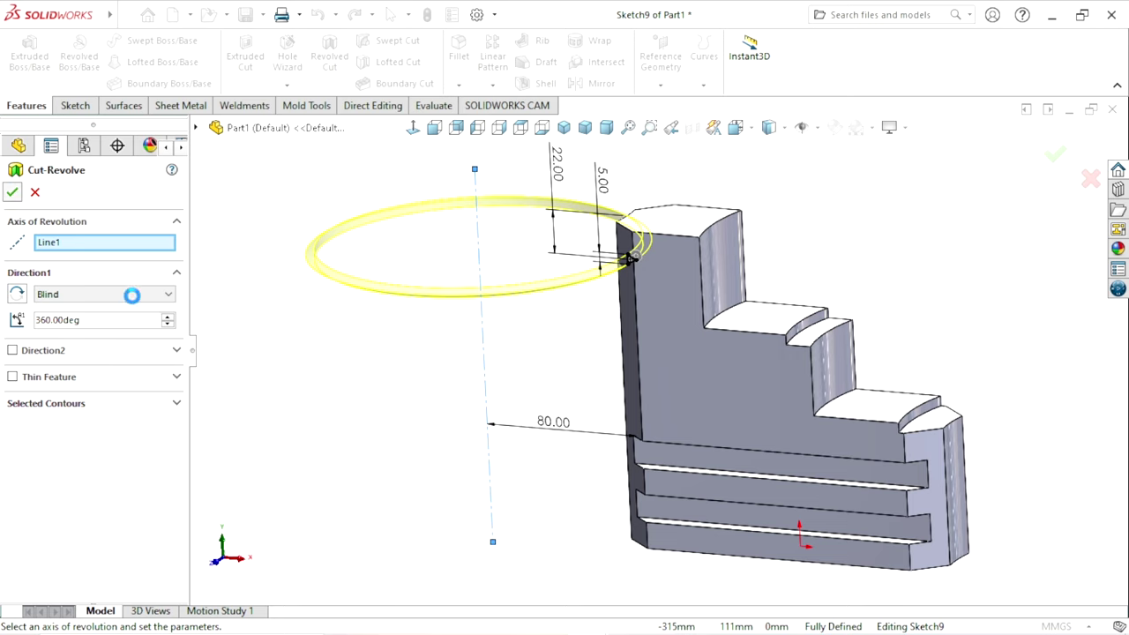
{"action": "key", "text": "Return"}
{"action": "mouse_move", "coordinate": [550, 373]}
{"action": "middle_mouse_down"}
{"action": "mouse_move", "coordinate": [690, 291]}
{"action": "mouse_move", "coordinate": [791, 318]}
{"action": "middle_mouse_up"}
{"action": "scroll", "coordinate": [663, 338], "scroll_direction": "down", "scroll_amount": 5}
{"action": "mouse_move", "coordinate": [663, 338]}
{"action": "middle_mouse_down"}
{"action": "mouse_move", "coordinate": [665, 250]}
{"action": "mouse_move", "coordinate": [613, 411]}
{"action": "middle_mouse_up"}
{"action": "scroll", "coordinate": [751, 385], "scroll_direction": "up", "scroll_amount": 5}
{"action": "middle_click_drag", "start_coordinate": [751, 385], "coordinate": [947, 423]}
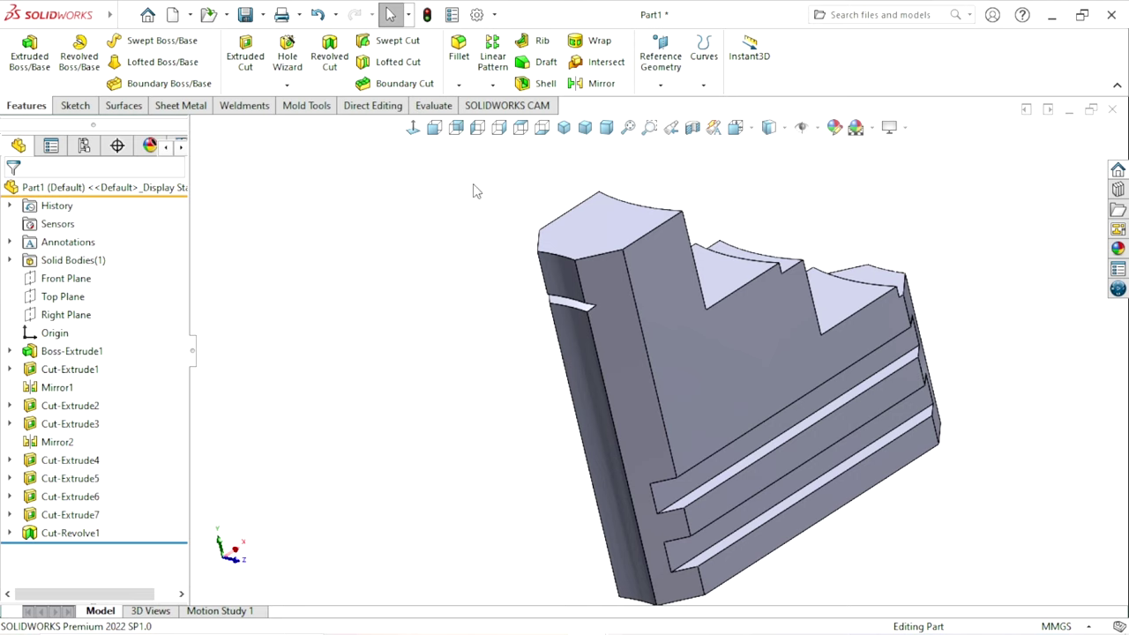
Step: Start a linear pattern along the jaw's vertical back edge with 22 mm spacing
{"action": "left_click", "coordinate": [500, 86]}
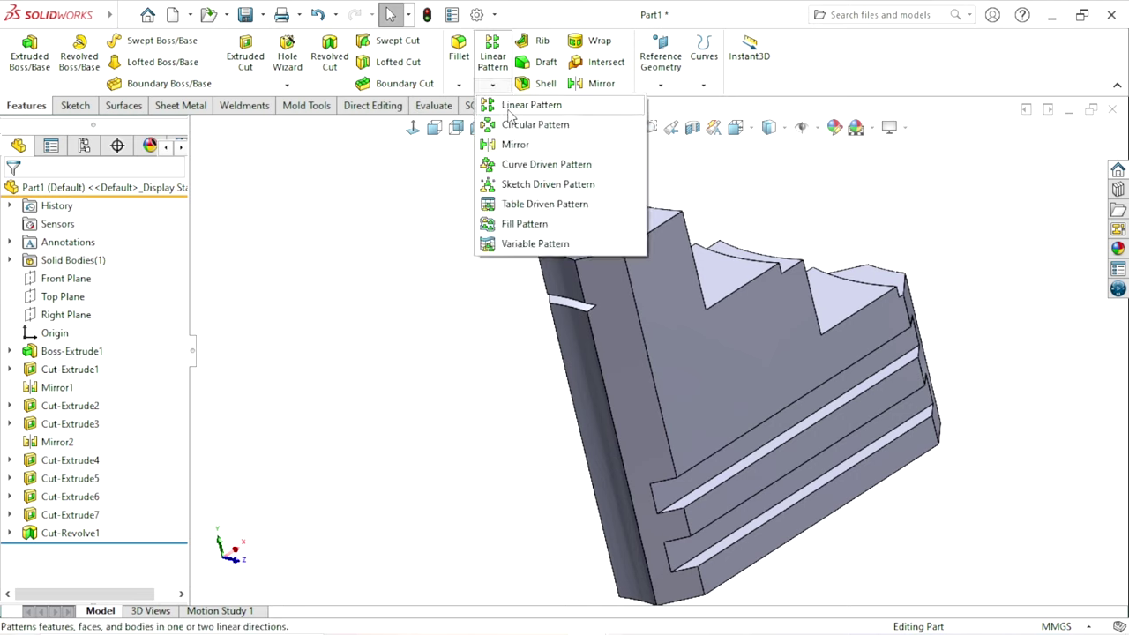
{"action": "left_click", "coordinate": [521, 105]}
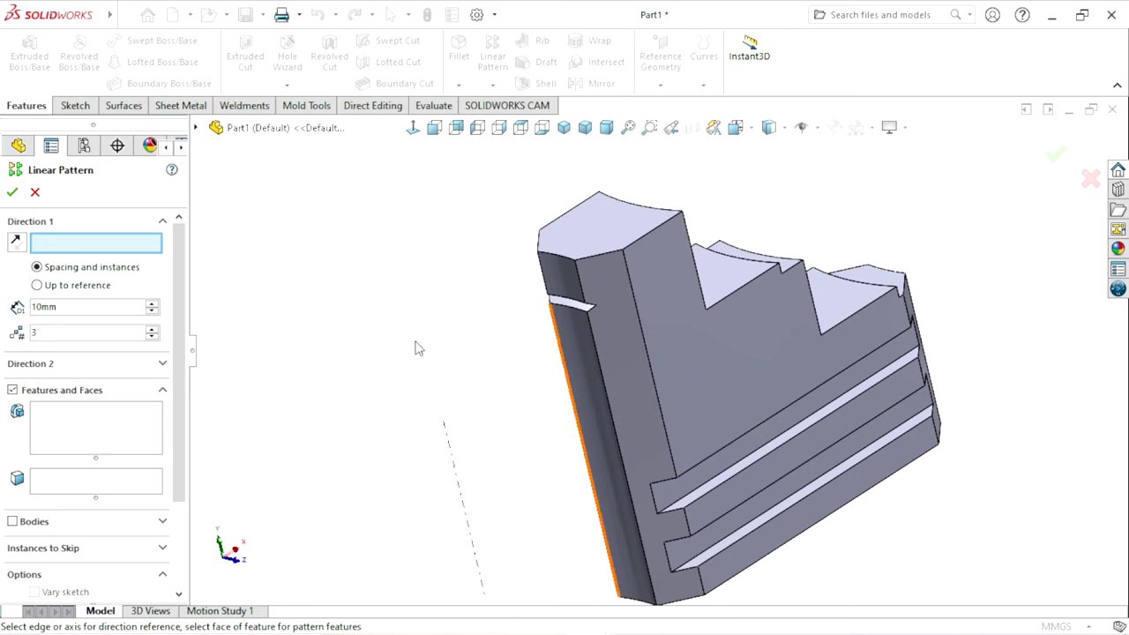
{"action": "left_click", "coordinate": [611, 425]}
{"action": "scroll", "coordinate": [512, 429], "scroll_direction": "up", "scroll_amount": 3}
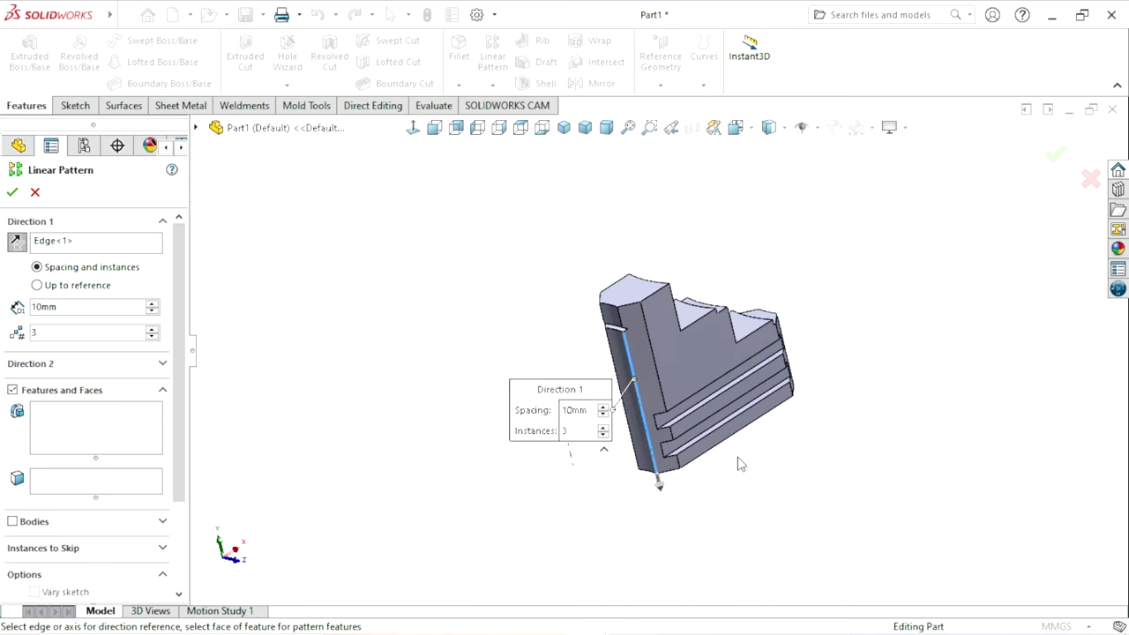
{"action": "middle_click_drag", "start_coordinate": [738, 461], "coordinate": [736, 461]}
{"action": "scroll", "coordinate": [641, 448], "scroll_direction": "down", "scroll_amount": 3}
{"action": "scroll", "coordinate": [556, 422], "scroll_direction": "down", "scroll_amount": 2}
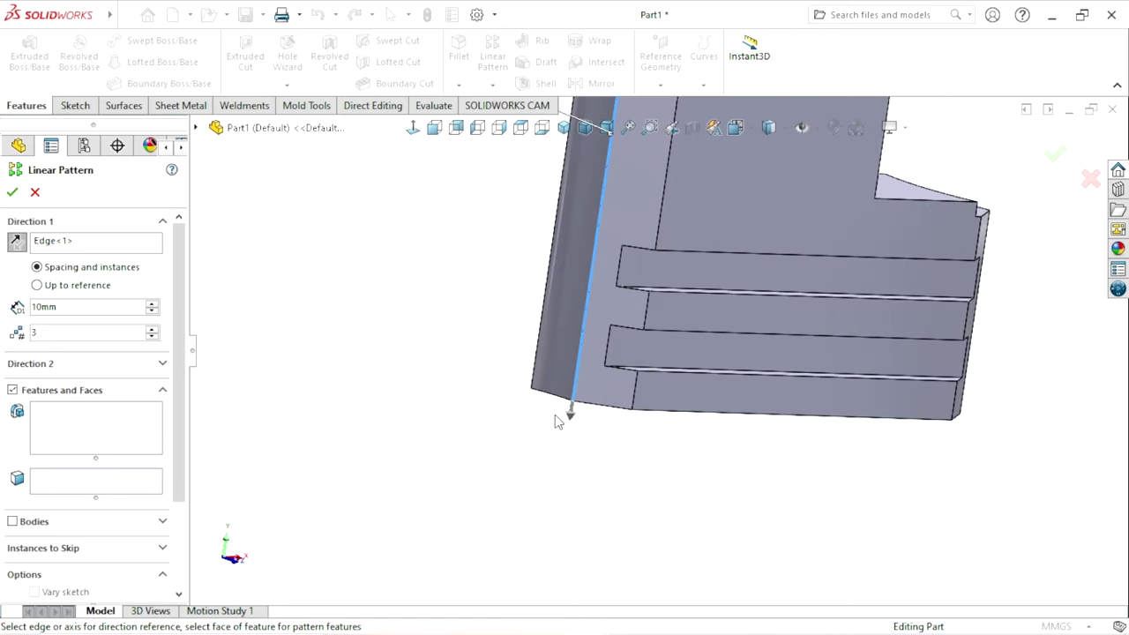
{"action": "scroll", "coordinate": [572, 421], "scroll_direction": "up", "scroll_amount": 3}
{"action": "scroll", "coordinate": [688, 211], "scroll_direction": "down", "scroll_amount": 3}
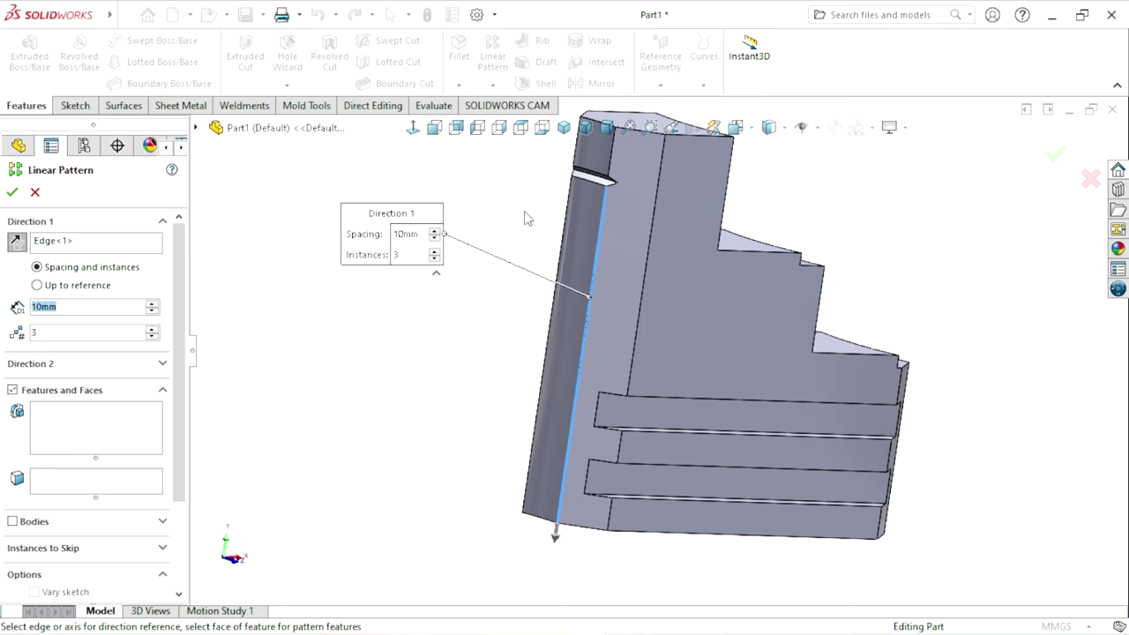
{"action": "type", "text": "22"}
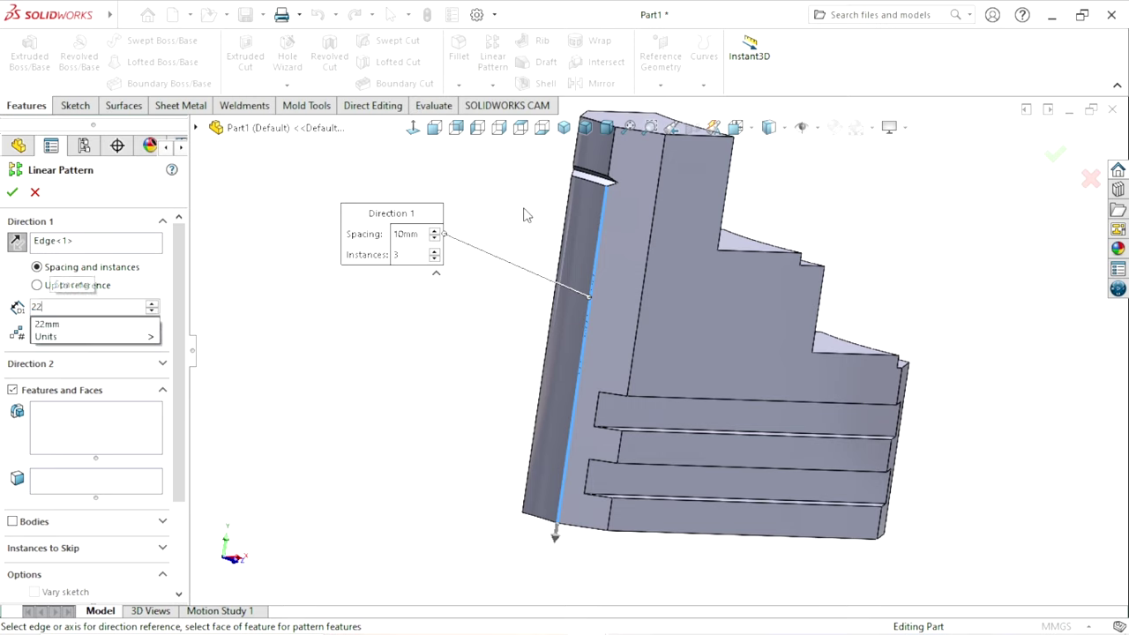
{"action": "key", "text": "Return"}
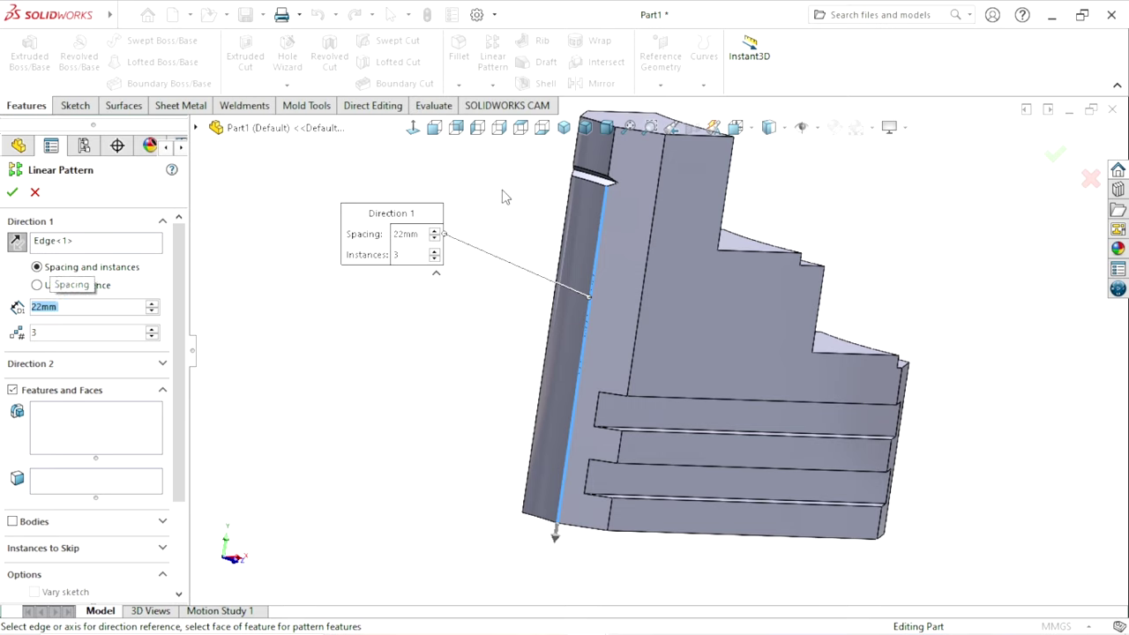
{"action": "type", "text": "6"}
Step: Choose Cut-Revolve1 from the feature tree as the feature to repeat six times
{"action": "left_click", "coordinate": [82, 422]}
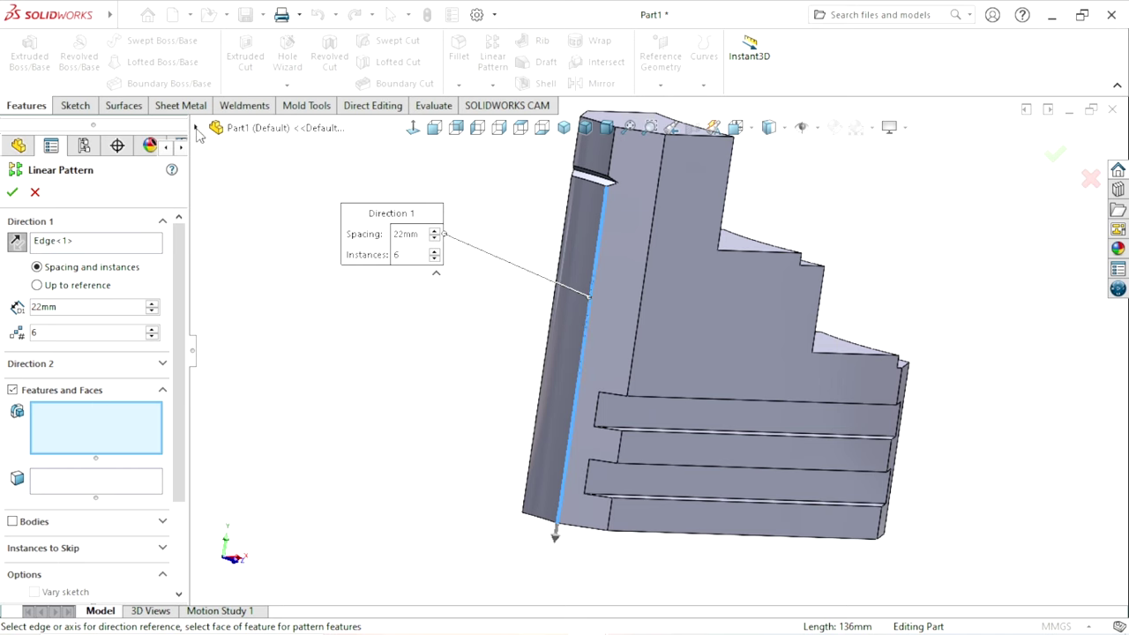
{"action": "left_click", "coordinate": [196, 129]}
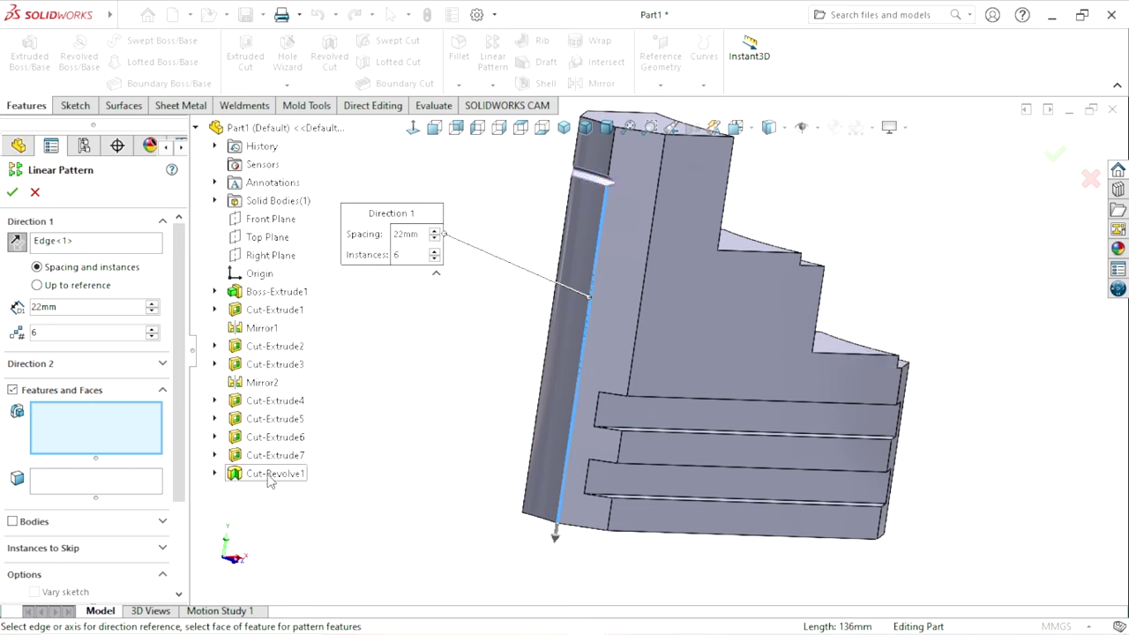
{"action": "left_click", "coordinate": [273, 473]}
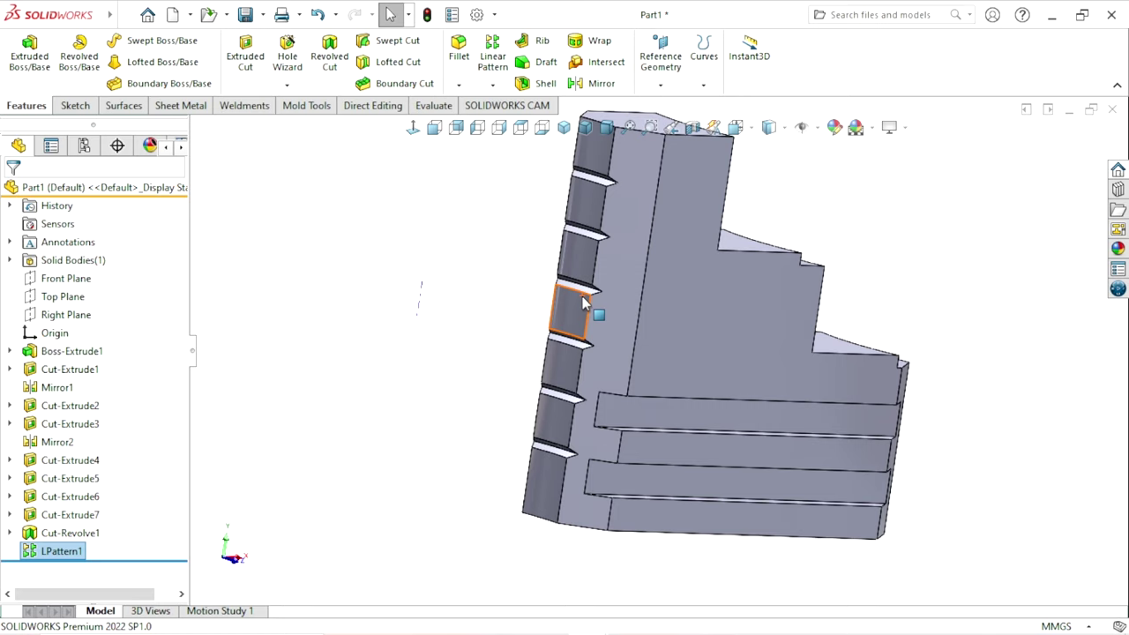
Step: Inspect the patterned notches, then open a new sketch on the Front Plane
{"action": "middle_click_drag", "start_coordinate": [713, 370], "coordinate": [605, 319]}
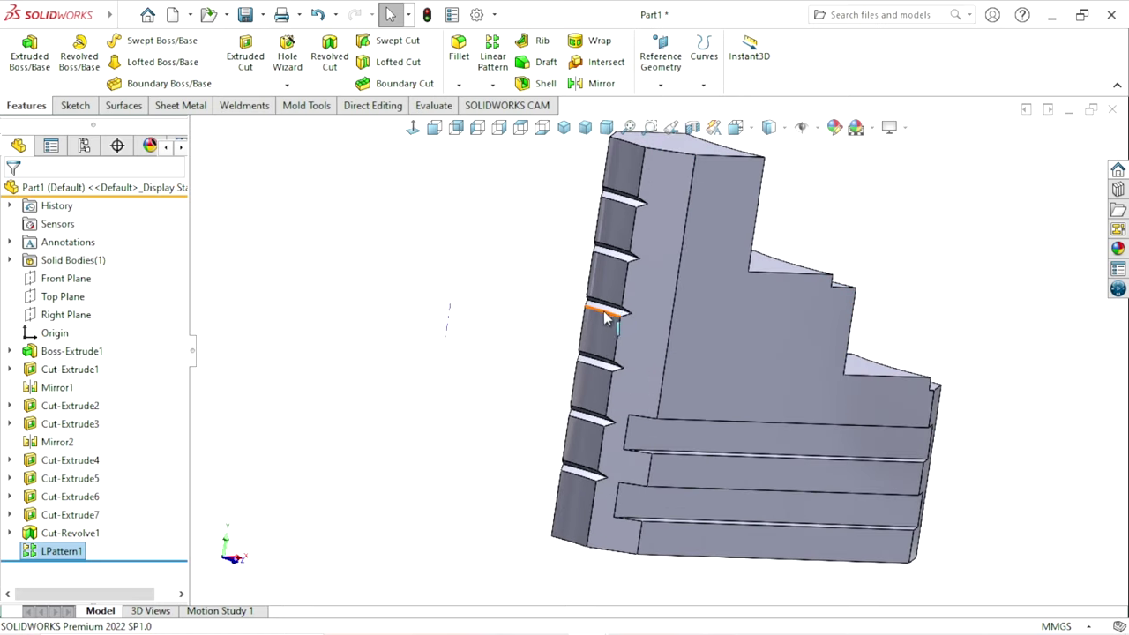
{"action": "middle_click_drag", "start_coordinate": [786, 368], "coordinate": [786, 353]}
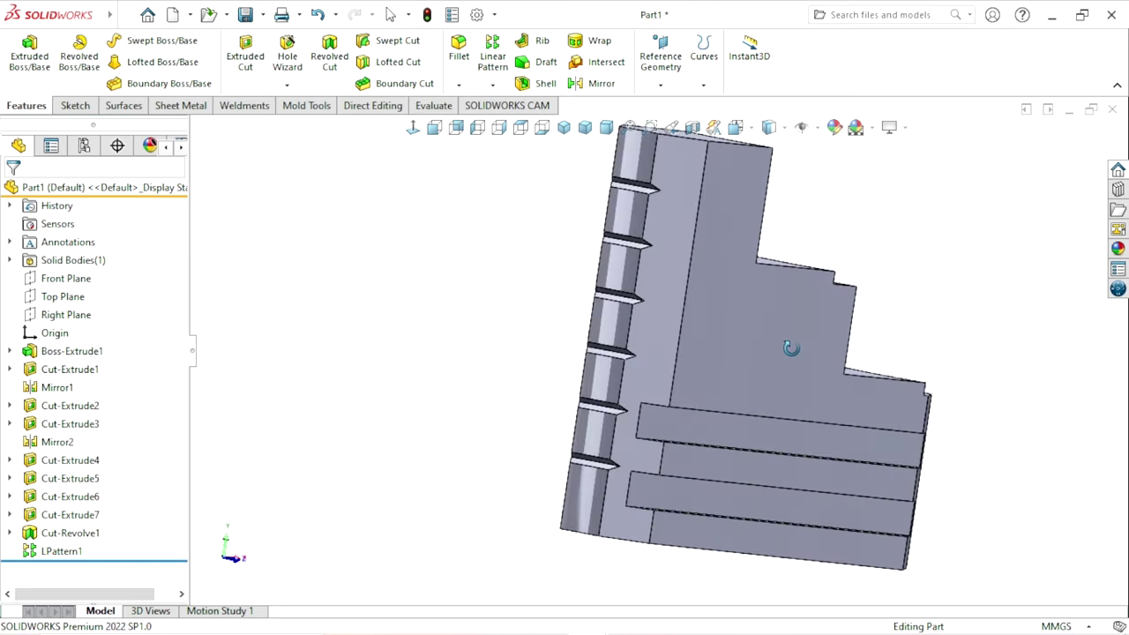
{"action": "scroll", "coordinate": [662, 449], "scroll_direction": "up", "scroll_amount": 2}
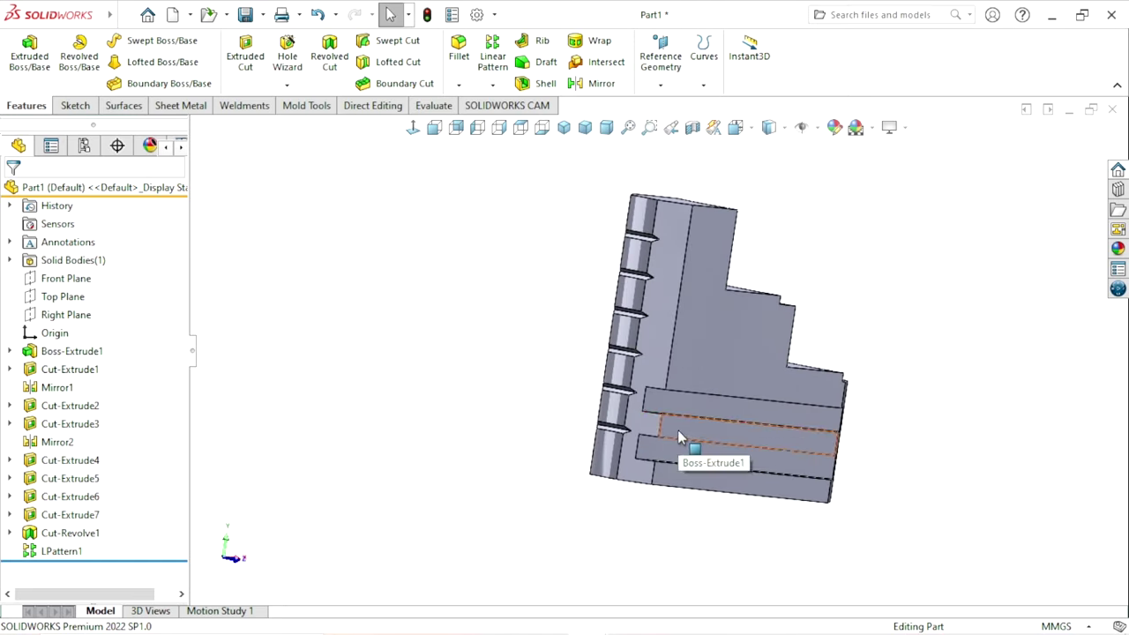
{"action": "middle_click_drag", "start_coordinate": [713, 414], "coordinate": [813, 374]}
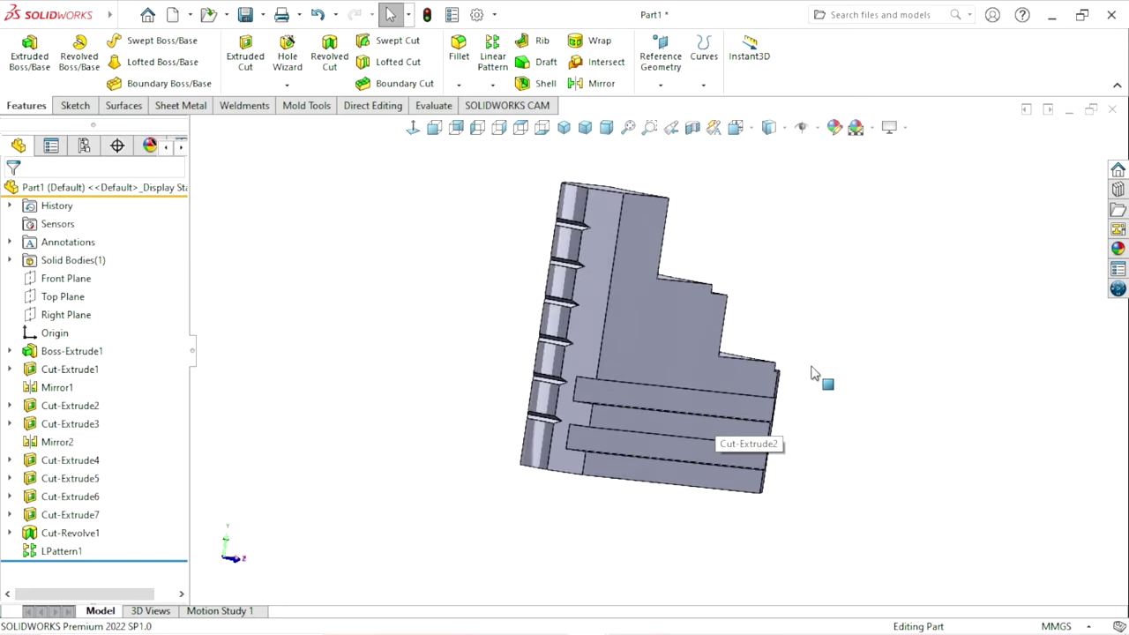
{"action": "scroll", "coordinate": [837, 393], "scroll_direction": "down", "scroll_amount": 3}
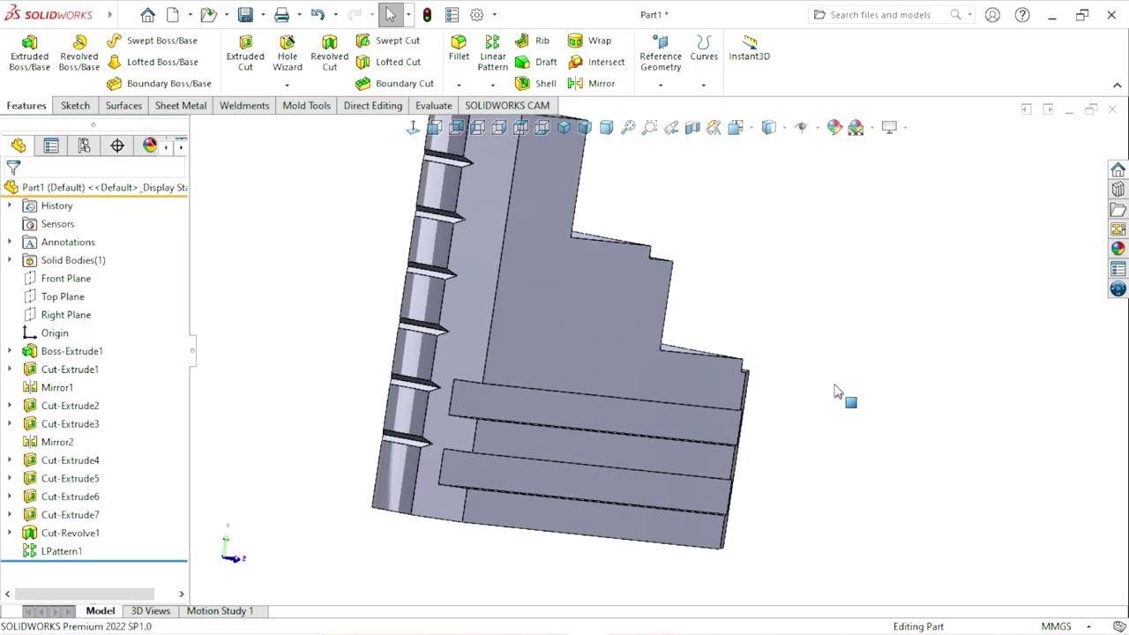
{"action": "left_click", "coordinate": [78, 278]}
{"action": "left_click", "coordinate": [89, 258]}
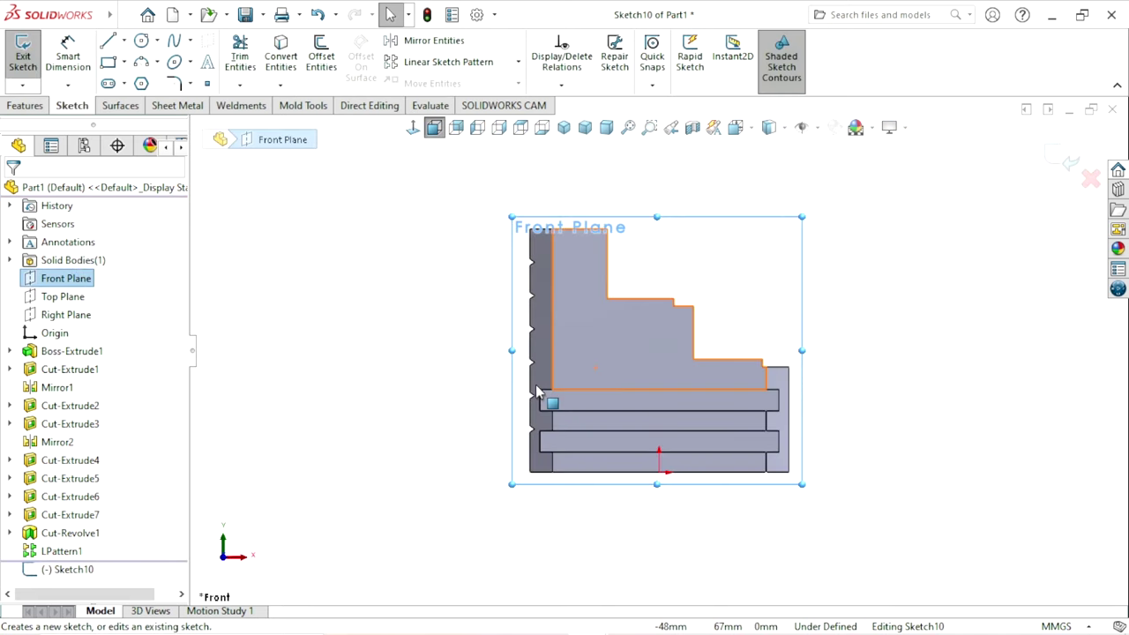
Step: Draw a three-sided polygon just right of the part's edge
{"action": "scroll", "coordinate": [716, 353], "scroll_direction": "down", "scroll_amount": 2}
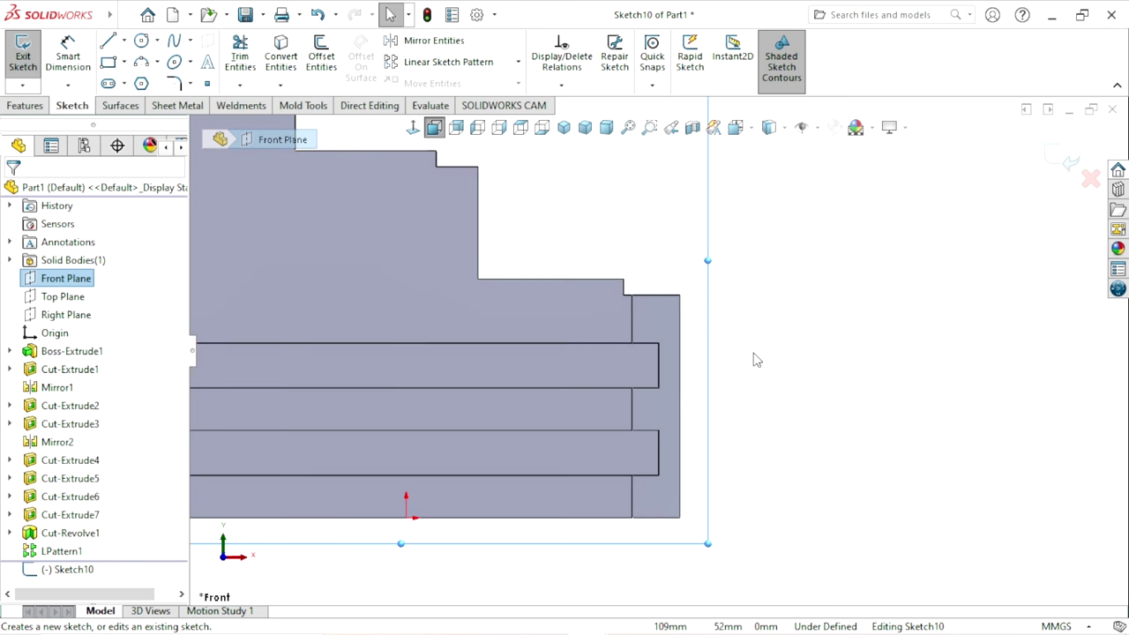
{"action": "scroll", "coordinate": [532, 282], "scroll_direction": "down", "scroll_amount": 2}
{"action": "left_click", "coordinate": [141, 83]}
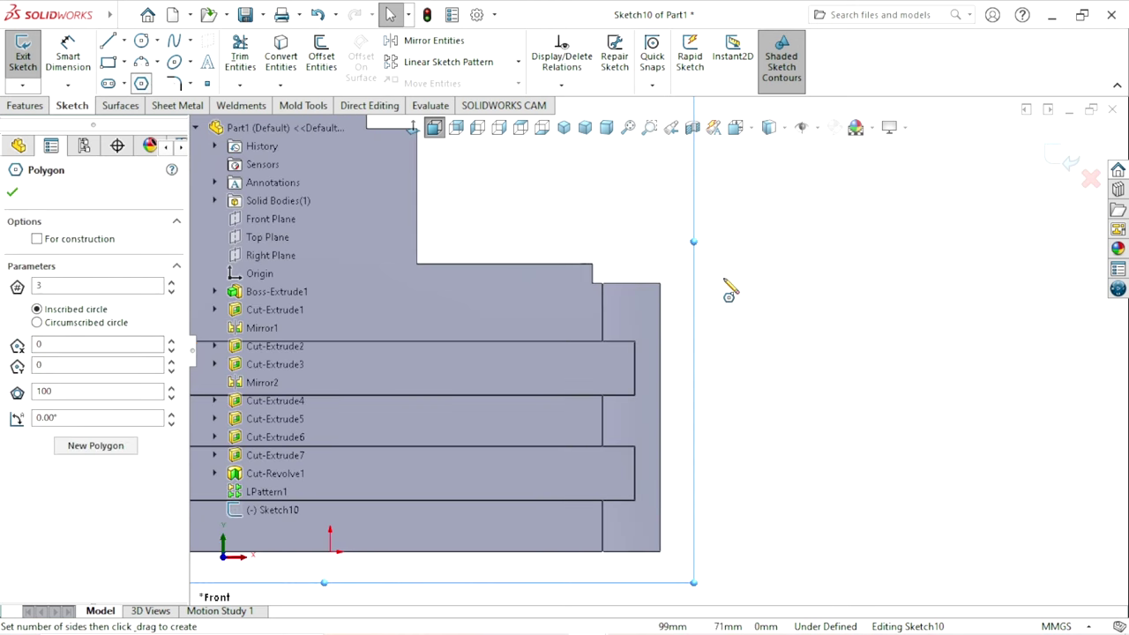
{"action": "left_click", "coordinate": [196, 129]}
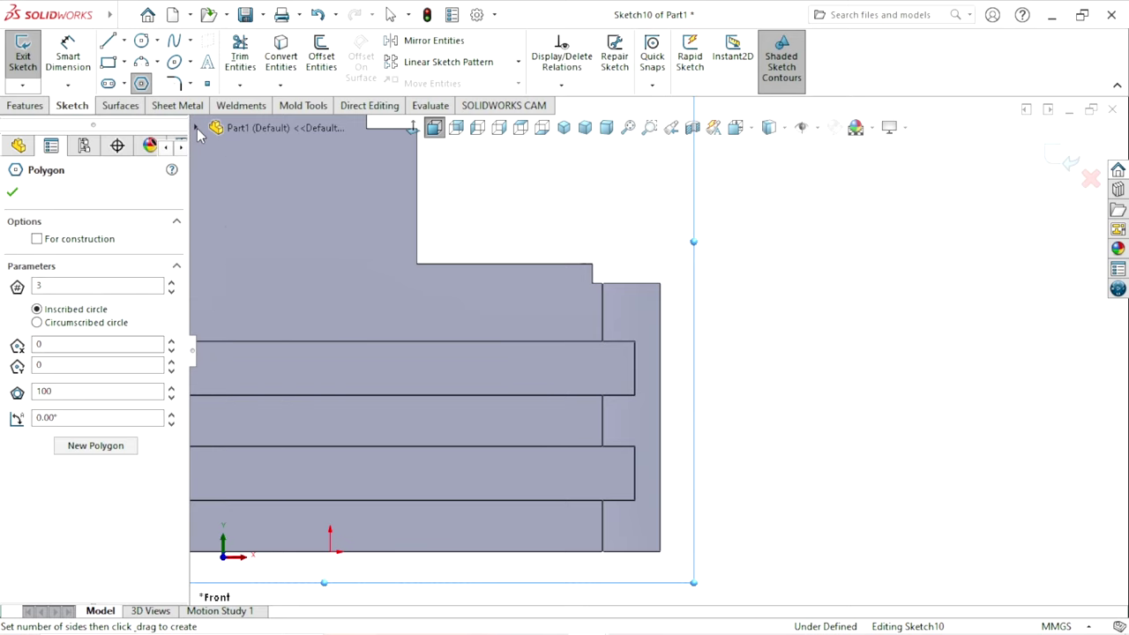
{"action": "left_click", "coordinate": [662, 329]}
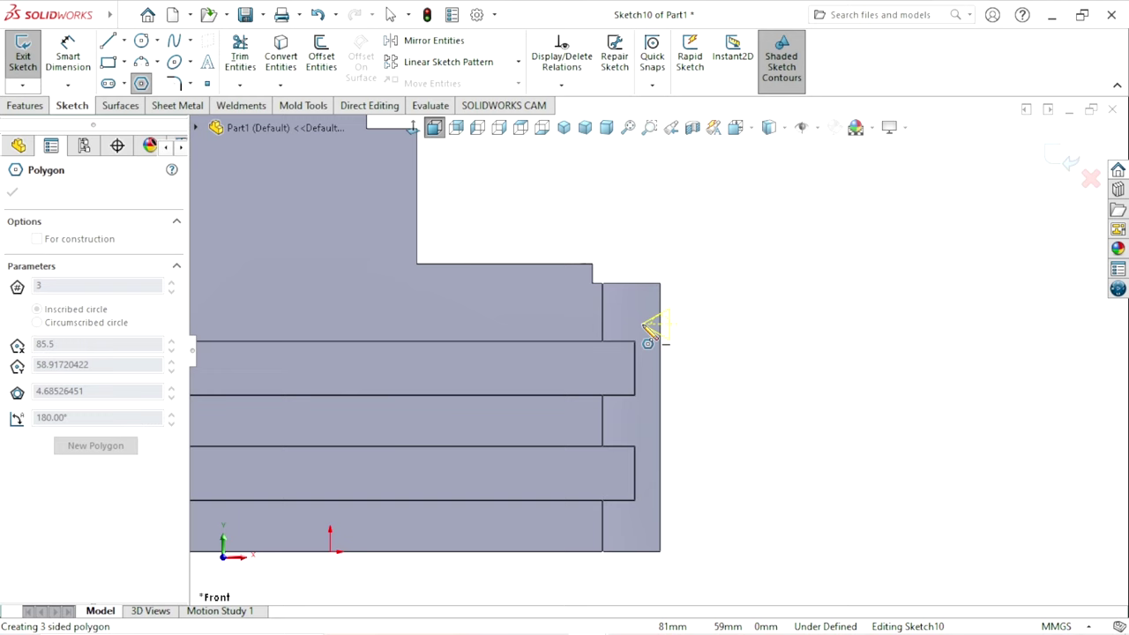
{"action": "key", "text": "Escape"}
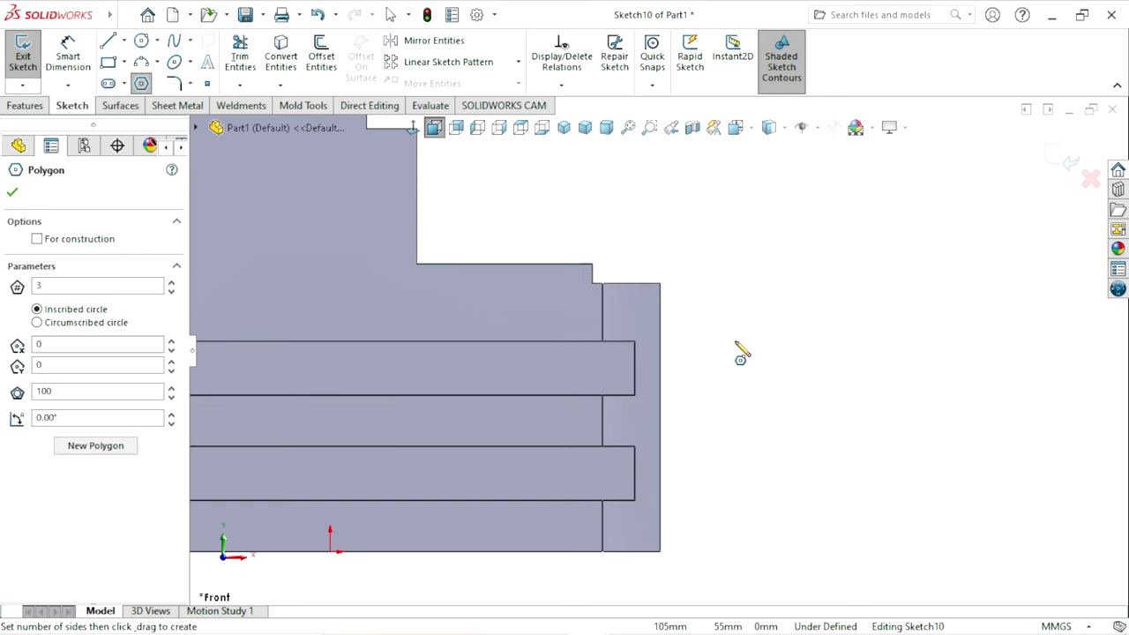
{"action": "left_click_drag", "start_coordinate": [743, 344], "coordinate": [697, 351]}
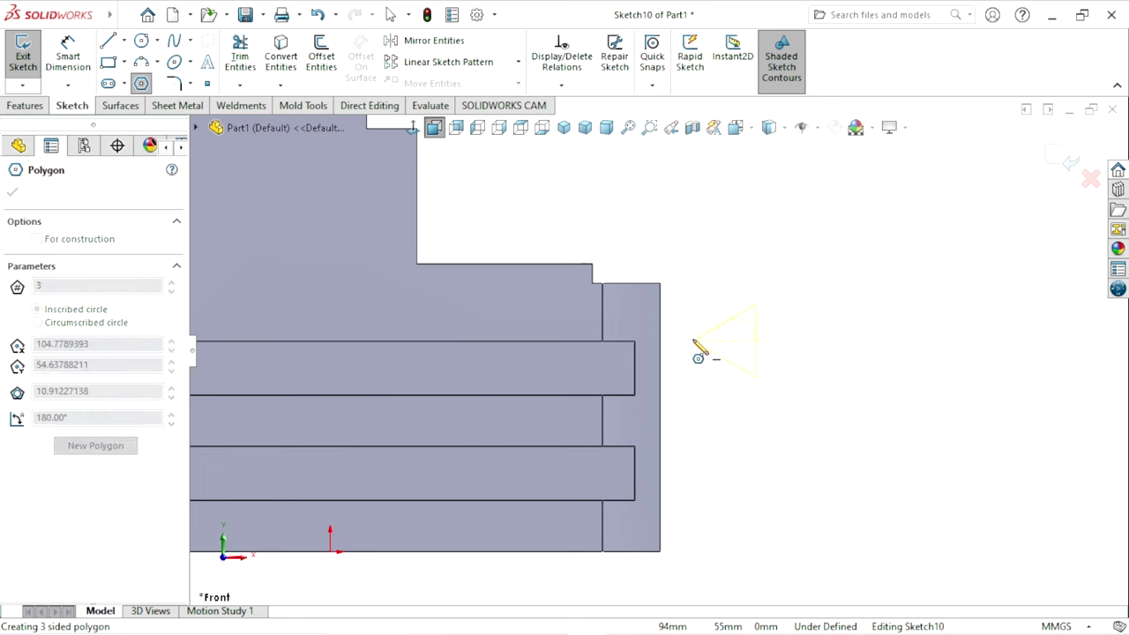
{"action": "right_click", "coordinate": [812, 313]}
{"action": "left_click", "coordinate": [829, 308]}
Step: Dimension the triangle's side to 5 mm
{"action": "left_click", "coordinate": [89, 78]}
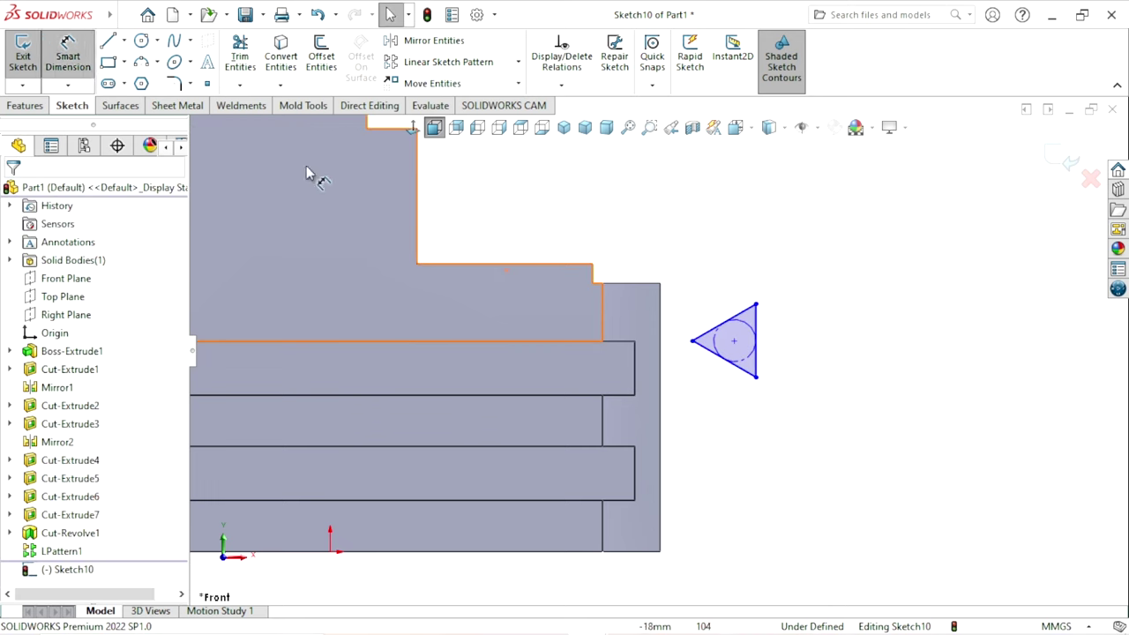
{"action": "left_click", "coordinate": [756, 349]}
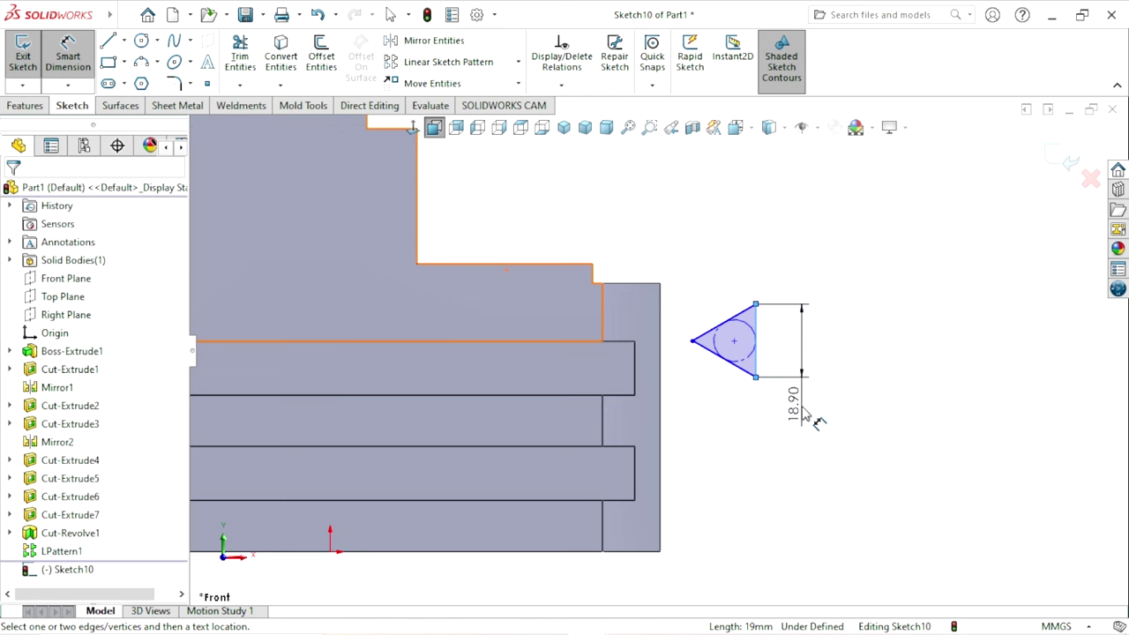
{"action": "left_click", "coordinate": [805, 413]}
{"action": "type", "text": "5"}
{"action": "key", "text": "Return"}
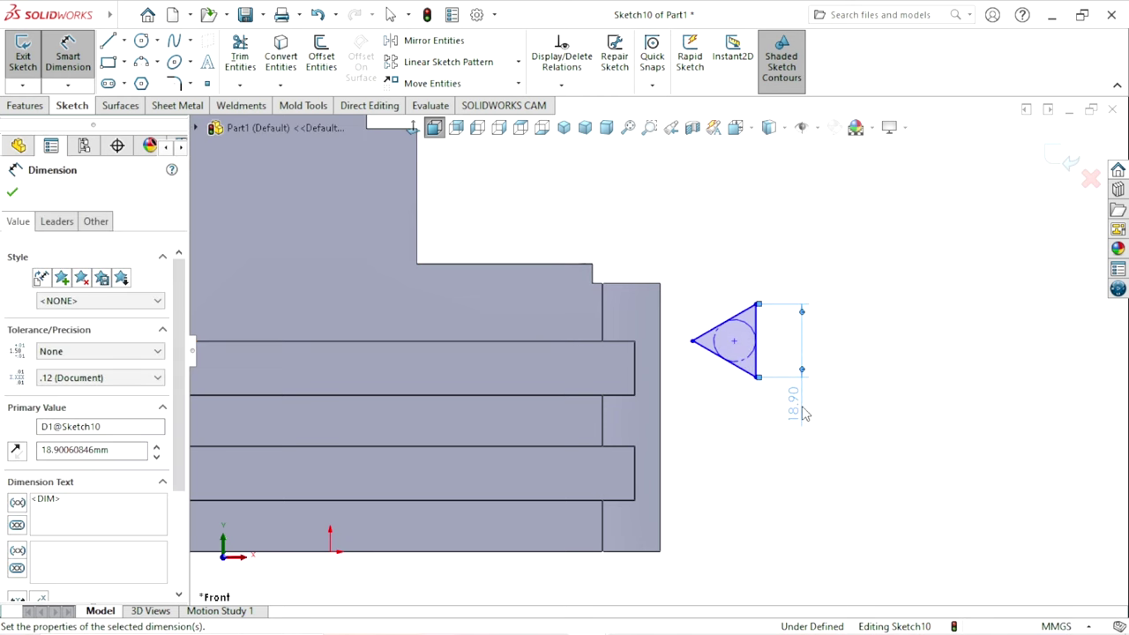
{"action": "scroll", "coordinate": [723, 354], "scroll_direction": "down", "scroll_amount": 1}
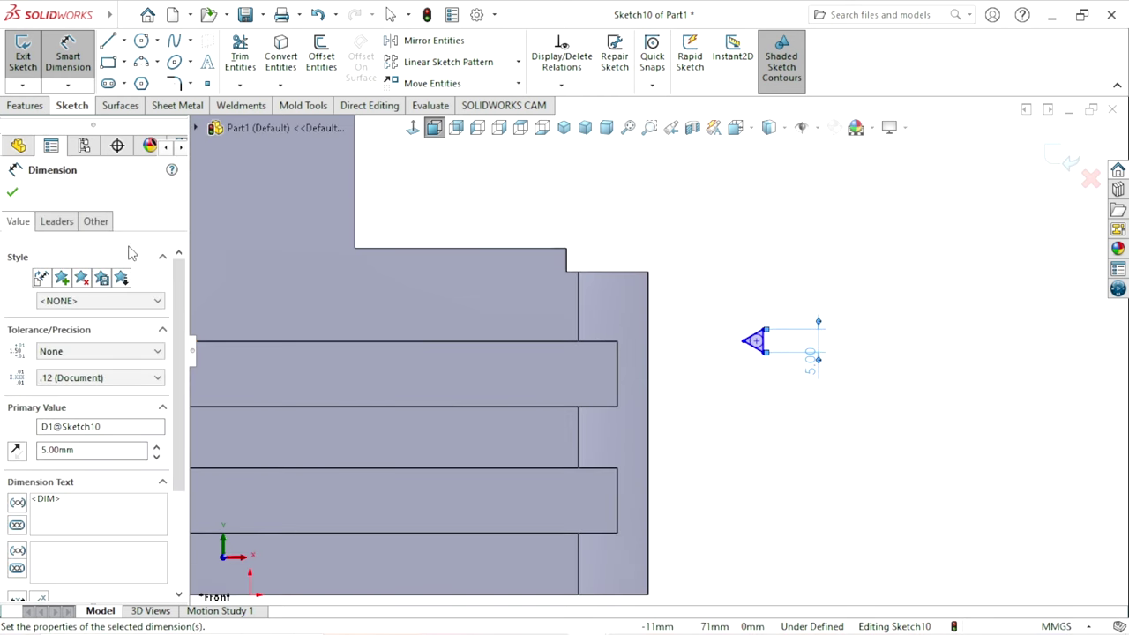
{"action": "left_click", "coordinate": [10, 193]}
{"action": "key", "text": "Escape"}
Step: Make the triangle's right side collinear with the part's right vertical edge
{"action": "scroll", "coordinate": [794, 388], "scroll_direction": "down", "scroll_amount": 1}
{"action": "scroll", "coordinate": [768, 406], "scroll_direction": "down", "scroll_amount": 1}
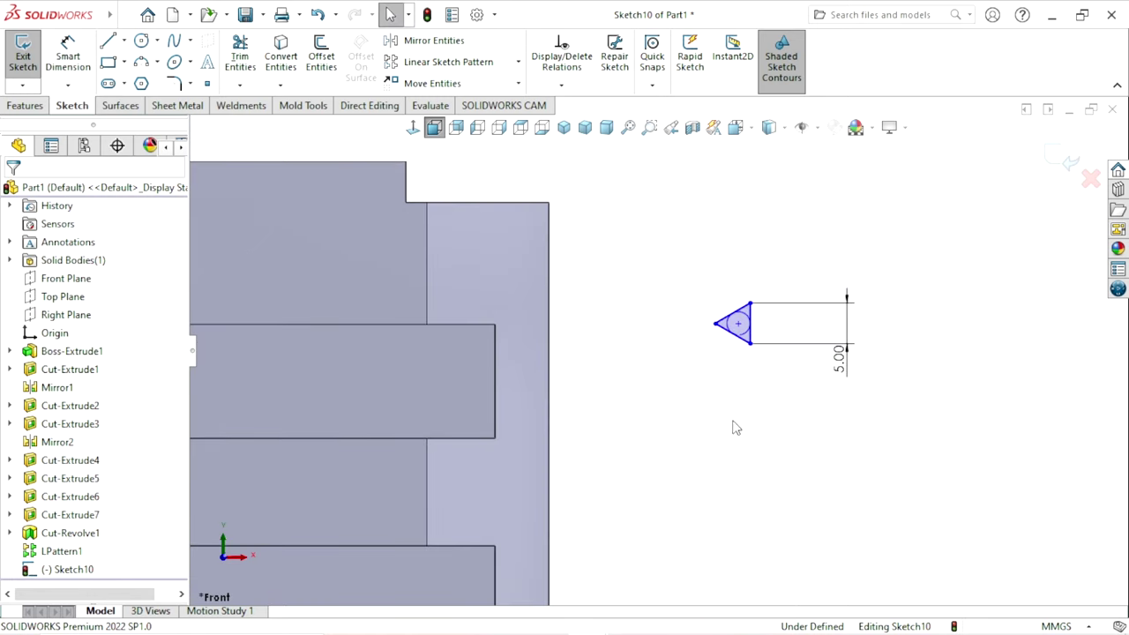
{"action": "left_click", "coordinate": [549, 315]}
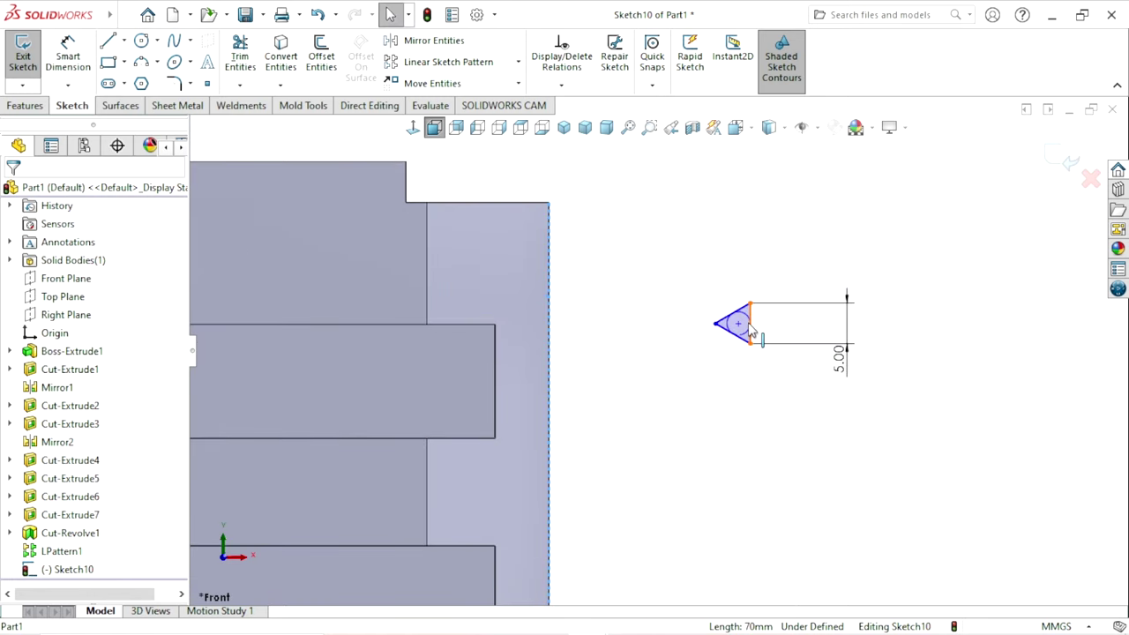
{"action": "left_click", "coordinate": [751, 327], "text": "ctrl"}
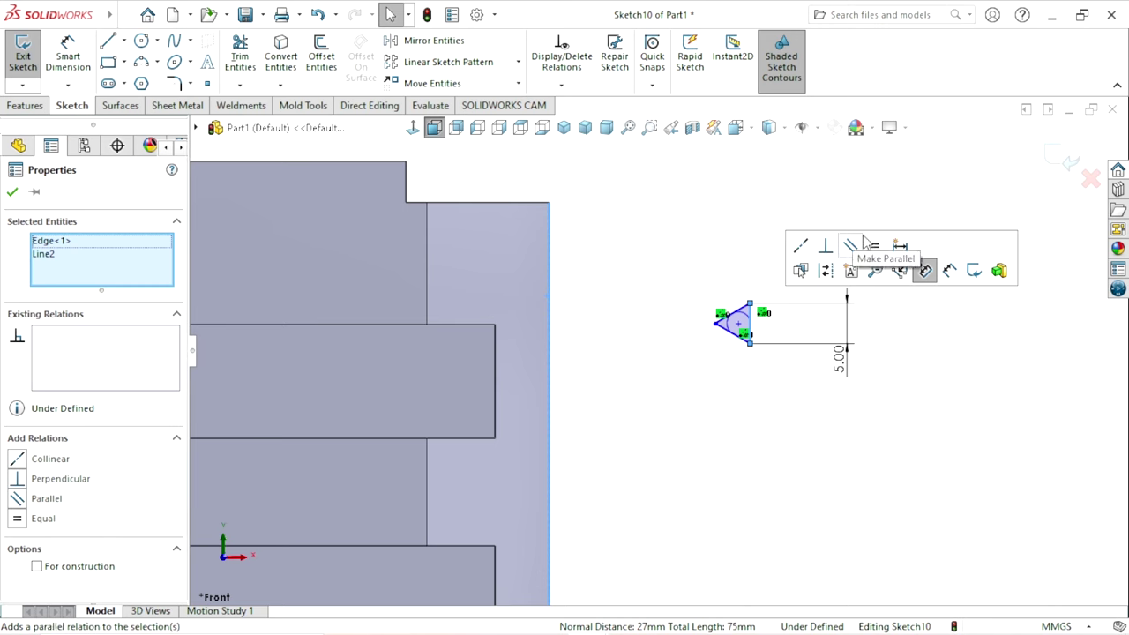
{"action": "left_click", "coordinate": [801, 246]}
{"action": "left_click", "coordinate": [724, 409]}
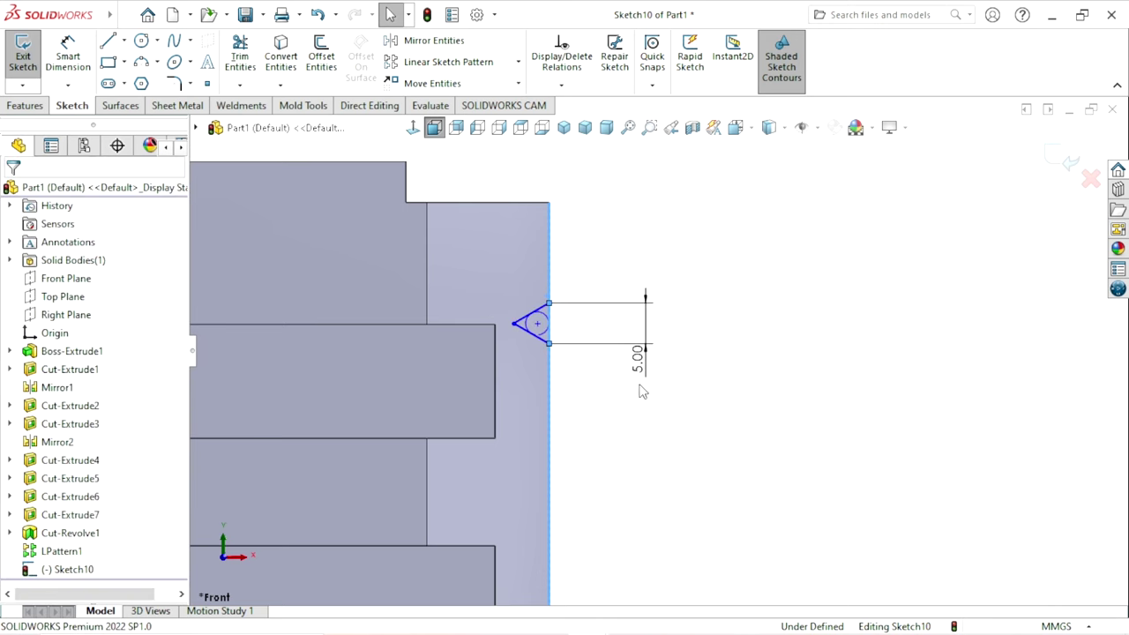
Step: Position the triangle 17 mm below the part's top edge
{"action": "left_click", "coordinate": [69, 66]}
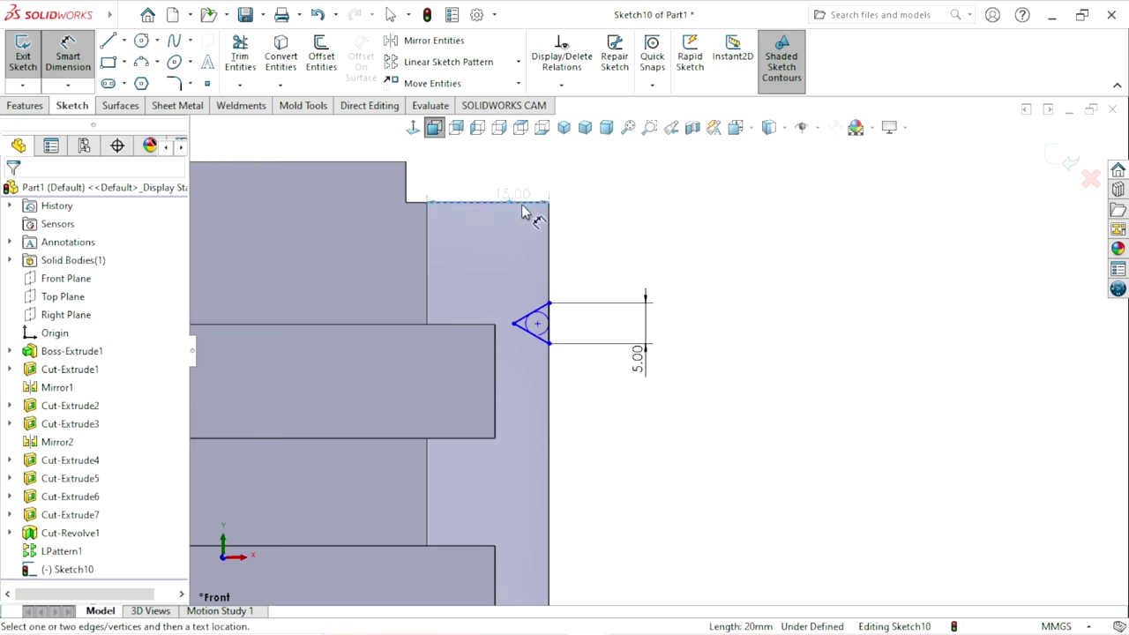
{"action": "left_click", "coordinate": [537, 324]}
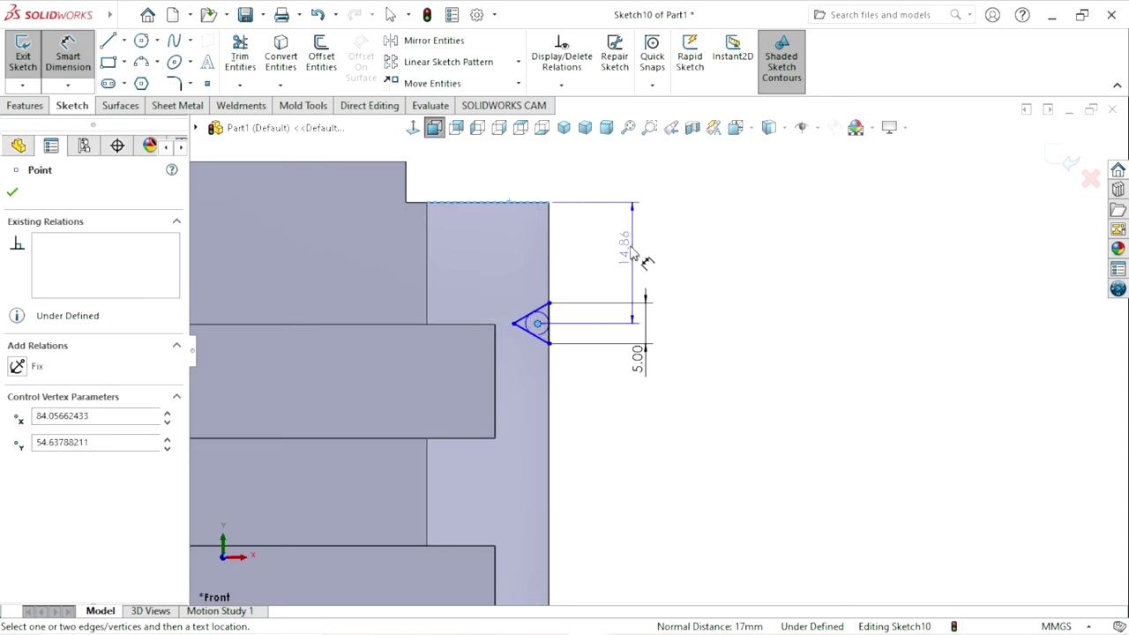
{"action": "left_click", "coordinate": [726, 254]}
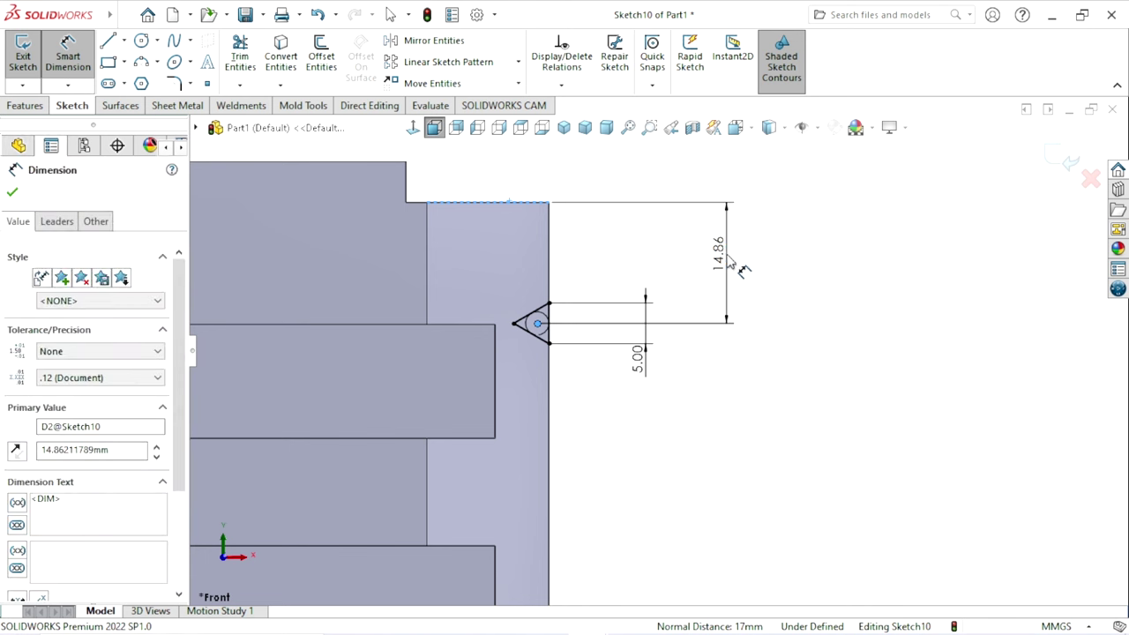
{"action": "type", "text": "17"}
{"action": "key", "text": "Return"}
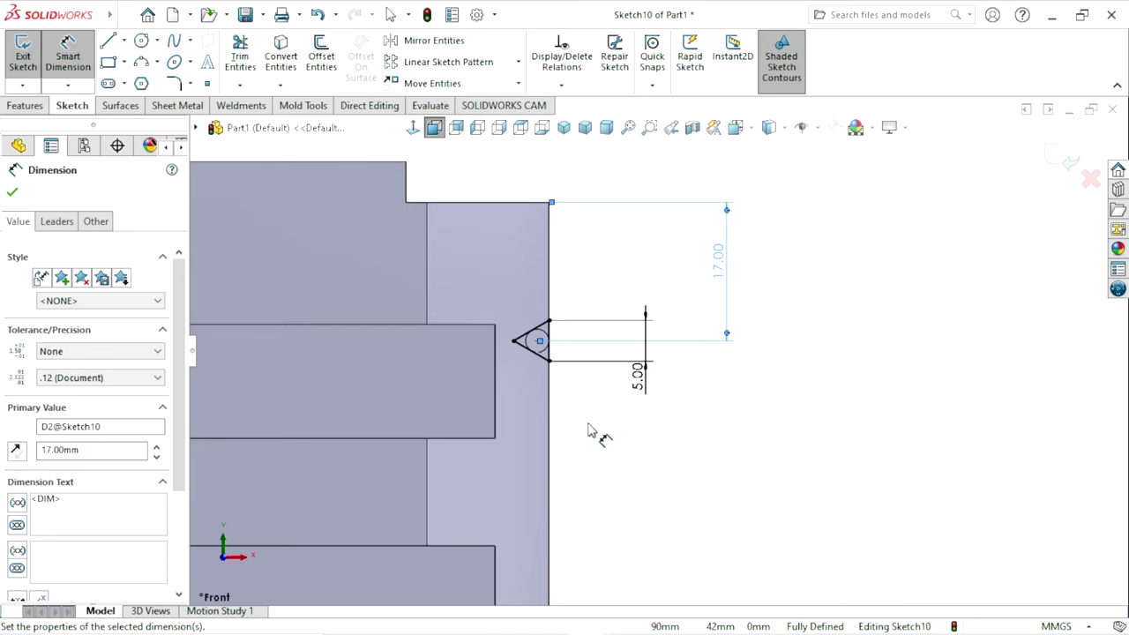
{"action": "scroll", "coordinate": [679, 459], "scroll_direction": "up", "scroll_amount": 1}
{"action": "scroll", "coordinate": [706, 442], "scroll_direction": "up", "scroll_amount": 1}
{"action": "scroll", "coordinate": [634, 269], "scroll_direction": "down", "scroll_amount": 1}
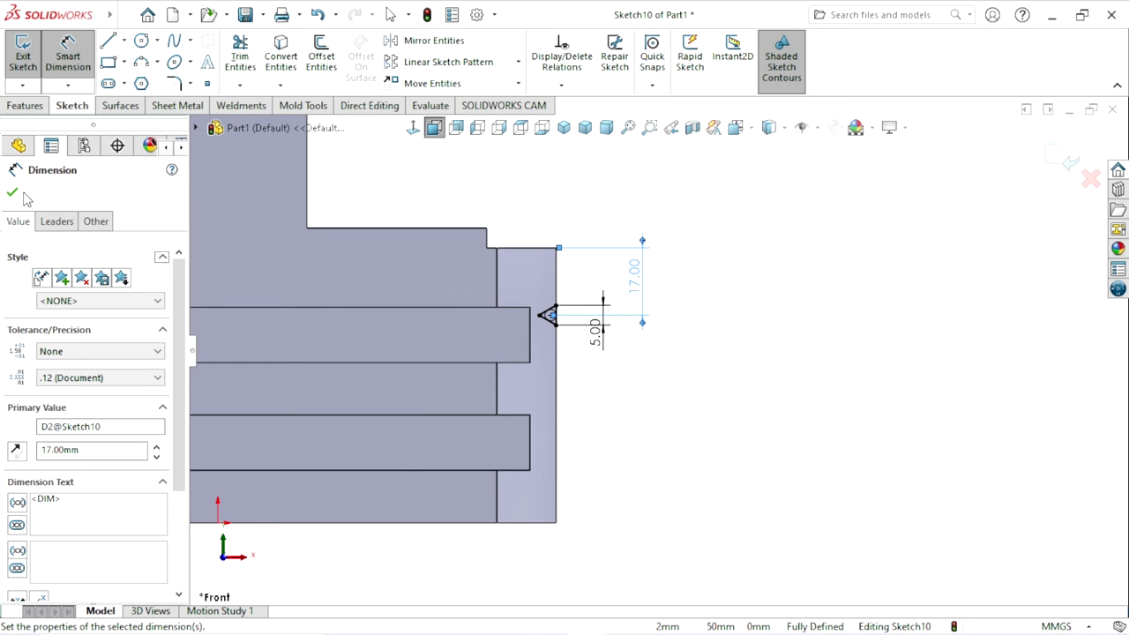
{"action": "left_click", "coordinate": [12, 194]}
Step: Draw a vertical centerline to the right of the part
{"action": "left_click", "coordinate": [124, 41]}
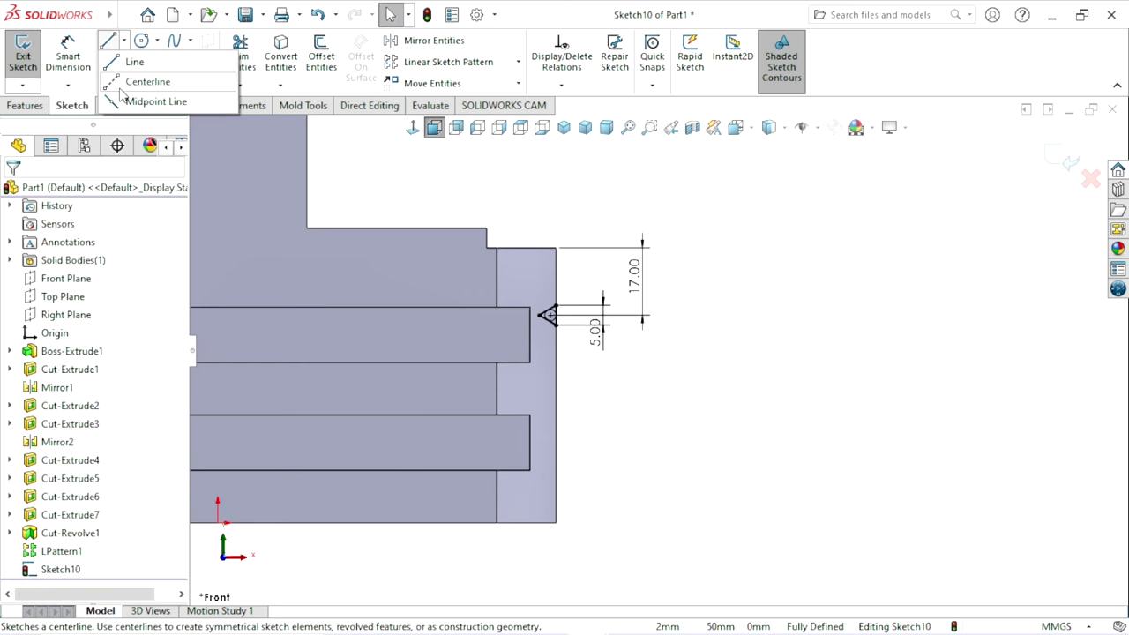
{"action": "left_click", "coordinate": [134, 62]}
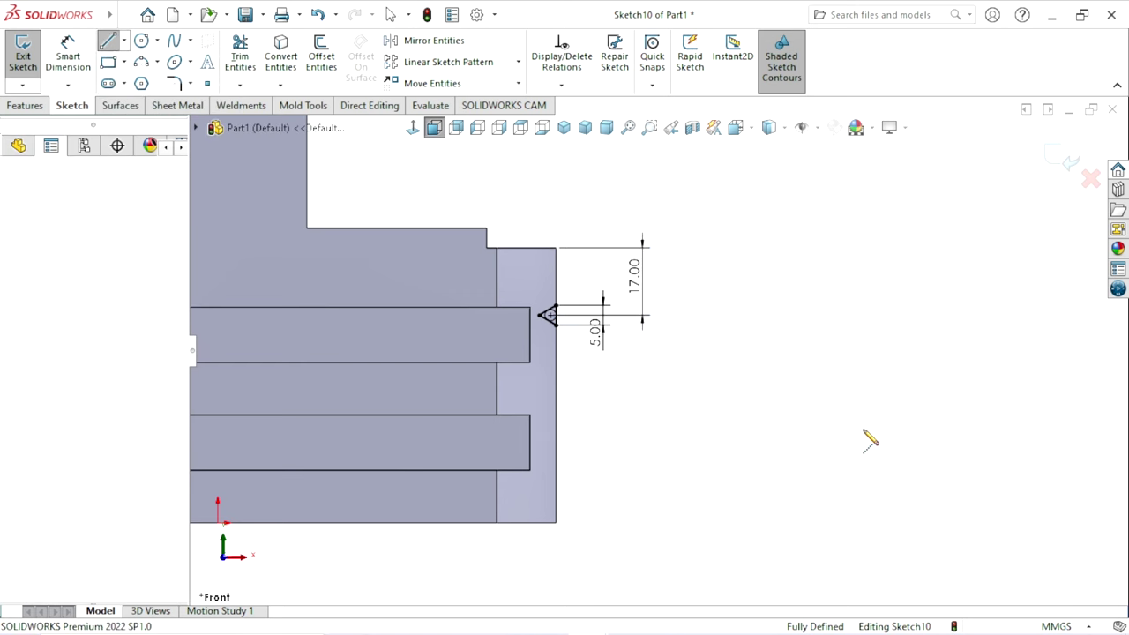
{"action": "left_click", "coordinate": [831, 183]}
{"action": "left_click", "coordinate": [831, 530]}
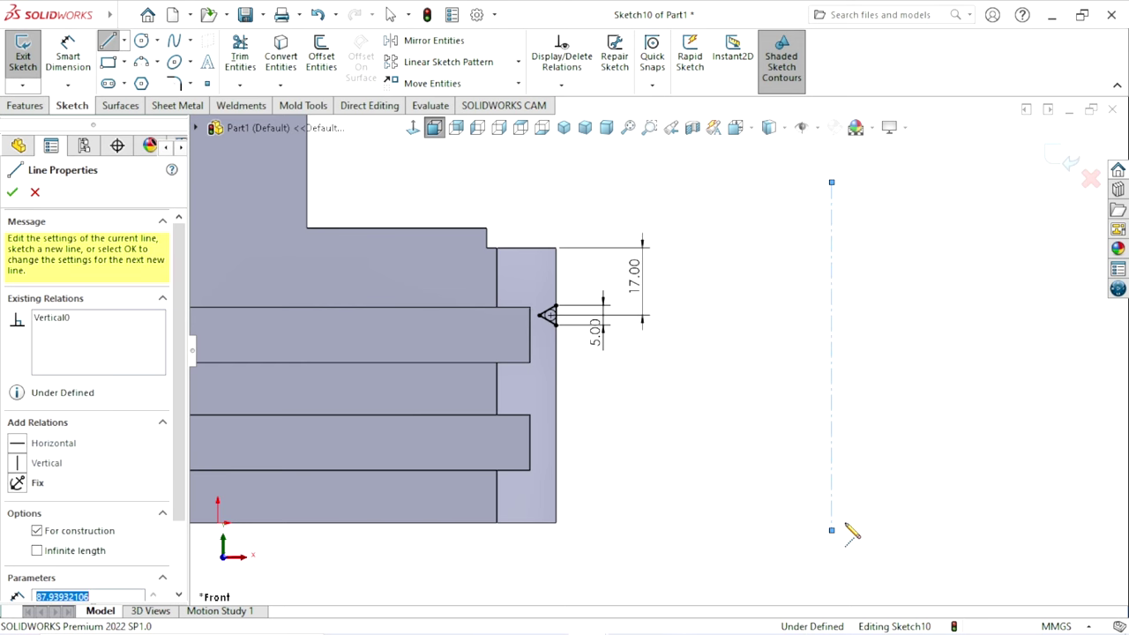
{"action": "right_click", "coordinate": [870, 315]}
{"action": "left_click", "coordinate": [903, 383]}
Step: Dimension the centerline 80 mm from the jaw's front edge
{"action": "left_click", "coordinate": [68, 56]}
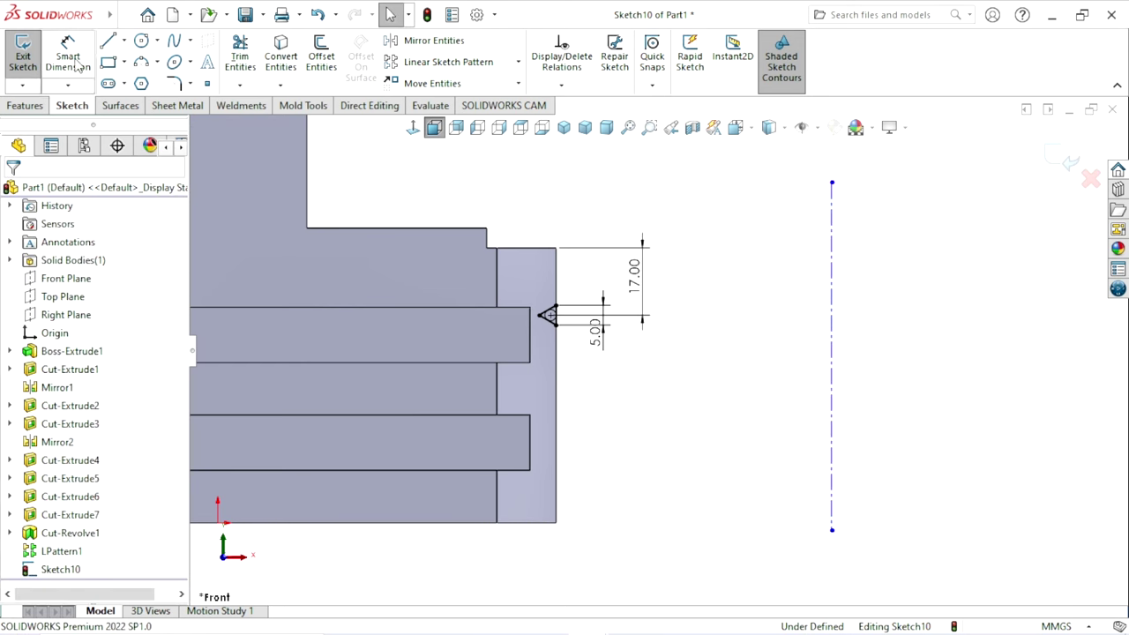
{"action": "left_click", "coordinate": [557, 441]}
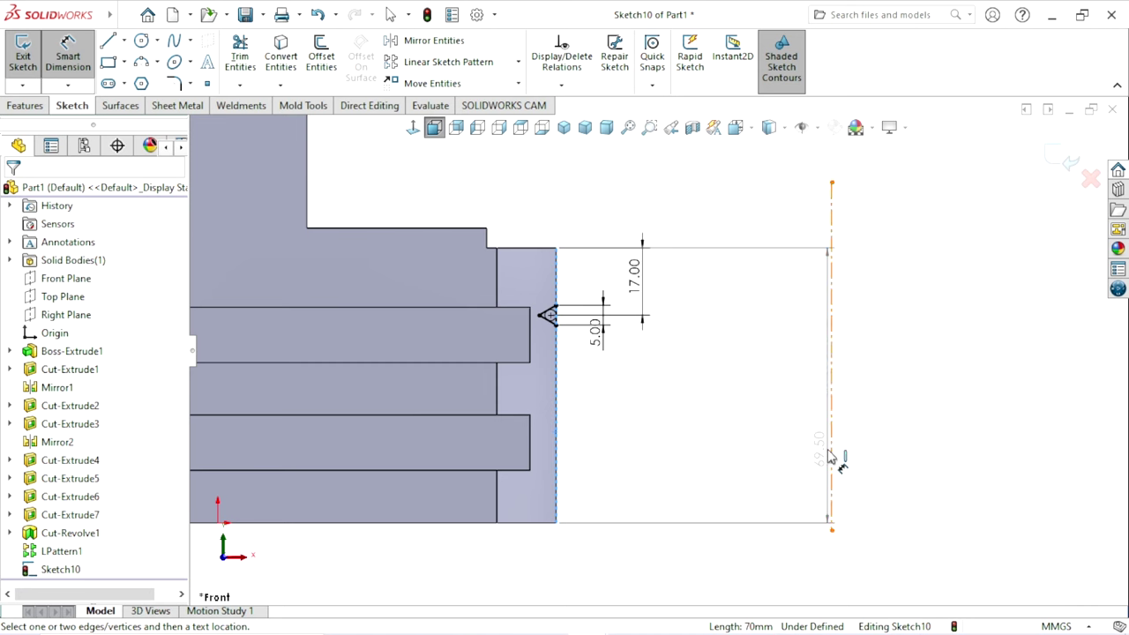
{"action": "left_click", "coordinate": [831, 457]}
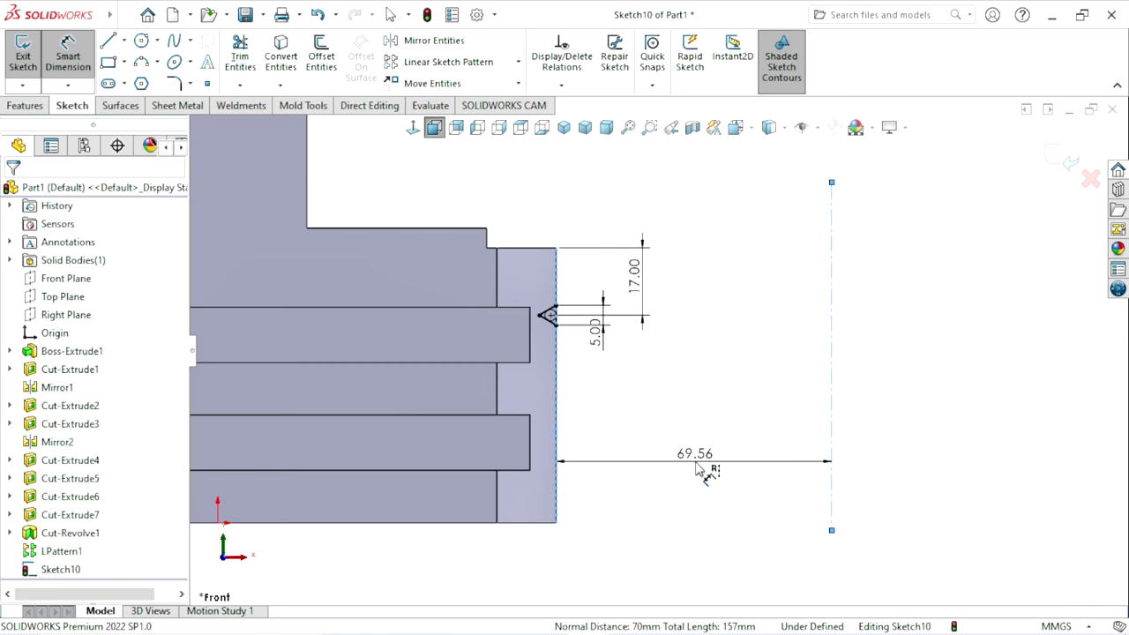
{"action": "left_click", "coordinate": [697, 470]}
{"action": "type", "text": "80"}
{"action": "key", "text": "Return"}
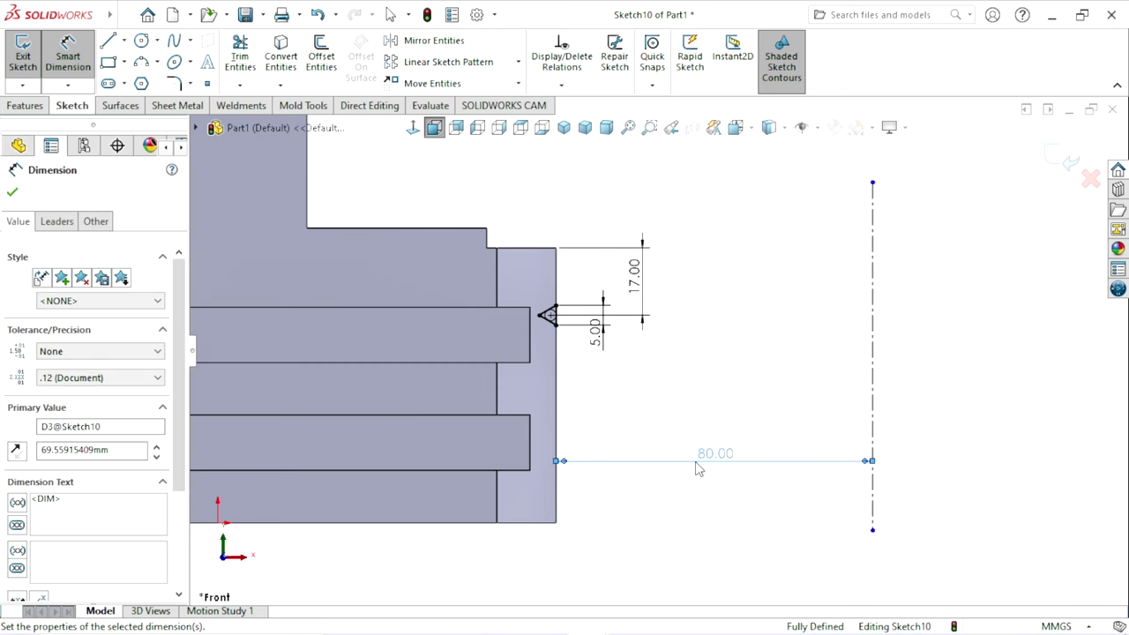
{"action": "left_click", "coordinate": [661, 519]}
{"action": "scroll", "coordinate": [656, 517], "scroll_direction": "up", "scroll_amount": 1}
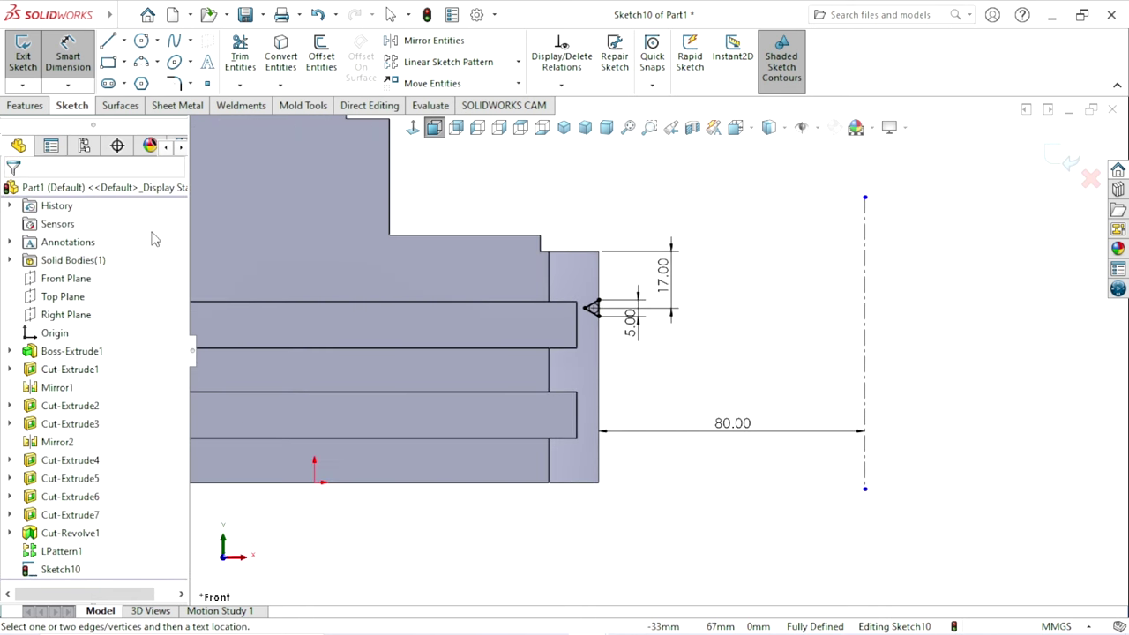
Step: Revolve-cut the triangle 360° about the centerline as Cut-Revolve2
{"action": "left_click", "coordinate": [25, 105]}
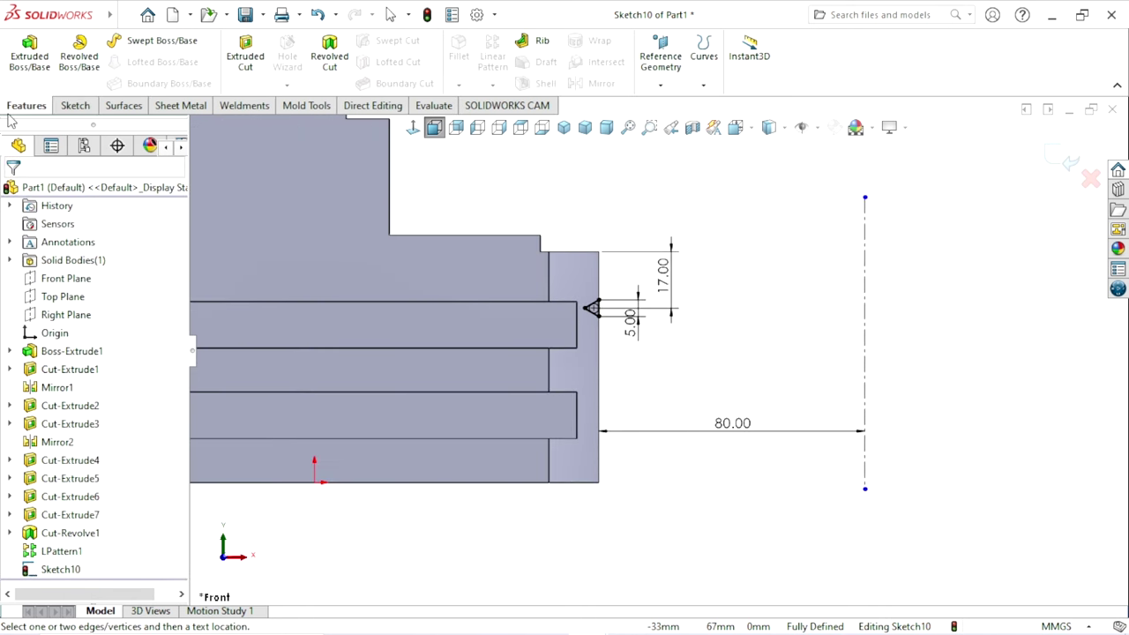
{"action": "left_click", "coordinate": [343, 71]}
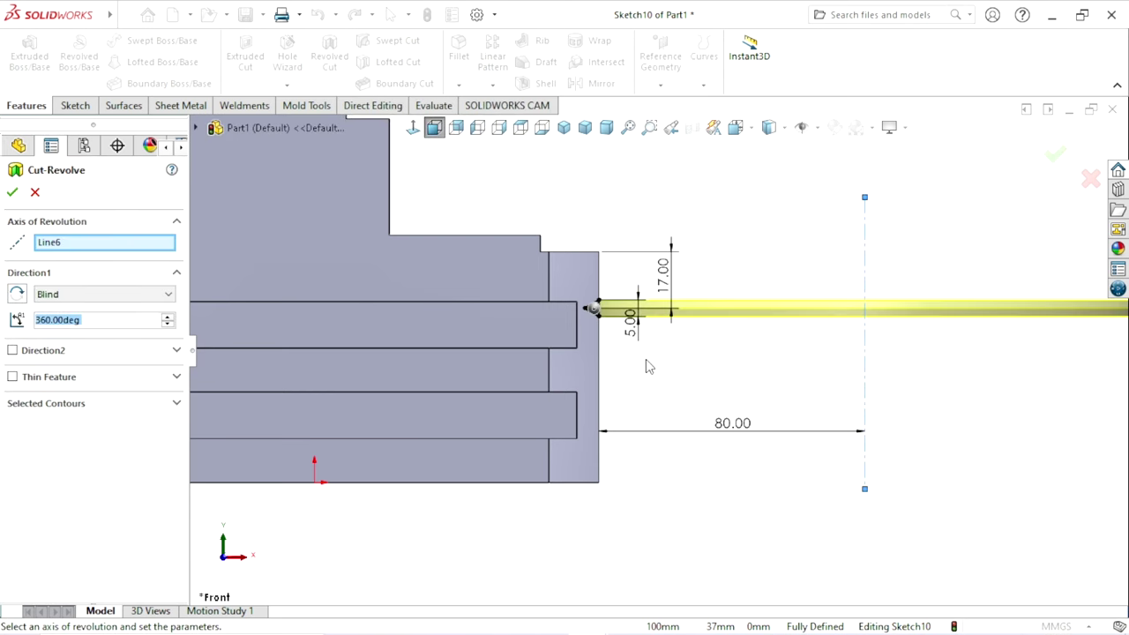
{"action": "left_click", "coordinate": [12, 192]}
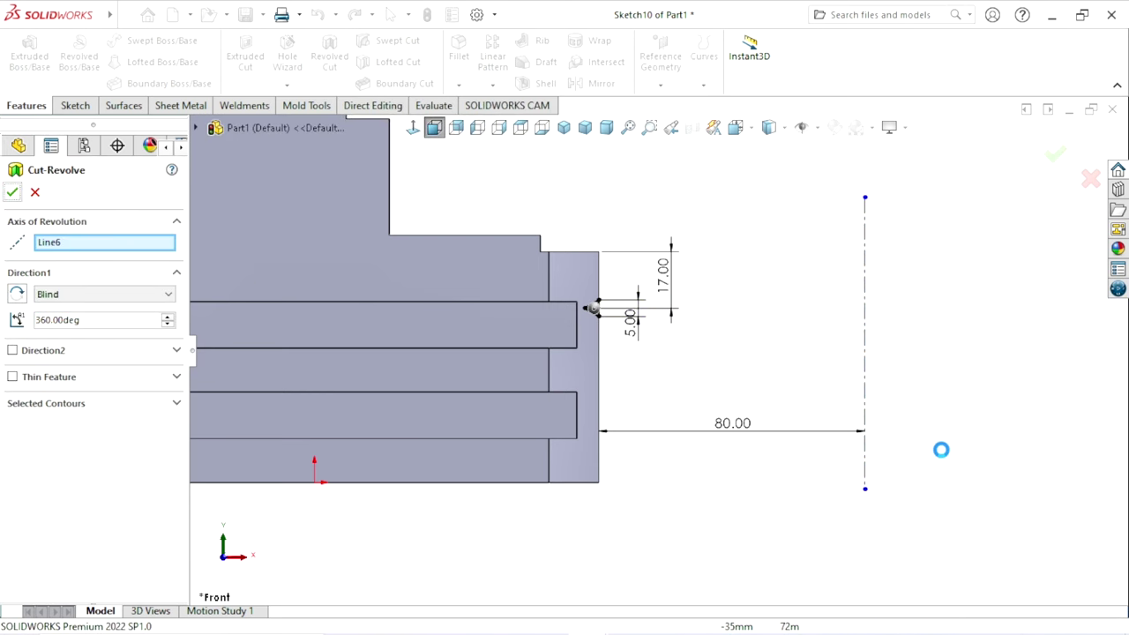
{"action": "scroll", "coordinate": [620, 457], "scroll_direction": "up", "scroll_amount": 2}
{"action": "mouse_move", "coordinate": [673, 360]}
{"action": "middle_mouse_down"}
{"action": "mouse_move", "coordinate": [596, 343]}
{"action": "mouse_move", "coordinate": [630, 371]}
{"action": "mouse_move", "coordinate": [717, 324]}
{"action": "middle_mouse_up"}
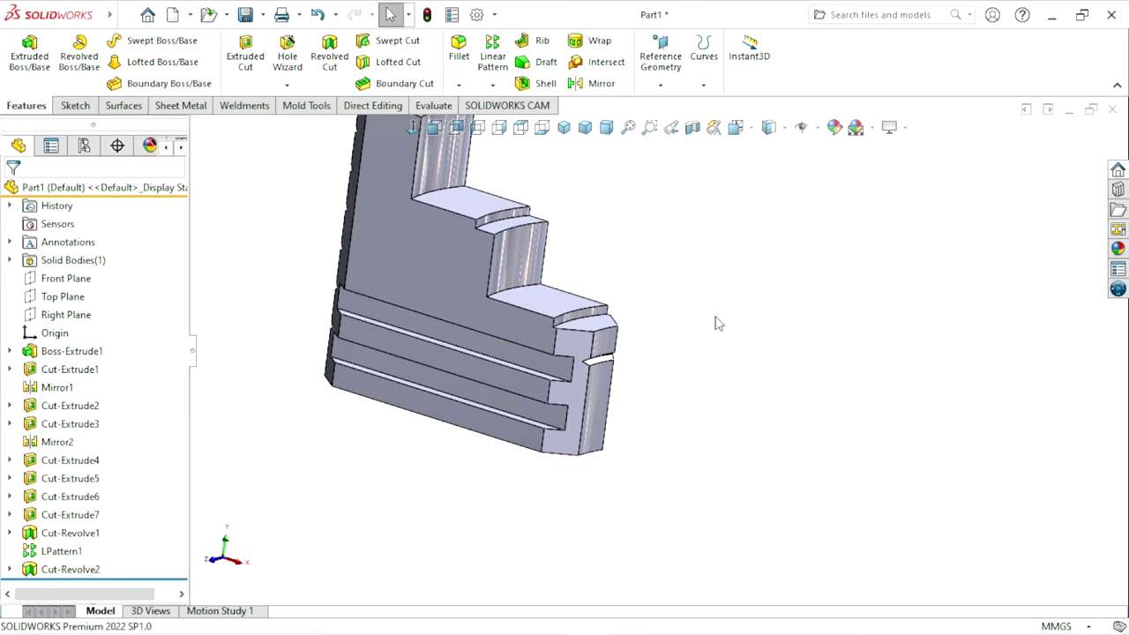
Step: Set up a linear pattern along the vertical front edge with 17 mm spacing and 3 instances
{"action": "left_click", "coordinate": [500, 71]}
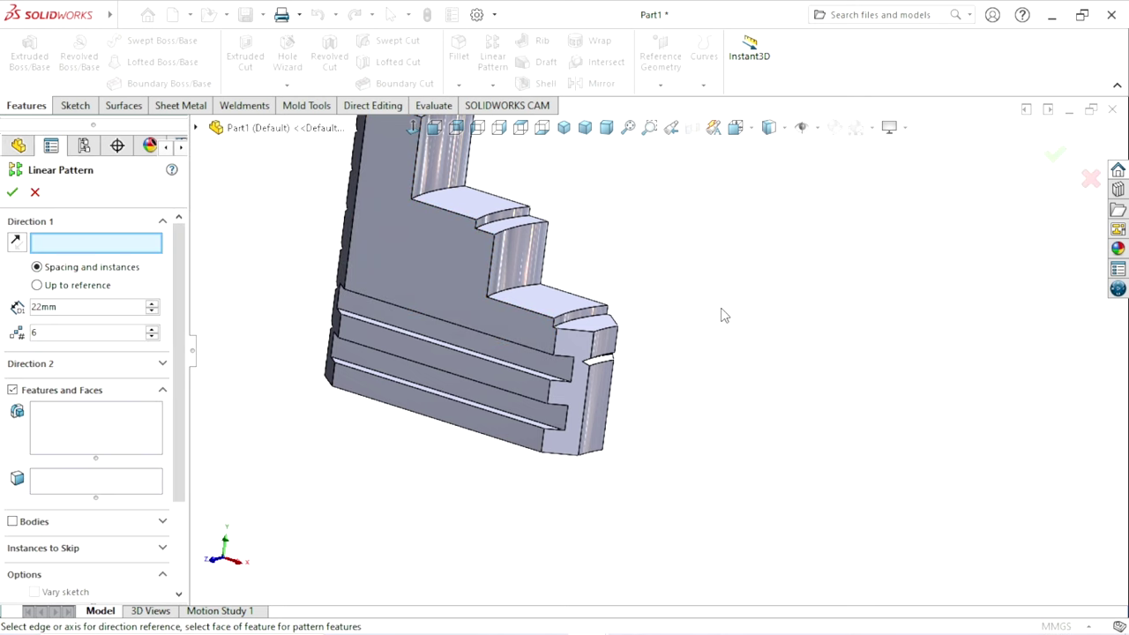
{"action": "scroll", "coordinate": [564, 370], "scroll_direction": "up", "scroll_amount": 2}
{"action": "scroll", "coordinate": [573, 370], "scroll_direction": "down", "scroll_amount": 2}
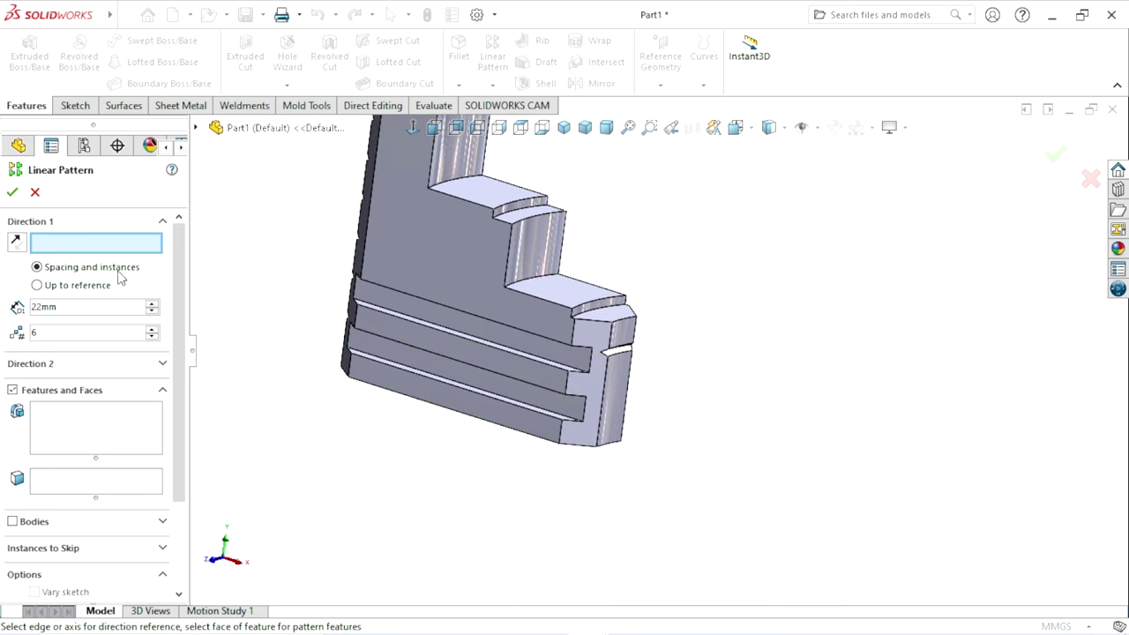
{"action": "scroll", "coordinate": [637, 395], "scroll_direction": "down", "scroll_amount": 2}
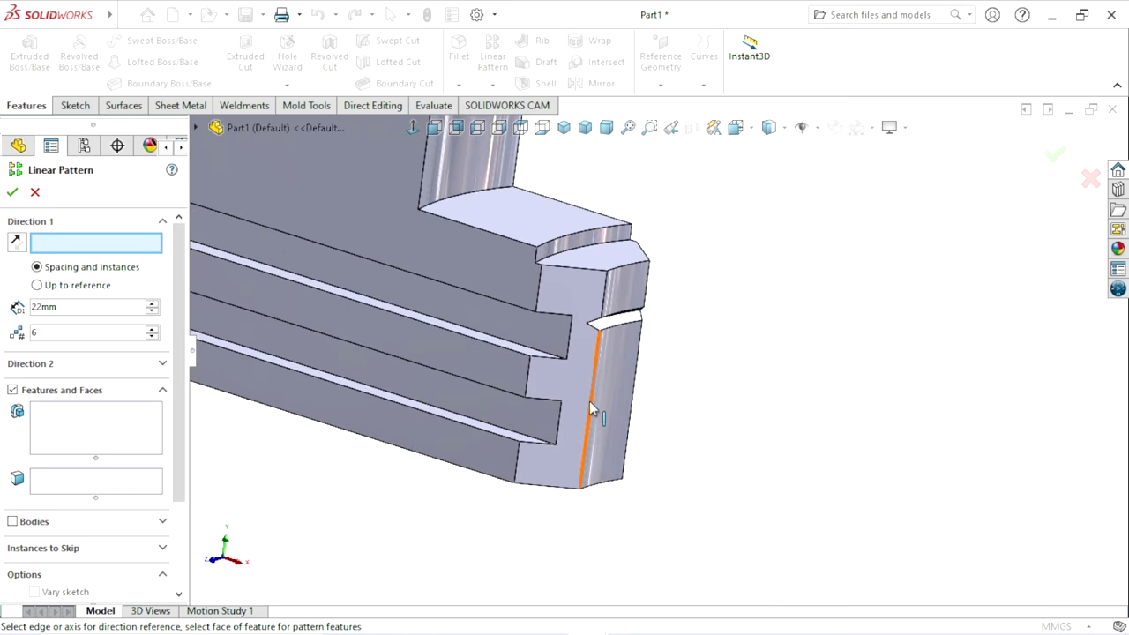
{"action": "left_click", "coordinate": [596, 374]}
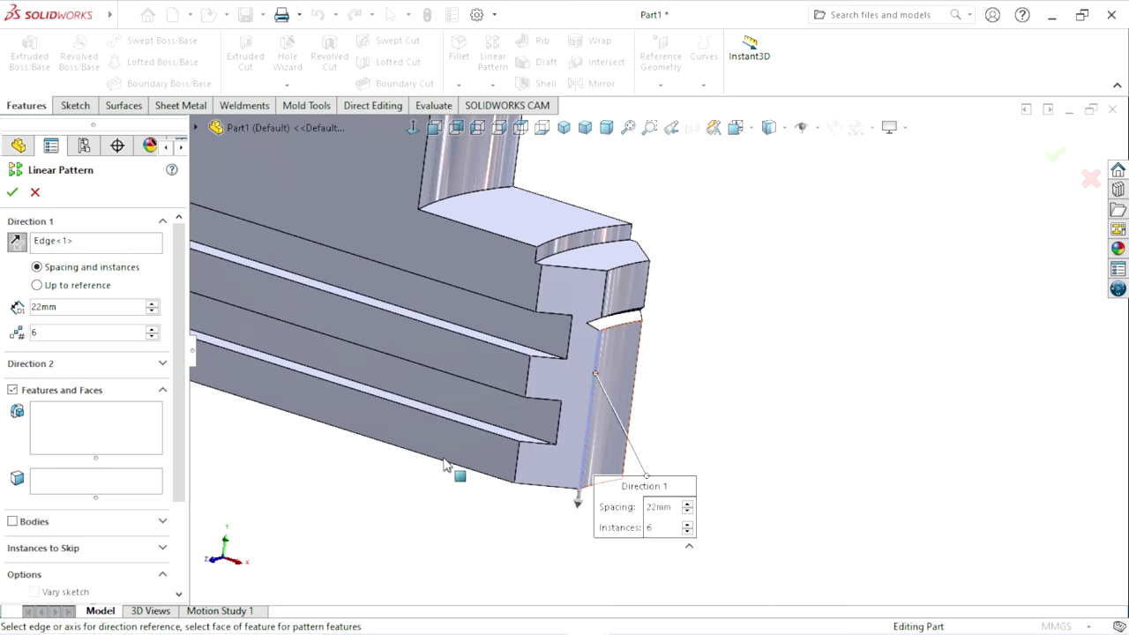
{"action": "double_click", "coordinate": [86, 306]}
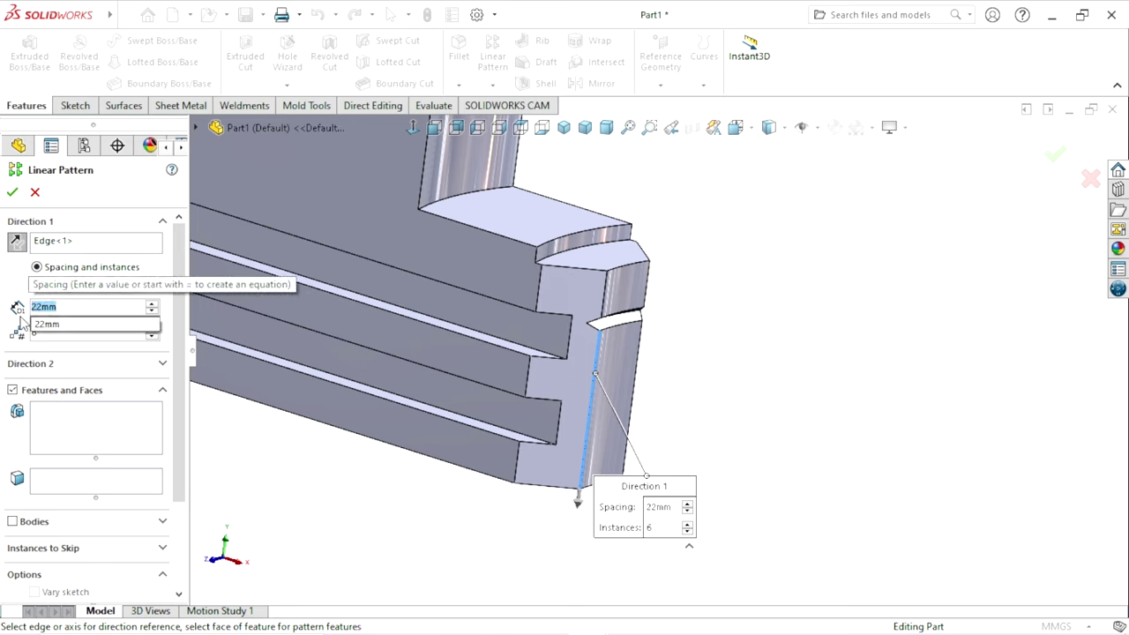
{"action": "type", "text": "17"}
{"action": "key", "text": "Return"}
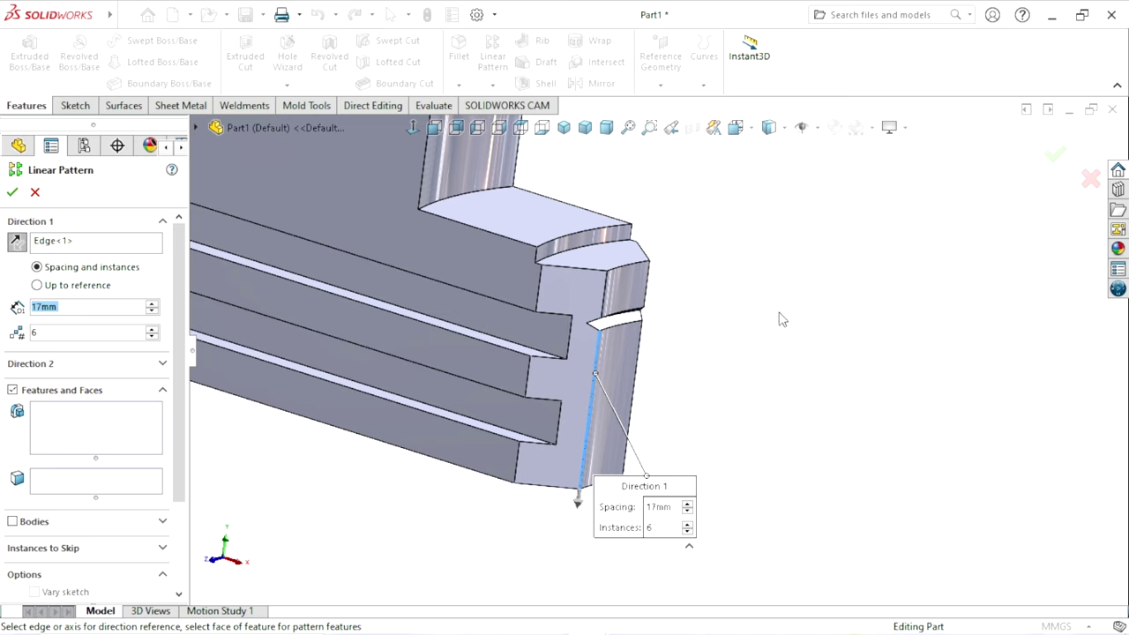
{"action": "left_click", "coordinate": [73, 309]}
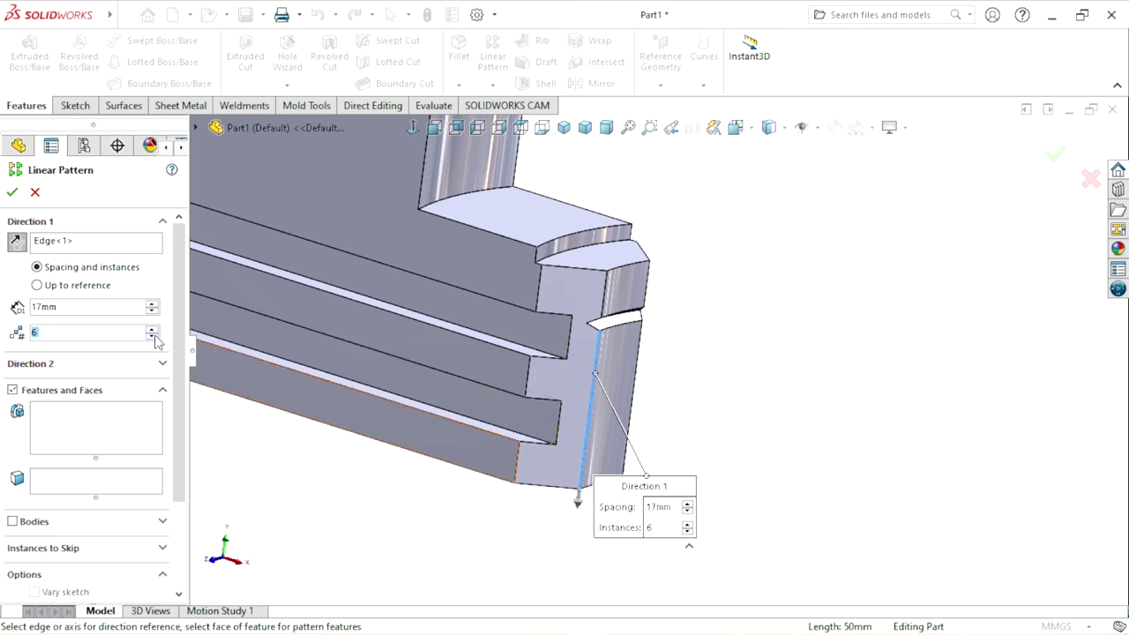
{"action": "left_click", "coordinate": [154, 338]}
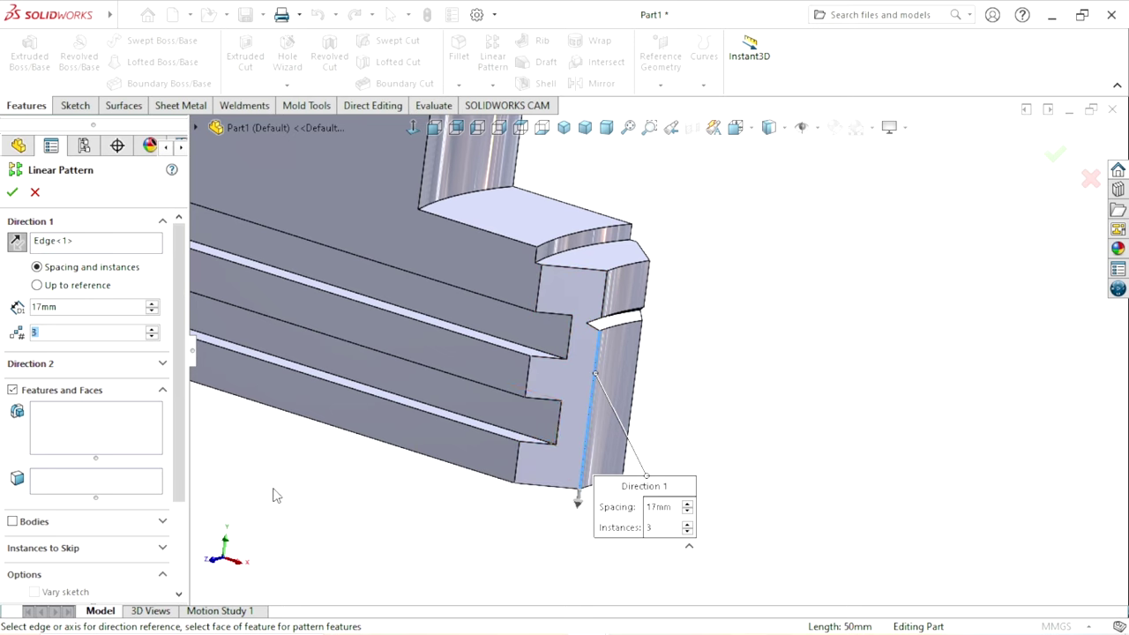
Step: Pattern Cut-Revolve2 and confirm the linear pattern
{"action": "left_click", "coordinate": [44, 430]}
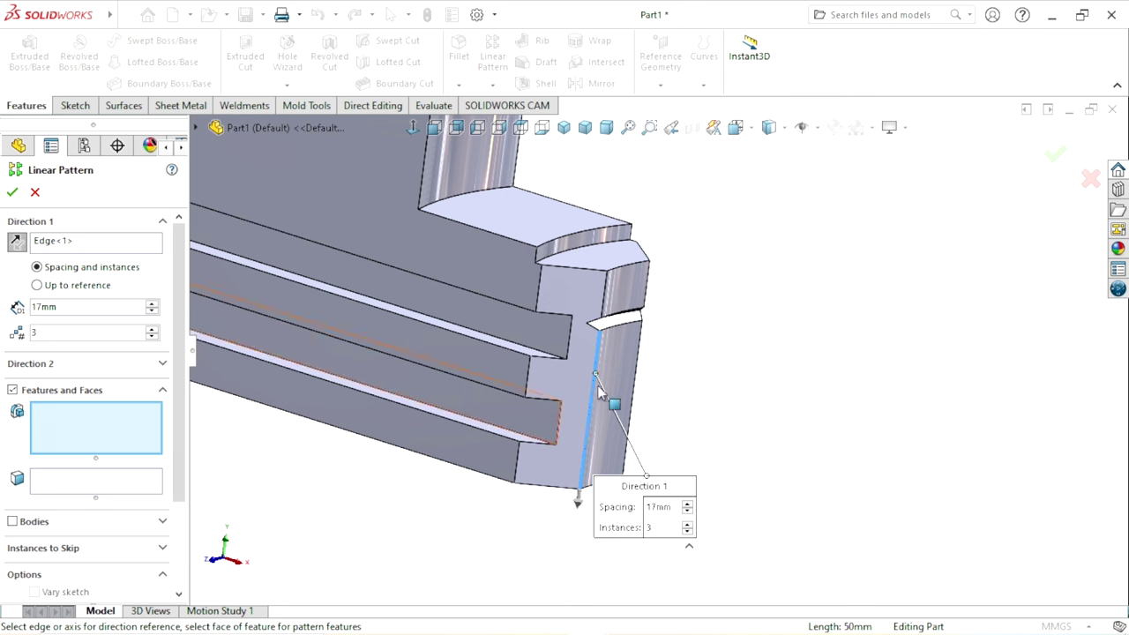
{"action": "scroll", "coordinate": [629, 335], "scroll_direction": "down", "scroll_amount": 2}
{"action": "left_click", "coordinate": [632, 342]}
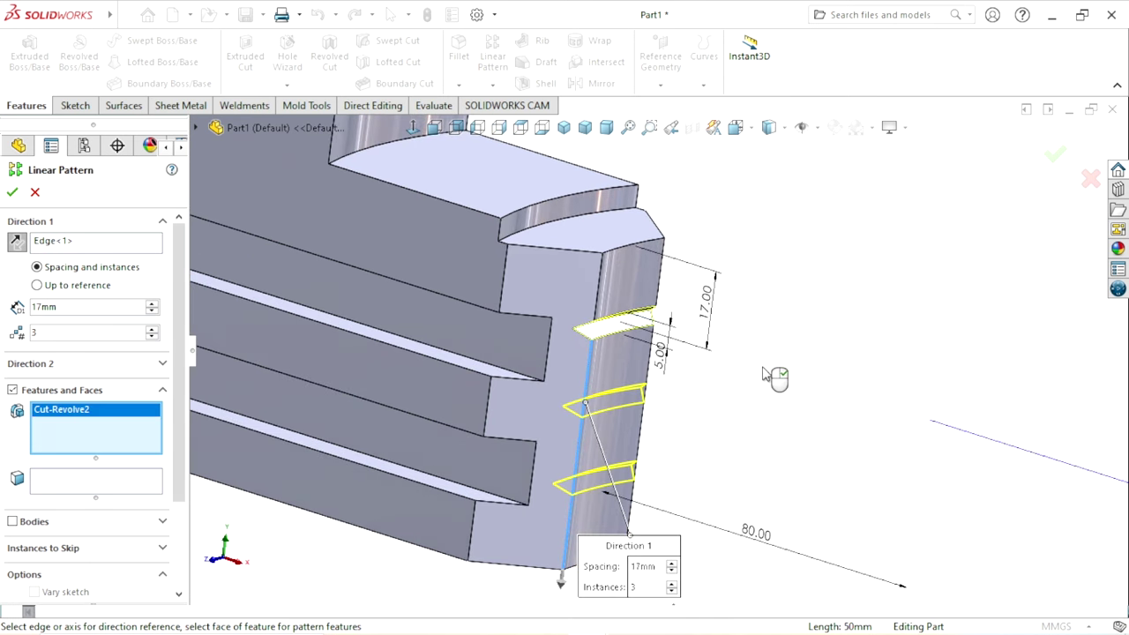
{"action": "left_click", "coordinate": [15, 194]}
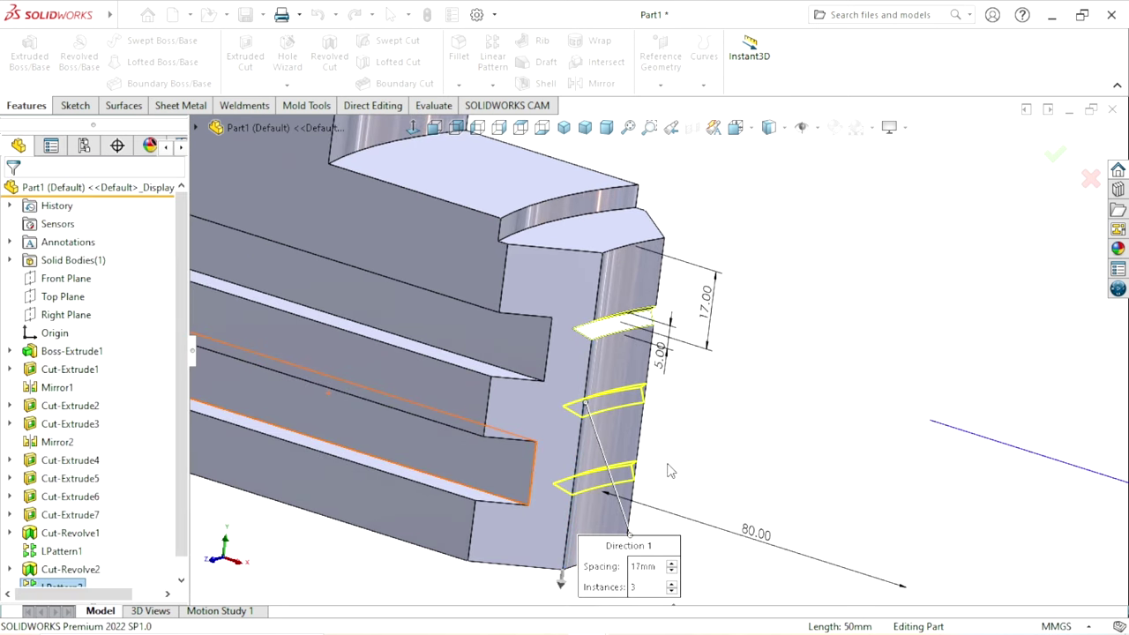
Step: Review the patterned grooves and select the Front Plane
{"action": "scroll", "coordinate": [723, 479], "scroll_direction": "up", "scroll_amount": 3}
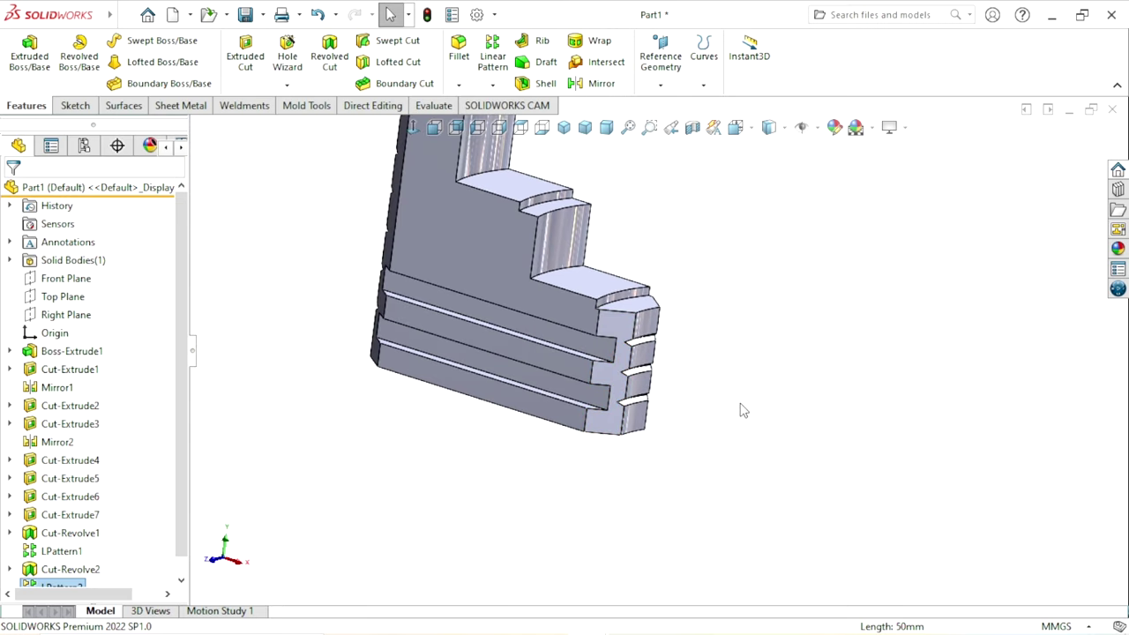
{"action": "mouse_move", "coordinate": [738, 409]}
{"action": "middle_mouse_down"}
{"action": "mouse_move", "coordinate": [709, 358]}
{"action": "mouse_move", "coordinate": [741, 358]}
{"action": "mouse_move", "coordinate": [744, 428]}
{"action": "mouse_move", "coordinate": [712, 429]}
{"action": "mouse_move", "coordinate": [859, 402]}
{"action": "middle_mouse_up"}
{"action": "middle_click_drag", "start_coordinate": [751, 441], "coordinate": [764, 449]}
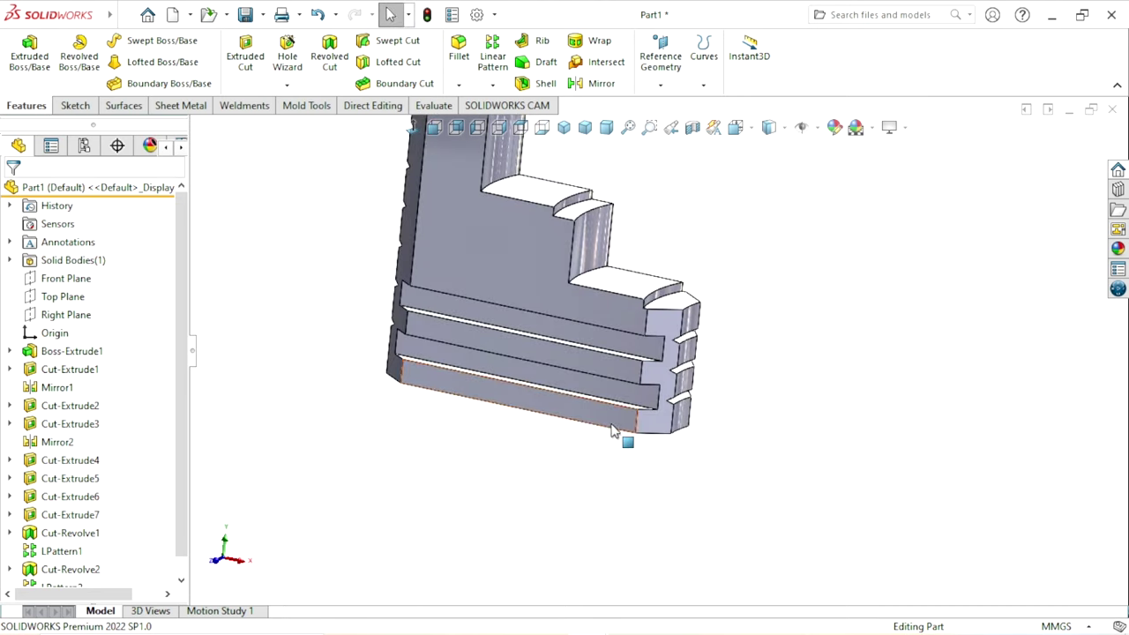
{"action": "scroll", "coordinate": [670, 434], "scroll_direction": "up", "scroll_amount": 2}
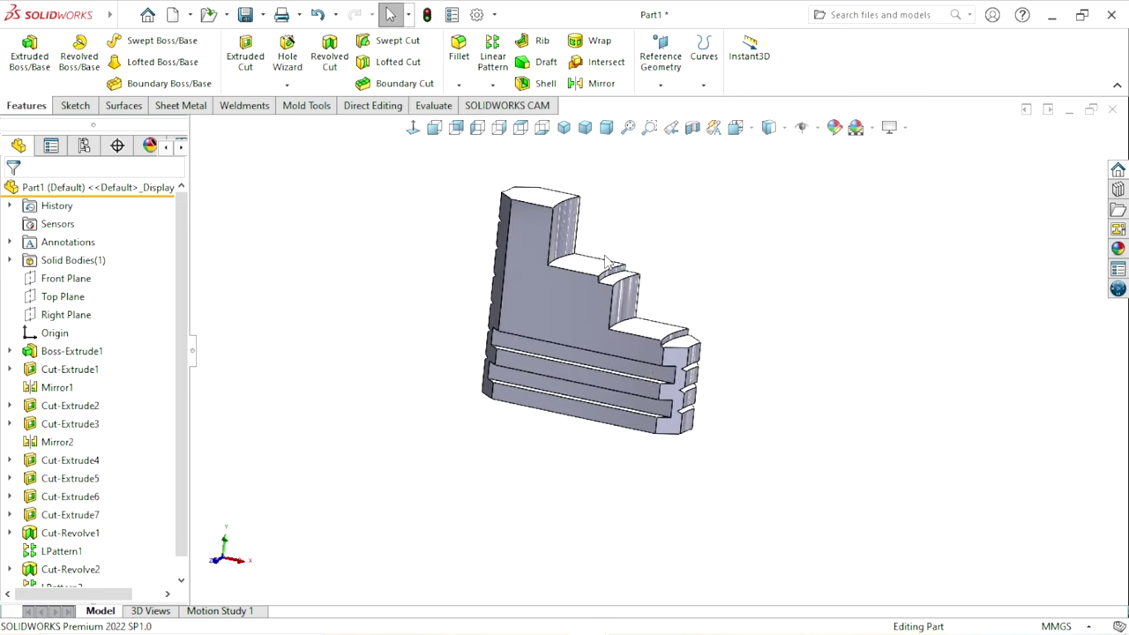
{"action": "middle_click_drag", "start_coordinate": [606, 257], "coordinate": [625, 291], "text": "ctrl"}
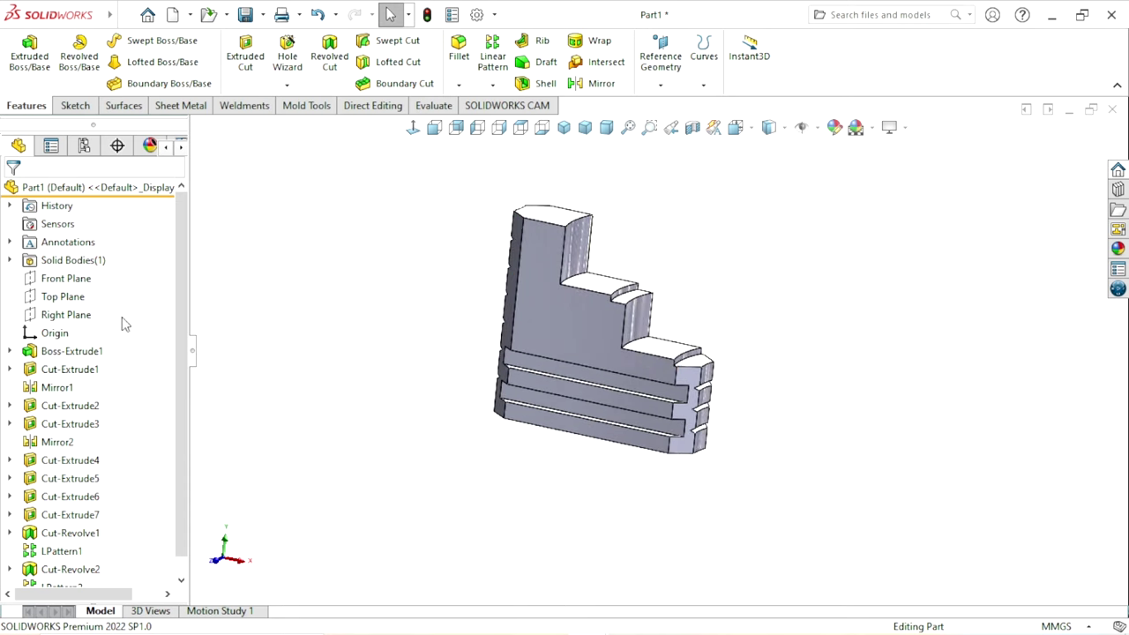
{"action": "left_click", "coordinate": [68, 280]}
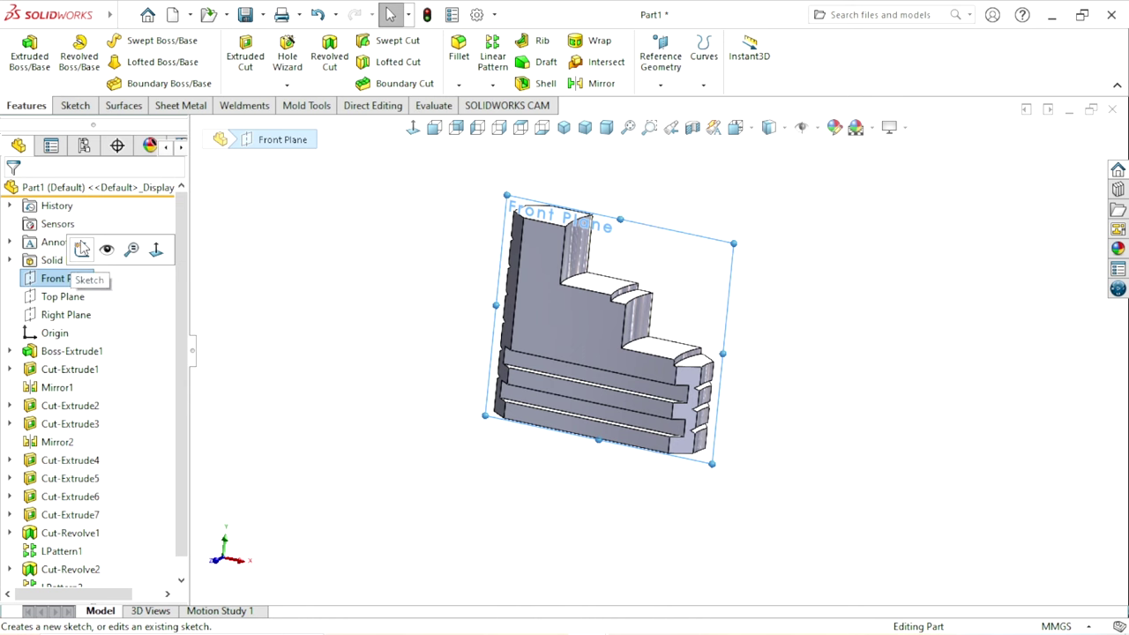
Step: Open a new sketch on the Front Plane and draw a vertical centerline through the part
{"action": "left_click", "coordinate": [82, 251]}
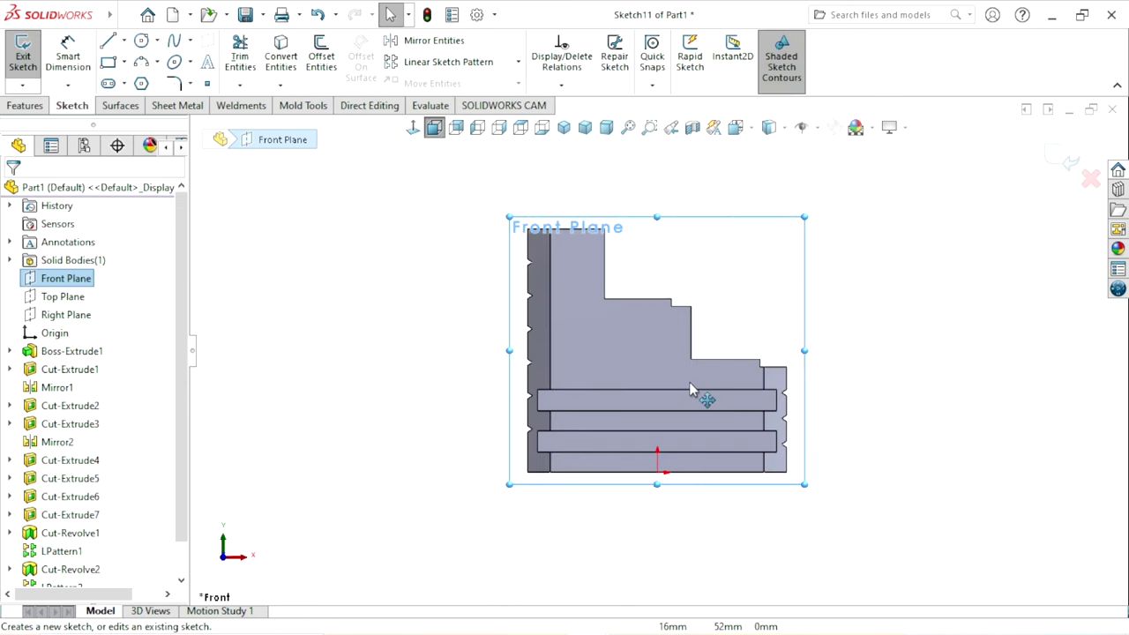
{"action": "left_click", "coordinate": [883, 335]}
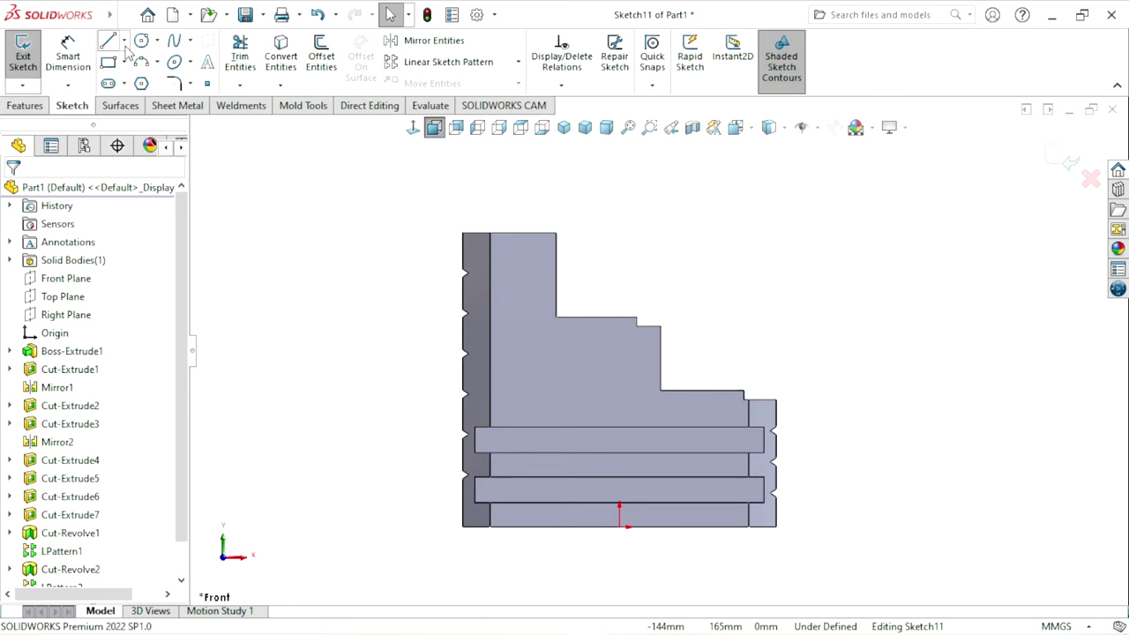
{"action": "left_click", "coordinate": [124, 42]}
{"action": "left_click", "coordinate": [138, 83]}
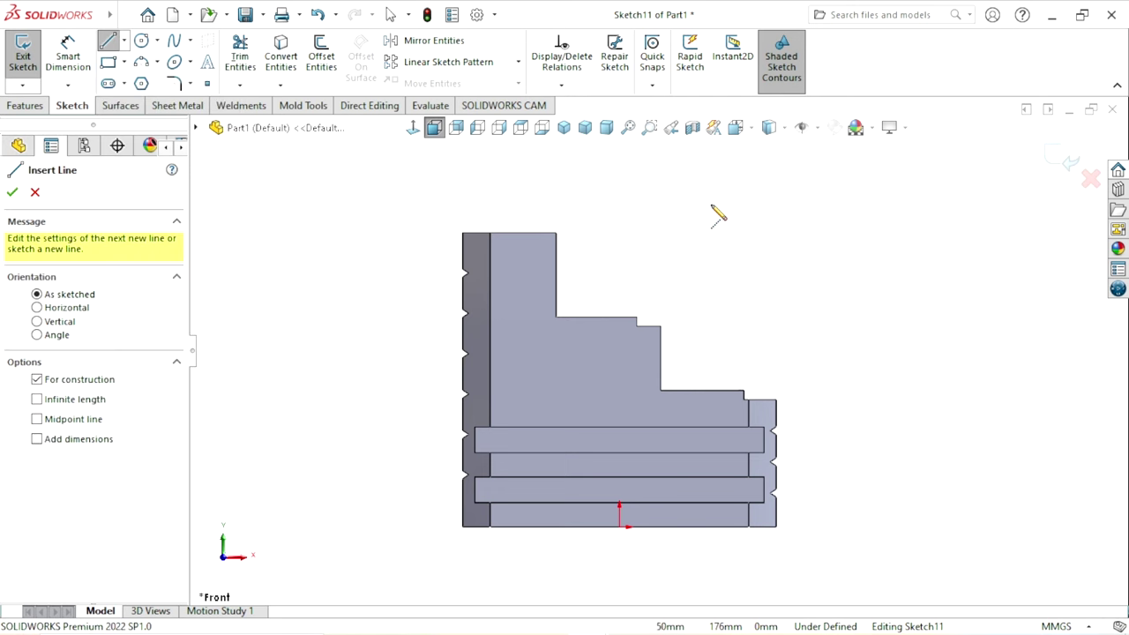
{"action": "left_click", "coordinate": [711, 205]}
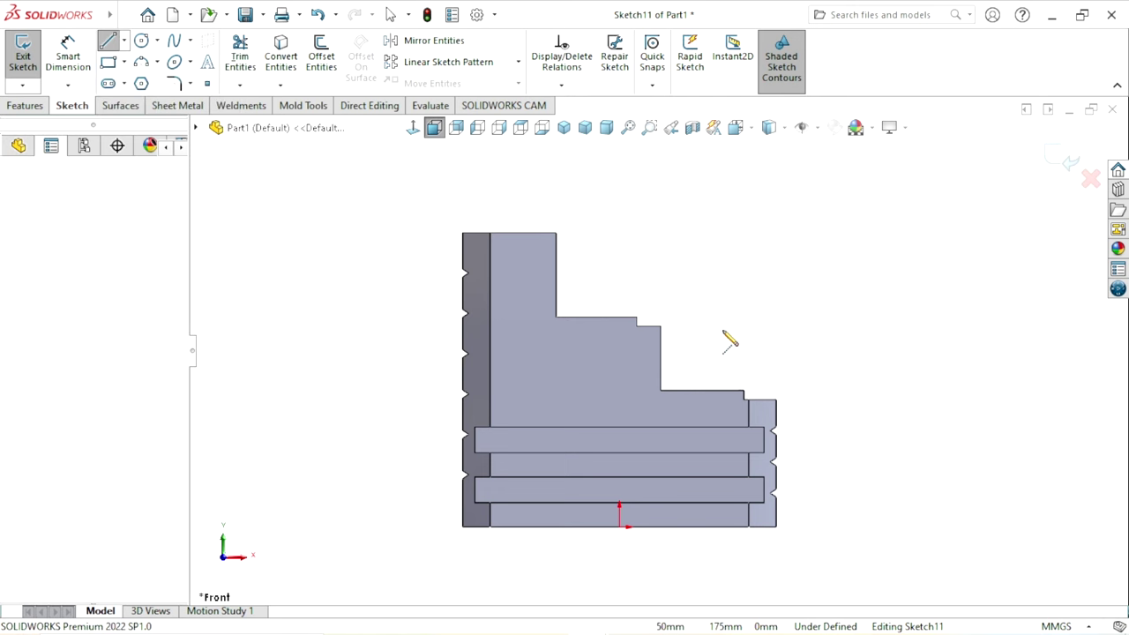
{"action": "left_click", "coordinate": [711, 565]}
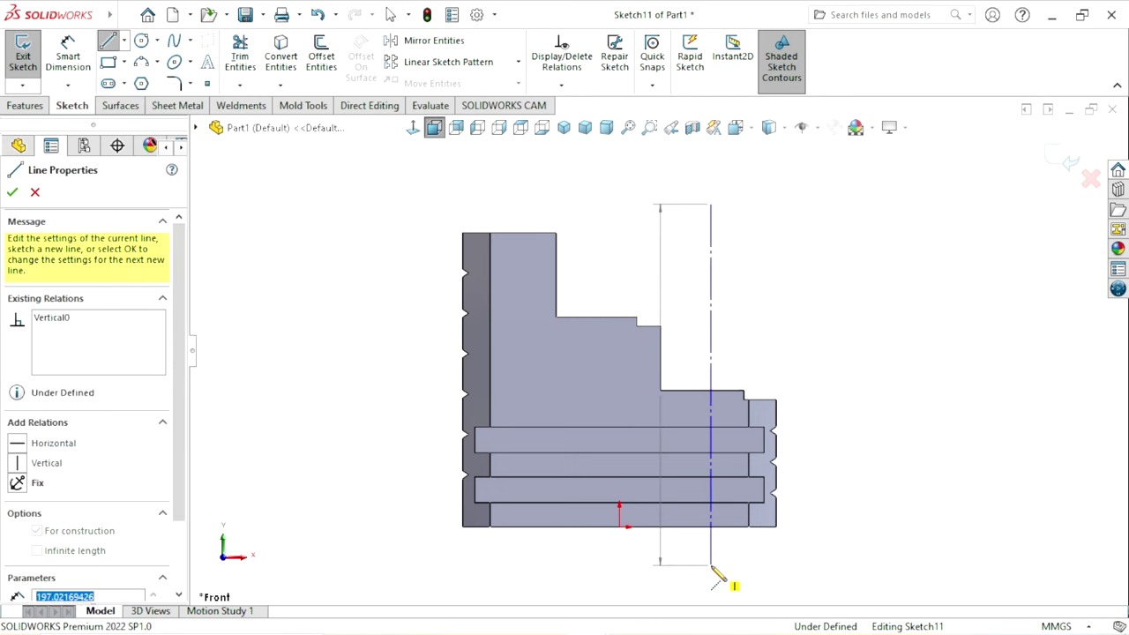
{"action": "right_click", "coordinate": [797, 370]}
{"action": "left_click", "coordinate": [830, 378]}
Step: Dimension the centerline 95 mm from the top step's vertical edge, placed above the part
{"action": "key", "text": "f"}
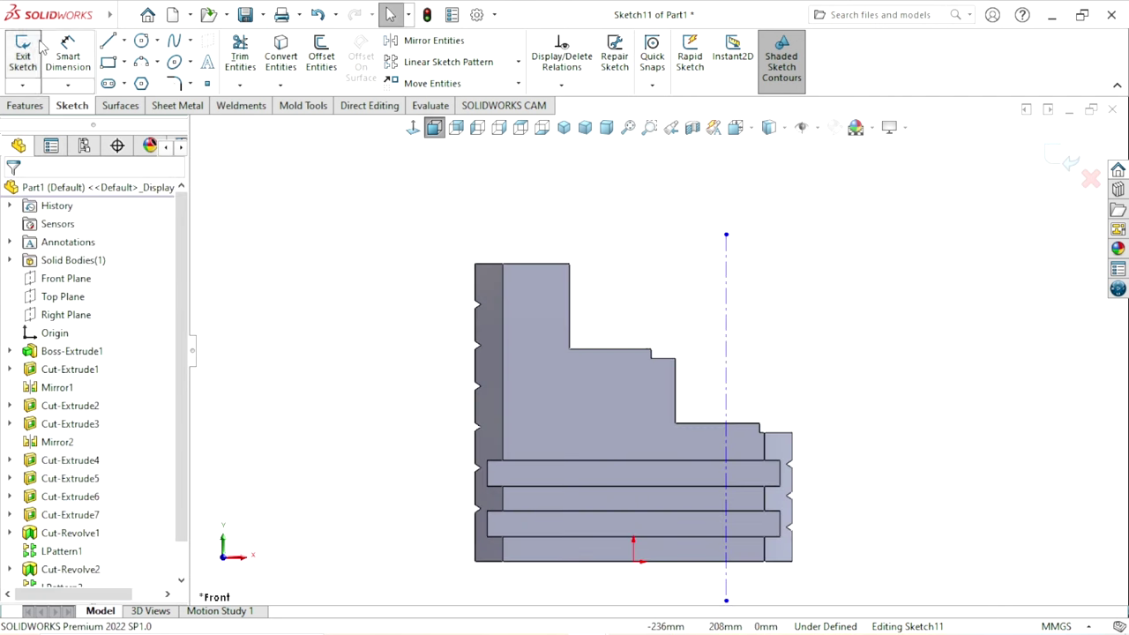
{"action": "left_click", "coordinate": [68, 56]}
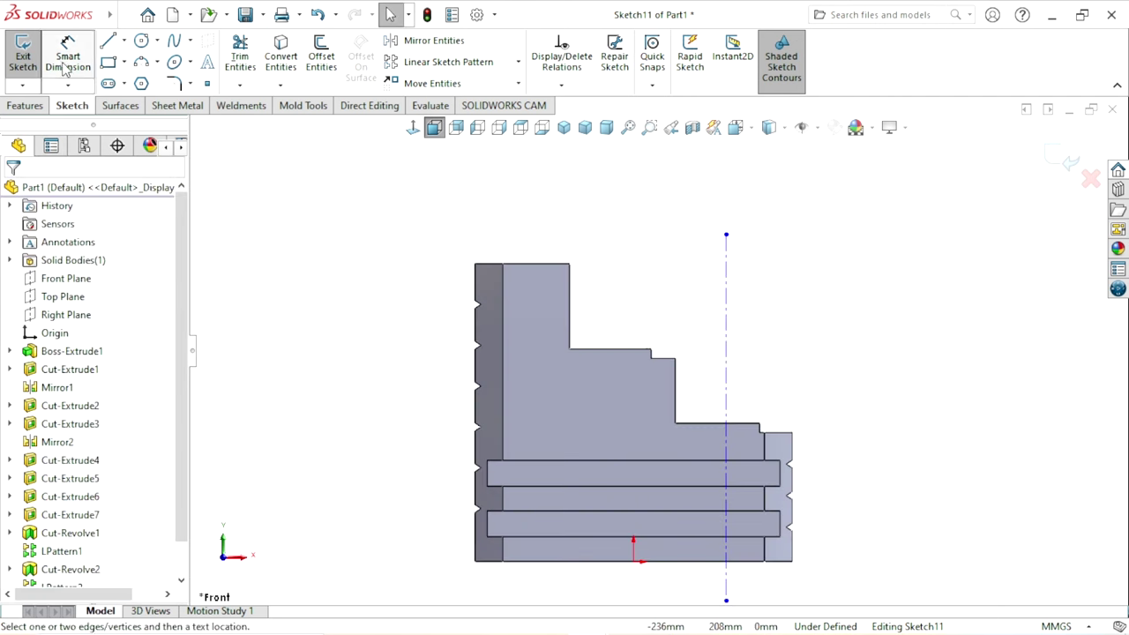
{"action": "left_click", "coordinate": [571, 309]}
{"action": "left_click", "coordinate": [726, 328]}
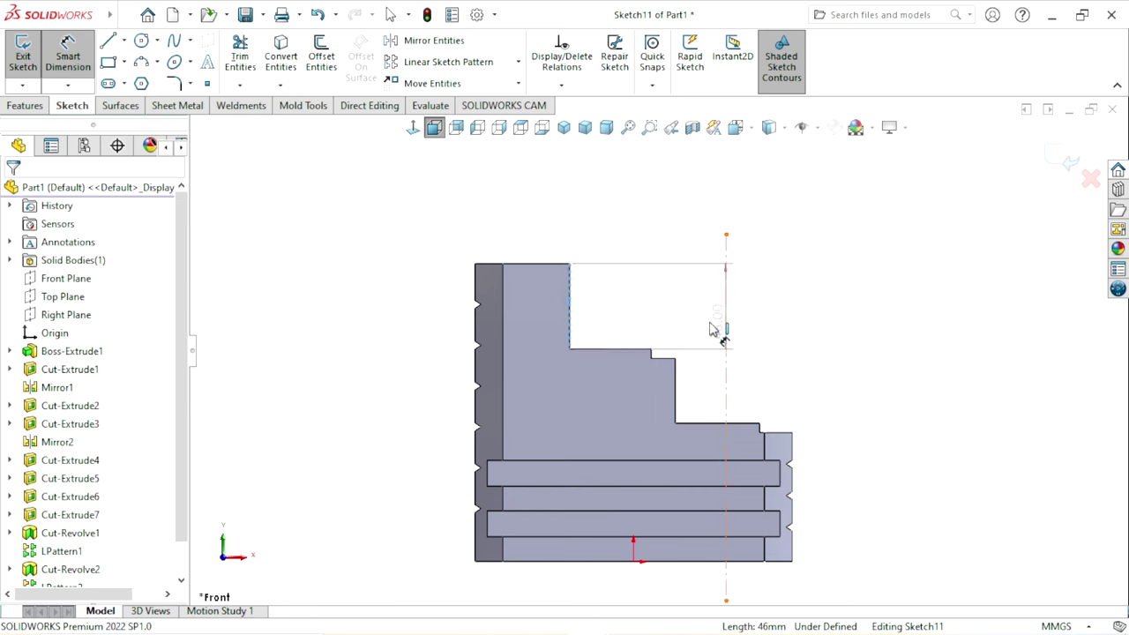
{"action": "left_click", "coordinate": [634, 325]}
{"action": "type", "text": "9"}
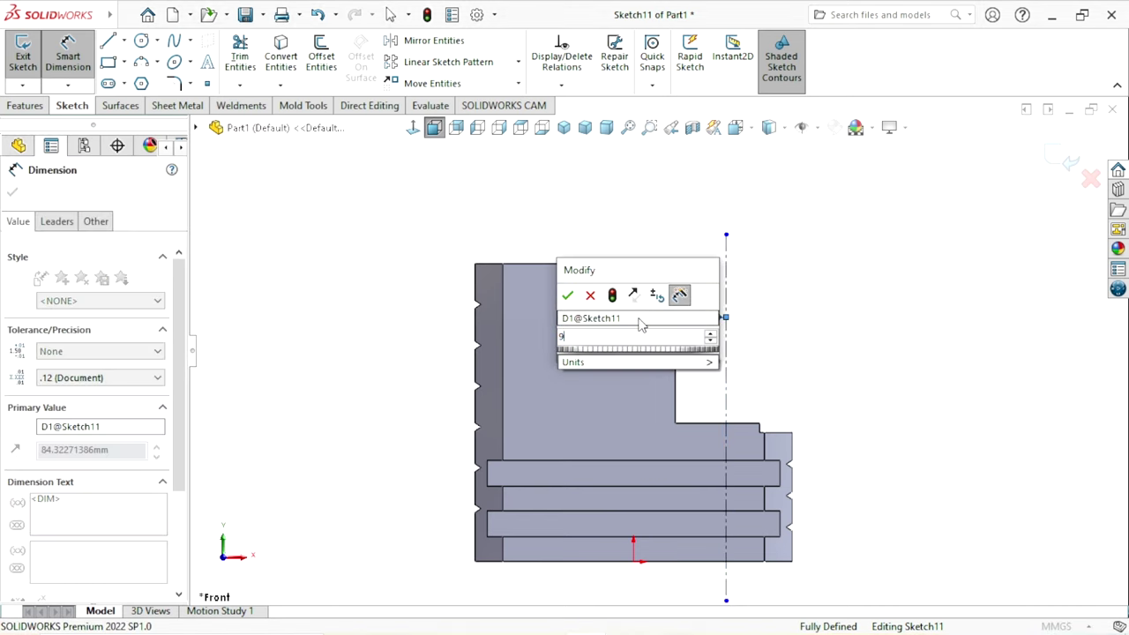
{"action": "type", "text": "0"}
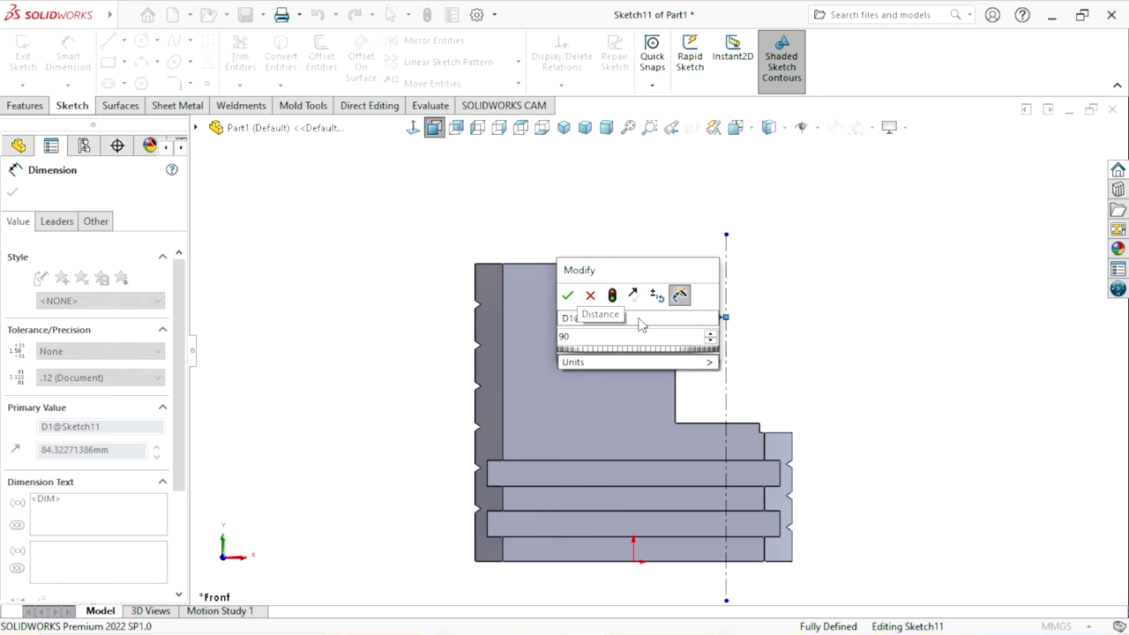
{"action": "key", "text": "BackSpace"}
{"action": "type", "text": "5.00"}
{"action": "key", "text": "Return"}
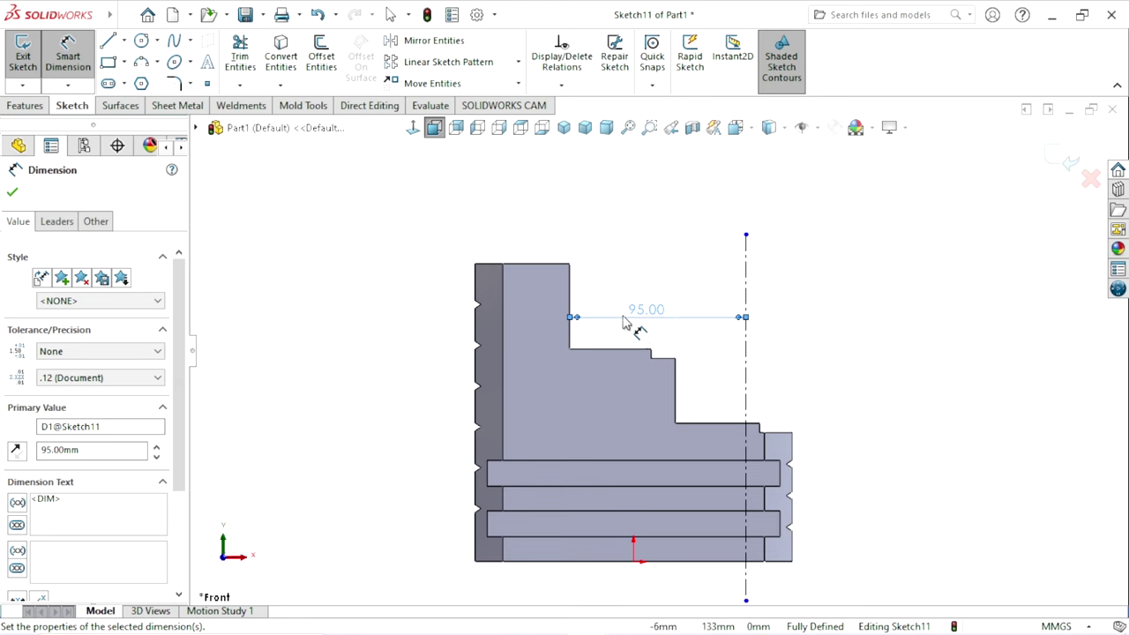
{"action": "left_click", "coordinate": [642, 252]}
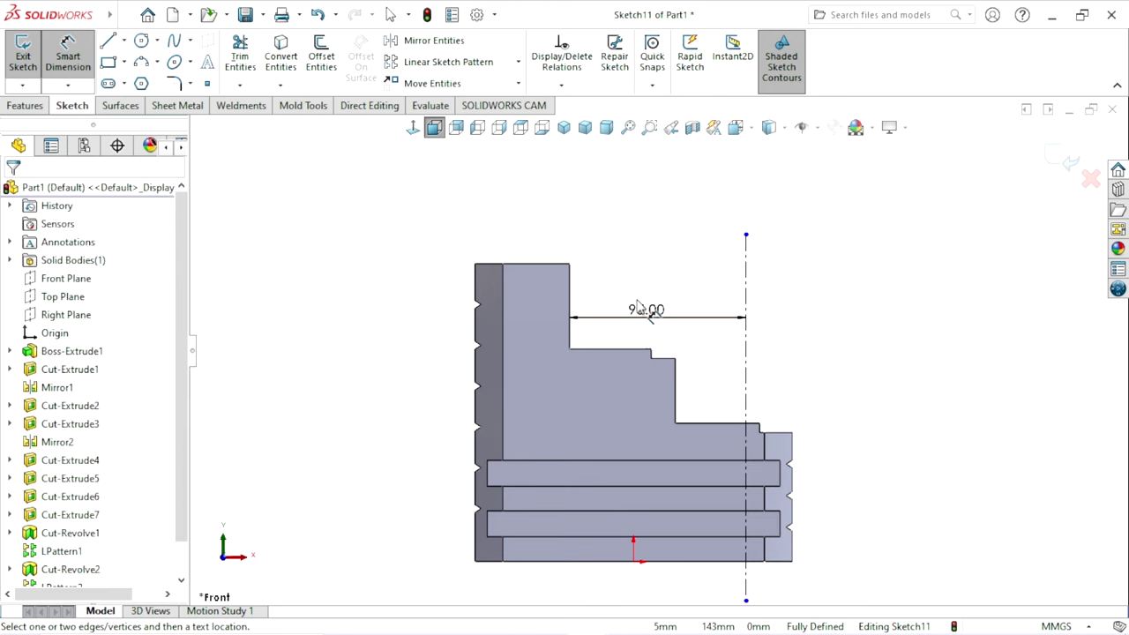
{"action": "left_click_drag", "start_coordinate": [644, 309], "coordinate": [642, 186]}
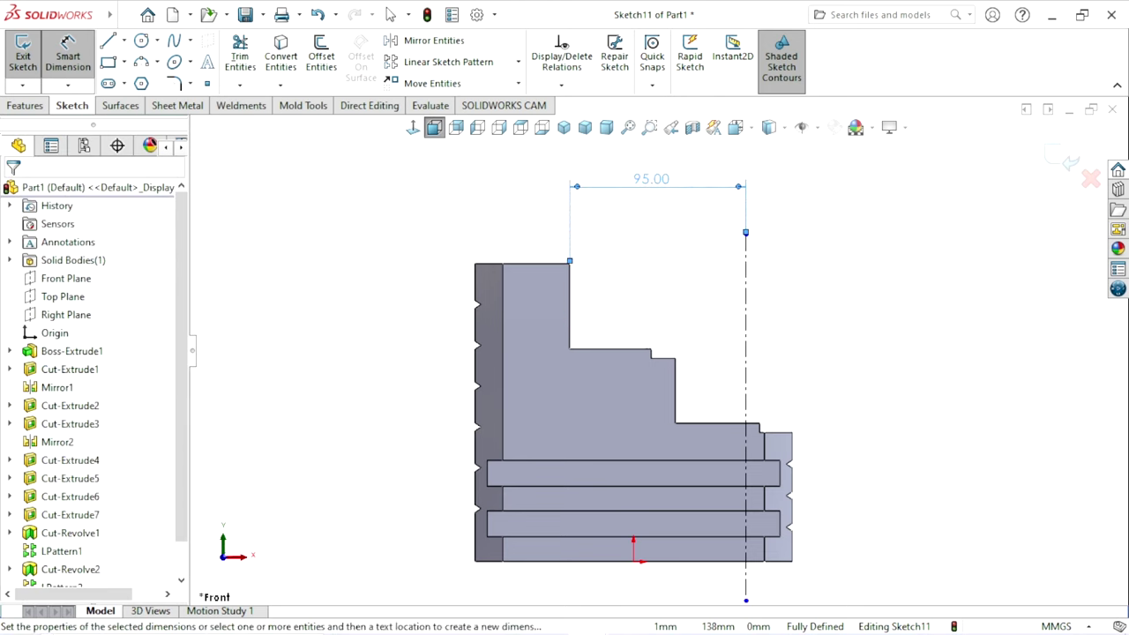
{"action": "left_click", "coordinate": [141, 84]}
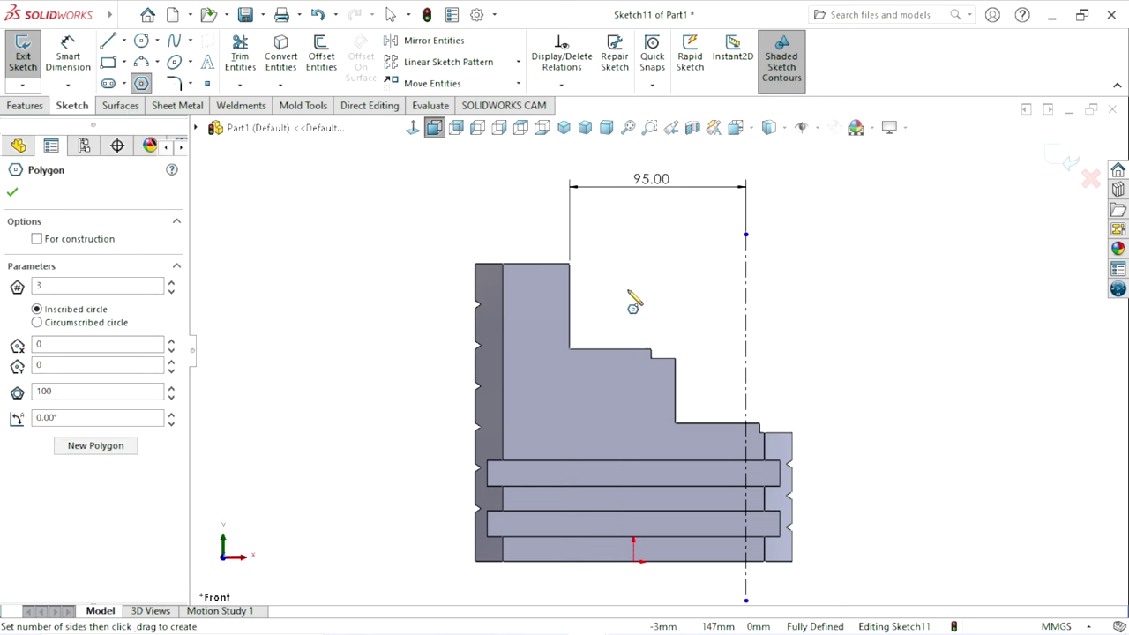
Step: Draw a small triangle near the top step and dimension its side to 6 mm
{"action": "left_click_drag", "start_coordinate": [628, 291], "coordinate": [598, 288]}
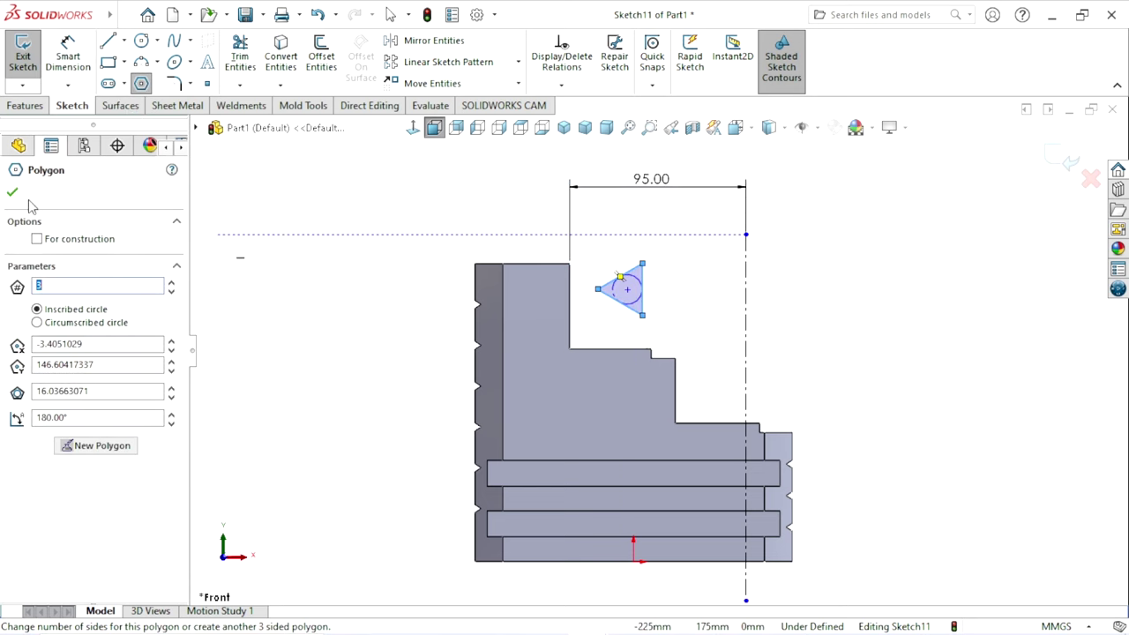
{"action": "left_click", "coordinate": [13, 195]}
{"action": "left_click", "coordinate": [68, 55]}
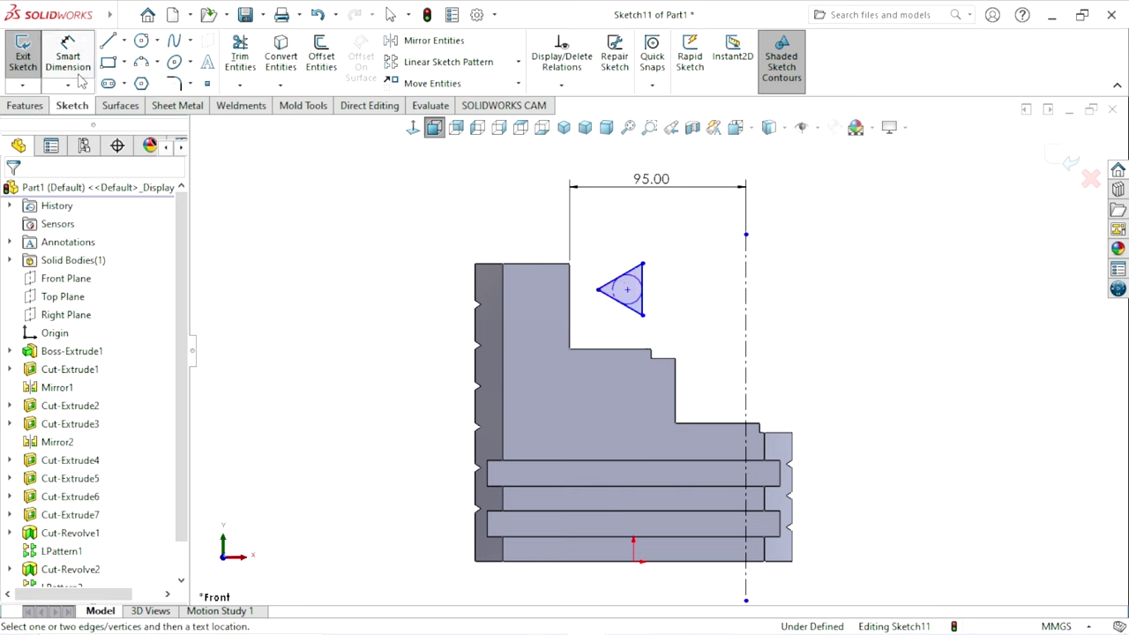
{"action": "left_click", "coordinate": [647, 285]}
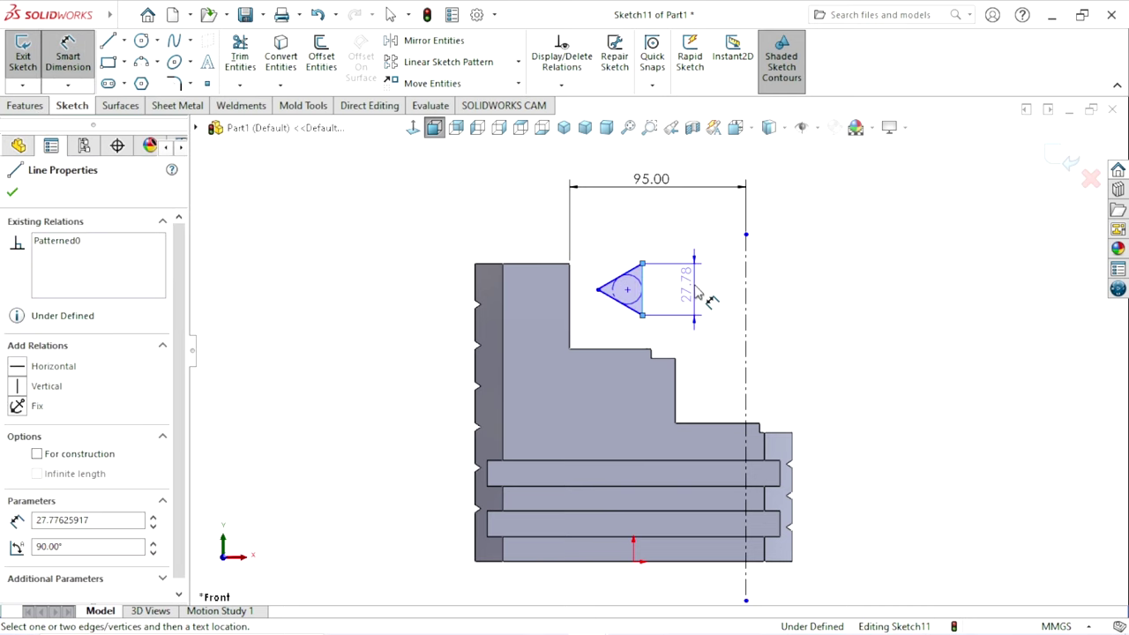
{"action": "left_click", "coordinate": [697, 296]}
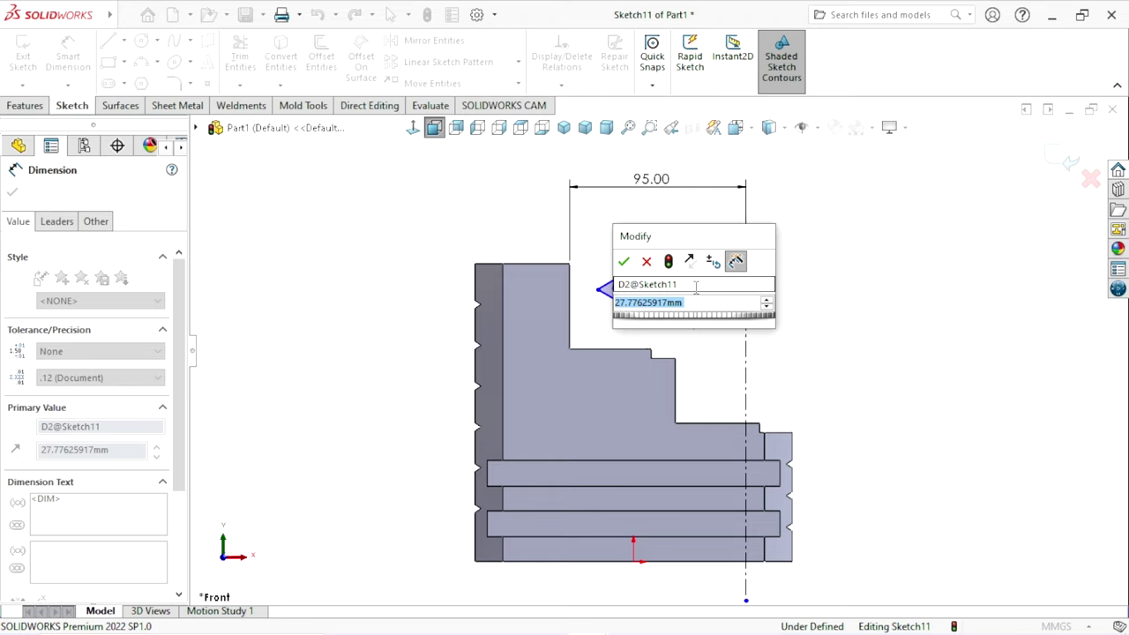
{"action": "type", "text": "6"}
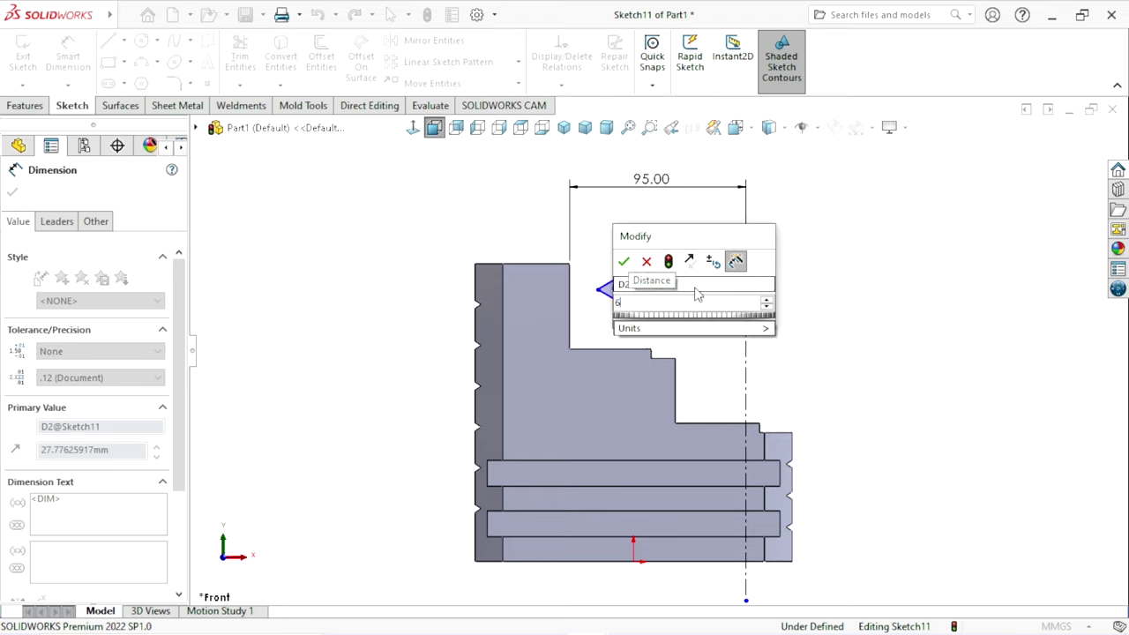
{"action": "key", "text": "Return"}
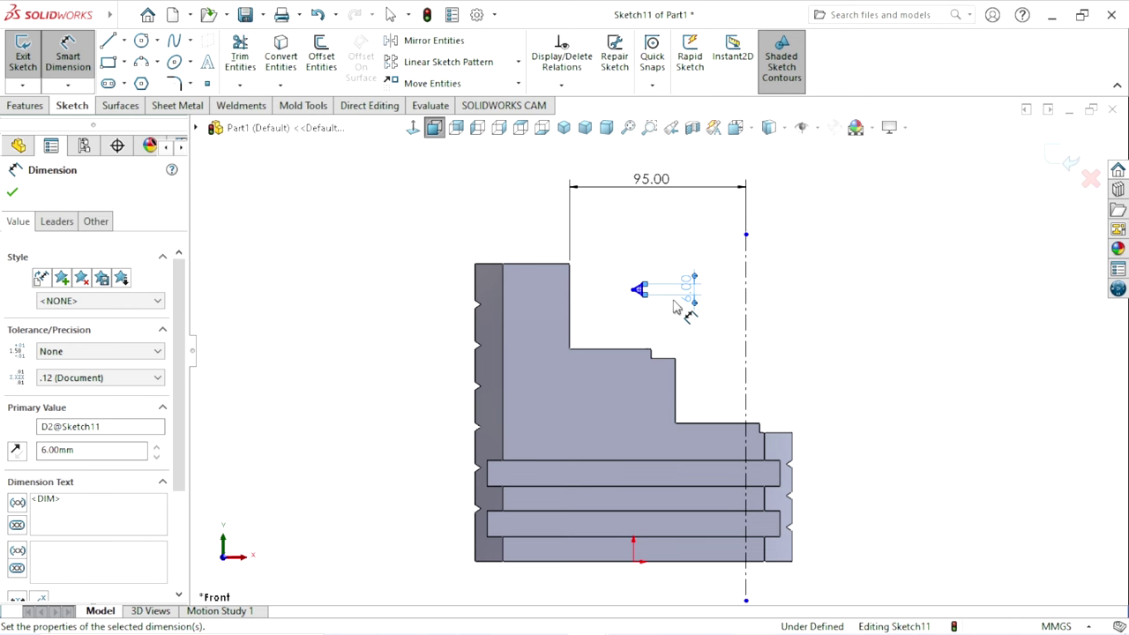
{"action": "scroll", "coordinate": [632, 313], "scroll_direction": "down", "scroll_amount": 3}
{"action": "left_click", "coordinate": [762, 384]}
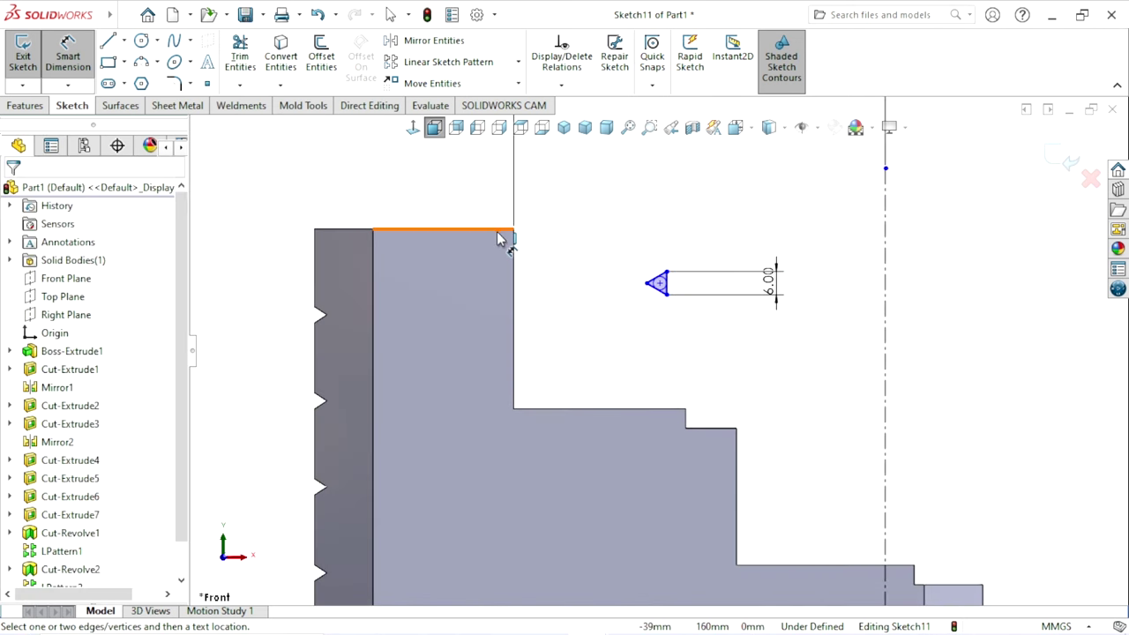
Step: Dimension the triangle's tip 9 mm below the part's top edge
{"action": "left_click", "coordinate": [498, 234]}
{"action": "left_click", "coordinate": [659, 285]}
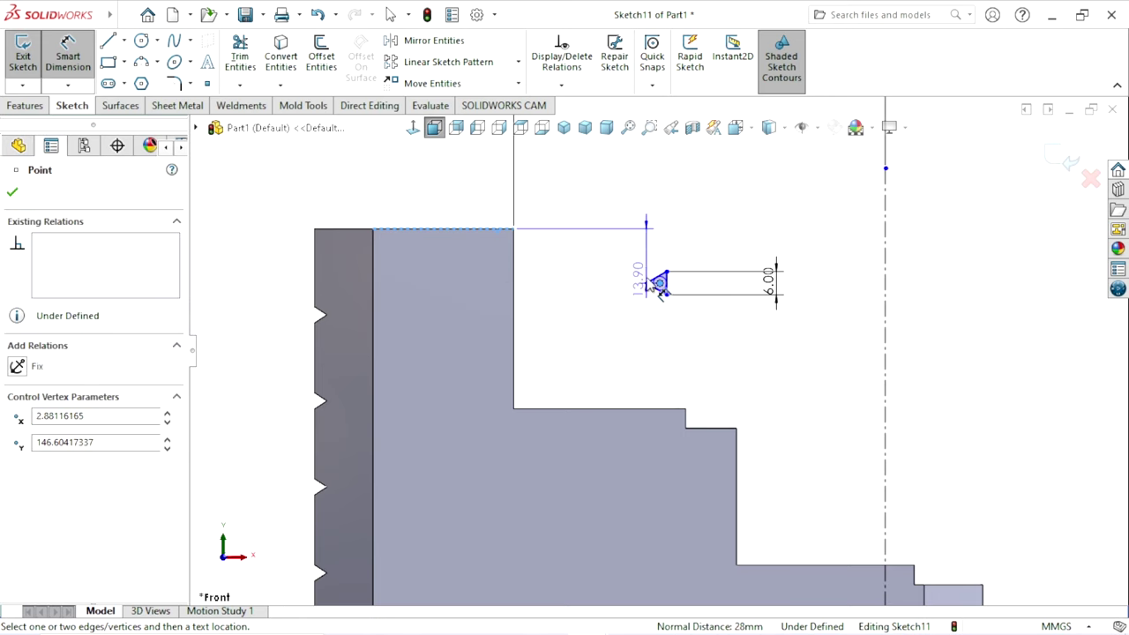
{"action": "left_click", "coordinate": [584, 254]}
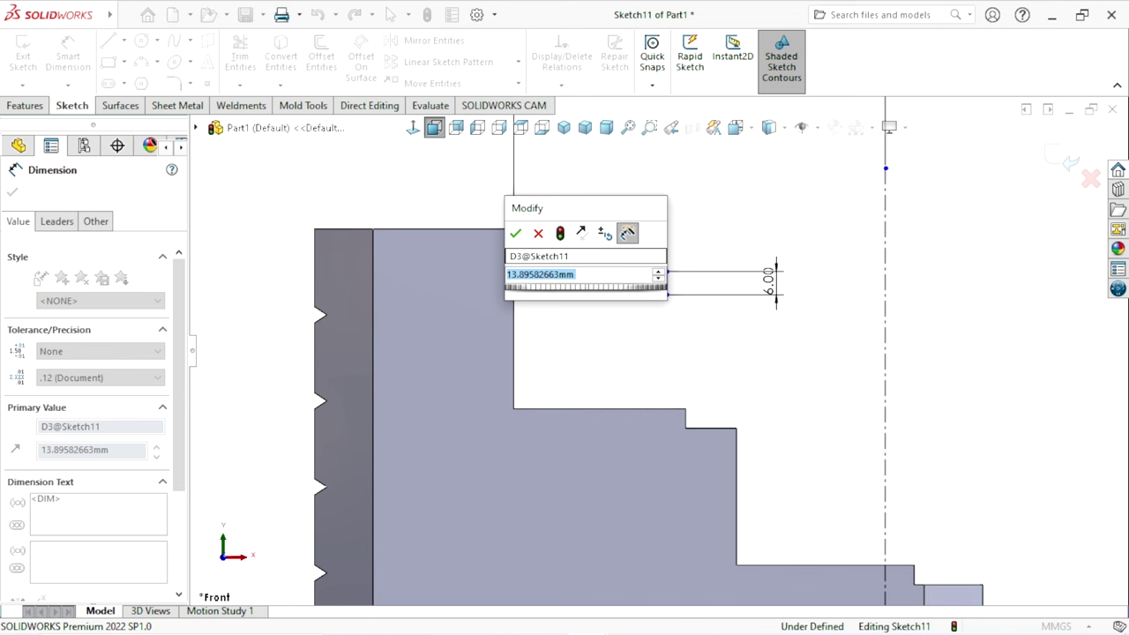
{"action": "type", "text": "9"}
{"action": "key", "text": "Return"}
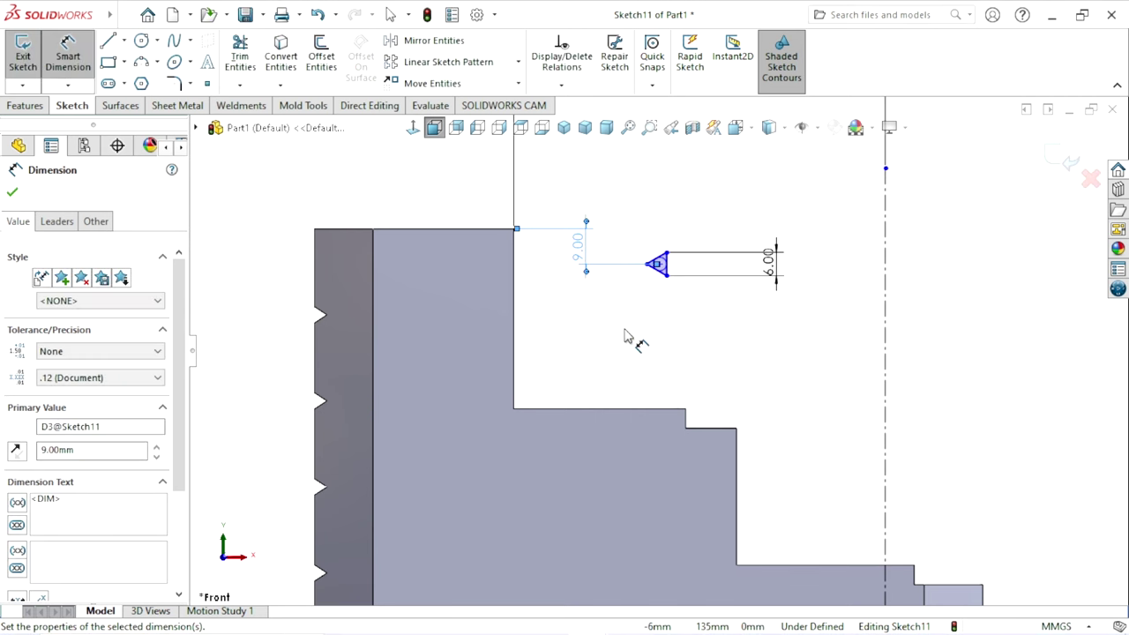
{"action": "left_click", "coordinate": [569, 344]}
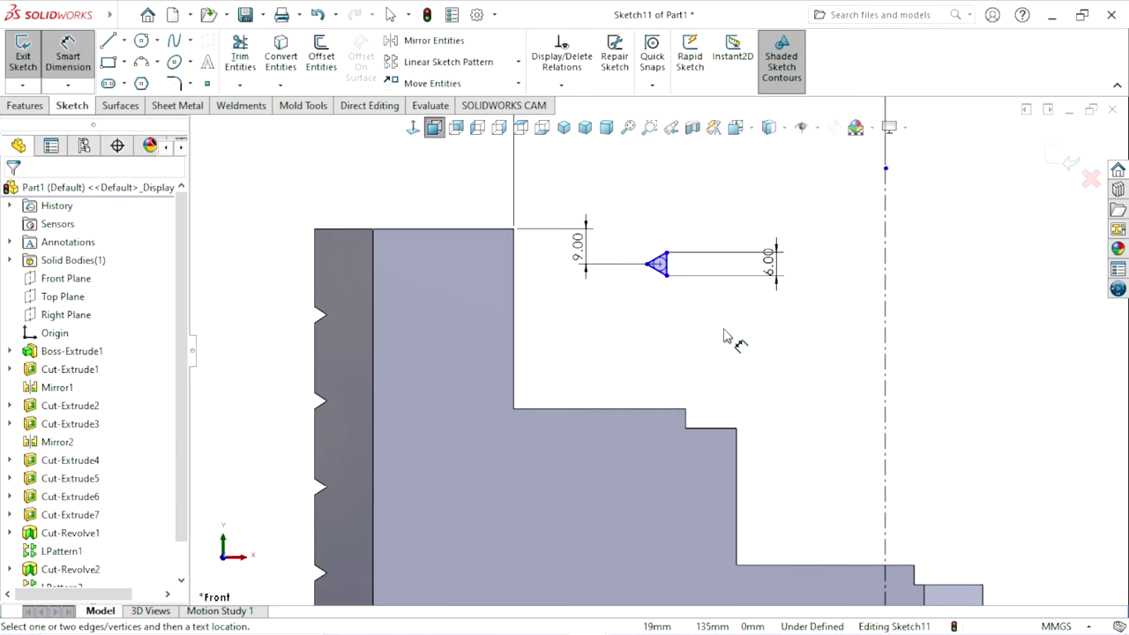
{"action": "key", "text": "Escape"}
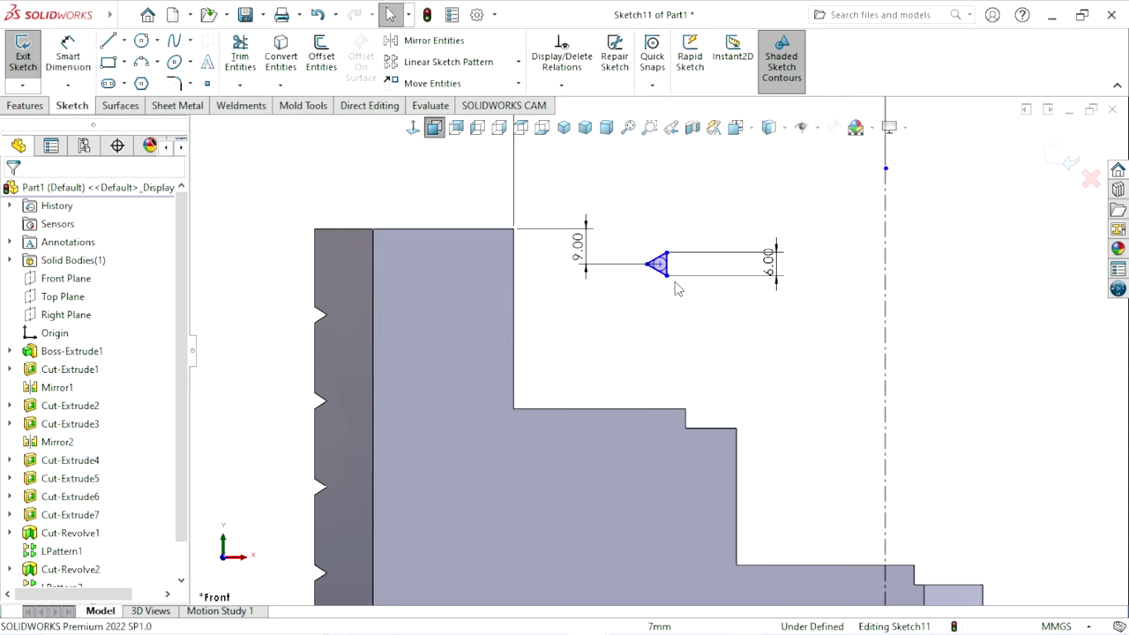
Step: Make the triangle's right side collinear with the step's vertical edge
{"action": "left_click", "coordinate": [668, 269]}
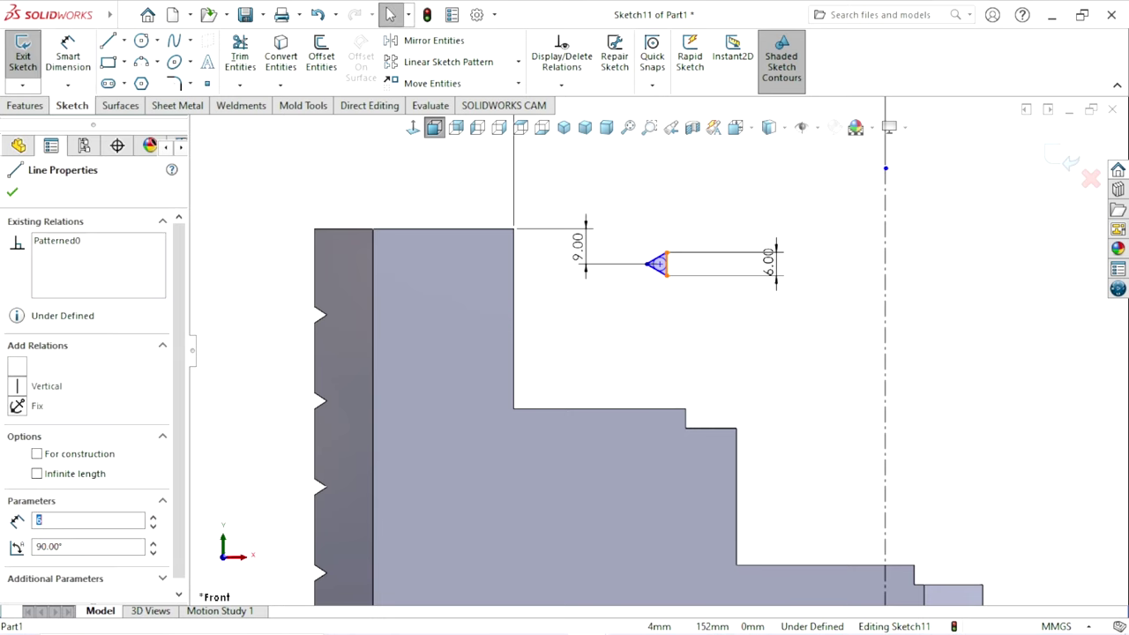
{"action": "left_click", "coordinate": [519, 268], "text": "ctrl"}
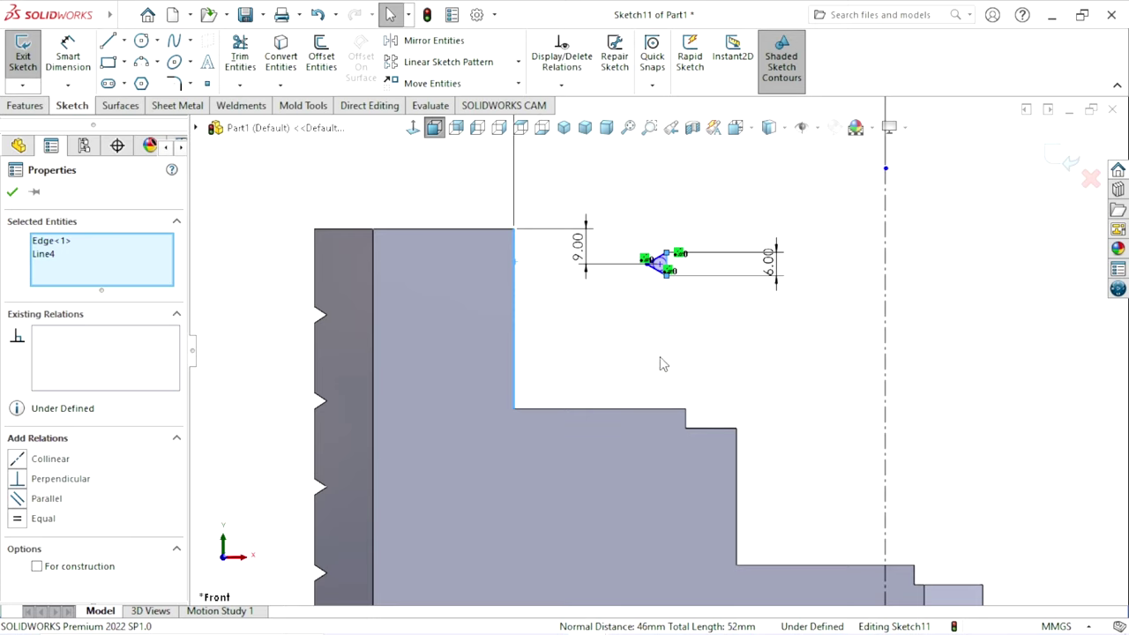
{"action": "left_click", "coordinate": [22, 464]}
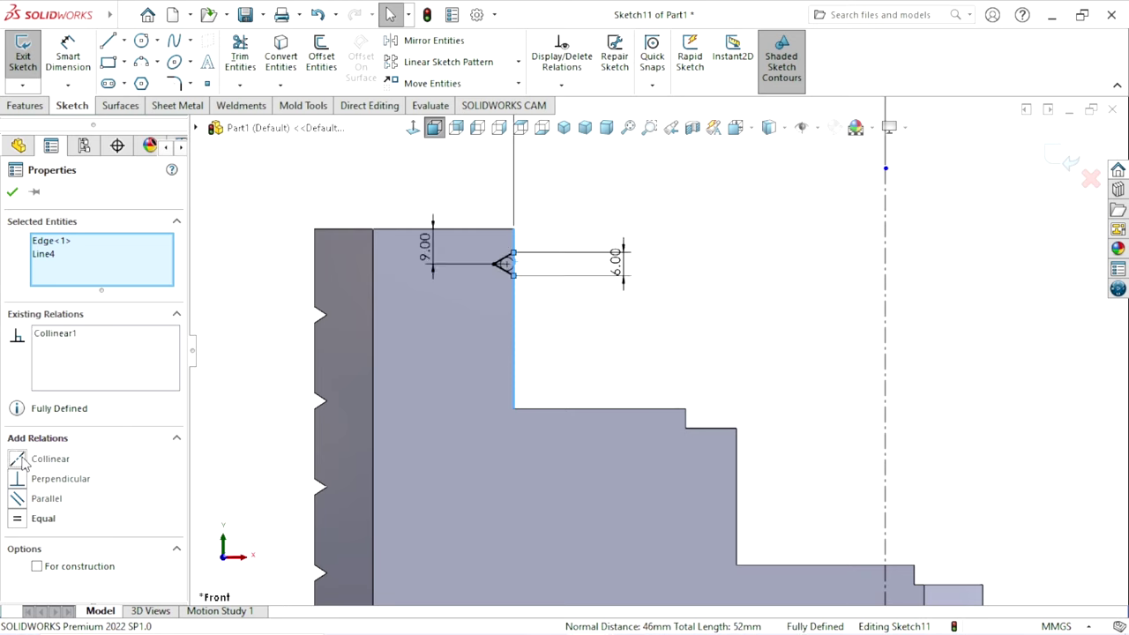
{"action": "left_click", "coordinate": [14, 193]}
Step: Revolve-cut the Sketch11 triangle 360° into the top step face and tilt the view
{"action": "scroll", "coordinate": [654, 350], "scroll_direction": "up", "scroll_amount": 3}
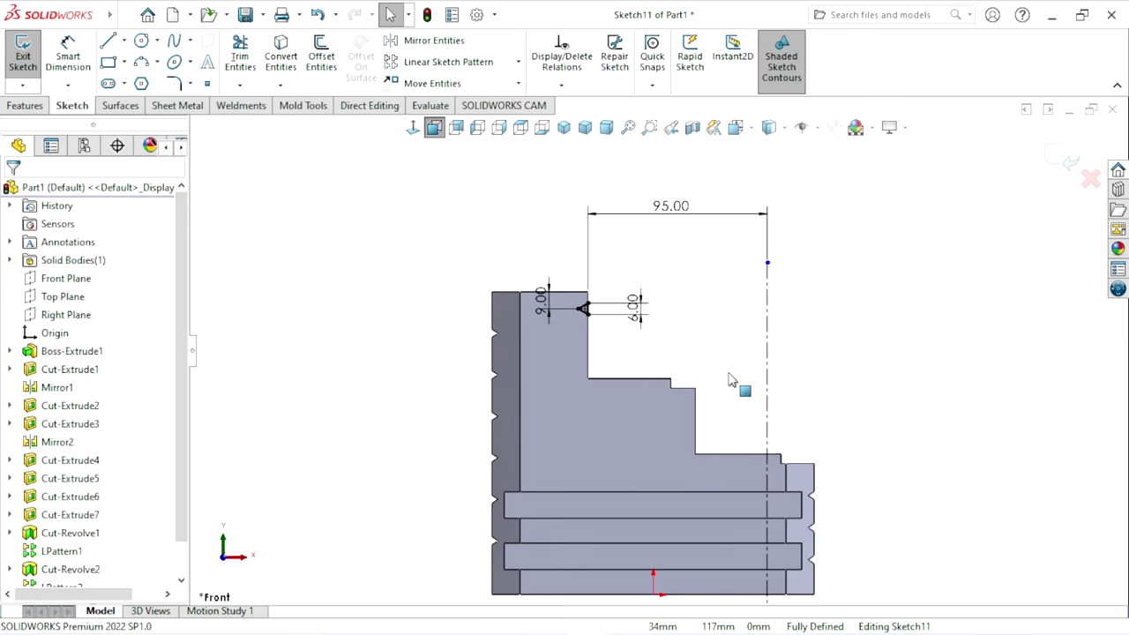
{"action": "scroll", "coordinate": [777, 379], "scroll_direction": "down", "scroll_amount": 2}
{"action": "middle_click_drag", "start_coordinate": [847, 378], "coordinate": [849, 410]}
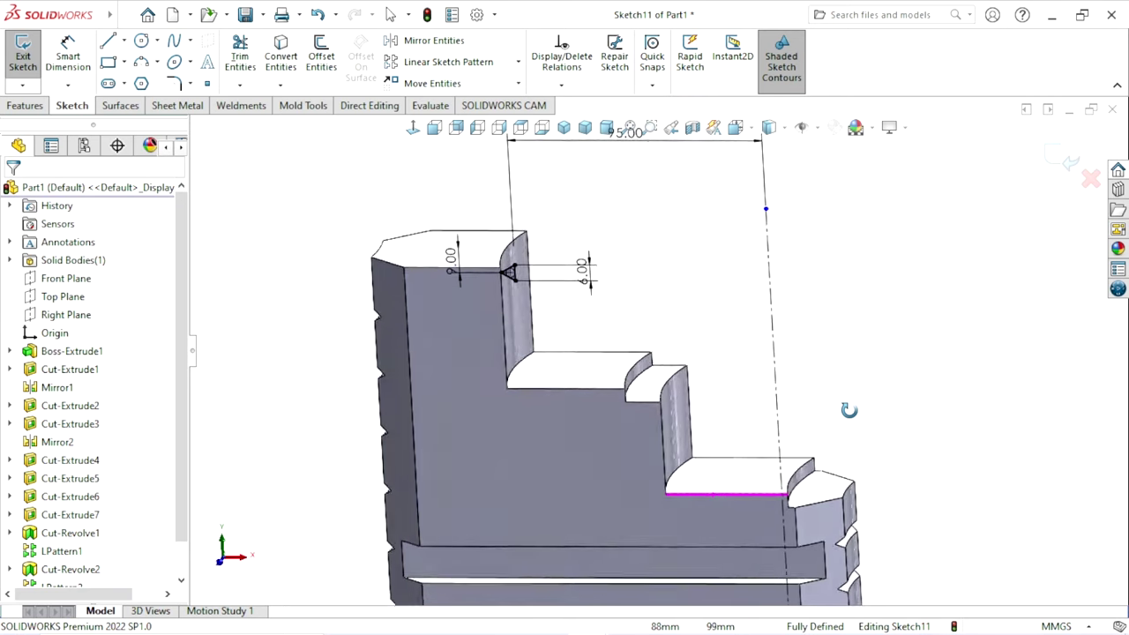
{"action": "scroll", "coordinate": [675, 346], "scroll_direction": "up", "scroll_amount": 3}
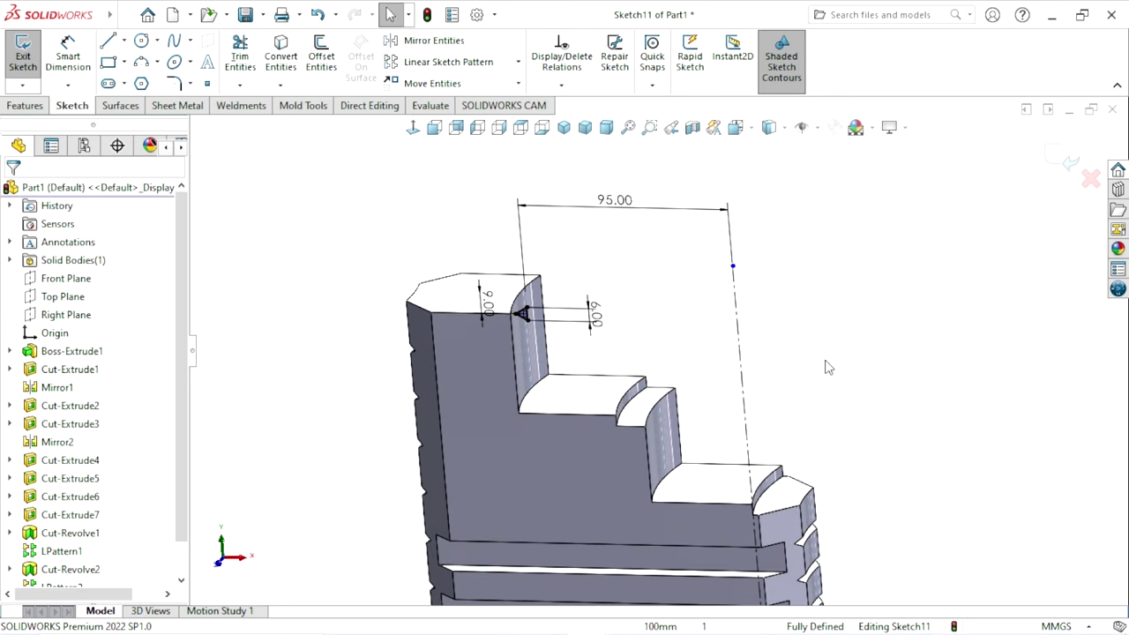
{"action": "left_click", "coordinate": [20, 106]}
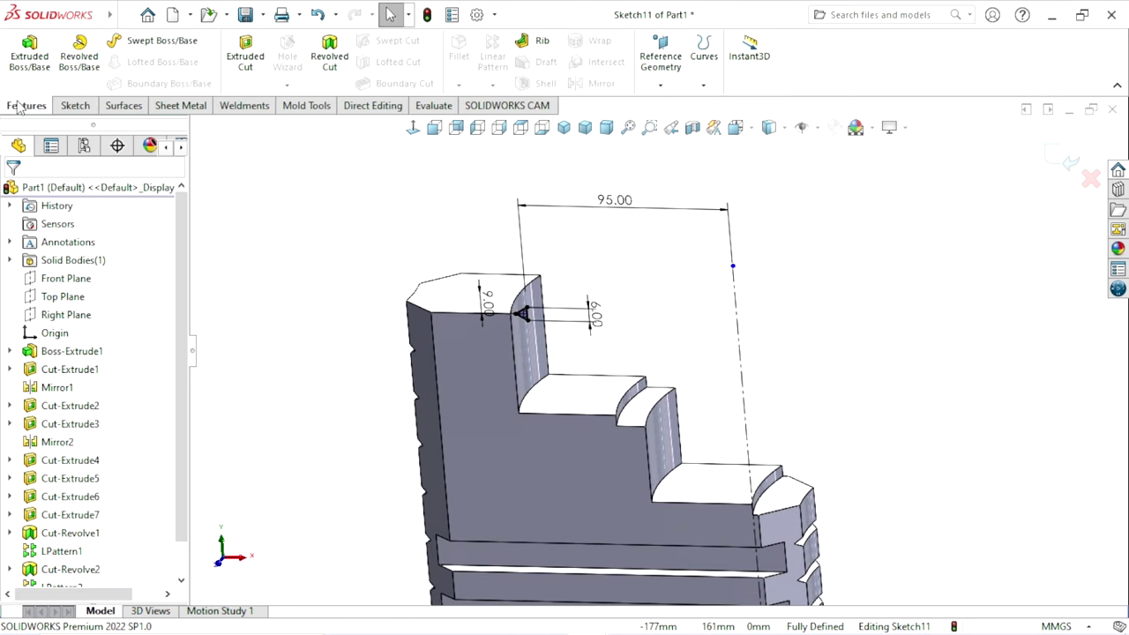
{"action": "left_click", "coordinate": [328, 60]}
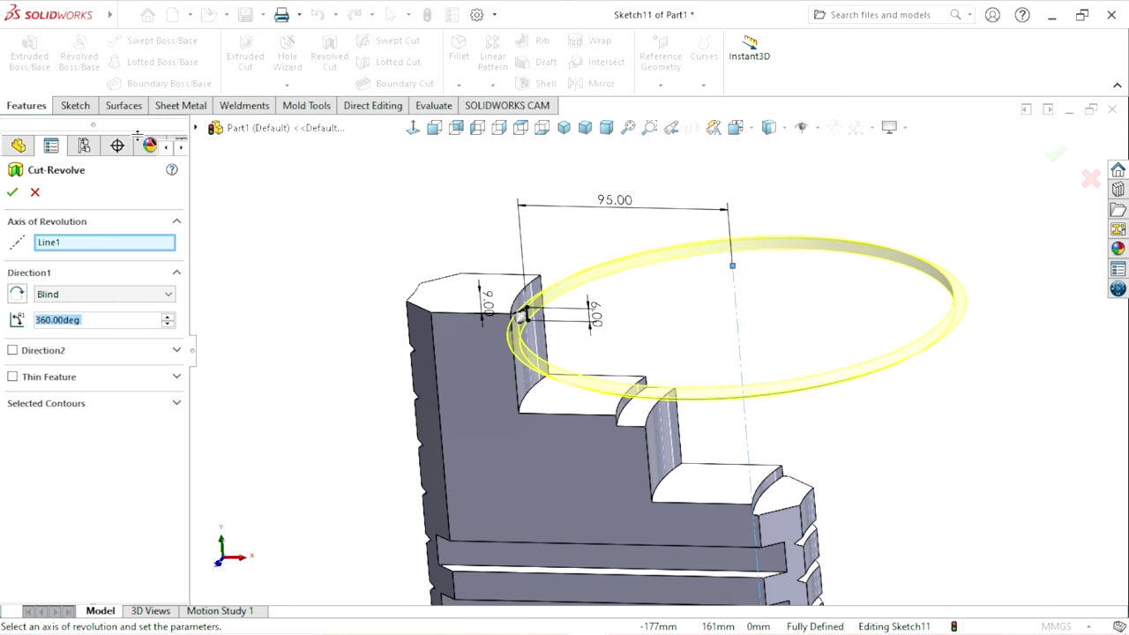
{"action": "left_click", "coordinate": [14, 194]}
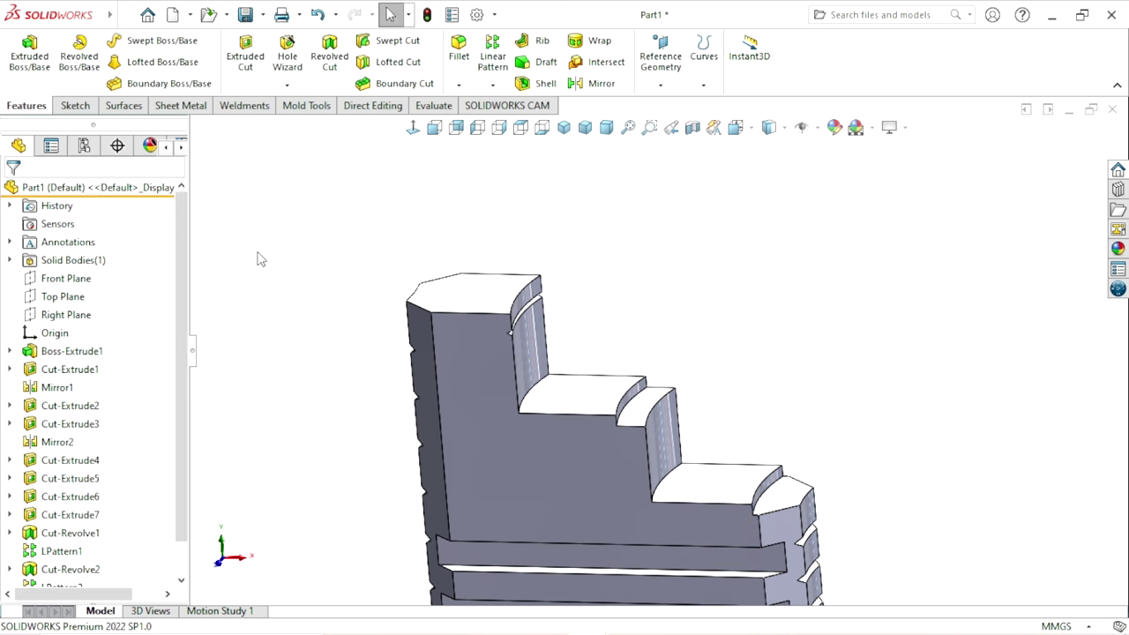
{"action": "middle_click_drag", "start_coordinate": [469, 379], "coordinate": [456, 330]}
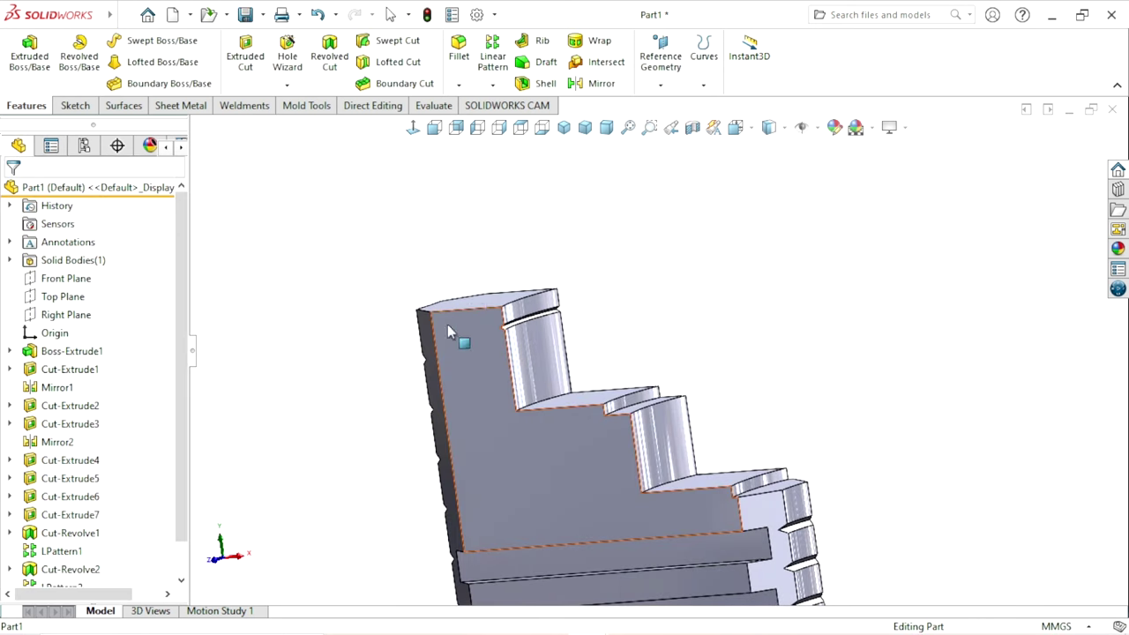
Step: Start a linear pattern along the cylinder's vertical edge with 8.5 mm spacing
{"action": "left_click", "coordinate": [492, 73]}
{"action": "scroll", "coordinate": [564, 435], "scroll_direction": "down", "scroll_amount": 1}
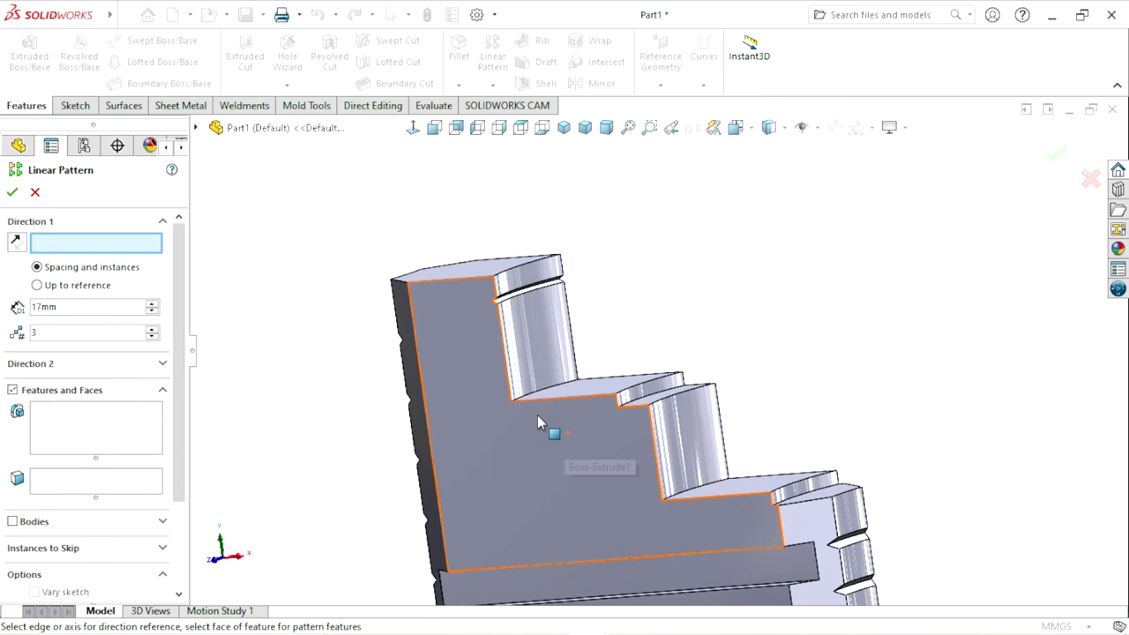
{"action": "left_click", "coordinate": [506, 360]}
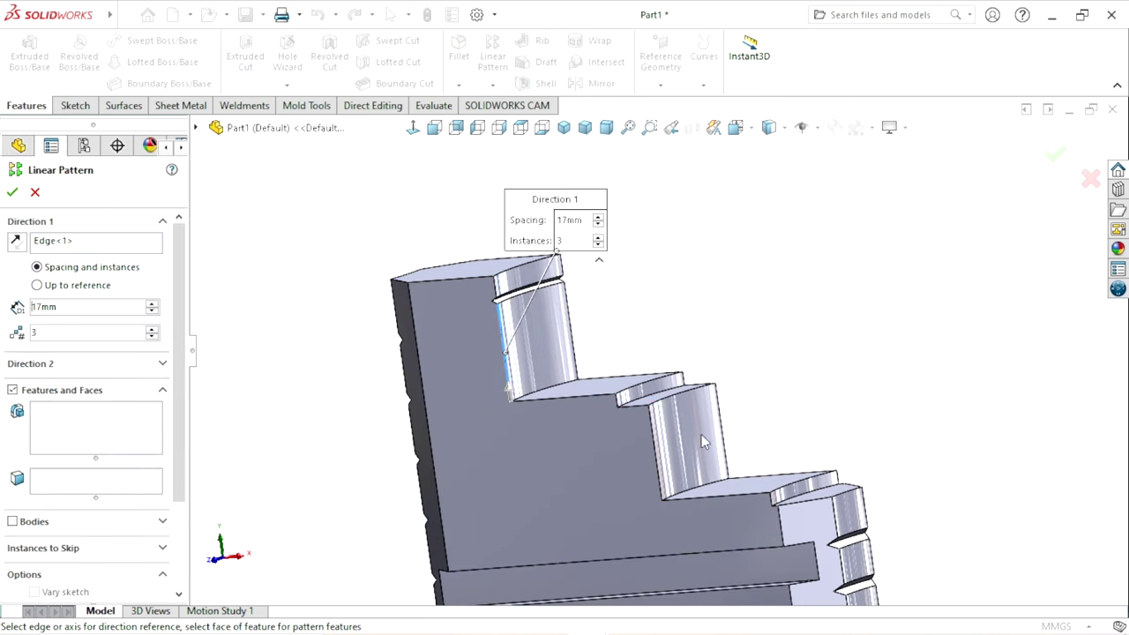
{"action": "left_click_drag", "start_coordinate": [98, 307], "coordinate": [3, 304]}
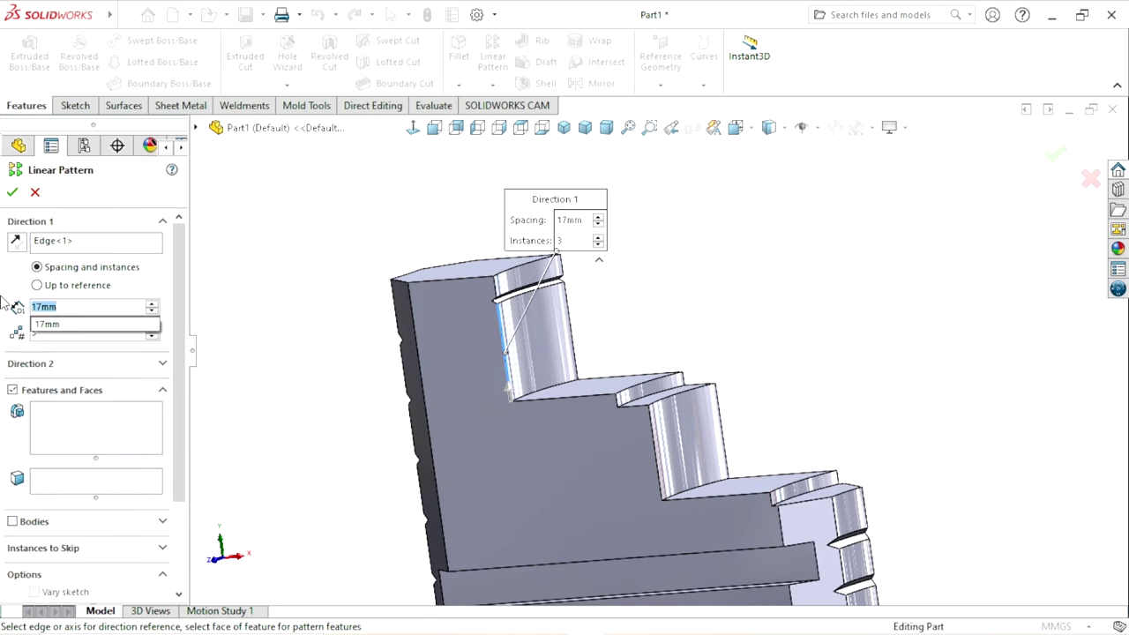
{"action": "type", "text": "9"}
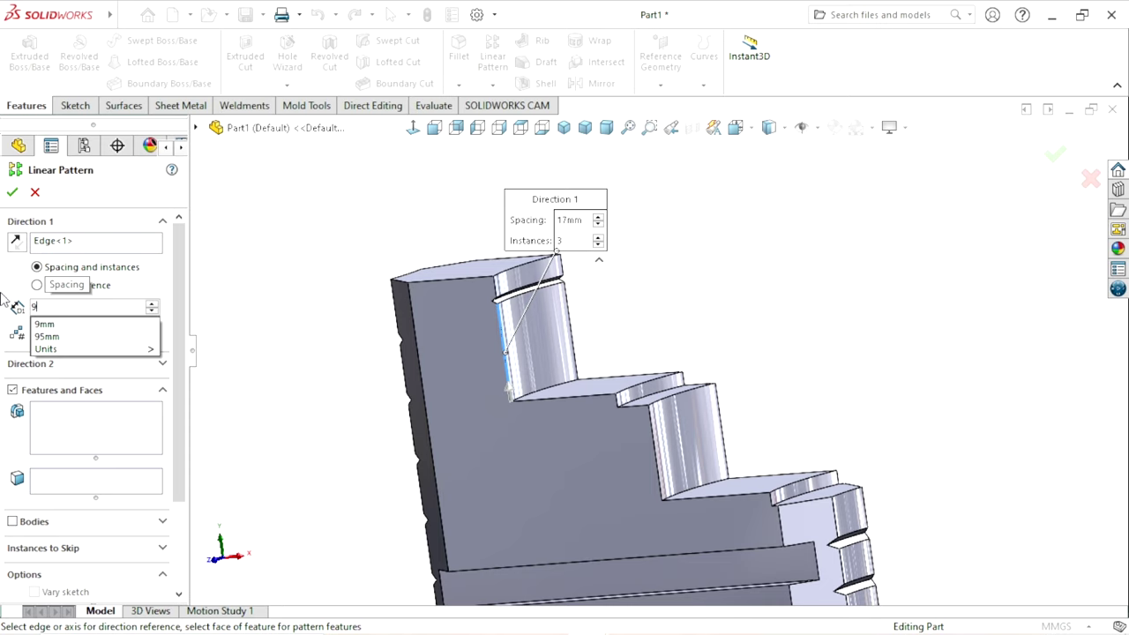
{"action": "left_click", "coordinate": [46, 324]}
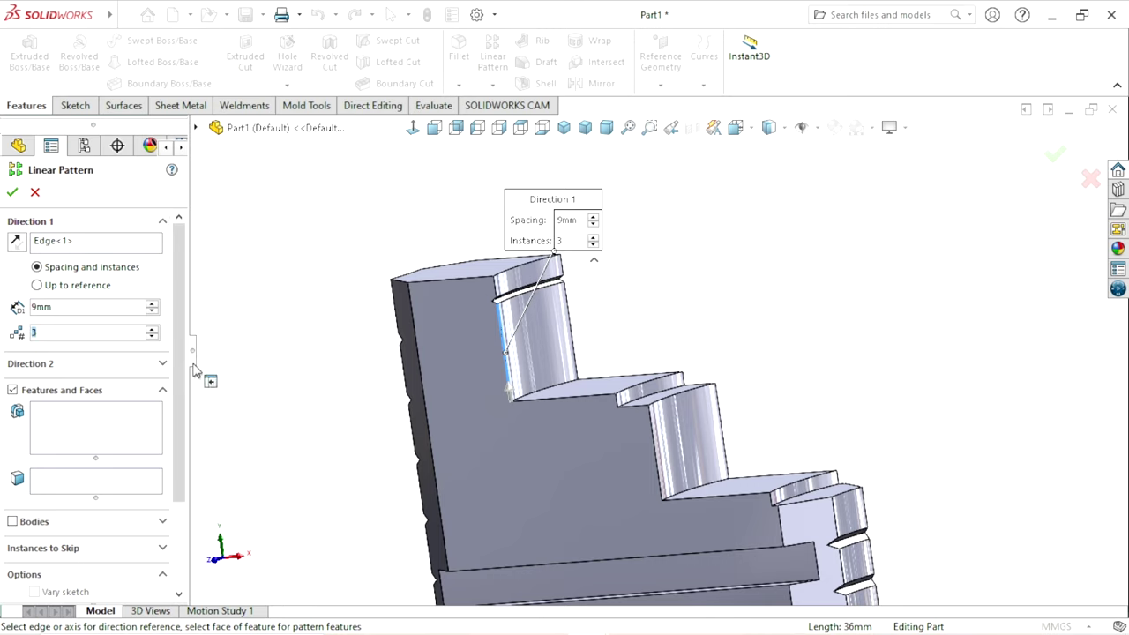
{"action": "type", "text": "4"}
{"action": "left_click", "coordinate": [76, 308]}
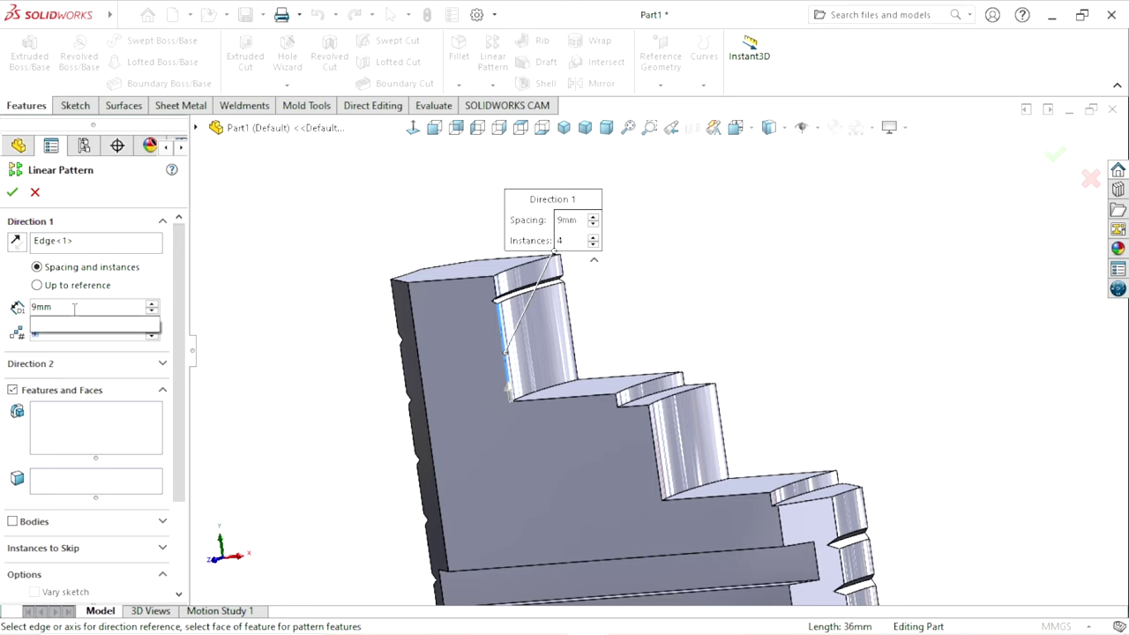
{"action": "type", "text": "8.5"}
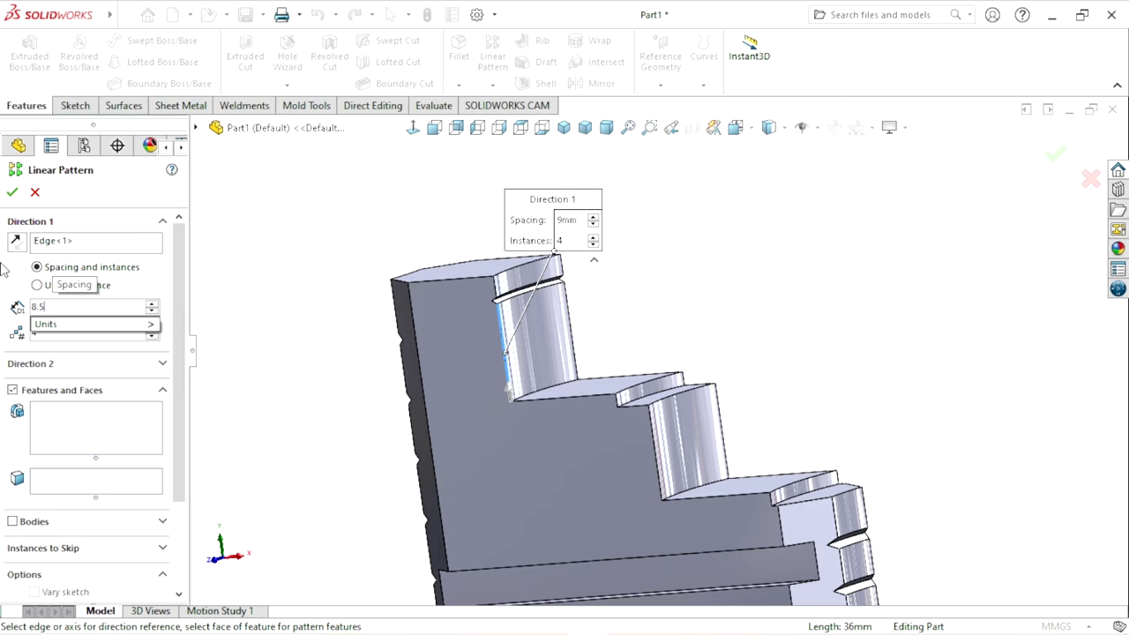
{"action": "key", "text": "Return"}
Step: Pattern Cut-Revolve3 as 4 instances, reversed to run down the cylinder, and confirm
{"action": "left_click", "coordinate": [107, 446]}
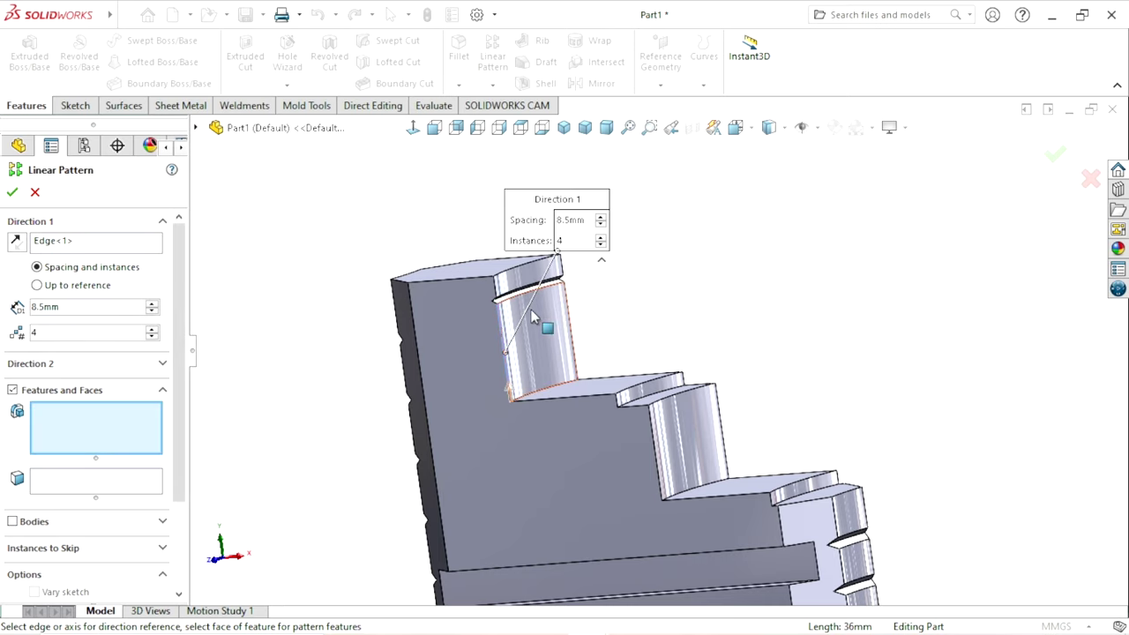
{"action": "scroll", "coordinate": [533, 319], "scroll_direction": "down", "scroll_amount": 3}
{"action": "left_click", "coordinate": [520, 278]}
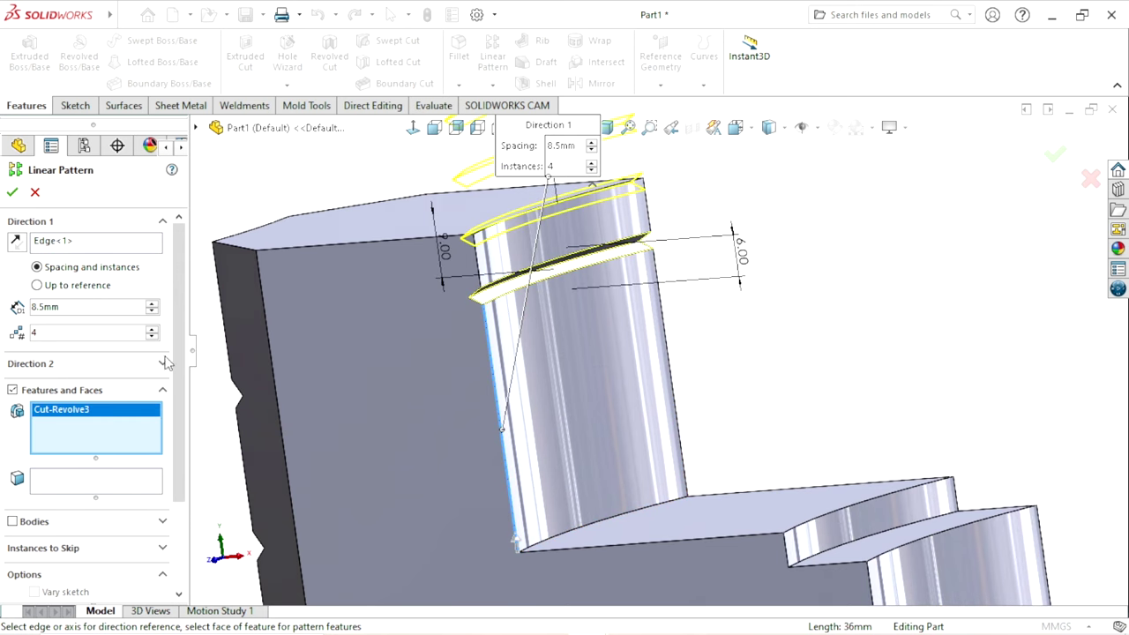
{"action": "scroll", "coordinate": [336, 396], "scroll_direction": "up", "scroll_amount": 3}
{"action": "scroll", "coordinate": [670, 407], "scroll_direction": "down", "scroll_amount": 2}
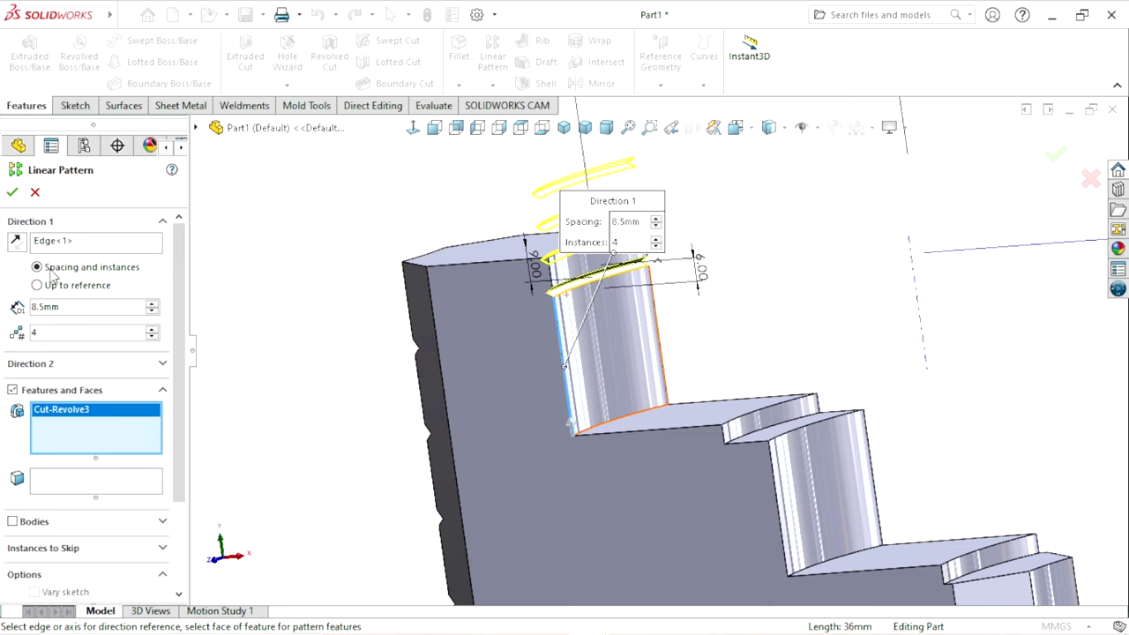
{"action": "left_click", "coordinate": [18, 243]}
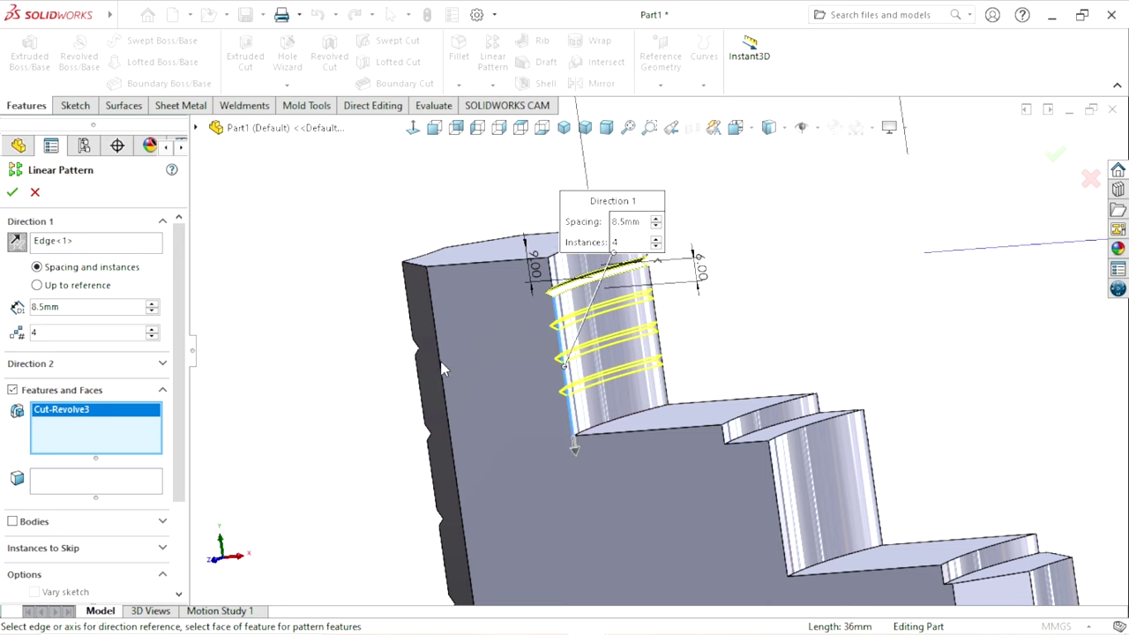
{"action": "left_click", "coordinate": [12, 194]}
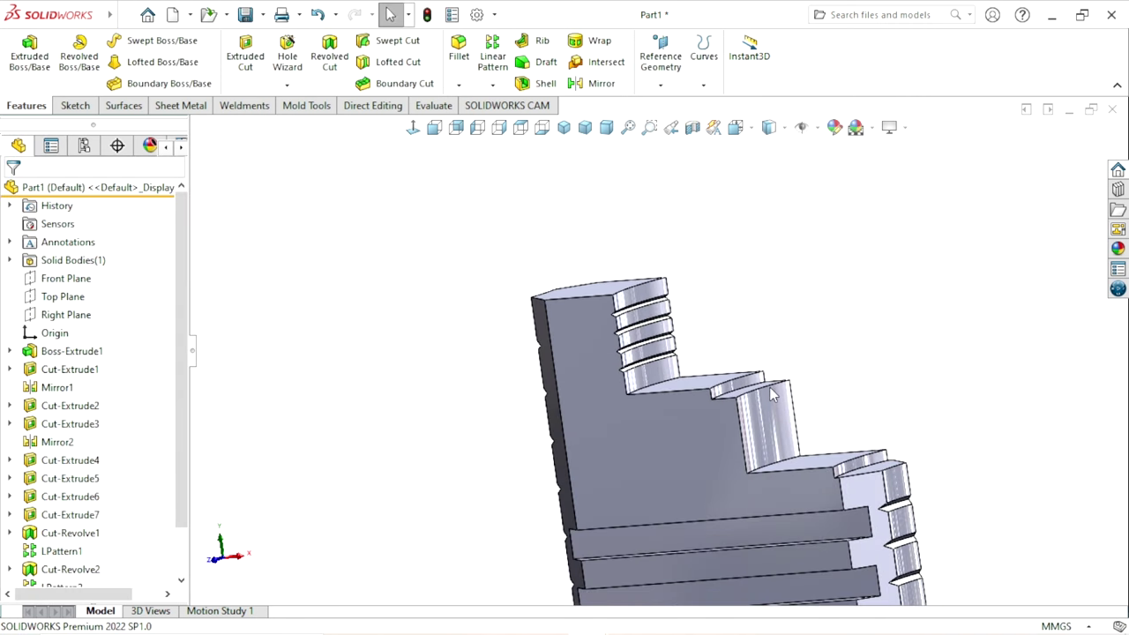
Step: Begin a new sketch on the Front Plane
{"action": "middle_click_drag", "start_coordinate": [775, 389], "coordinate": [766, 386], "text": "ctrl"}
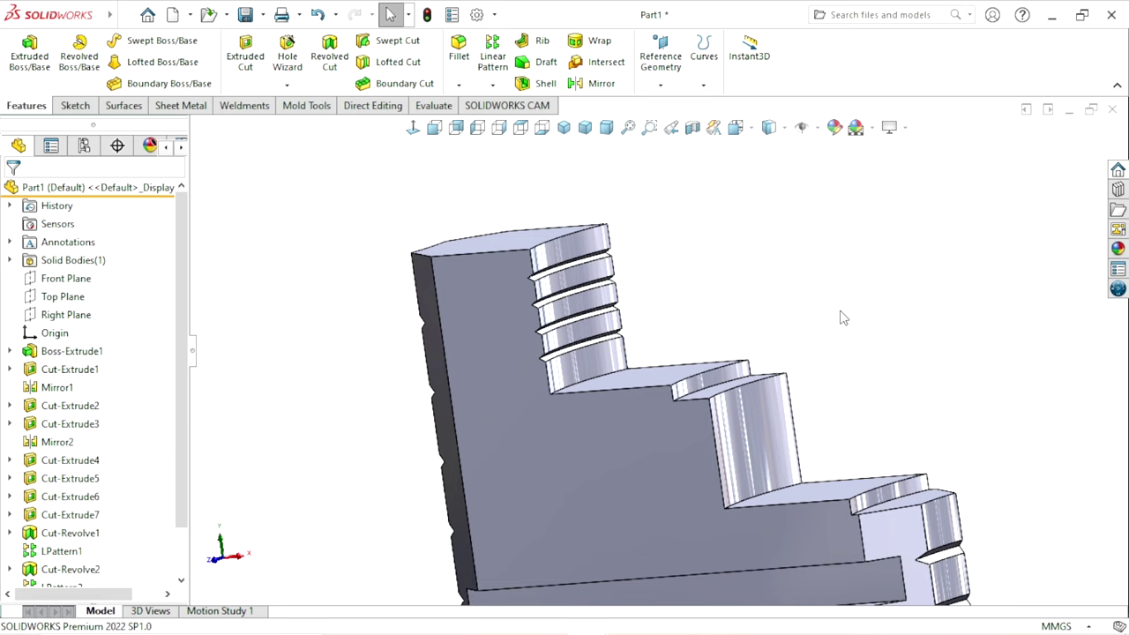
{"action": "mouse_move", "coordinate": [727, 404]}
{"action": "middle_mouse_down"}
{"action": "mouse_move", "coordinate": [749, 441]}
{"action": "mouse_move", "coordinate": [675, 459]}
{"action": "middle_mouse_up"}
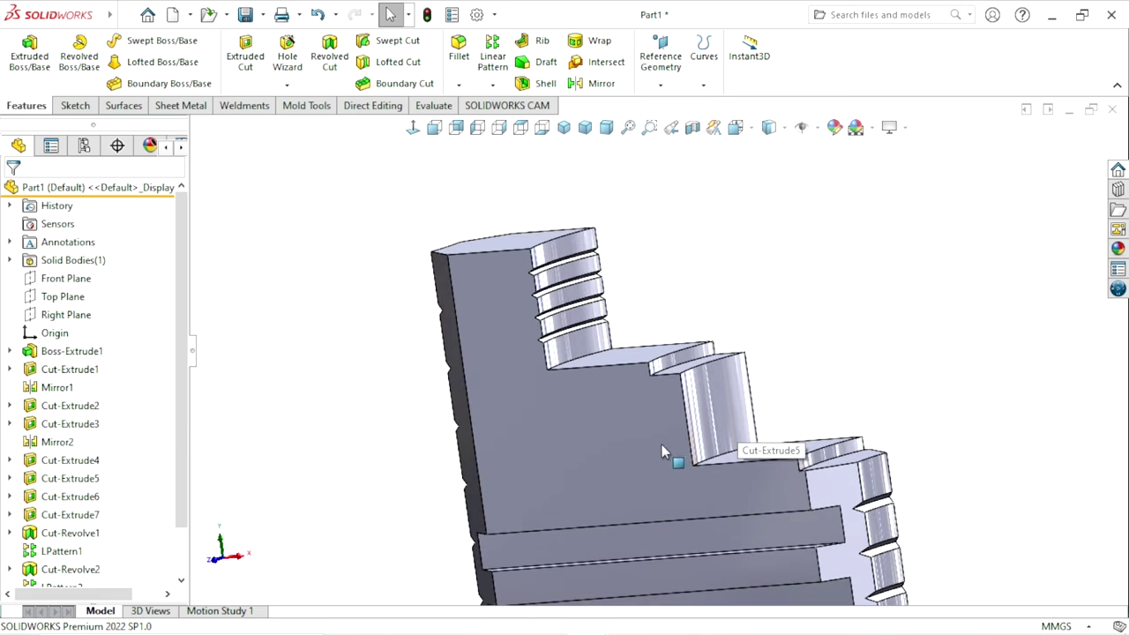
{"action": "left_click", "coordinate": [66, 278]}
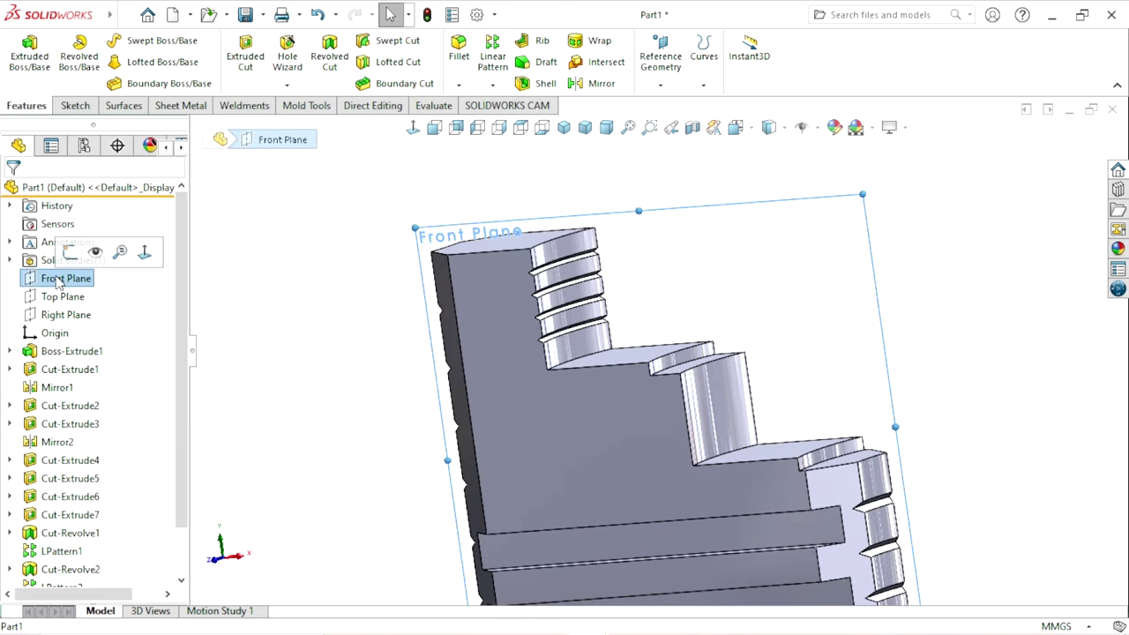
{"action": "left_click", "coordinate": [120, 252]}
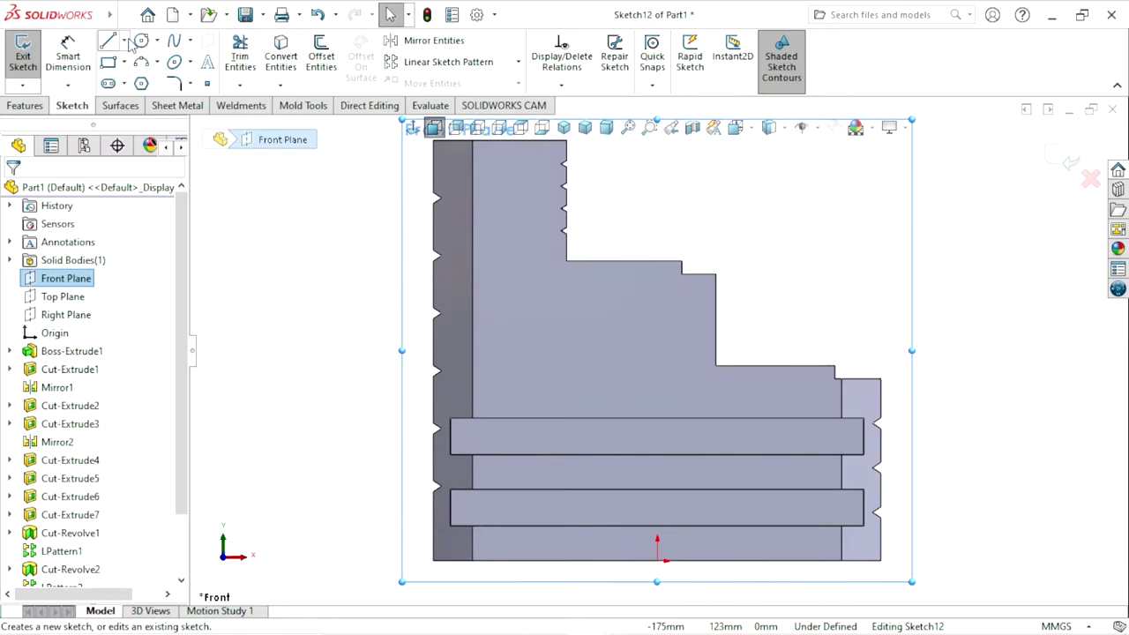
Step: Draw a vertical centerline to the right of the part
{"action": "left_click", "coordinate": [124, 41]}
{"action": "left_click", "coordinate": [151, 80]}
{"action": "scroll", "coordinate": [587, 381], "scroll_direction": "up", "scroll_amount": 3}
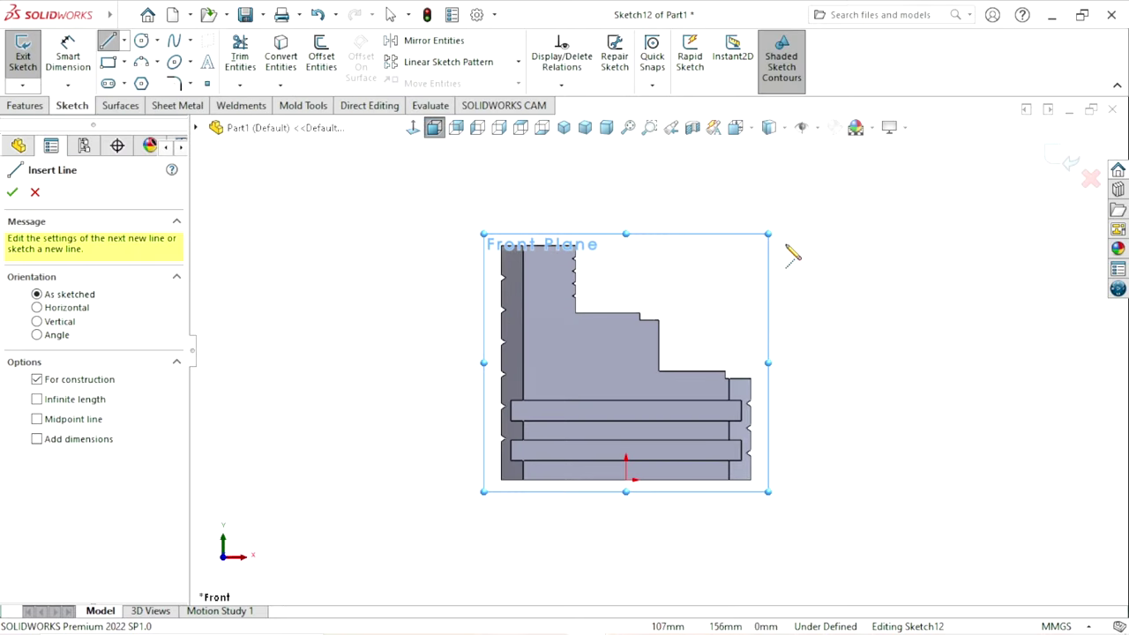
{"action": "left_click_drag", "start_coordinate": [825, 202], "coordinate": [825, 413]}
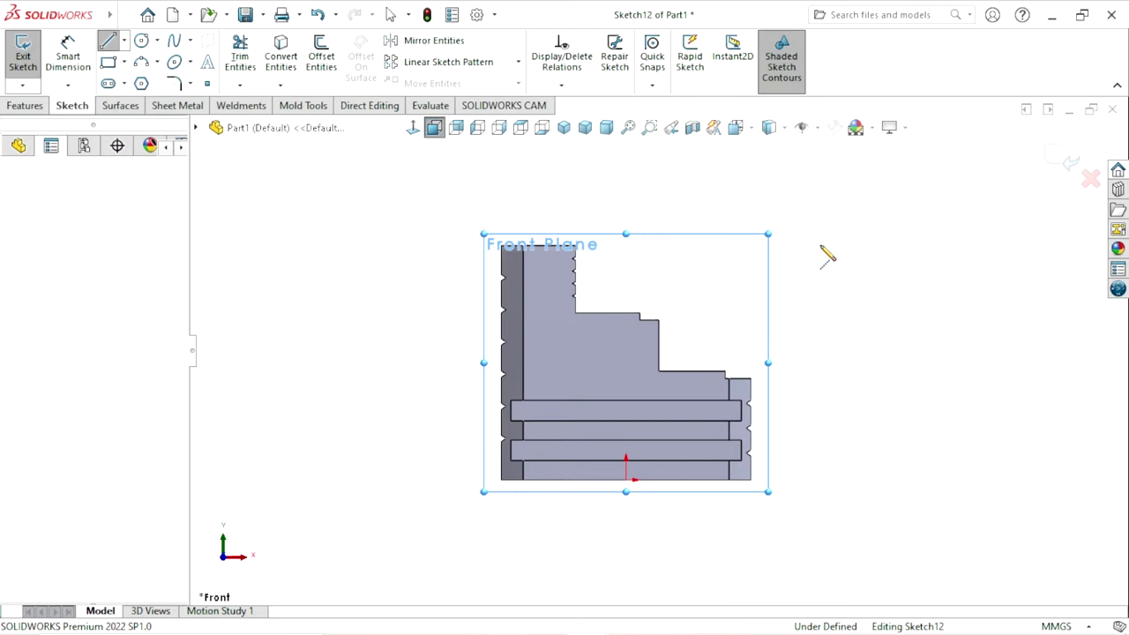
{"action": "right_click", "coordinate": [882, 388]}
{"action": "left_click", "coordinate": [893, 391]}
{"action": "scroll", "coordinate": [829, 423], "scroll_direction": "up", "scroll_amount": 2}
{"action": "scroll", "coordinate": [684, 371], "scroll_direction": "down", "scroll_amount": 2}
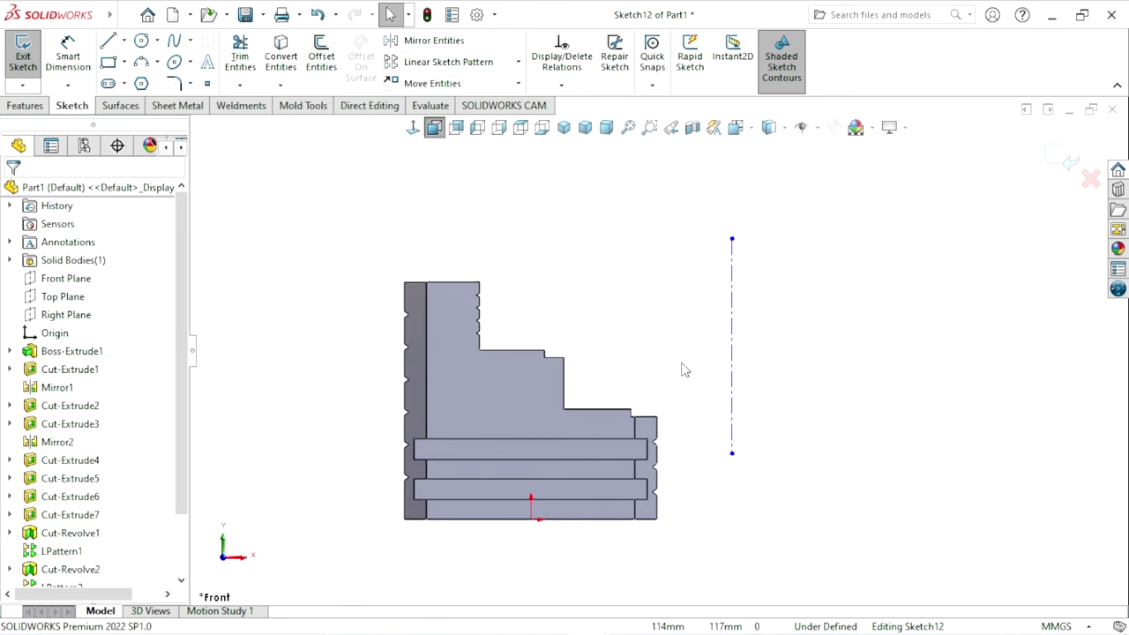
{"action": "scroll", "coordinate": [615, 465], "scroll_direction": "down", "scroll_amount": 1}
Step: Dimension the centerline 95 mm from the second step's vertical edge
{"action": "left_click", "coordinate": [67, 56]}
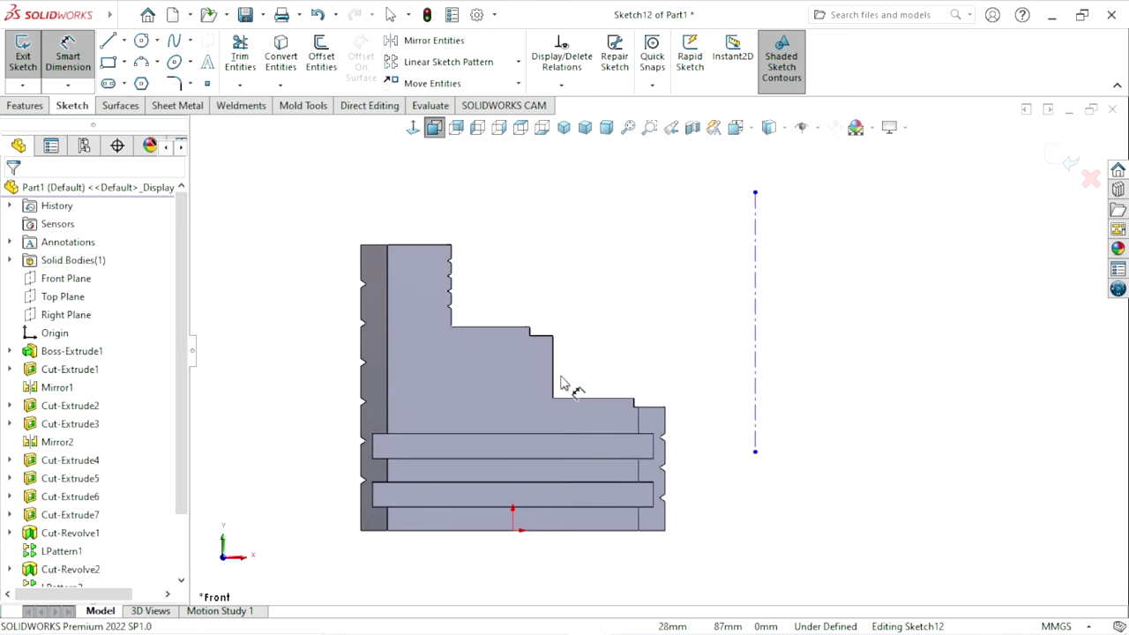
{"action": "left_click", "coordinate": [555, 380]}
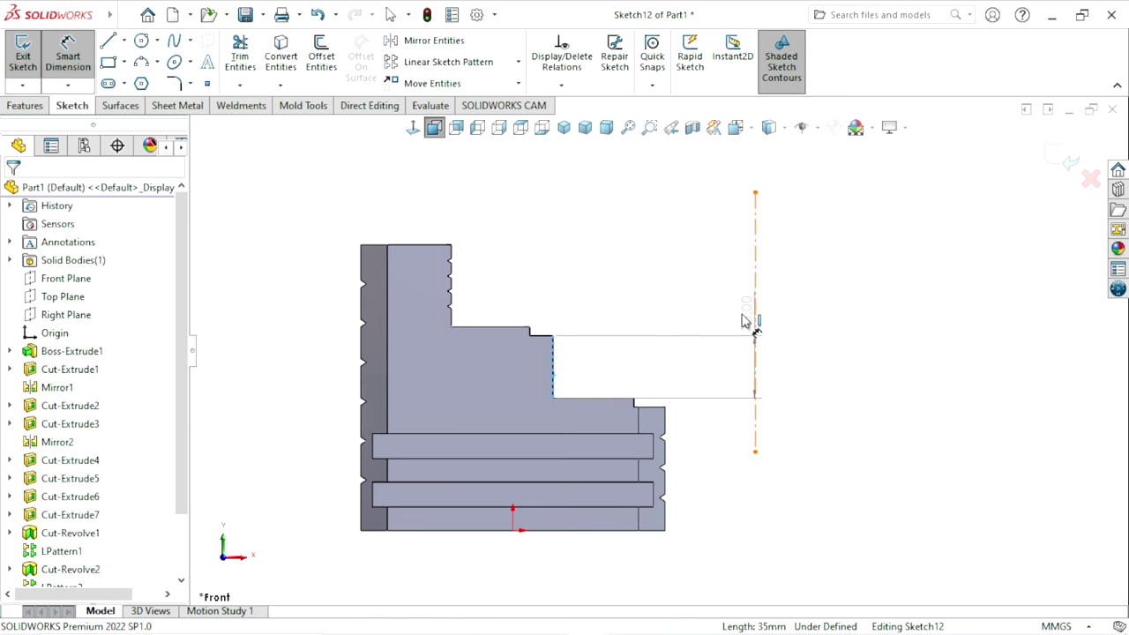
{"action": "left_click", "coordinate": [743, 319]}
{"action": "left_click", "coordinate": [644, 295]}
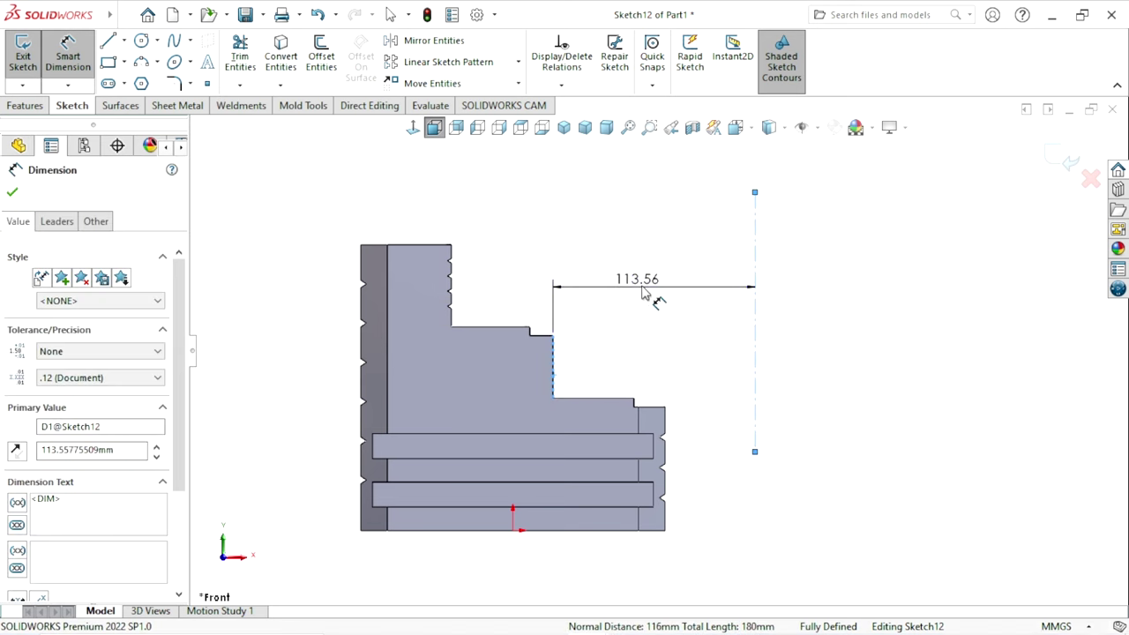
{"action": "type", "text": "95"}
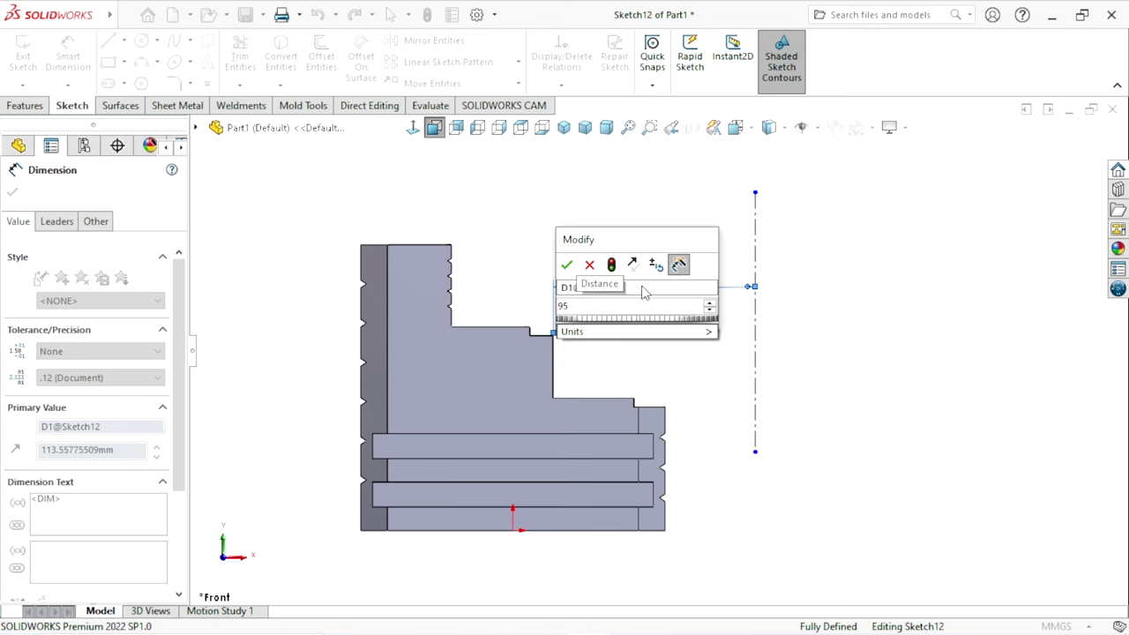
{"action": "key", "text": "Return"}
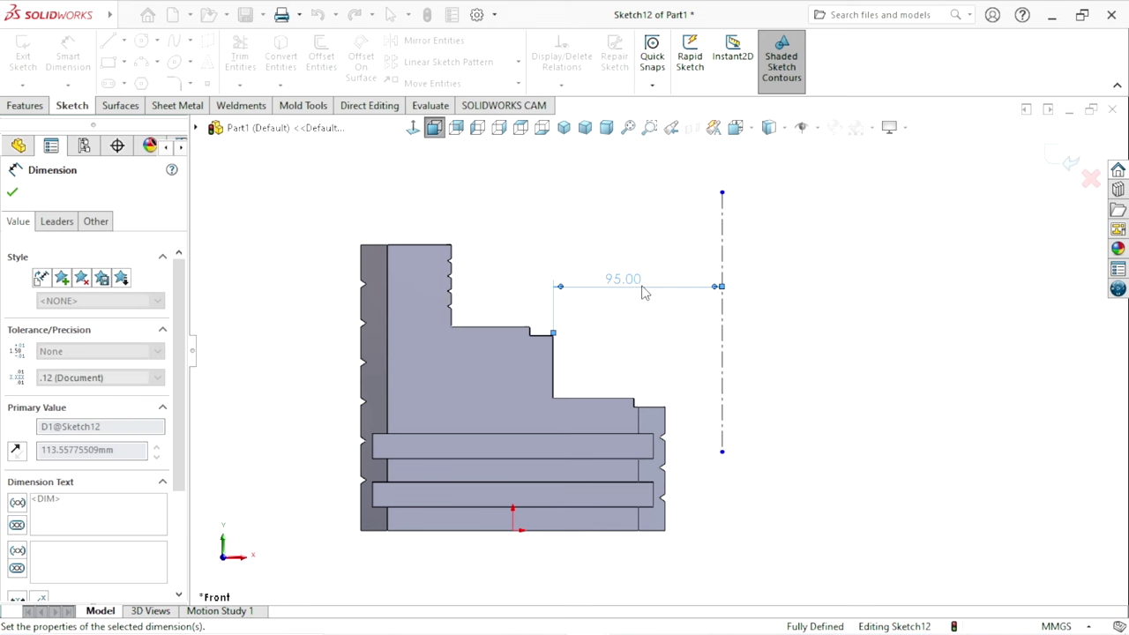
{"action": "left_click", "coordinate": [942, 360]}
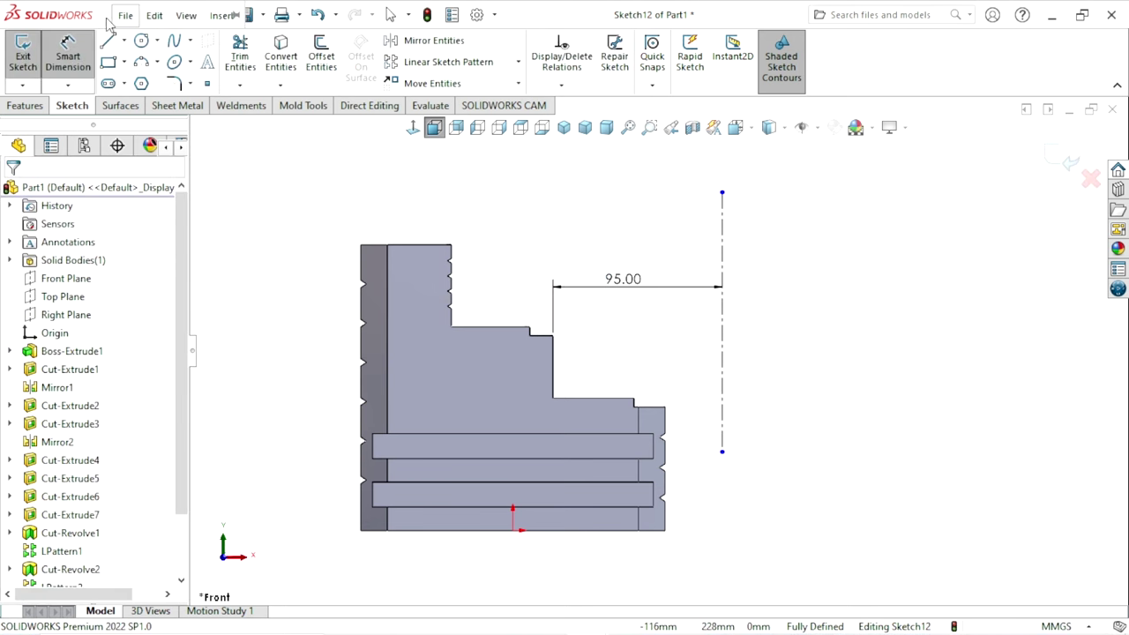
Step: Choose the Polygon sketch tool for the triangle
{"action": "left_click", "coordinate": [126, 15]}
{"action": "left_click", "coordinate": [782, 186]}
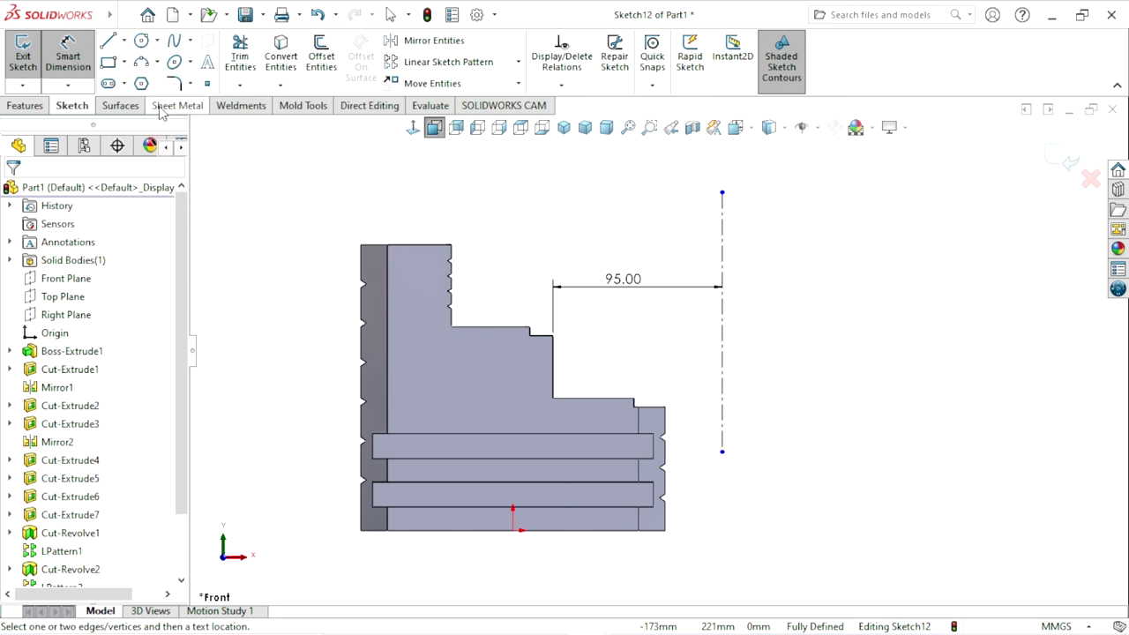
{"action": "left_click", "coordinate": [141, 82]}
Step: Draw a triangle beside the second step and dimension its vertical side to 6 mm
{"action": "left_click_drag", "start_coordinate": [628, 352], "coordinate": [583, 352]}
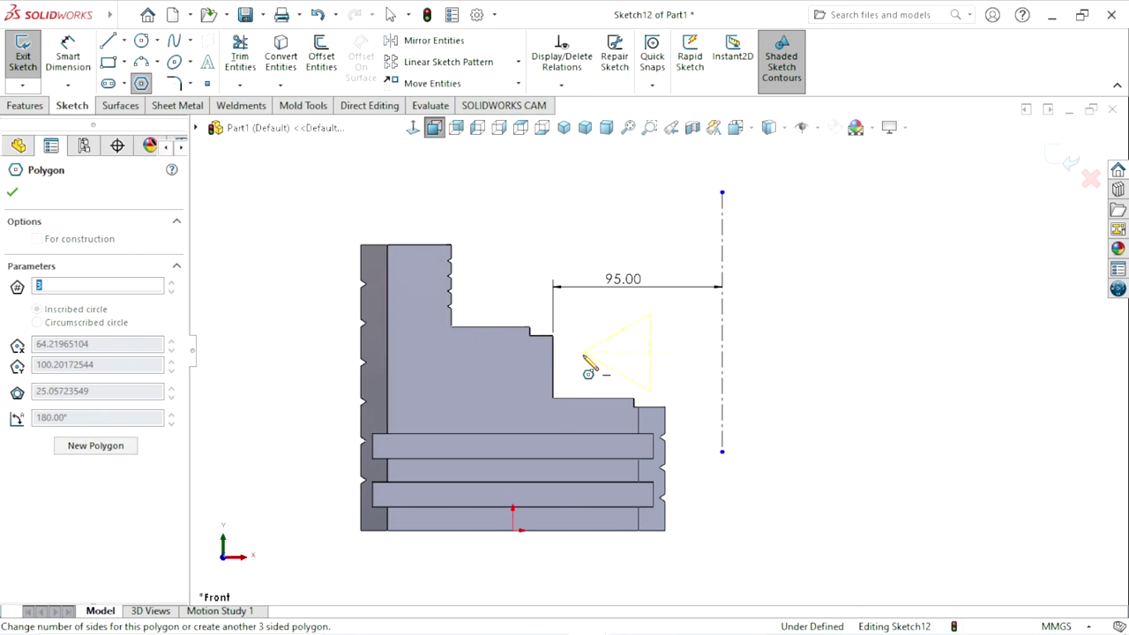
{"action": "left_click", "coordinate": [12, 192]}
{"action": "left_click", "coordinate": [68, 54]}
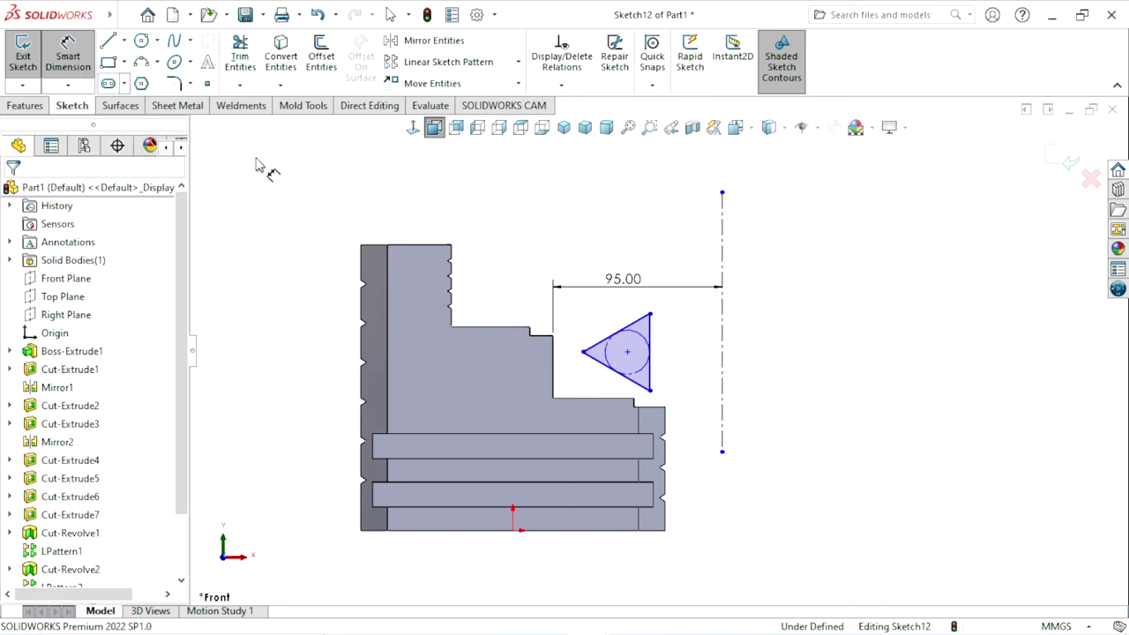
{"action": "left_click", "coordinate": [651, 344]}
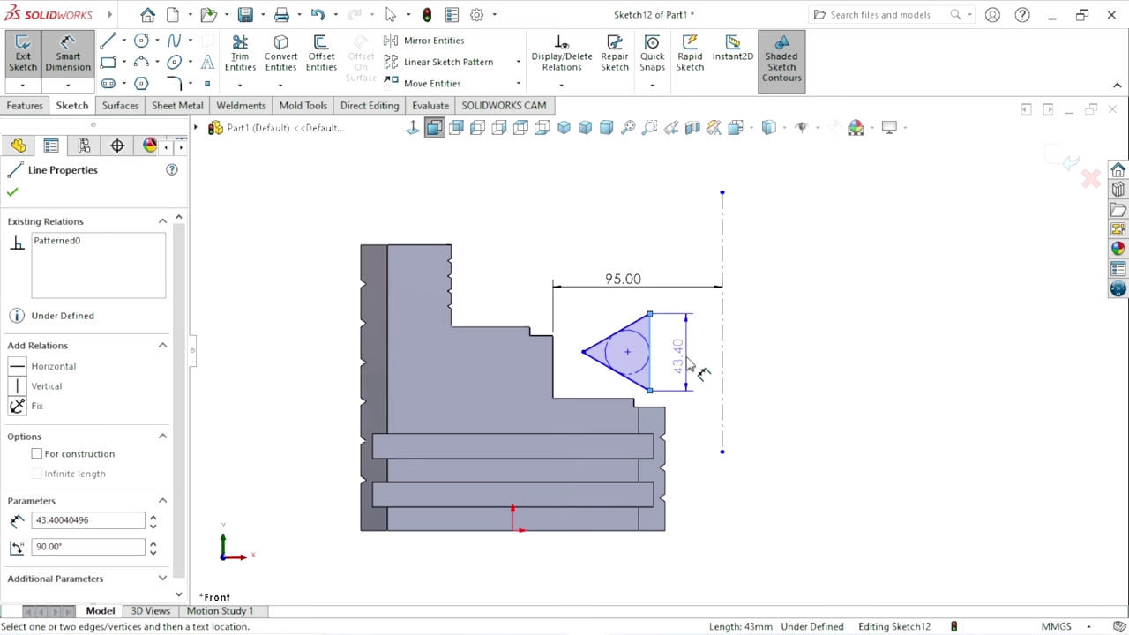
{"action": "left_click", "coordinate": [692, 366]}
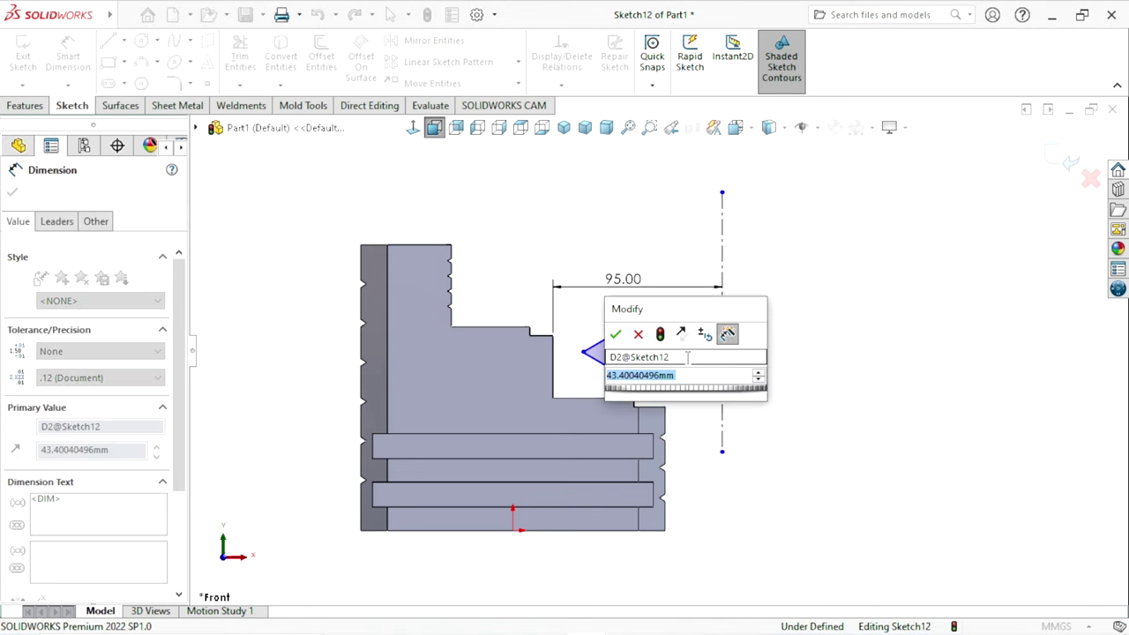
{"action": "type", "text": "6"}
{"action": "key", "text": "Return"}
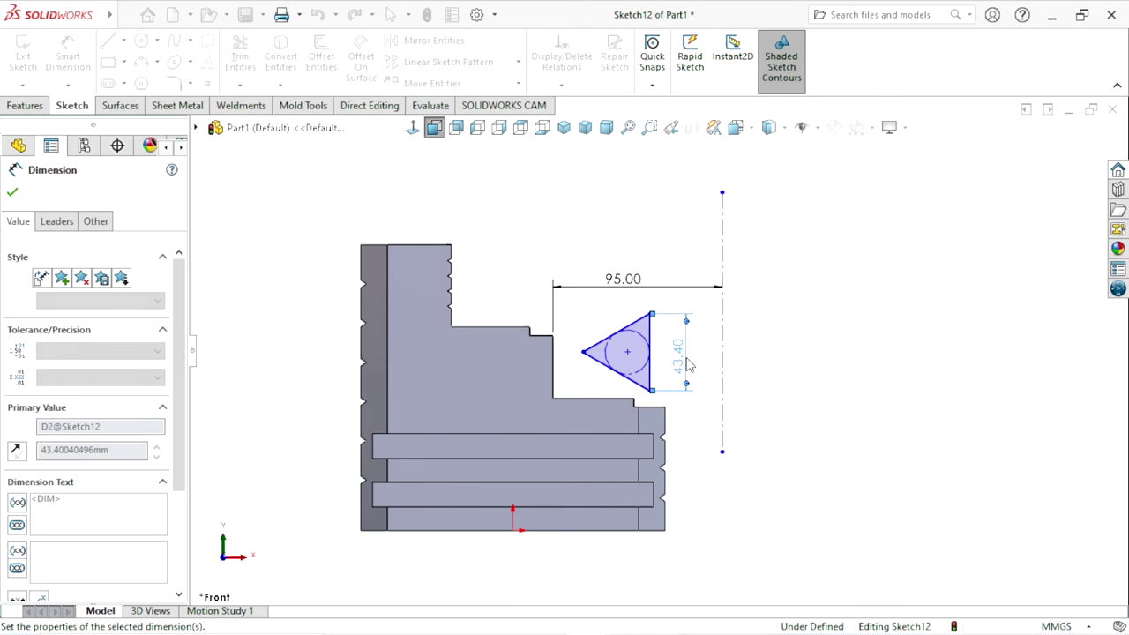
Step: Dimension the triangle 8.5 mm below the step's top edge
{"action": "scroll", "coordinate": [613, 369], "scroll_direction": "down", "scroll_amount": 2}
{"action": "scroll", "coordinate": [613, 369], "scroll_direction": "down", "scroll_amount": 1}
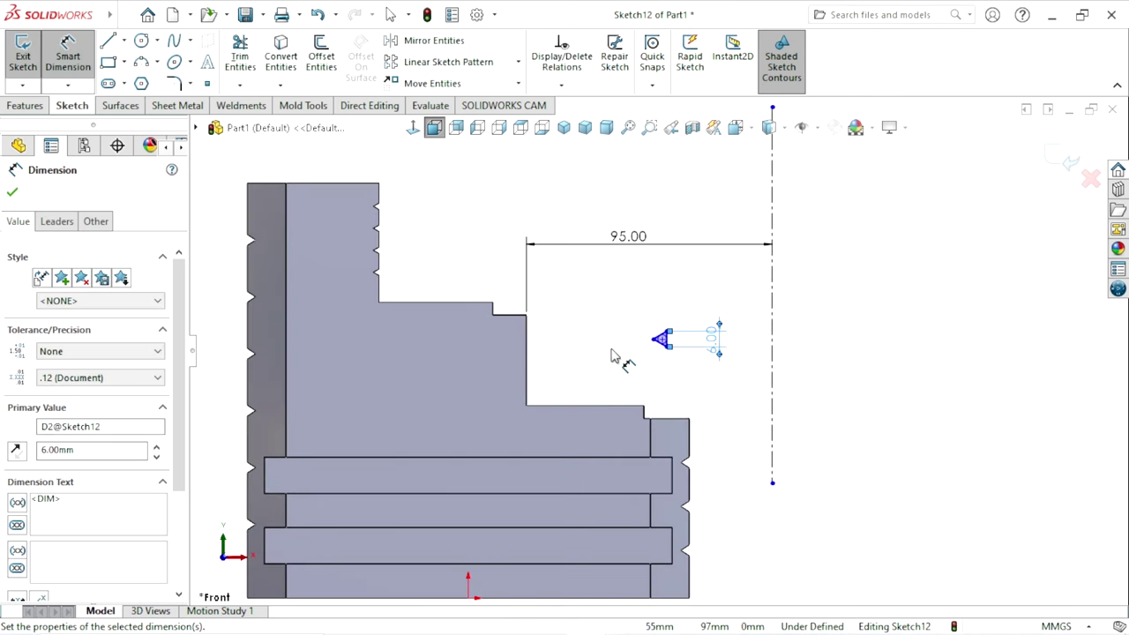
{"action": "scroll", "coordinate": [615, 358], "scroll_direction": "down", "scroll_amount": 1}
{"action": "left_click", "coordinate": [487, 303]}
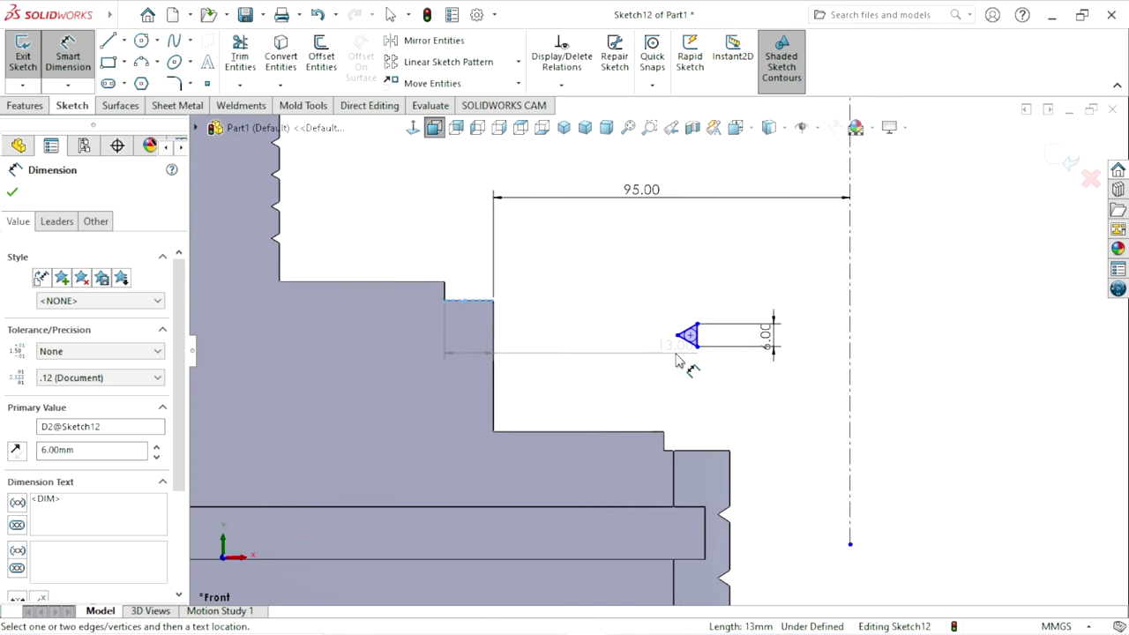
{"action": "scroll", "coordinate": [676, 355], "scroll_direction": "down", "scroll_amount": 2}
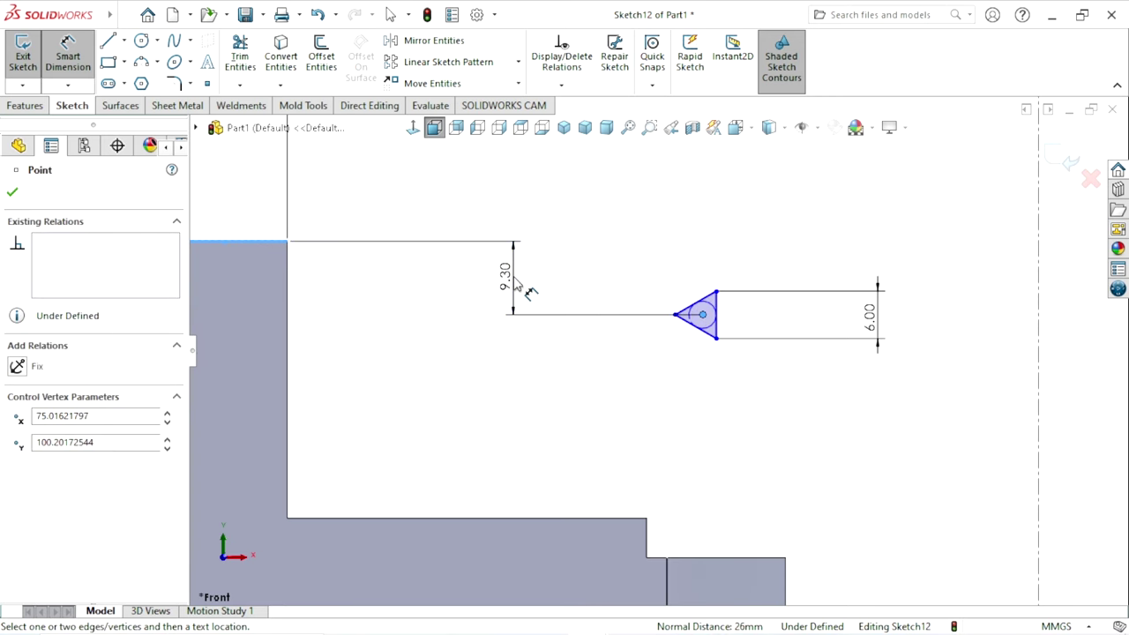
{"action": "left_click", "coordinate": [513, 284]}
{"action": "type", "text": "8.5"}
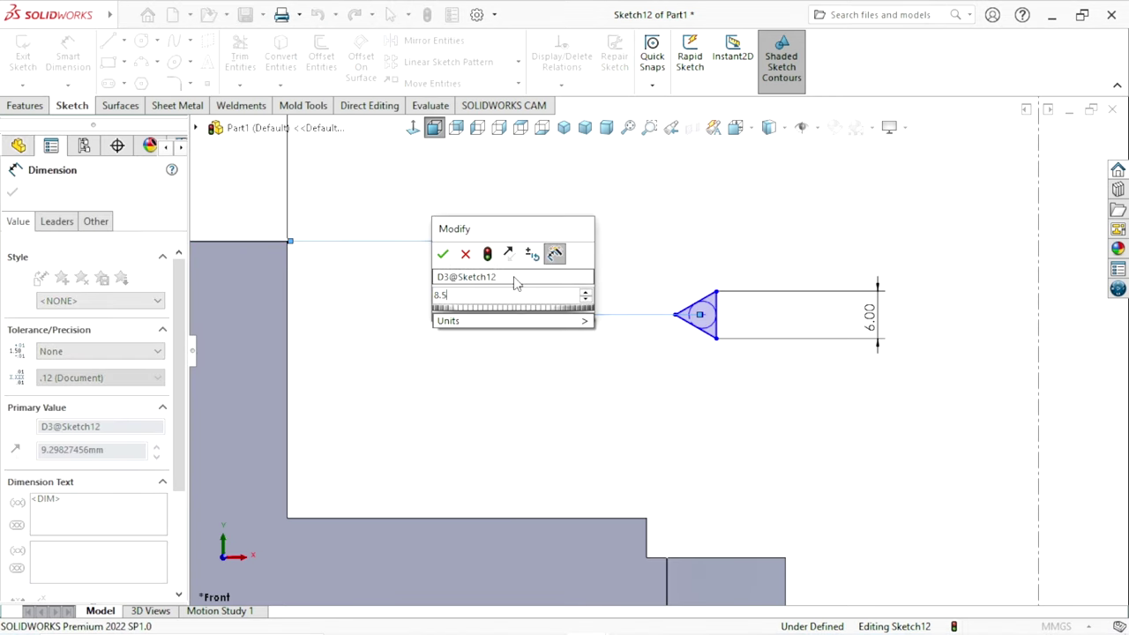
{"action": "key", "text": "Return"}
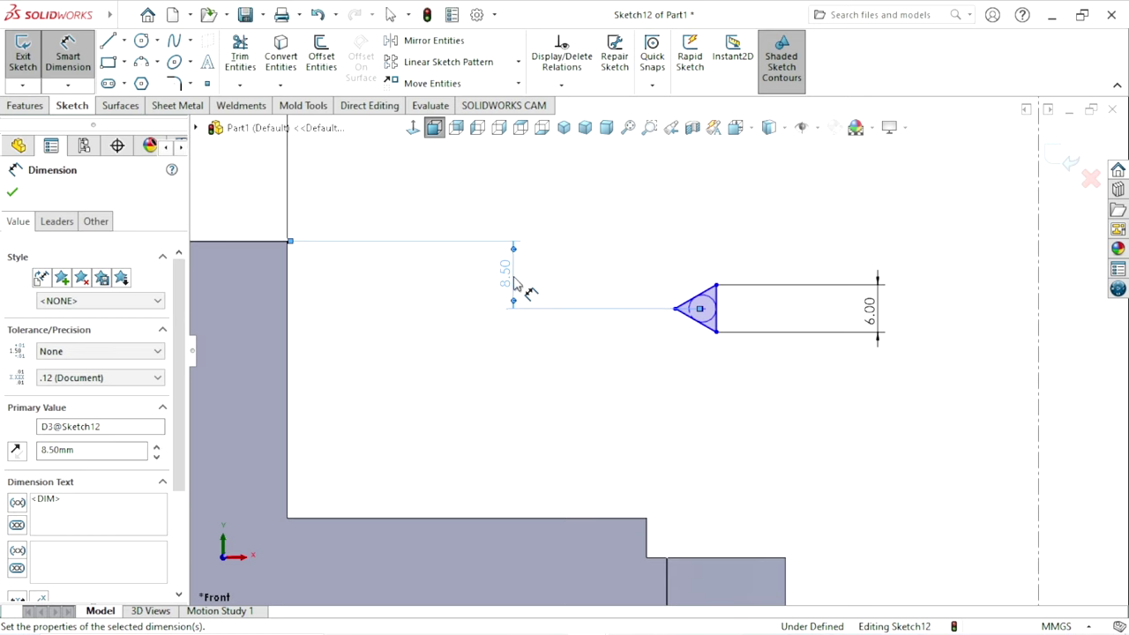
{"action": "left_click", "coordinate": [11, 192]}
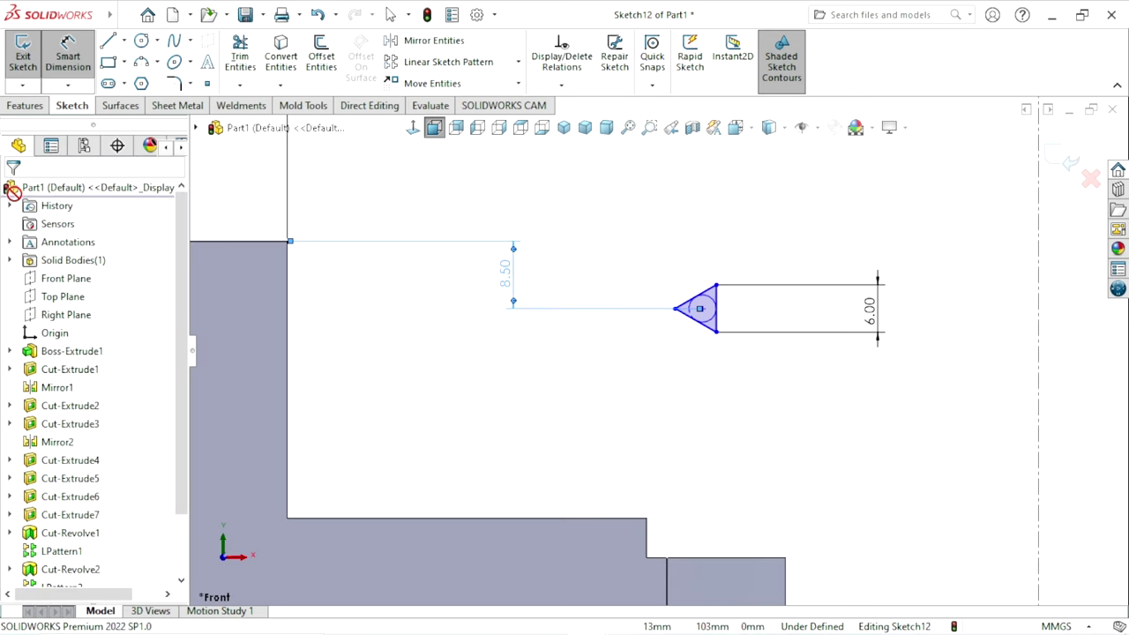
Step: Make the triangle's vertical side collinear with the step's vertical edge
{"action": "left_click", "coordinate": [288, 313]}
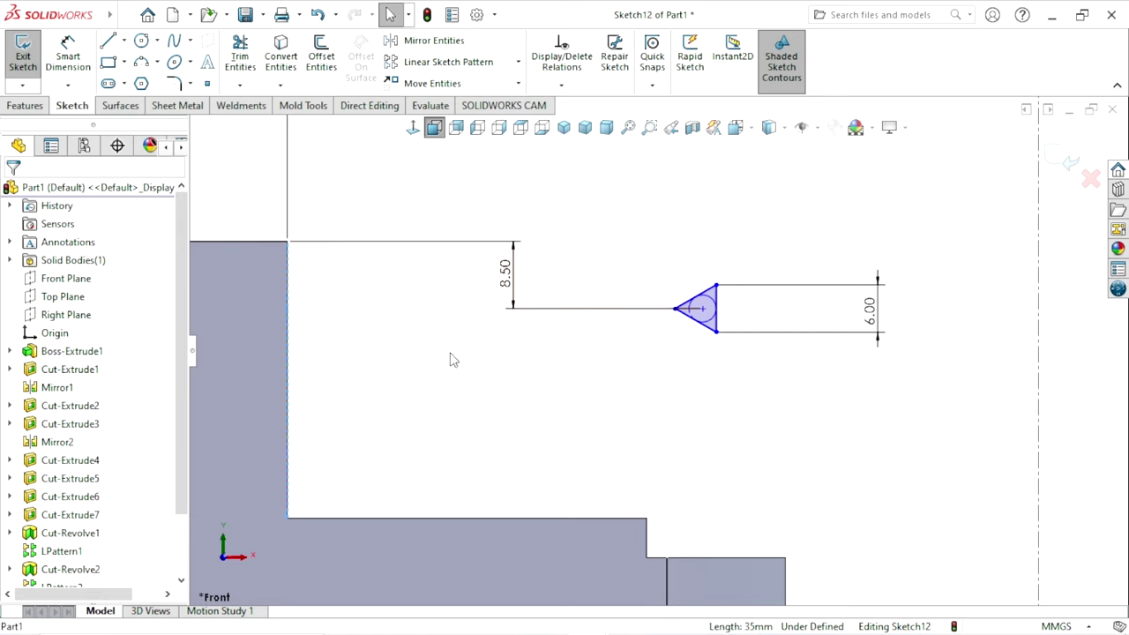
{"action": "left_click", "coordinate": [717, 302]}
{"action": "left_click", "coordinate": [287, 369], "text": "ctrl"}
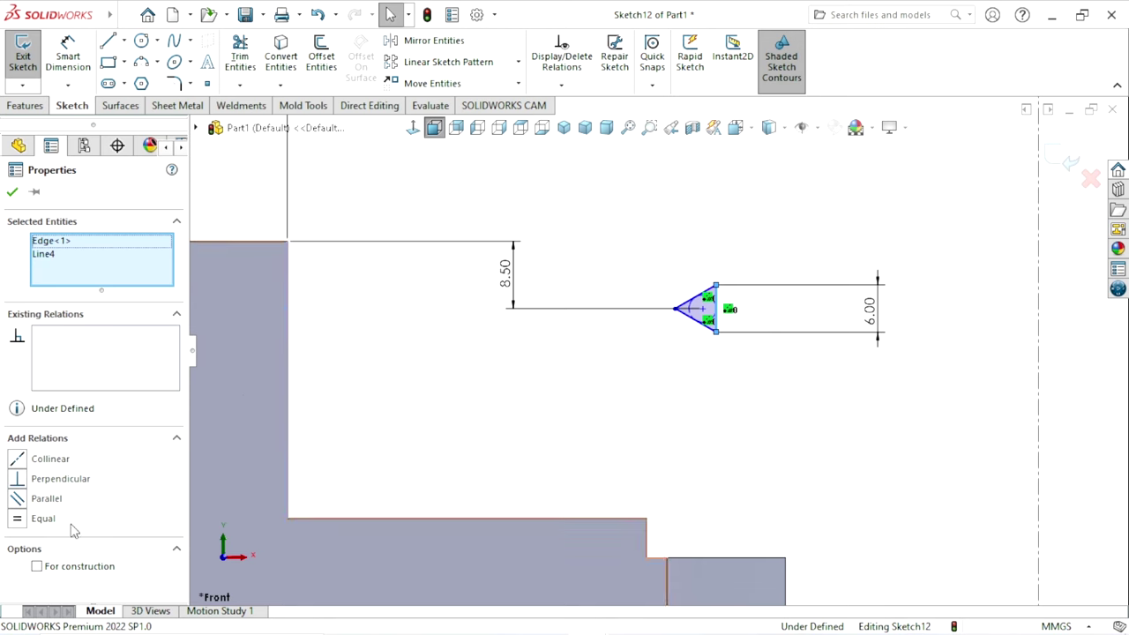
{"action": "left_click", "coordinate": [19, 463]}
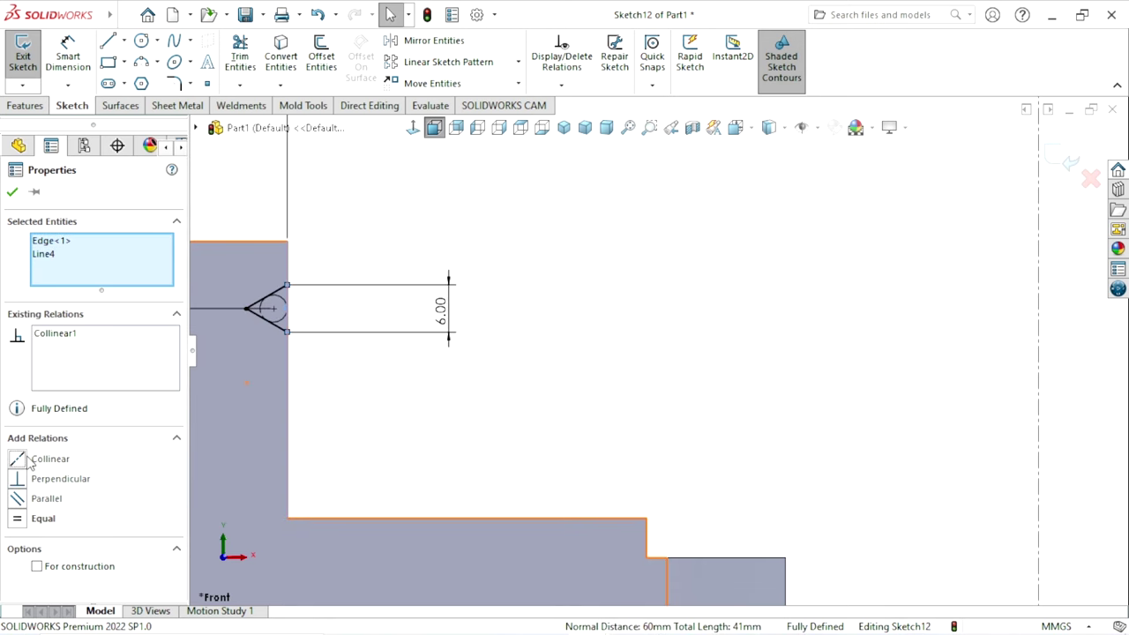
{"action": "left_click", "coordinate": [12, 192]}
Step: Reposition the 8.50 dimension above the step
{"action": "scroll", "coordinate": [532, 370], "scroll_direction": "up", "scroll_amount": 5}
{"action": "scroll", "coordinate": [527, 337], "scroll_direction": "down", "scroll_amount": 1}
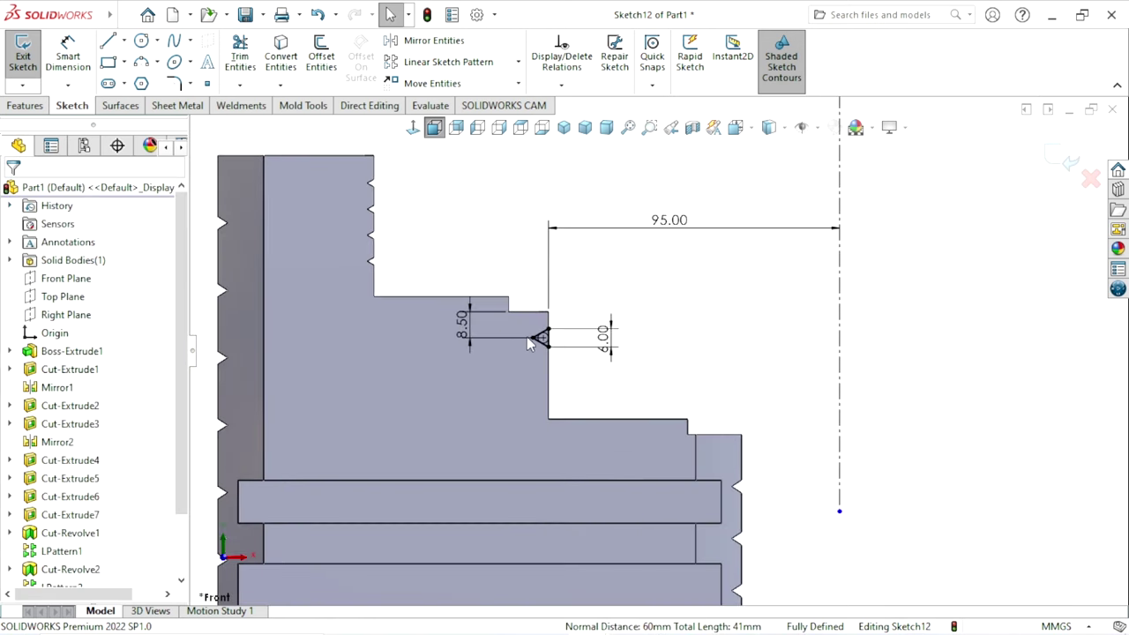
{"action": "left_click_drag", "start_coordinate": [468, 329], "coordinate": [597, 303]}
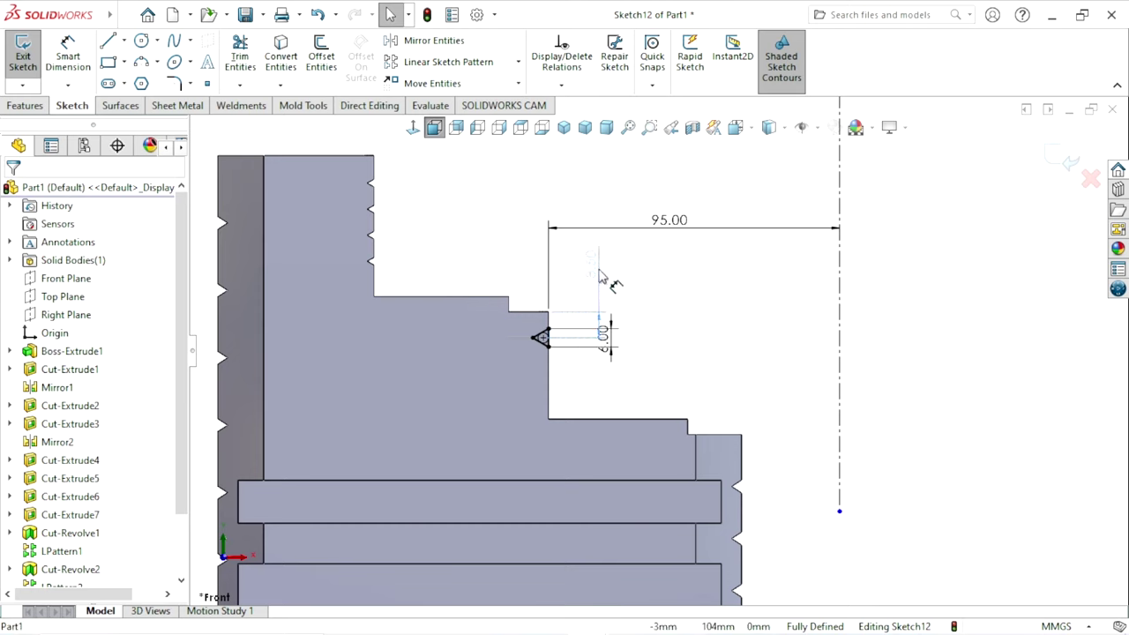
{"action": "left_click_drag", "start_coordinate": [484, 270], "coordinate": [481, 265]}
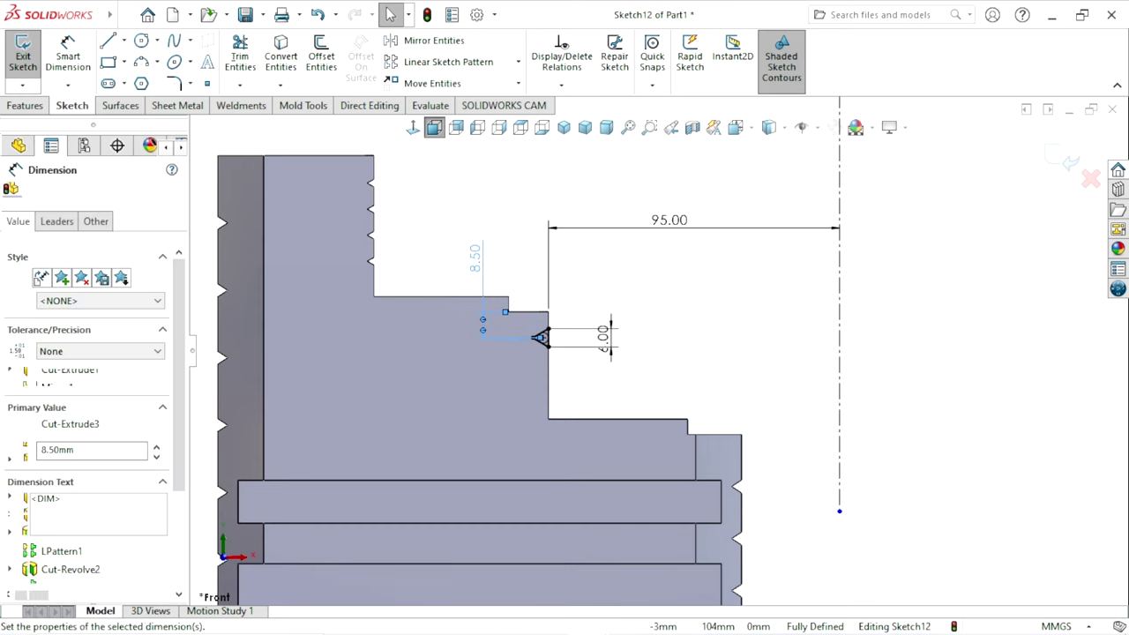
{"action": "left_click", "coordinate": [664, 344]}
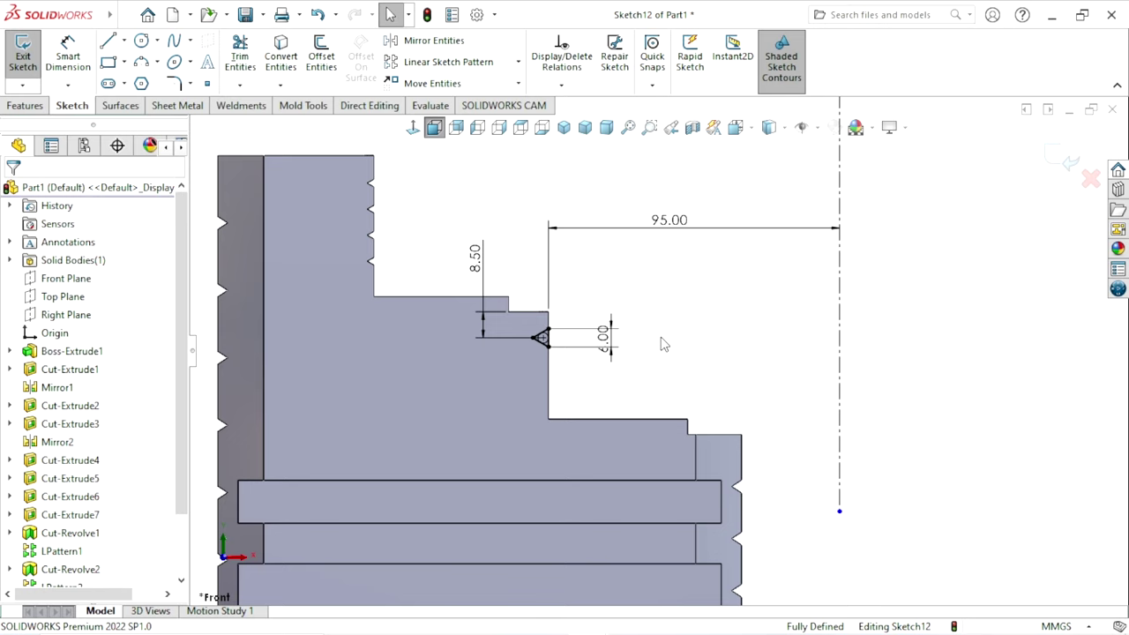
Step: Revolve-cut the triangle sketch into a V-groove on the middle step
{"action": "left_click", "coordinate": [29, 109]}
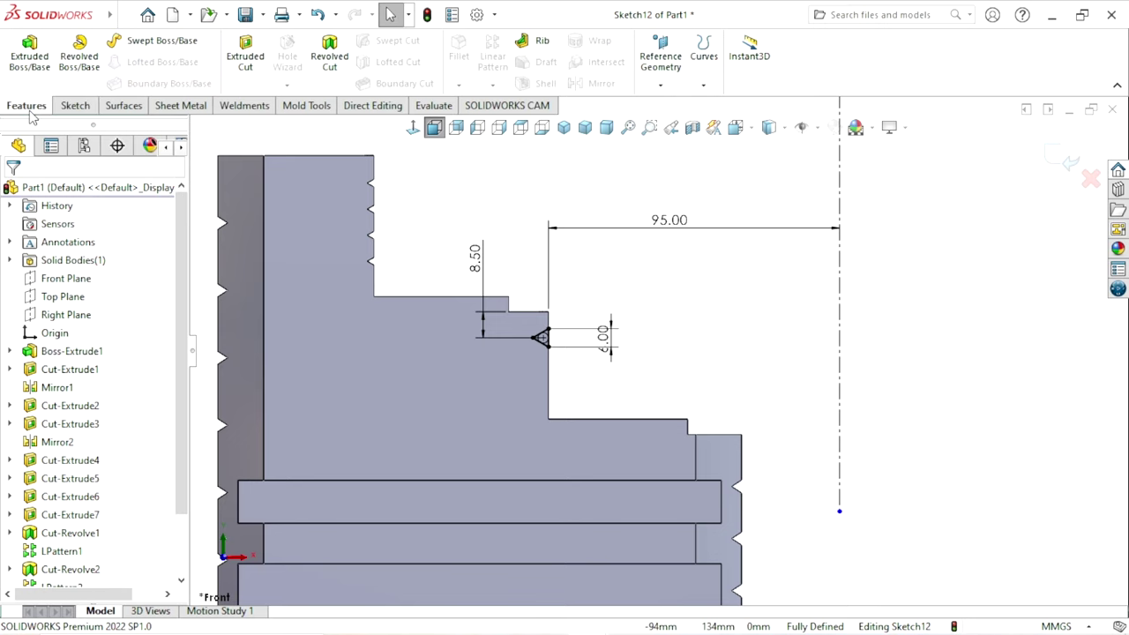
{"action": "left_click", "coordinate": [329, 58]}
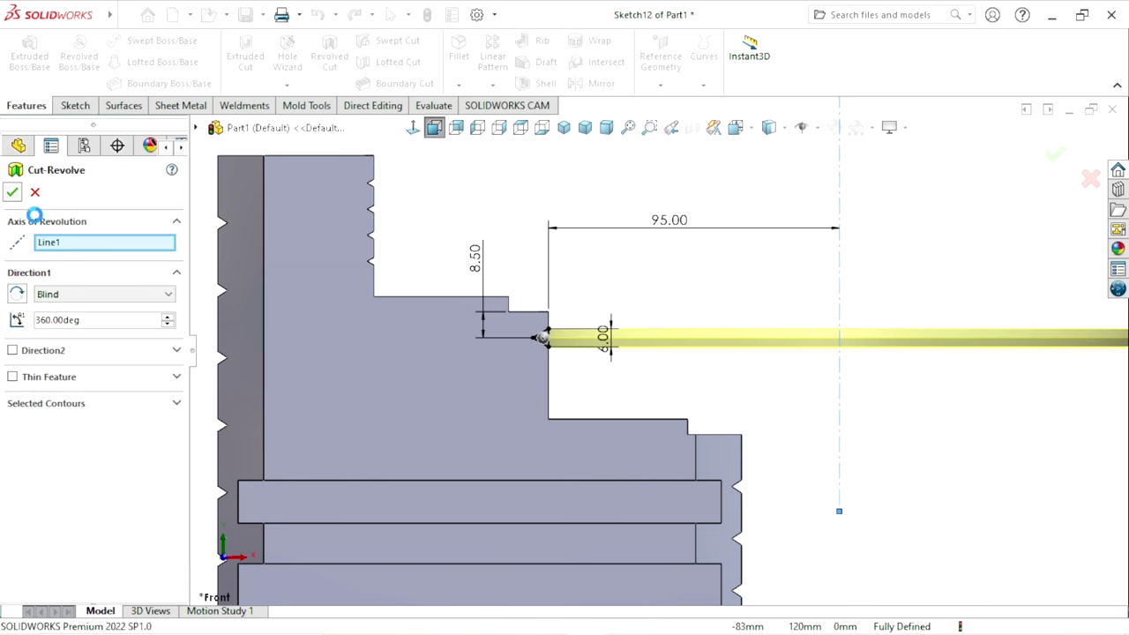
{"action": "key", "text": "Return"}
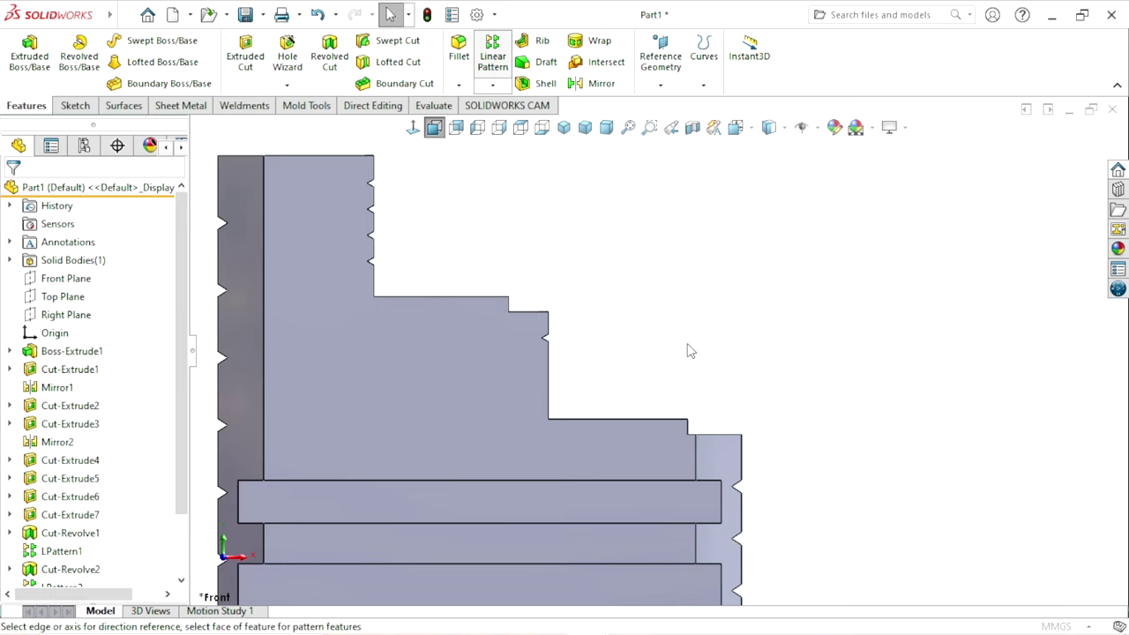
Step: Set the linear pattern direction along the step face's edge, previewing 4 grooves at 8.5 mm
{"action": "scroll", "coordinate": [628, 366], "scroll_direction": "up", "scroll_amount": 3}
{"action": "middle_click_drag", "start_coordinate": [676, 403], "coordinate": [494, 371]}
{"action": "scroll", "coordinate": [468, 360], "scroll_direction": "down", "scroll_amount": 3}
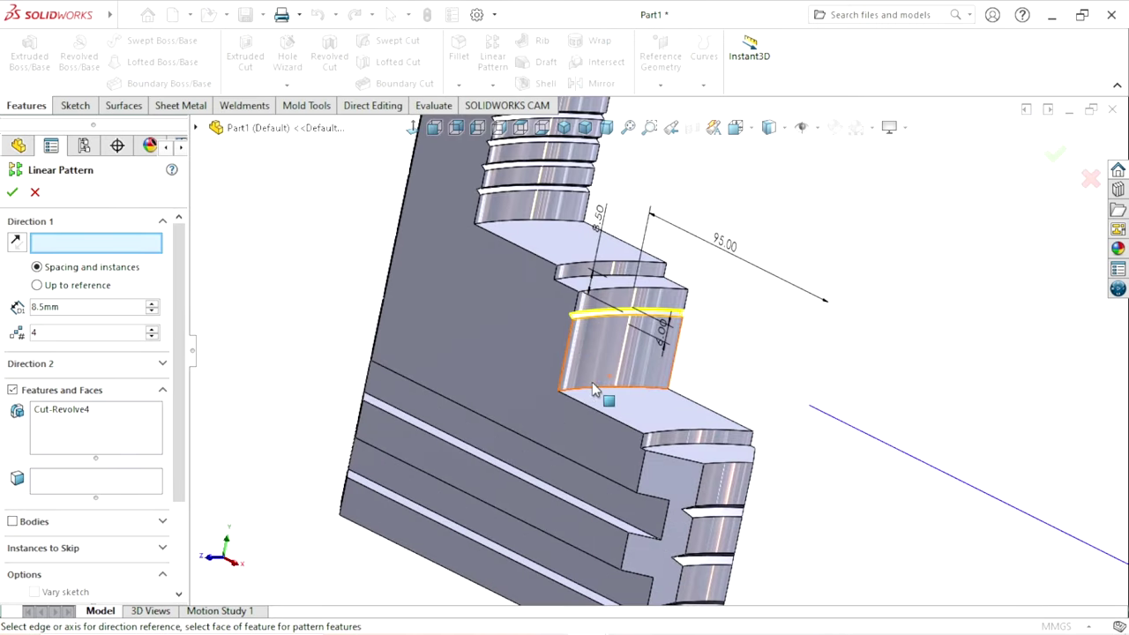
{"action": "scroll", "coordinate": [468, 360], "scroll_direction": "down", "scroll_amount": 3}
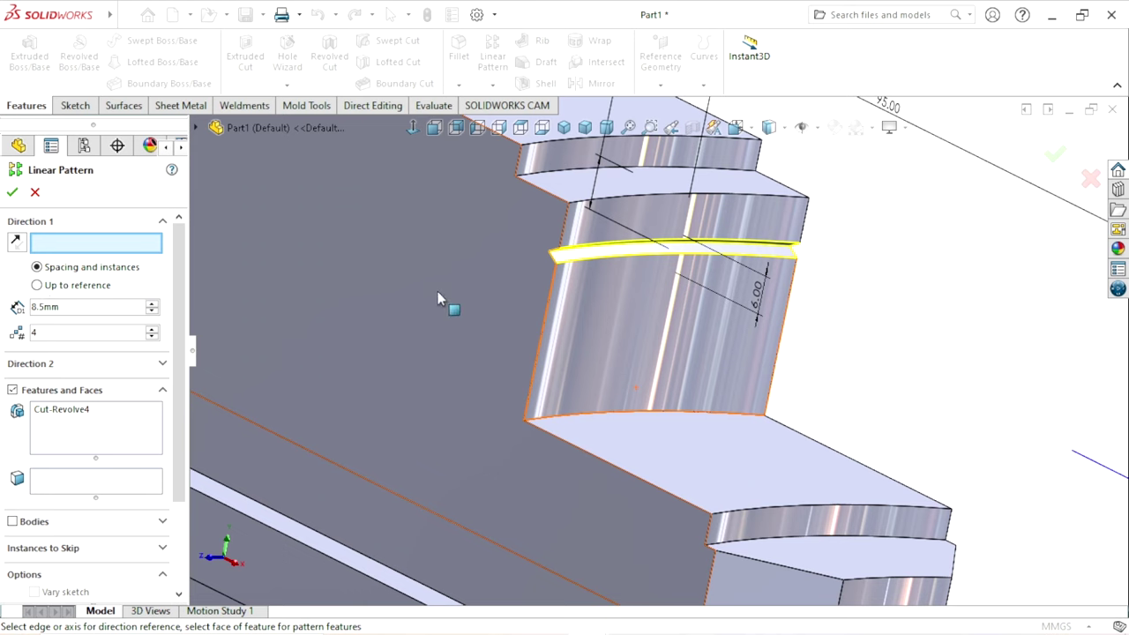
{"action": "left_click", "coordinate": [540, 344]}
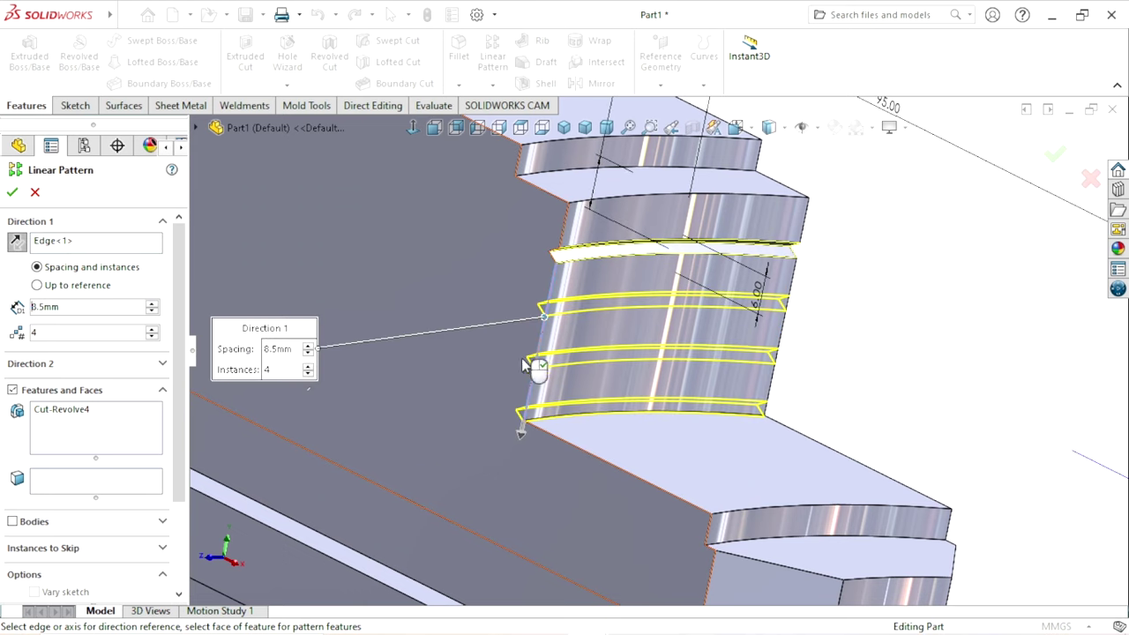
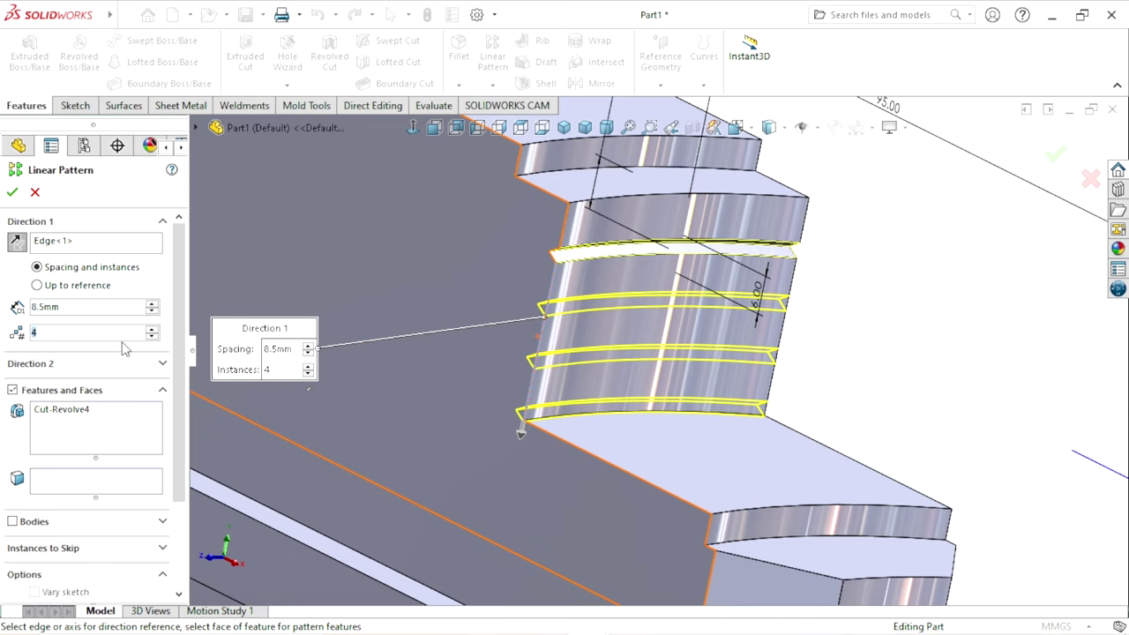
Step: Reduce the Cut-Revolve4 linear pattern to 3 instances, accept it, and orbit to check the grooves
{"action": "left_click", "coordinate": [151, 337]}
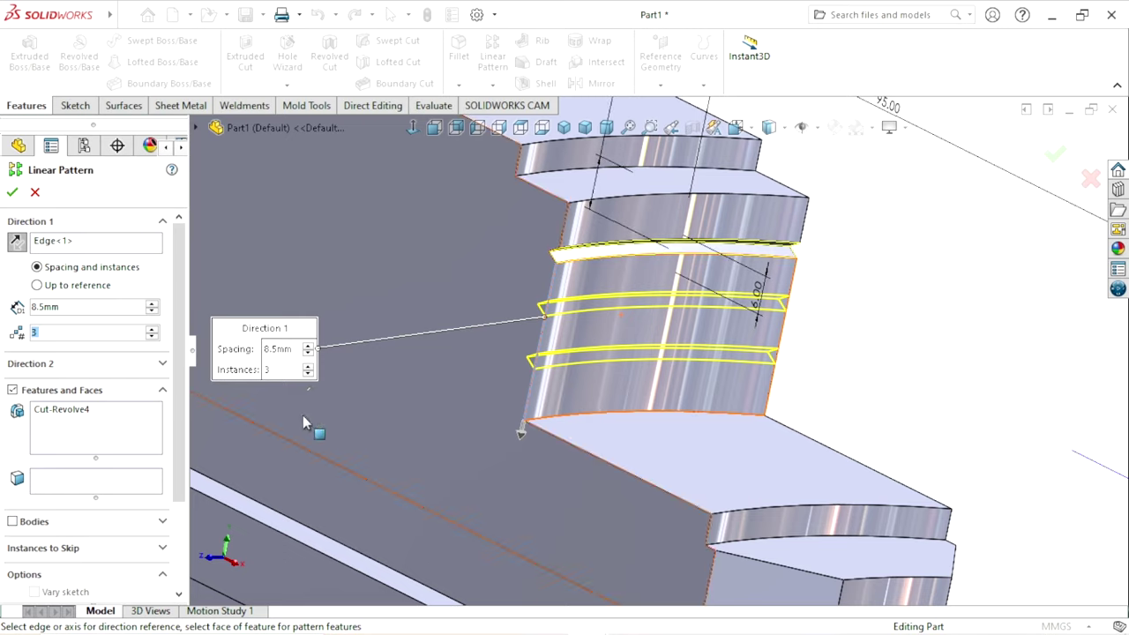
{"action": "left_click", "coordinate": [11, 194]}
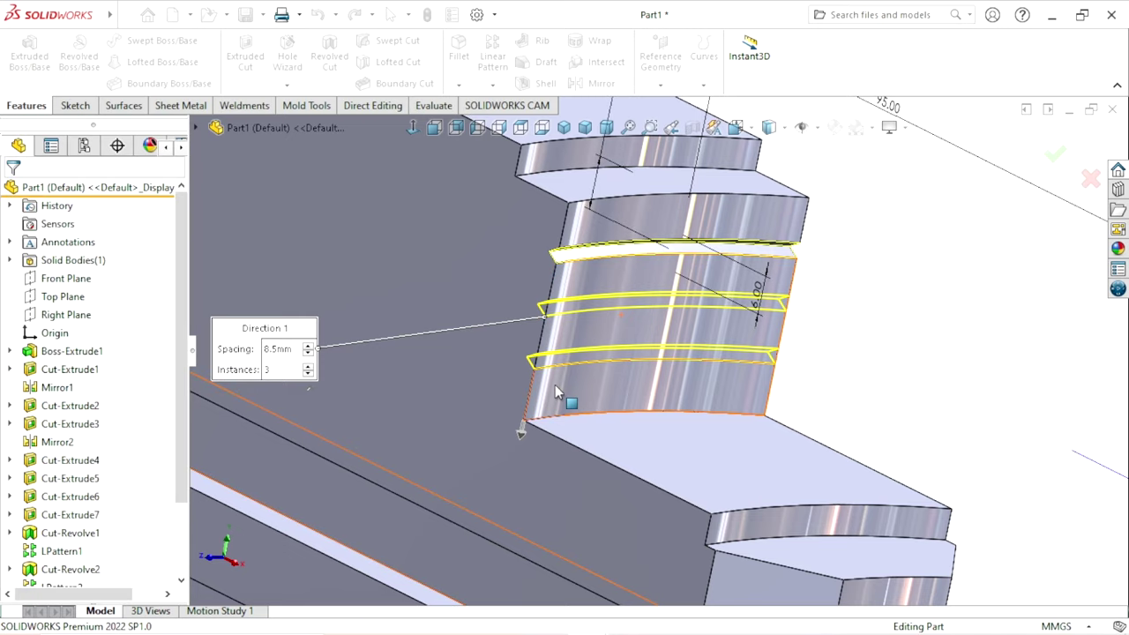
{"action": "mouse_move", "coordinate": [410, 381]}
{"action": "middle_mouse_down"}
{"action": "mouse_move", "coordinate": [796, 333]}
{"action": "mouse_move", "coordinate": [677, 435]}
{"action": "mouse_move", "coordinate": [808, 351]}
{"action": "middle_mouse_up"}
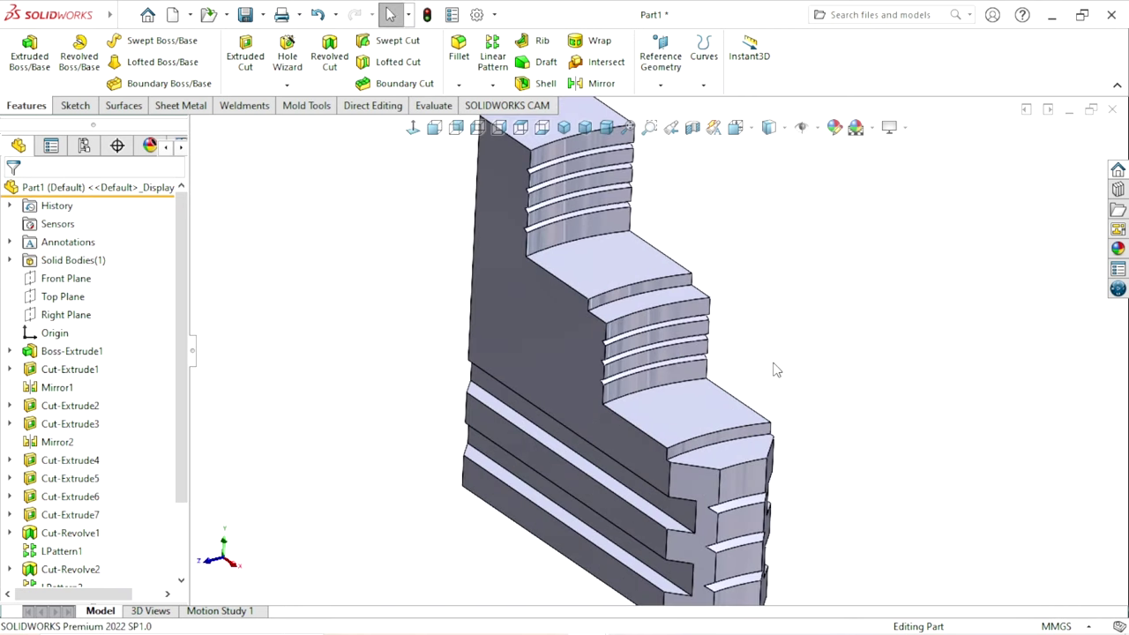
{"action": "scroll", "coordinate": [693, 388], "scroll_direction": "up", "scroll_amount": 3}
{"action": "scroll", "coordinate": [695, 358], "scroll_direction": "down", "scroll_amount": 2}
{"action": "scroll", "coordinate": [693, 353], "scroll_direction": "up", "scroll_amount": 2}
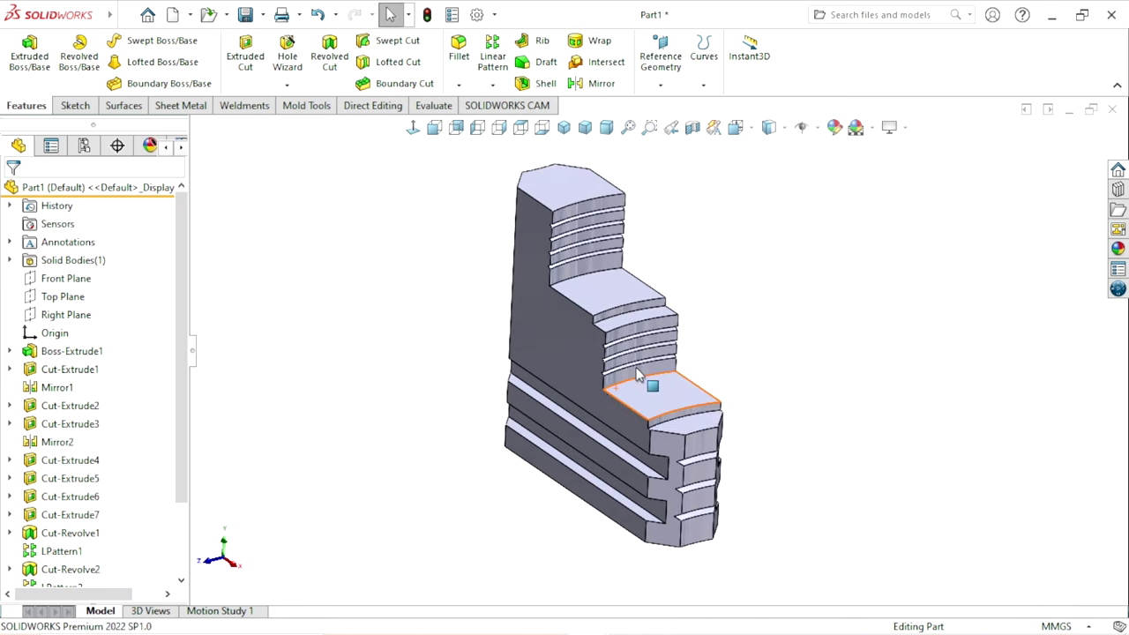
Step: Start a new sketch on the Front Plane
{"action": "left_click", "coordinate": [69, 279]}
{"action": "left_click", "coordinate": [83, 255]}
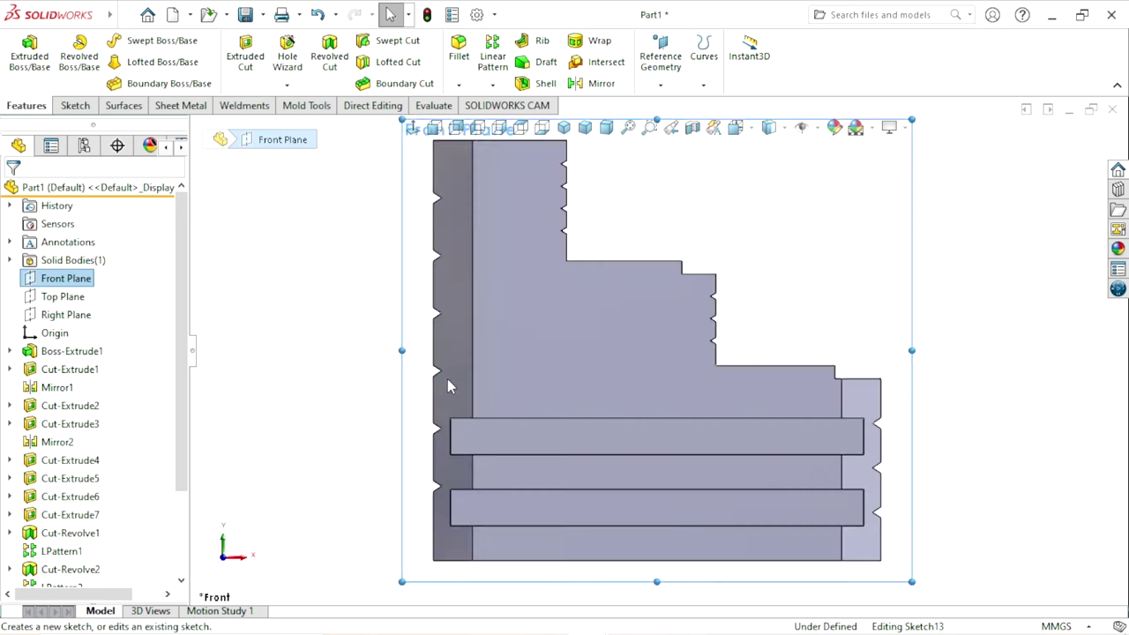
{"action": "scroll", "coordinate": [630, 294], "scroll_direction": "down", "scroll_amount": 2}
{"action": "scroll", "coordinate": [676, 353], "scroll_direction": "down", "scroll_amount": 2}
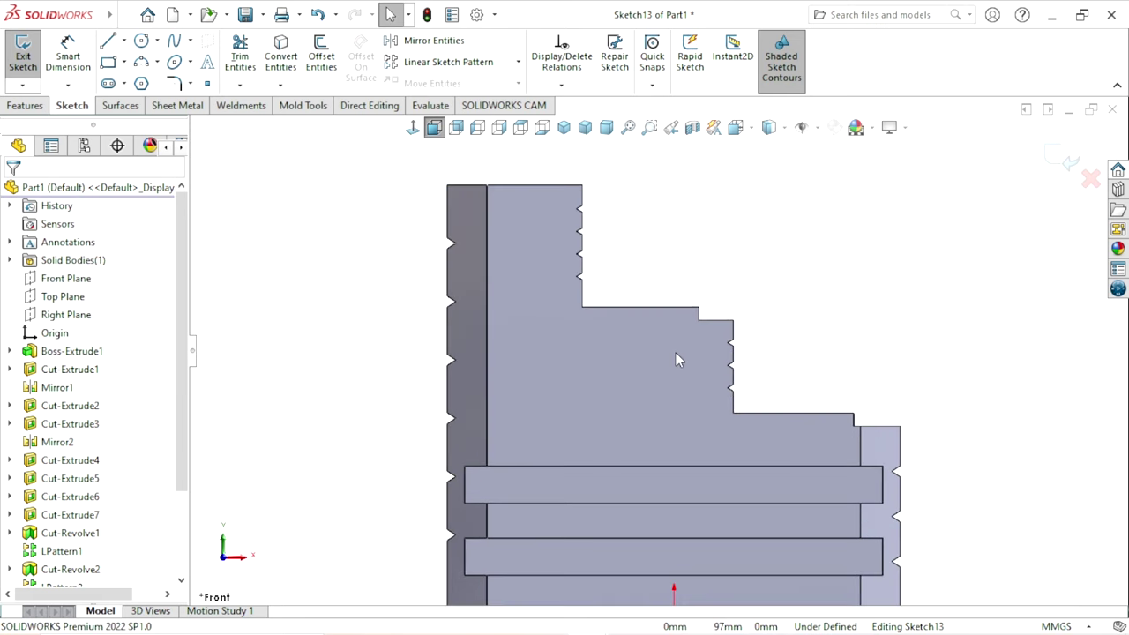
{"action": "scroll", "coordinate": [675, 353], "scroll_direction": "down", "scroll_amount": 2}
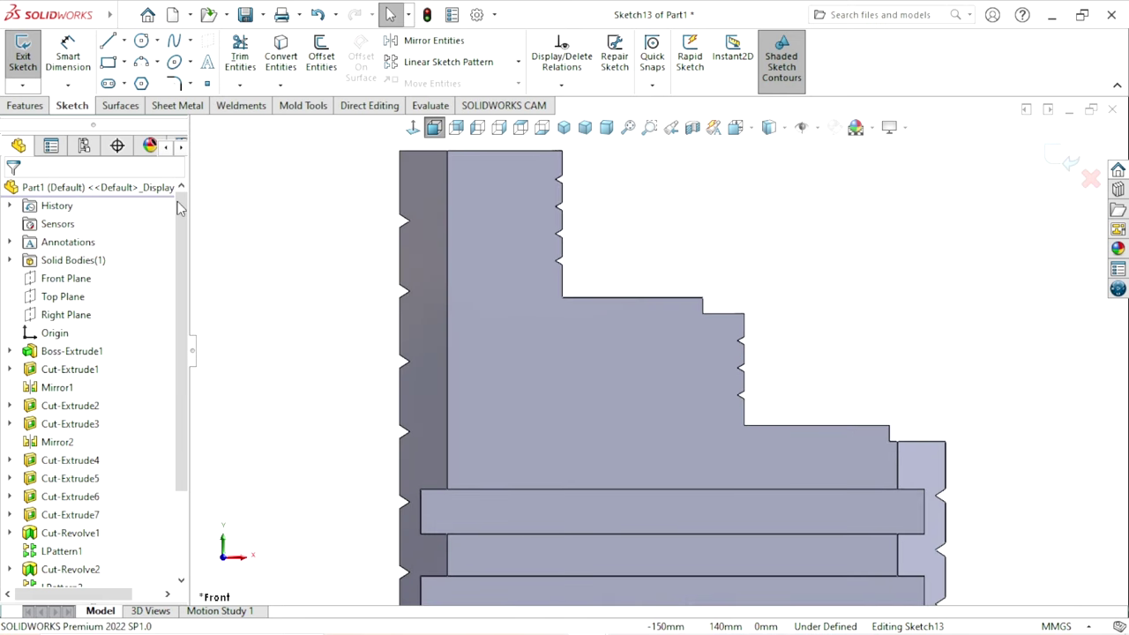
Step: Activate the Line tool, dismissing a stray menu and cancelling an unwanted line
{"action": "left_click", "coordinate": [108, 40]}
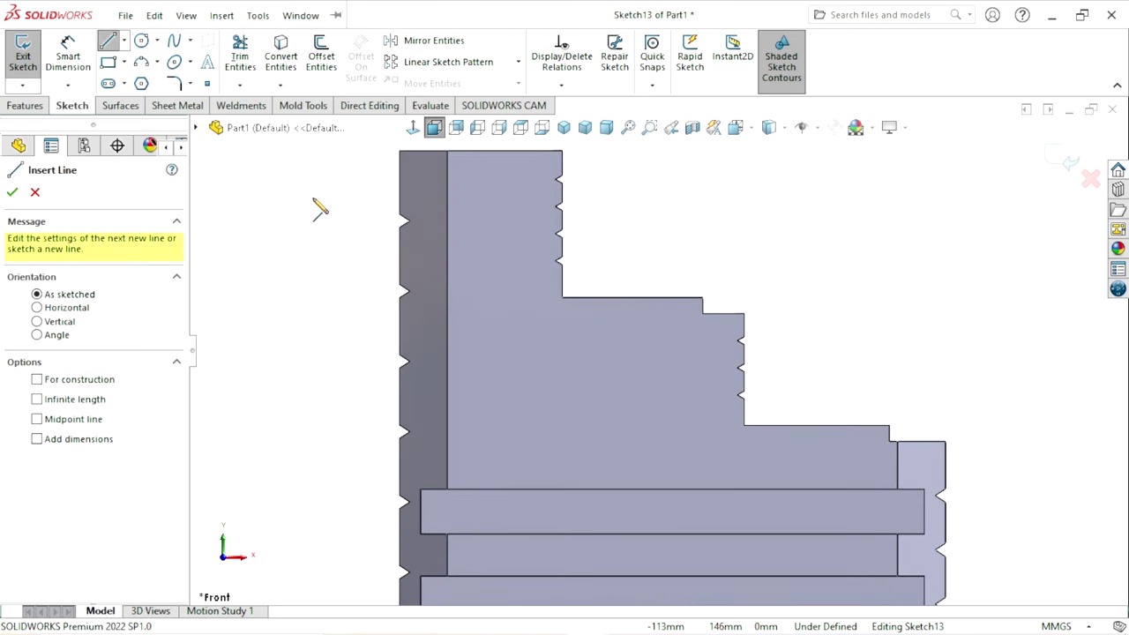
{"action": "scroll", "coordinate": [613, 316], "scroll_direction": "down", "scroll_amount": 3}
{"action": "left_click", "coordinate": [125, 15]}
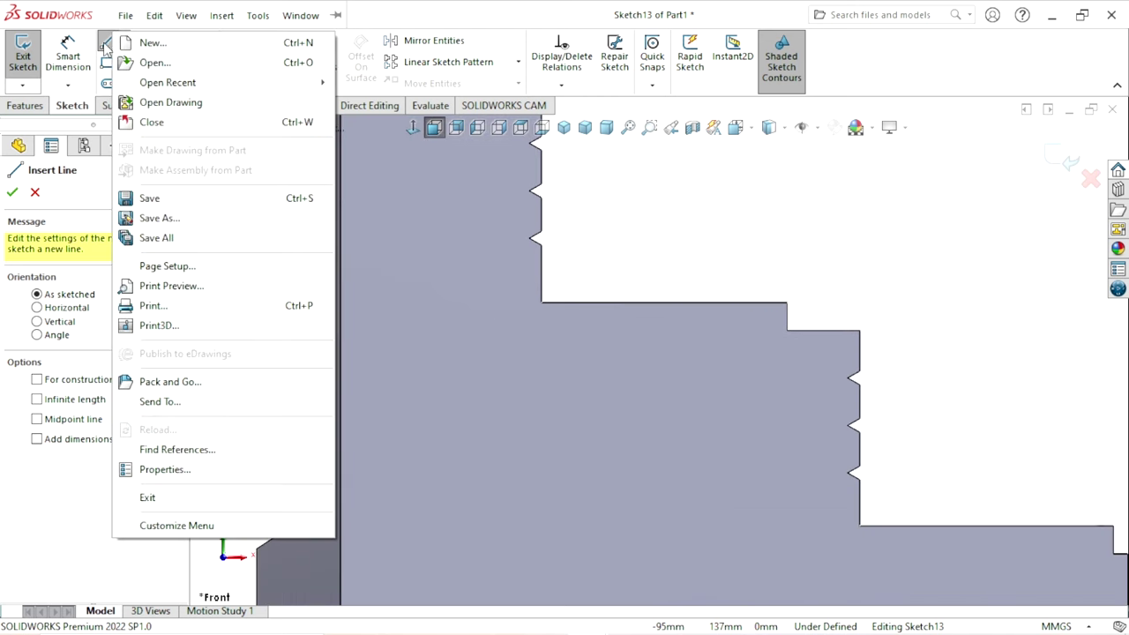
{"action": "left_click", "coordinate": [780, 234]}
{"action": "left_click", "coordinate": [781, 234]}
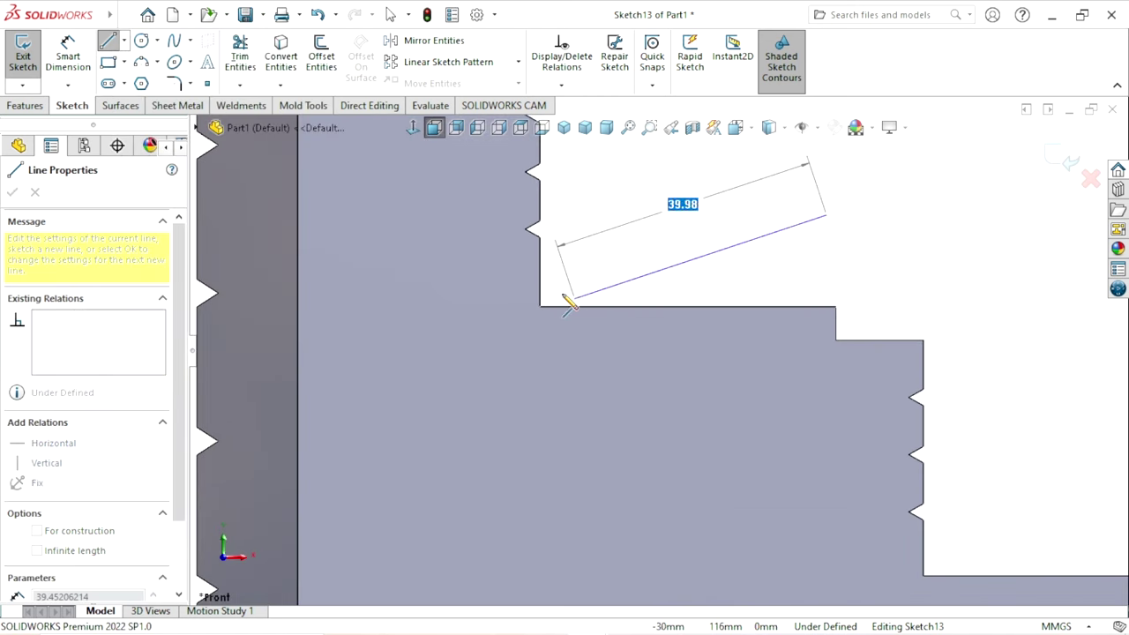
{"action": "scroll", "coordinate": [569, 296], "scroll_direction": "down", "scroll_amount": 1}
{"action": "key", "text": "Escape"}
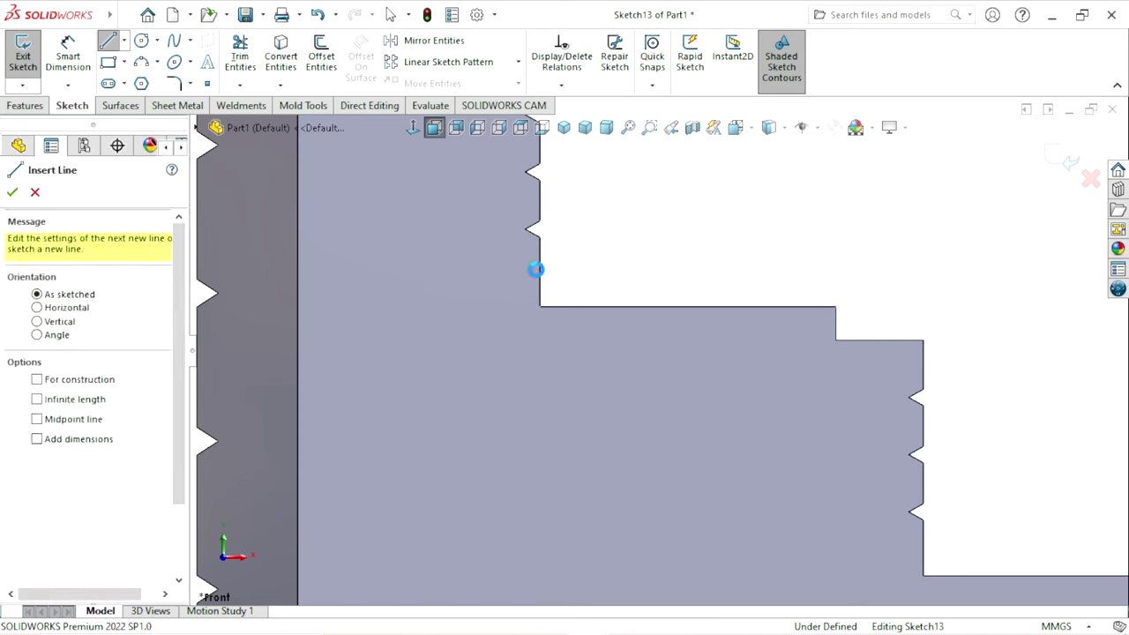
{"action": "key", "text": "Escape"}
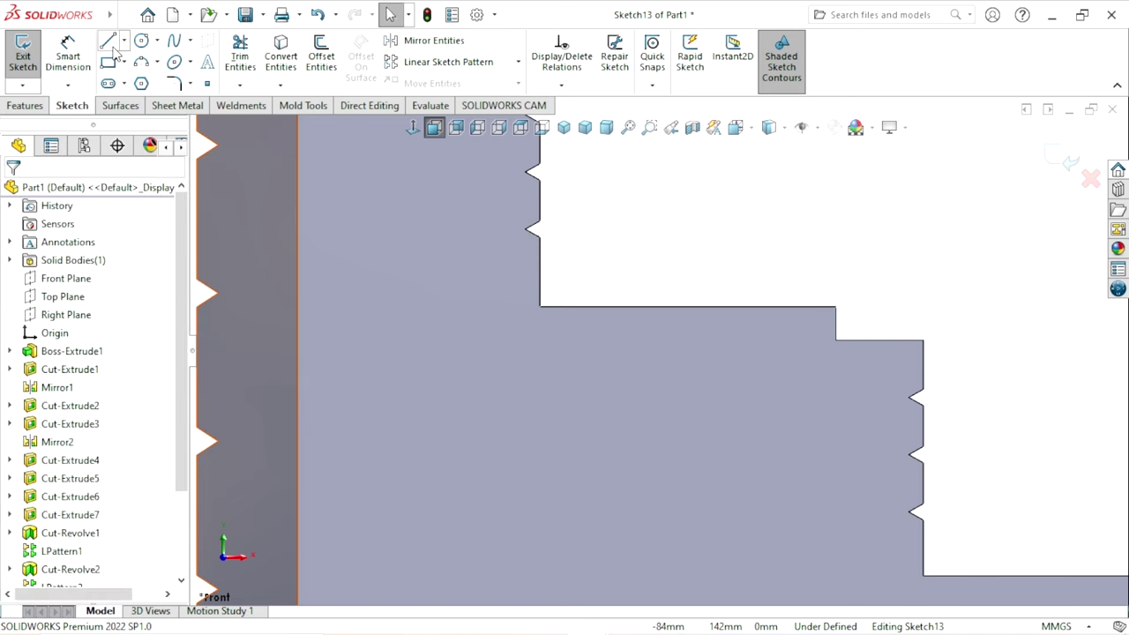
Step: Draw the open slanted, vertical and horizontal line profile at the step's inner corner
{"action": "left_click", "coordinate": [109, 42]}
{"action": "left_click", "coordinate": [540, 272]}
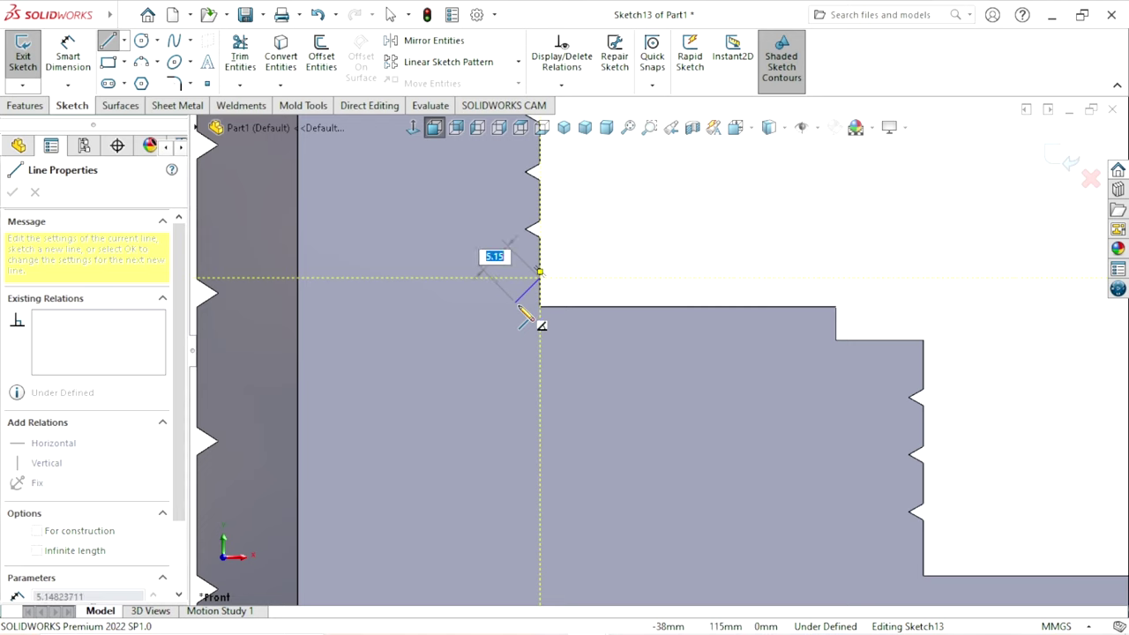
{"action": "left_click", "coordinate": [517, 304]}
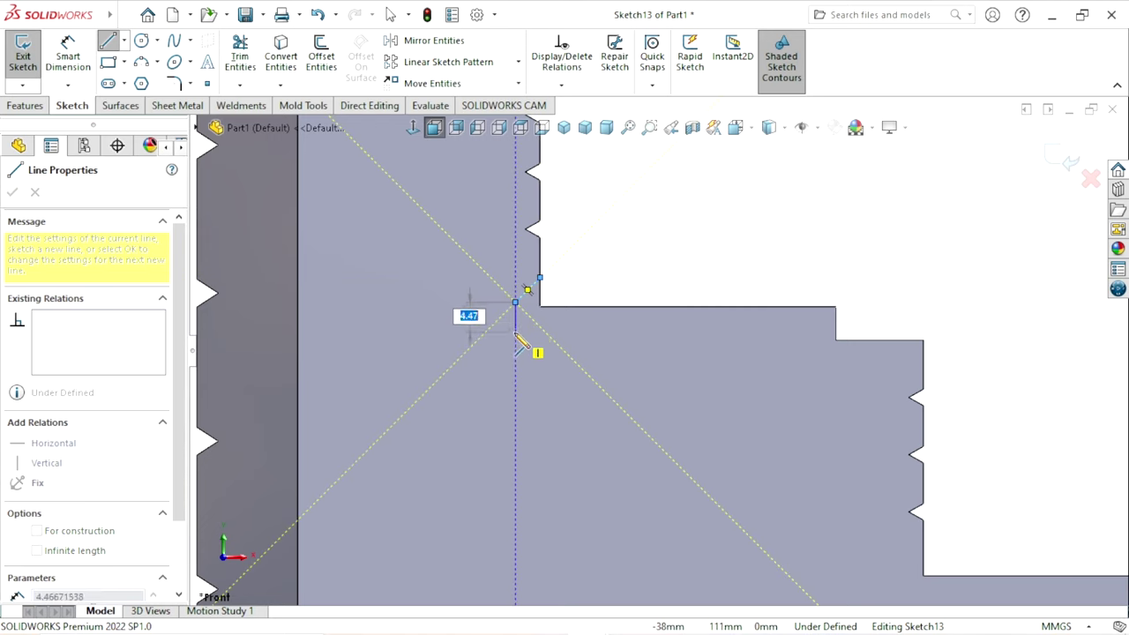
{"action": "left_click", "coordinate": [516, 332]}
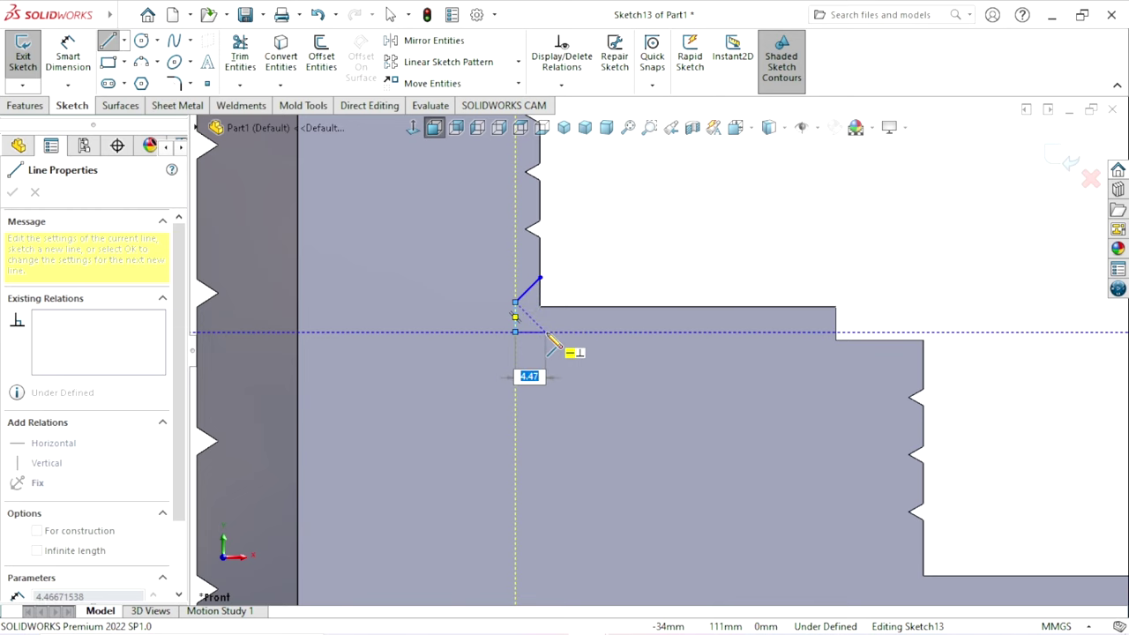
{"action": "left_click", "coordinate": [546, 332]}
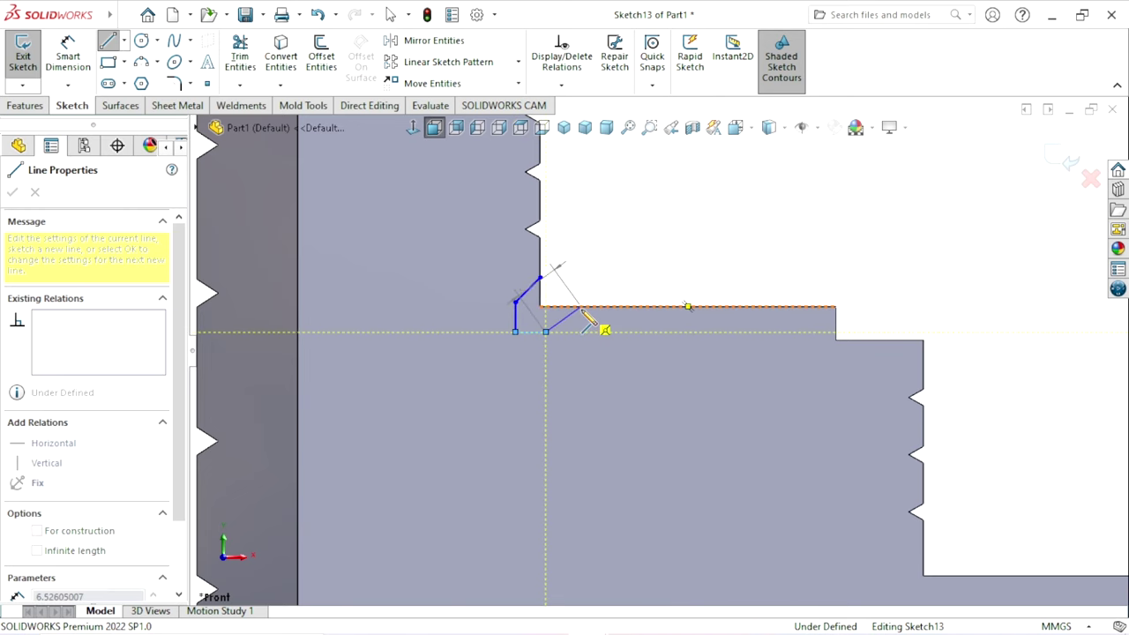
{"action": "right_click", "coordinate": [624, 249]}
{"action": "left_click", "coordinate": [650, 253]}
{"action": "scroll", "coordinate": [565, 346], "scroll_direction": "down", "scroll_amount": 2}
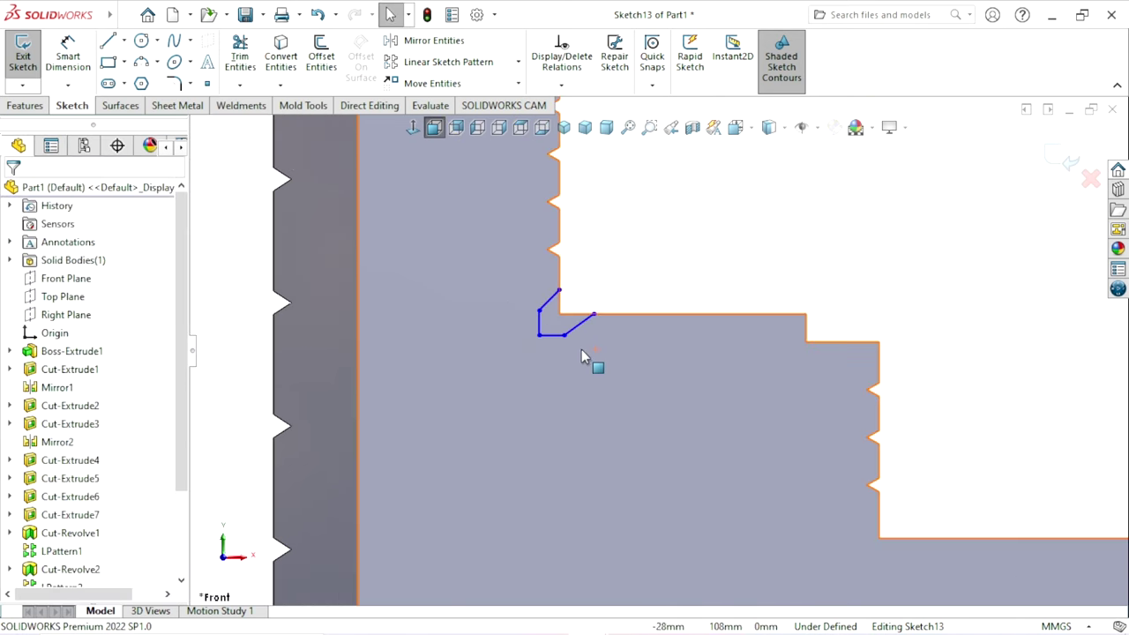
Step: Exit the sketch, undo back into it, and begin dimensioning the profile's corner point
{"action": "left_click", "coordinate": [35, 54]}
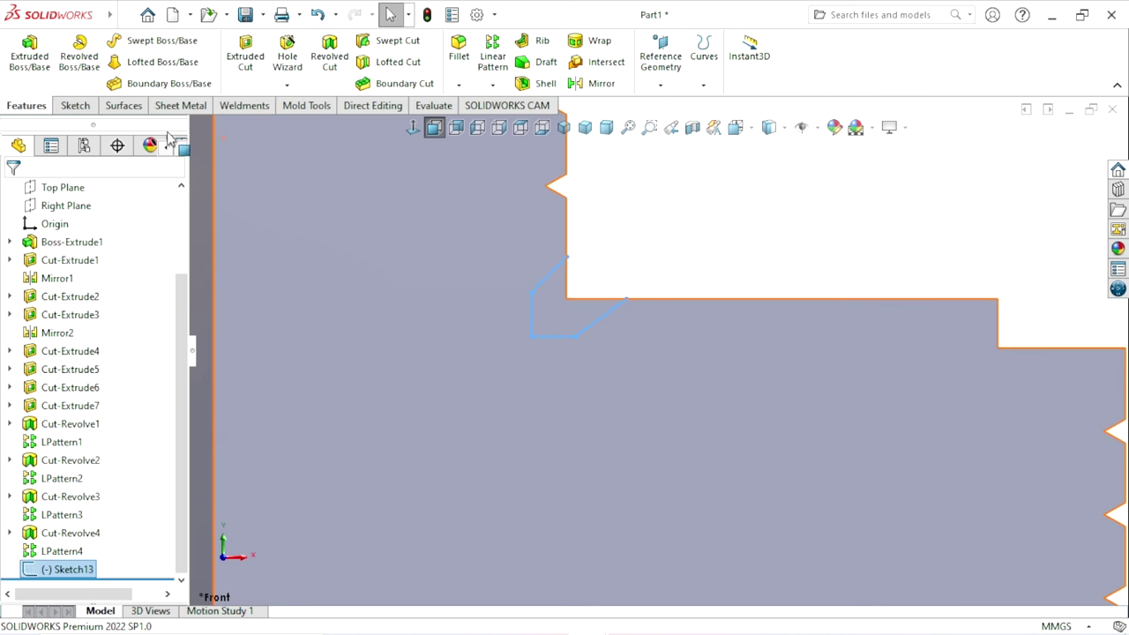
{"action": "key", "text": "f"}
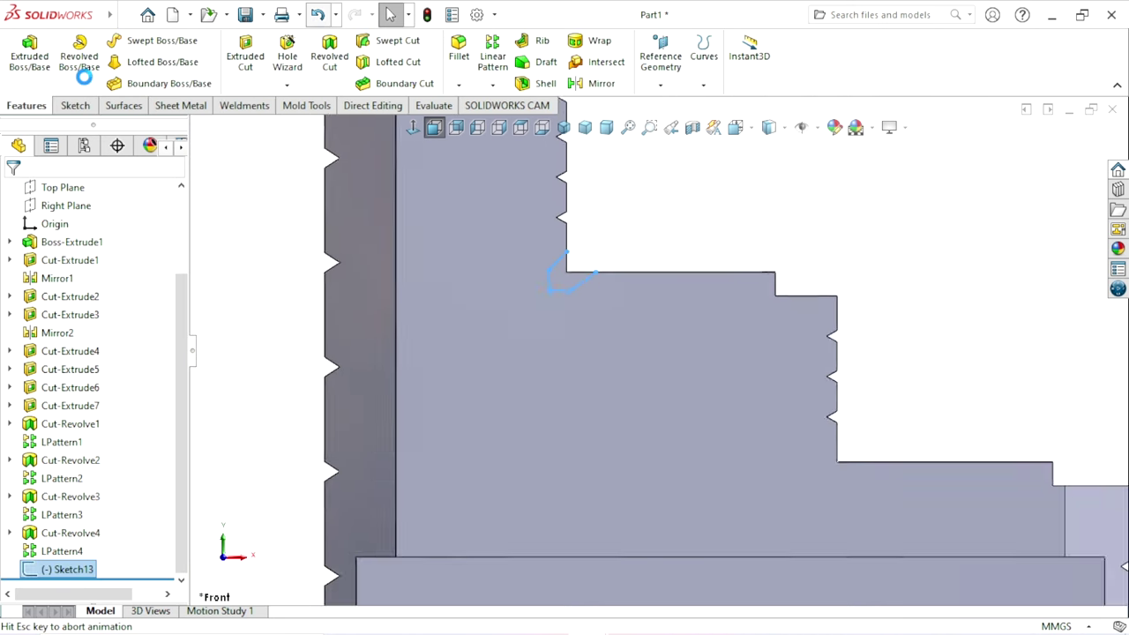
{"action": "key", "text": "ctrl+z"}
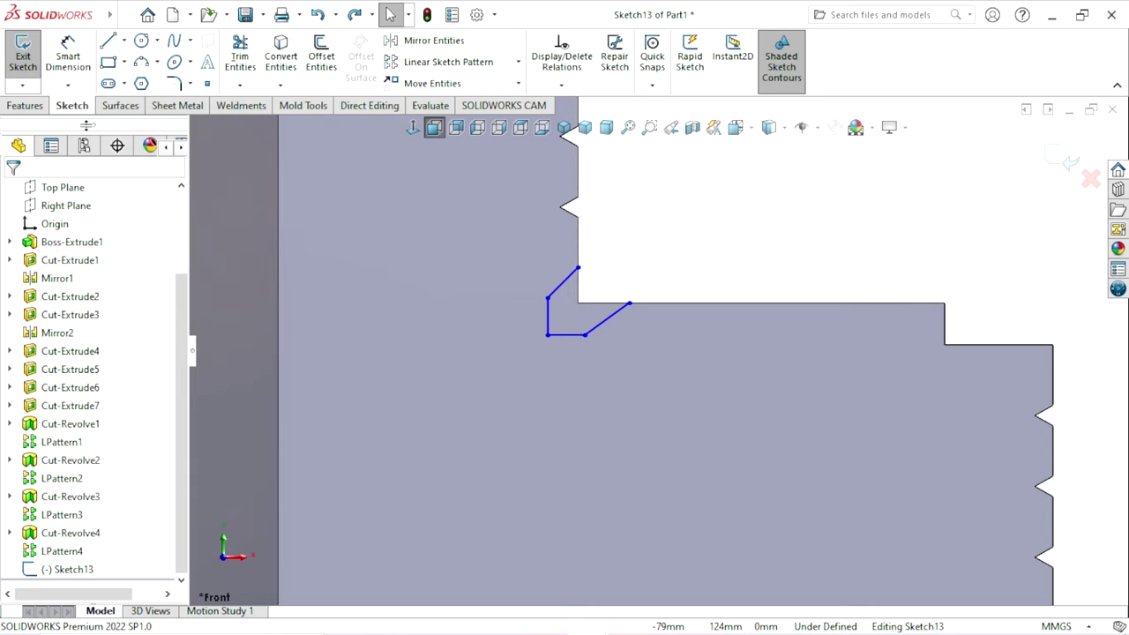
{"action": "left_click", "coordinate": [71, 62]}
{"action": "scroll", "coordinate": [600, 287], "scroll_direction": "down", "scroll_amount": 2}
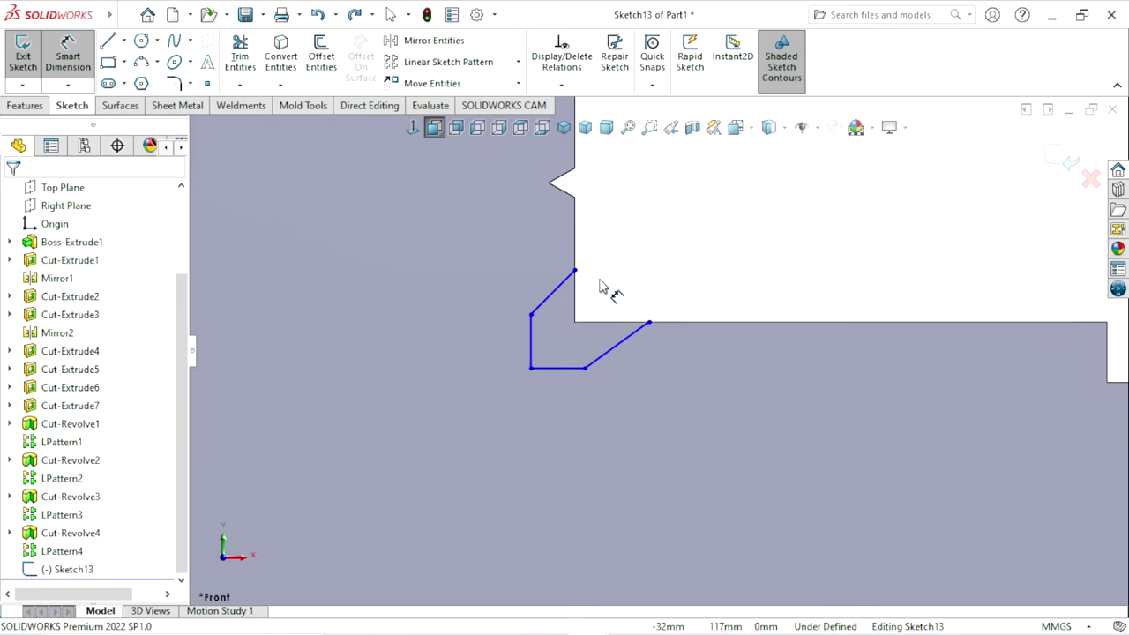
{"action": "scroll", "coordinate": [607, 293], "scroll_direction": "down", "scroll_amount": 2}
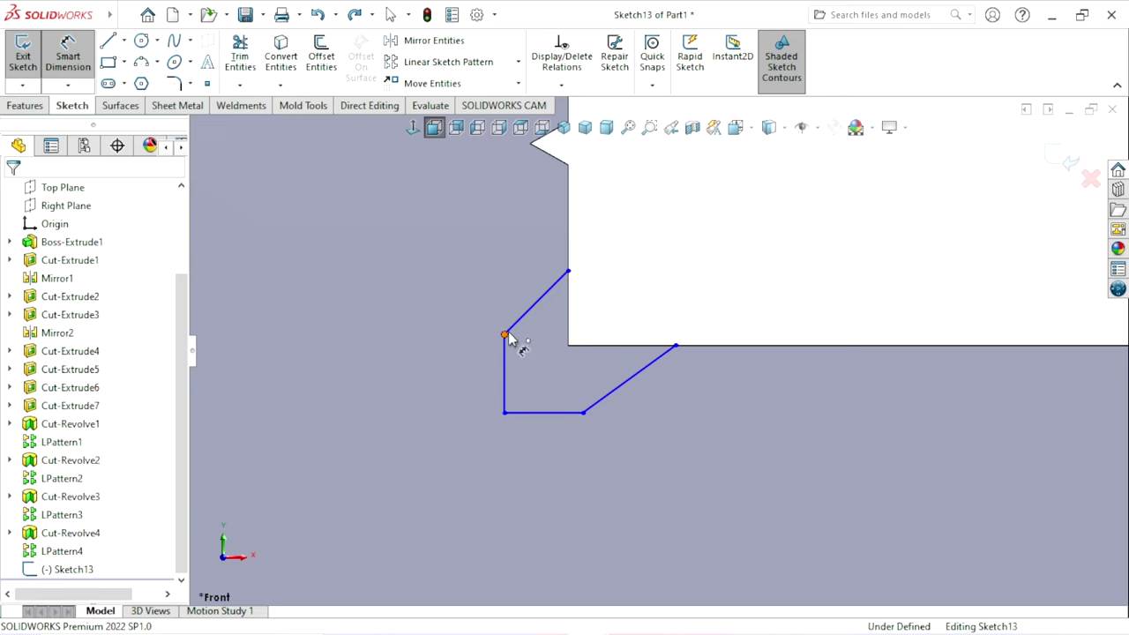
{"action": "left_click", "coordinate": [507, 335]}
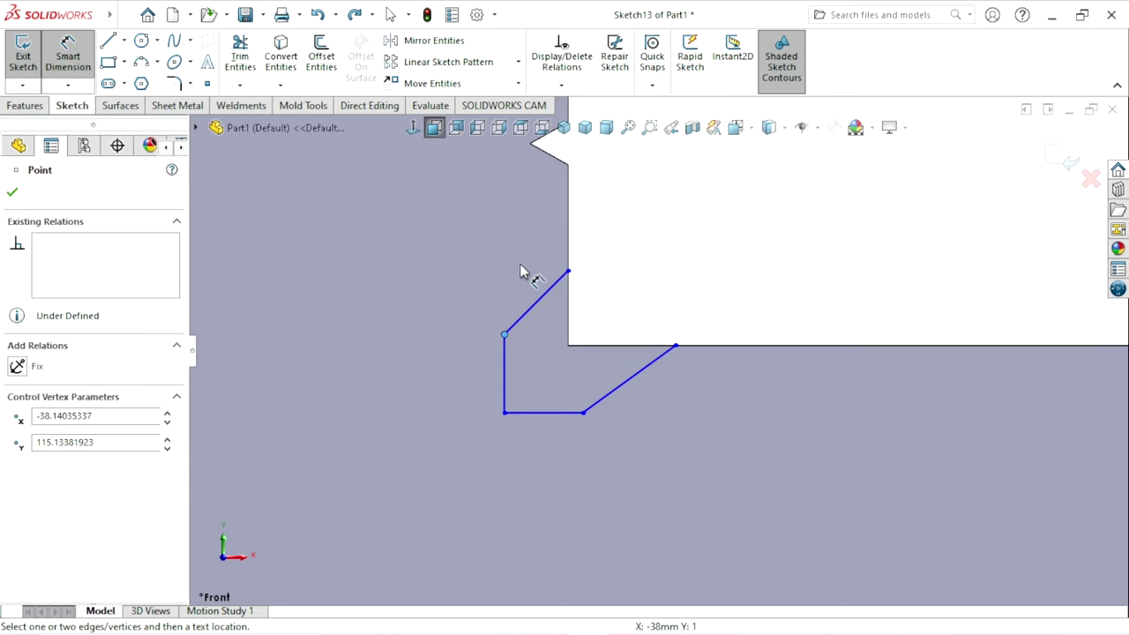
Step: Dimension the corner point 6 mm from the vertical step edge
{"action": "left_click", "coordinate": [570, 245]}
{"action": "left_click", "coordinate": [416, 239]}
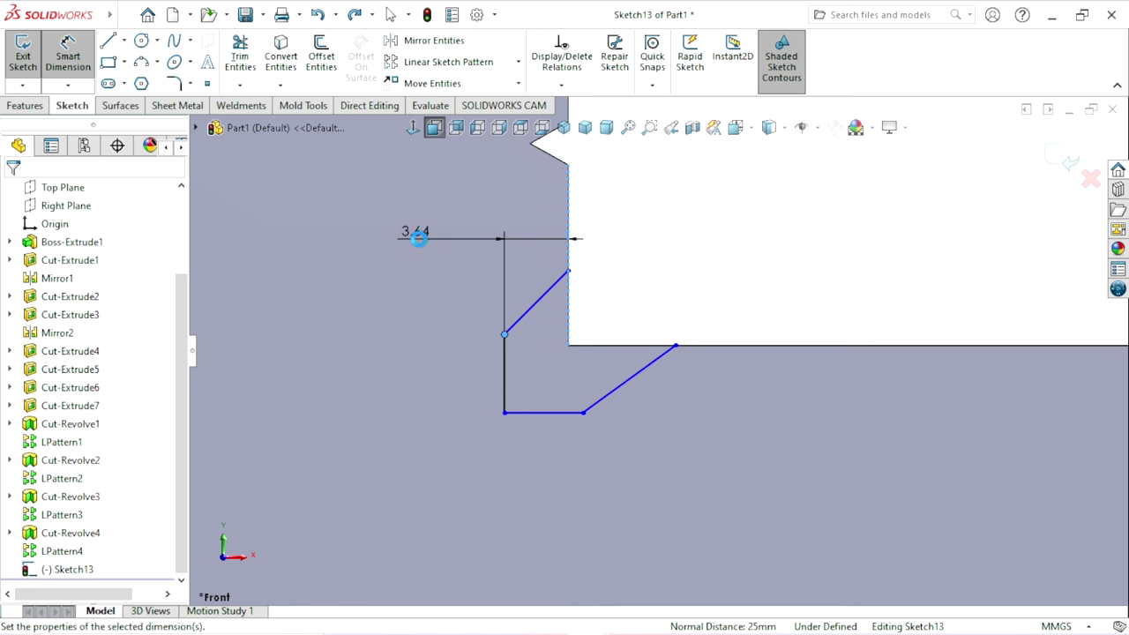
{"action": "type", "text": "6"}
{"action": "key", "text": "Return"}
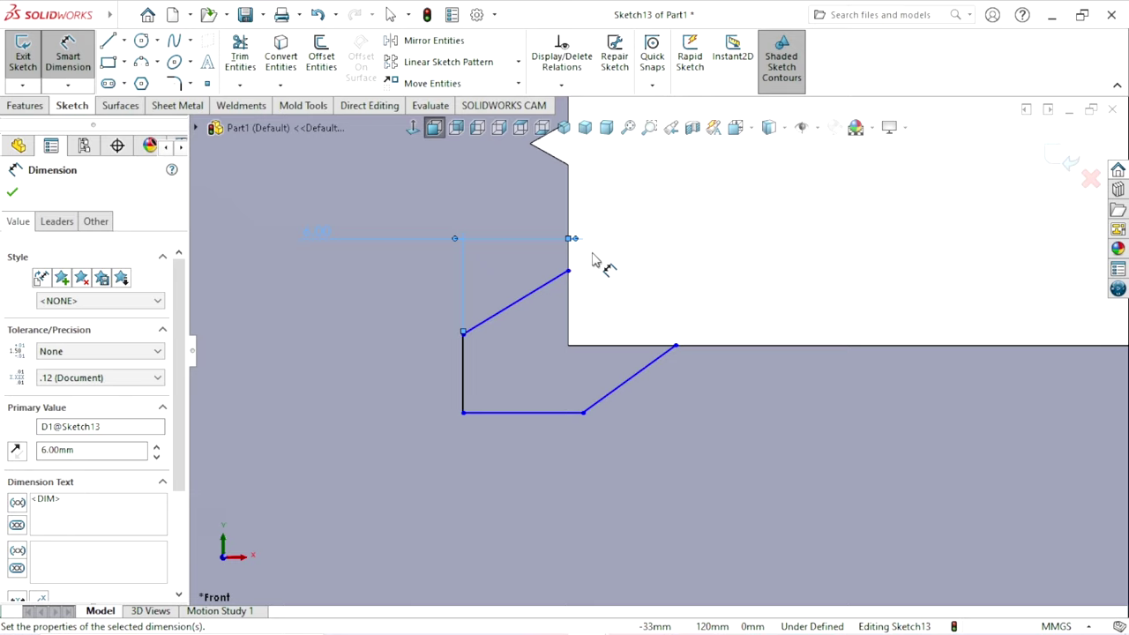
{"action": "scroll", "coordinate": [594, 259], "scroll_direction": "up", "scroll_amount": 1}
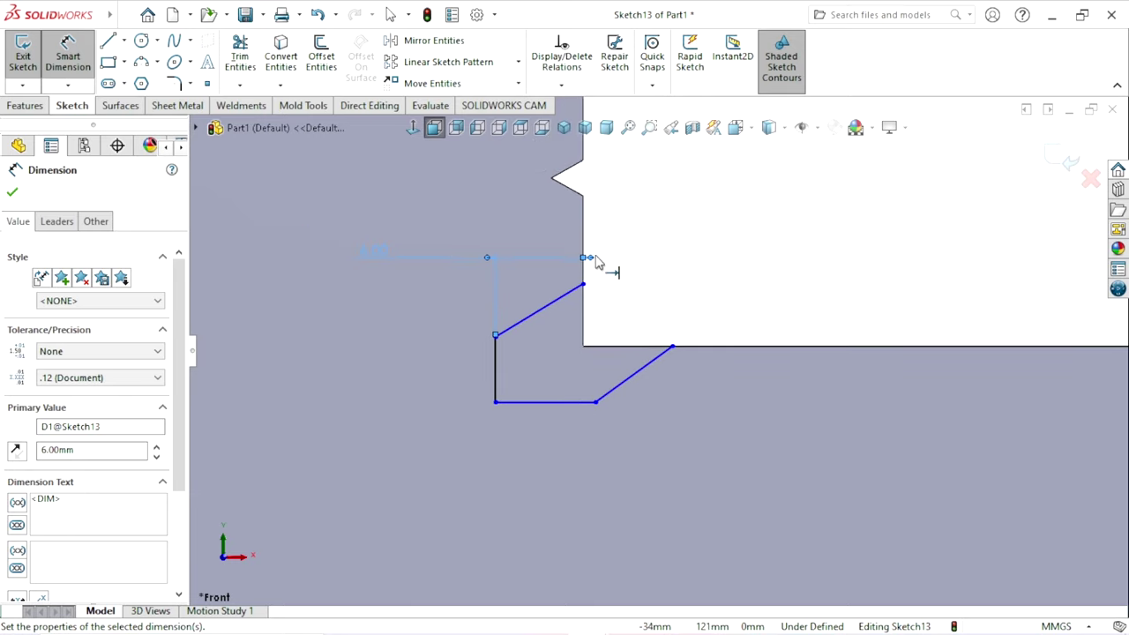
{"action": "scroll", "coordinate": [578, 231], "scroll_direction": "down", "scroll_amount": 1}
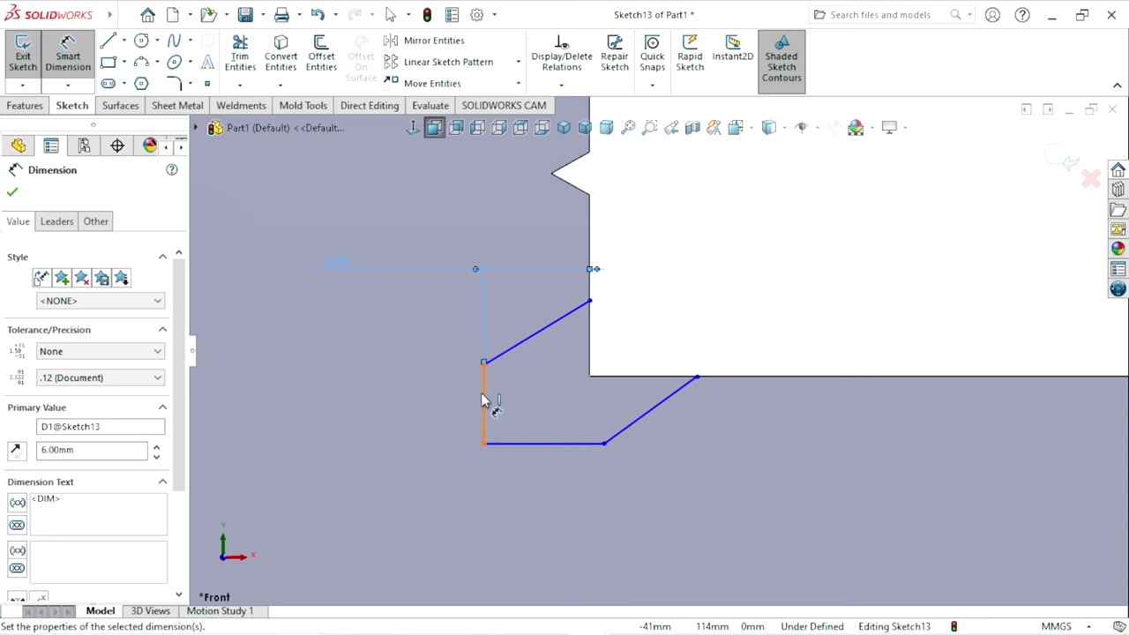
Step: Set a 55° angle between the vertical and slanted profile lines
{"action": "left_click", "coordinate": [484, 402]}
{"action": "left_click", "coordinate": [522, 340]}
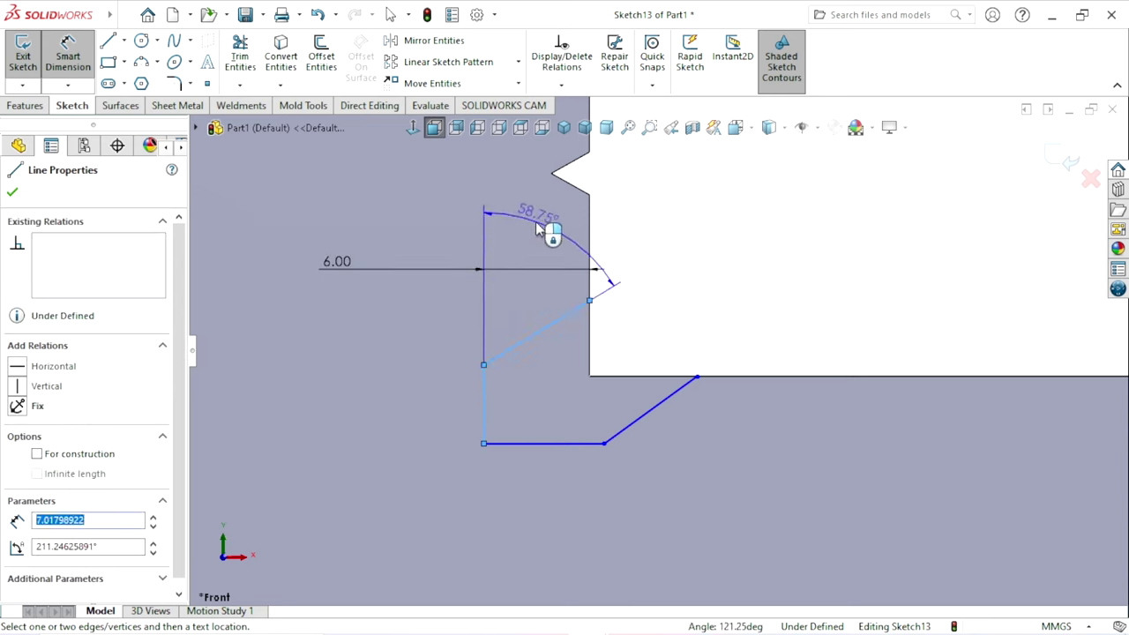
{"action": "left_click", "coordinate": [540, 230]}
{"action": "type", "text": "55"}
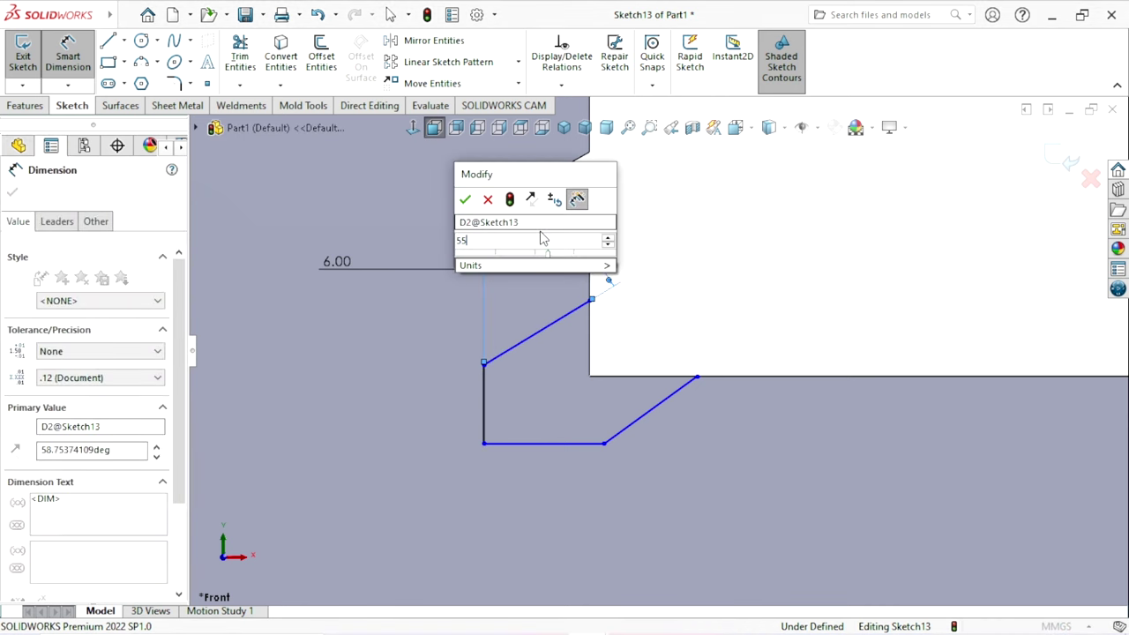
{"action": "key", "text": "Return"}
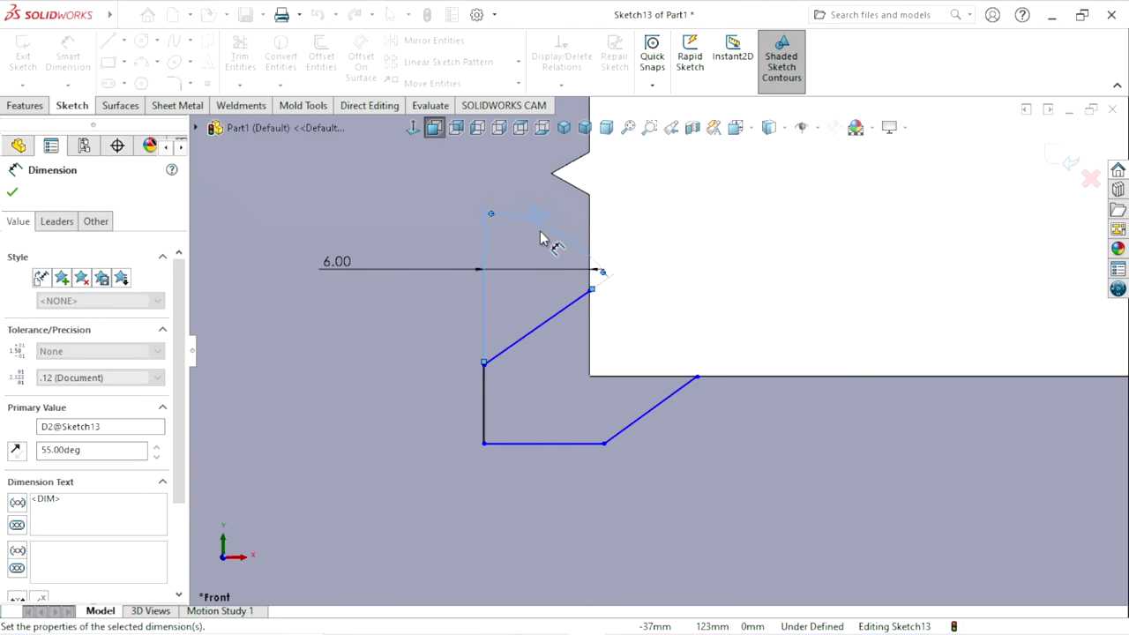
{"action": "left_click", "coordinate": [12, 195]}
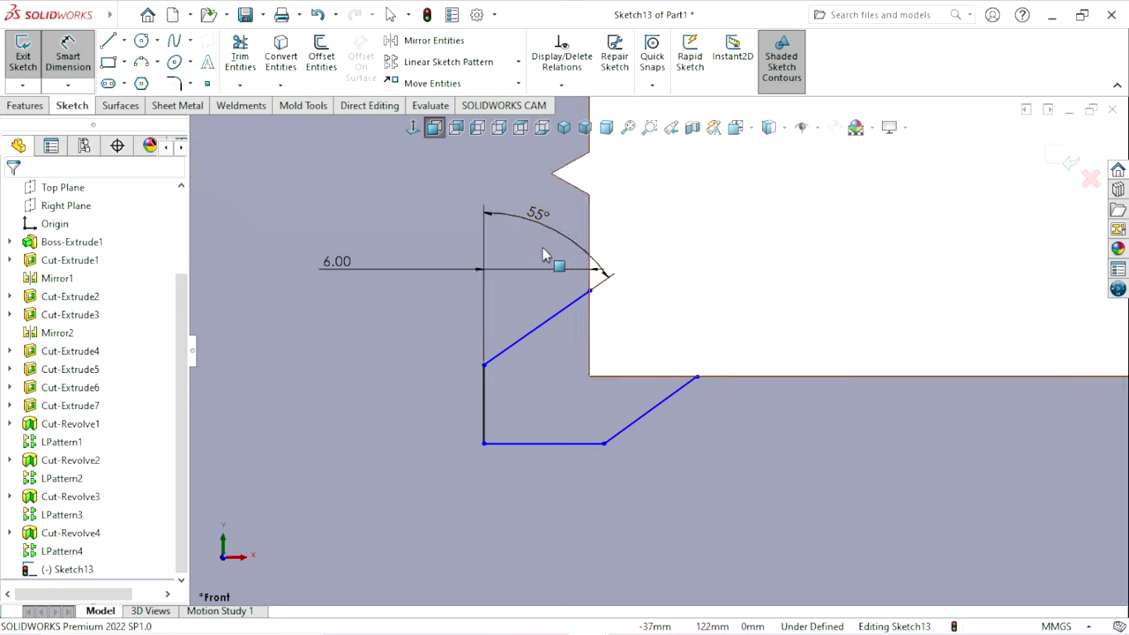
{"action": "key", "text": "Escape"}
{"action": "scroll", "coordinate": [599, 406], "scroll_direction": "up", "scroll_amount": 3}
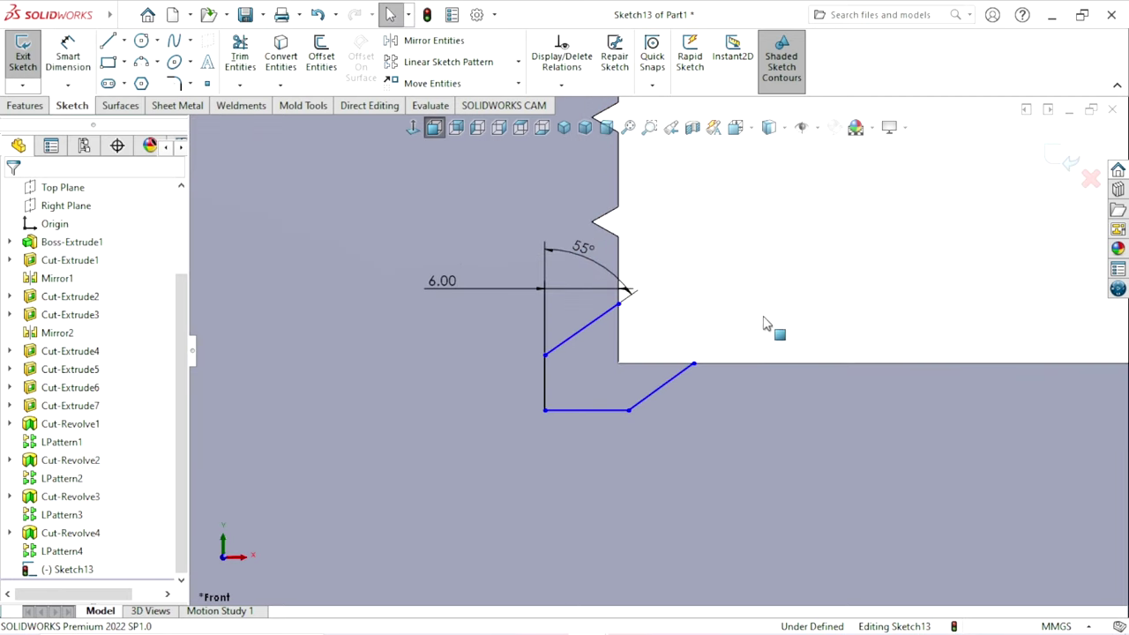
{"action": "scroll", "coordinate": [628, 379], "scroll_direction": "up", "scroll_amount": 1}
{"action": "scroll", "coordinate": [635, 388], "scroll_direction": "down", "scroll_amount": 1}
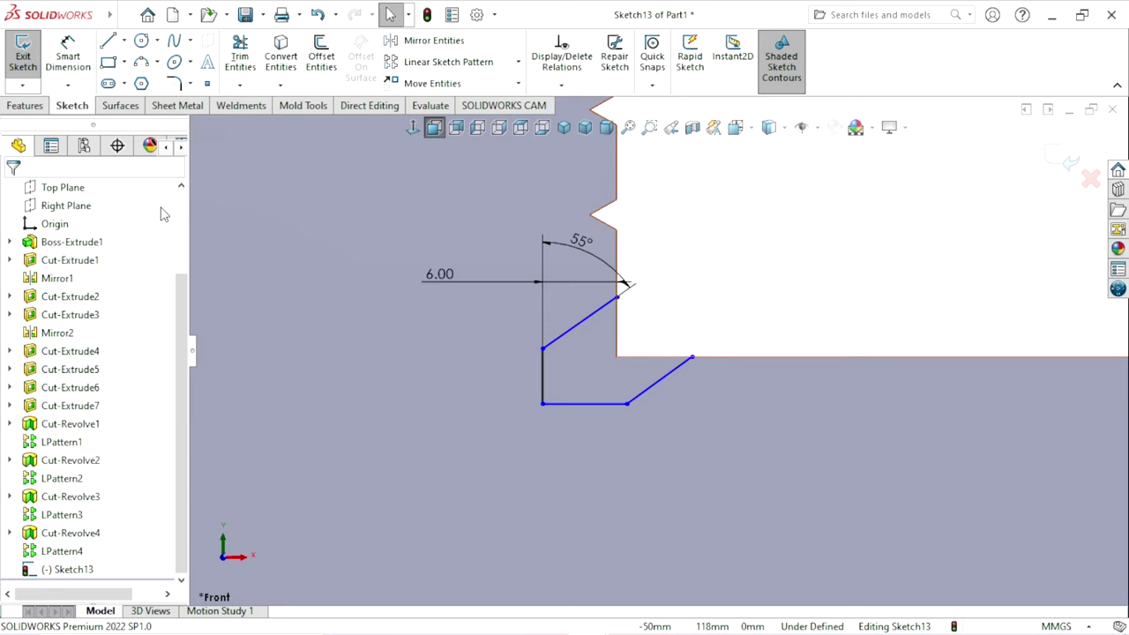
Step: Add a 4 mm vertical height dimension on the lower slanted line
{"action": "key", "text": "d"}
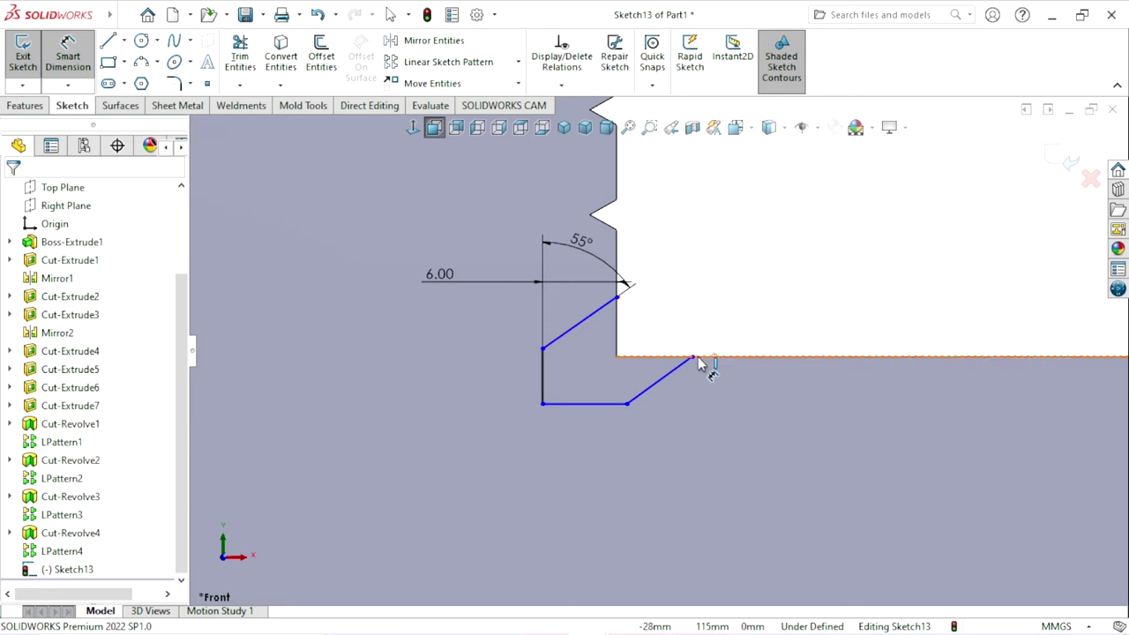
{"action": "left_click", "coordinate": [693, 361]}
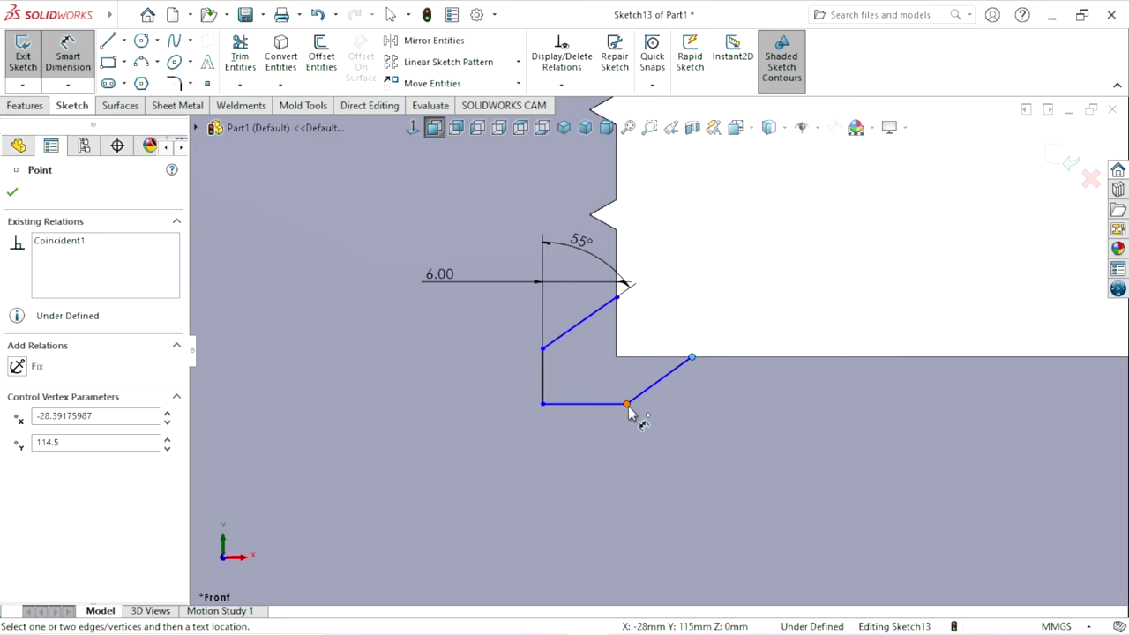
{"action": "left_click", "coordinate": [628, 408]}
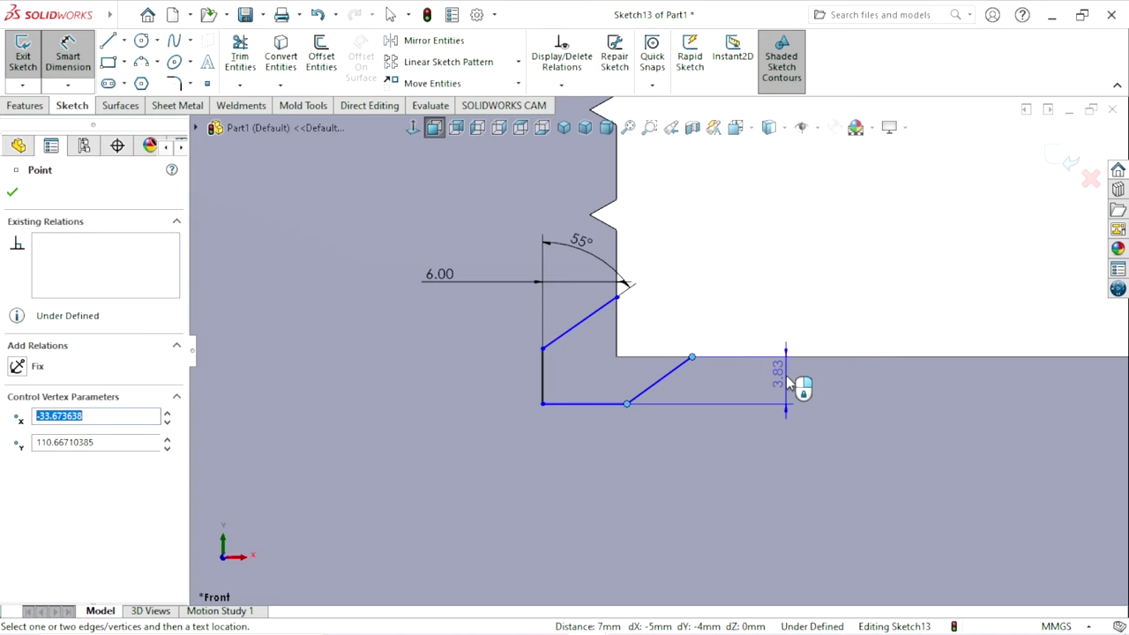
{"action": "left_click", "coordinate": [787, 381]}
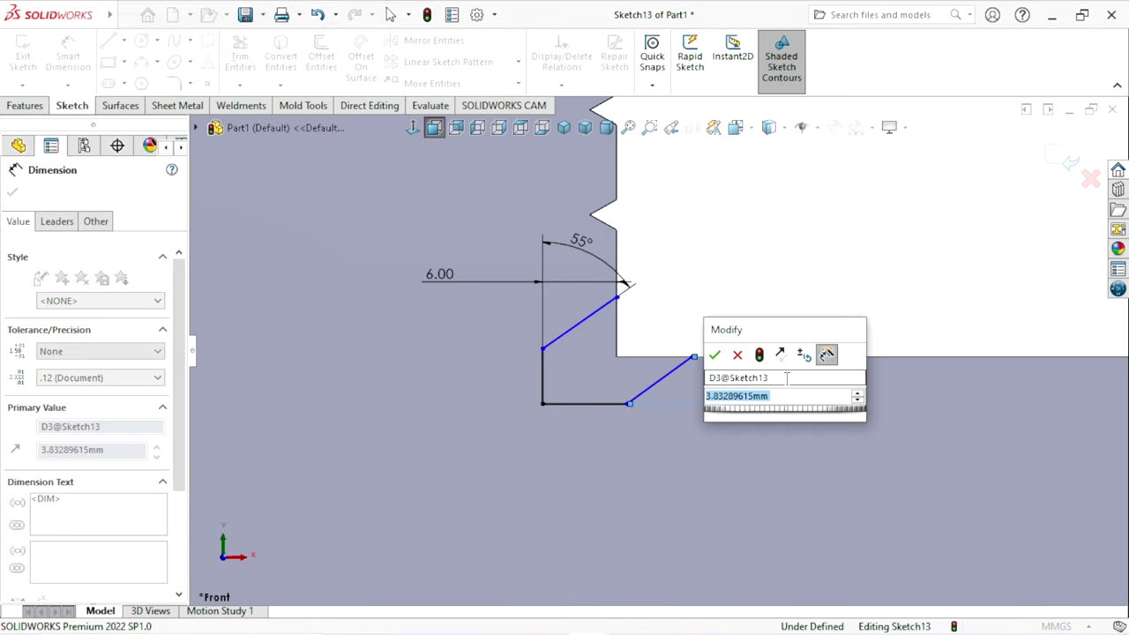
{"action": "type", "text": "4"}
{"action": "key", "text": "Return"}
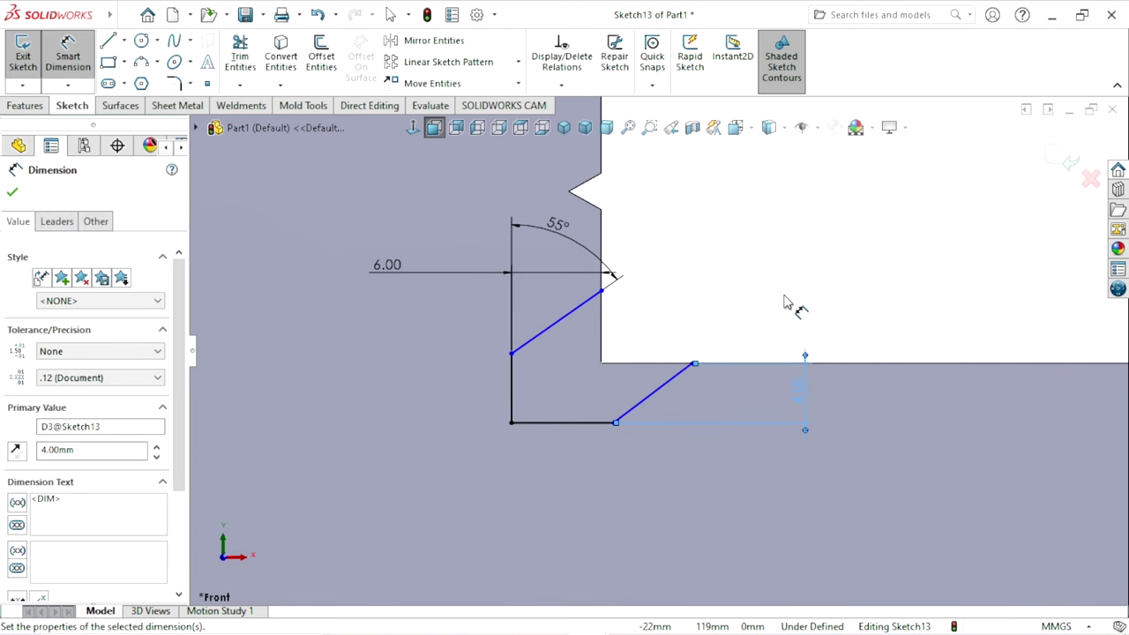
{"action": "key", "text": "Escape"}
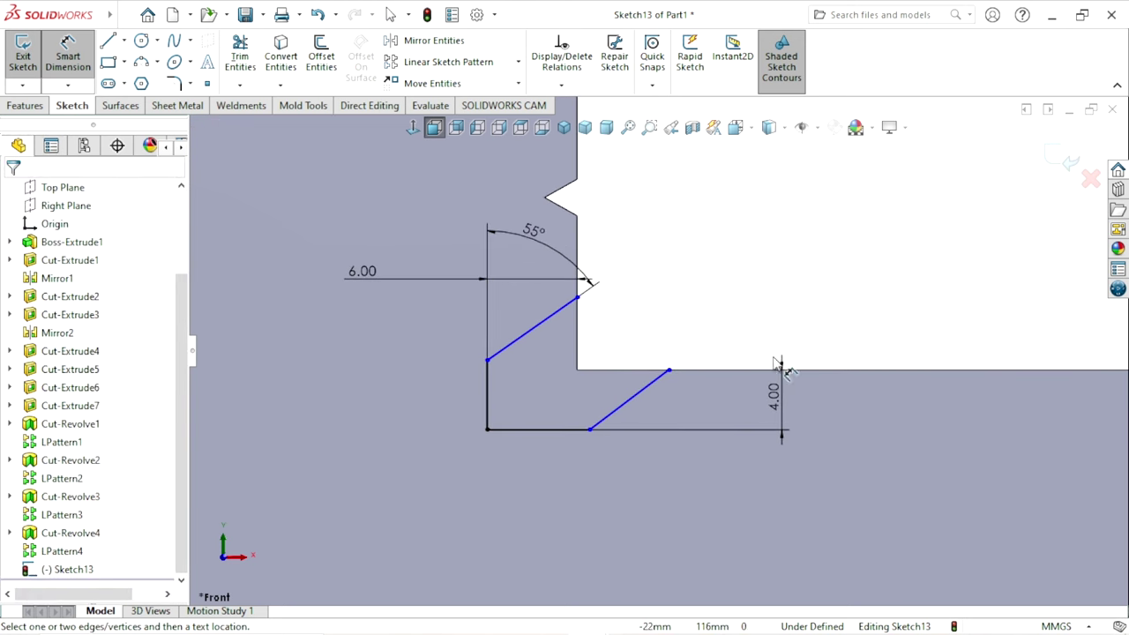
Step: Add a 5 mm horizontal gap between the upper and lower slanted lines
{"action": "left_click", "coordinate": [578, 298]}
{"action": "left_click", "coordinate": [670, 371]}
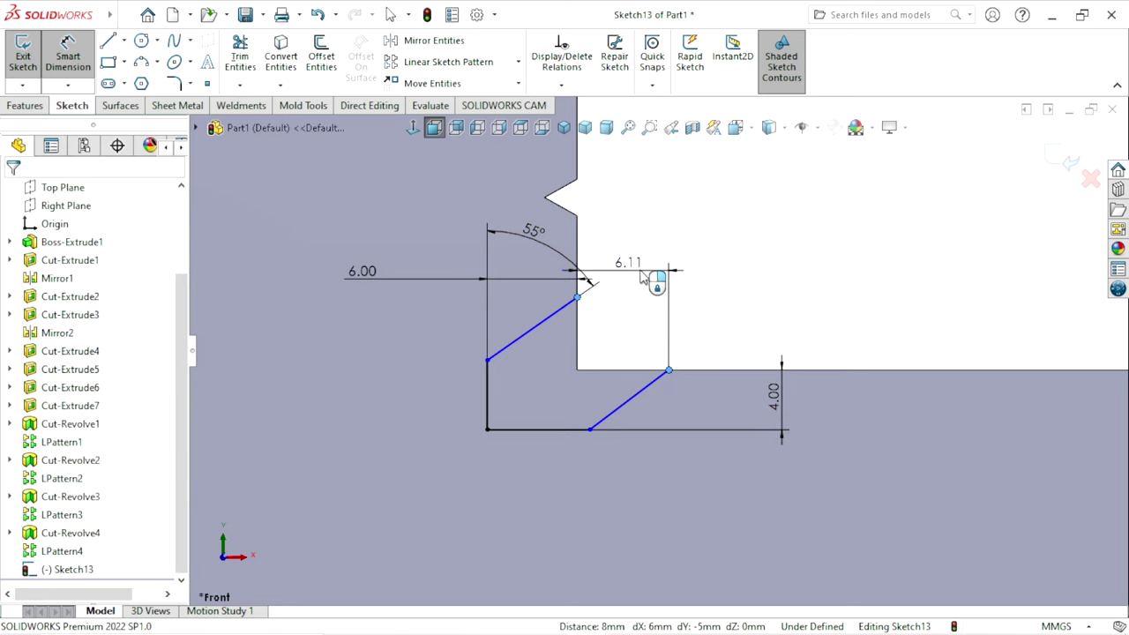
{"action": "left_click", "coordinate": [644, 278]}
{"action": "type", "text": "5"}
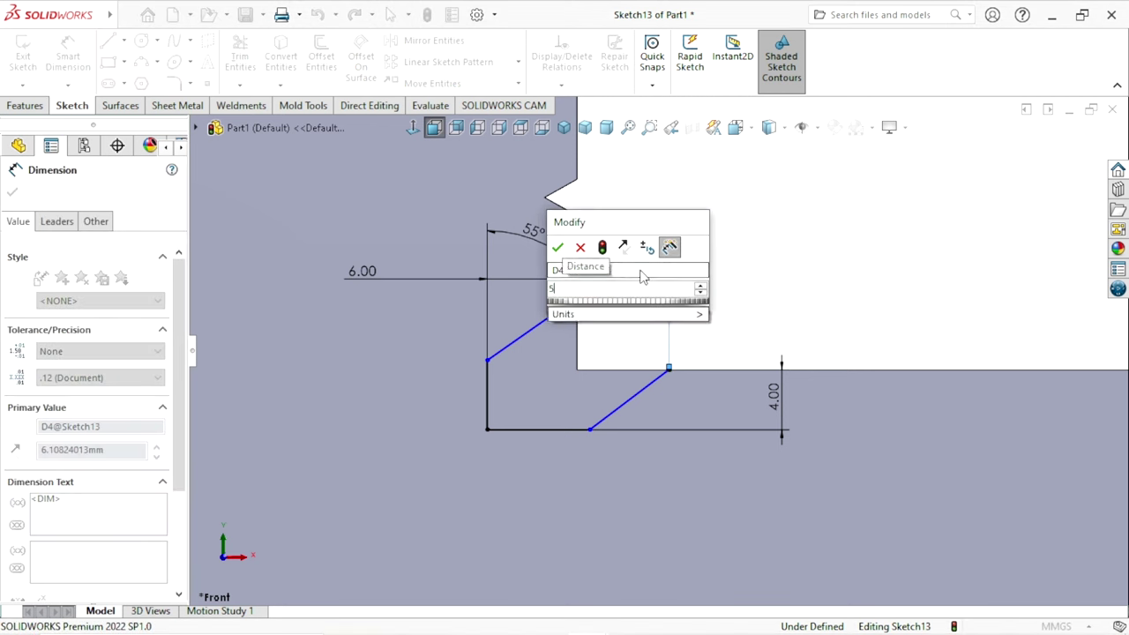
{"action": "key", "text": "Return"}
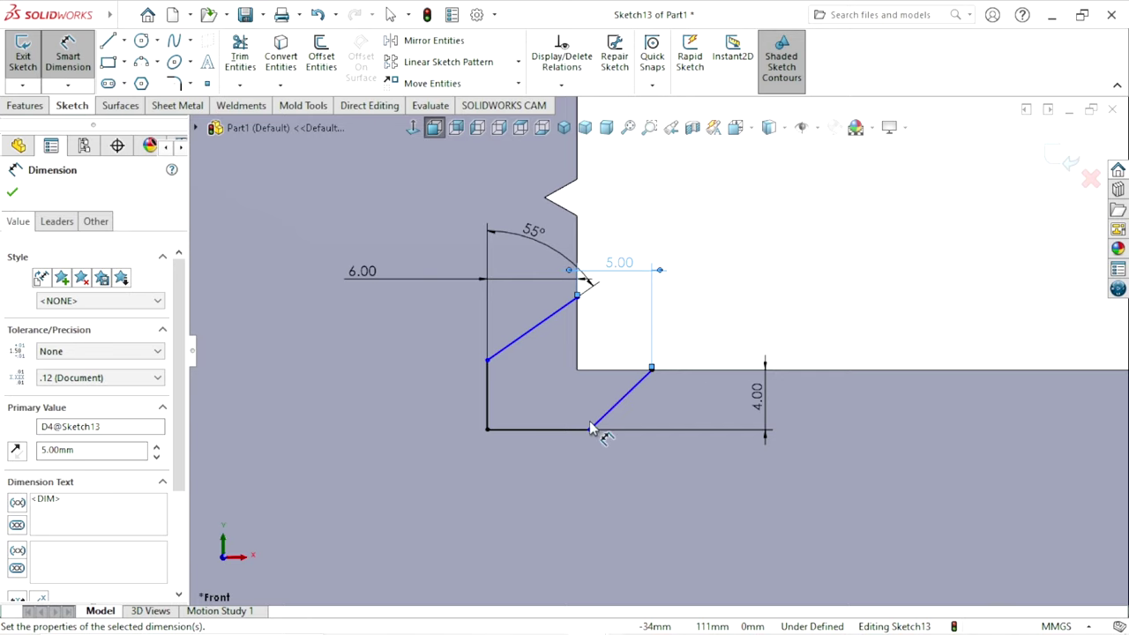
{"action": "left_click", "coordinate": [849, 290]}
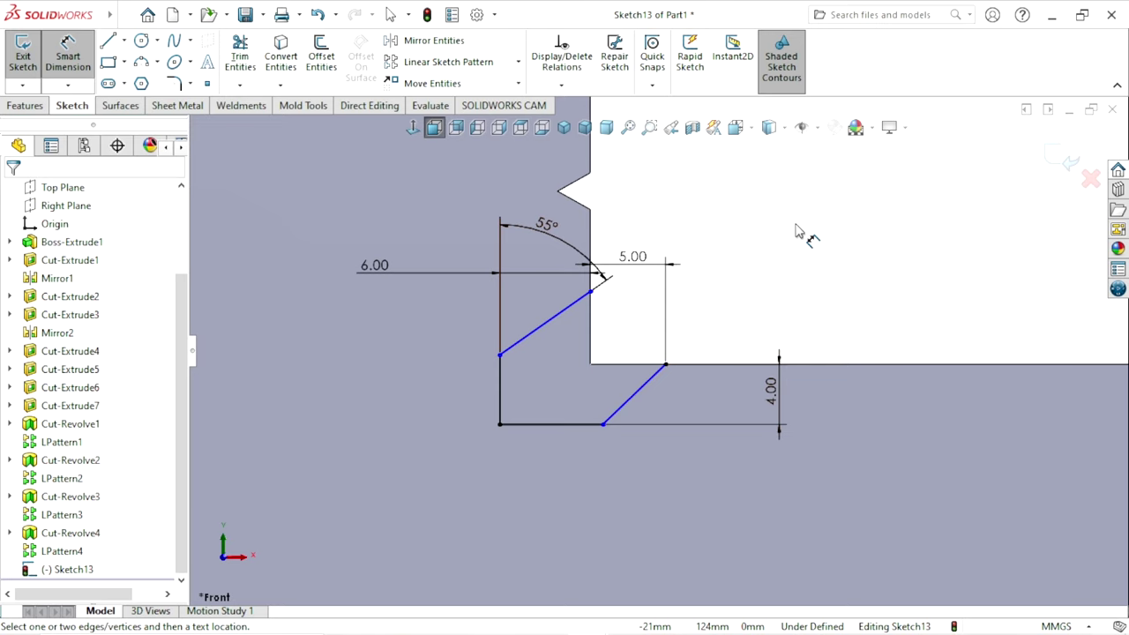
Step: Constrain the upper and lower slanted lines of Sketch13 to be parallel
{"action": "key", "text": "Escape"}
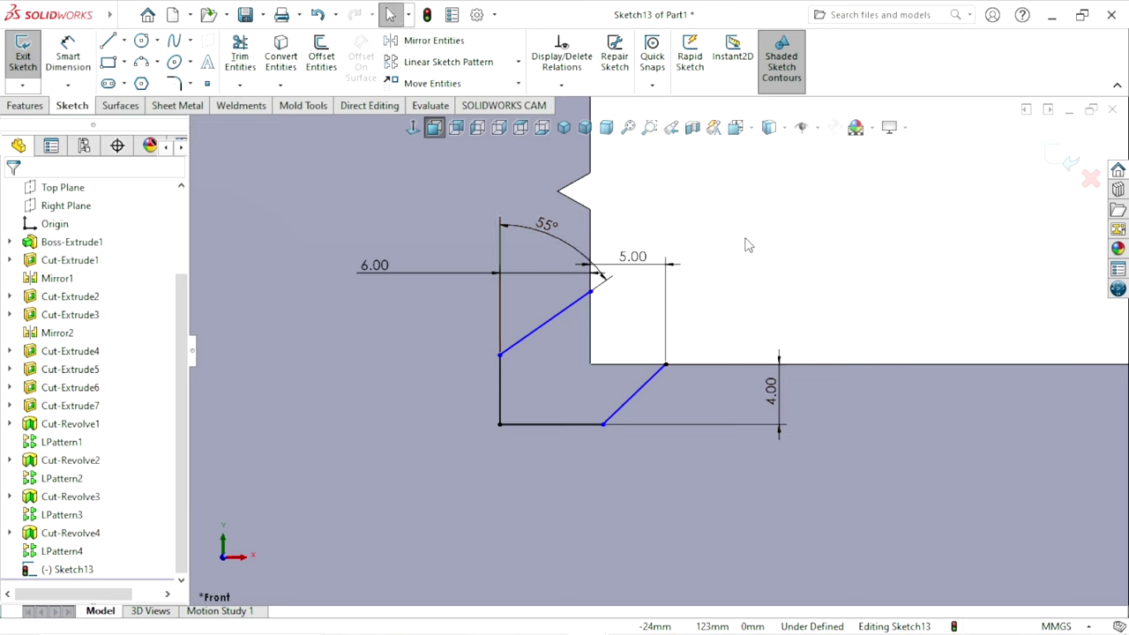
{"action": "left_click", "coordinate": [555, 315]}
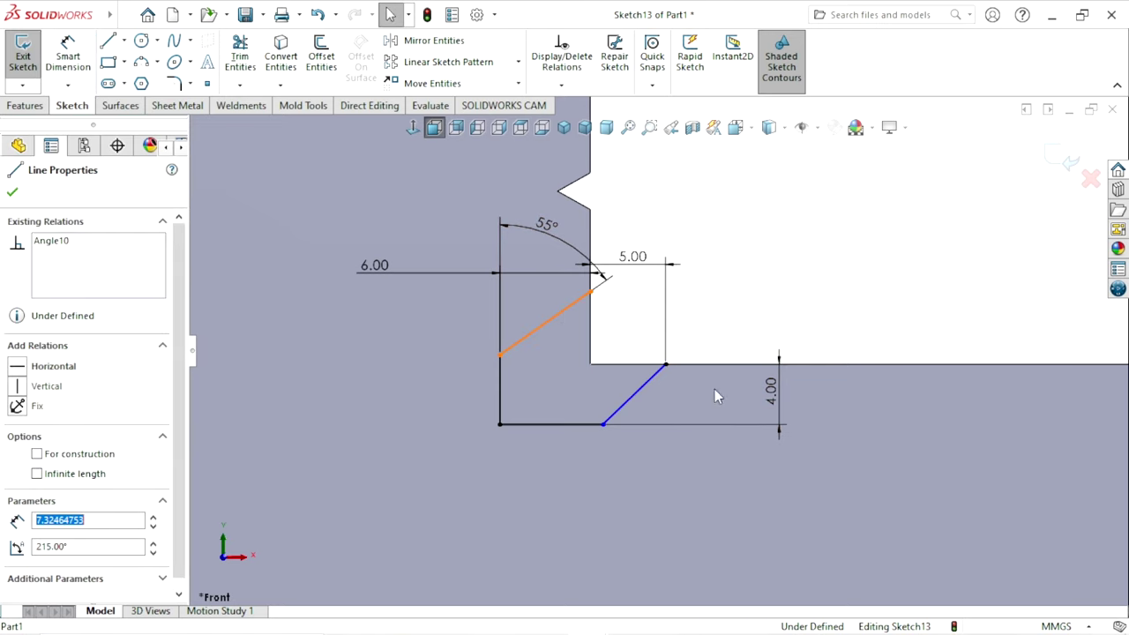
{"action": "left_click", "coordinate": [643, 385], "text": "ctrl"}
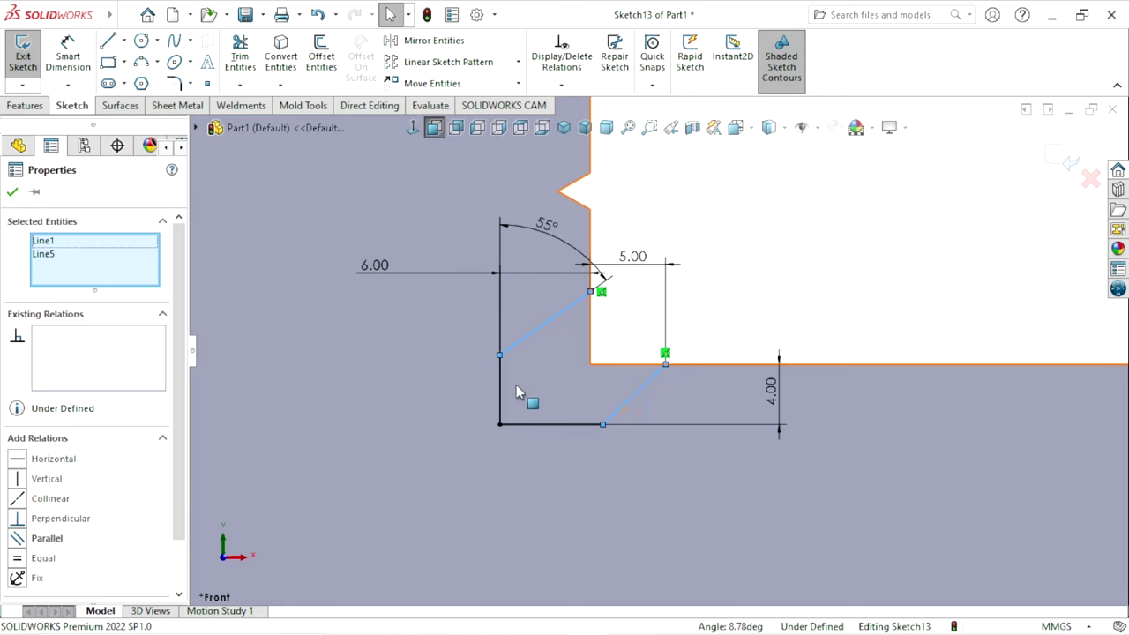
{"action": "left_click", "coordinate": [19, 542]}
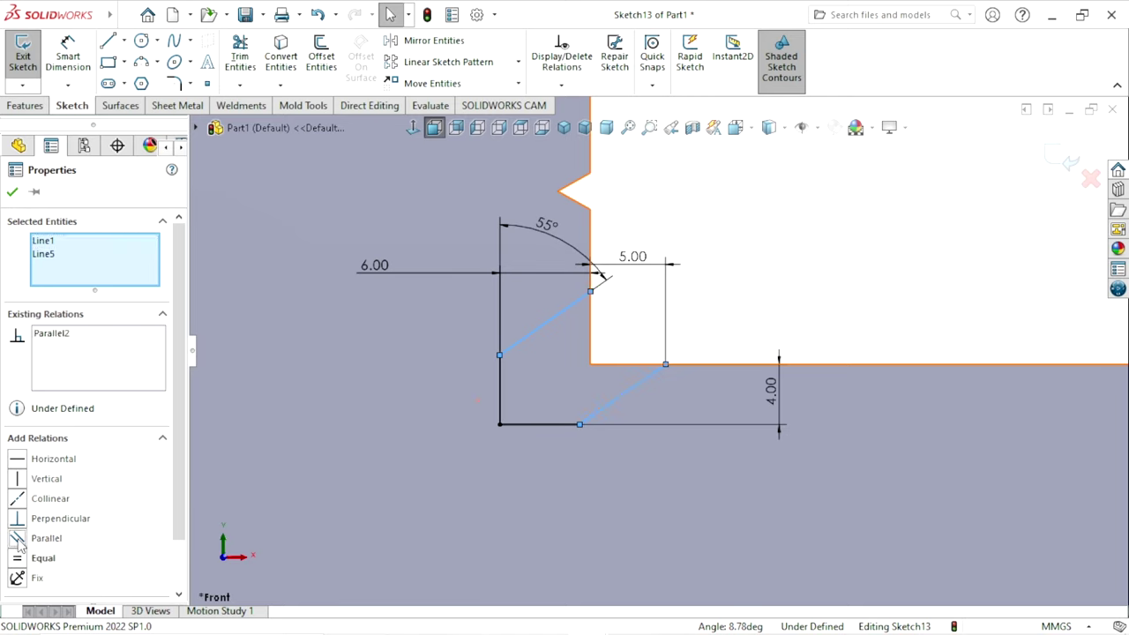
{"action": "left_click", "coordinate": [13, 193]}
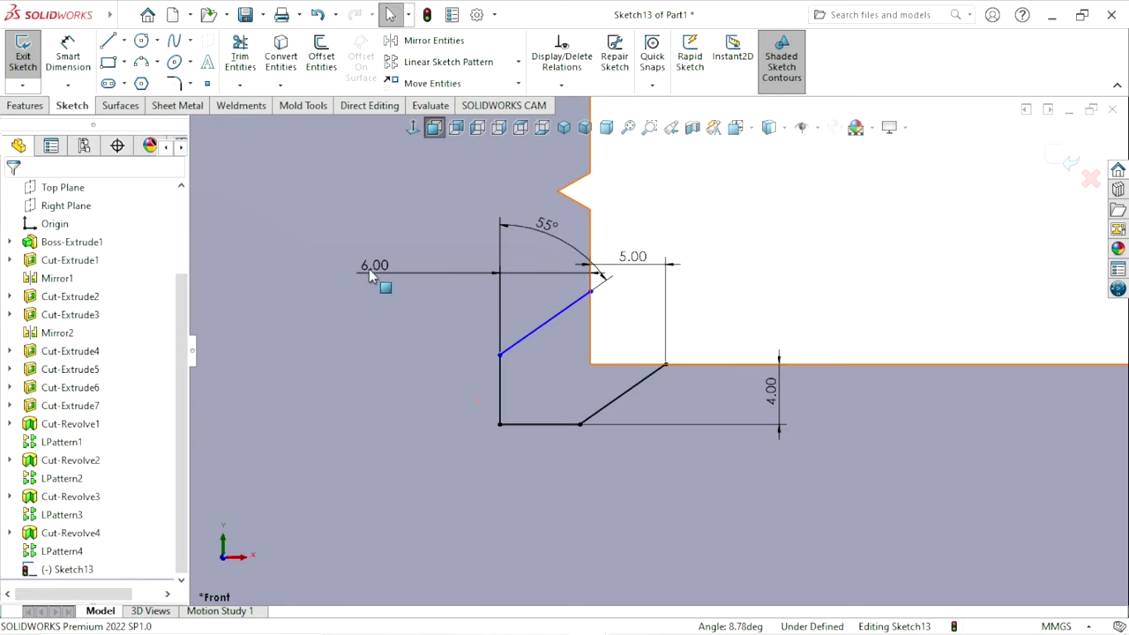
{"action": "scroll", "coordinate": [660, 428], "scroll_direction": "up", "scroll_amount": 1}
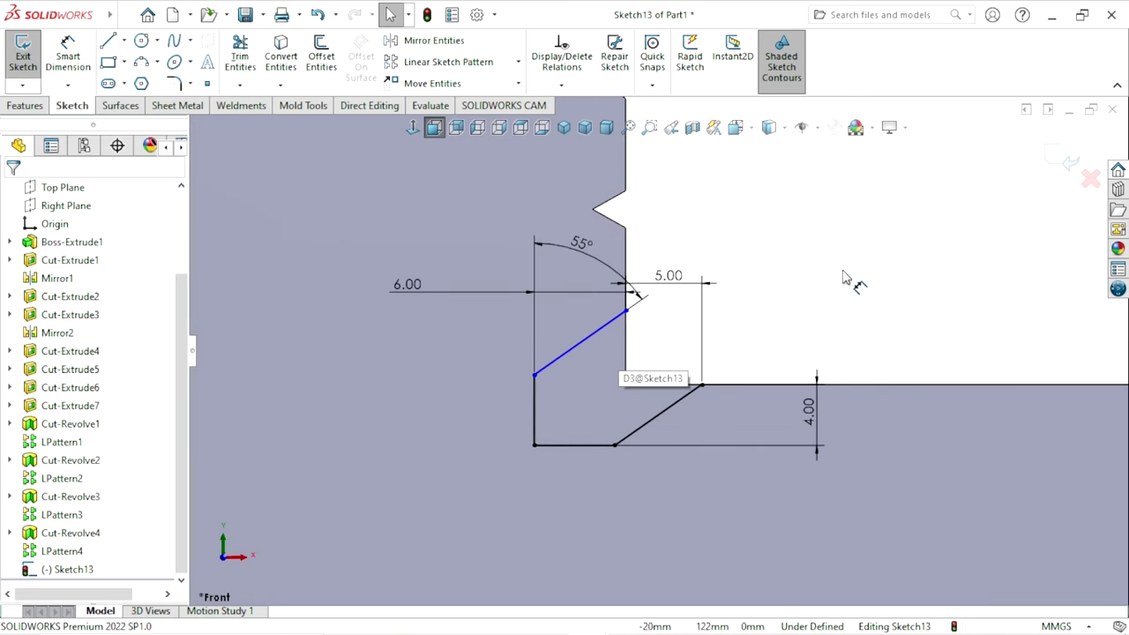
{"action": "scroll", "coordinate": [622, 340], "scroll_direction": "down", "scroll_amount": 2}
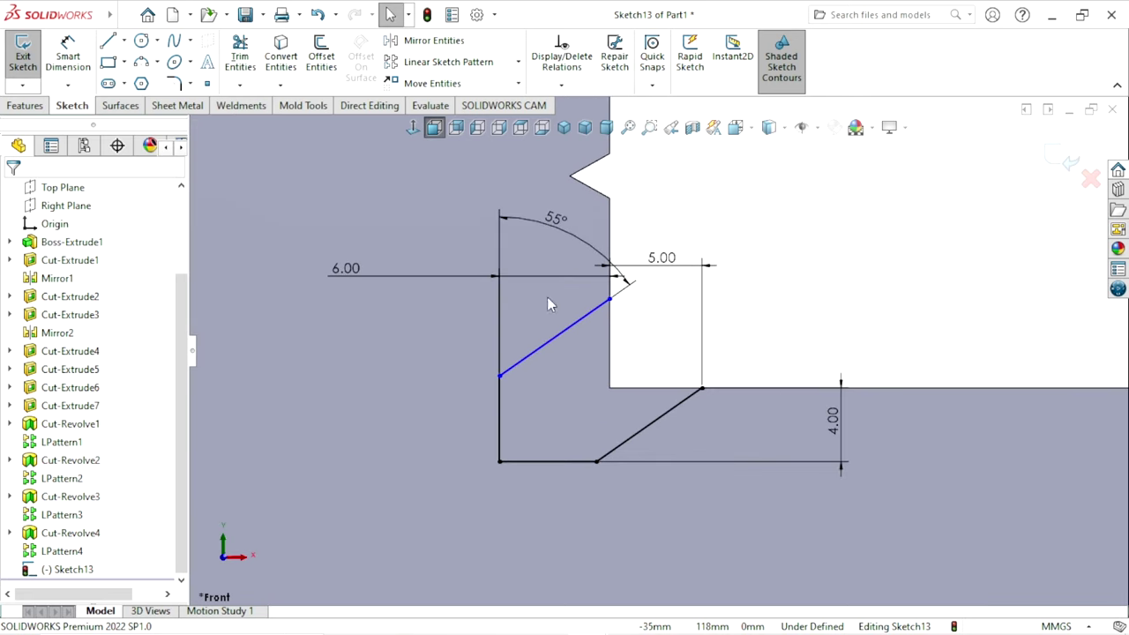
Step: Draw a line from the step's inner corner to the slanted line's top
{"action": "left_click", "coordinate": [108, 42]}
{"action": "left_click", "coordinate": [609, 300]}
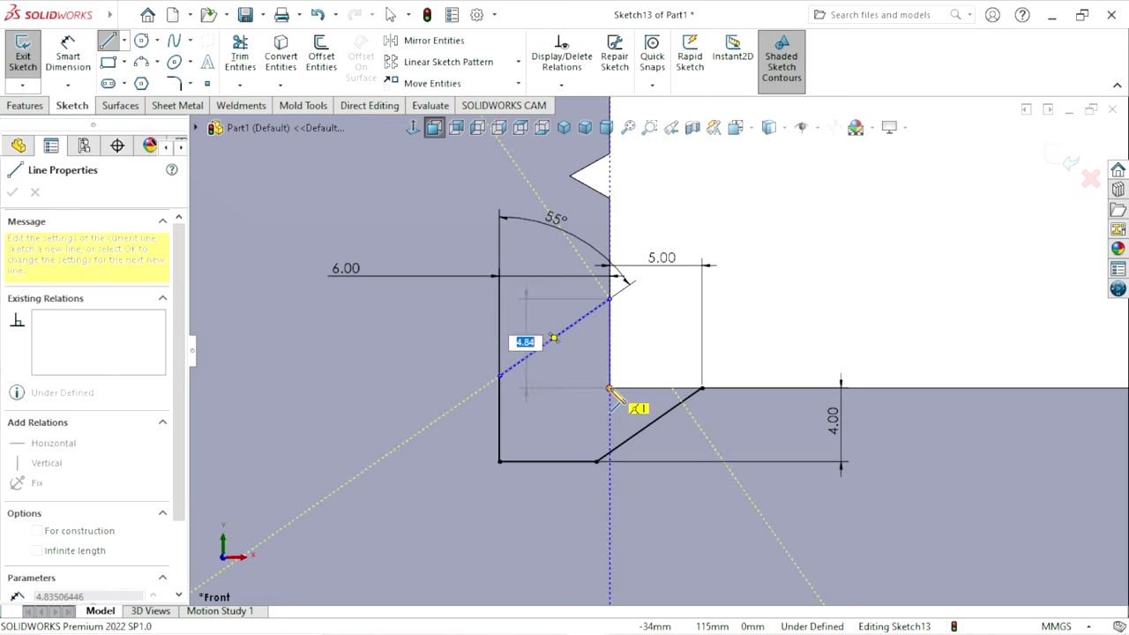
{"action": "left_click", "coordinate": [609, 389]}
{"action": "double_click", "coordinate": [703, 389]}
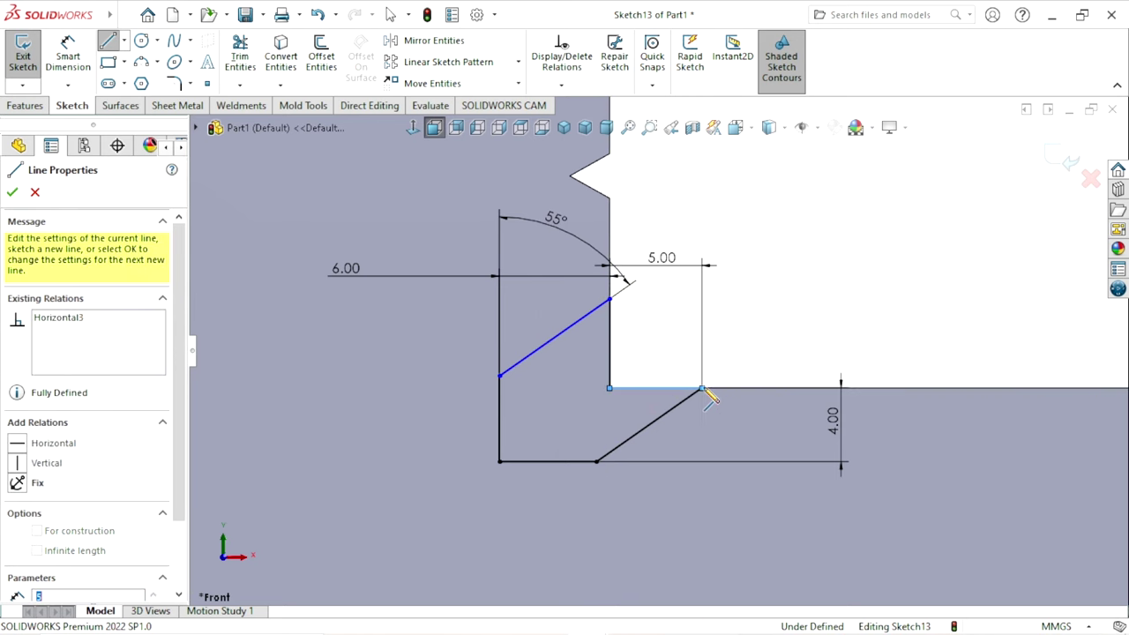
{"action": "right_click", "coordinate": [805, 220]}
{"action": "left_click", "coordinate": [832, 223]}
{"action": "scroll", "coordinate": [617, 424], "scroll_direction": "up", "scroll_amount": 2}
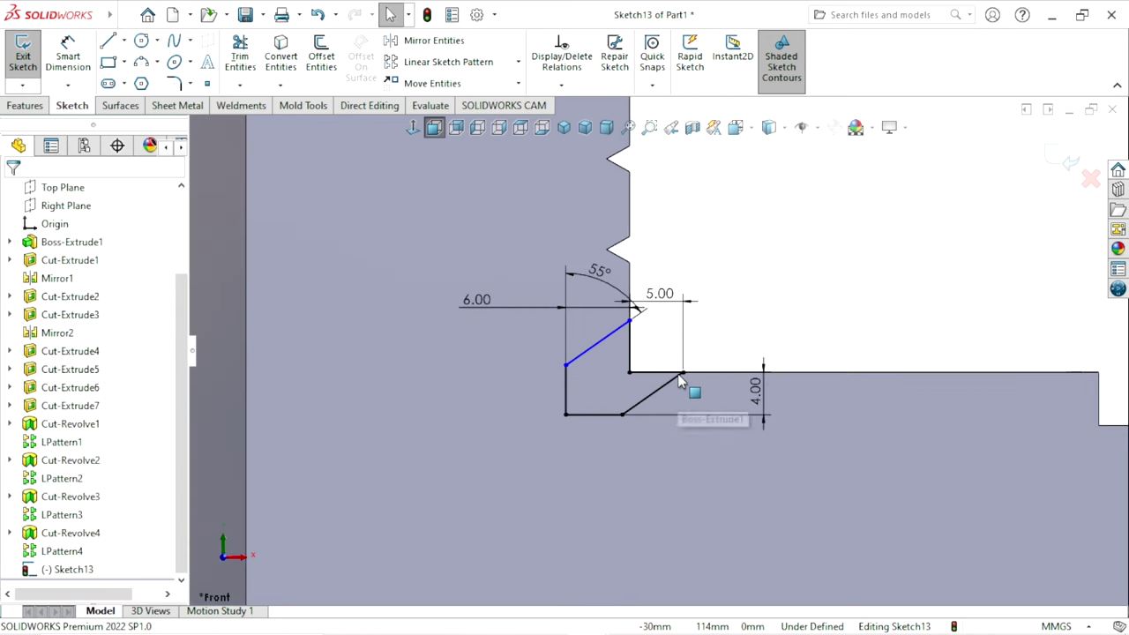
{"action": "scroll", "coordinate": [681, 381], "scroll_direction": "down", "scroll_amount": 2}
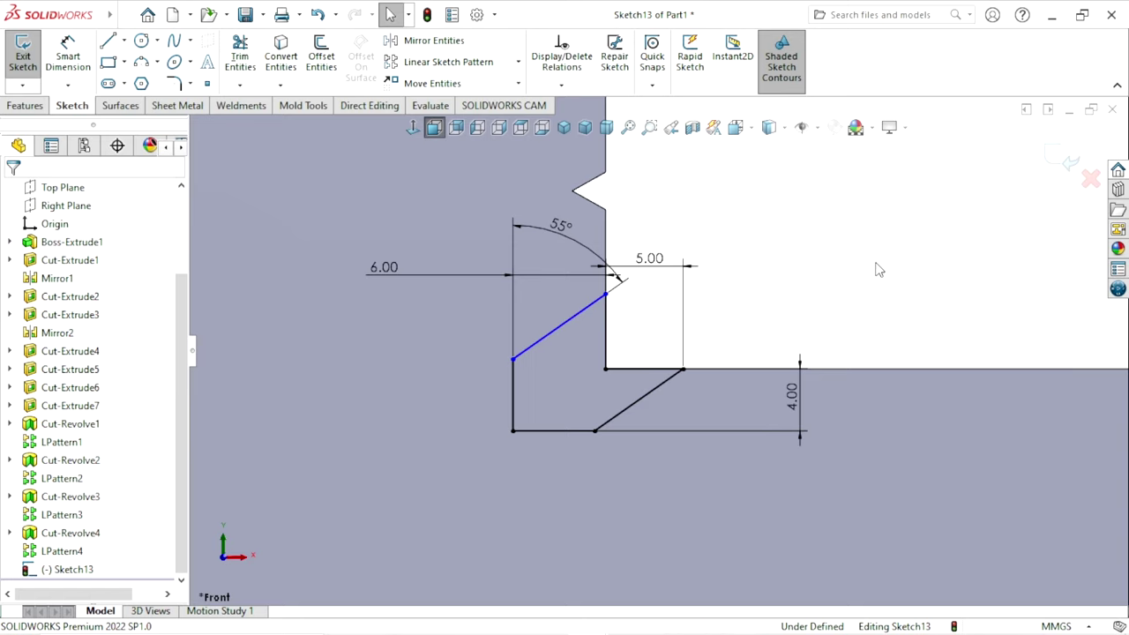
{"action": "scroll", "coordinate": [657, 338], "scroll_direction": "down", "scroll_amount": 2}
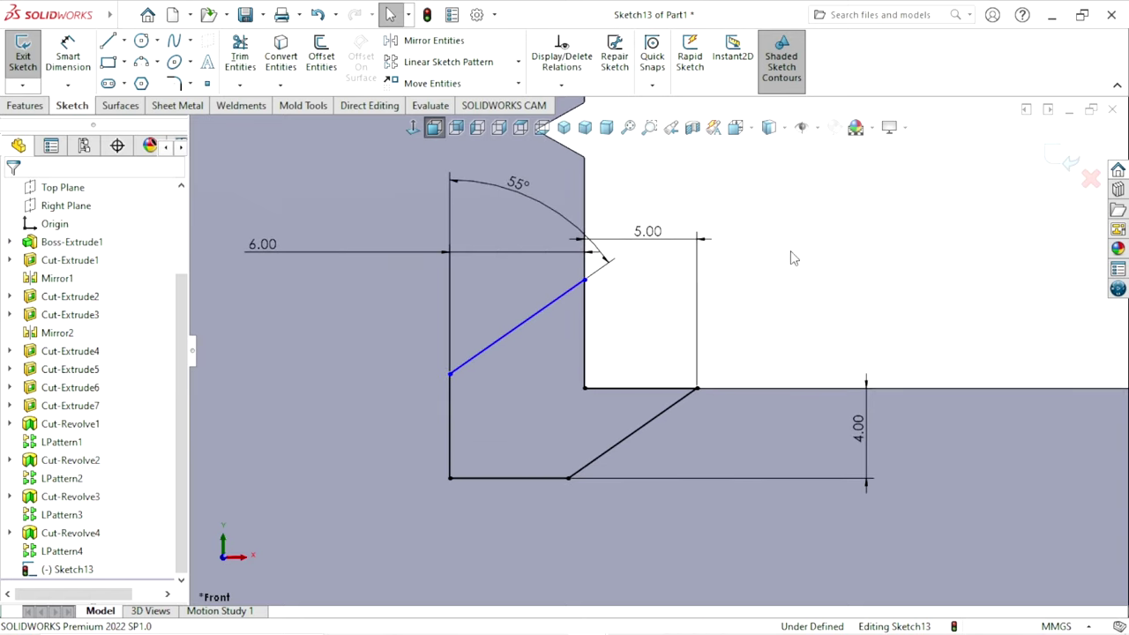
Step: Make the upper slanted line's top endpoint lie on the block's vertical edge
{"action": "left_click", "coordinate": [585, 281]}
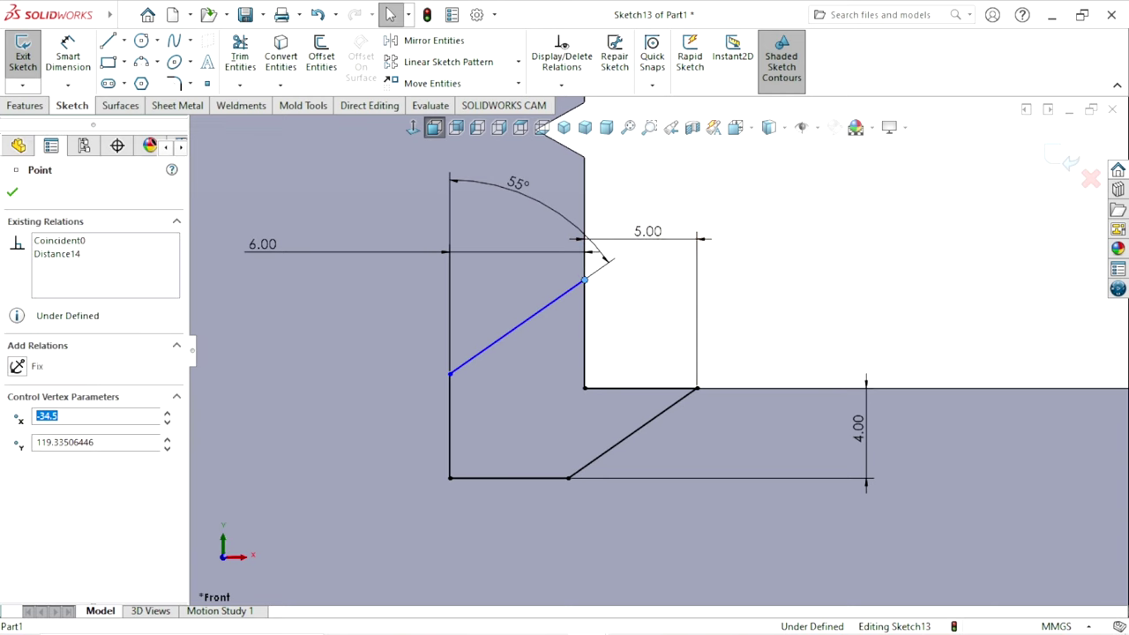
{"action": "left_click", "coordinate": [587, 270], "text": "ctrl"}
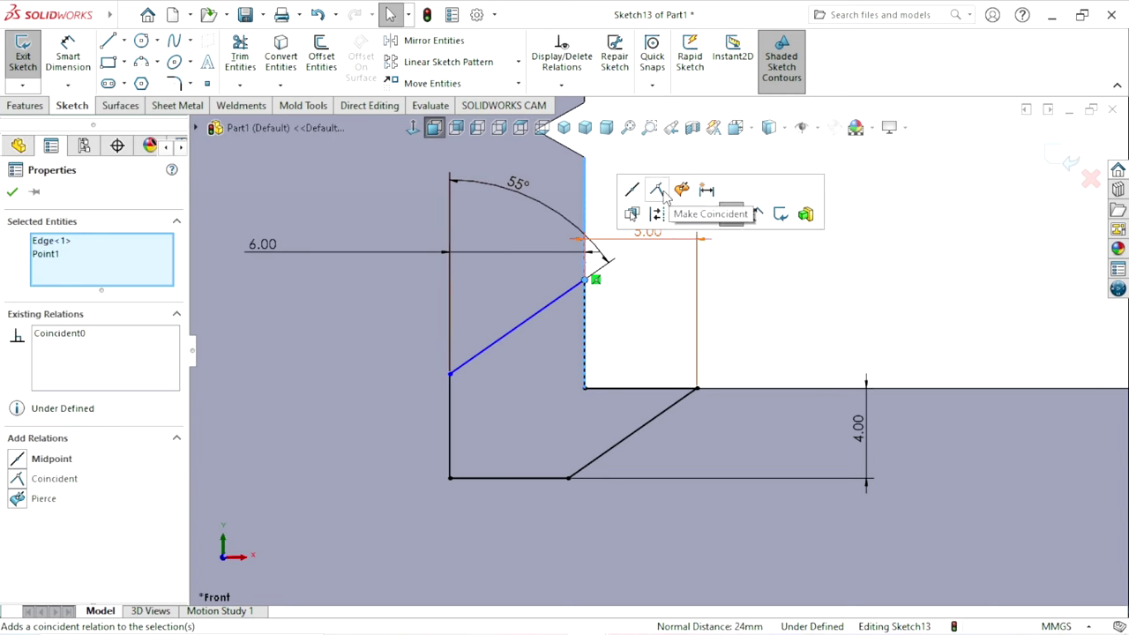
{"action": "left_click", "coordinate": [842, 352]}
{"action": "scroll", "coordinate": [538, 373], "scroll_direction": "up", "scroll_amount": 2}
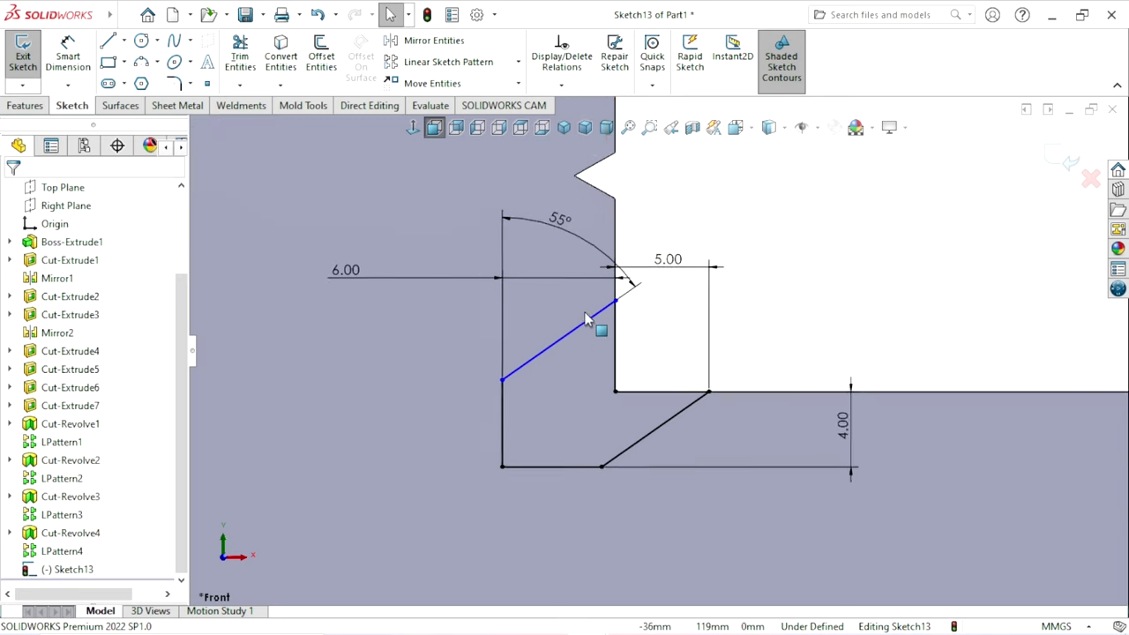
{"action": "scroll", "coordinate": [611, 364], "scroll_direction": "up", "scroll_amount": 1}
{"action": "scroll", "coordinate": [613, 364], "scroll_direction": "down", "scroll_amount": 1}
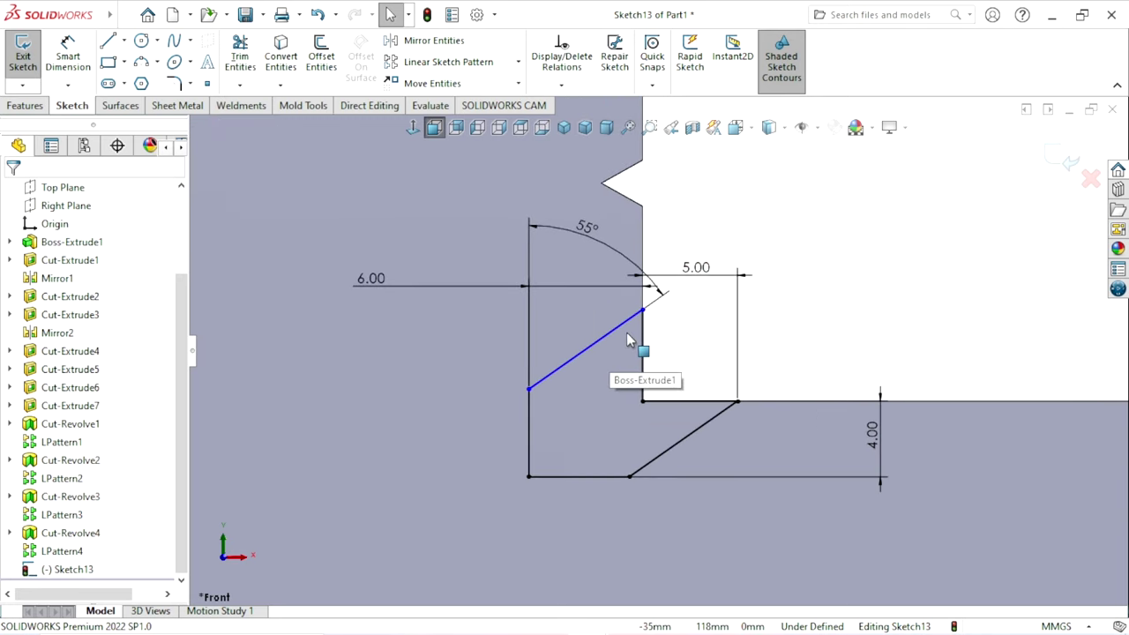
Step: Fully define Sketch13 automatically using Fully Define Sketch
{"action": "left_click", "coordinate": [528, 421]}
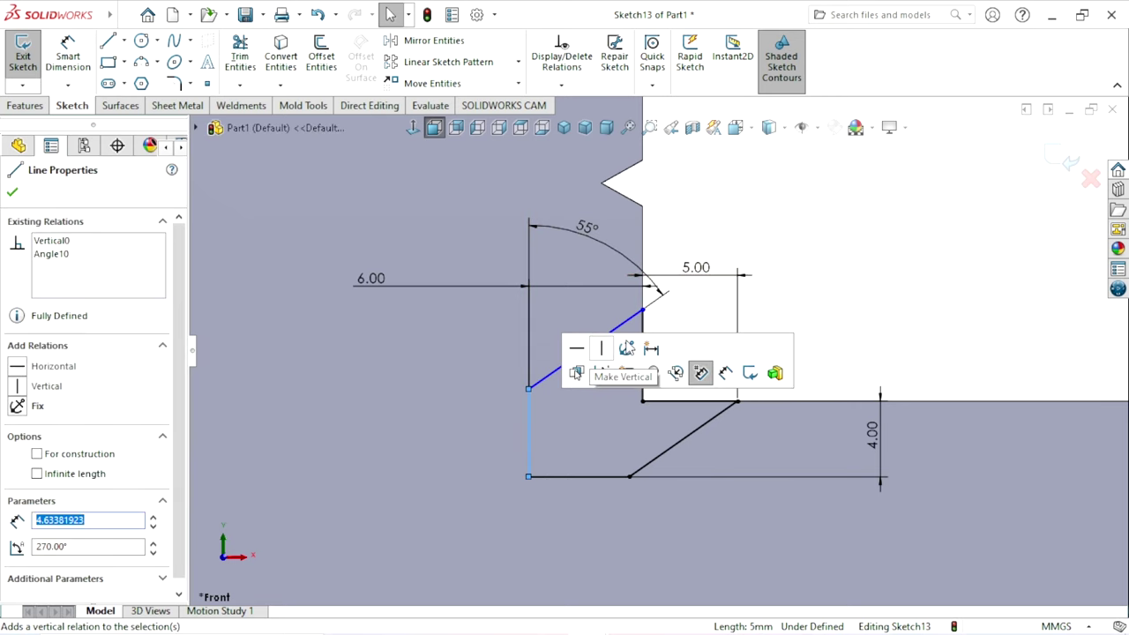
{"action": "key", "text": "Escape"}
{"action": "left_click", "coordinate": [563, 84]}
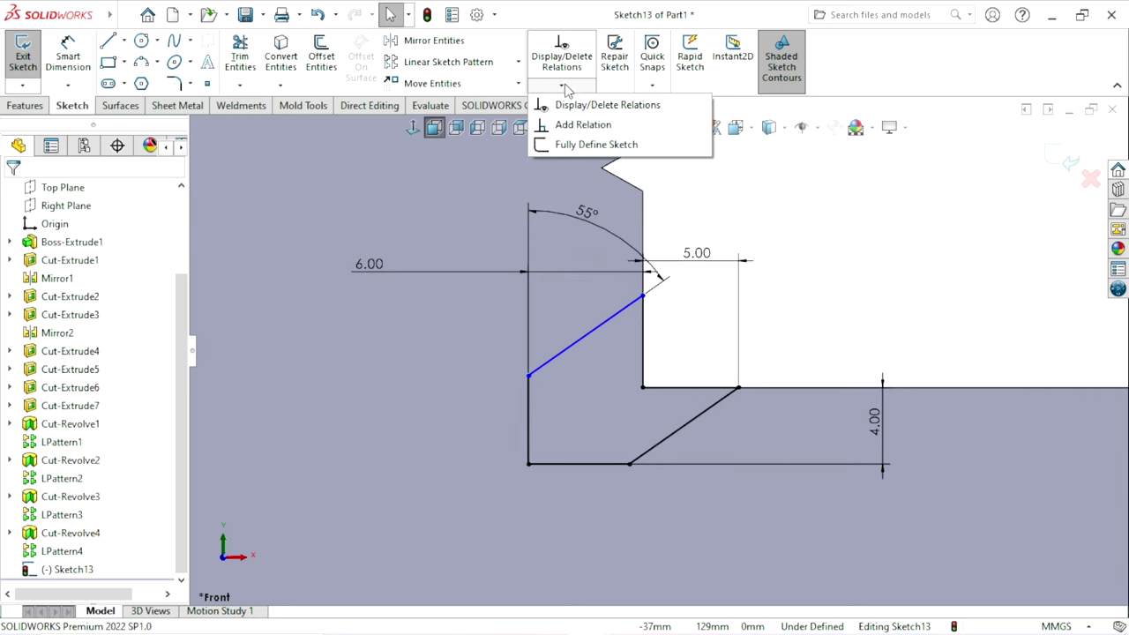
{"action": "left_click", "coordinate": [605, 146]}
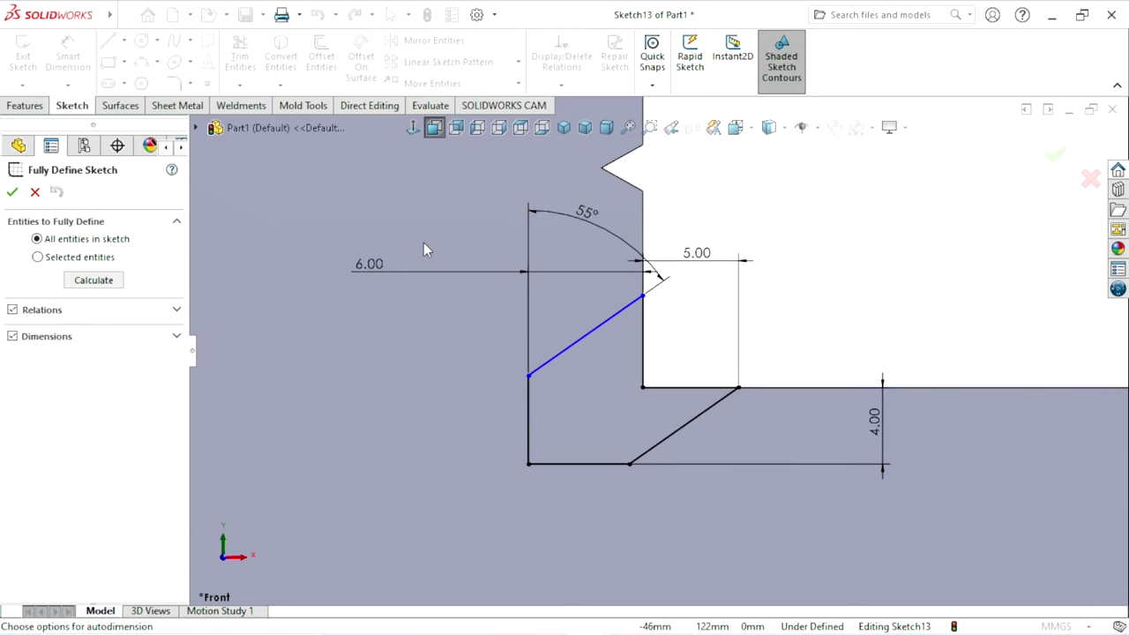
{"action": "left_click", "coordinate": [122, 281]}
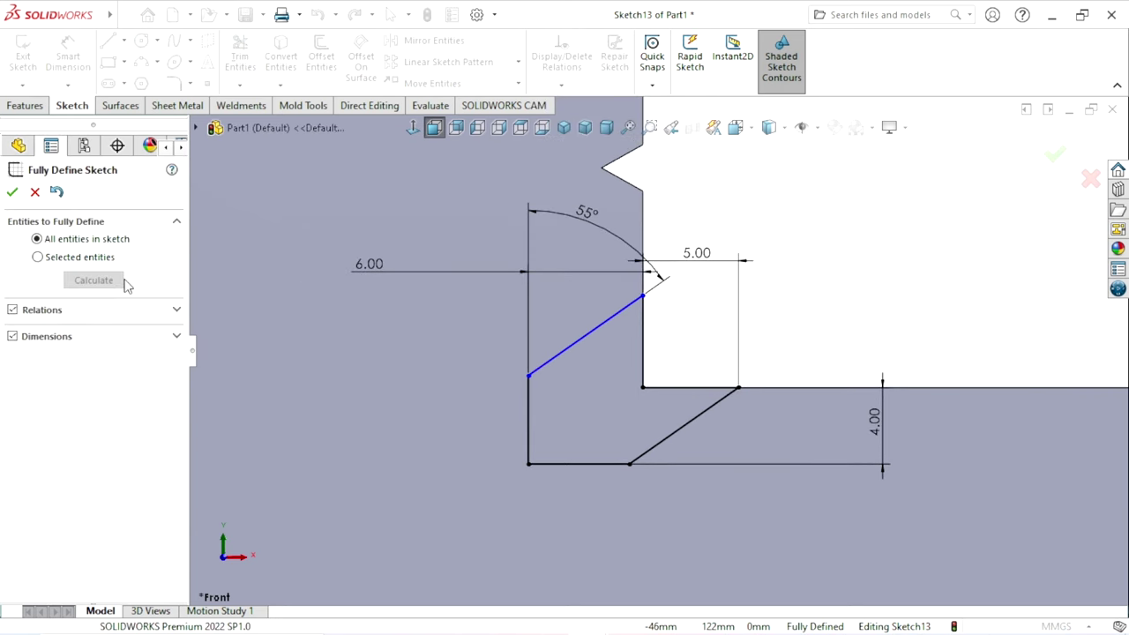
{"action": "left_click", "coordinate": [12, 193]}
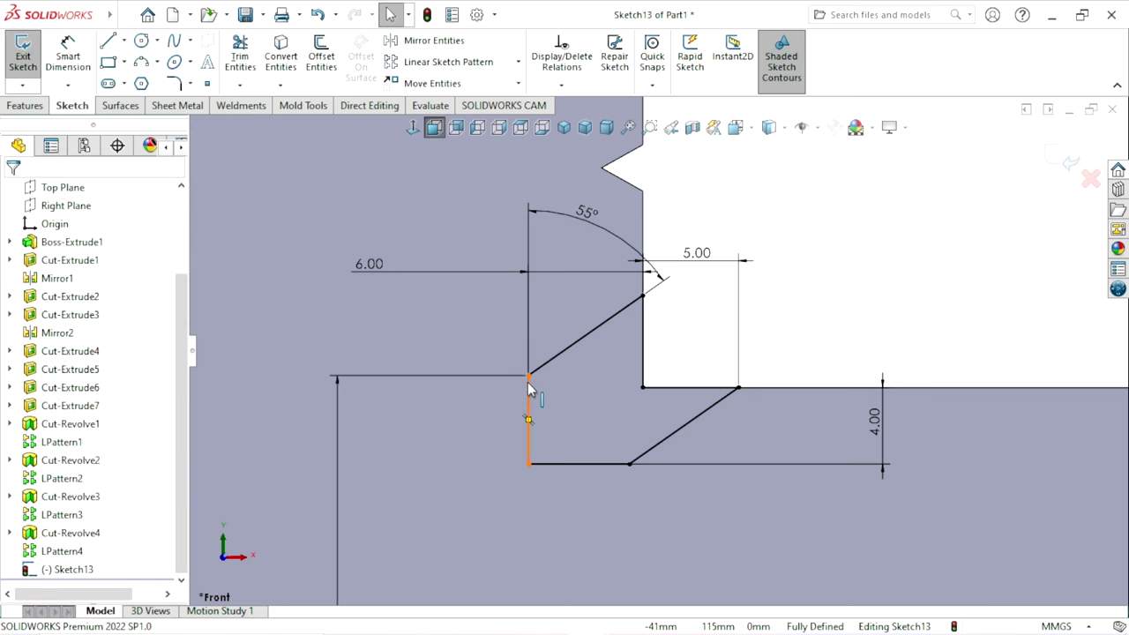
Step: Draw a vertical construction centerline to the right of the profile
{"action": "scroll", "coordinate": [676, 442], "scroll_direction": "up", "scroll_amount": 3}
{"action": "scroll", "coordinate": [684, 408], "scroll_direction": "up", "scroll_amount": 2}
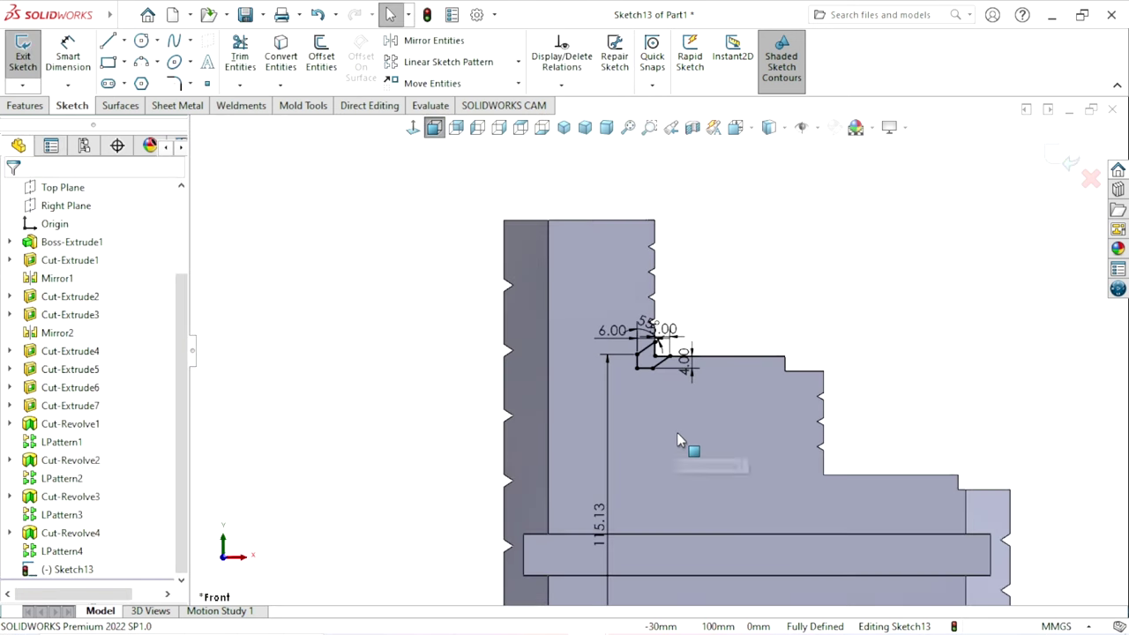
{"action": "scroll", "coordinate": [706, 379], "scroll_direction": "down", "scroll_amount": 3}
{"action": "scroll", "coordinate": [618, 371], "scroll_direction": "down", "scroll_amount": 1}
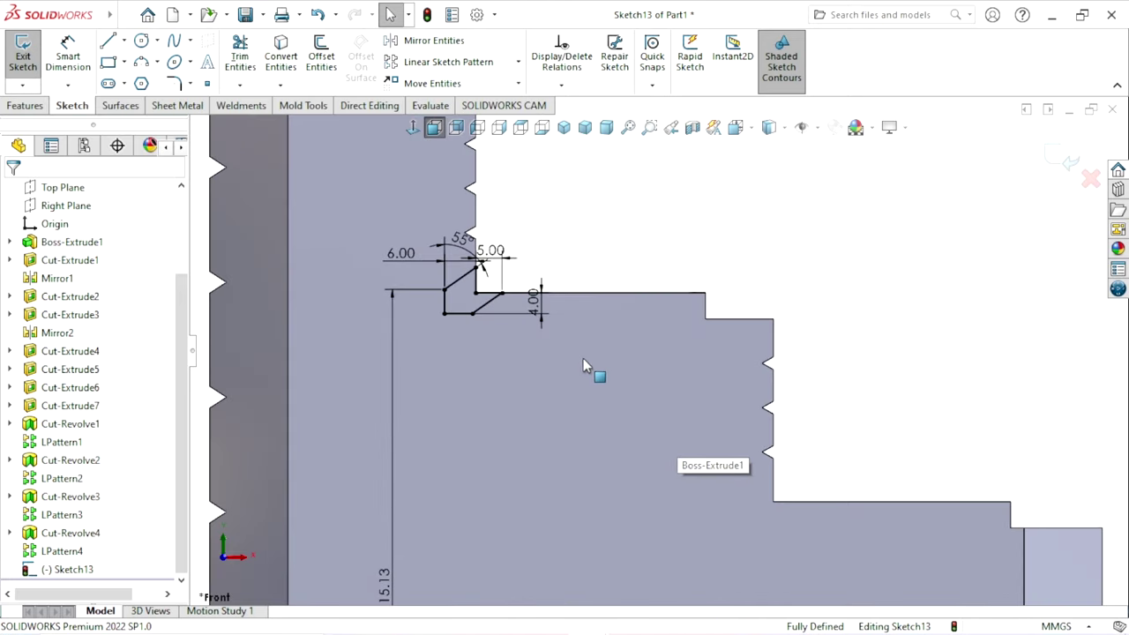
{"action": "scroll", "coordinate": [654, 379], "scroll_direction": "up", "scroll_amount": 4}
{"action": "scroll", "coordinate": [831, 342], "scroll_direction": "up", "scroll_amount": 2}
{"action": "scroll", "coordinate": [831, 345], "scroll_direction": "down", "scroll_amount": 1}
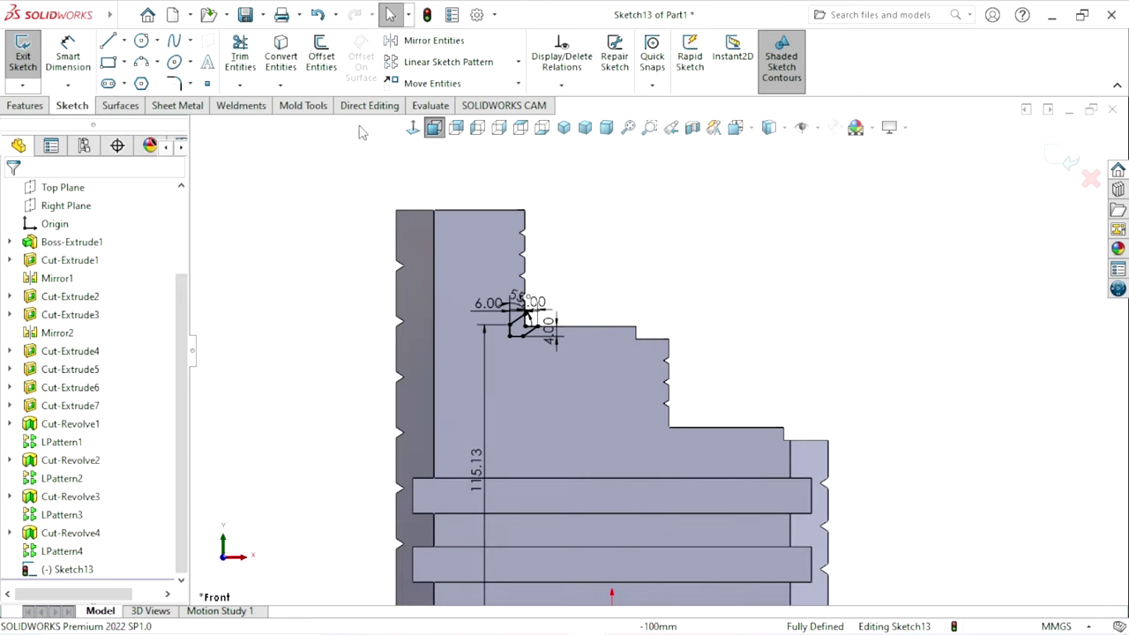
{"action": "left_click", "coordinate": [124, 42]}
{"action": "left_click", "coordinate": [148, 80]}
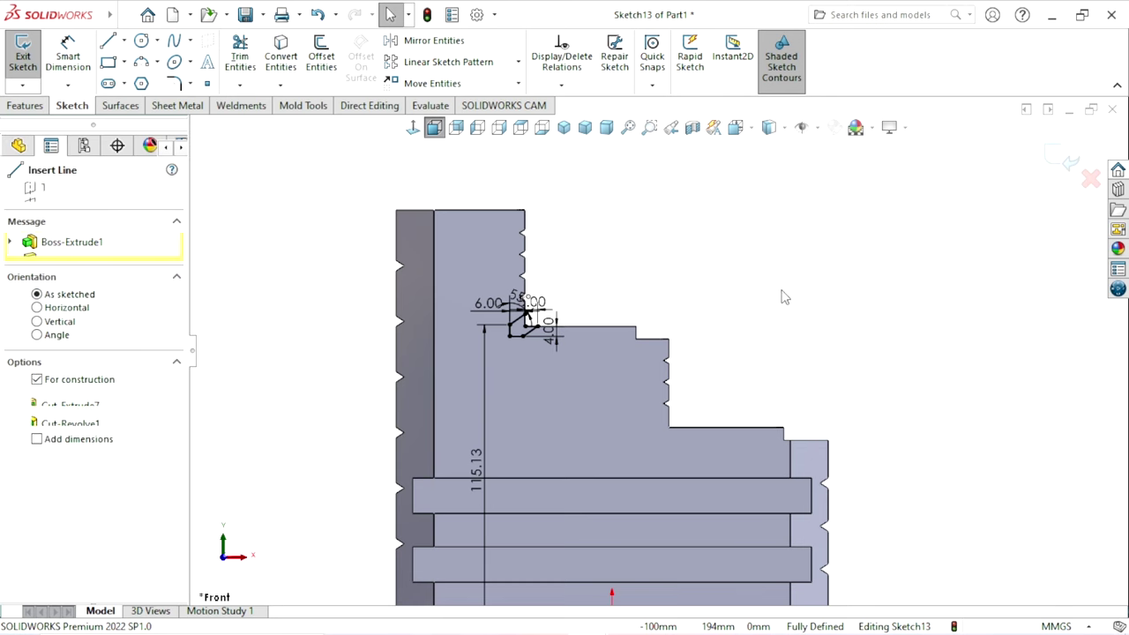
{"action": "left_click", "coordinate": [736, 196]}
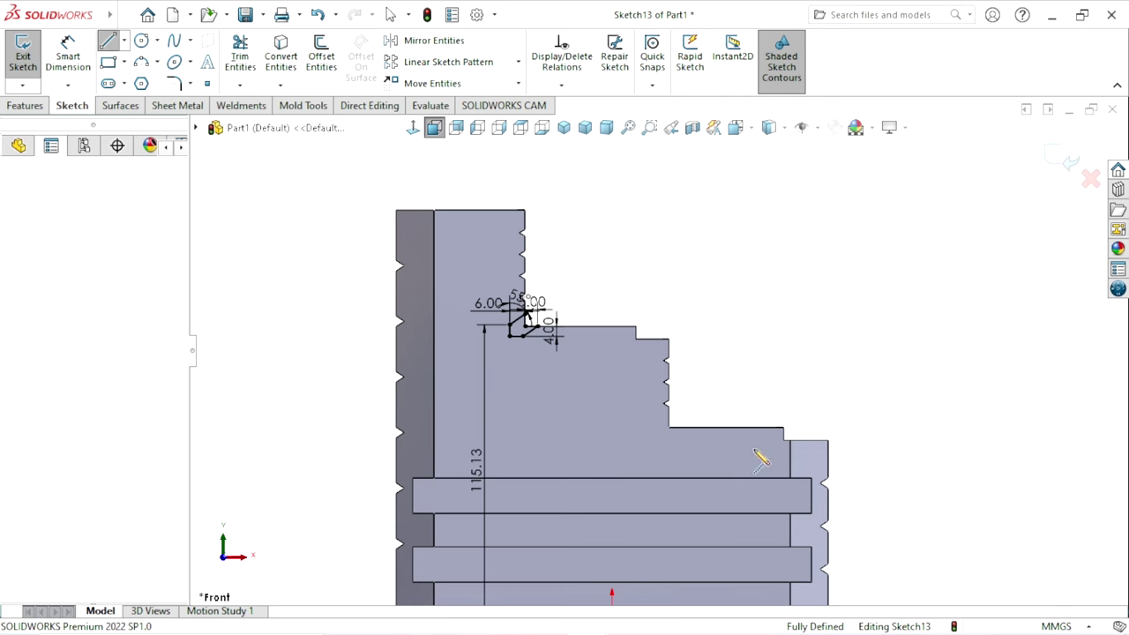
{"action": "left_click", "coordinate": [736, 526]}
{"action": "right_click", "coordinate": [856, 302]}
{"action": "left_click", "coordinate": [869, 305]}
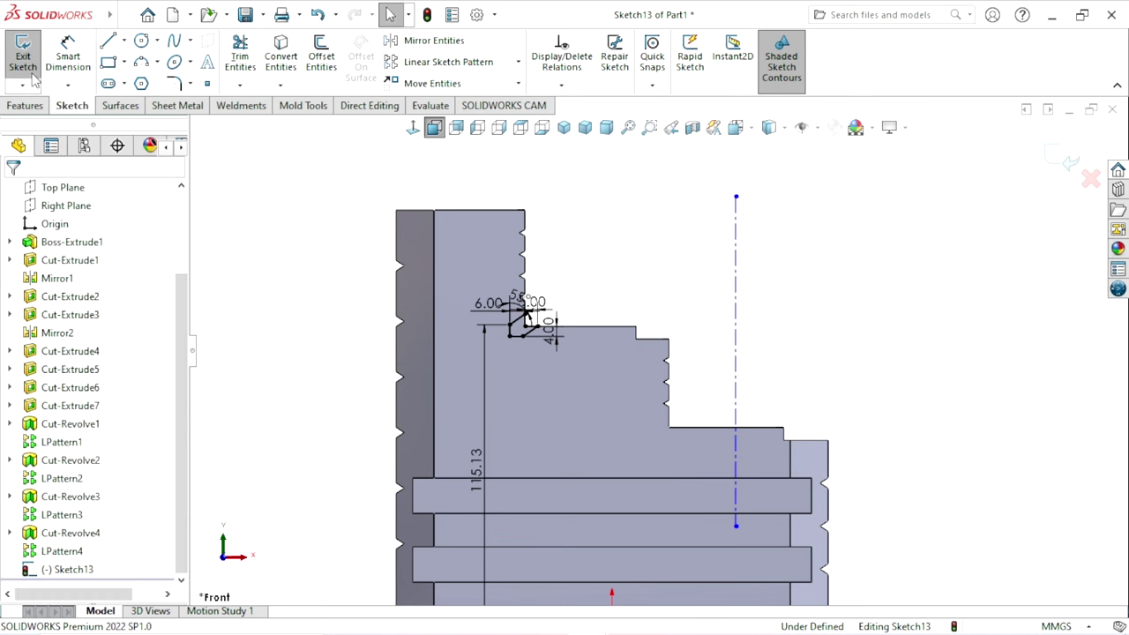
Step: Dimension the centerline 95 mm from the notched vertical edge
{"action": "left_click", "coordinate": [75, 64]}
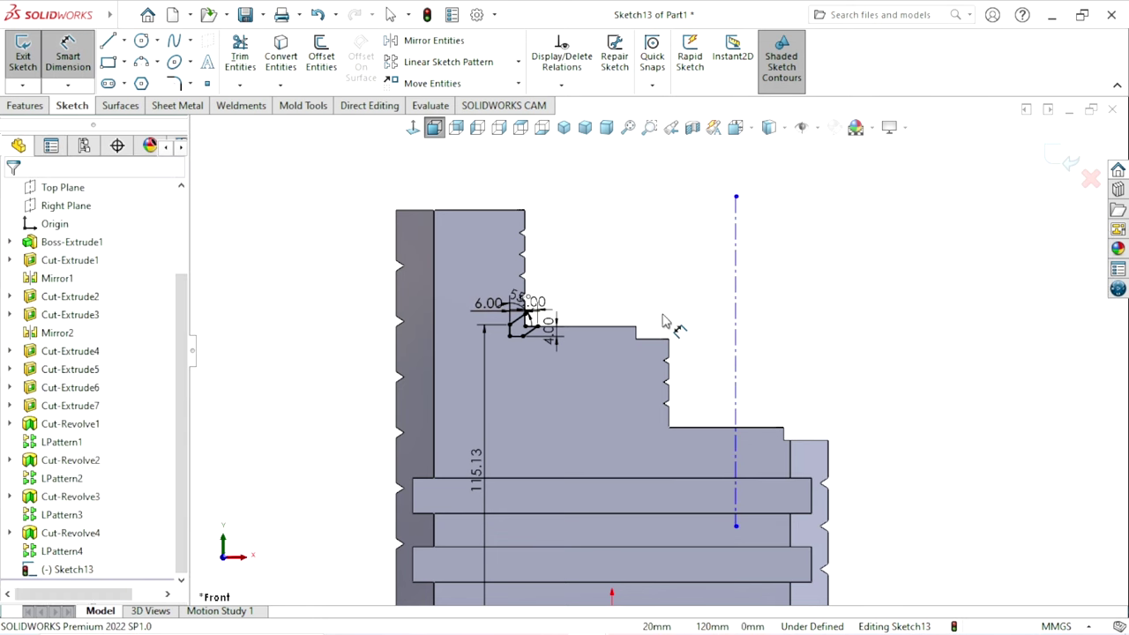
{"action": "scroll", "coordinate": [623, 261], "scroll_direction": "down", "scroll_amount": 2}
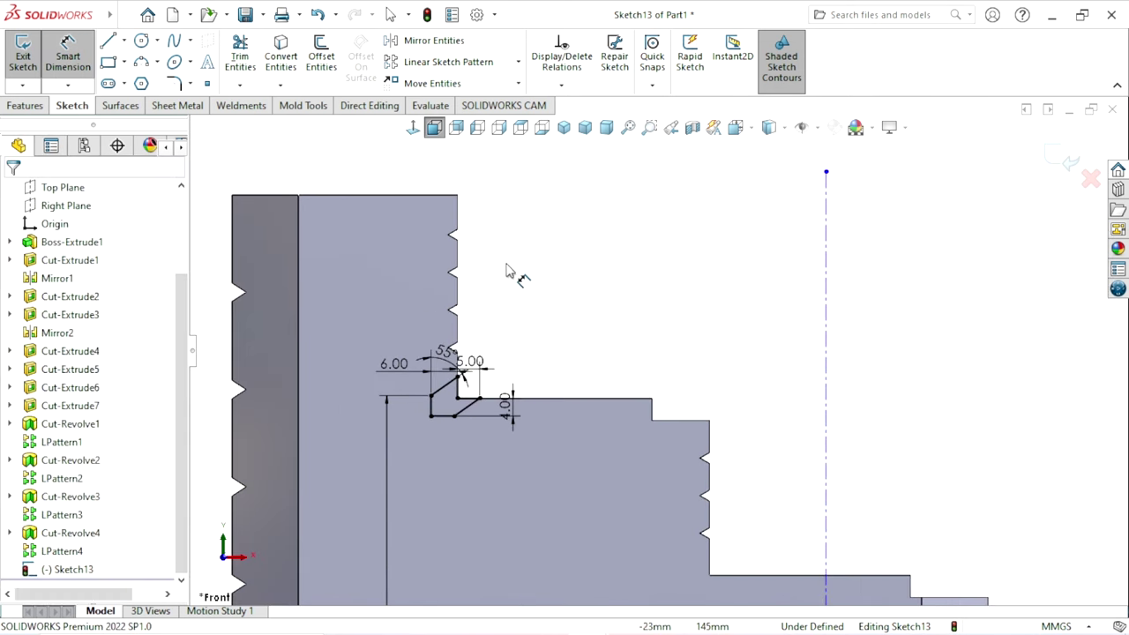
{"action": "left_click", "coordinate": [457, 298]}
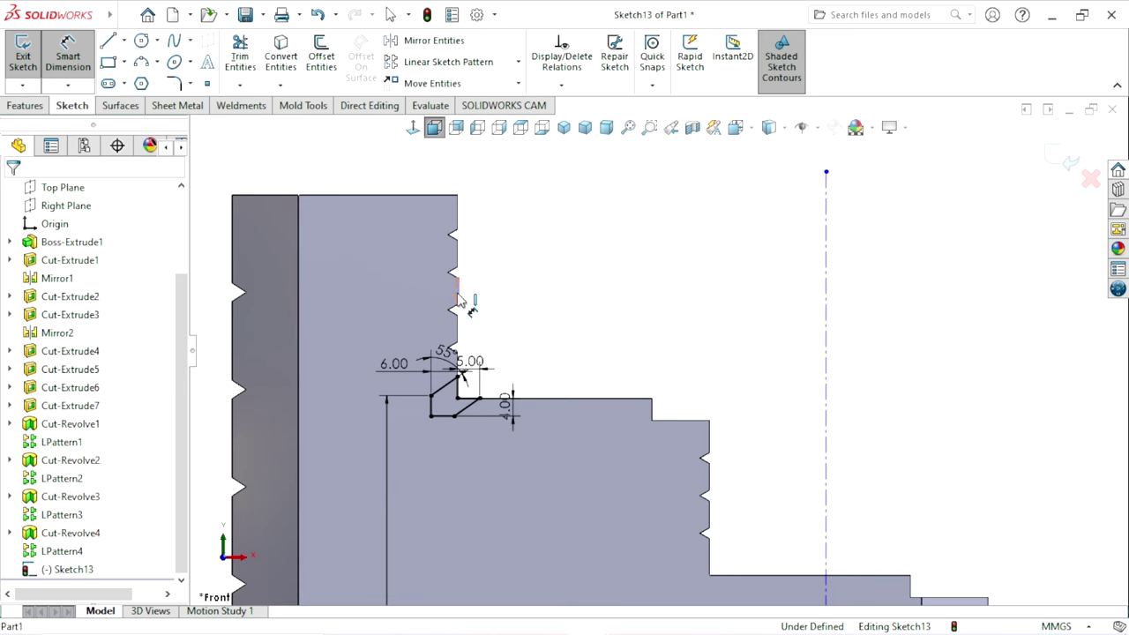
{"action": "left_click", "coordinate": [825, 296]}
{"action": "left_click", "coordinate": [657, 284]}
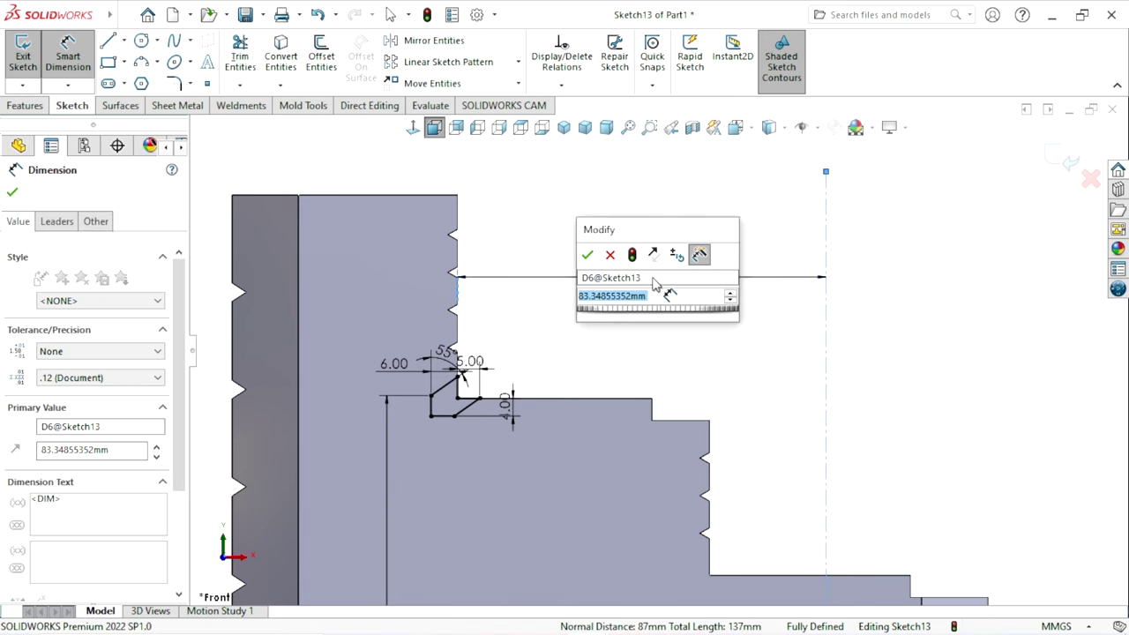
{"action": "type", "text": "95"}
{"action": "key", "text": "Return"}
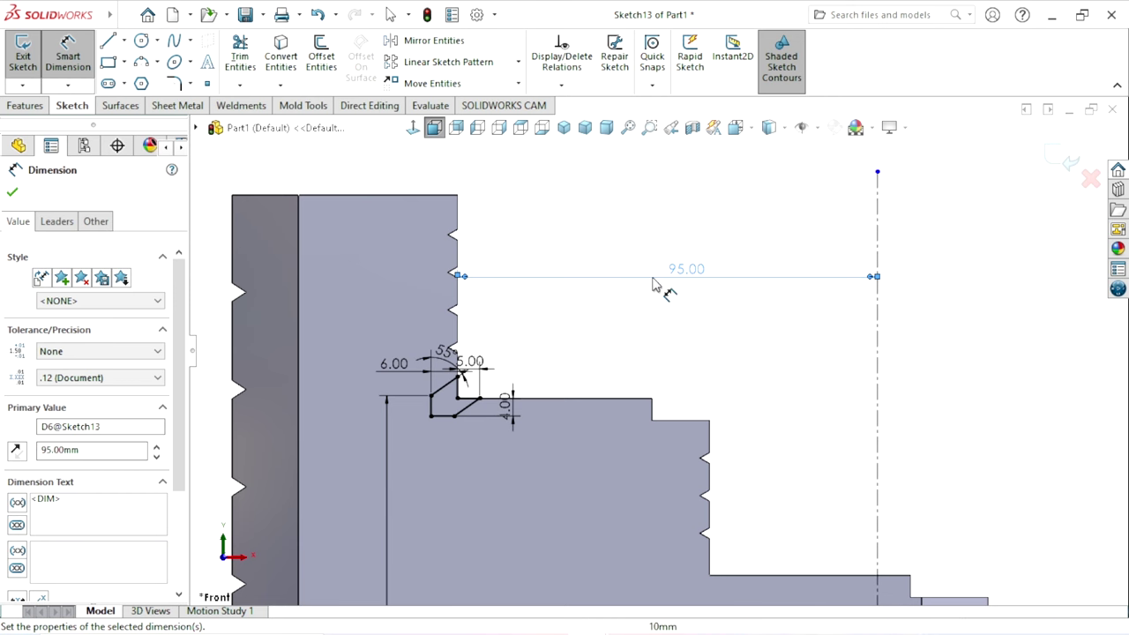
{"action": "left_click", "coordinate": [13, 191]}
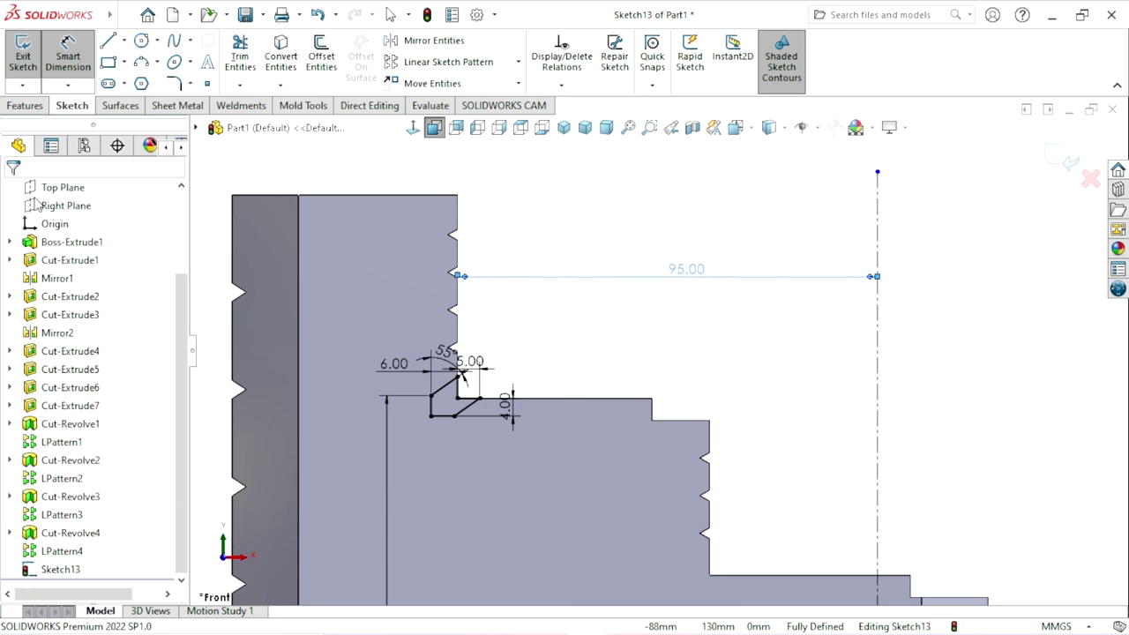
{"action": "left_click", "coordinate": [26, 105]}
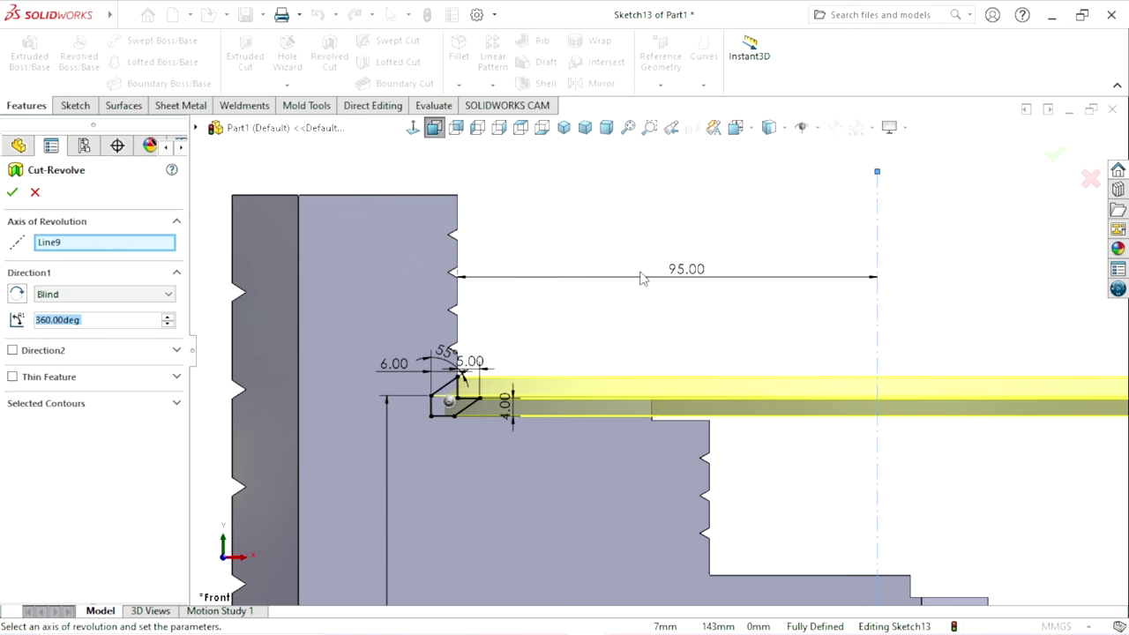
Step: Accept the 360° revolved cut about Line9 and show the part isometrically
{"action": "left_click", "coordinate": [12, 193]}
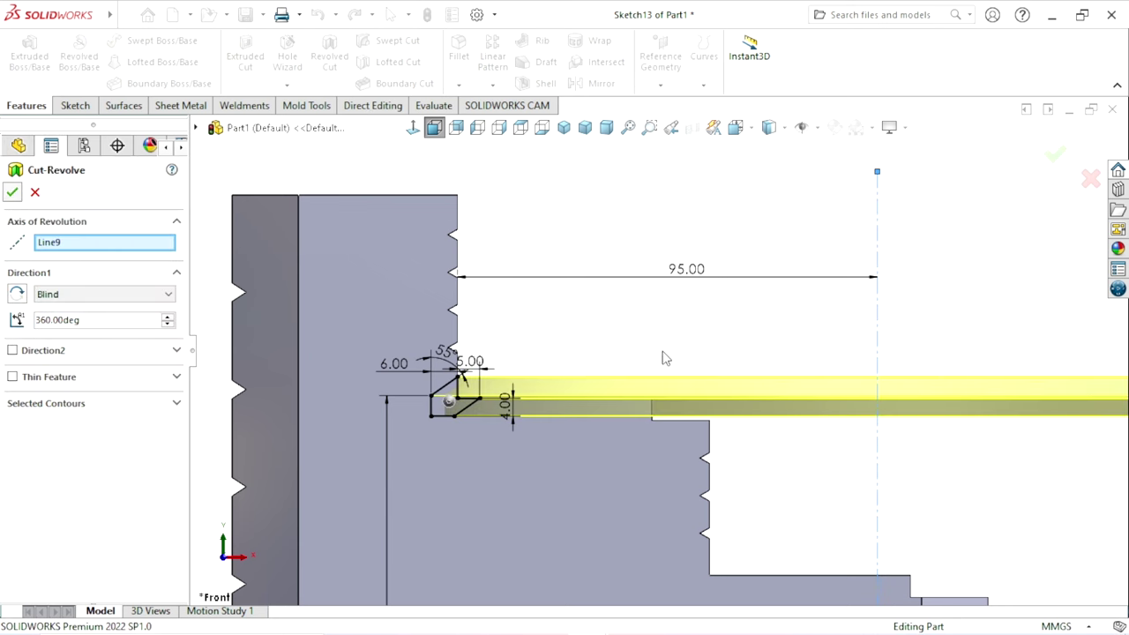
{"action": "key", "text": "f"}
{"action": "mouse_move", "coordinate": [514, 368]}
{"action": "middle_mouse_down"}
{"action": "mouse_move", "coordinate": [657, 377]}
{"action": "mouse_move", "coordinate": [651, 448]}
{"action": "middle_mouse_up"}
{"action": "key", "text": "ctrl+7"}
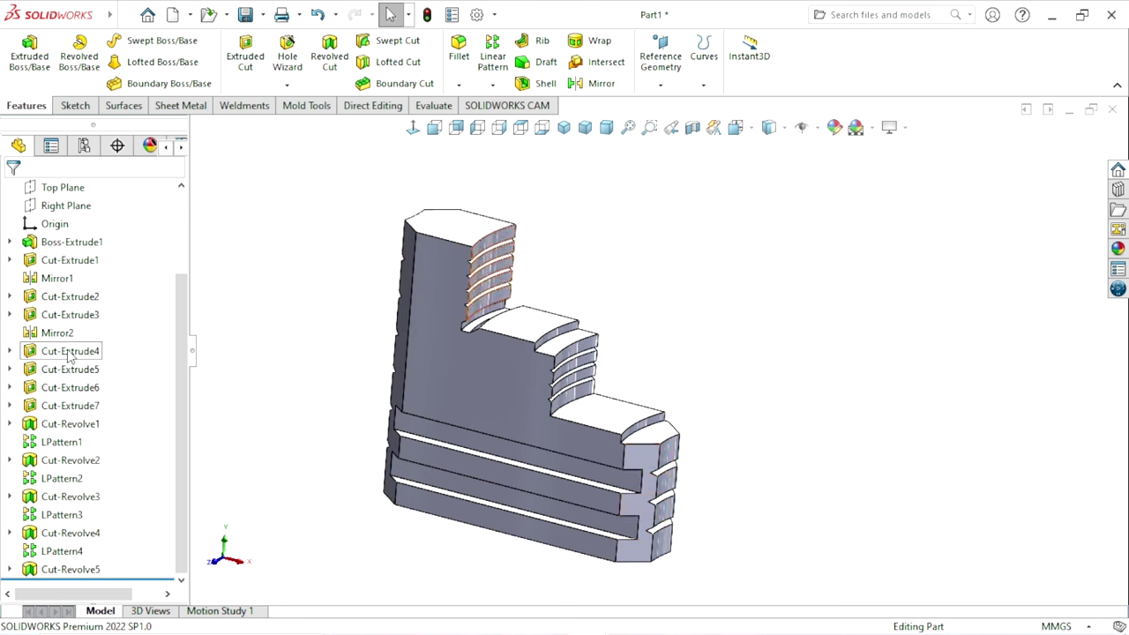
{"action": "scroll", "coordinate": [71, 291], "scroll_direction": "up", "scroll_amount": 3}
Step: Start a new Front Plane sketch with the Line tool, discarding a false start
{"action": "left_click", "coordinate": [66, 278]}
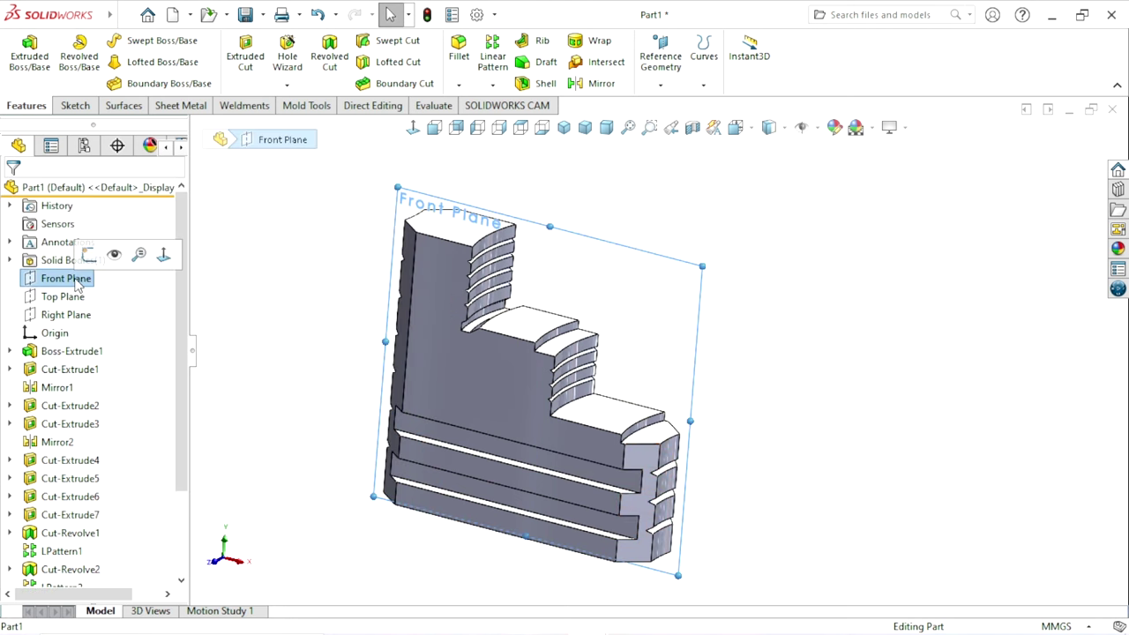
{"action": "left_click", "coordinate": [88, 256]}
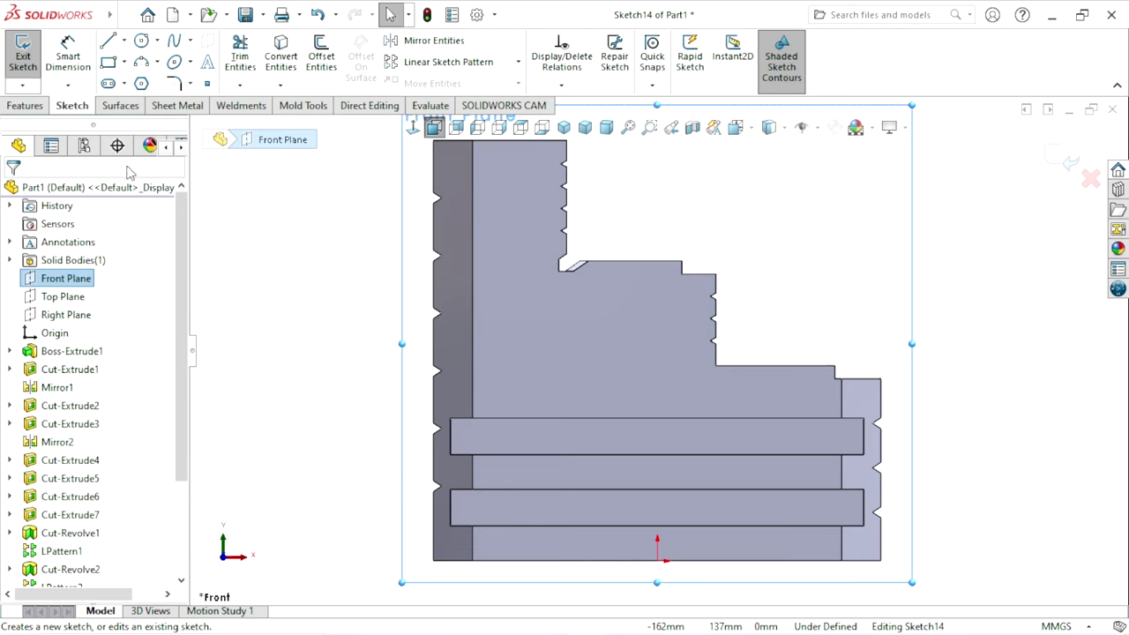
{"action": "key", "text": "l"}
{"action": "scroll", "coordinate": [785, 377], "scroll_direction": "down", "scroll_amount": 3}
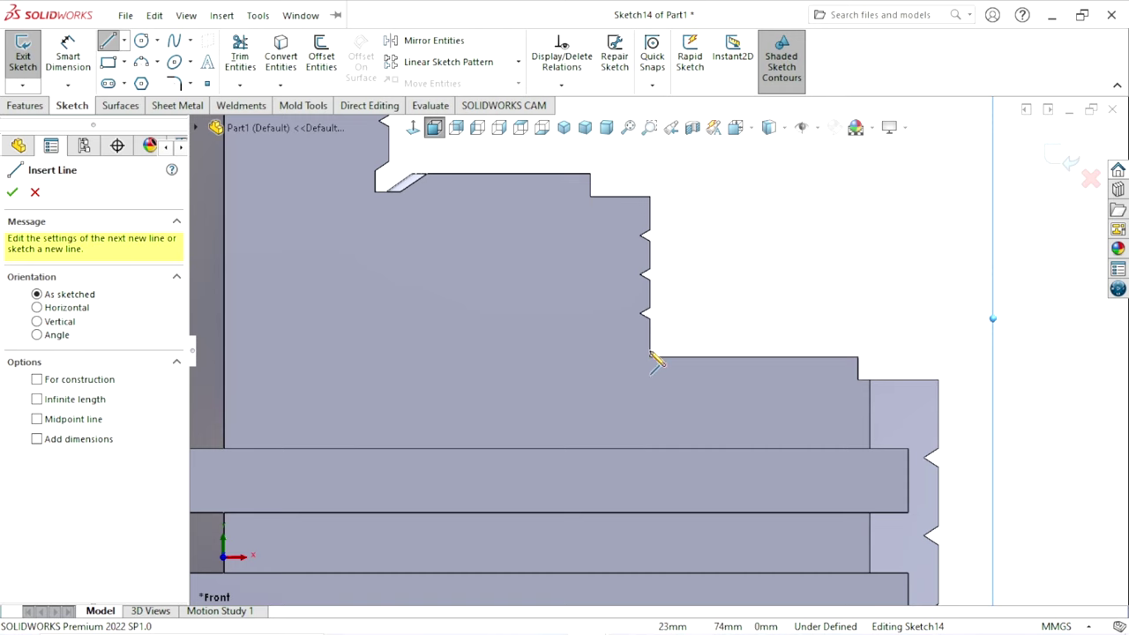
{"action": "left_click", "coordinate": [650, 338]}
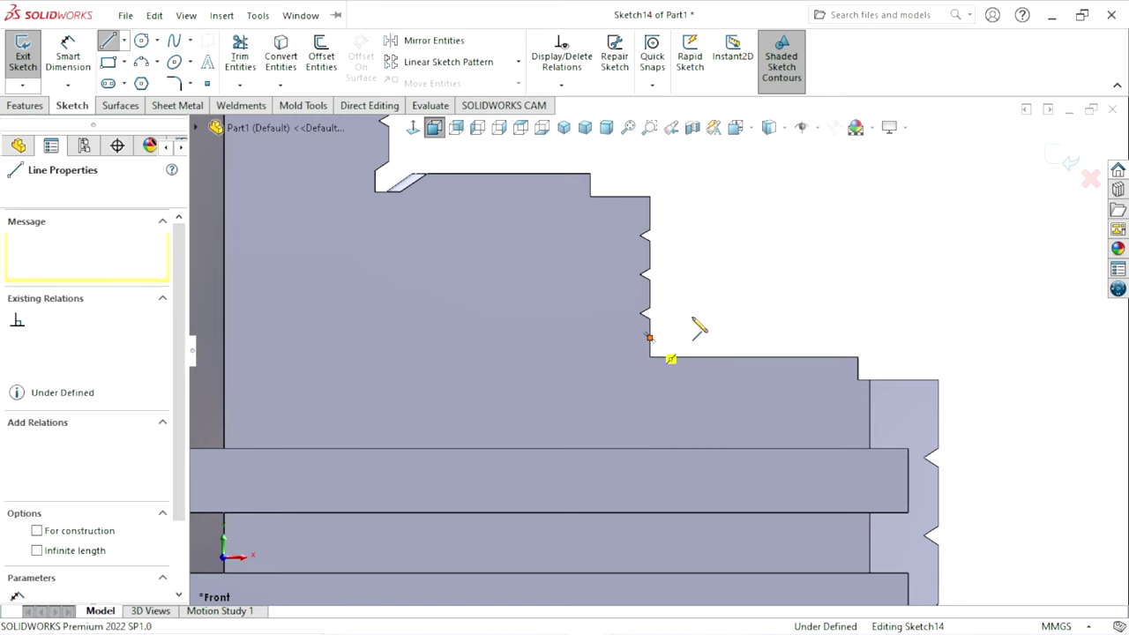
{"action": "key", "text": "Escape"}
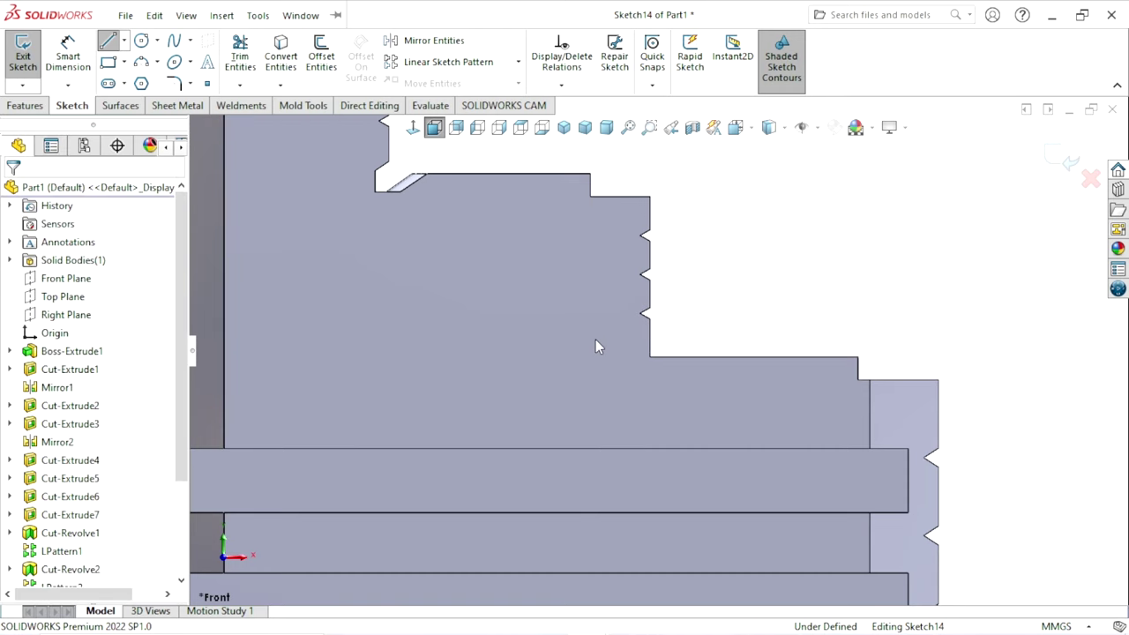
{"action": "left_click", "coordinate": [110, 41]}
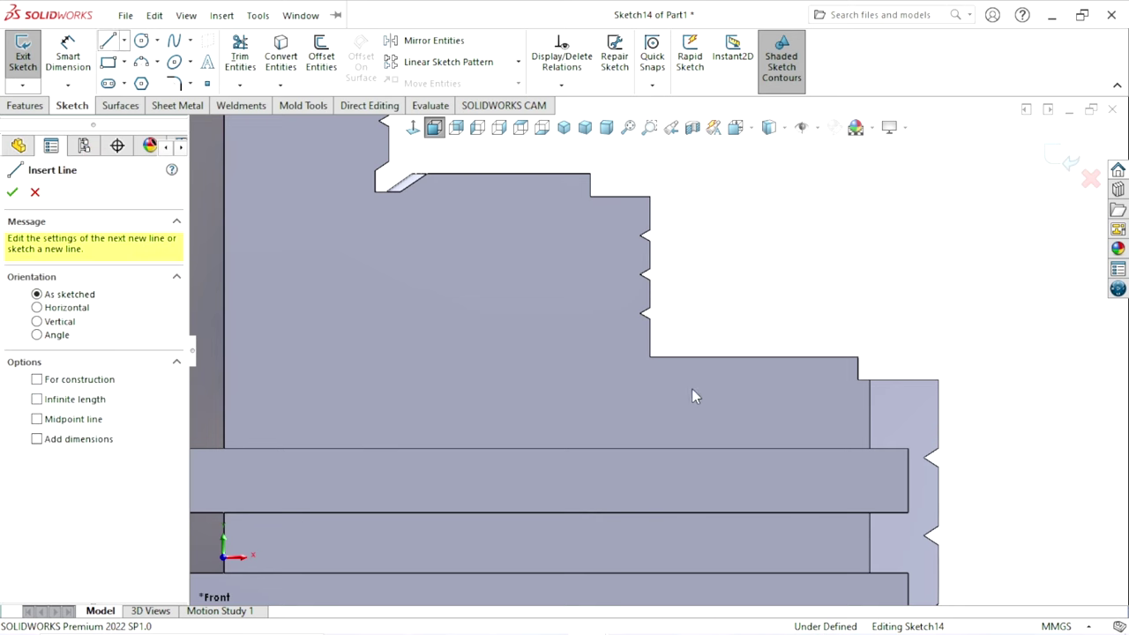
{"action": "scroll", "coordinate": [688, 393], "scroll_direction": "down", "scroll_amount": 3}
{"action": "scroll", "coordinate": [649, 292], "scroll_direction": "down", "scroll_amount": 3}
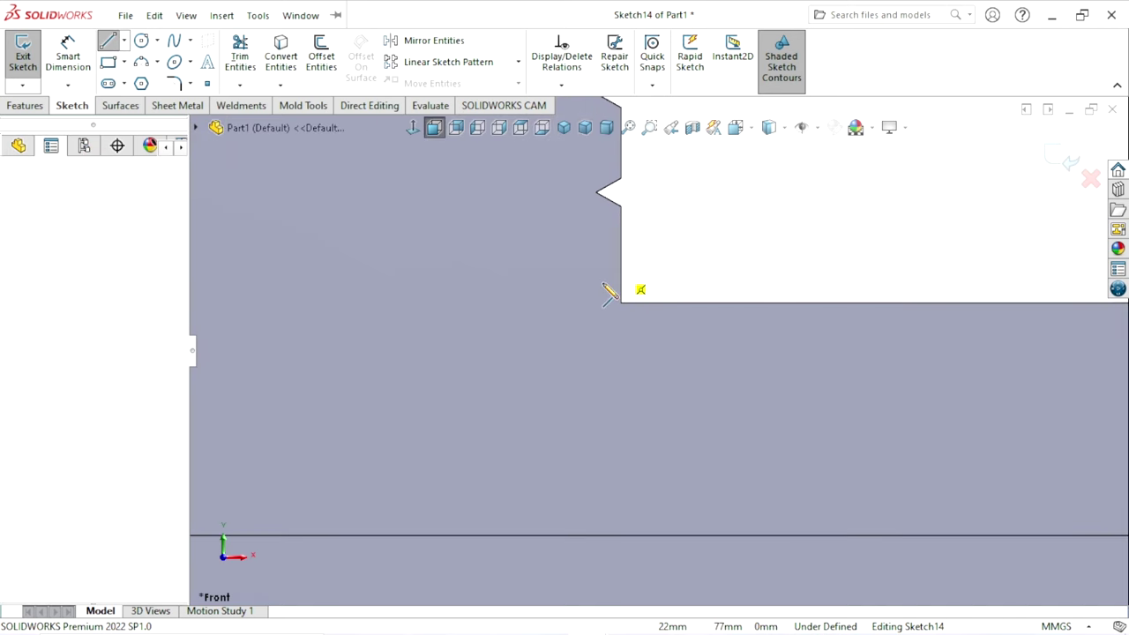
Step: Draw the open profile under the step corner and make its two diagonal lines parallel
{"action": "left_click", "coordinate": [621, 272]}
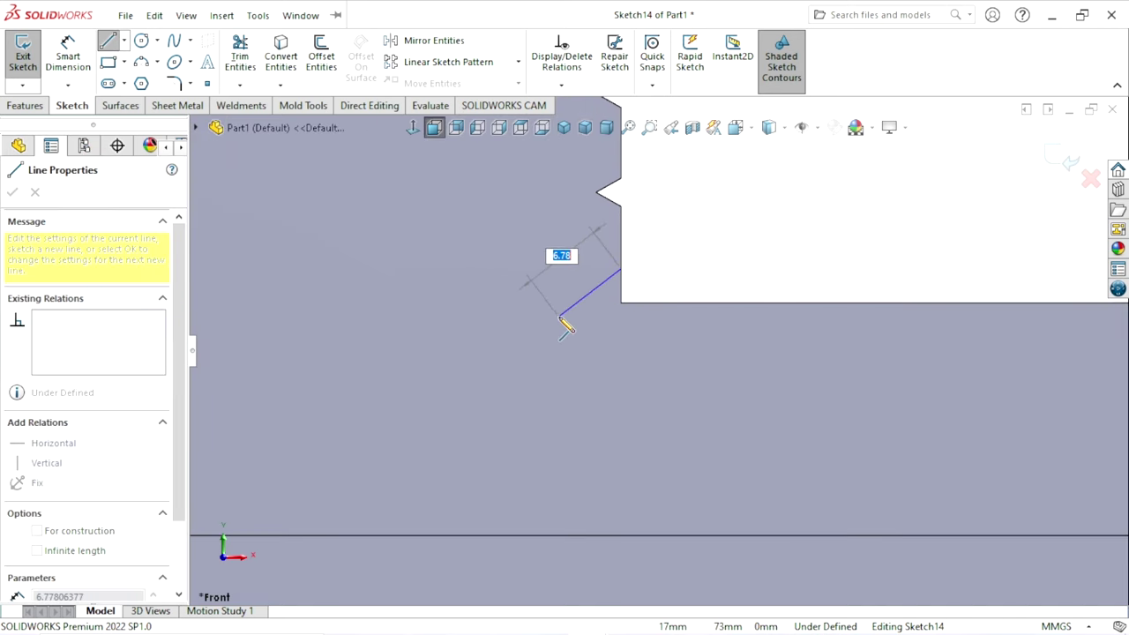
{"action": "left_click", "coordinate": [560, 316]}
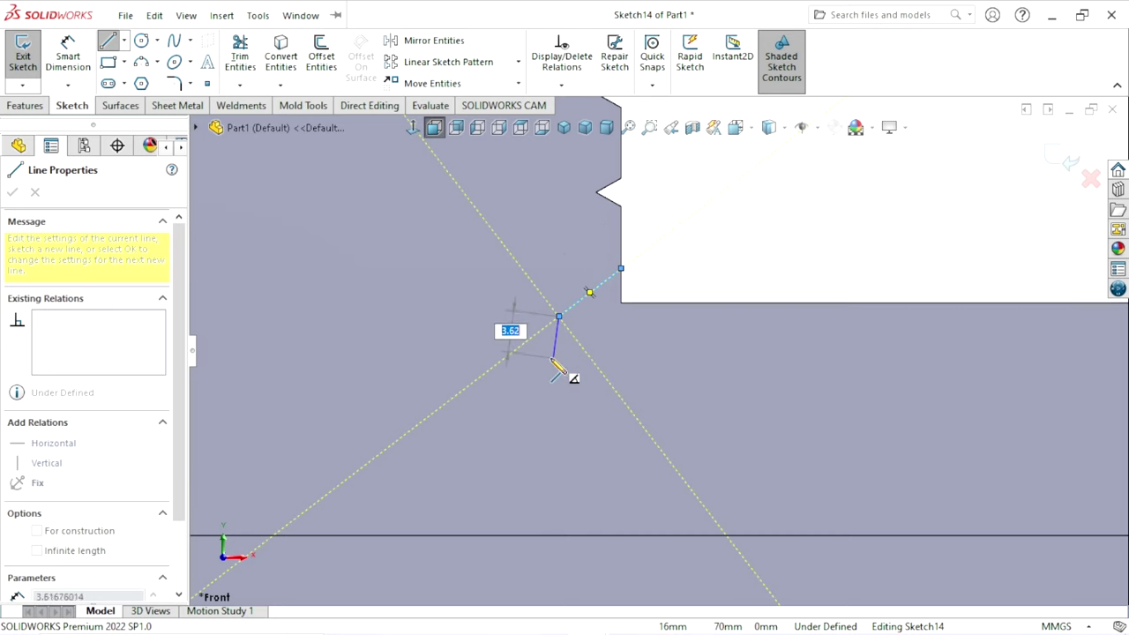
{"action": "left_click", "coordinate": [553, 358]}
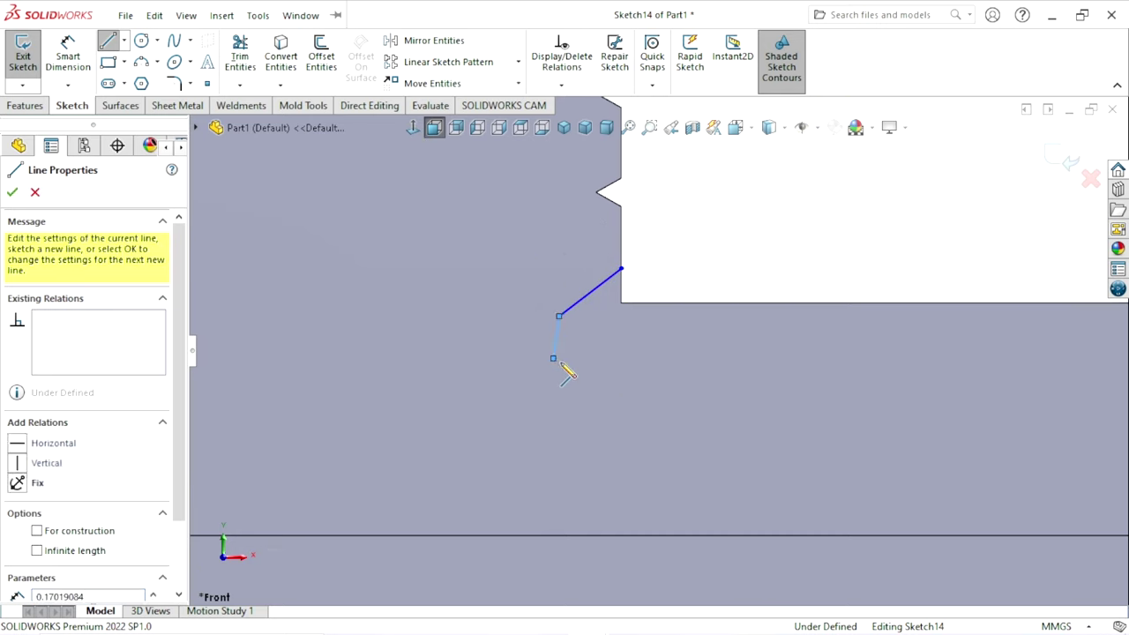
{"action": "left_click", "coordinate": [608, 358]}
{"action": "left_click", "coordinate": [687, 304]}
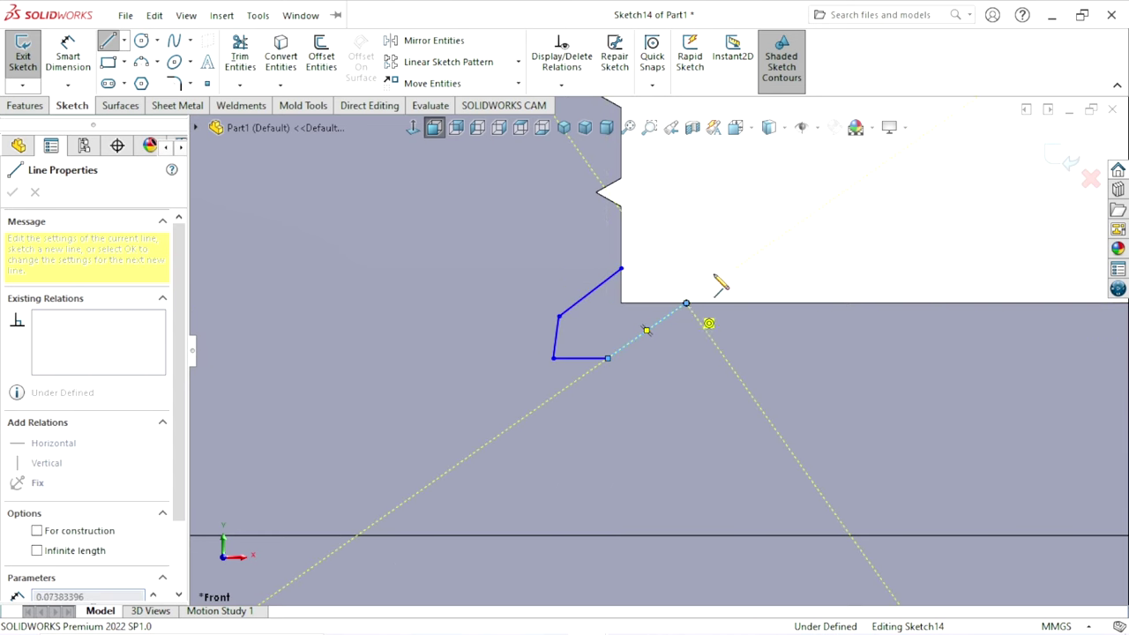
{"action": "right_click", "coordinate": [716, 265]}
{"action": "left_click", "coordinate": [747, 276]}
{"action": "key", "text": "Escape"}
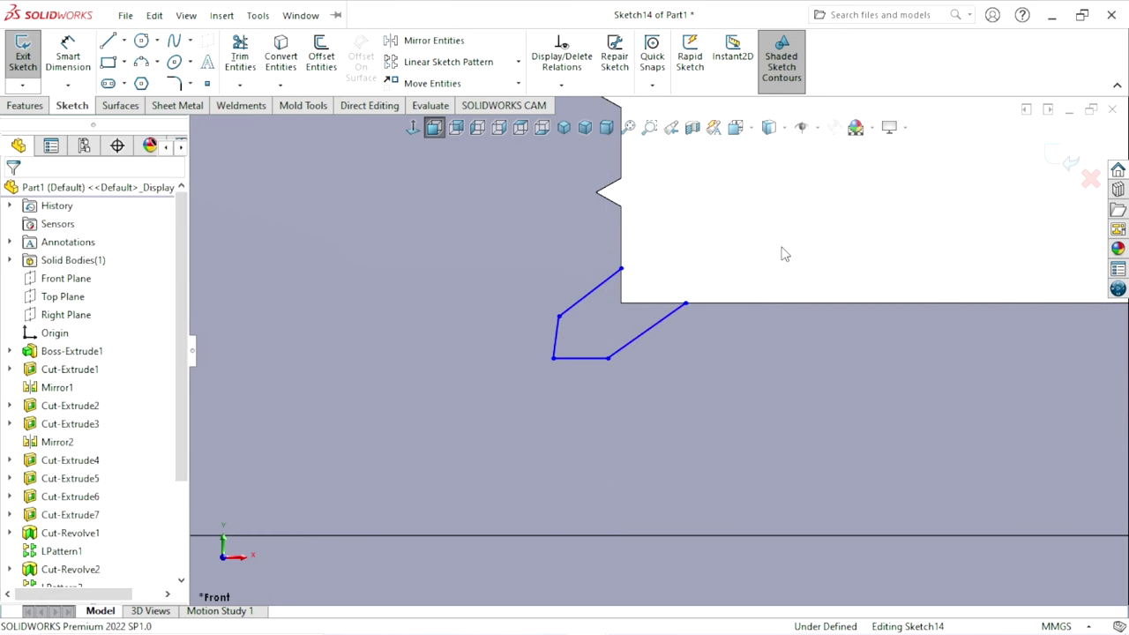
{"action": "left_click", "coordinate": [650, 327], "text": "ctrl"}
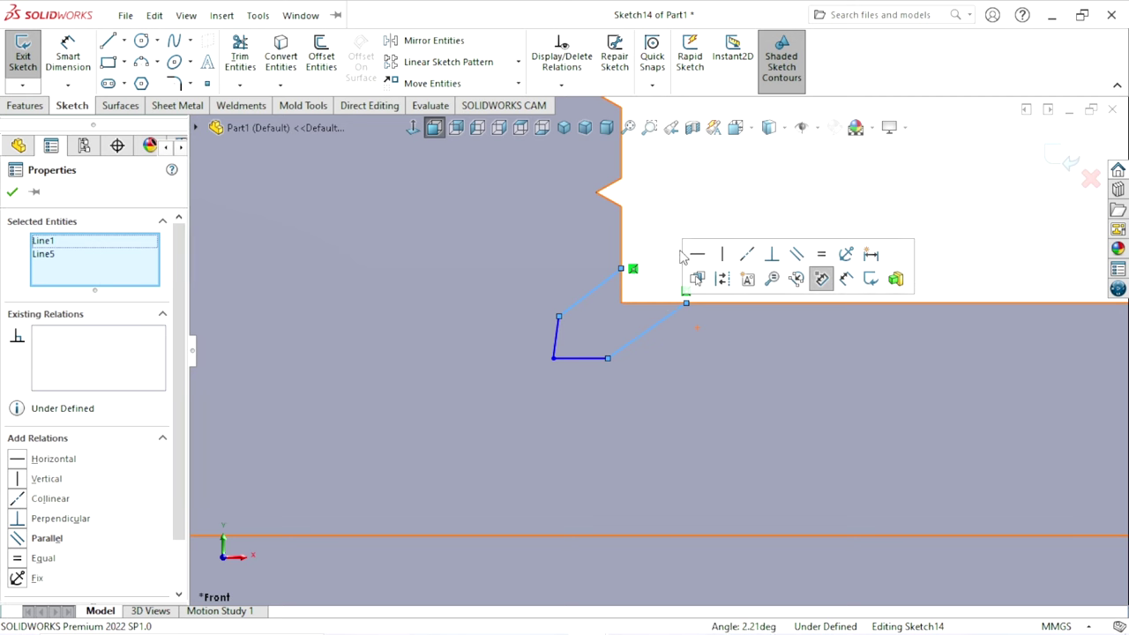
{"action": "left_click", "coordinate": [797, 255]}
Step: Add a 6 mm horizontal width dimension across the groove with Smart Dimension
{"action": "left_click", "coordinate": [481, 302]}
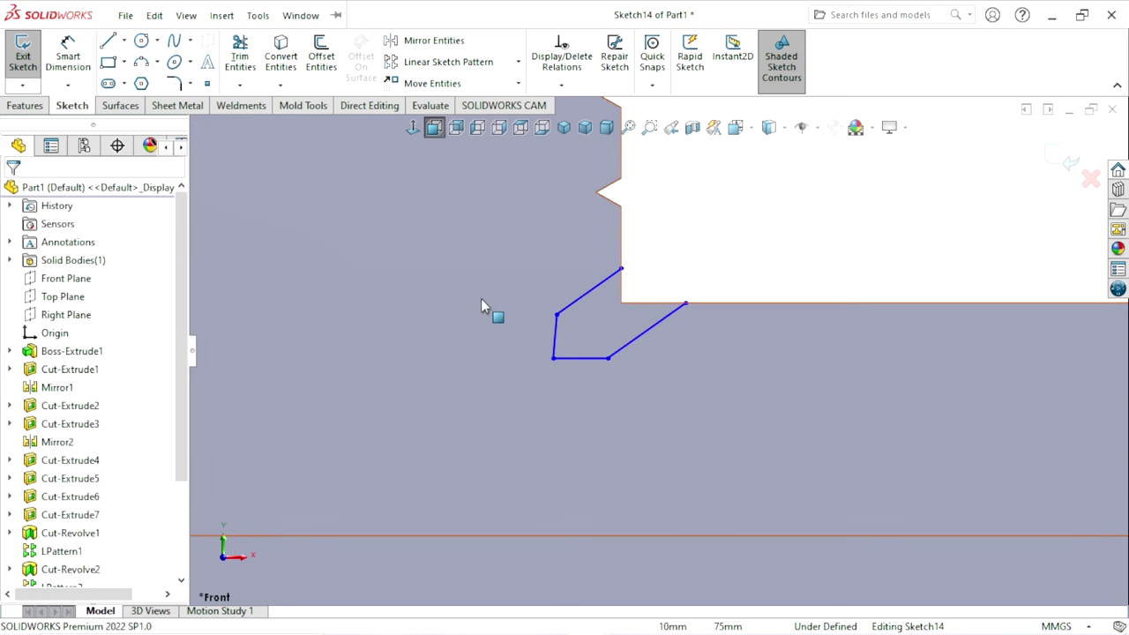
{"action": "left_click", "coordinate": [74, 60]}
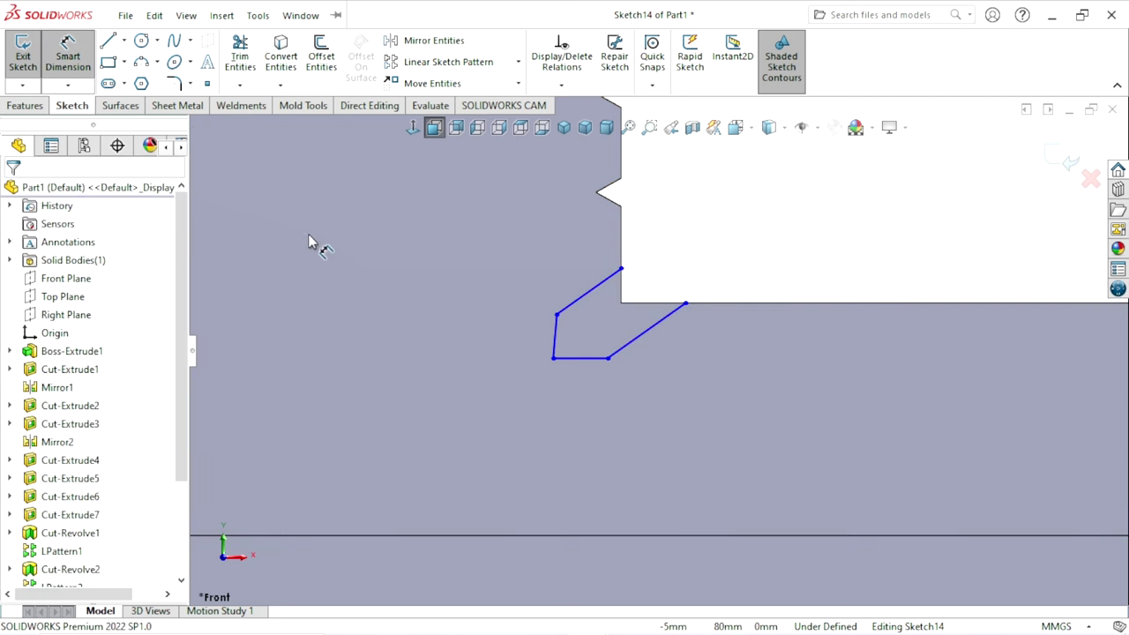
{"action": "left_click", "coordinate": [557, 316]}
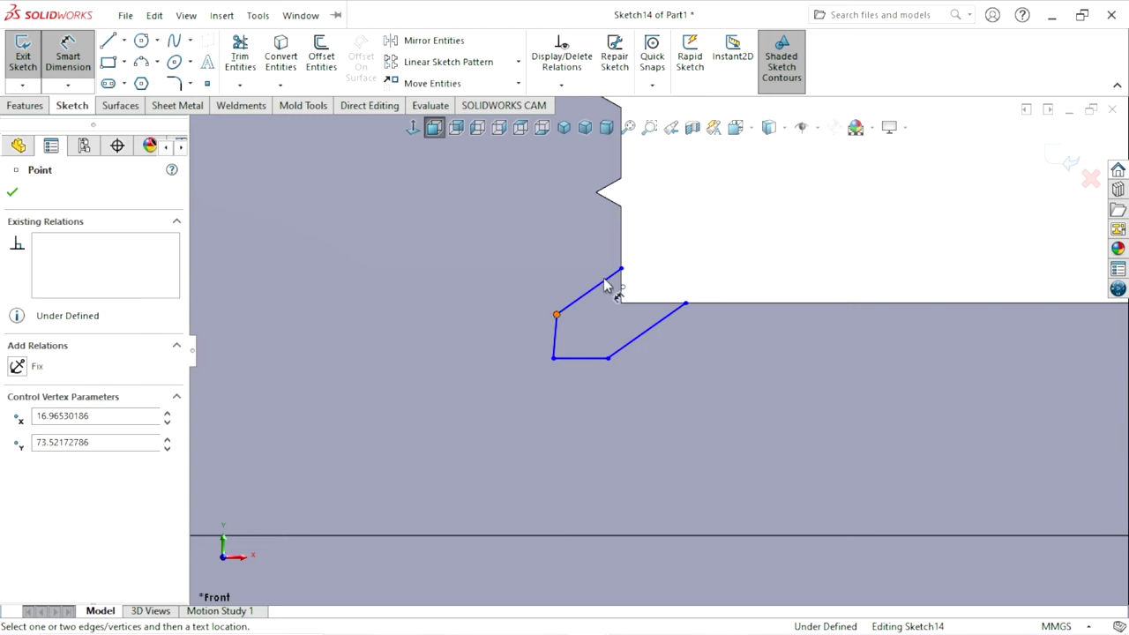
{"action": "left_click", "coordinate": [621, 268]}
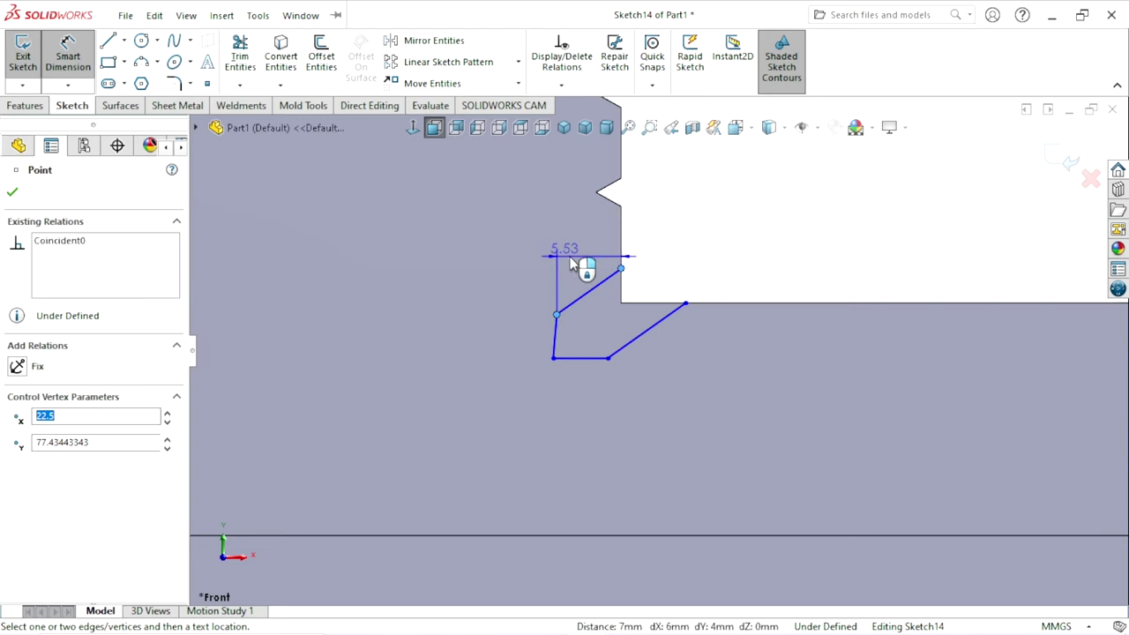
{"action": "left_click", "coordinate": [575, 264]}
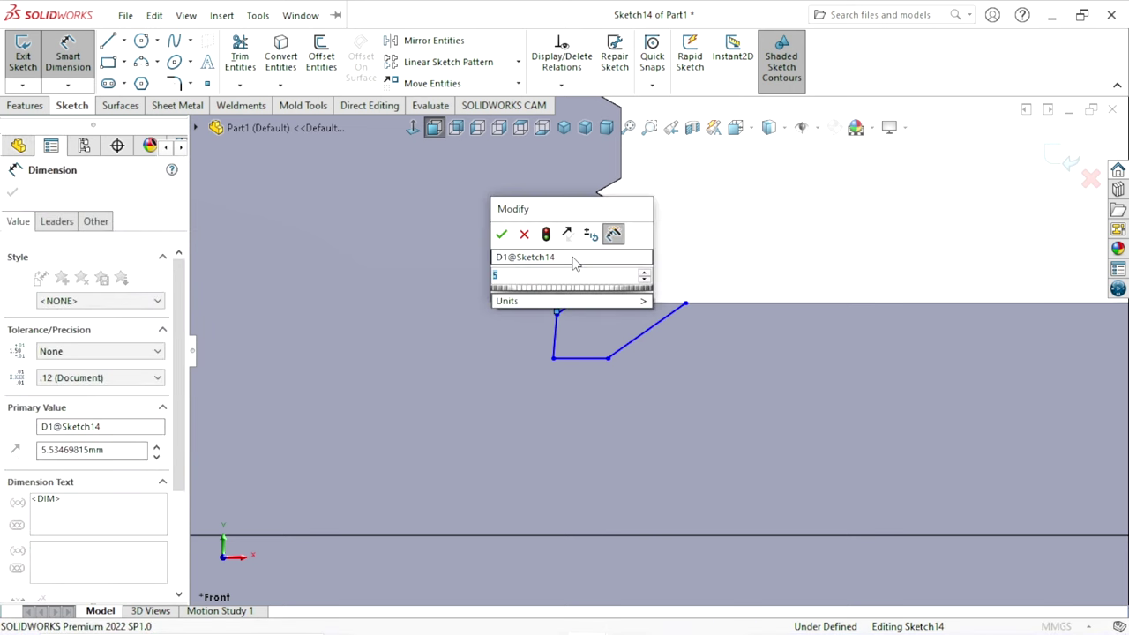
{"action": "key", "text": "BackSpace"}
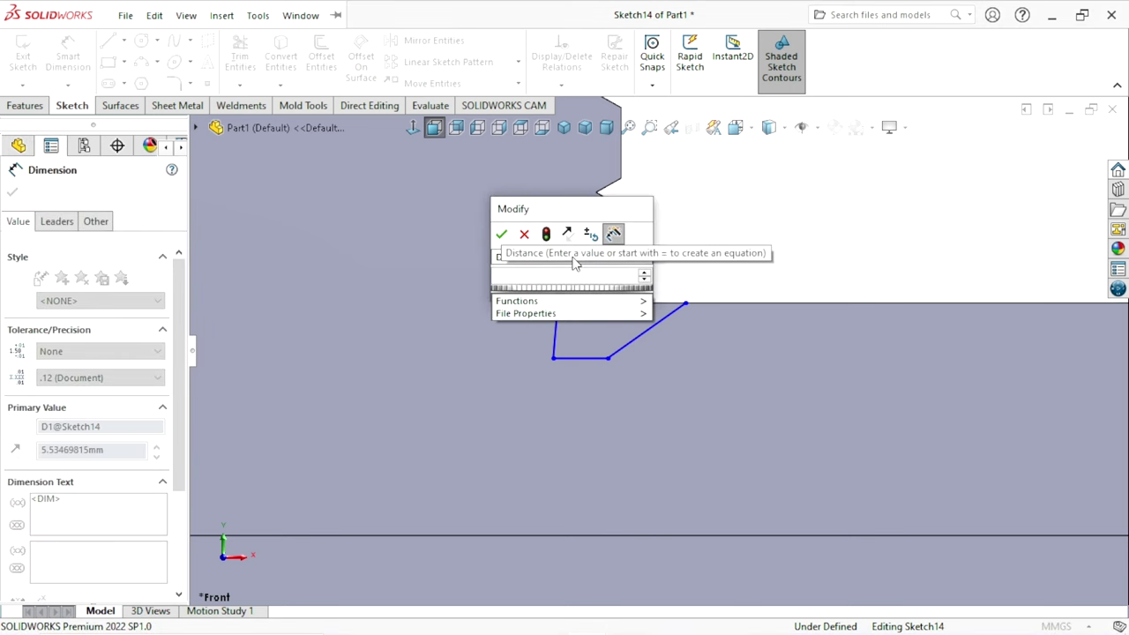
{"action": "type", "text": "5"}
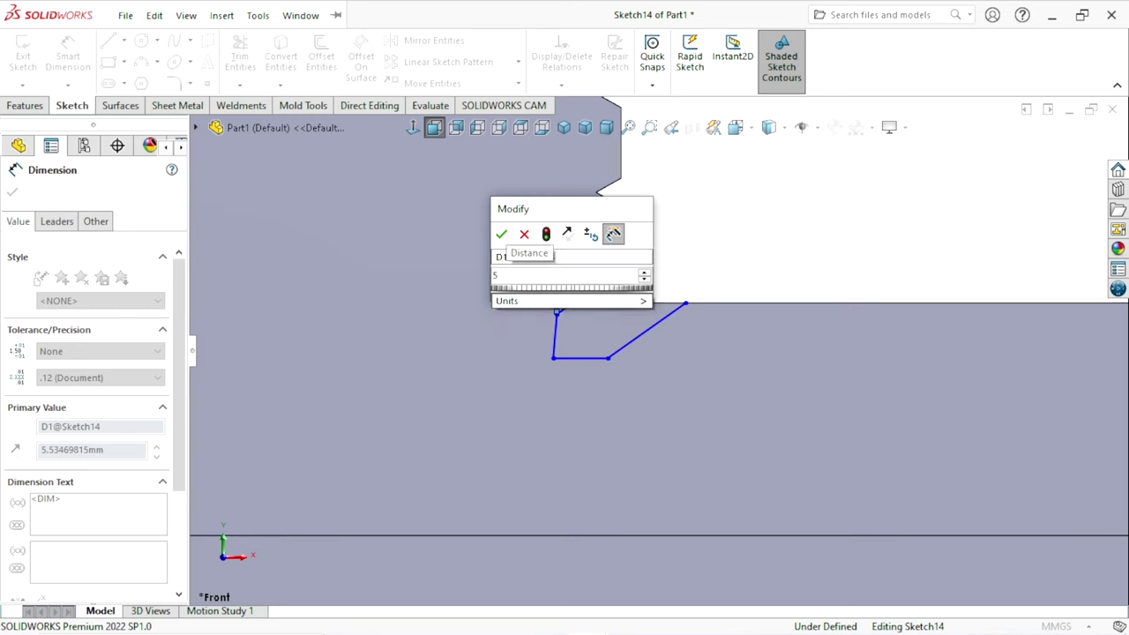
{"action": "key", "text": "BackSpace"}
{"action": "type", "text": "6"}
{"action": "key", "text": "Return"}
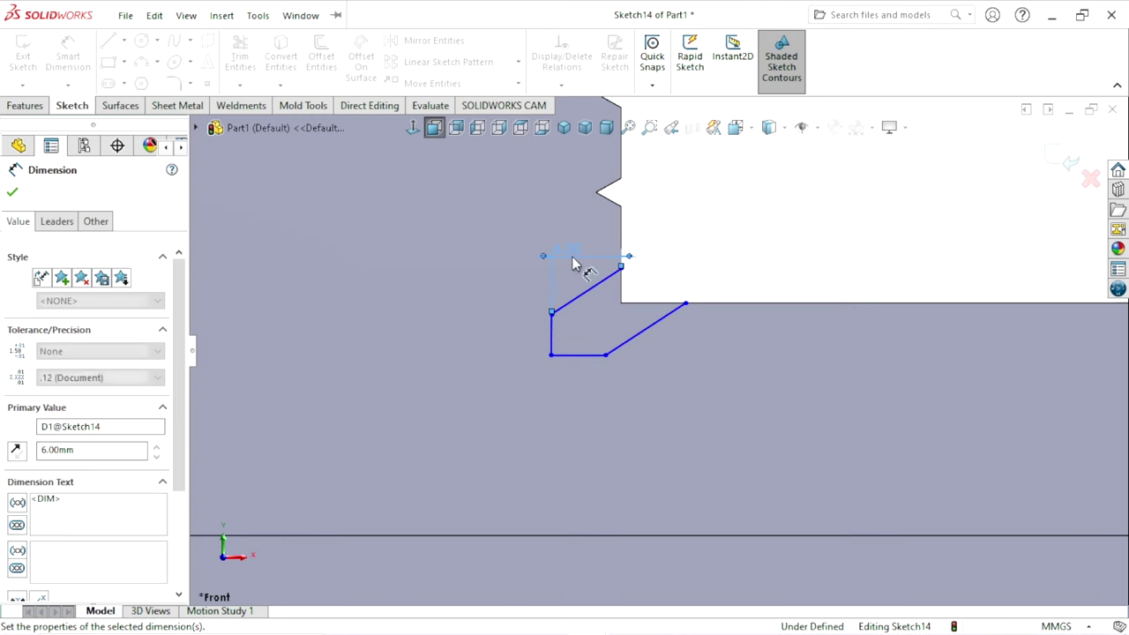
{"action": "left_click", "coordinate": [776, 298]}
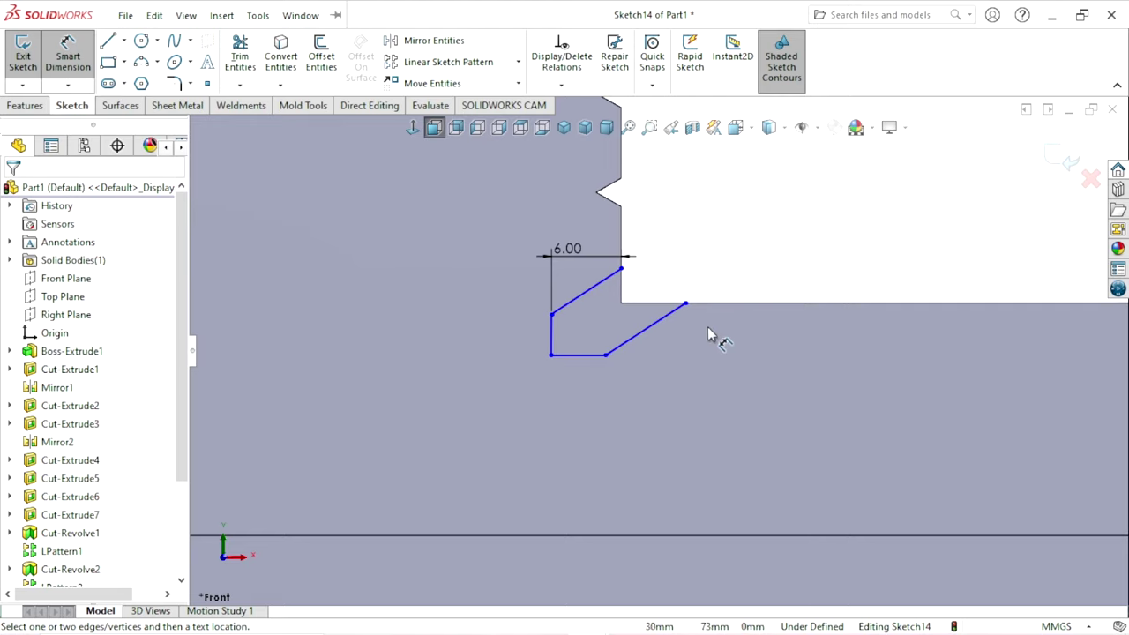
Step: Add a 4 mm vertical depth dimension and a 5 mm horizontal offset from the step edge
{"action": "left_click", "coordinate": [686, 305]}
{"action": "left_click", "coordinate": [605, 355]}
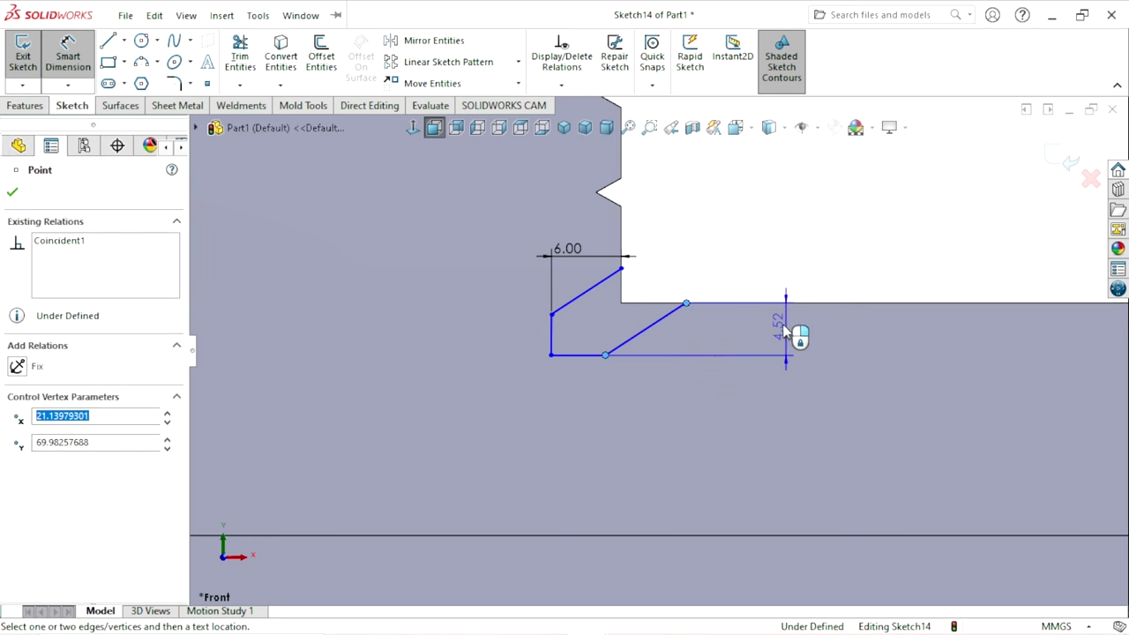
{"action": "left_click", "coordinate": [751, 322]}
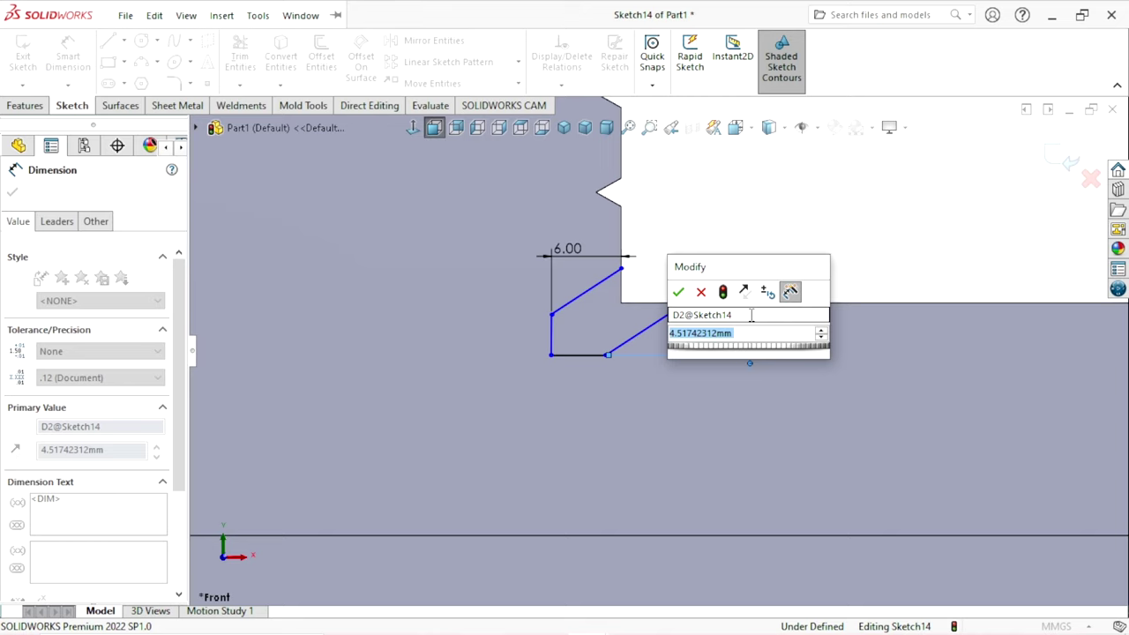
{"action": "type", "text": "4"}
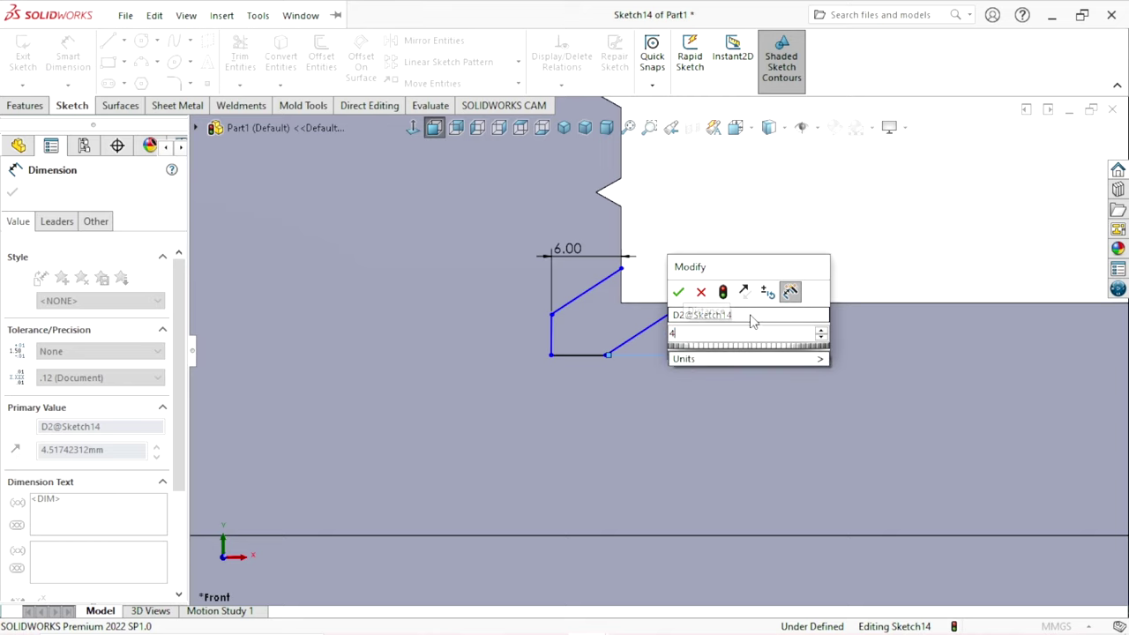
{"action": "key", "text": "Return"}
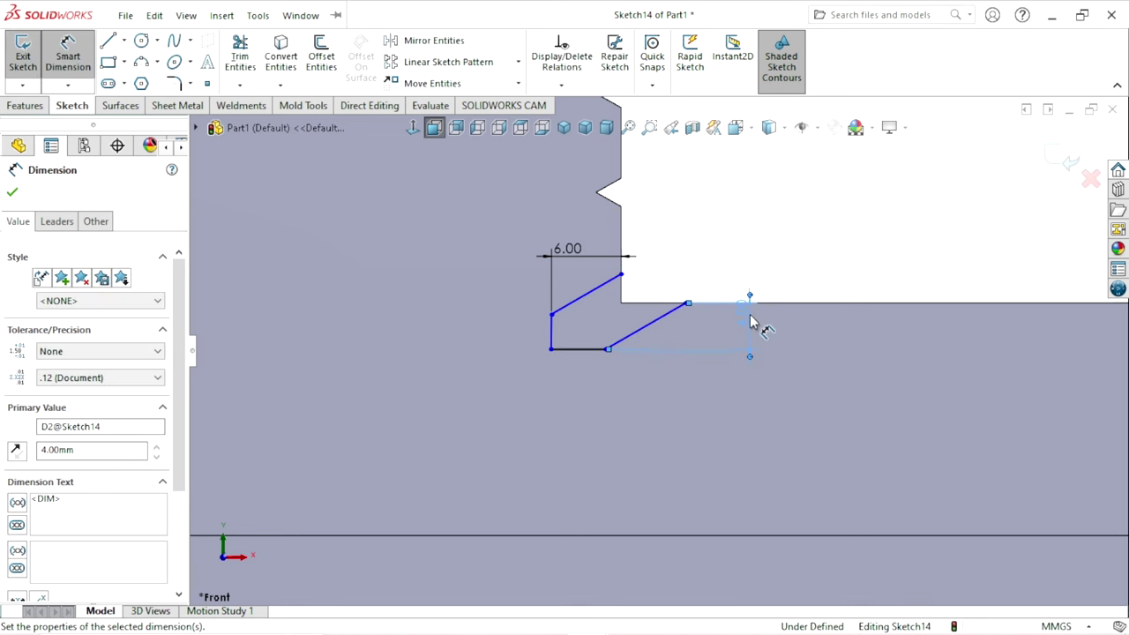
{"action": "scroll", "coordinate": [670, 353], "scroll_direction": "up", "scroll_amount": 3}
{"action": "scroll", "coordinate": [631, 380], "scroll_direction": "down", "scroll_amount": 3}
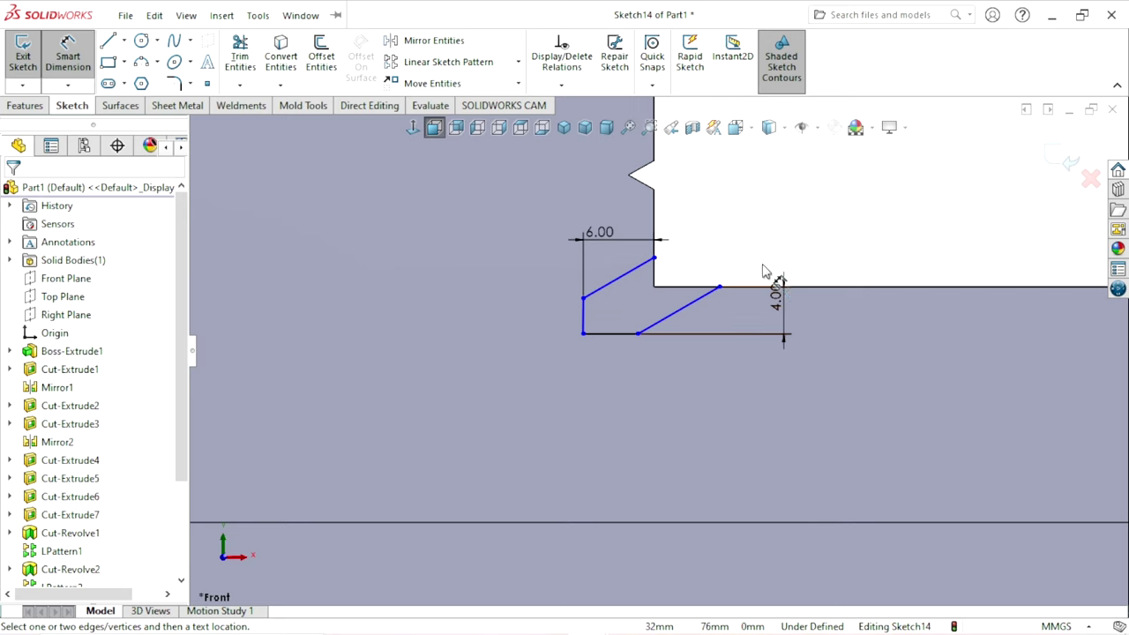
{"action": "left_click", "coordinate": [656, 229]}
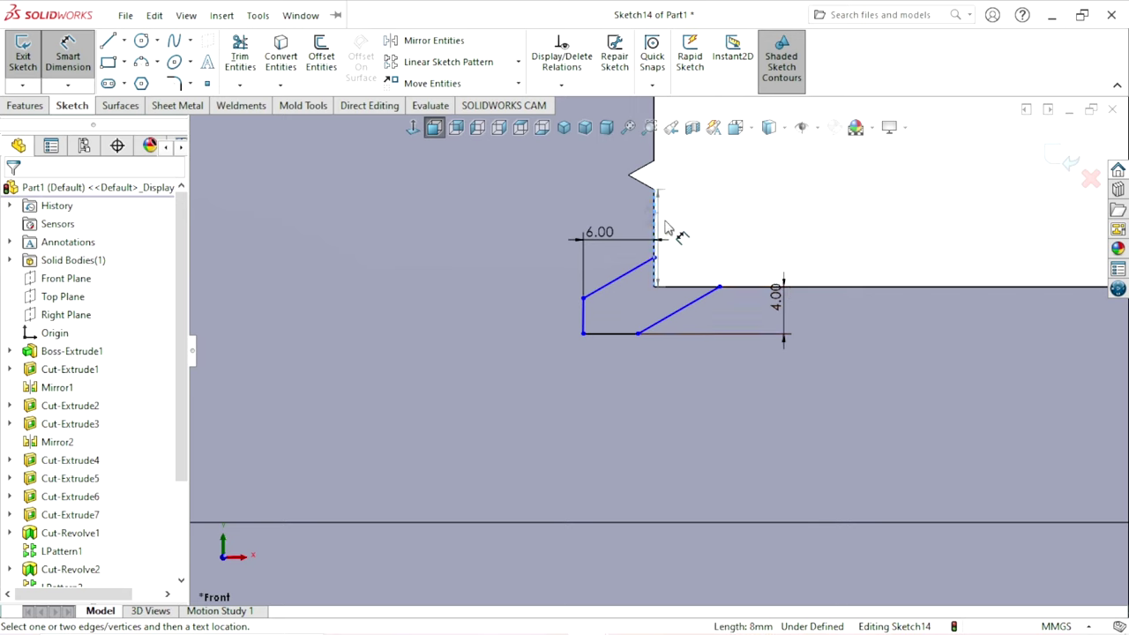
{"action": "left_click", "coordinate": [720, 287]}
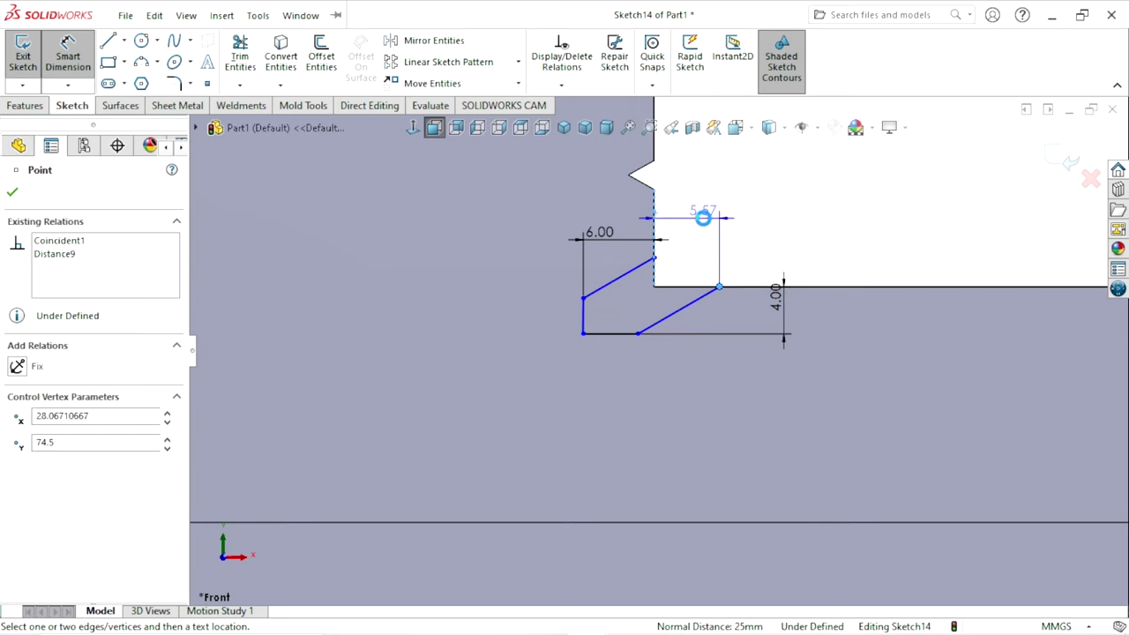
{"action": "left_click", "coordinate": [703, 218]}
{"action": "left_click", "coordinate": [704, 218]}
{"action": "key", "text": "Return"}
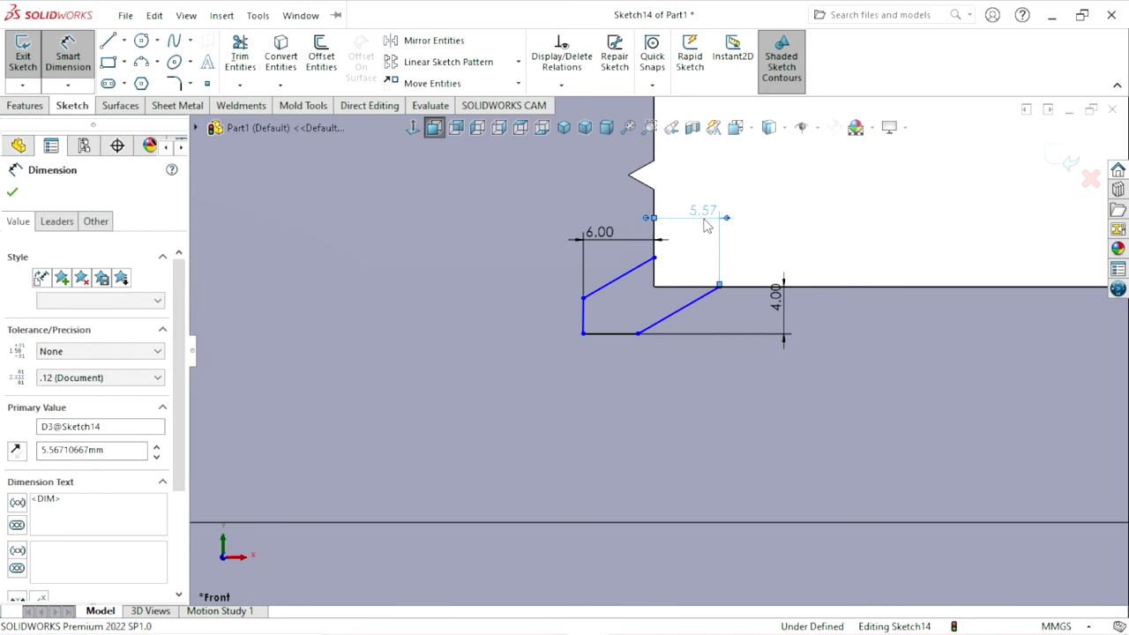
{"action": "type", "text": "5.00mm"}
{"action": "key", "text": "Return"}
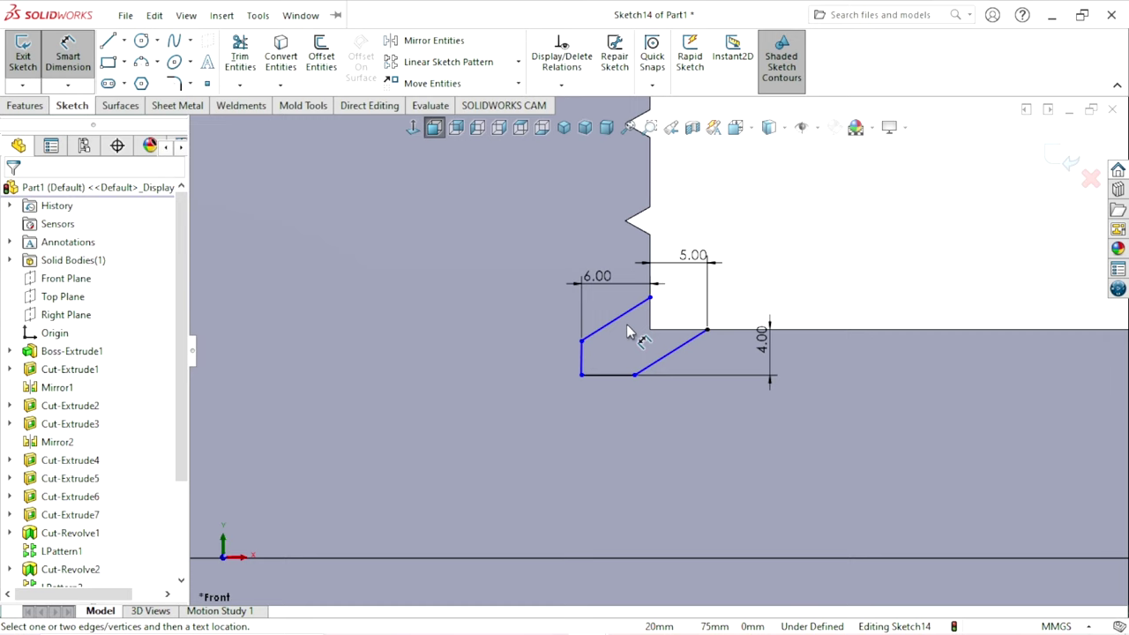
Step: Set a 55° angle between the short left line and the upper diagonal
{"action": "scroll", "coordinate": [628, 332], "scroll_direction": "down", "scroll_amount": 1}
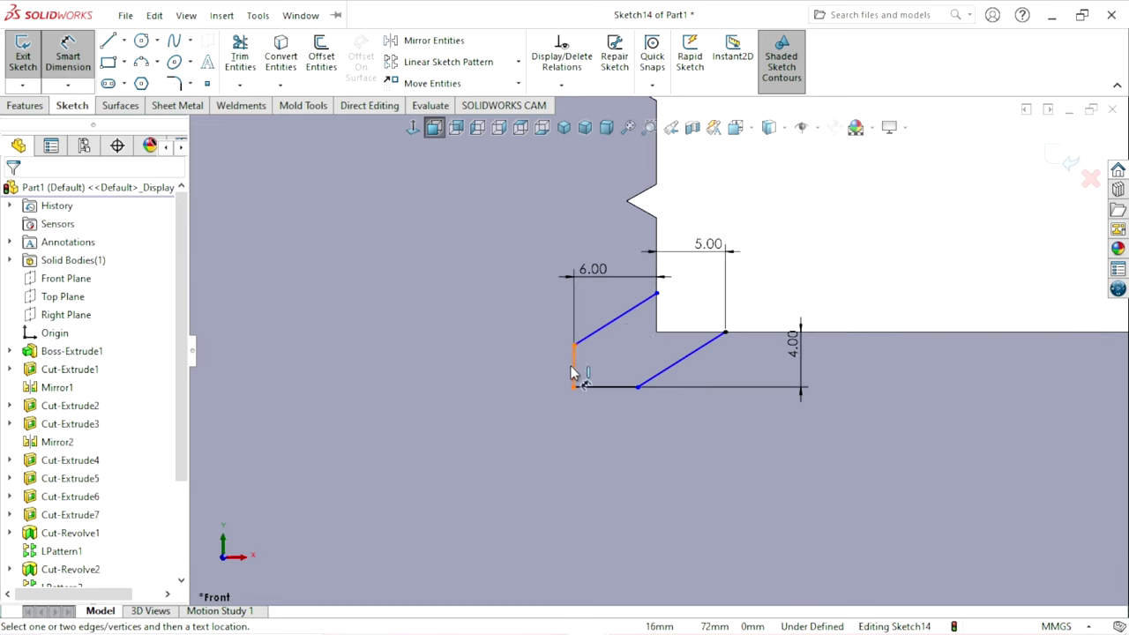
{"action": "left_click", "coordinate": [574, 374]}
{"action": "left_click", "coordinate": [620, 319]}
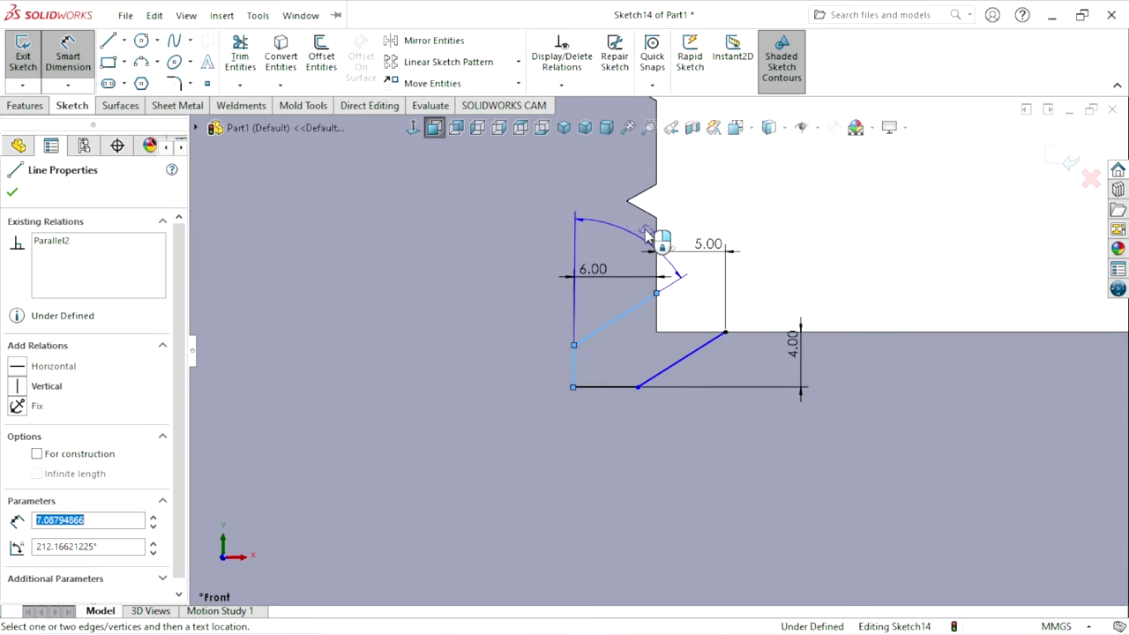
{"action": "left_click", "coordinate": [646, 235]}
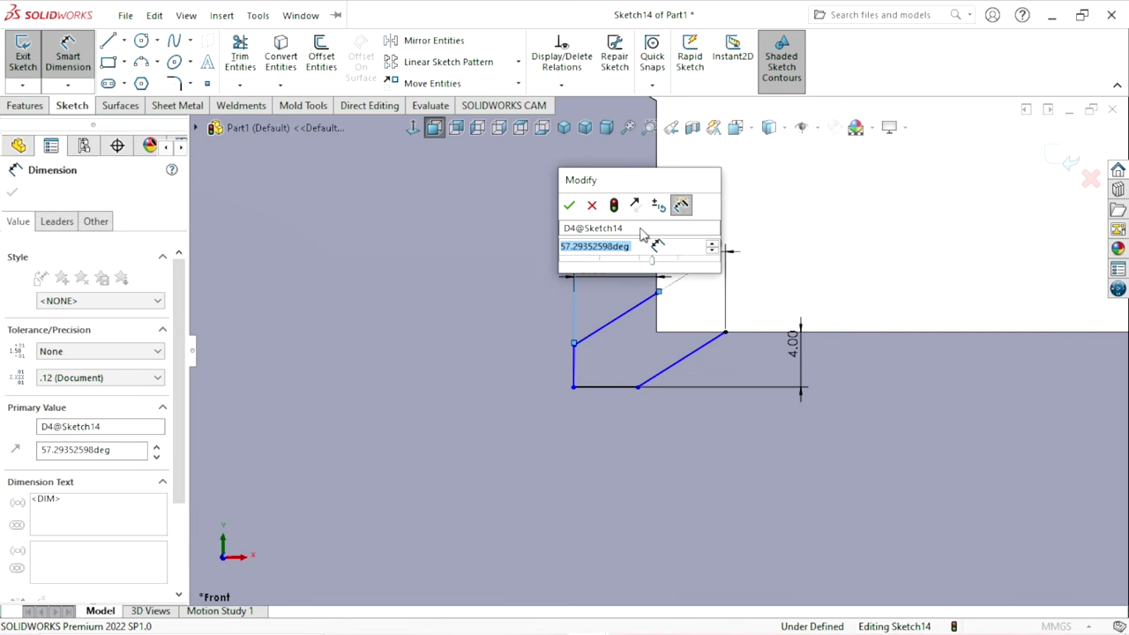
{"action": "type", "text": "55"}
{"action": "key", "text": "Return"}
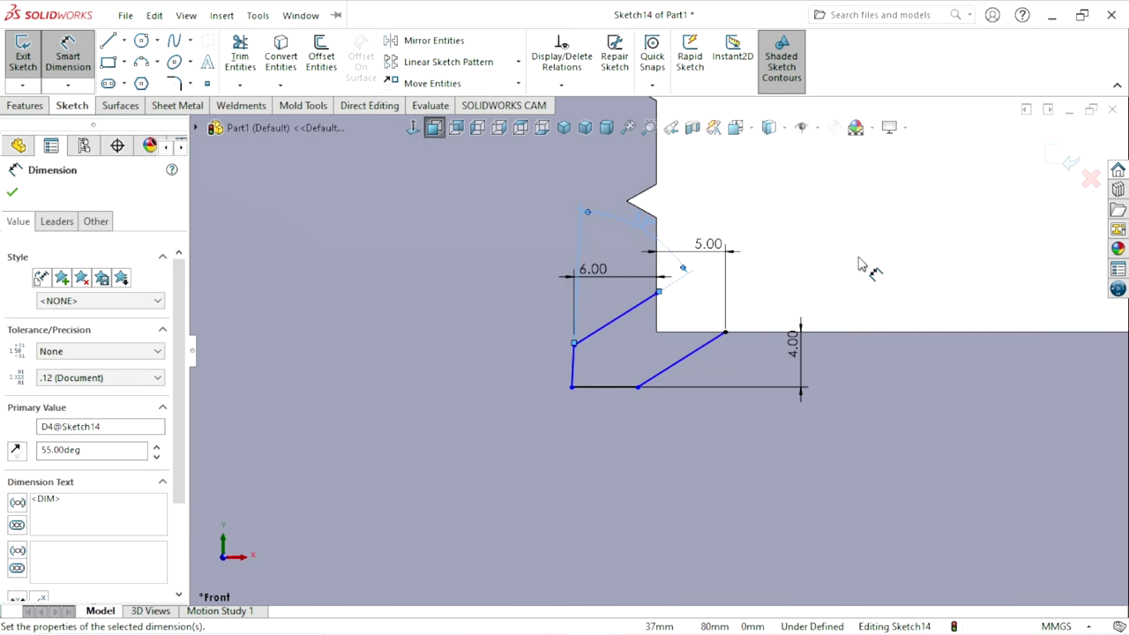
{"action": "key", "text": "Escape"}
{"action": "scroll", "coordinate": [709, 313], "scroll_direction": "up", "scroll_amount": 2}
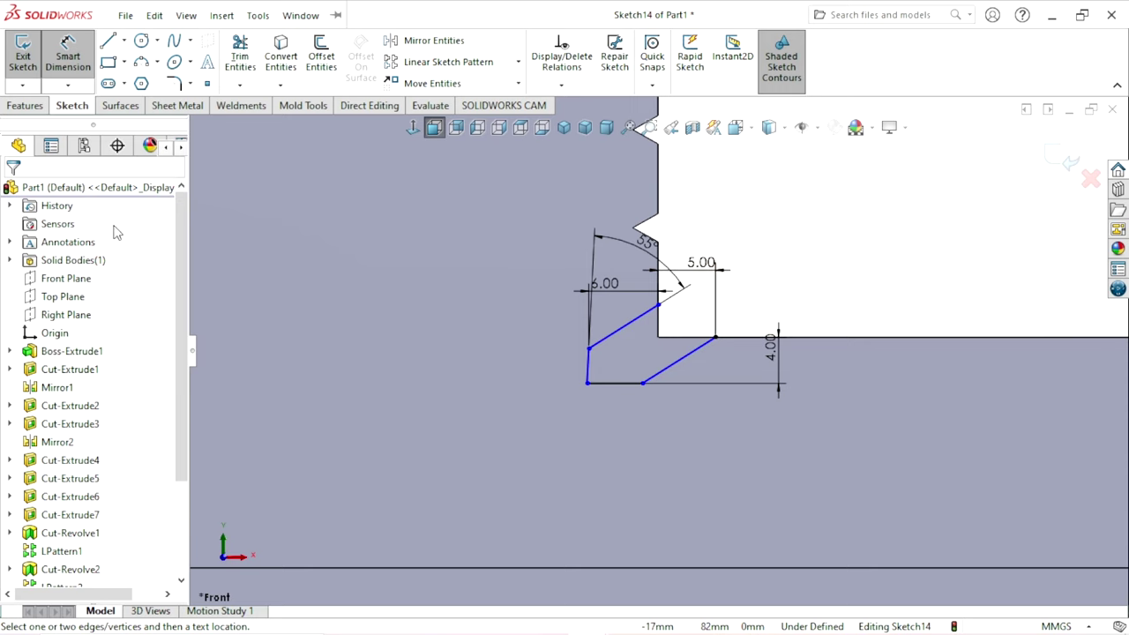
{"action": "key", "text": "Escape"}
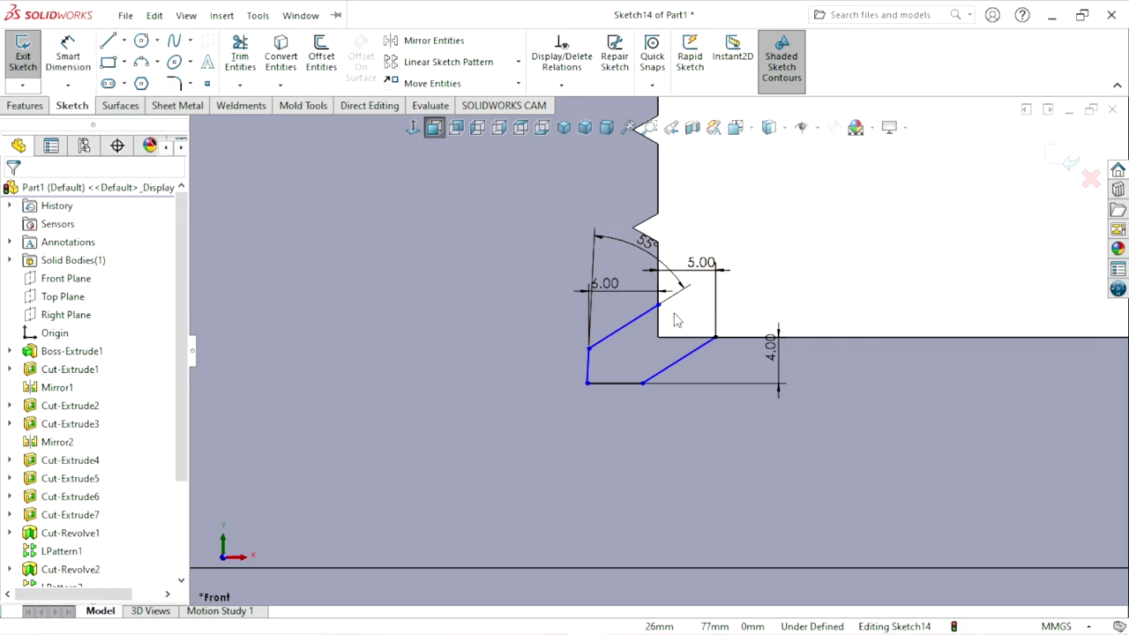
Step: Make the short left line vertical and draw a line closing the profile's open end
{"action": "left_click", "coordinate": [583, 374]}
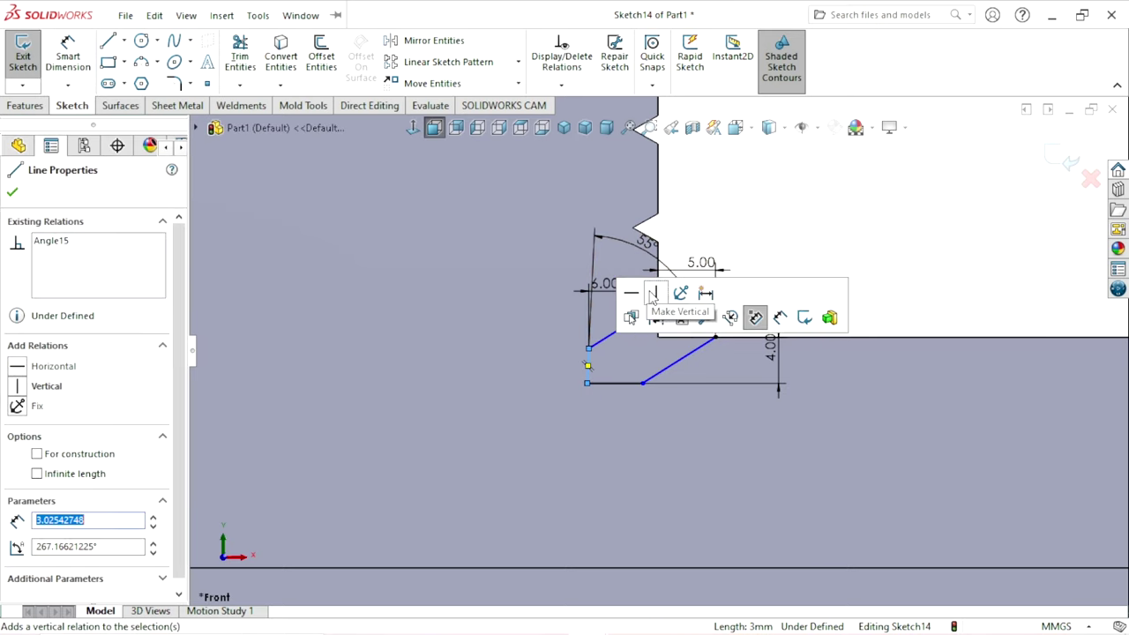
{"action": "key", "text": "Escape"}
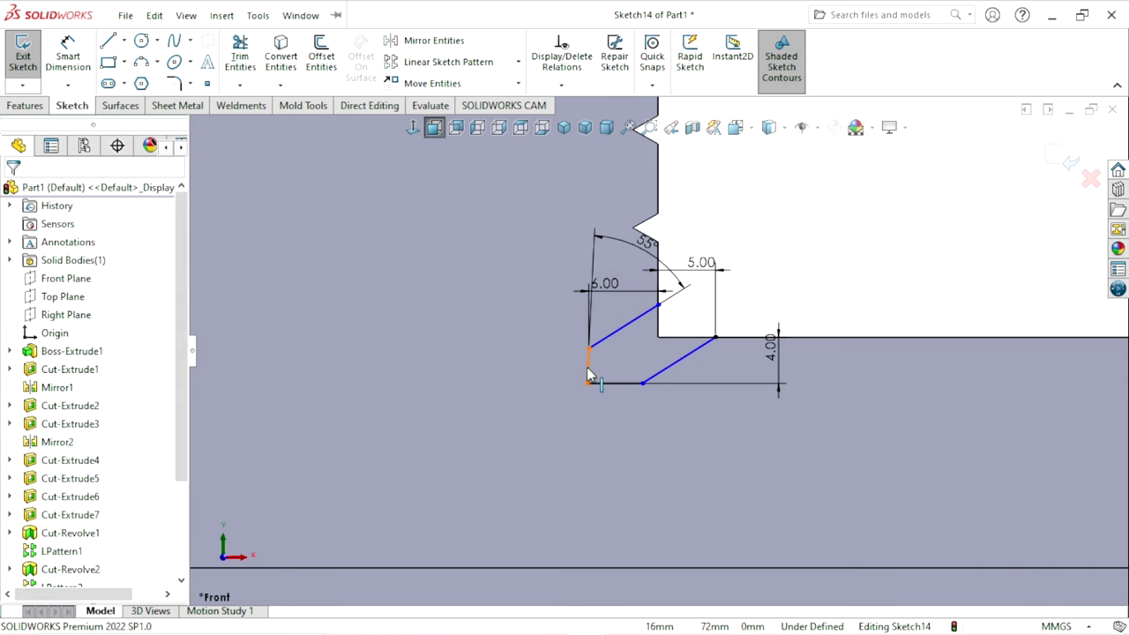
{"action": "left_click", "coordinate": [588, 367]}
{"action": "left_click", "coordinate": [659, 291]}
{"action": "key", "text": "Escape"}
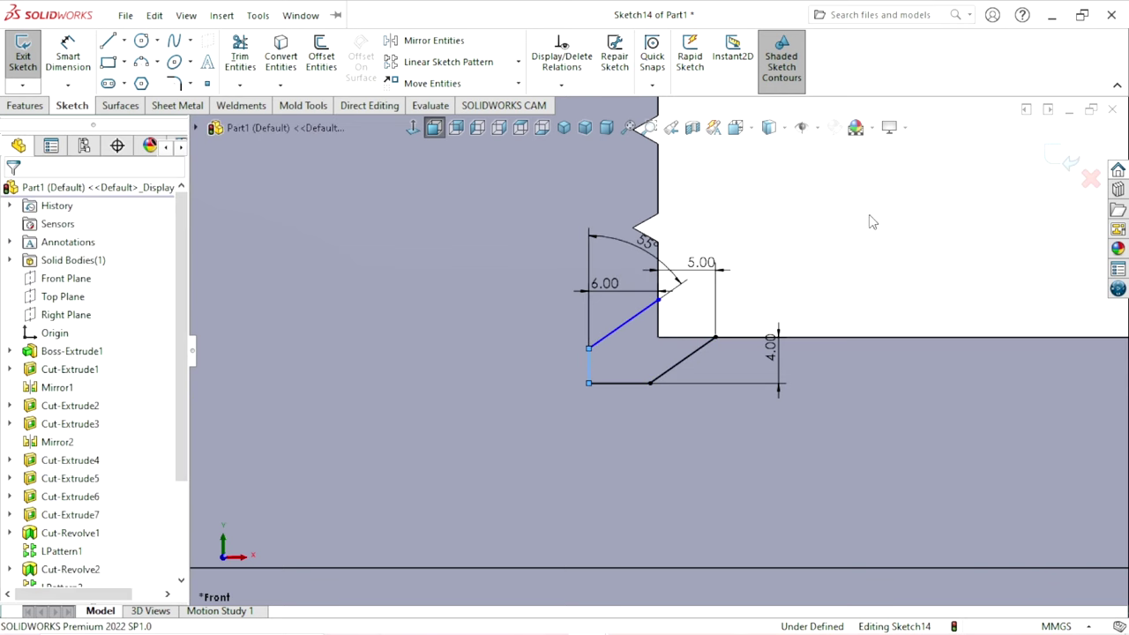
{"action": "scroll", "coordinate": [744, 391], "scroll_direction": "up", "scroll_amount": 2}
{"action": "scroll", "coordinate": [664, 369], "scroll_direction": "down", "scroll_amount": 2}
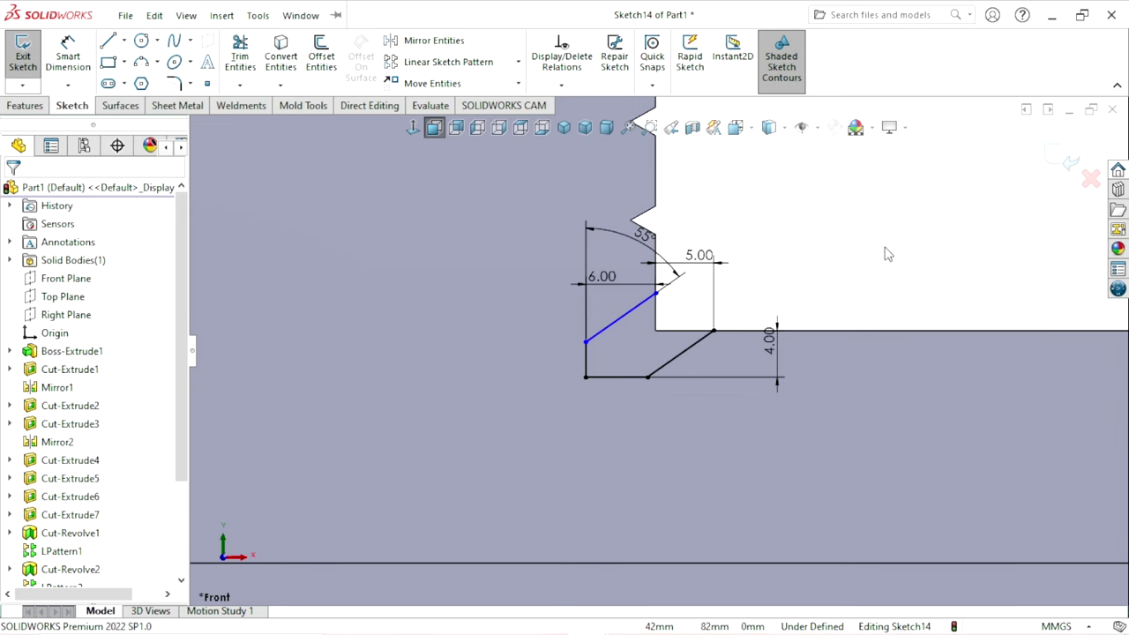
{"action": "left_click", "coordinate": [108, 42]}
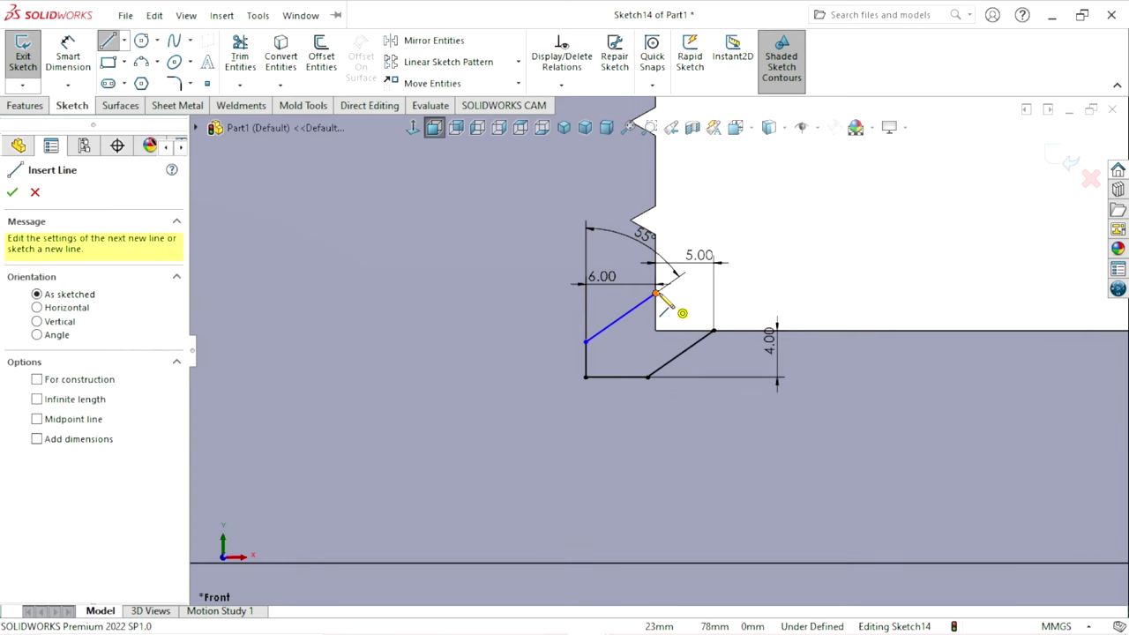
{"action": "left_click", "coordinate": [660, 338]}
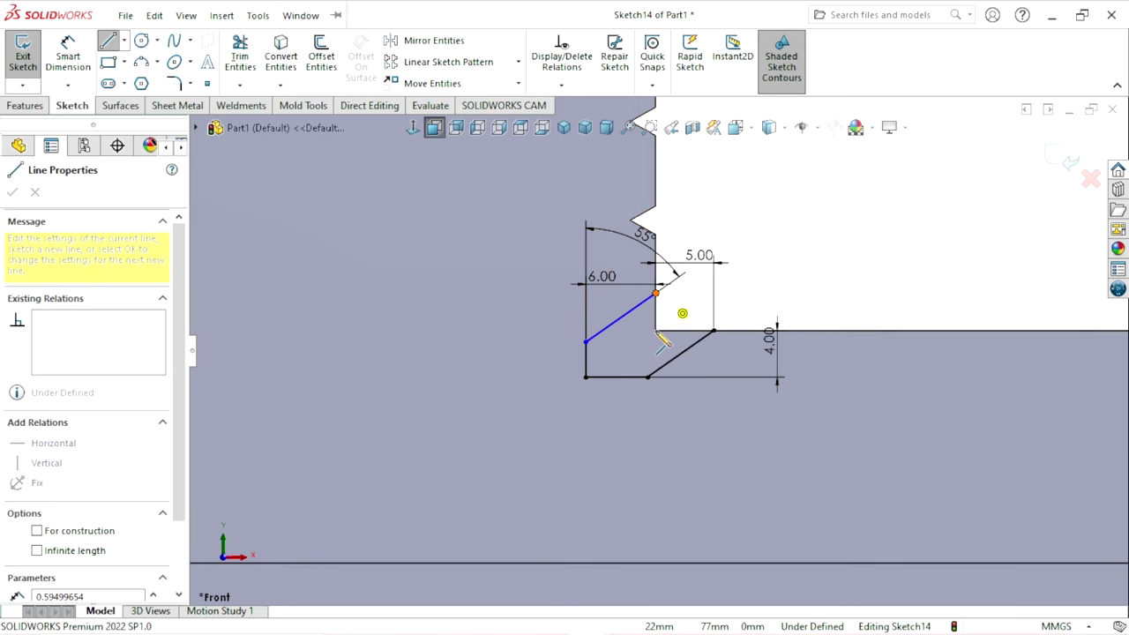
{"action": "left_click", "coordinate": [713, 331]}
{"action": "right_click", "coordinate": [777, 231]}
{"action": "left_click", "coordinate": [790, 239]}
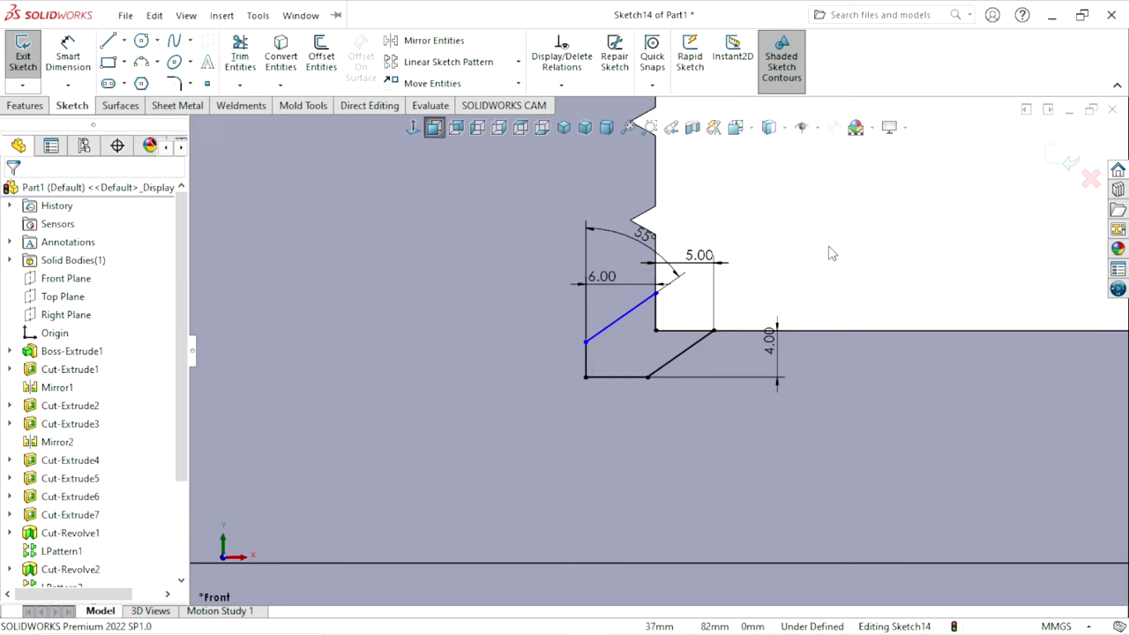
Step: Dimension the profile's corner point 75 mm above the part's bottom edge
{"action": "left_click", "coordinate": [62, 58]}
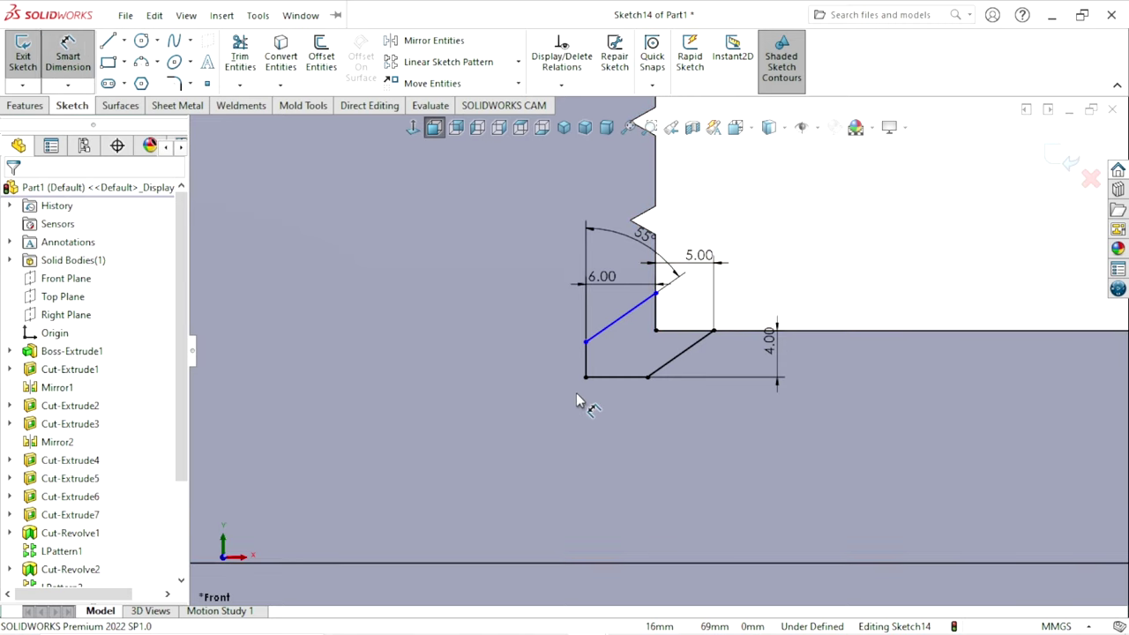
{"action": "left_click", "coordinate": [584, 342]}
{"action": "scroll", "coordinate": [488, 382], "scroll_direction": "up", "scroll_amount": 3}
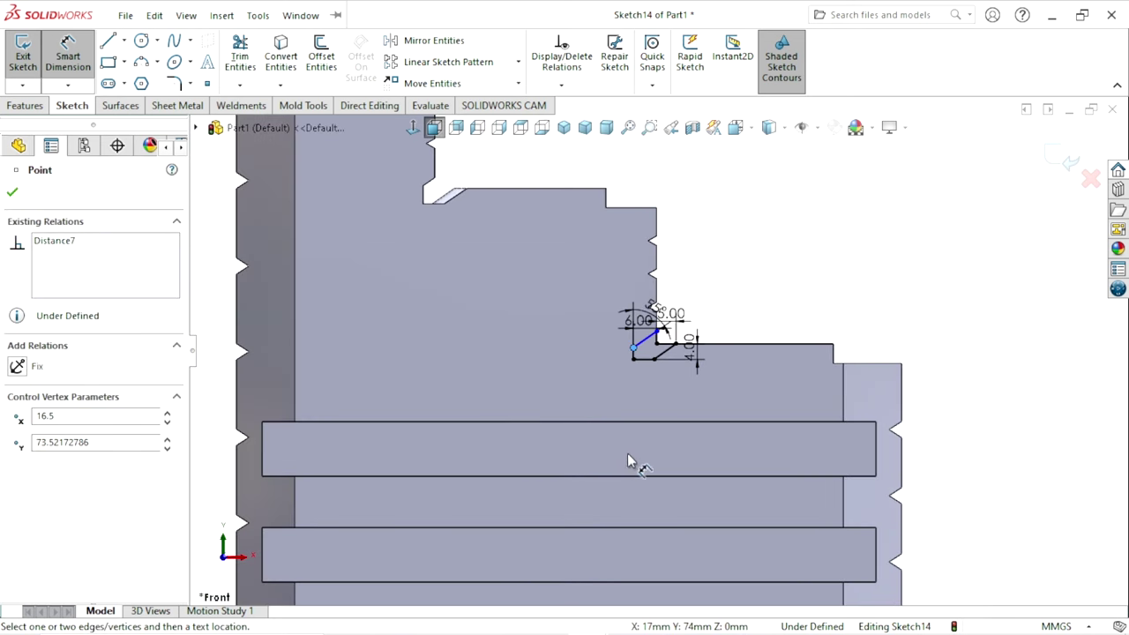
{"action": "scroll", "coordinate": [622, 479], "scroll_direction": "up", "scroll_amount": 3}
{"action": "scroll", "coordinate": [636, 445], "scroll_direction": "down", "scroll_amount": 3}
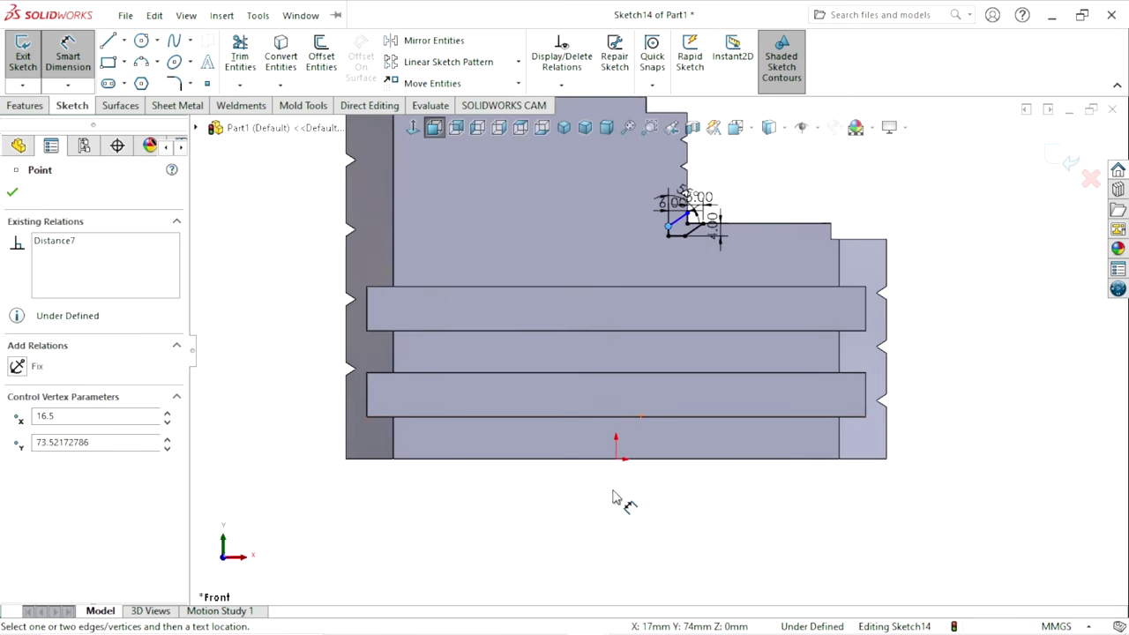
{"action": "left_click", "coordinate": [613, 458]}
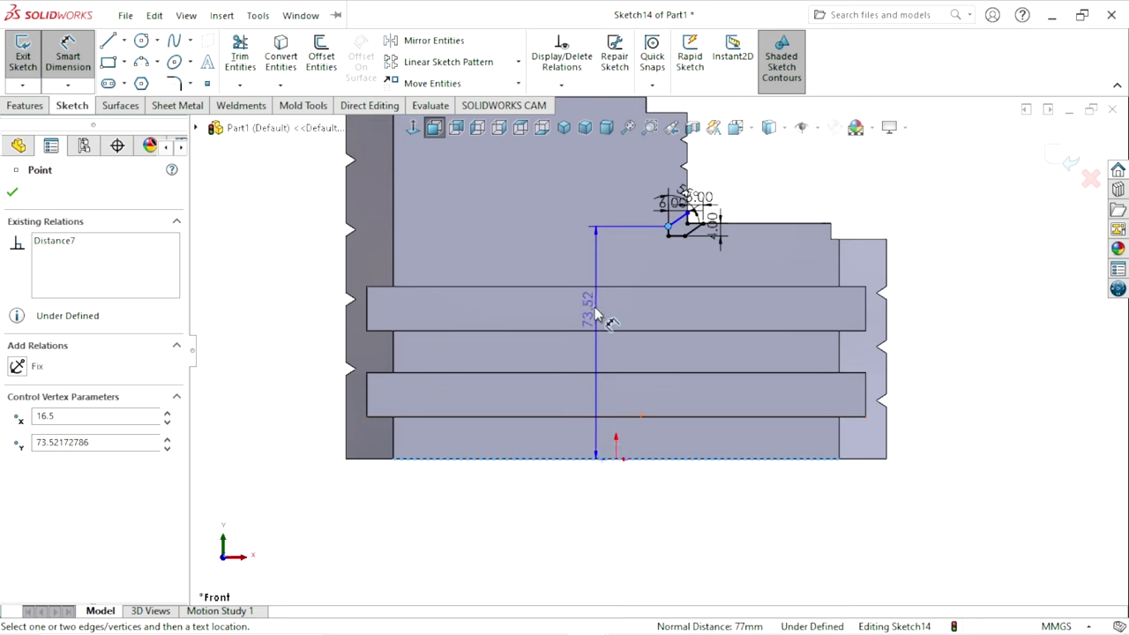
{"action": "left_click", "coordinate": [563, 265]}
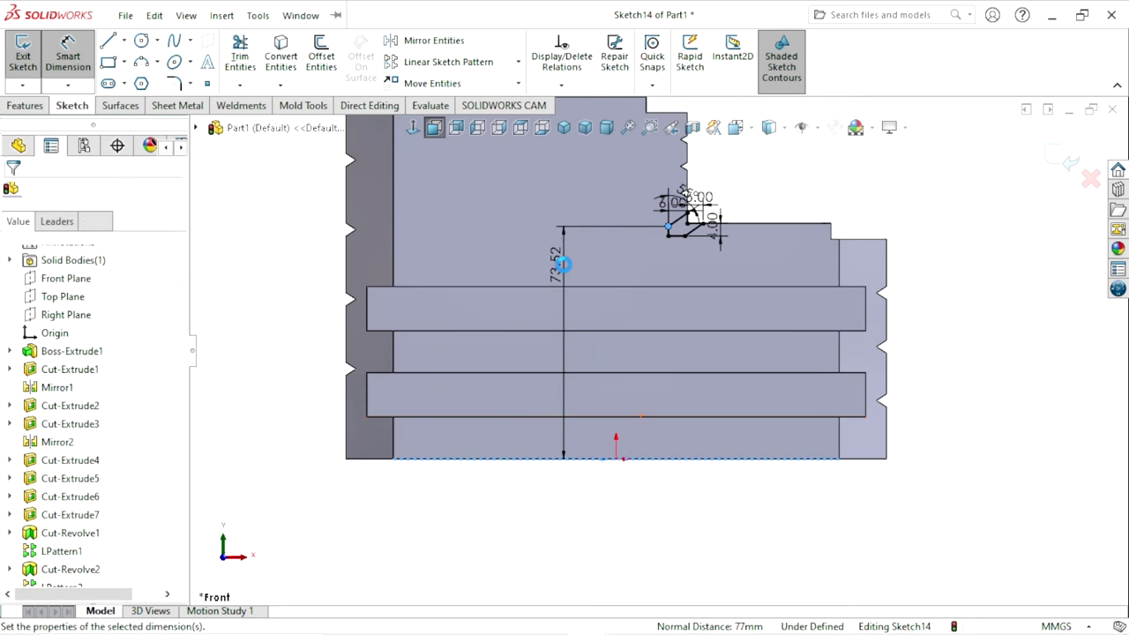
{"action": "type", "text": "75"}
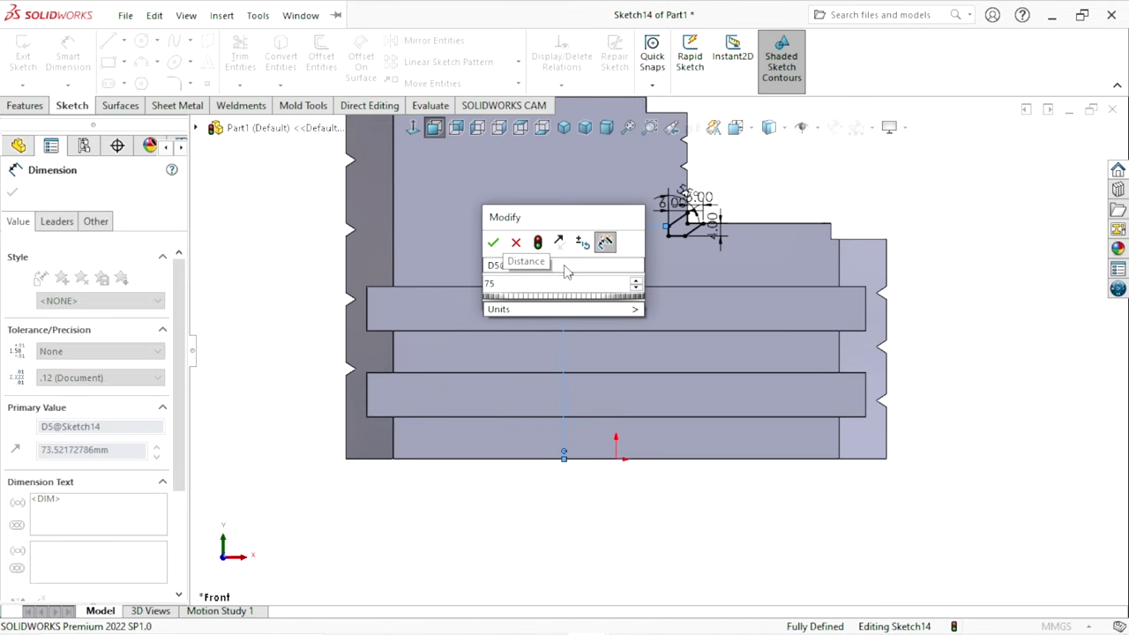
{"action": "key", "text": "Return"}
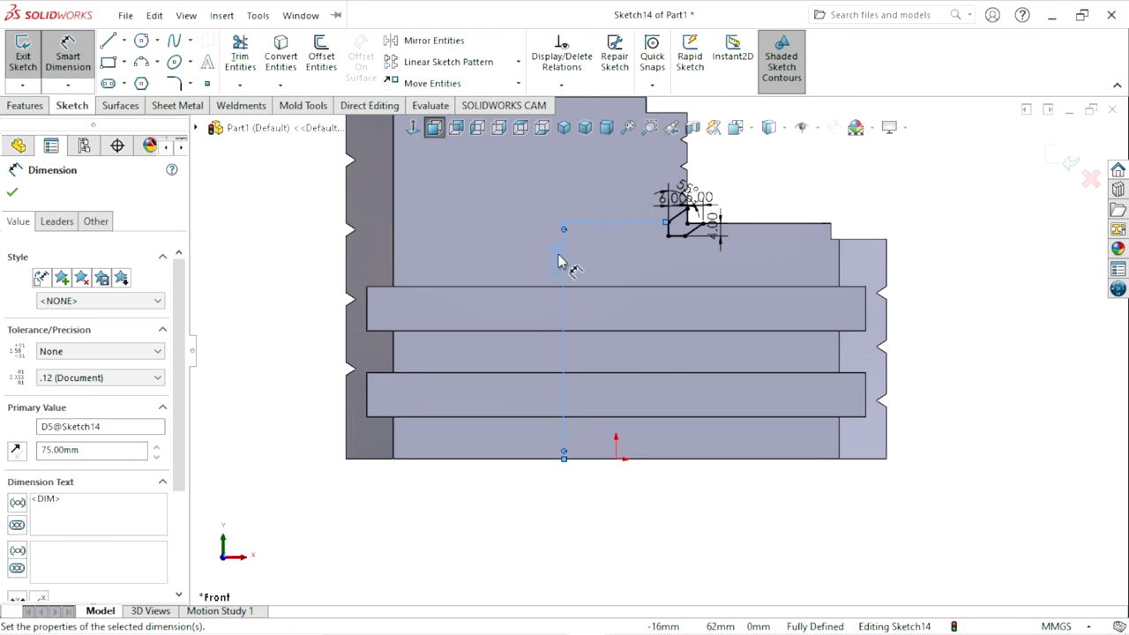
{"action": "scroll", "coordinate": [713, 227], "scroll_direction": "down", "scroll_amount": 3}
{"action": "scroll", "coordinate": [686, 222], "scroll_direction": "down", "scroll_amount": 2}
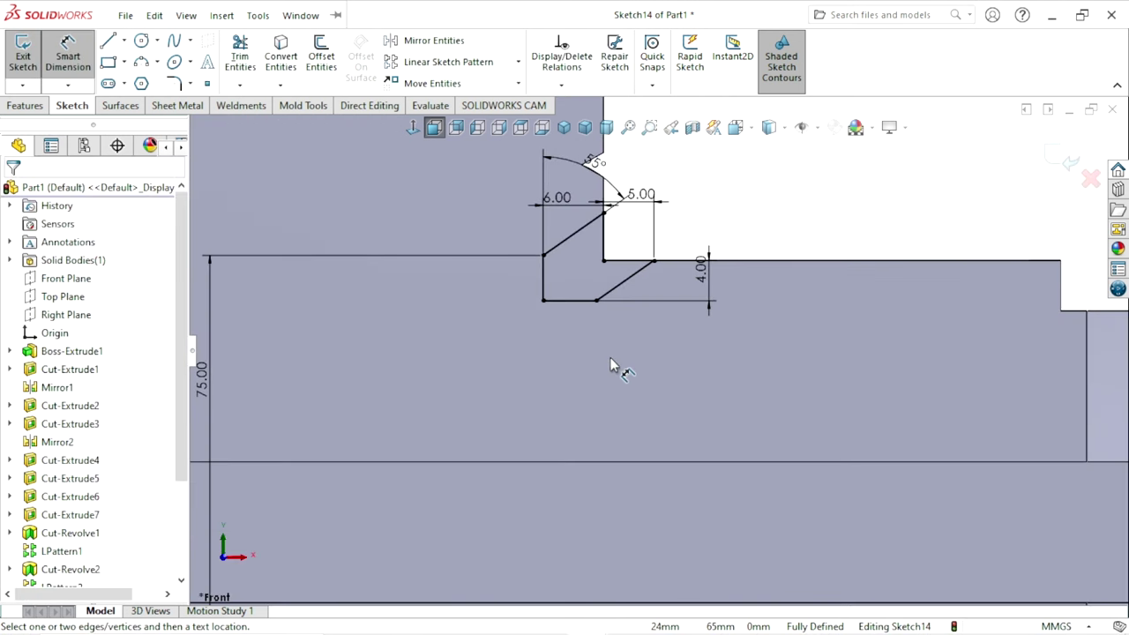
{"action": "scroll", "coordinate": [610, 357], "scroll_direction": "up", "scroll_amount": 2}
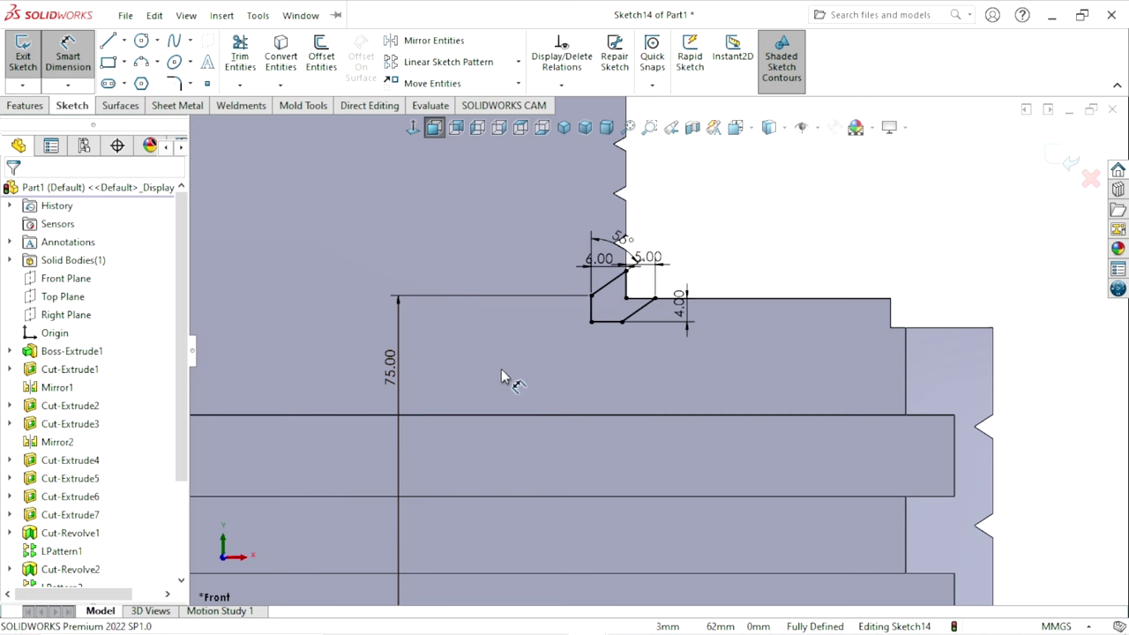
{"action": "scroll", "coordinate": [662, 371], "scroll_direction": "up", "scroll_amount": 2}
{"action": "scroll", "coordinate": [927, 441], "scroll_direction": "down", "scroll_amount": 1}
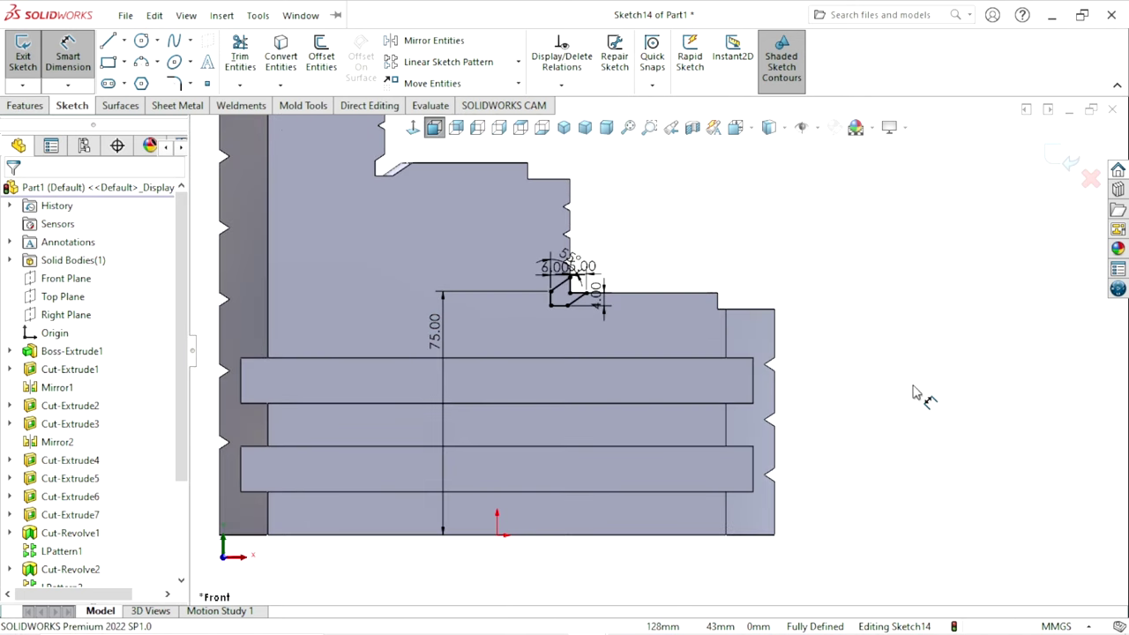
Step: Sketch a vertical centreline right of the part, dimensioned 95 mm from the part edge
{"action": "left_click", "coordinate": [127, 42]}
{"action": "left_click", "coordinate": [150, 79]}
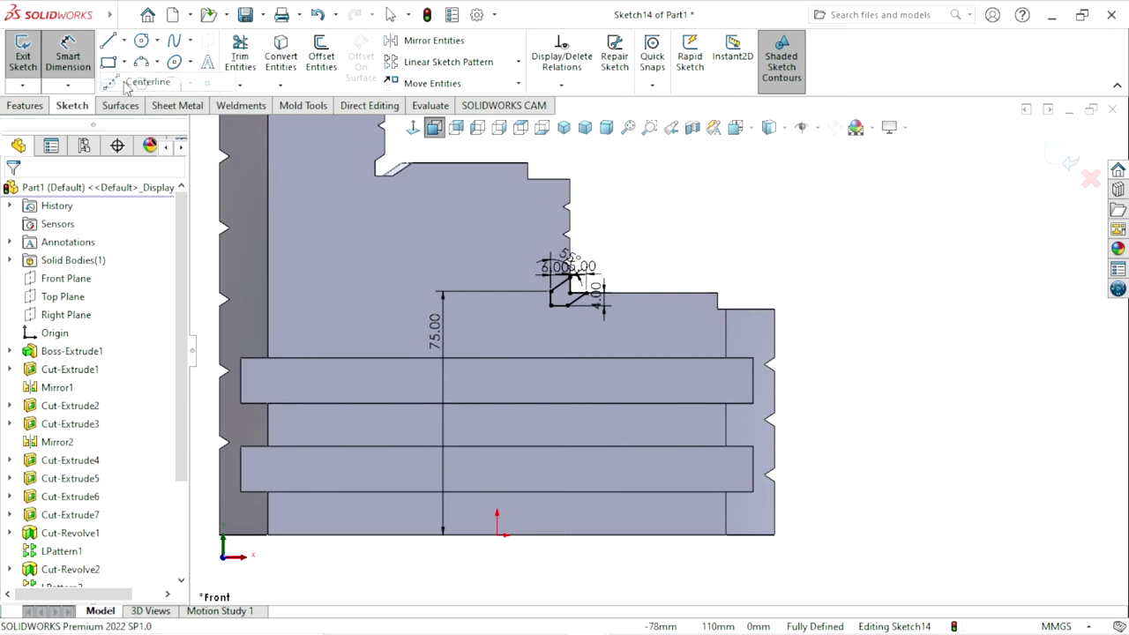
{"action": "left_click", "coordinate": [844, 191]}
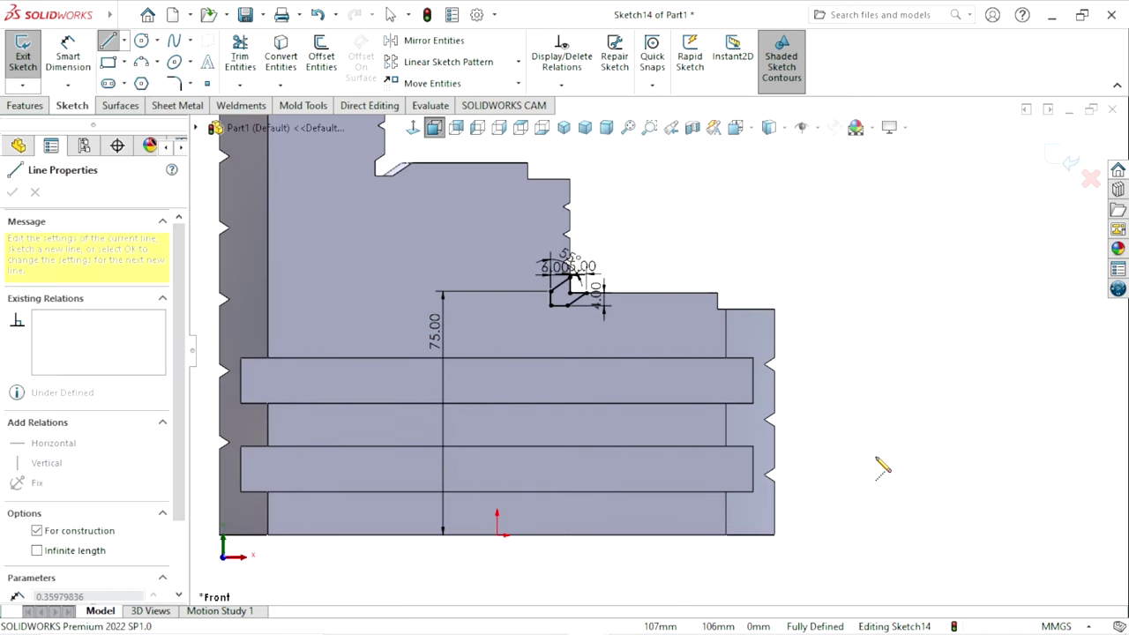
{"action": "left_click", "coordinate": [845, 492]}
{"action": "right_click", "coordinate": [871, 306]}
{"action": "left_click", "coordinate": [909, 383]}
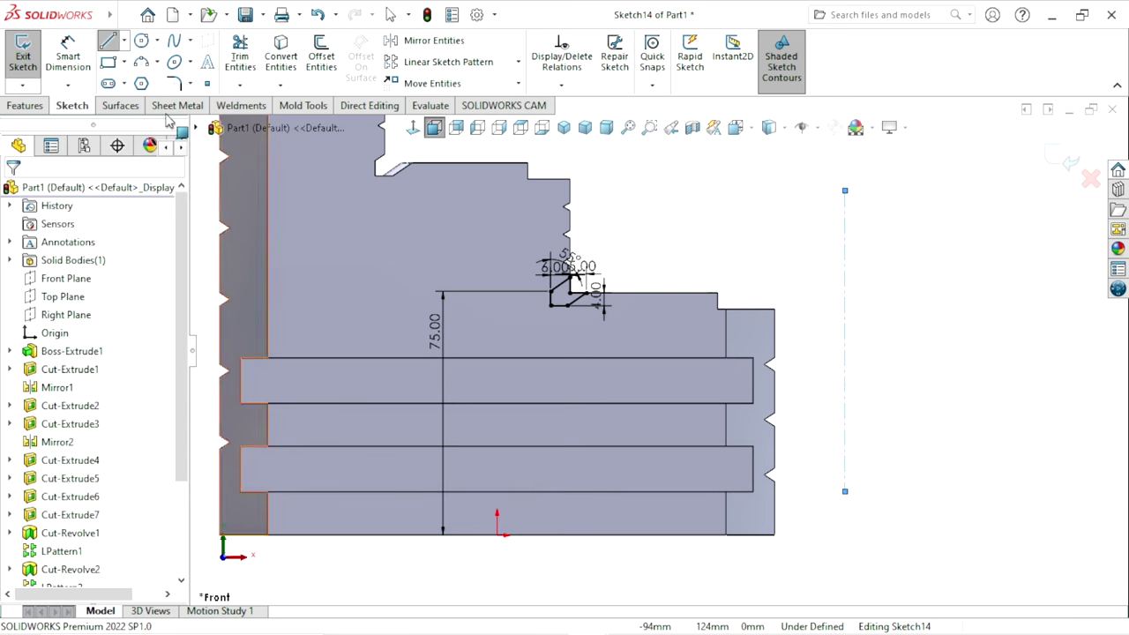
{"action": "left_click", "coordinate": [68, 55]}
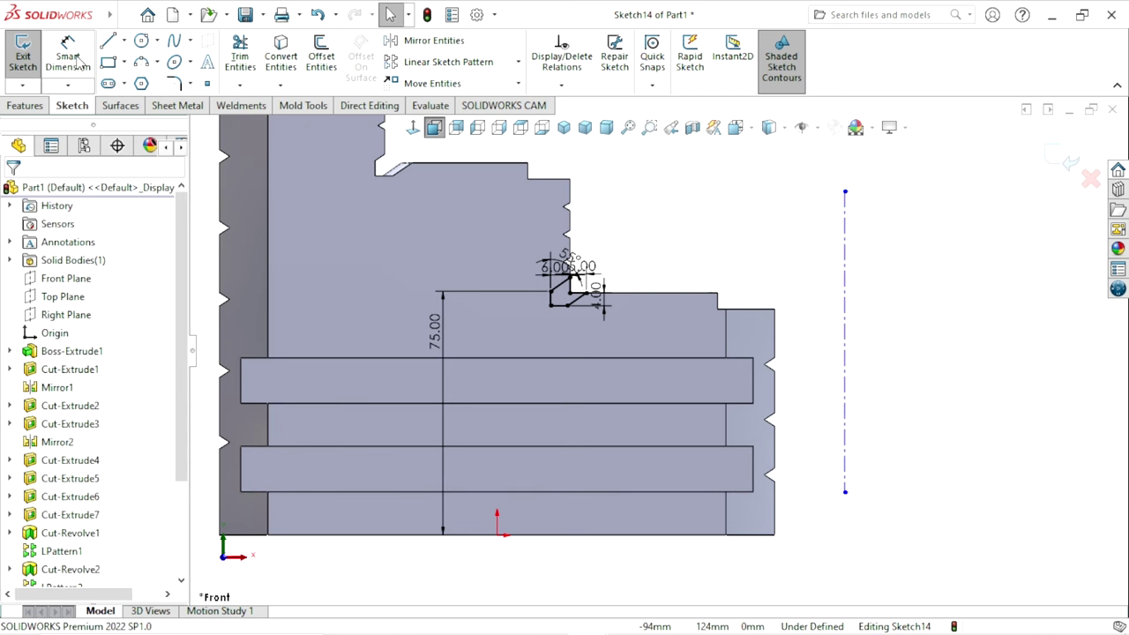
{"action": "left_click", "coordinate": [570, 220]}
{"action": "left_click", "coordinate": [846, 220]}
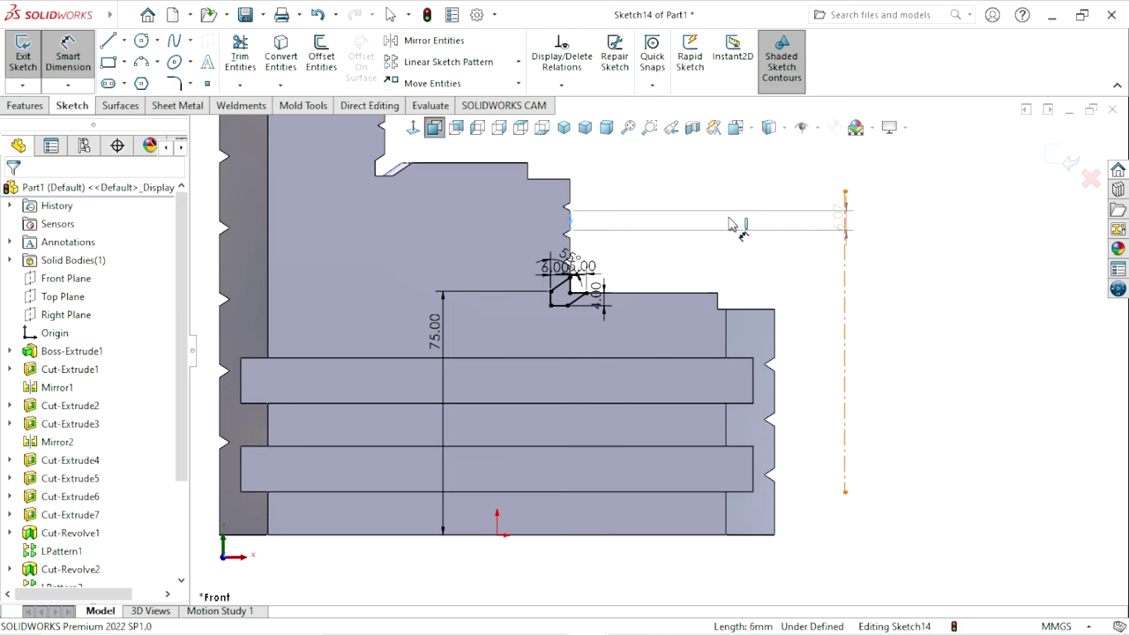
{"action": "left_click", "coordinate": [730, 225]}
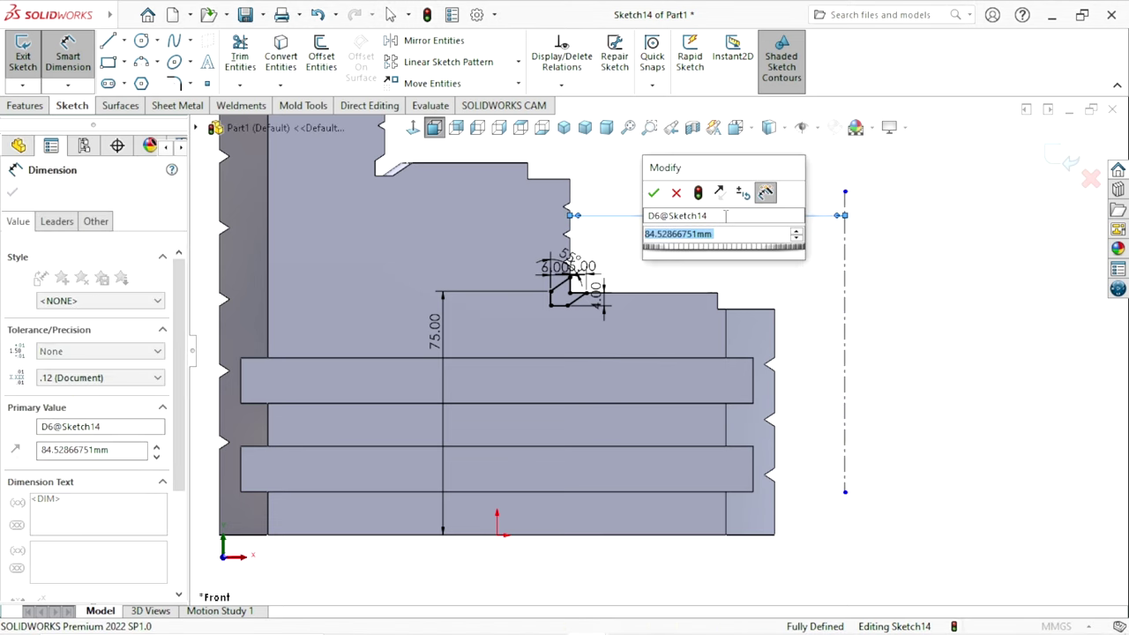
{"action": "type", "text": "95"}
{"action": "key", "text": "Return"}
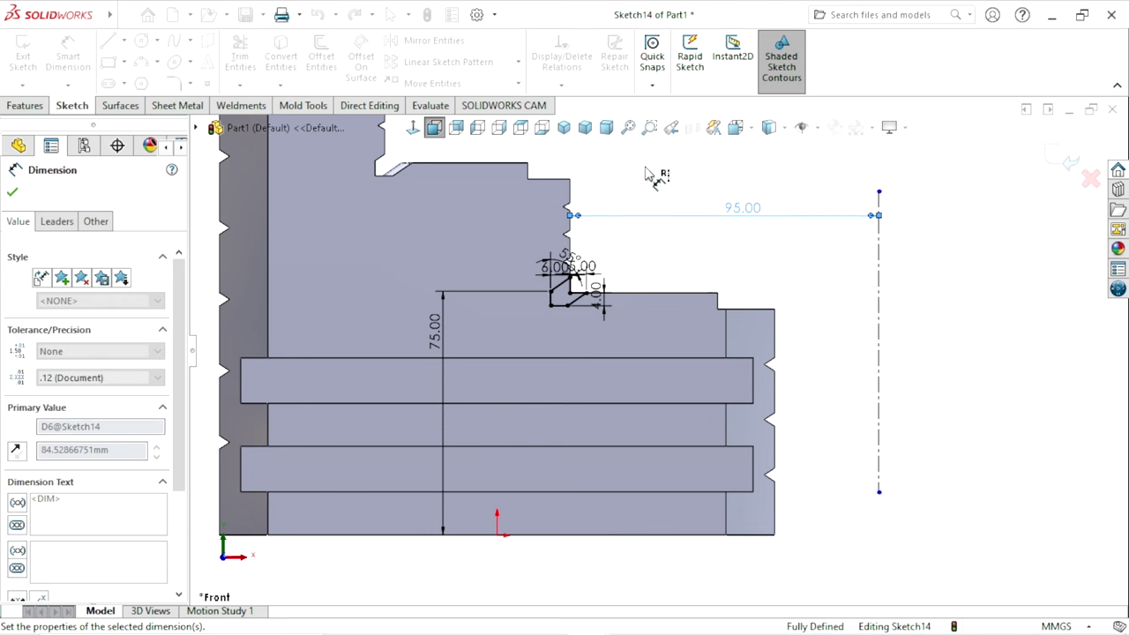
Step: Revolve-cut the groove profile 360° about the centreline and orbit to a 3D view
{"action": "left_click", "coordinate": [12, 193]}
{"action": "left_click", "coordinate": [27, 106]}
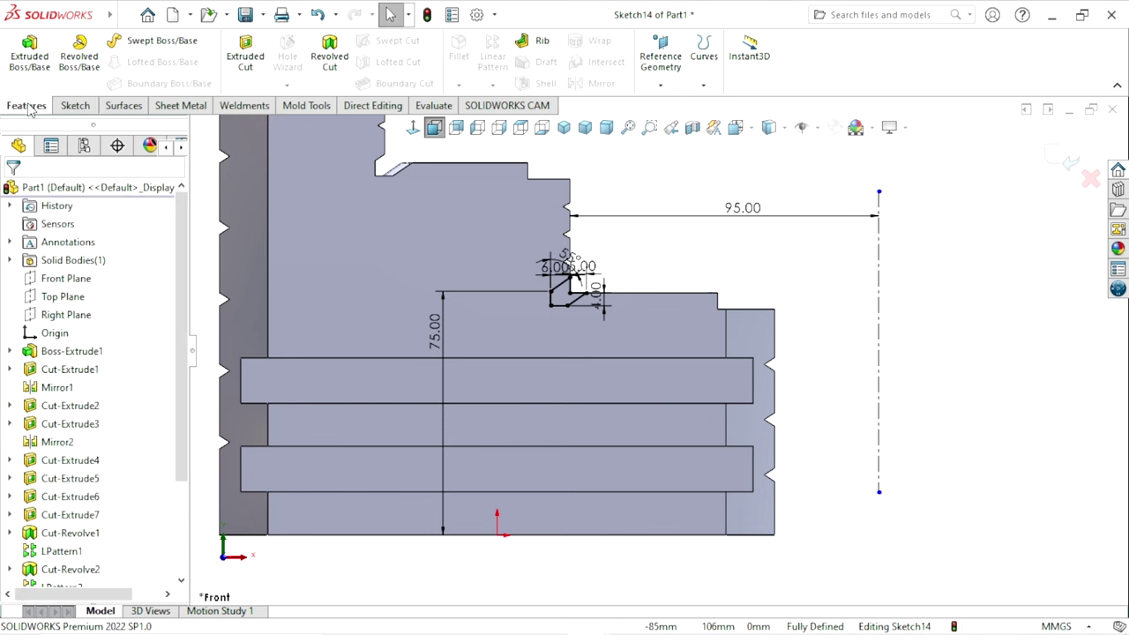
{"action": "left_click", "coordinate": [329, 53]}
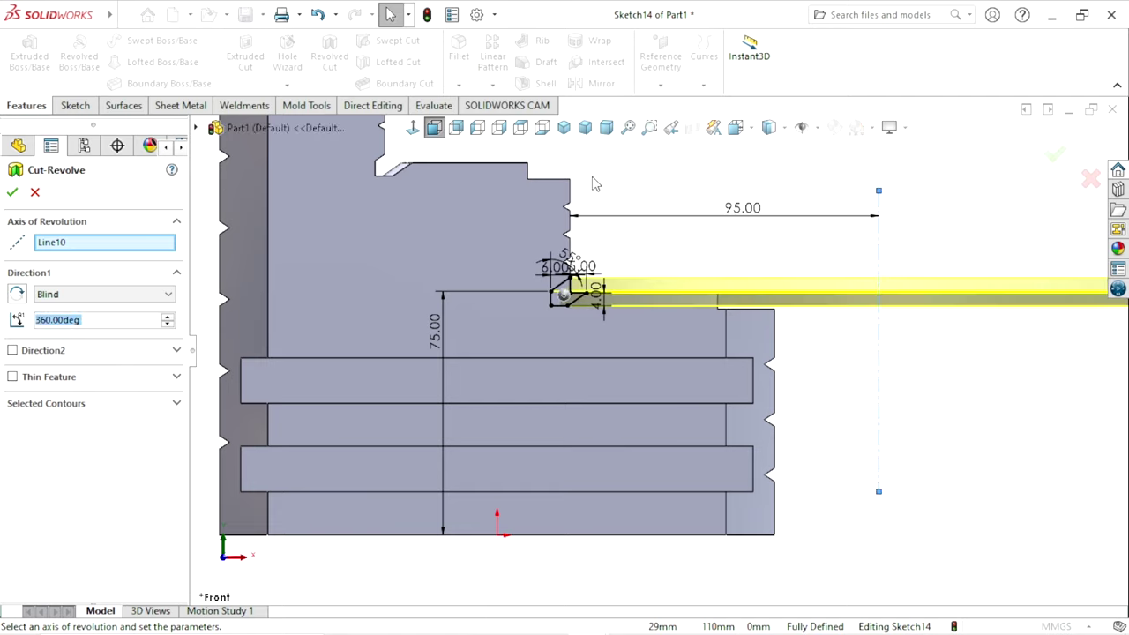
{"action": "left_click", "coordinate": [13, 193]}
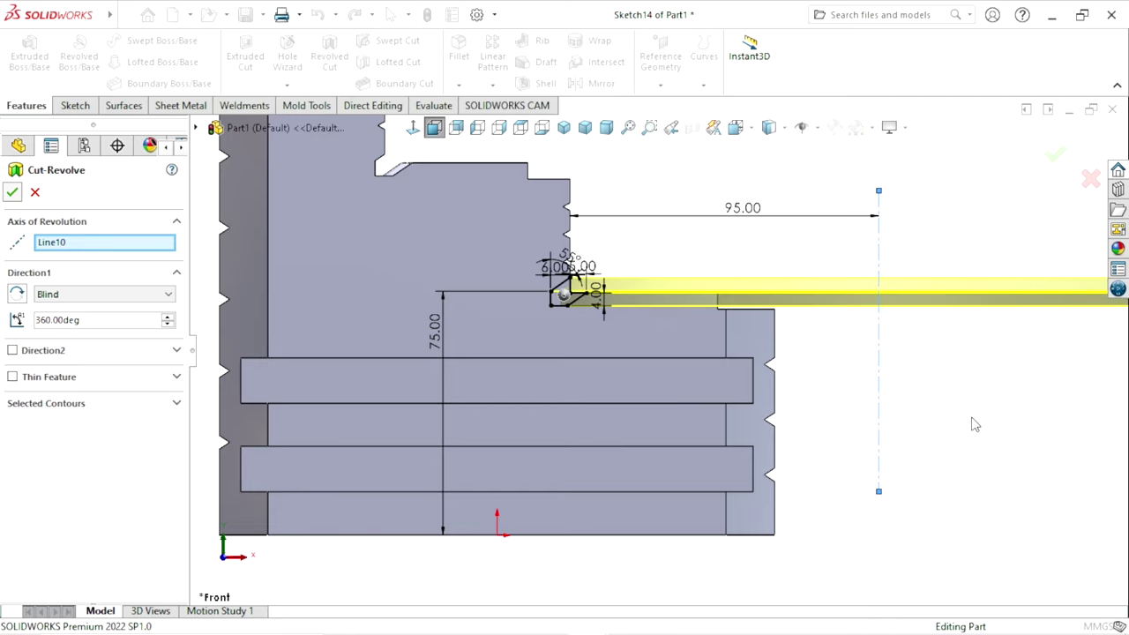
{"action": "mouse_move", "coordinate": [516, 293]}
{"action": "middle_mouse_down"}
{"action": "mouse_move", "coordinate": [710, 381]}
{"action": "mouse_move", "coordinate": [822, 357]}
{"action": "middle_mouse_up"}
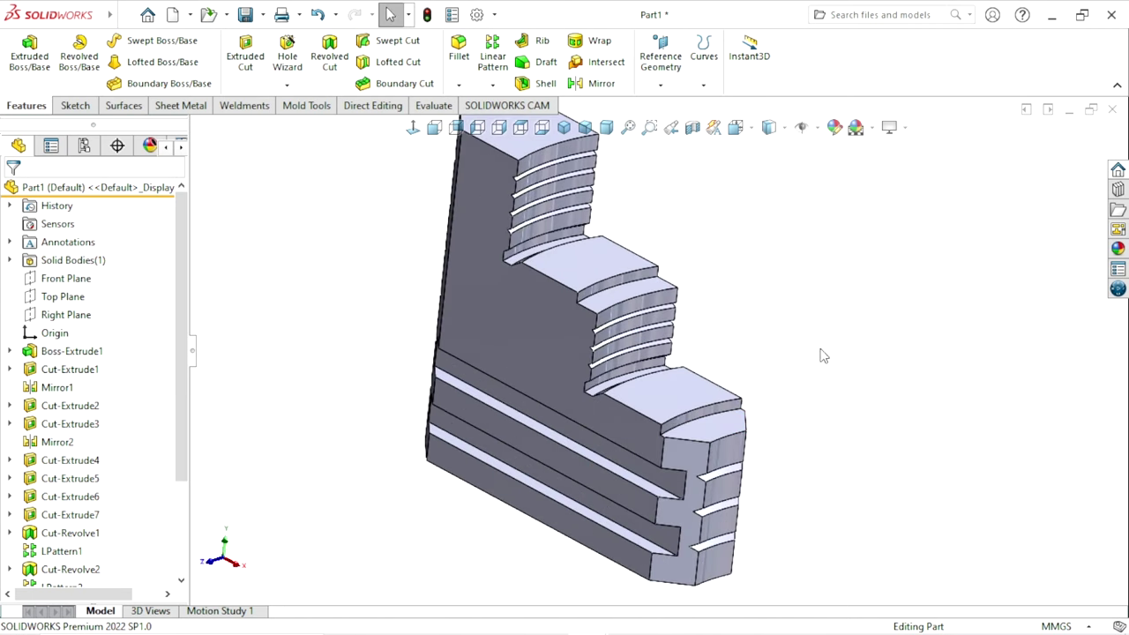
{"action": "scroll", "coordinate": [721, 362], "scroll_direction": "up", "scroll_amount": 2}
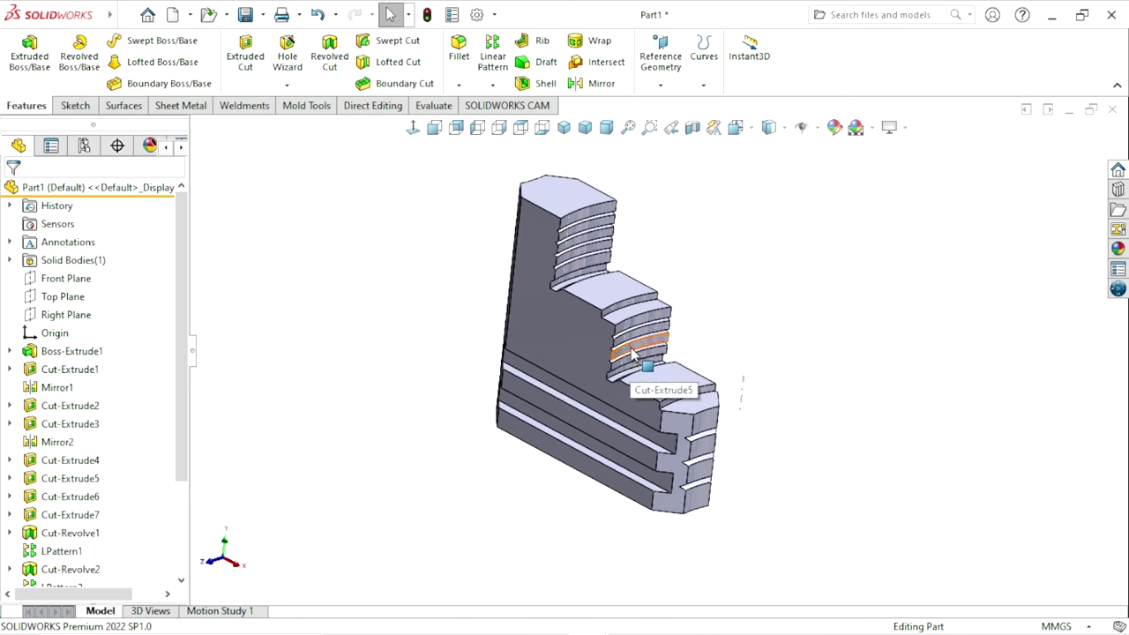
{"action": "scroll", "coordinate": [648, 252], "scroll_direction": "down", "scroll_amount": 1}
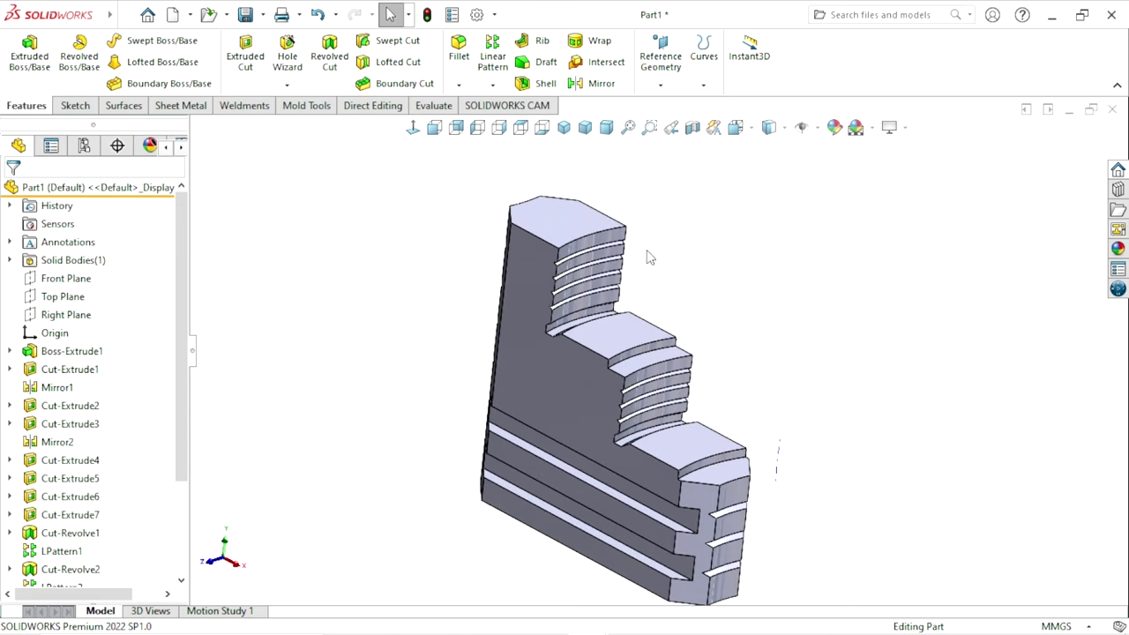
Step: Start a Chamfer with 2 mm distance and 45° angle, then zoom into the model
{"action": "left_click", "coordinate": [459, 83]}
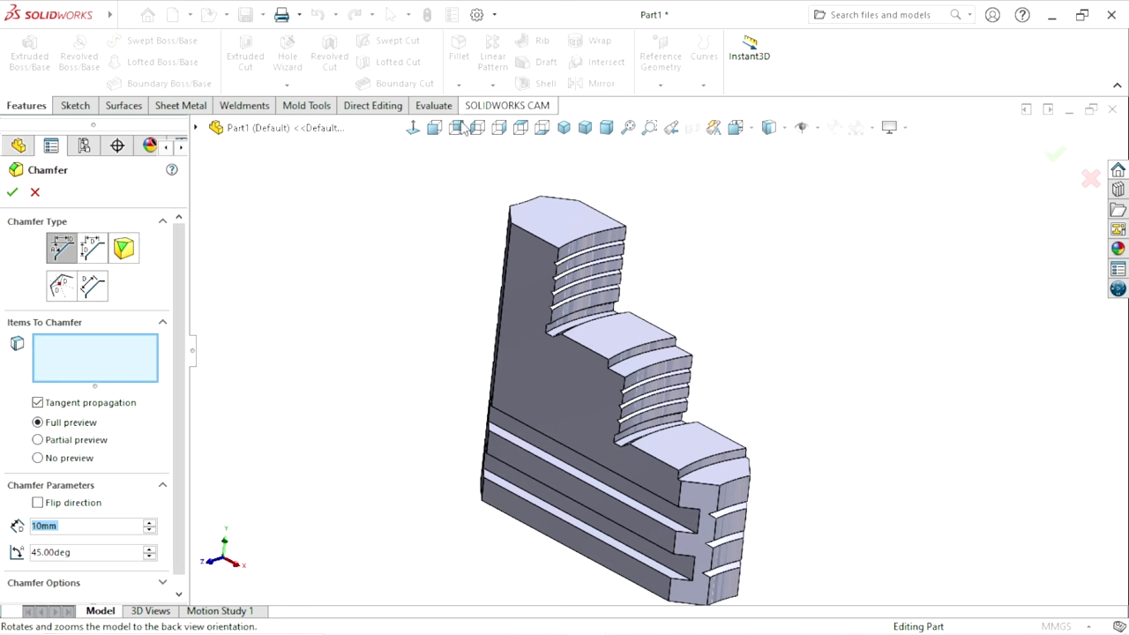
{"action": "left_click", "coordinate": [112, 526]}
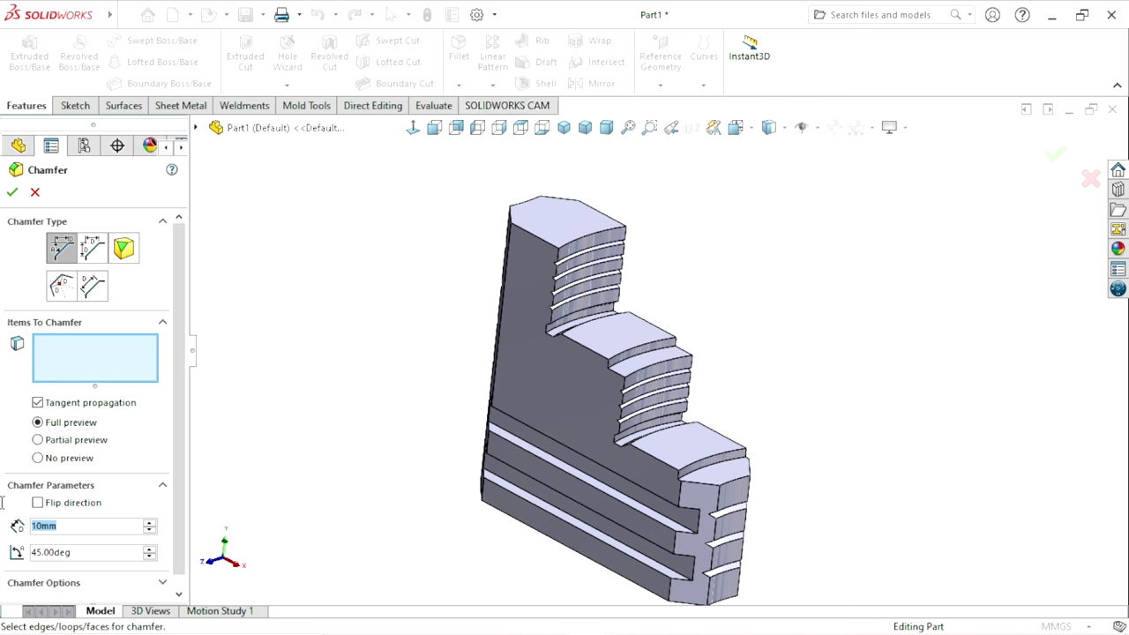
{"action": "type", "text": "2"}
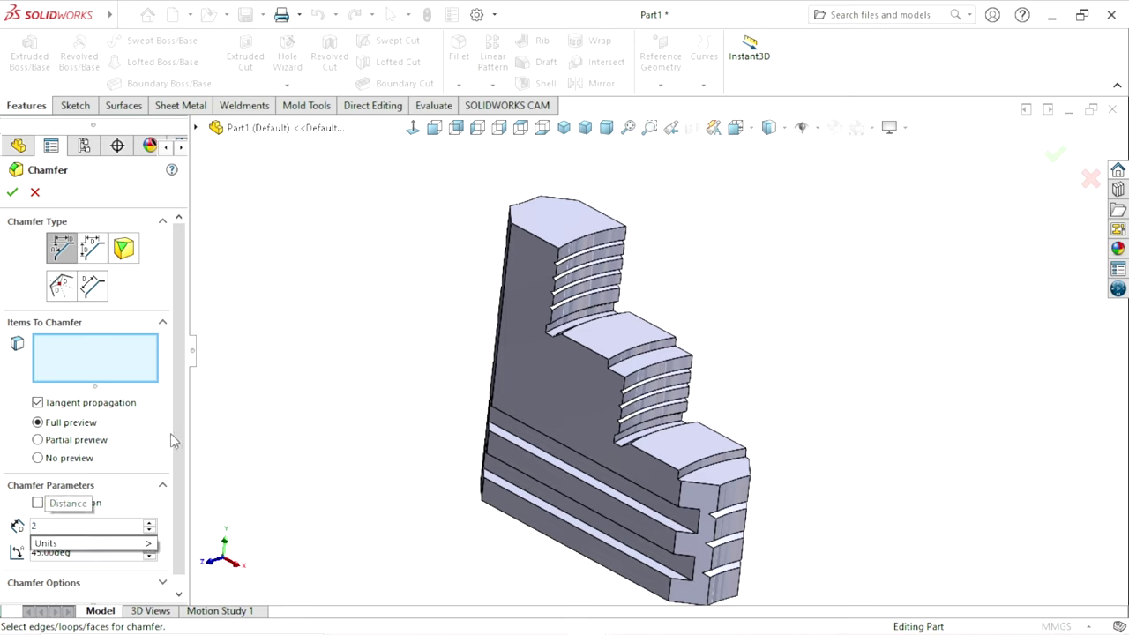
{"action": "key", "text": "Return"}
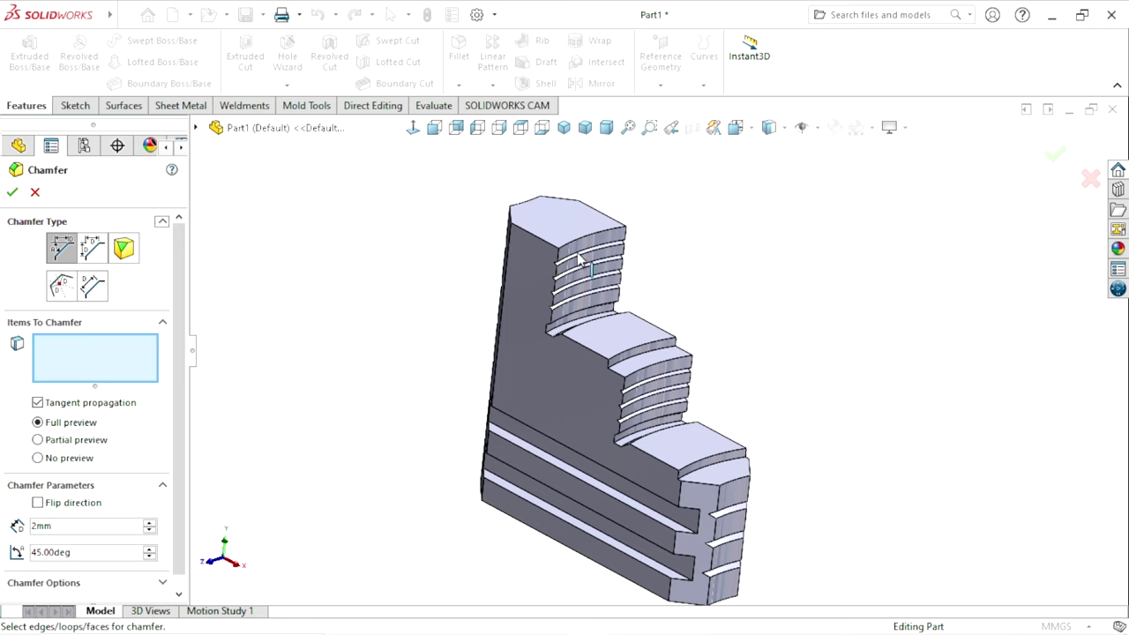
{"action": "scroll", "coordinate": [578, 256], "scroll_direction": "down", "scroll_amount": 2}
{"action": "scroll", "coordinate": [562, 232], "scroll_direction": "down", "scroll_amount": 1}
{"action": "scroll", "coordinate": [540, 244], "scroll_direction": "down", "scroll_amount": 3}
{"action": "scroll", "coordinate": [567, 362], "scroll_direction": "down", "scroll_amount": 2}
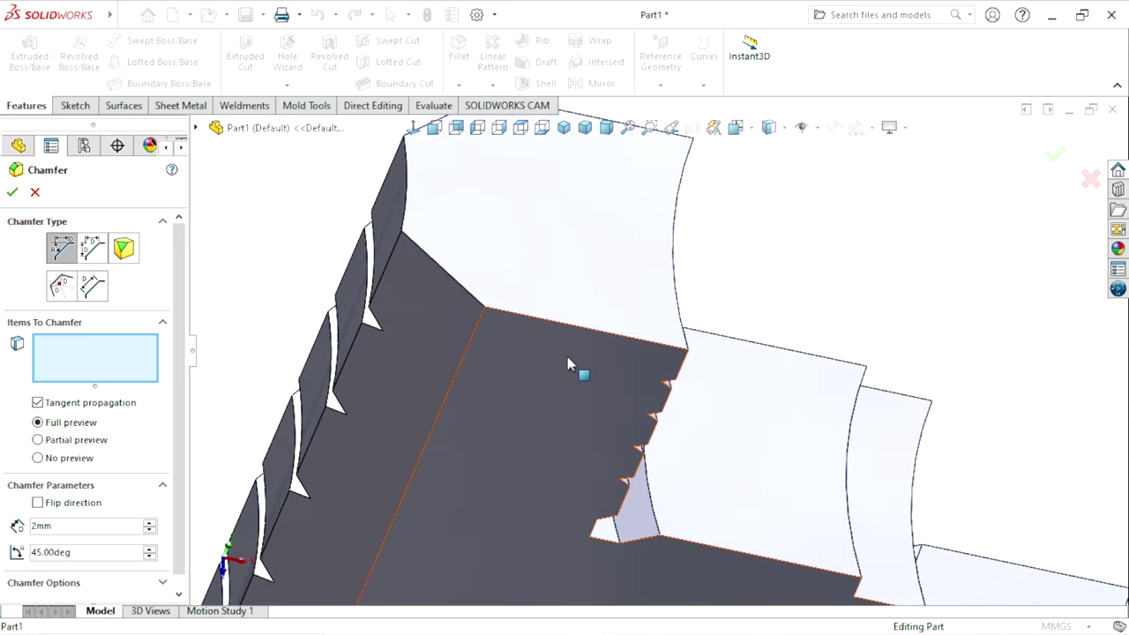
{"action": "scroll", "coordinate": [572, 335], "scroll_direction": "up", "scroll_amount": 3}
{"action": "scroll", "coordinate": [577, 292], "scroll_direction": "down", "scroll_amount": 1}
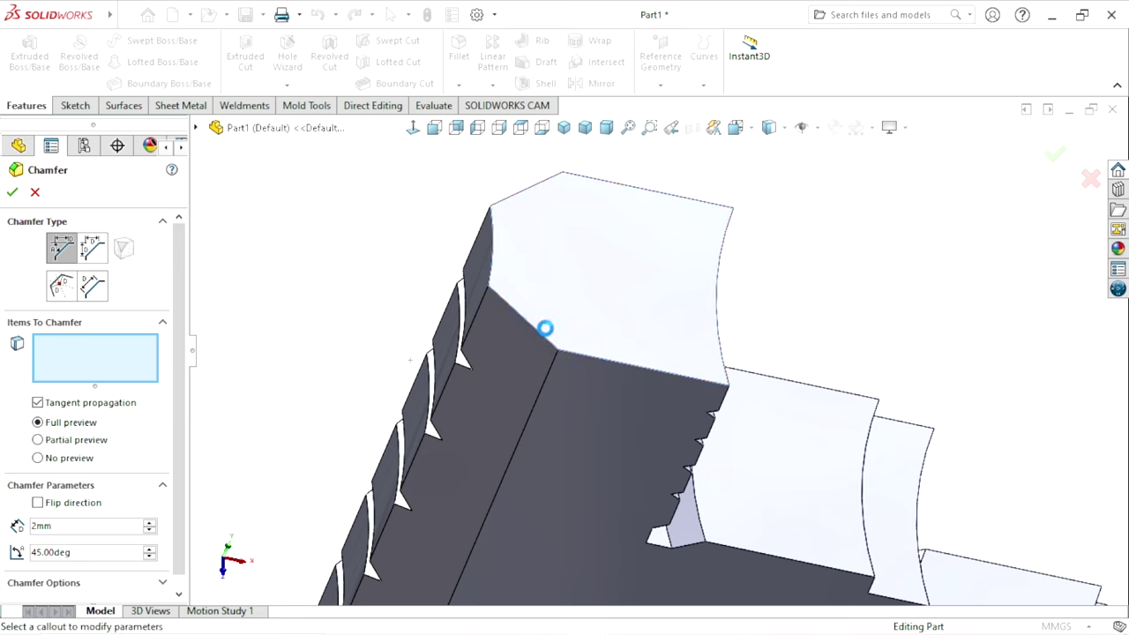
Step: Clear the initial chamfer picks and select the block's five top edges, including the curved one
{"action": "left_click", "coordinate": [630, 360]}
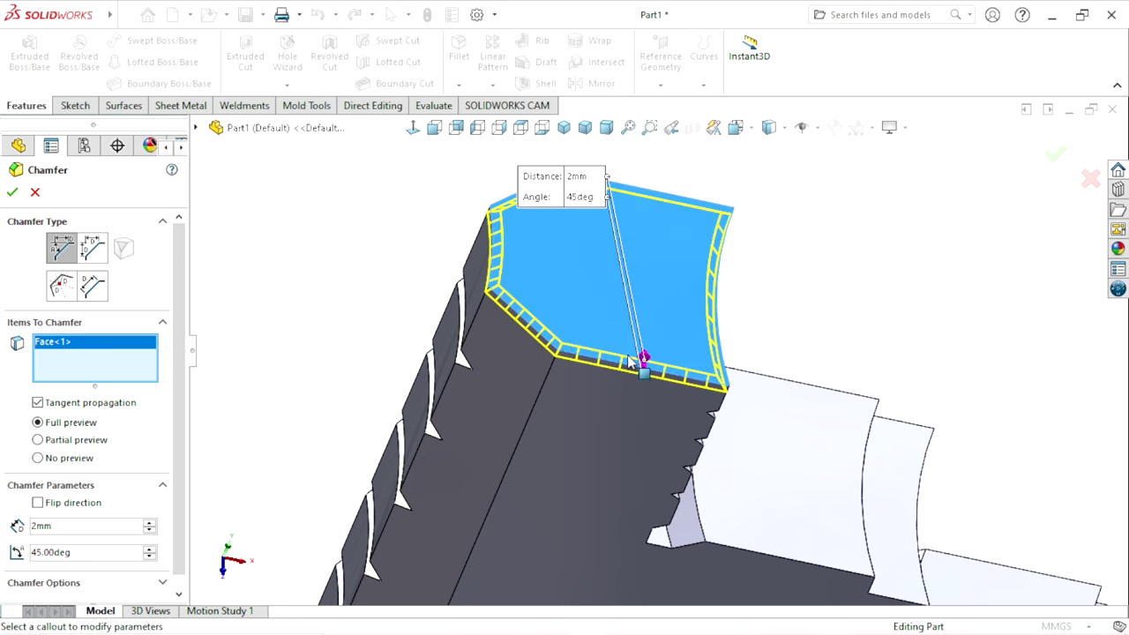
{"action": "left_click", "coordinate": [495, 253]}
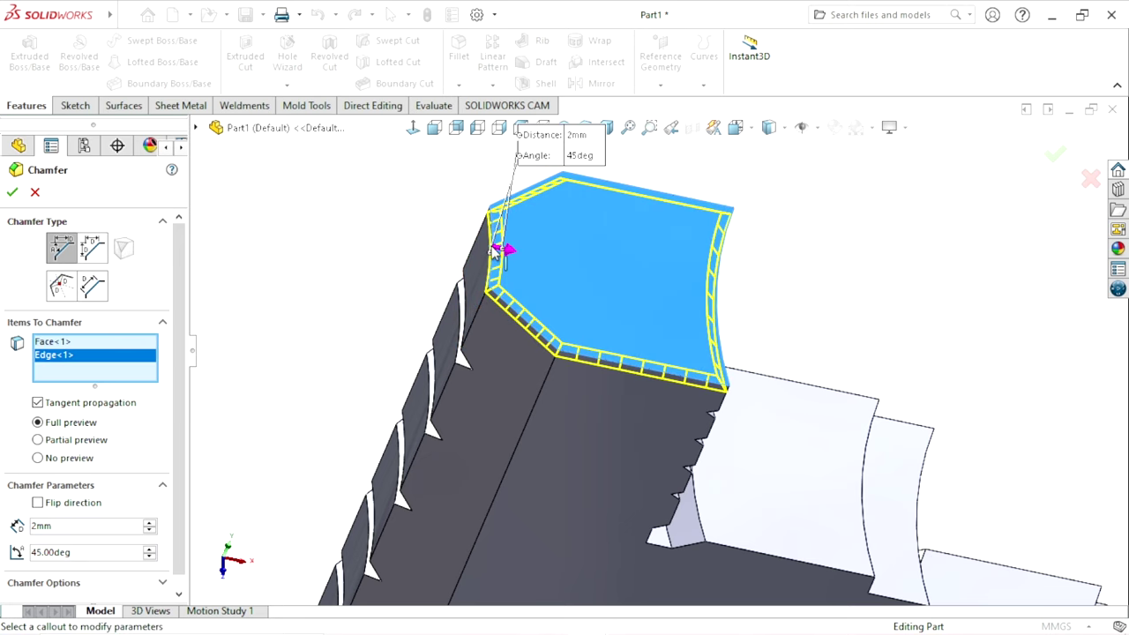
{"action": "right_click", "coordinate": [97, 360]}
{"action": "left_click", "coordinate": [124, 369]}
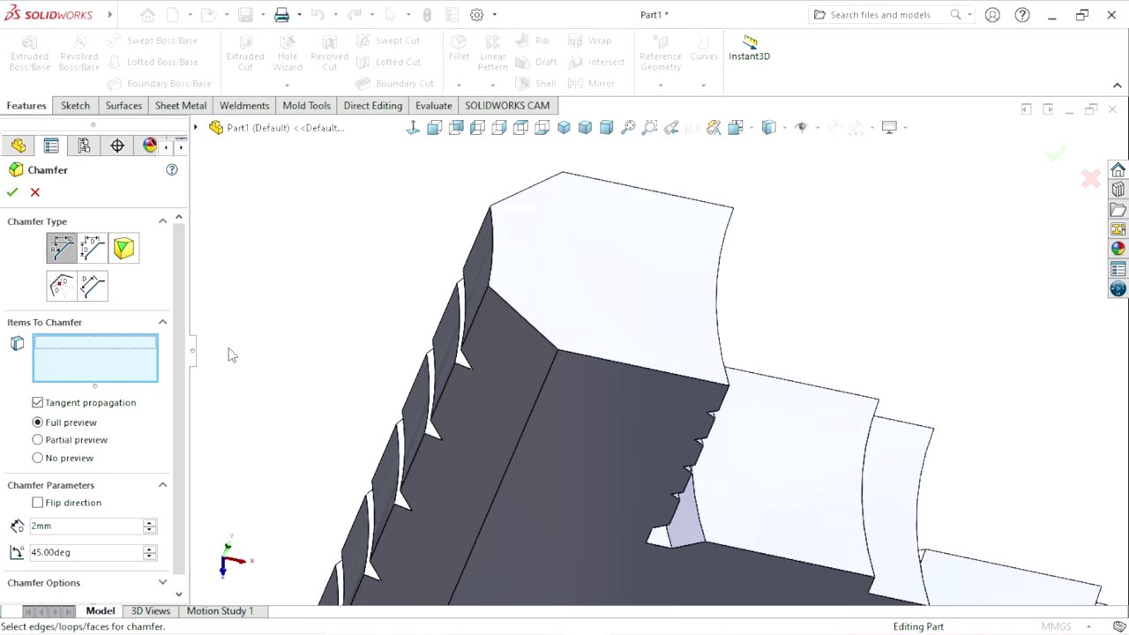
{"action": "left_click", "coordinate": [524, 190]}
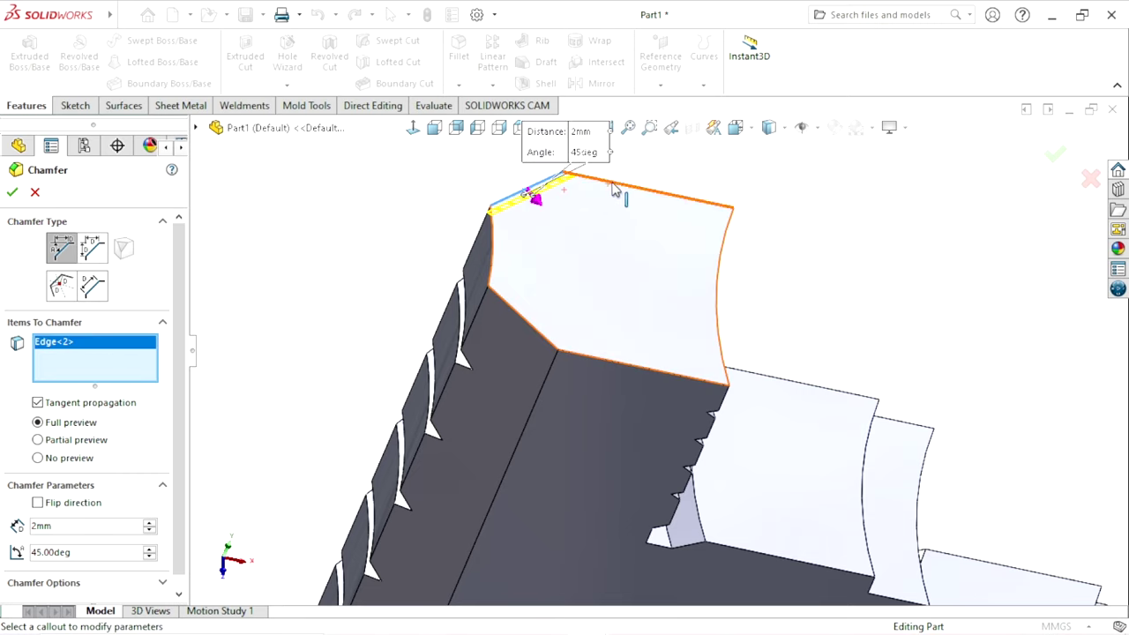
{"action": "left_click", "coordinate": [616, 188]}
{"action": "left_click", "coordinate": [725, 259]}
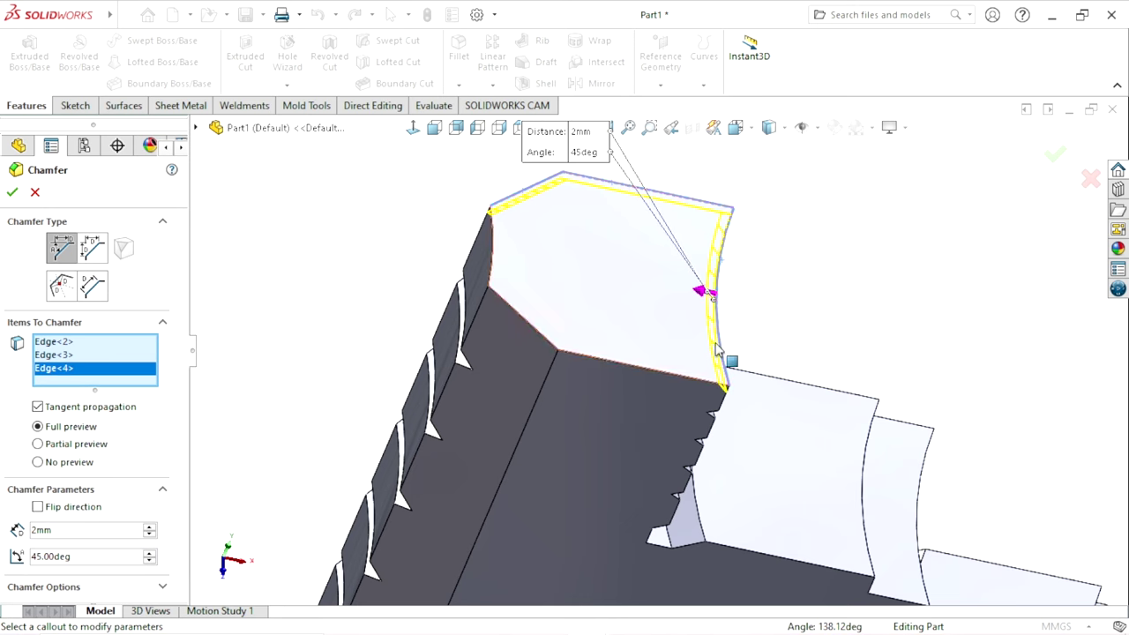
{"action": "left_click", "coordinate": [695, 382]}
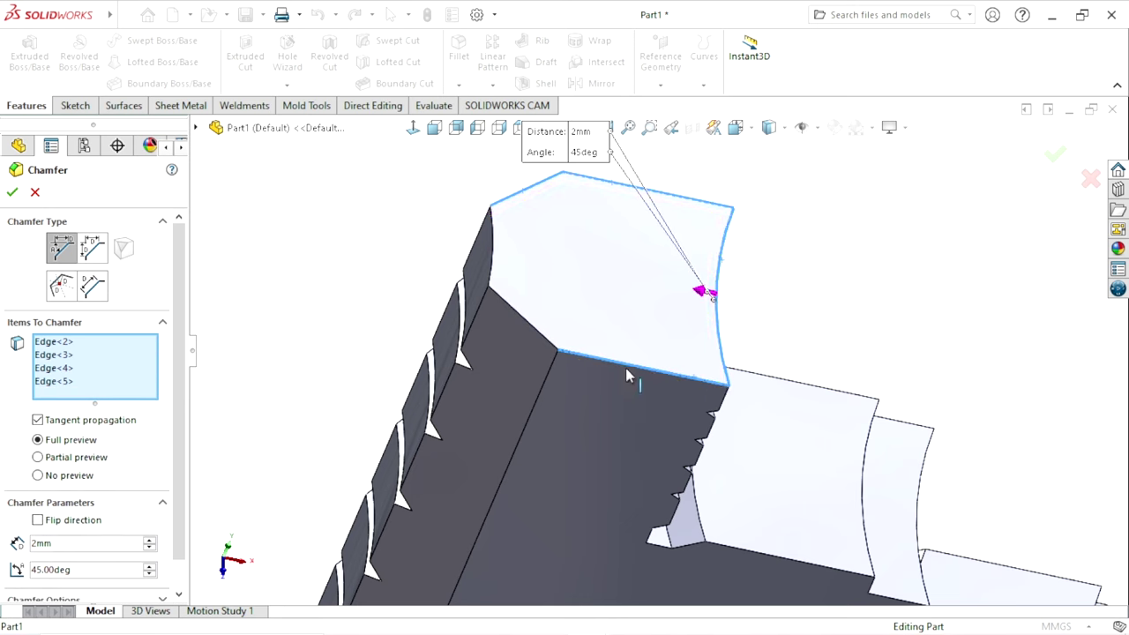
{"action": "left_click", "coordinate": [530, 326]}
Step: Add the middle and lower step edges and a curved arc edge to the 2 mm × 45° chamfer
{"action": "mouse_move", "coordinate": [443, 418]}
{"action": "middle_mouse_down"}
{"action": "mouse_move", "coordinate": [659, 384]}
{"action": "mouse_move", "coordinate": [728, 389]}
{"action": "middle_mouse_up"}
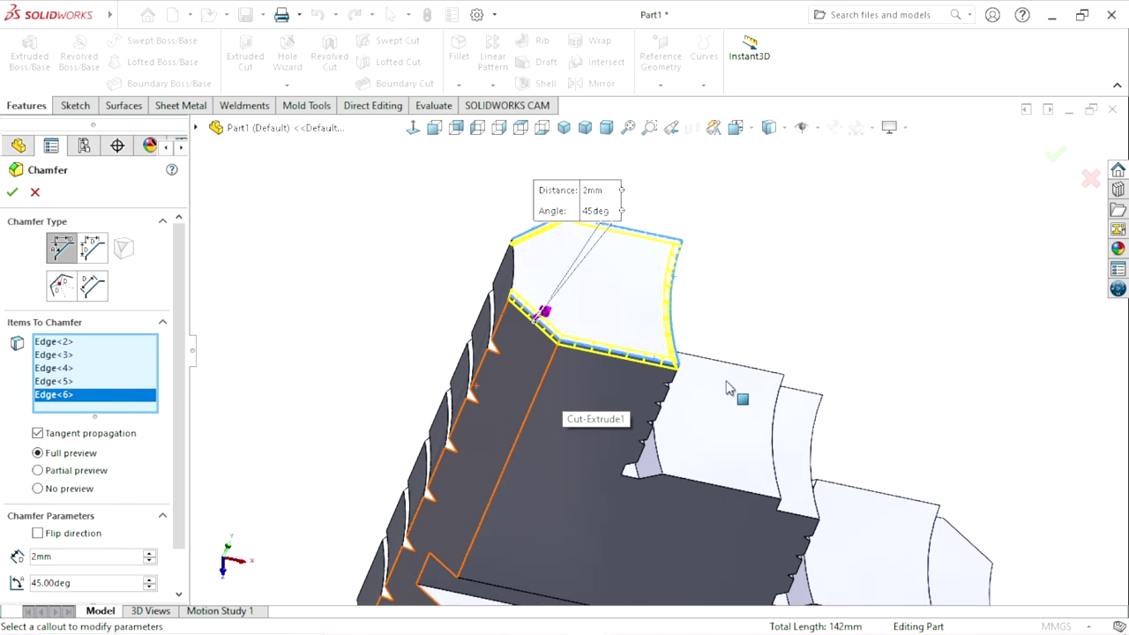
{"action": "mouse_move", "coordinate": [769, 428]}
{"action": "middle_mouse_down"}
{"action": "mouse_move", "coordinate": [641, 433]}
{"action": "mouse_move", "coordinate": [787, 406]}
{"action": "middle_mouse_up"}
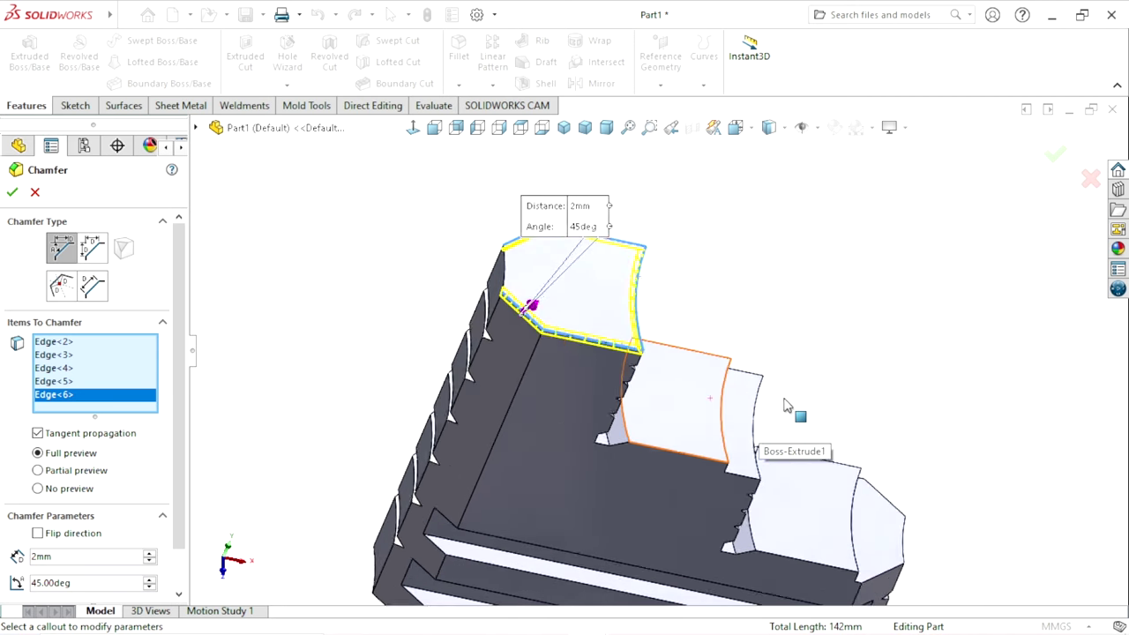
{"action": "scroll", "coordinate": [787, 406], "scroll_direction": "down", "scroll_amount": 3}
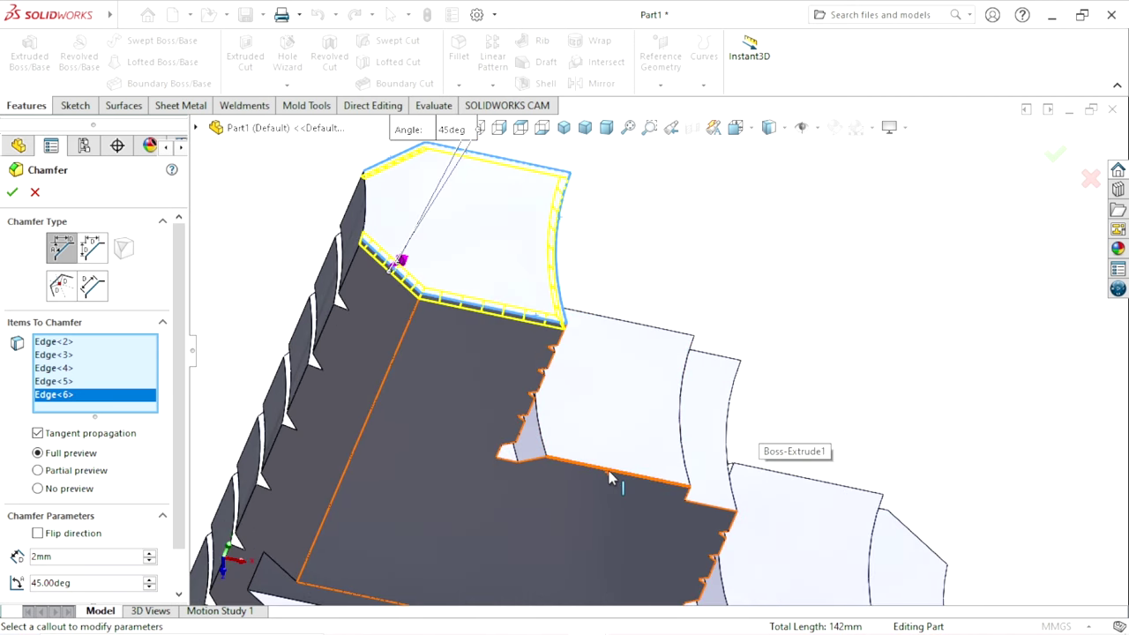
{"action": "left_click", "coordinate": [611, 476]}
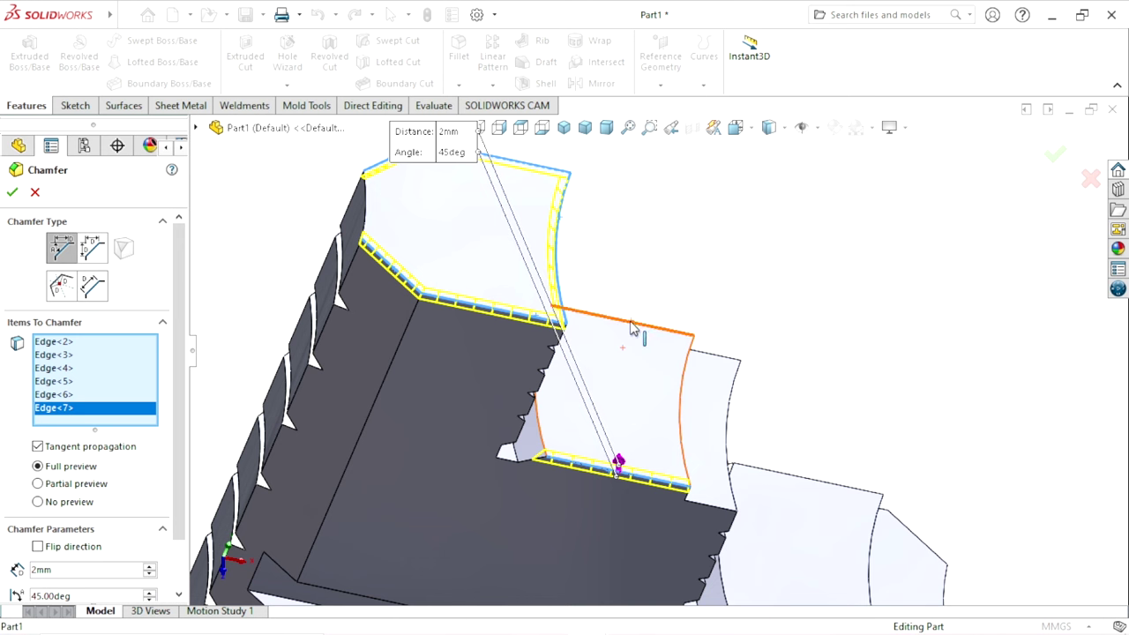
{"action": "left_click", "coordinate": [633, 324]}
{"action": "scroll", "coordinate": [640, 336], "scroll_direction": "up", "scroll_amount": 3}
{"action": "middle_click_drag", "start_coordinate": [810, 472], "coordinate": [736, 388]}
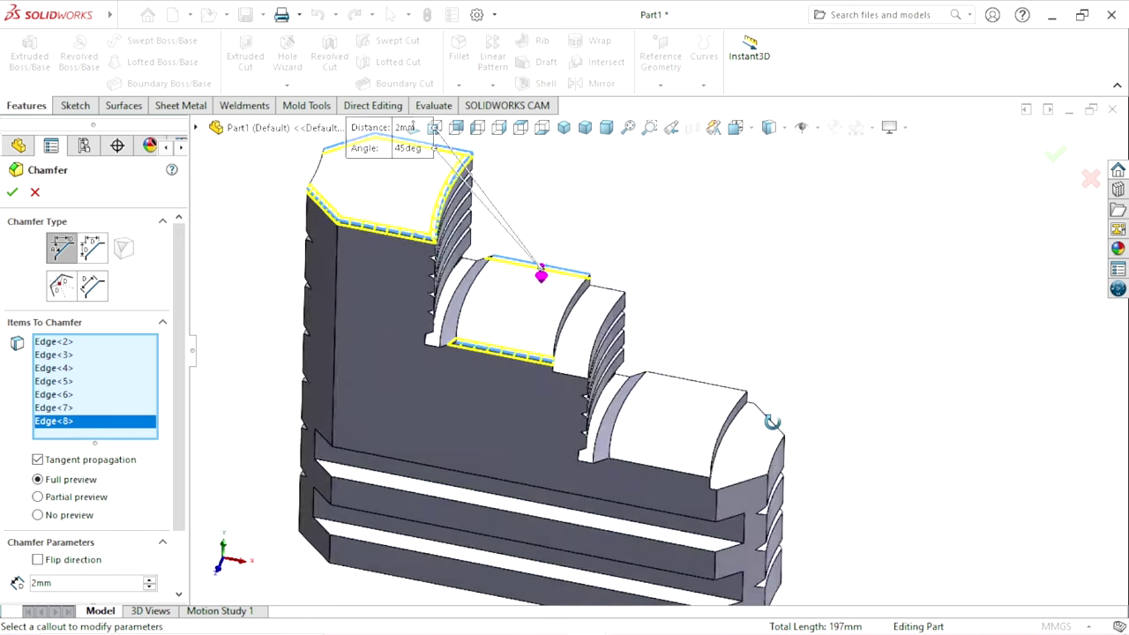
{"action": "left_click", "coordinate": [713, 391]}
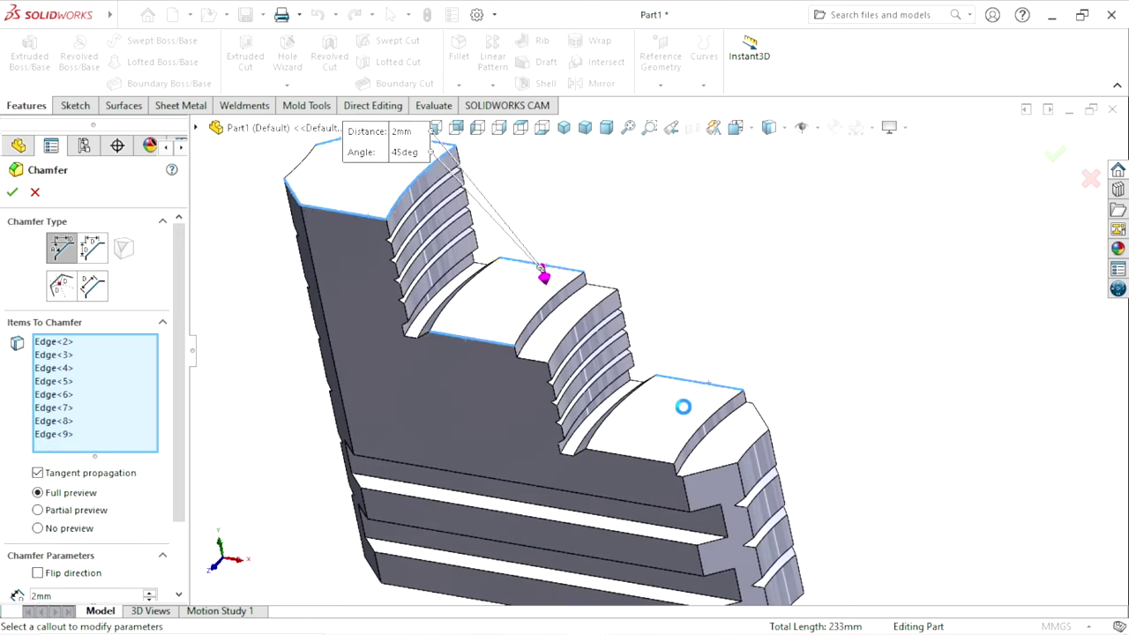
{"action": "left_click", "coordinate": [625, 470]}
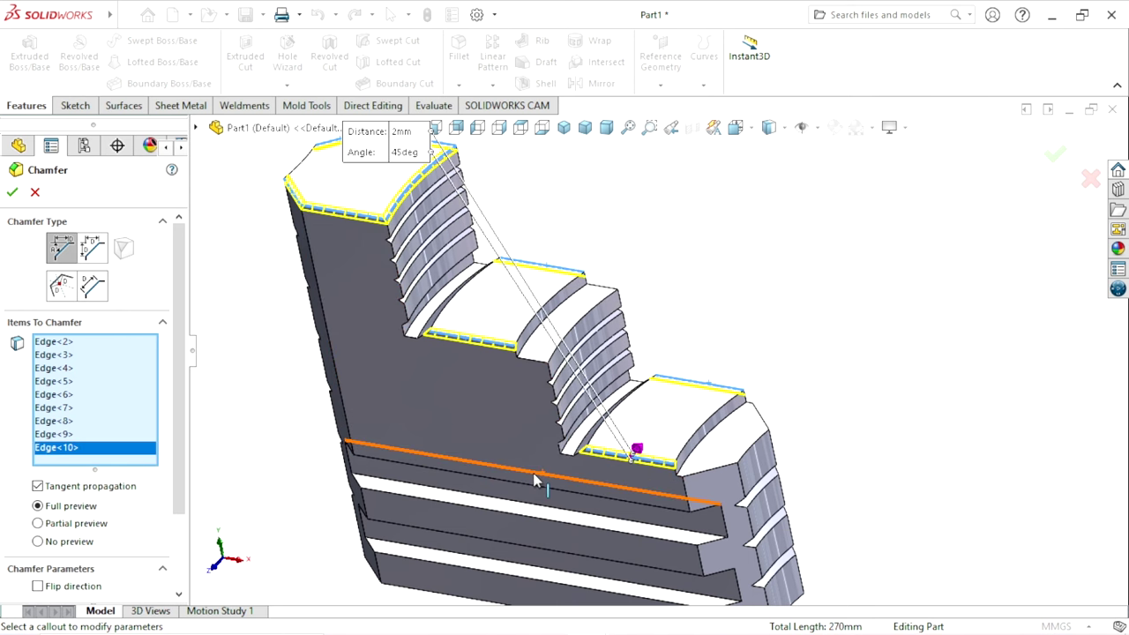
{"action": "scroll", "coordinate": [649, 341], "scroll_direction": "down", "scroll_amount": 2}
{"action": "scroll", "coordinate": [649, 342], "scroll_direction": "down", "scroll_amount": 2}
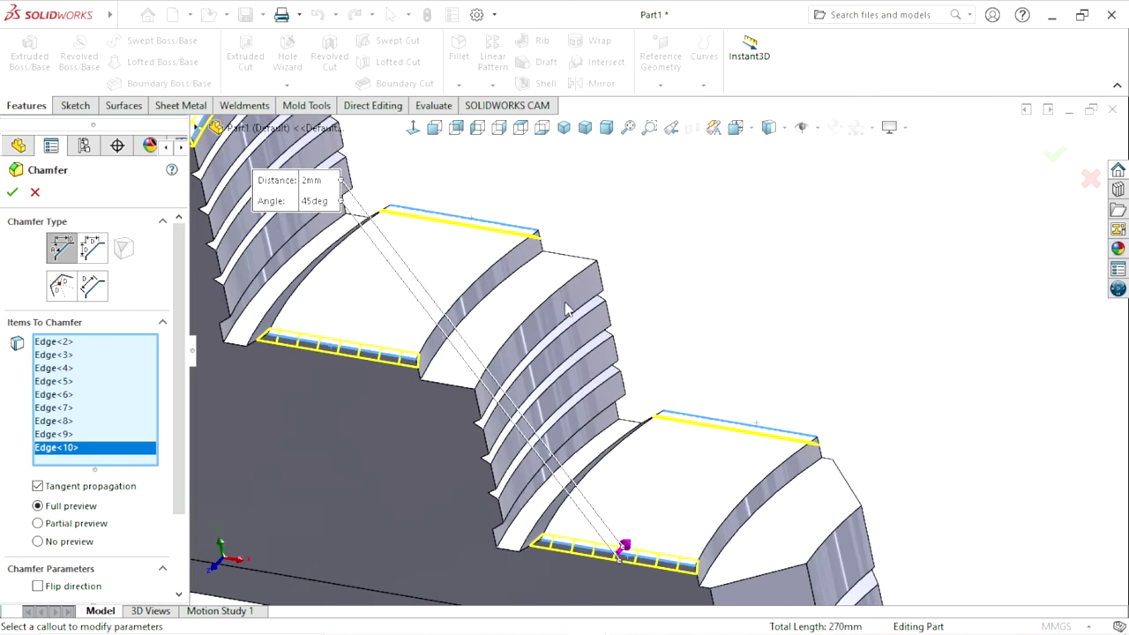
{"action": "left_click", "coordinate": [532, 322]}
{"action": "scroll", "coordinate": [657, 353], "scroll_direction": "up", "scroll_amount": 3}
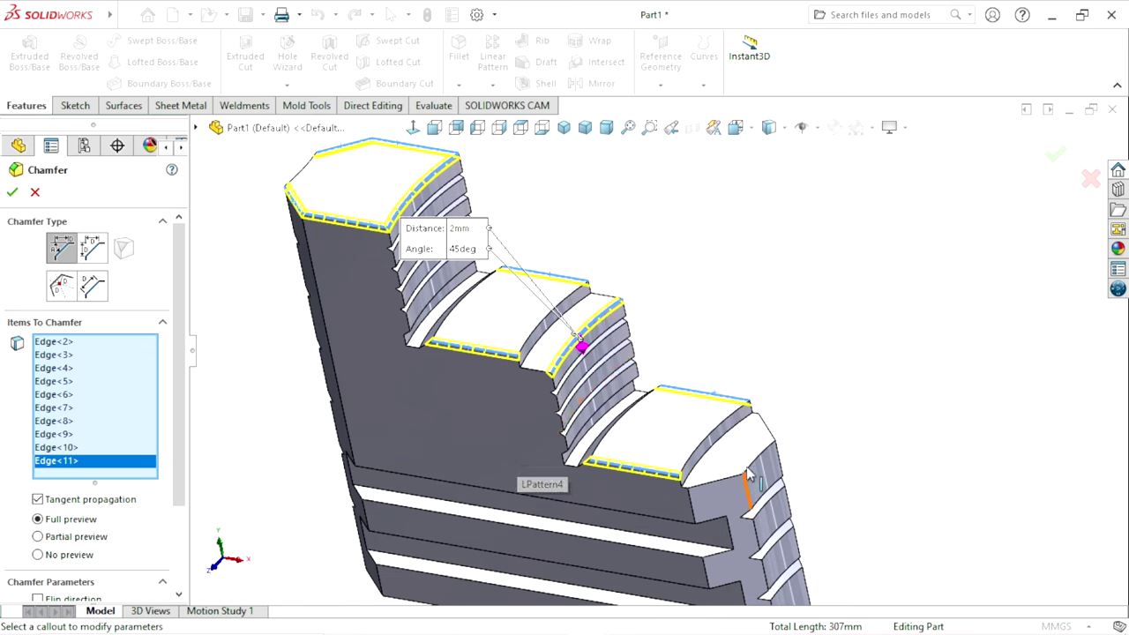
{"action": "left_click", "coordinate": [715, 488]}
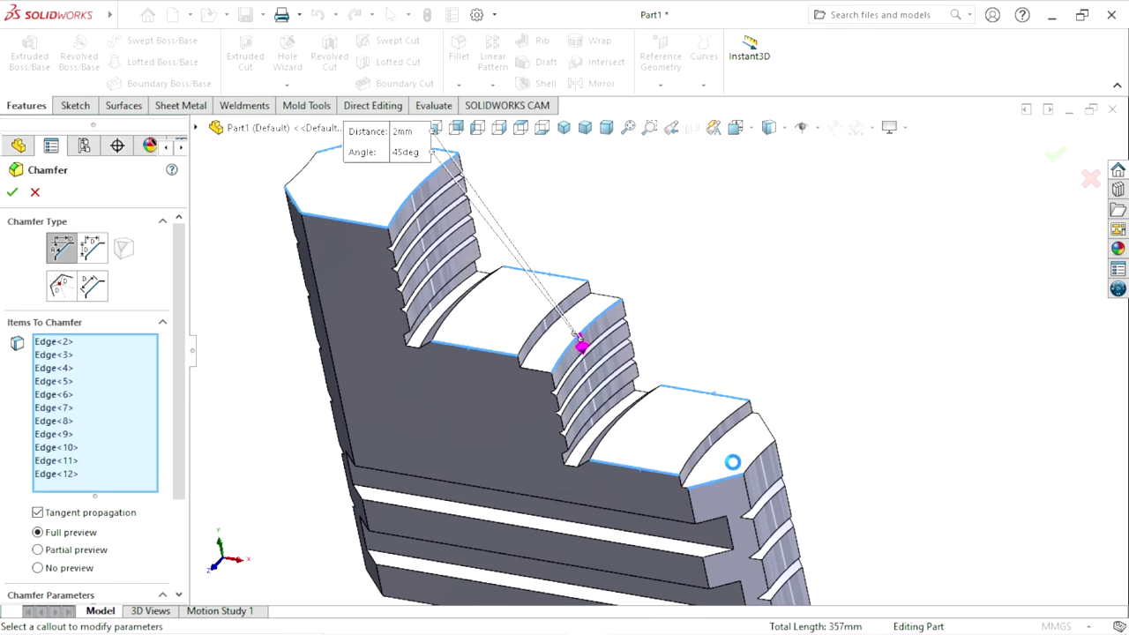
{"action": "left_click", "coordinate": [770, 430]}
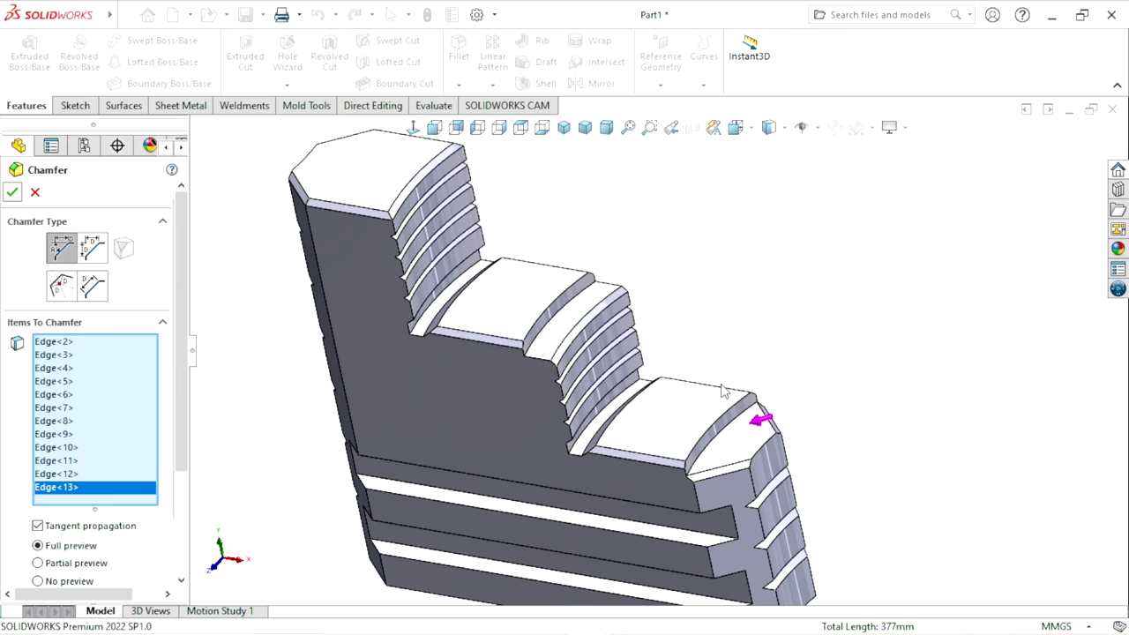
Step: Orbit the chamfered part and select the Right Plane for a new sketch
{"action": "scroll", "coordinate": [650, 448], "scroll_direction": "up", "scroll_amount": 3}
{"action": "mouse_move", "coordinate": [607, 360]}
{"action": "middle_mouse_down"}
{"action": "mouse_move", "coordinate": [669, 412]}
{"action": "mouse_move", "coordinate": [660, 450]}
{"action": "middle_mouse_up"}
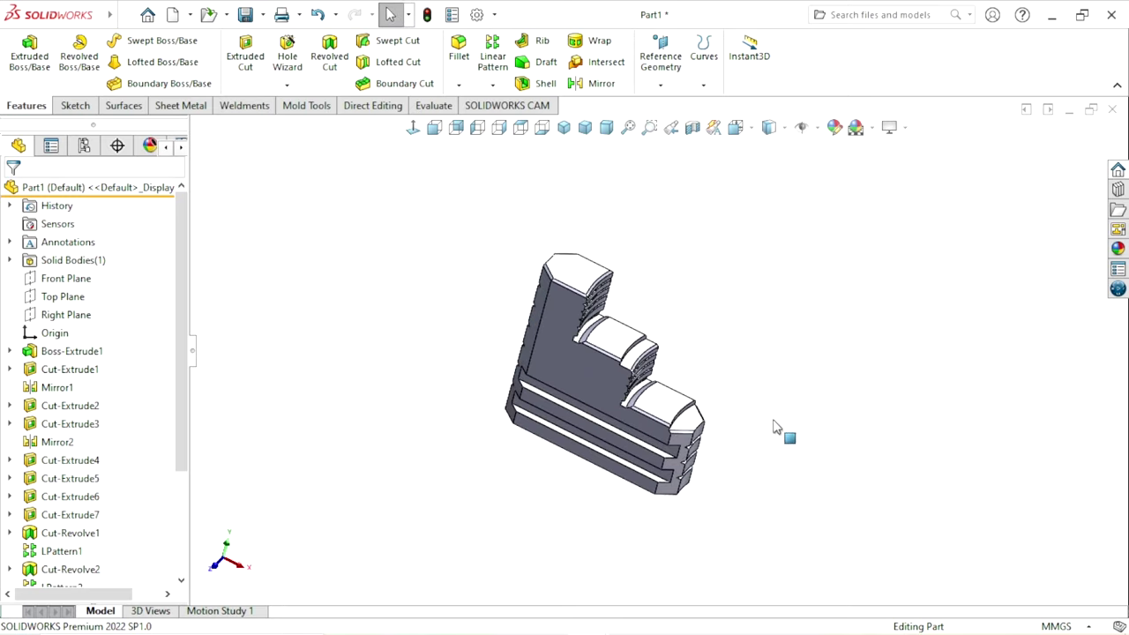
{"action": "mouse_move", "coordinate": [782, 429]}
{"action": "middle_mouse_down"}
{"action": "mouse_move", "coordinate": [797, 363]}
{"action": "mouse_move", "coordinate": [789, 380]}
{"action": "mouse_move", "coordinate": [686, 378]}
{"action": "middle_mouse_up"}
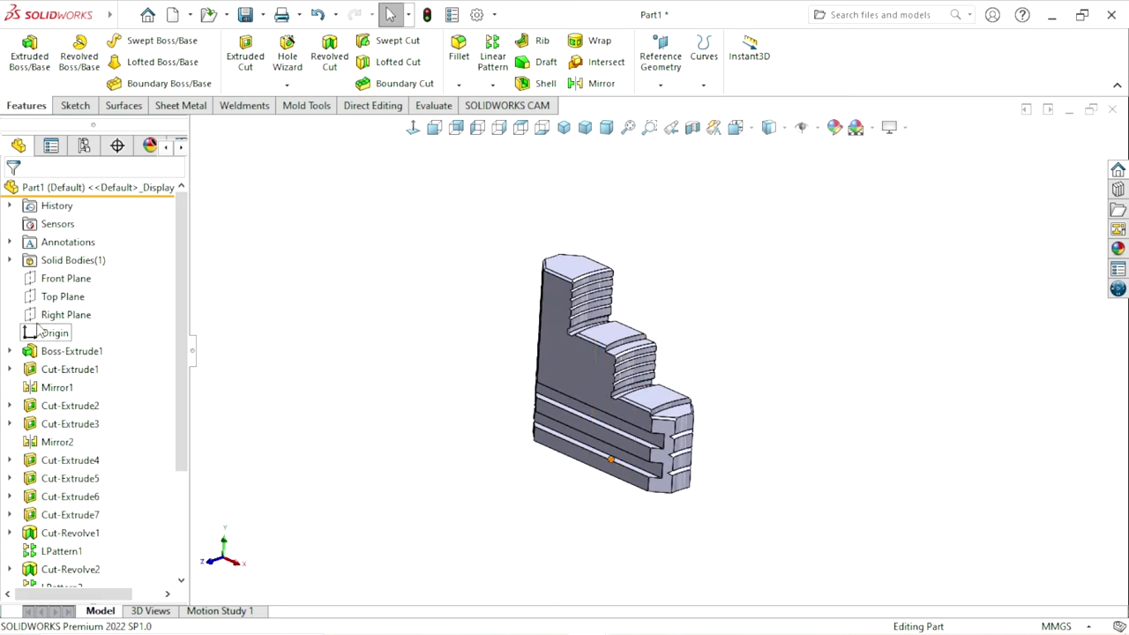
{"action": "left_click", "coordinate": [50, 319]}
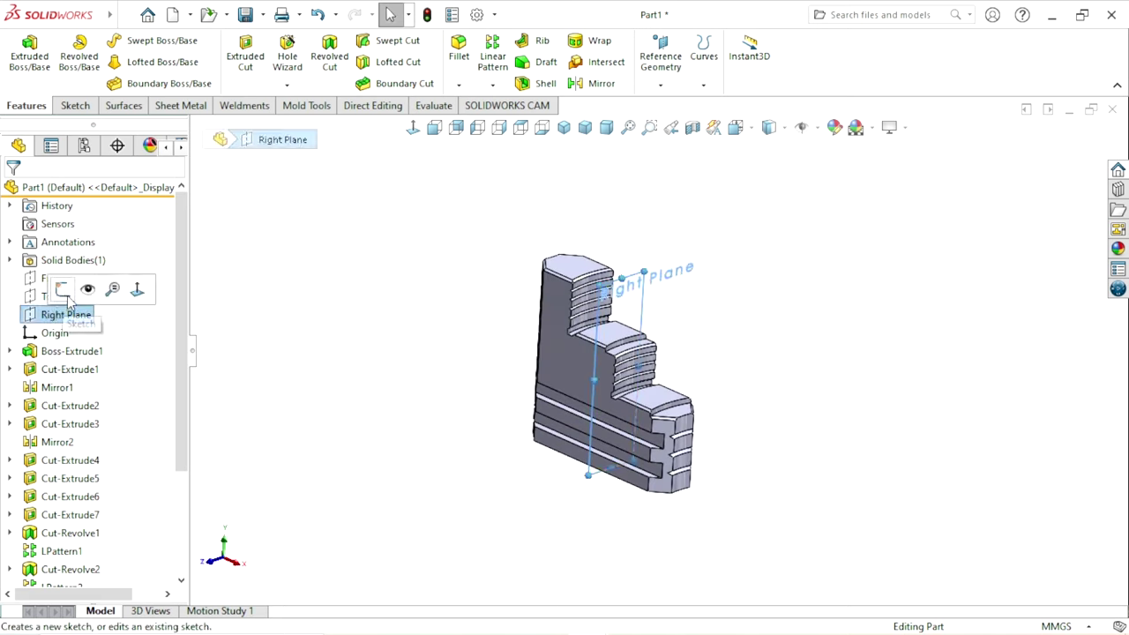
Step: Start a sketch on the Right Plane and draw a circle below the part
{"action": "left_click", "coordinate": [73, 294]}
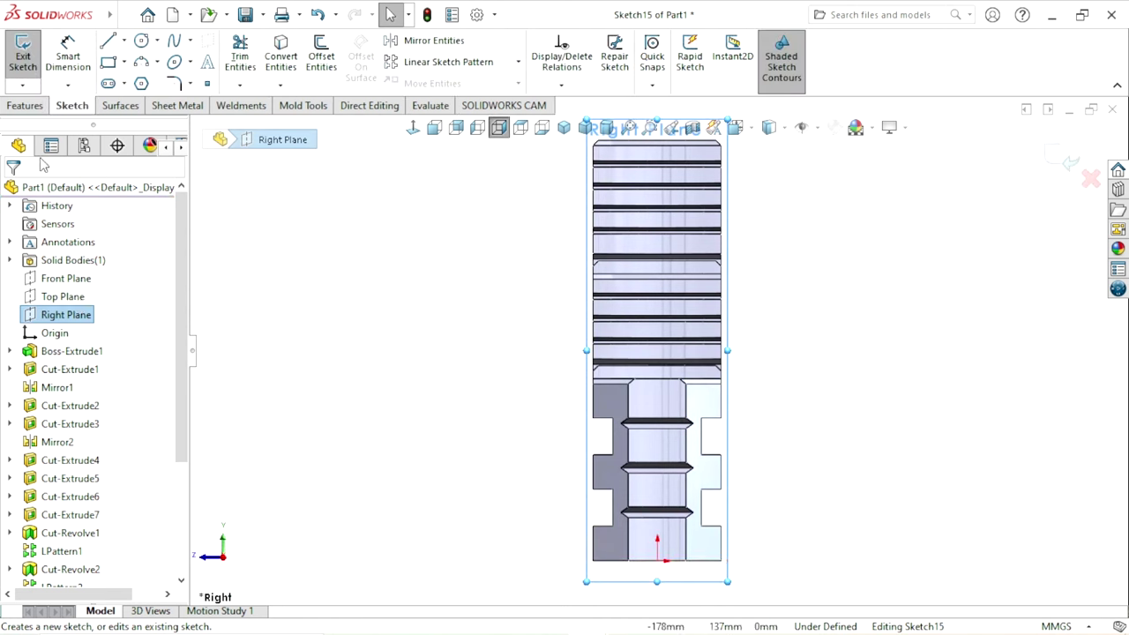
{"action": "left_click", "coordinate": [141, 42]}
{"action": "key", "text": "z"}
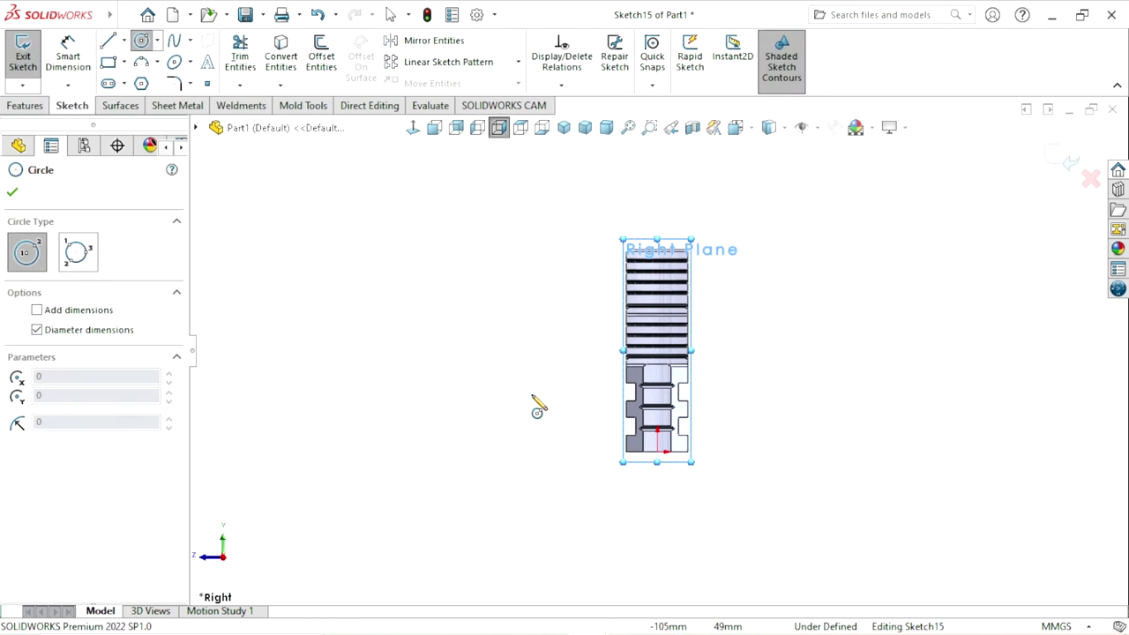
{"action": "scroll", "coordinate": [680, 450], "scroll_direction": "down", "scroll_amount": 3}
{"action": "key", "text": "z"}
{"action": "left_click", "coordinate": [746, 462]}
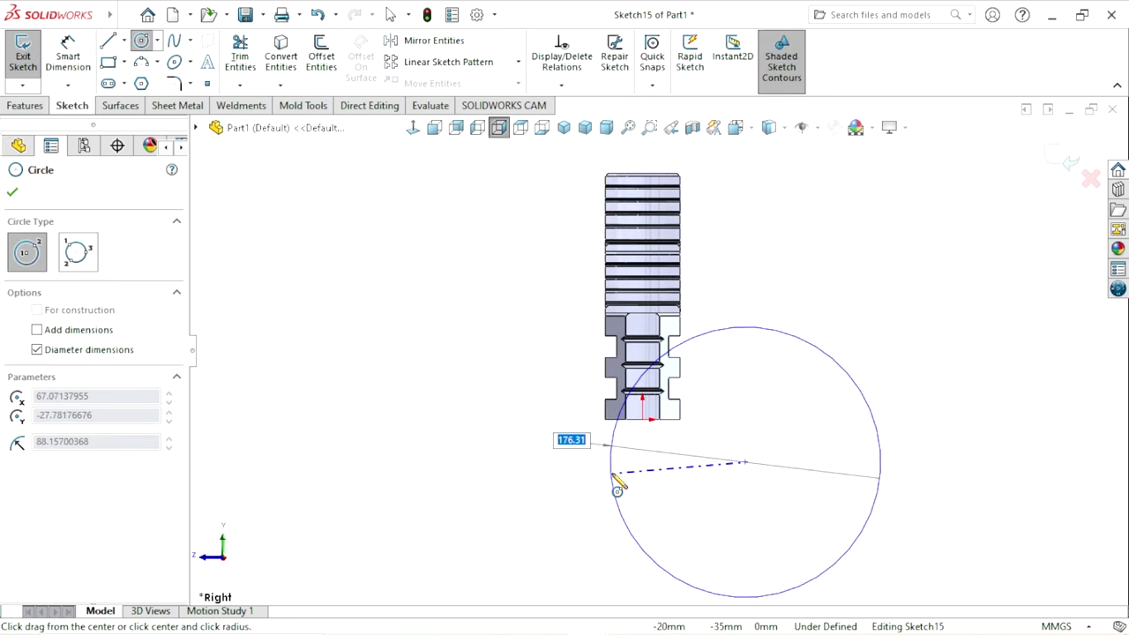
{"action": "key", "text": "Escape"}
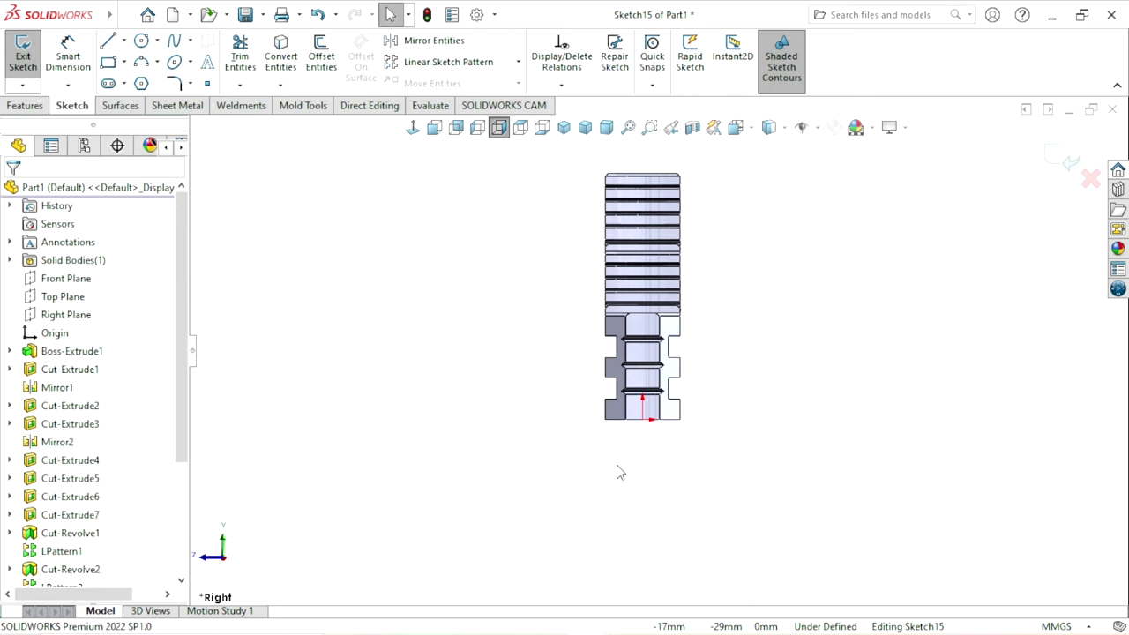
{"action": "left_click", "coordinate": [141, 42]}
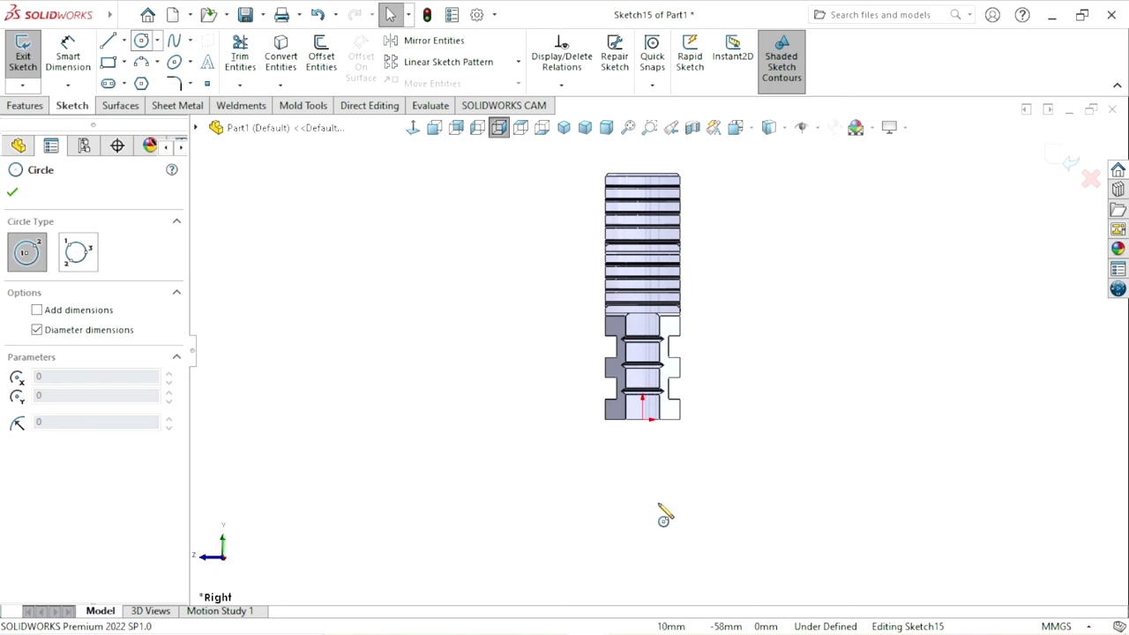
{"action": "left_click", "coordinate": [643, 477]}
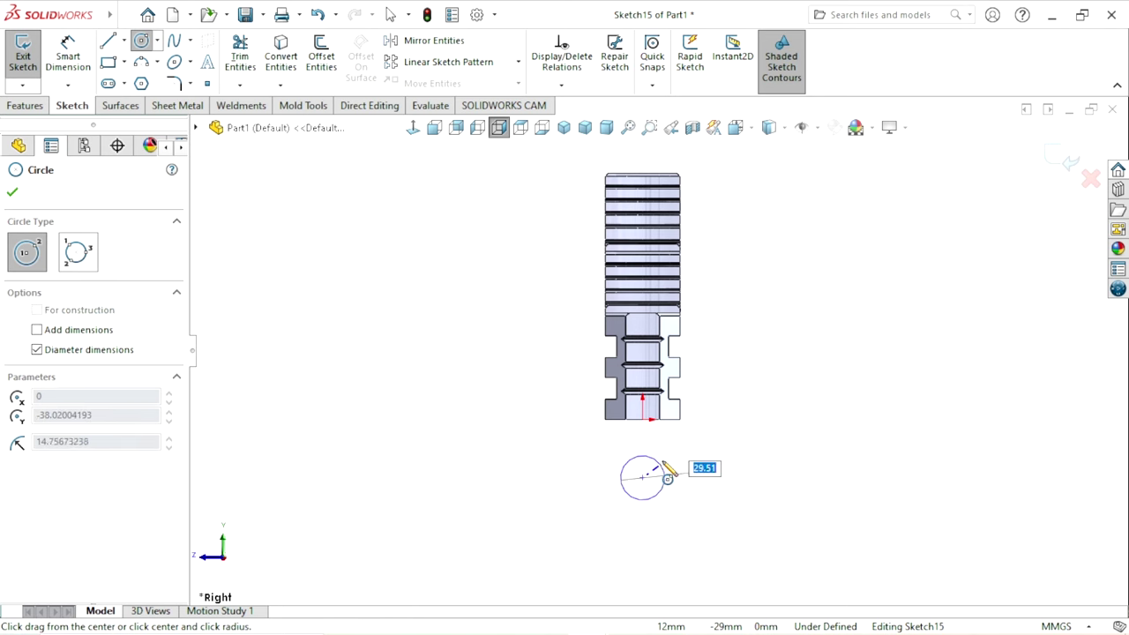
{"action": "left_click", "coordinate": [678, 462]}
{"action": "right_click", "coordinate": [741, 434]}
{"action": "left_click", "coordinate": [777, 445]}
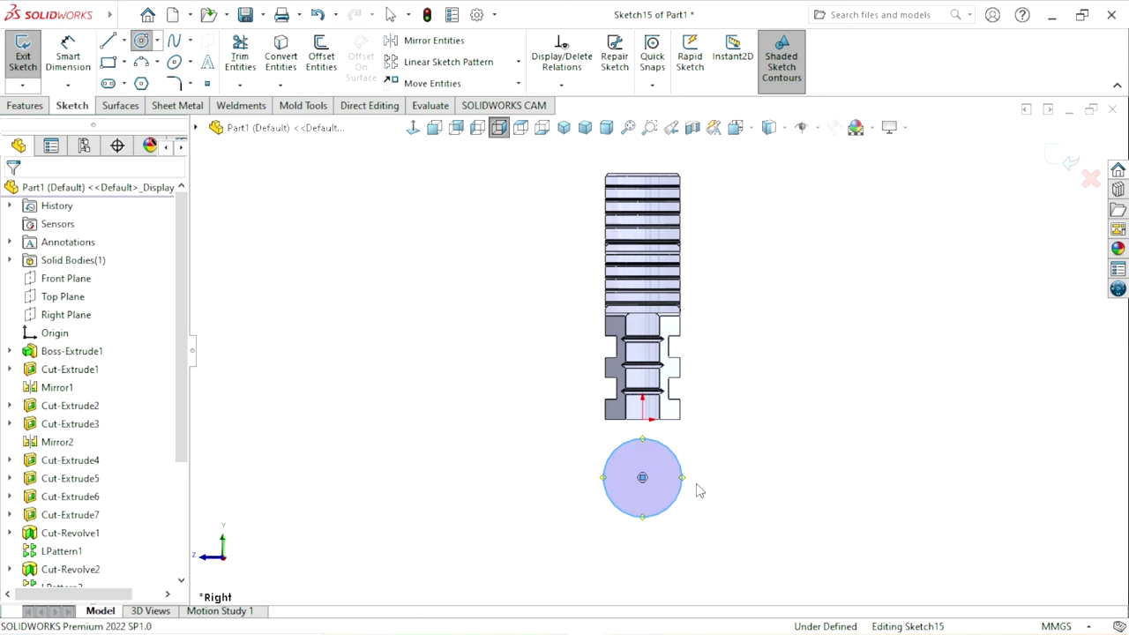
Step: Dimension the circle's diameter as 31.8 mm
{"action": "left_click", "coordinate": [698, 490]}
{"action": "scroll", "coordinate": [612, 228], "scroll_direction": "up", "scroll_amount": 1}
{"action": "key", "text": "d"}
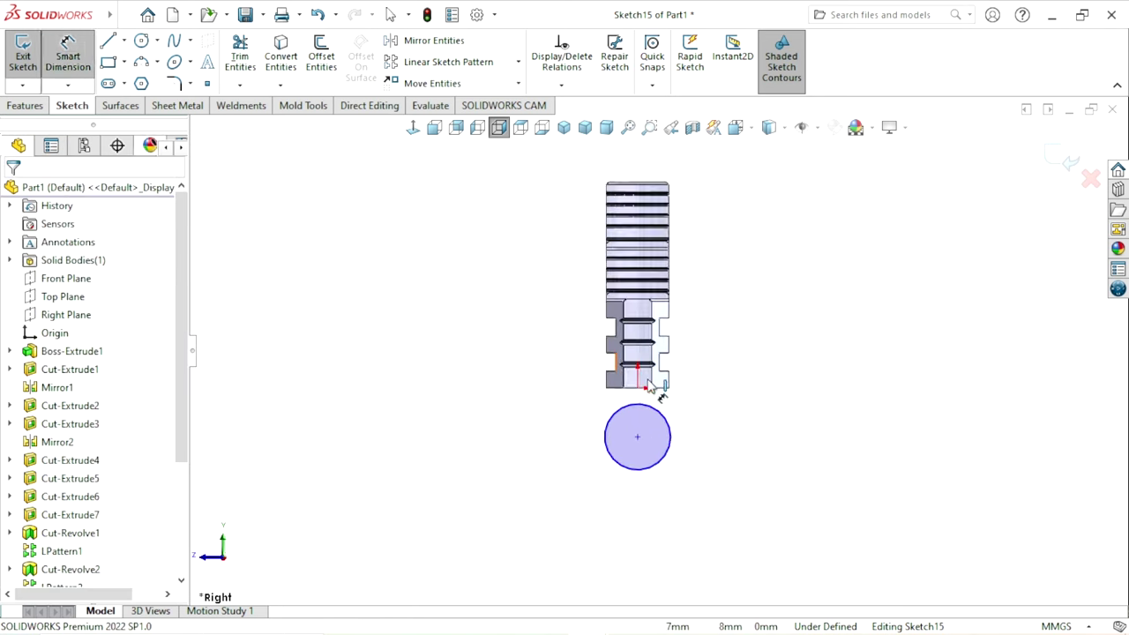
{"action": "left_click", "coordinate": [666, 430]}
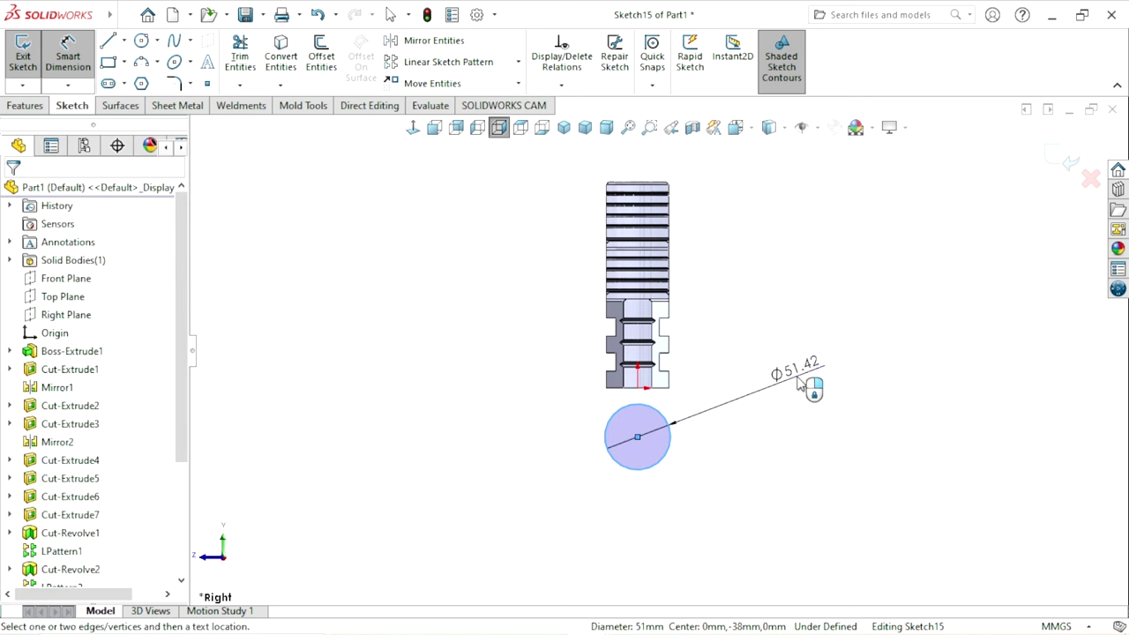
{"action": "left_click", "coordinate": [801, 385]}
{"action": "left_click", "coordinate": [801, 385]}
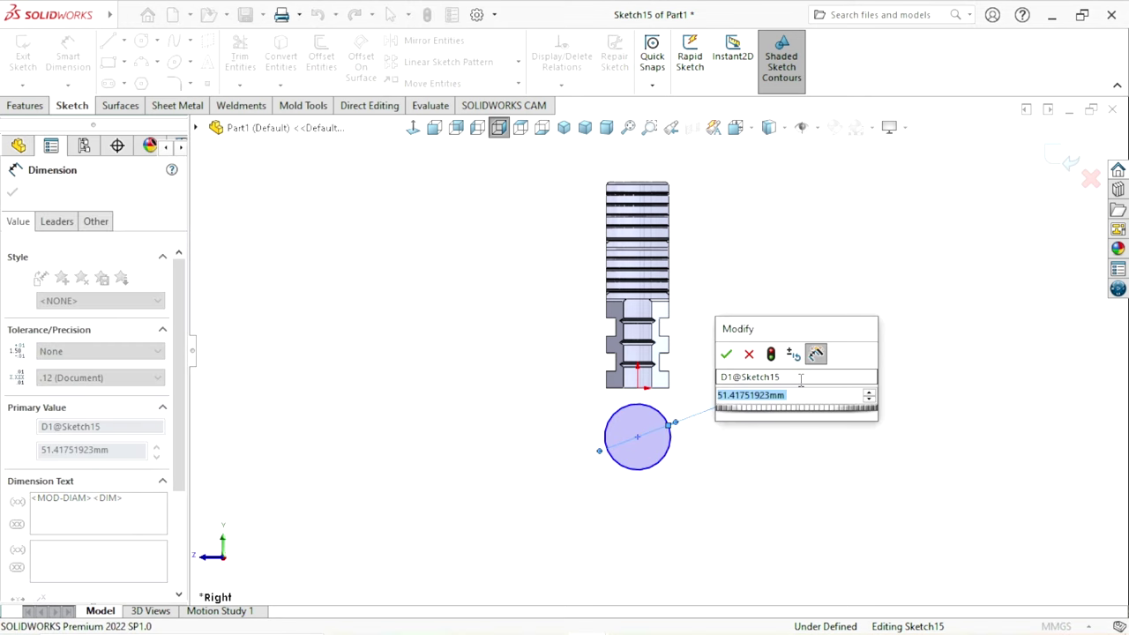
{"action": "type", "text": "31.8"}
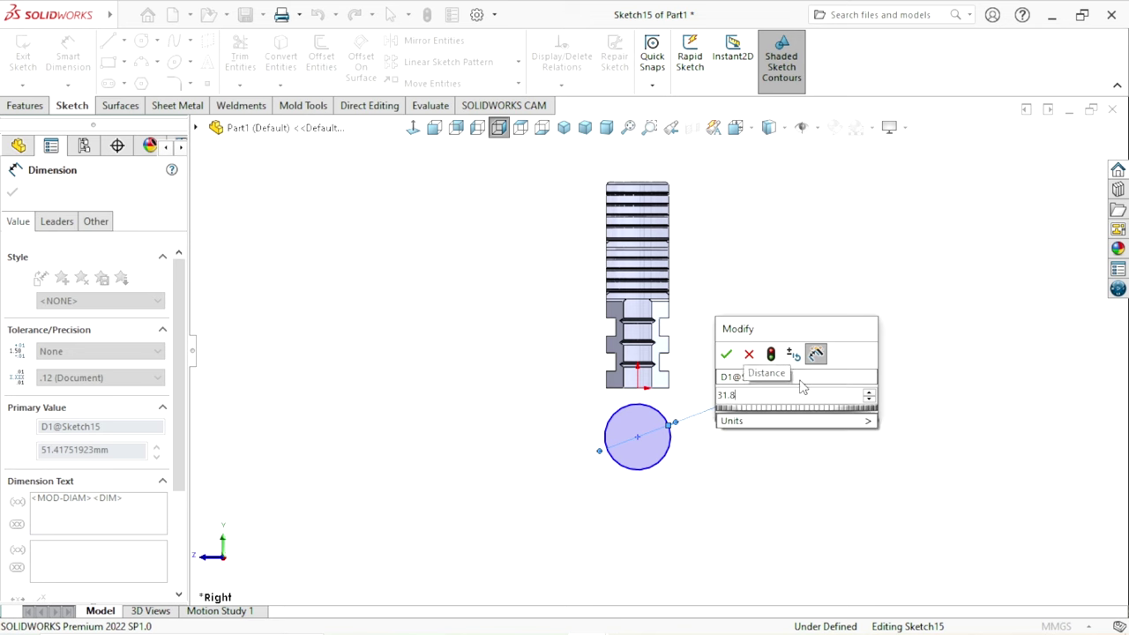
{"action": "key", "text": "Return"}
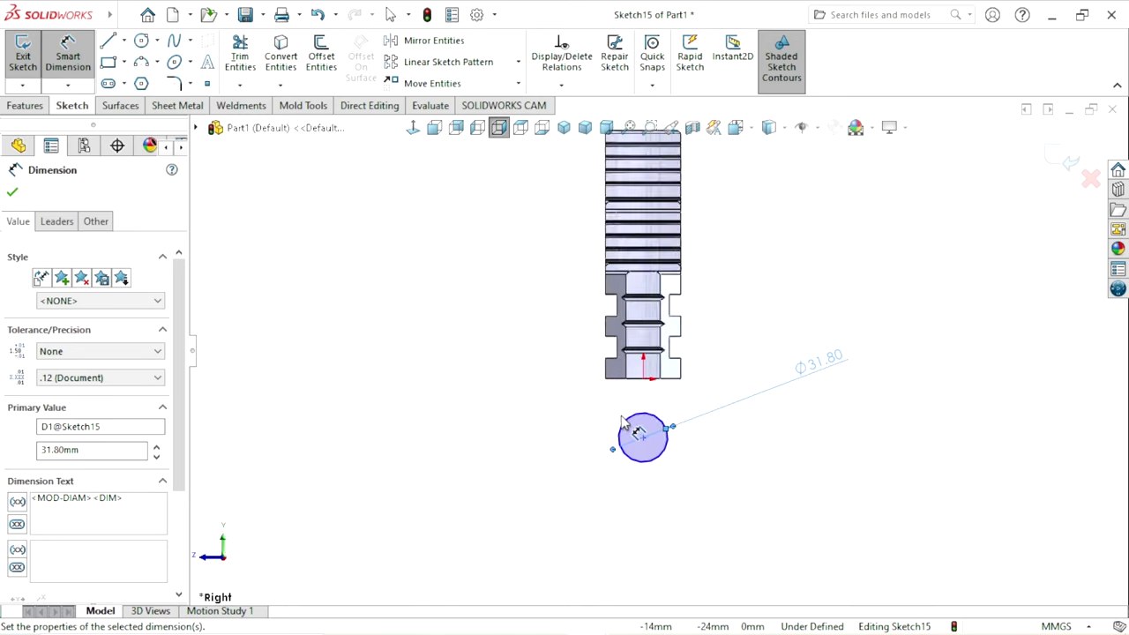
{"action": "scroll", "coordinate": [697, 362], "scroll_direction": "down", "scroll_amount": 2}
{"action": "left_click", "coordinate": [823, 298]}
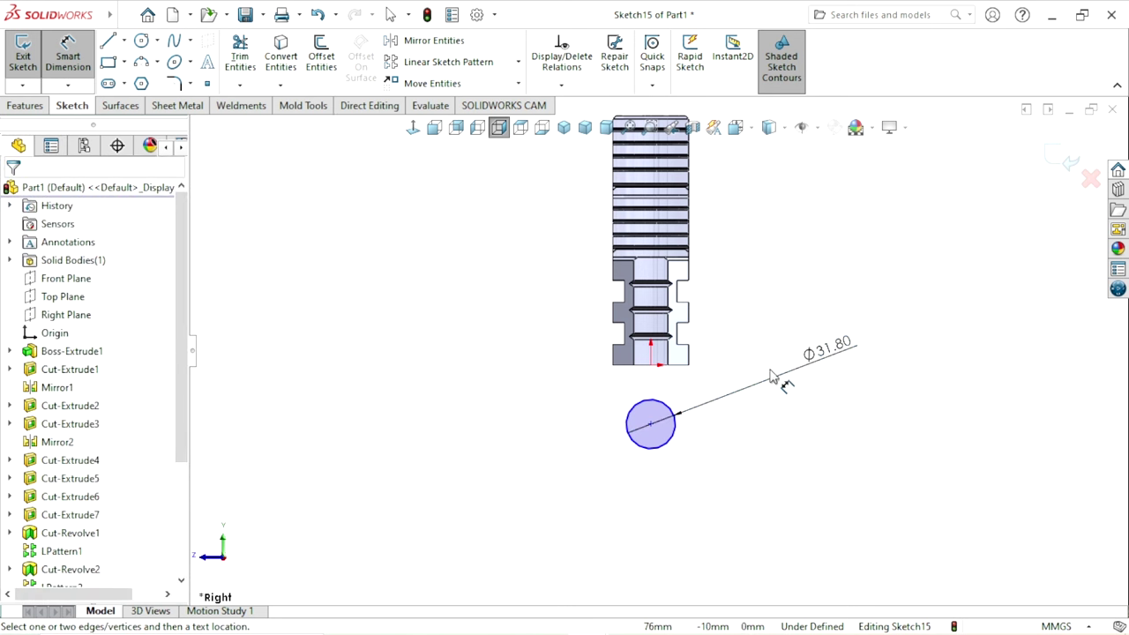
{"action": "scroll", "coordinate": [790, 357], "scroll_direction": "down", "scroll_amount": 2}
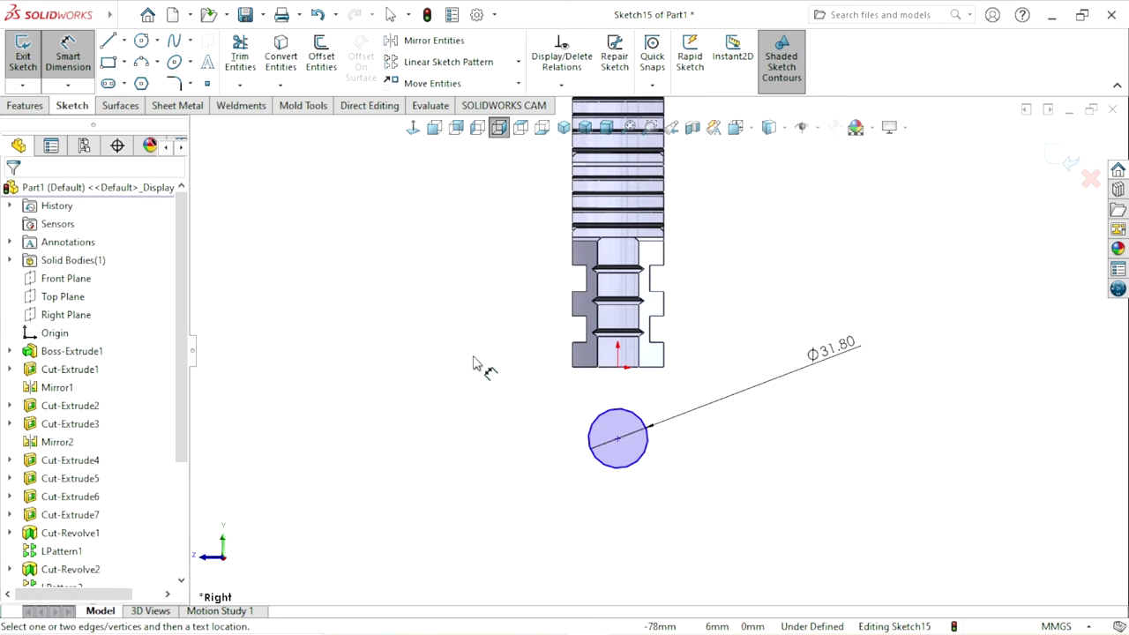
{"action": "key", "text": "Escape"}
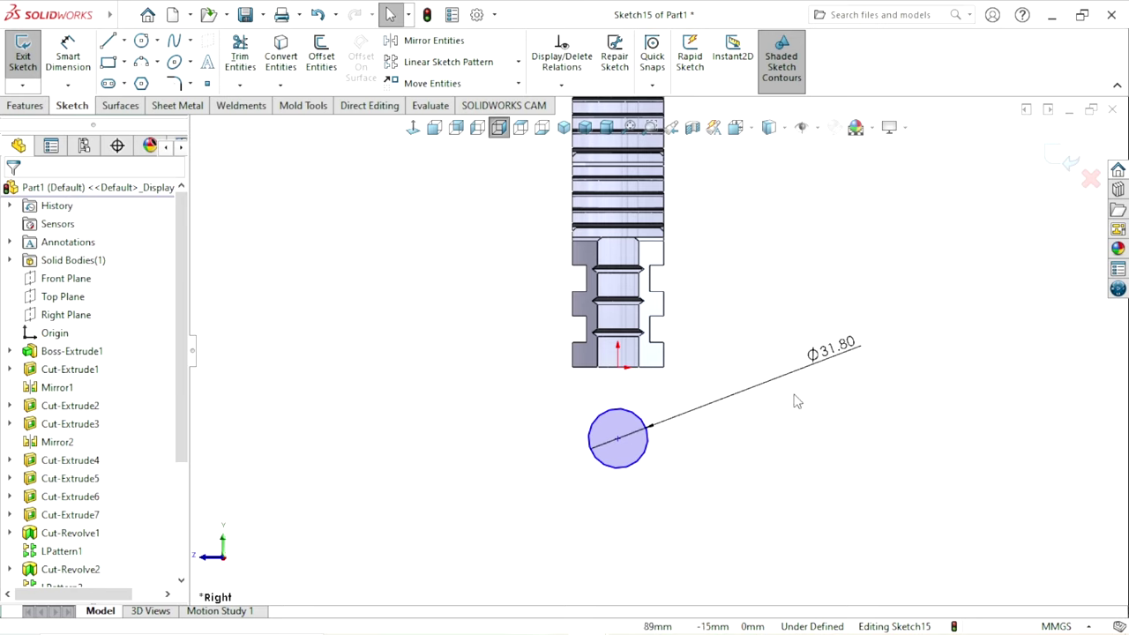
Step: Drag the circle up and add a Vertical relation between its centre and the origin
{"action": "left_click", "coordinate": [645, 450]}
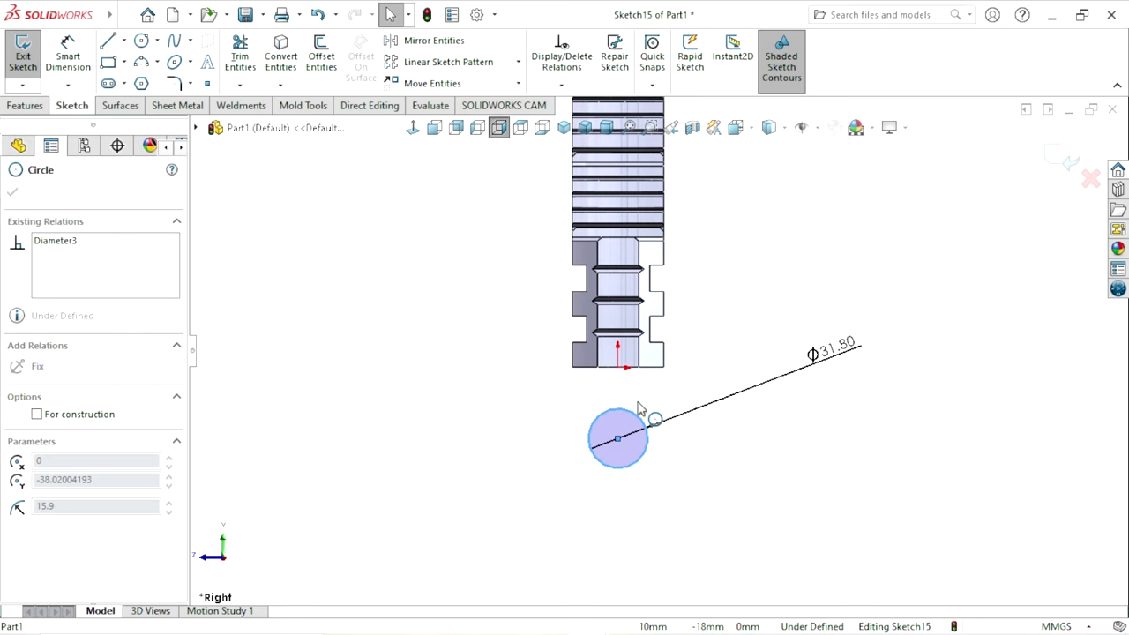
{"action": "mouse_move", "coordinate": [618, 439]}
{"action": "left_mouse_down"}
{"action": "mouse_move", "coordinate": [635, 370]}
{"action": "mouse_move", "coordinate": [616, 379]}
{"action": "left_mouse_up"}
{"action": "left_click", "coordinate": [644, 458]}
{"action": "scroll", "coordinate": [617, 397], "scroll_direction": "up", "scroll_amount": 2}
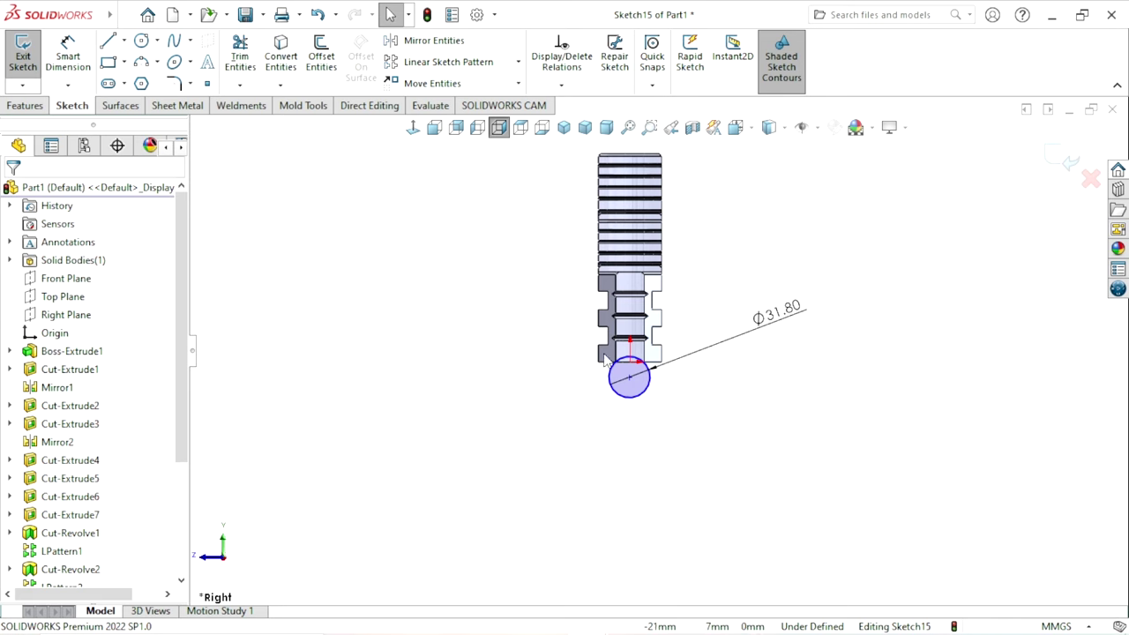
{"action": "scroll", "coordinate": [632, 367], "scroll_direction": "down", "scroll_amount": 4}
{"action": "scroll", "coordinate": [632, 367], "scroll_direction": "down", "scroll_amount": 3}
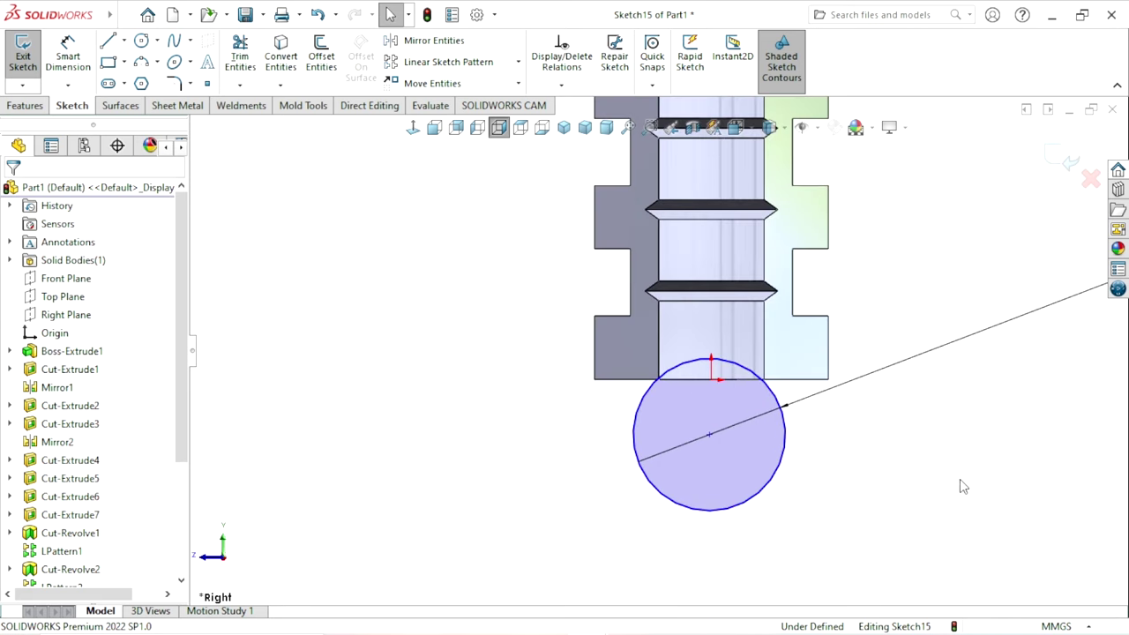
{"action": "left_click", "coordinate": [710, 434]}
{"action": "left_click", "coordinate": [711, 380], "text": "ctrl"}
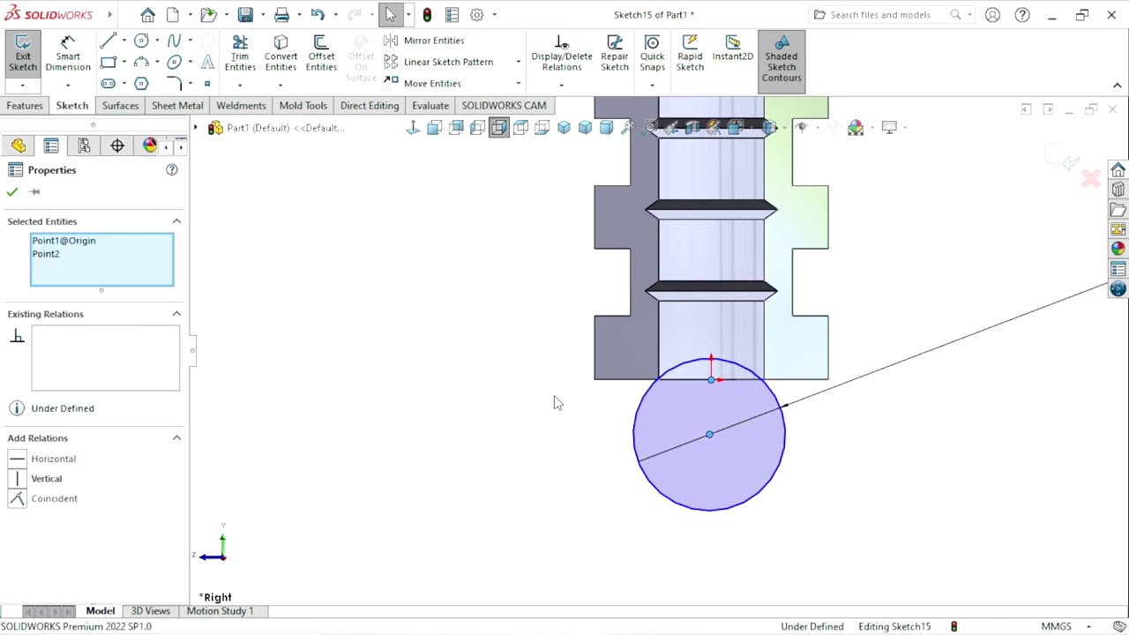
{"action": "left_click", "coordinate": [21, 481]}
{"action": "left_click", "coordinate": [404, 446]}
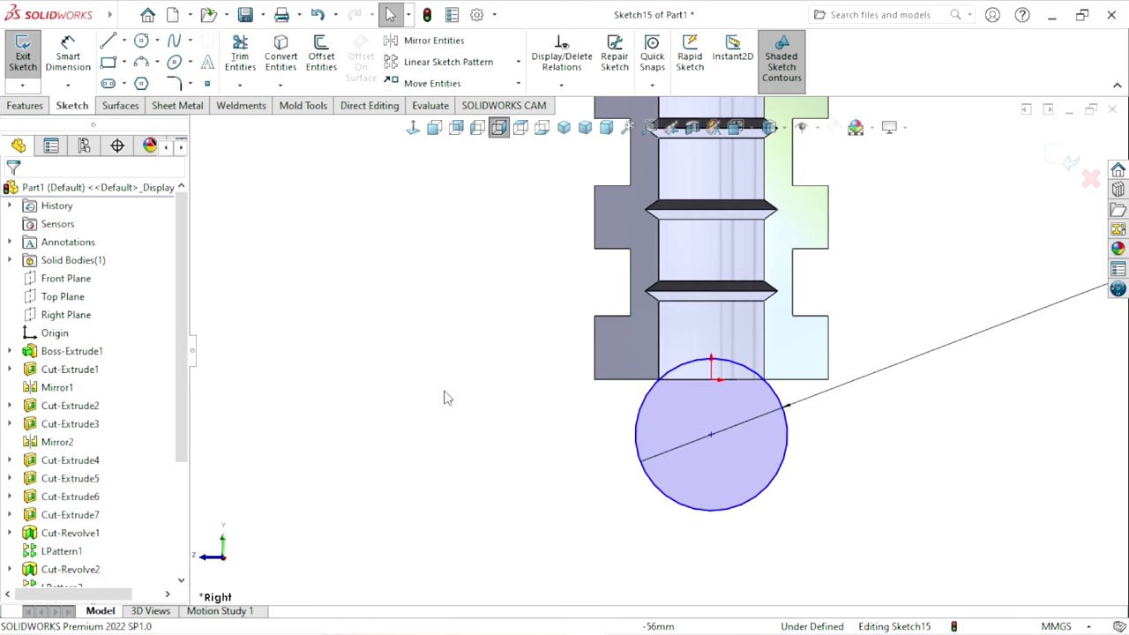
Step: Dimension the circle's top 5 mm from the part's bottom edge
{"action": "scroll", "coordinate": [585, 428], "scroll_direction": "down", "scroll_amount": 1}
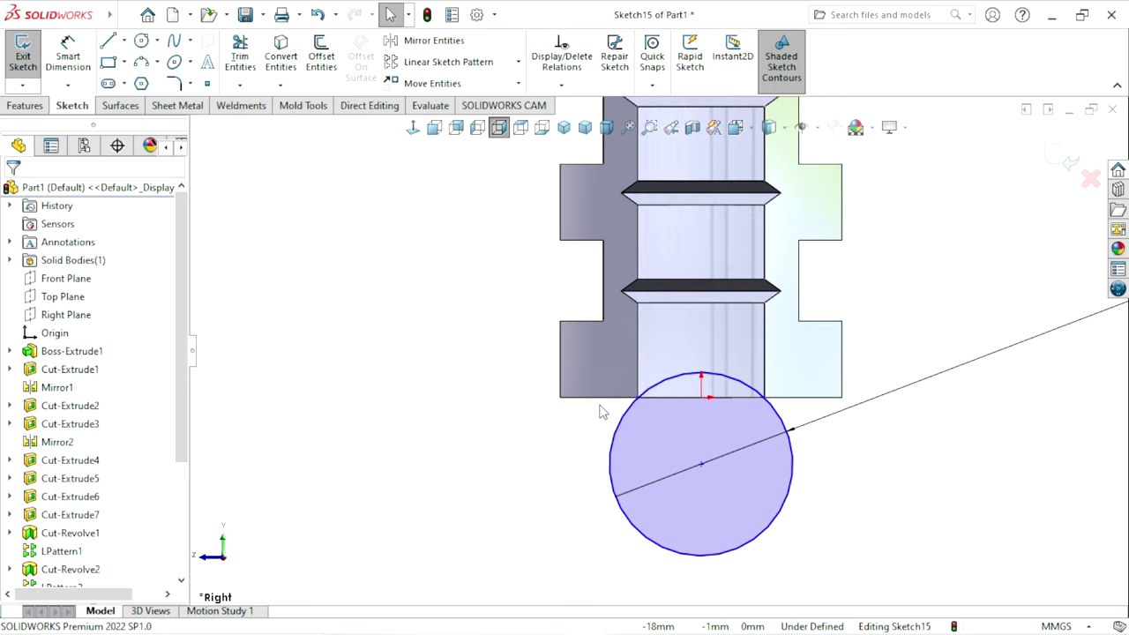
{"action": "left_click", "coordinate": [76, 59]}
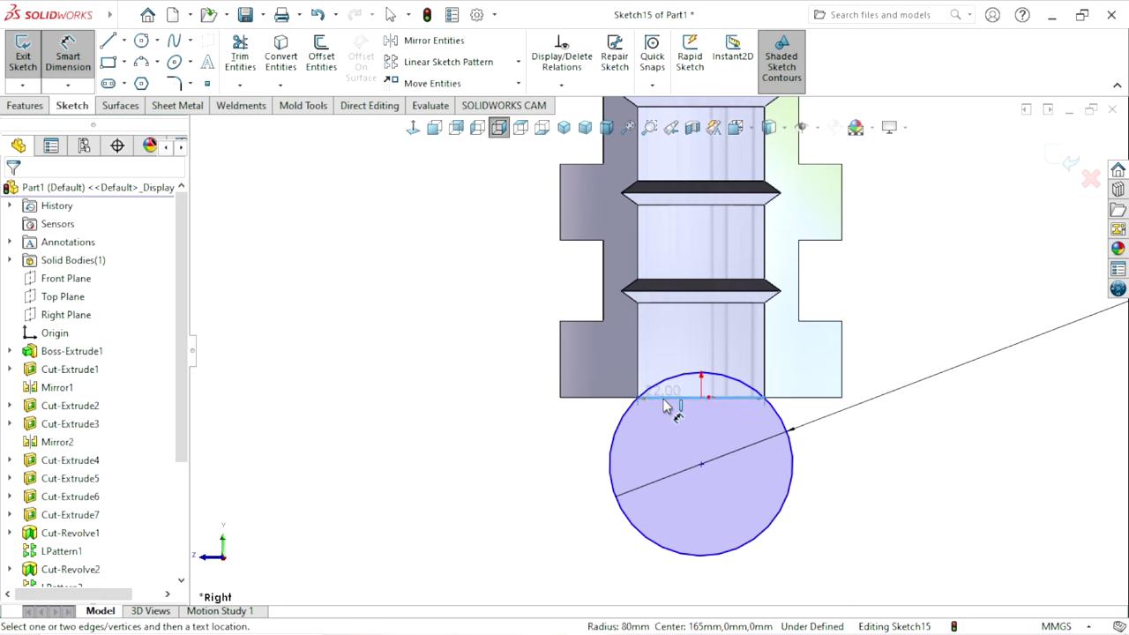
{"action": "left_click", "coordinate": [701, 388]}
{"action": "left_click", "coordinate": [694, 378]}
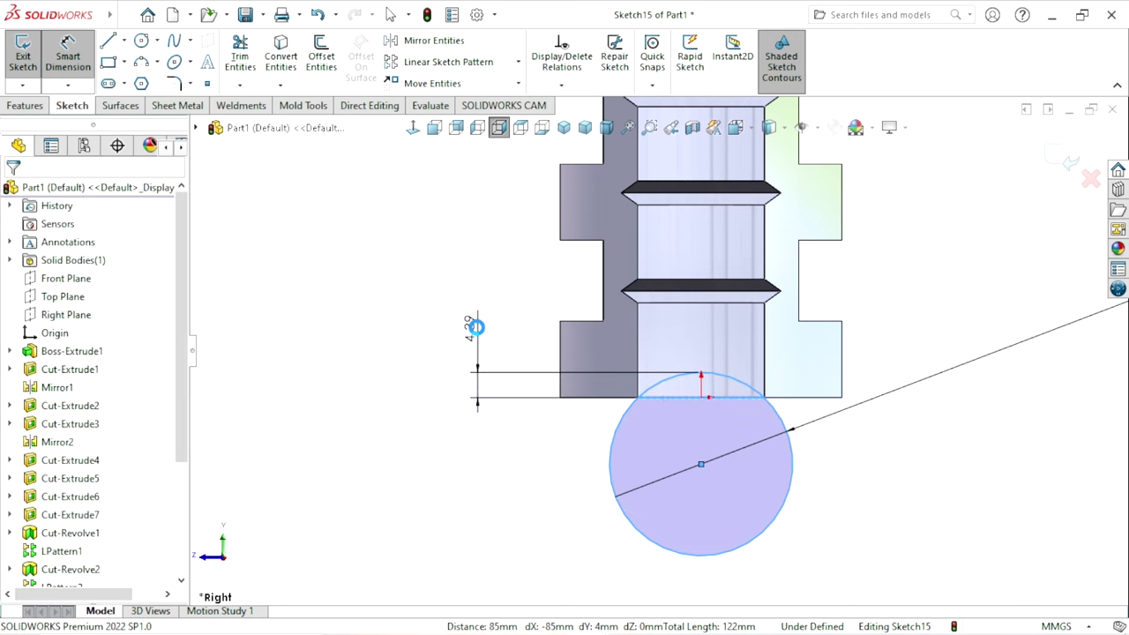
{"action": "left_click", "coordinate": [474, 328]}
{"action": "key", "text": "Return"}
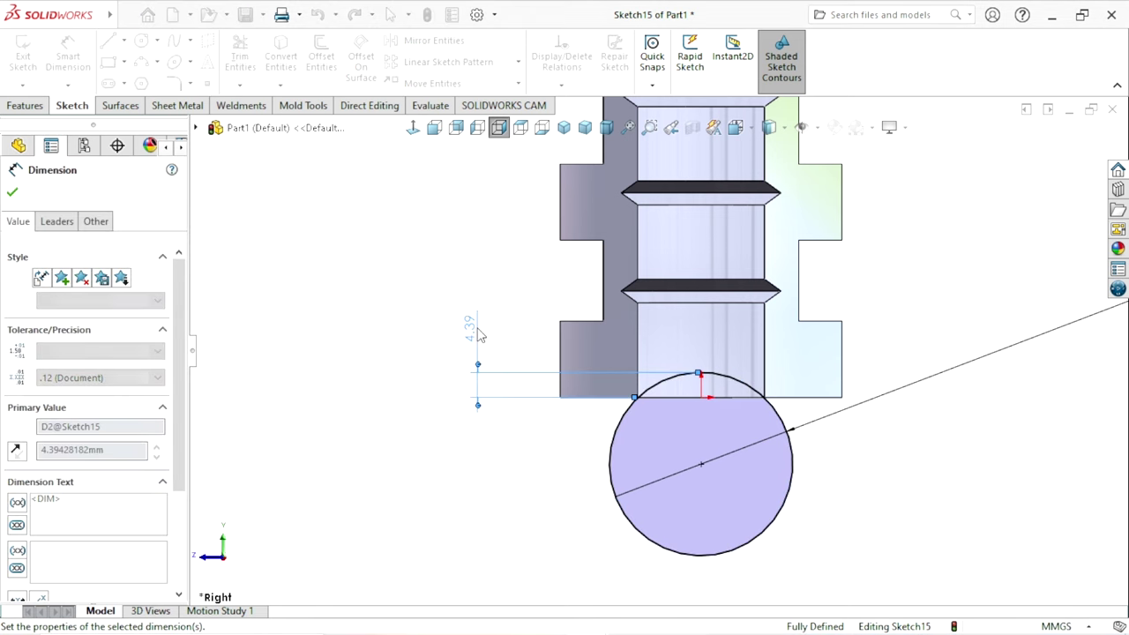
{"action": "left_click", "coordinate": [402, 415]}
{"action": "scroll", "coordinate": [657, 353], "scroll_direction": "up", "scroll_amount": 3}
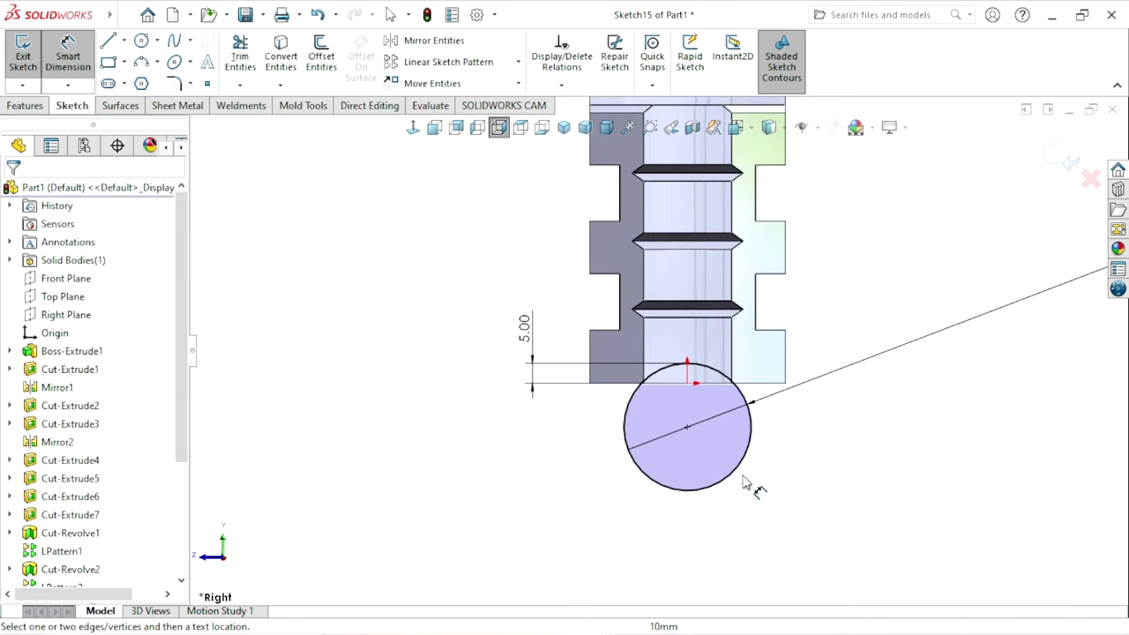
{"action": "scroll", "coordinate": [788, 465], "scroll_direction": "down", "scroll_amount": 2}
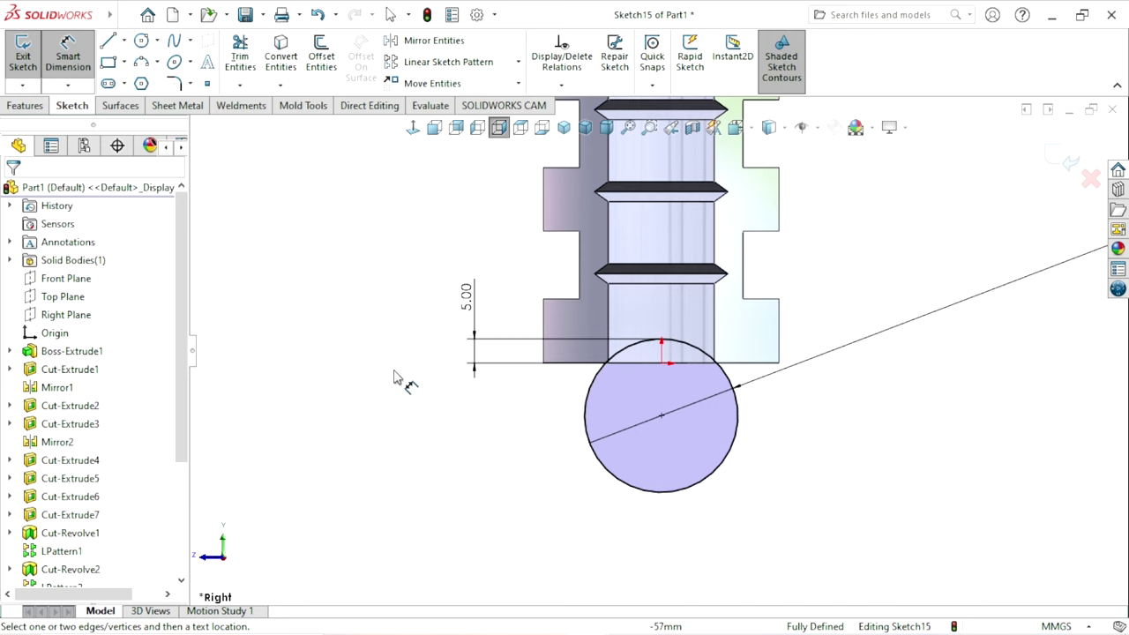
{"action": "scroll", "coordinate": [410, 393], "scroll_direction": "up", "scroll_amount": 1}
{"action": "scroll", "coordinate": [743, 371], "scroll_direction": "up", "scroll_amount": 1}
{"action": "scroll", "coordinate": [671, 388], "scroll_direction": "up", "scroll_amount": 1}
{"action": "scroll", "coordinate": [648, 380], "scroll_direction": "down", "scroll_amount": 1}
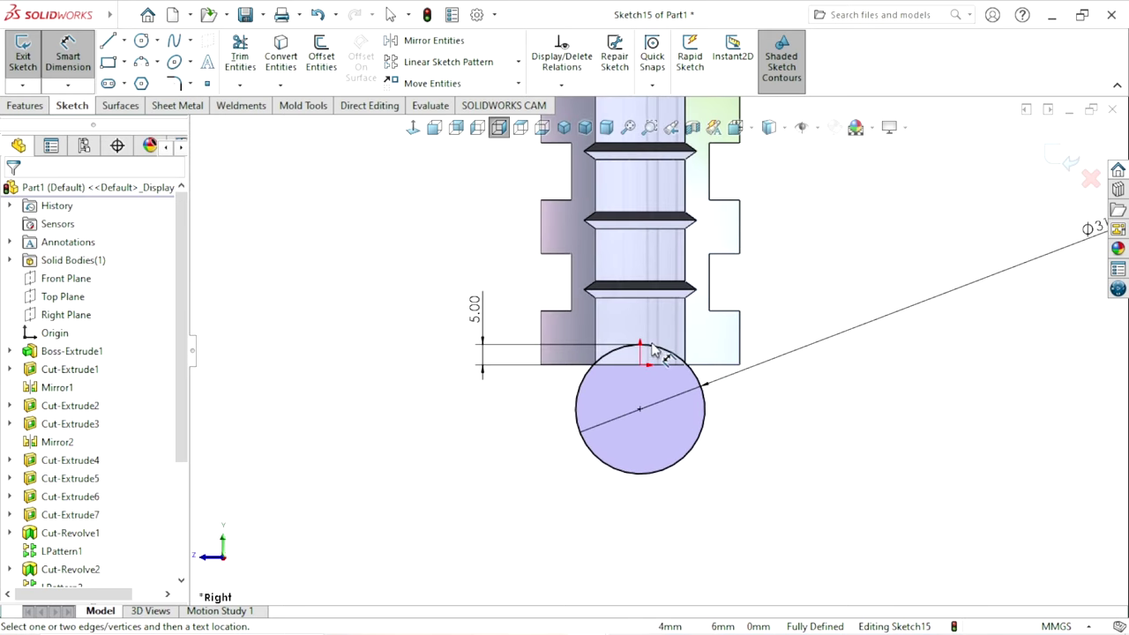
{"action": "left_click", "coordinate": [26, 105]}
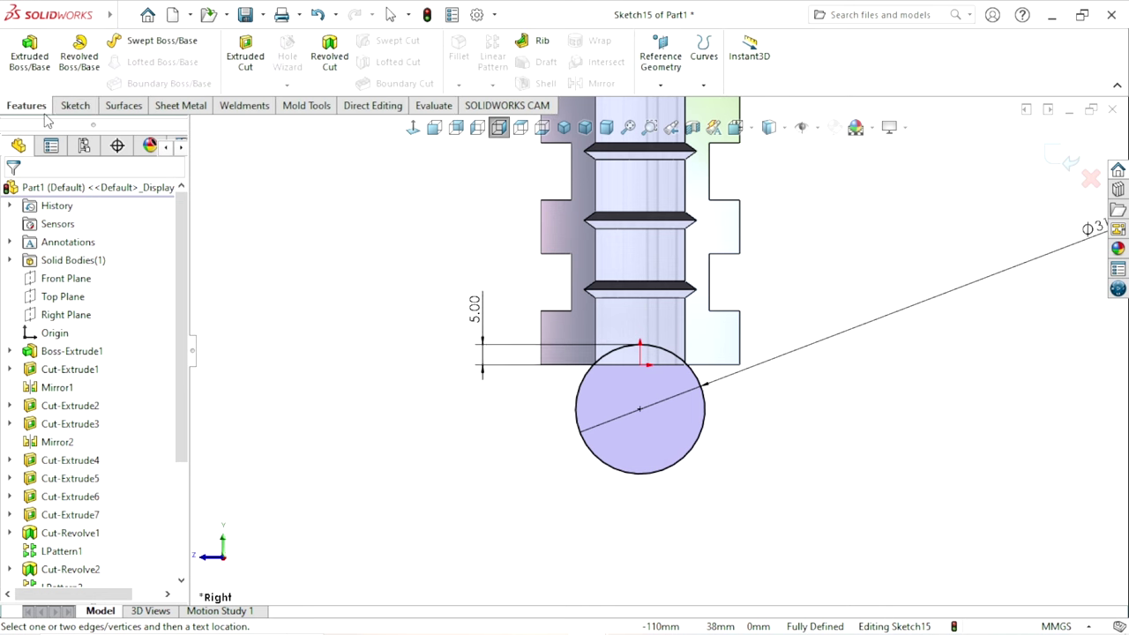
Step: Extrude-cut the Sketch15 circle Through All – Both directions
{"action": "left_click", "coordinate": [234, 63]}
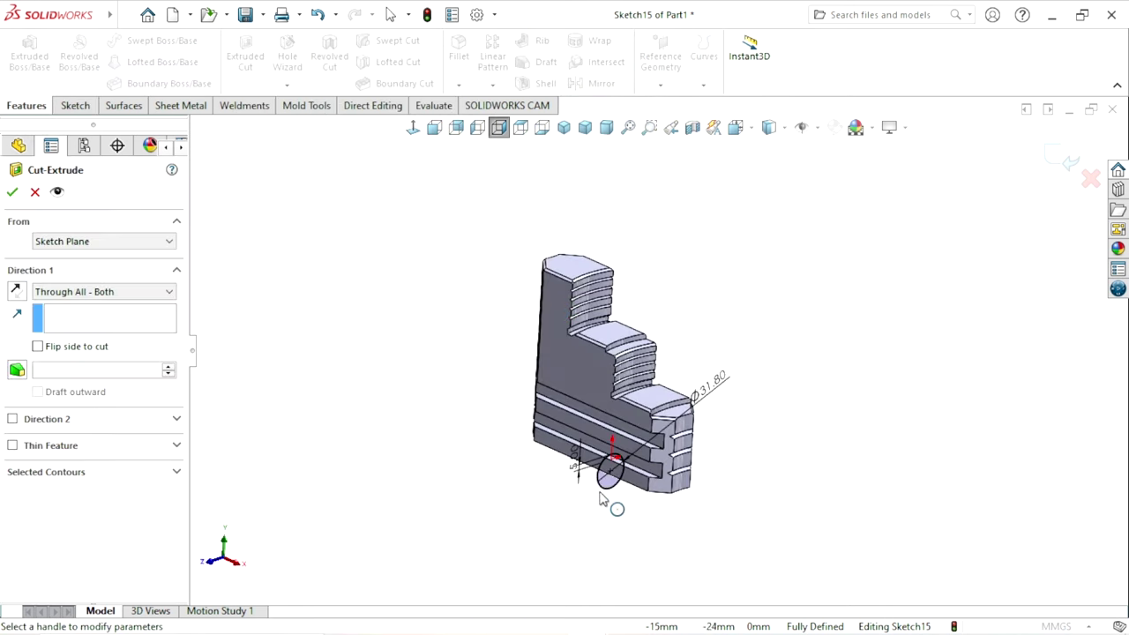
{"action": "scroll", "coordinate": [600, 494], "scroll_direction": "down", "scroll_amount": 3}
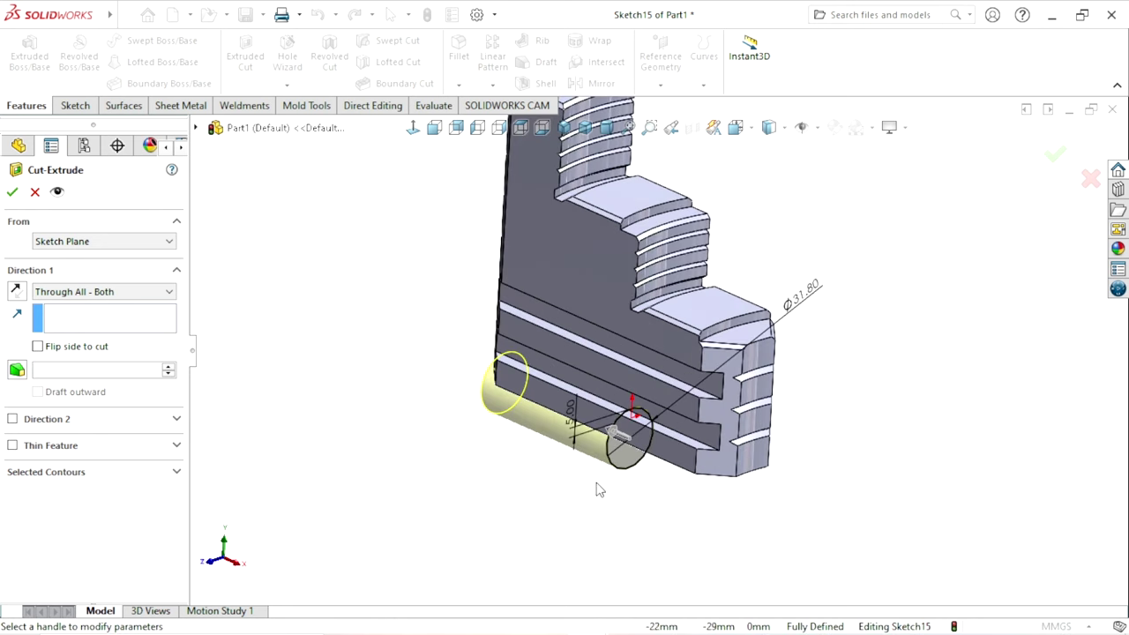
{"action": "left_click", "coordinate": [135, 292]}
{"action": "left_click", "coordinate": [71, 303]}
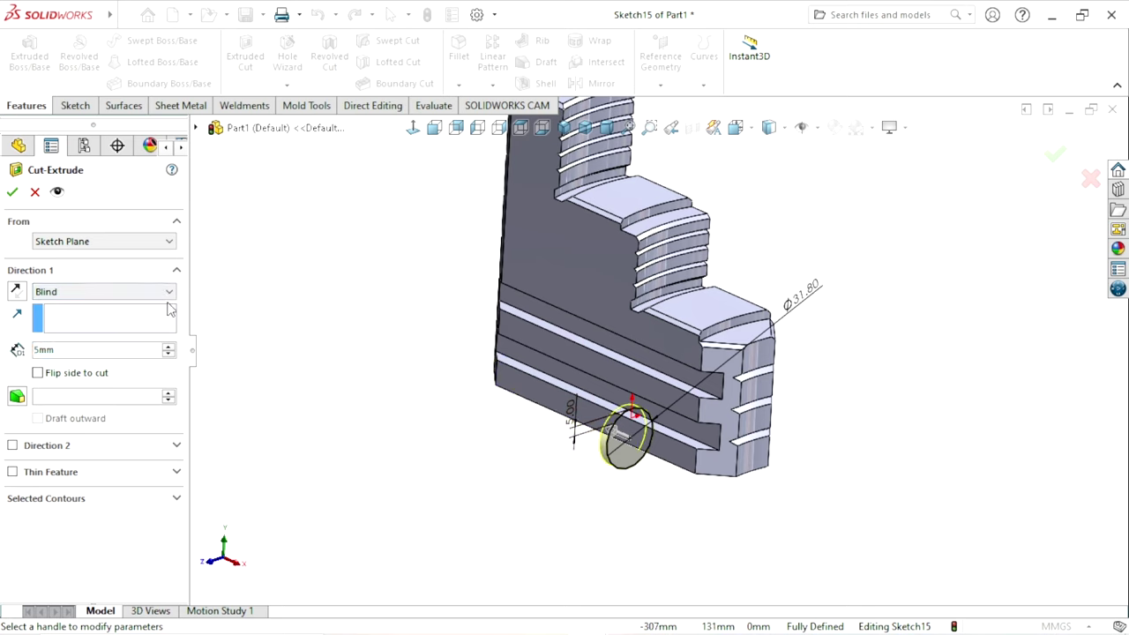
{"action": "left_click", "coordinate": [141, 293]}
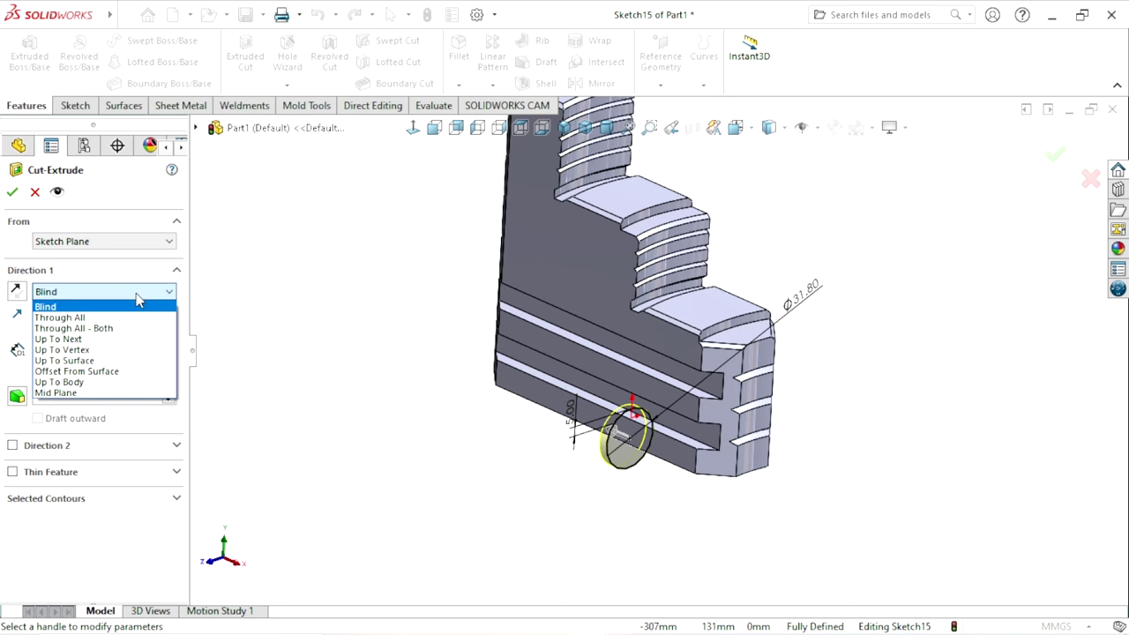
{"action": "left_click", "coordinate": [105, 329]}
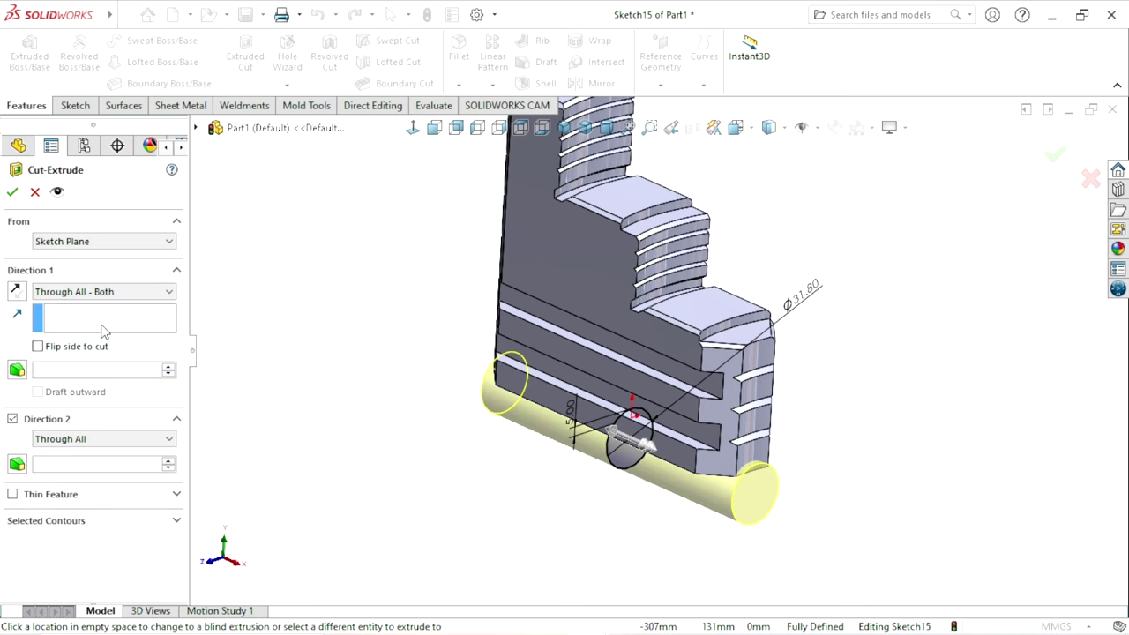
{"action": "left_click", "coordinate": [12, 193]}
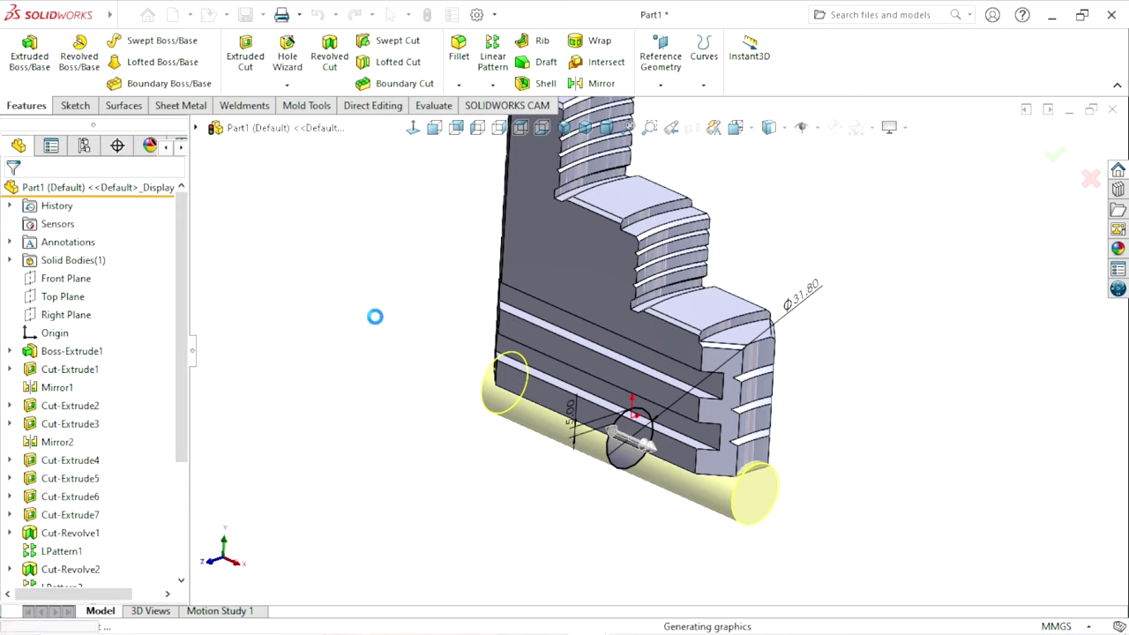
{"action": "mouse_move", "coordinate": [589, 480]}
{"action": "middle_mouse_down"}
{"action": "mouse_move", "coordinate": [590, 157]}
{"action": "mouse_move", "coordinate": [551, 431]}
{"action": "mouse_move", "coordinate": [449, 462]}
{"action": "middle_mouse_up"}
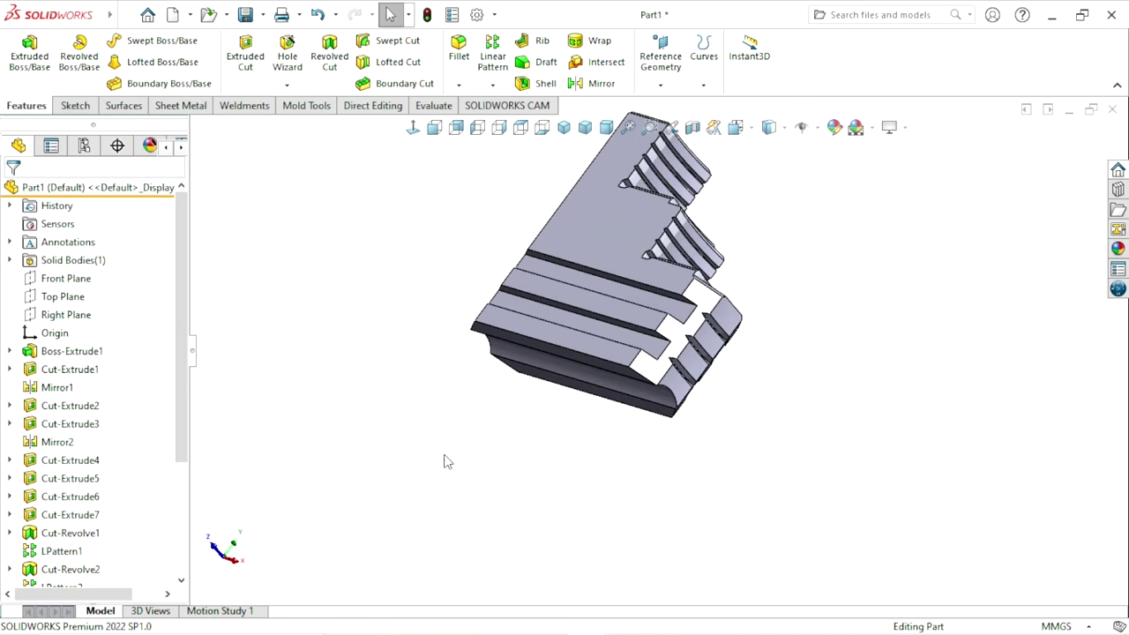
Step: Start a new Right Plane sketch and draw a circle just below the part
{"action": "left_click", "coordinate": [60, 315]}
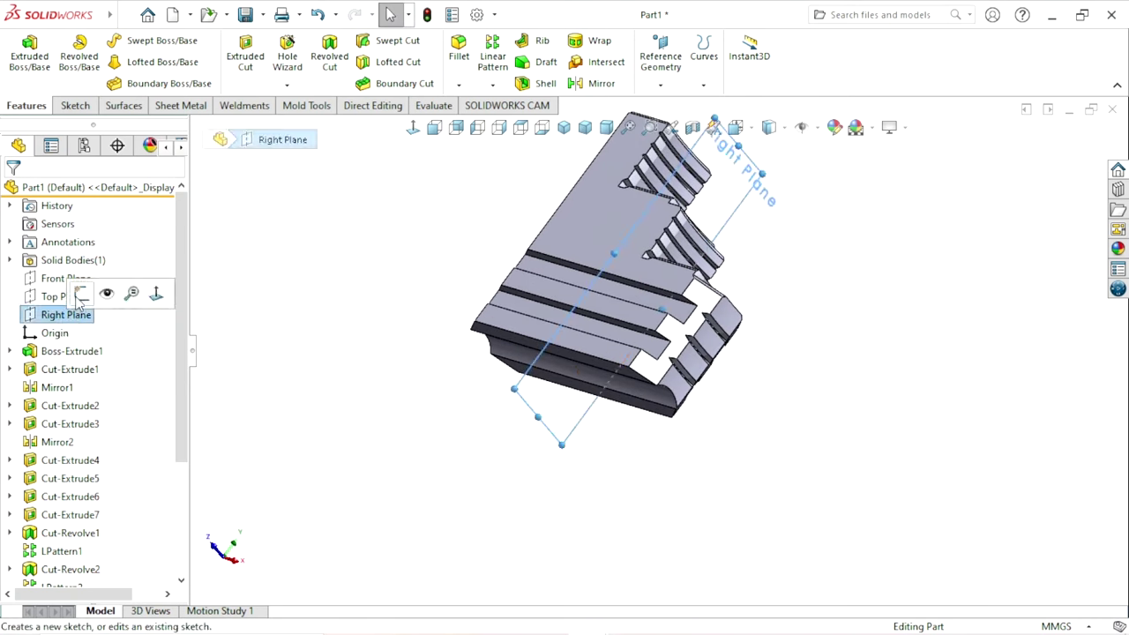
{"action": "left_click", "coordinate": [81, 296]}
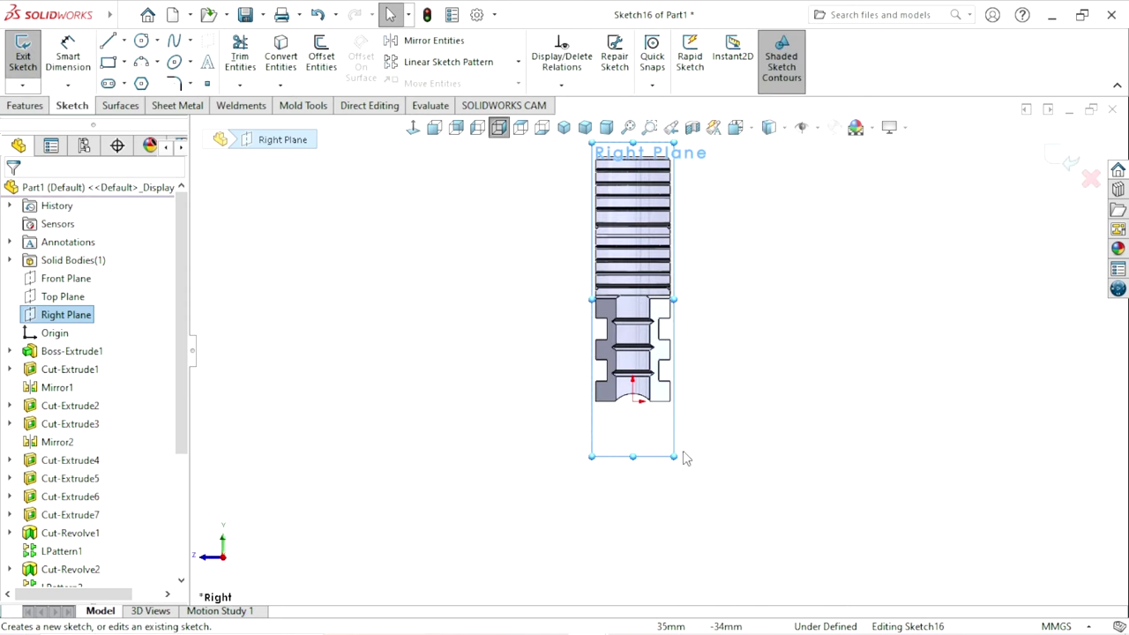
{"action": "scroll", "coordinate": [676, 405], "scroll_direction": "down", "scroll_amount": 1}
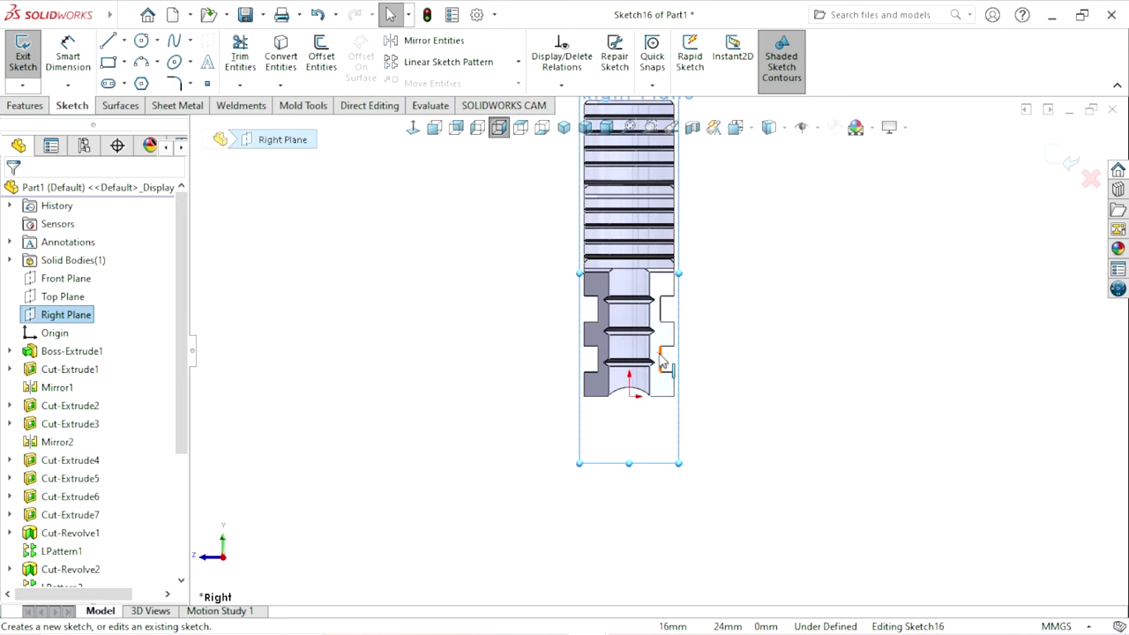
{"action": "scroll", "coordinate": [655, 394], "scroll_direction": "down", "scroll_amount": 1}
{"action": "scroll", "coordinate": [618, 383], "scroll_direction": "down", "scroll_amount": 1}
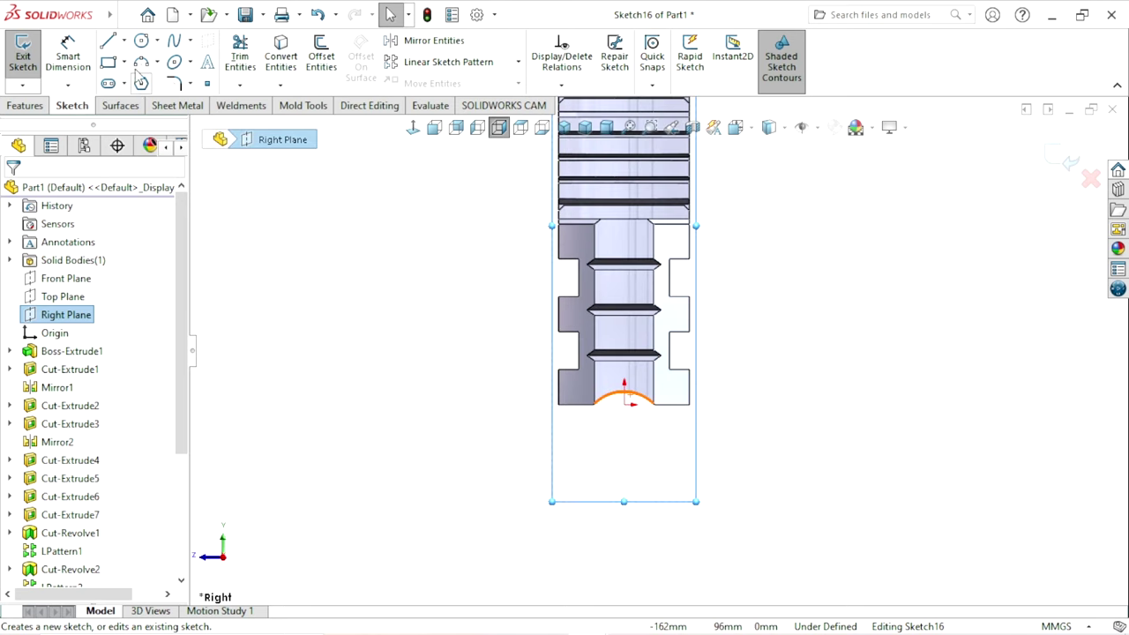
{"action": "left_click", "coordinate": [143, 41]}
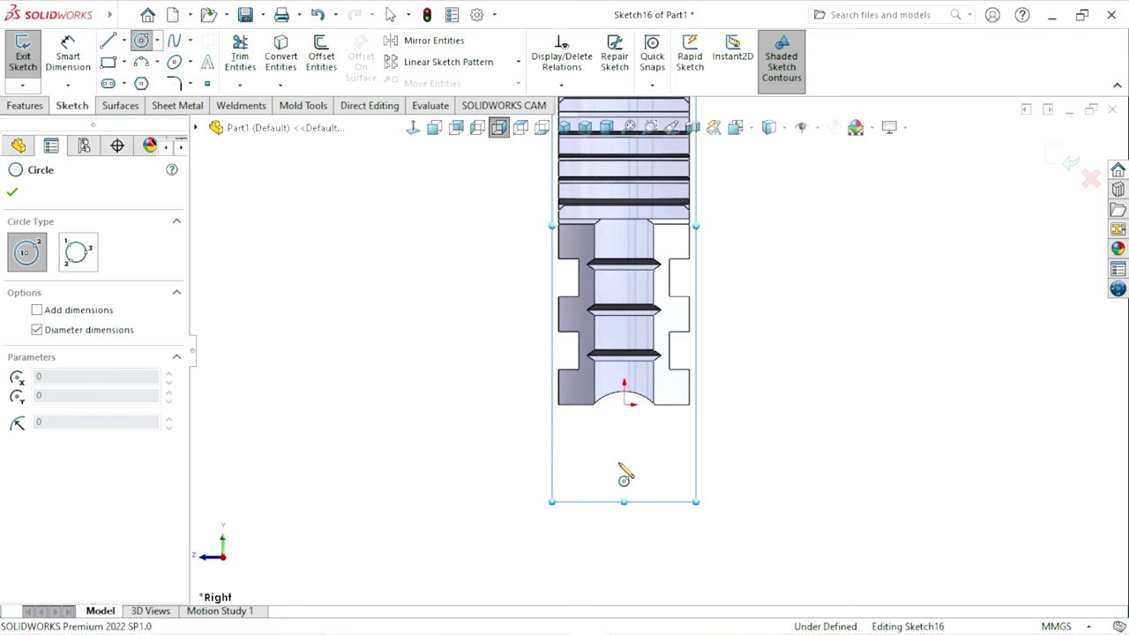
{"action": "left_click", "coordinate": [623, 474]}
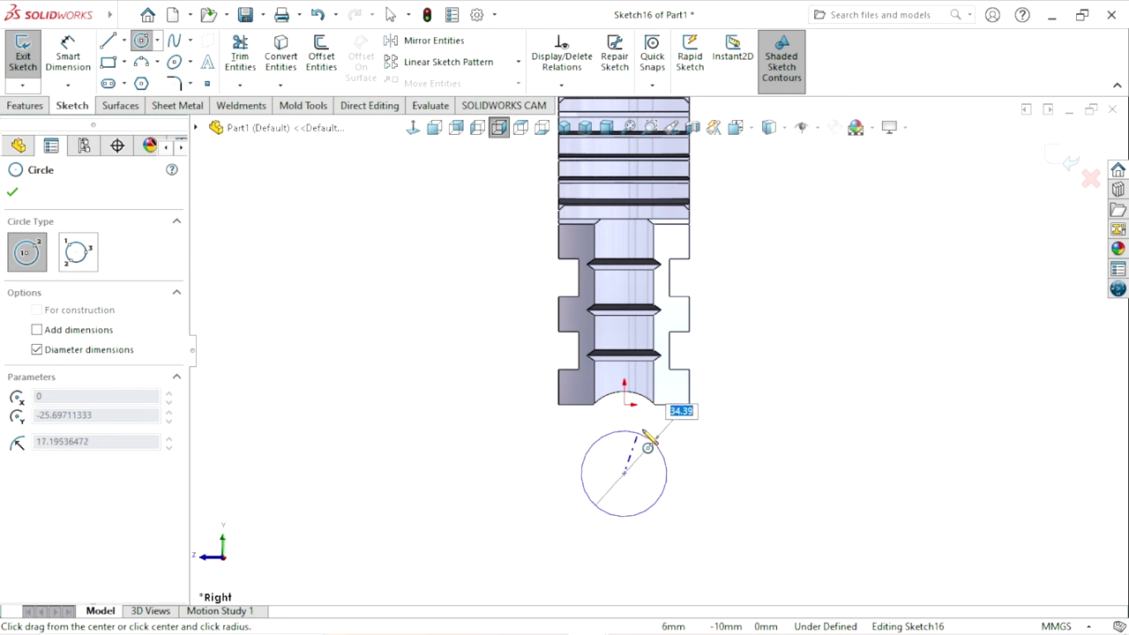
{"action": "left_click", "coordinate": [662, 435]}
{"action": "right_click", "coordinate": [717, 426]}
{"action": "left_click", "coordinate": [747, 428]}
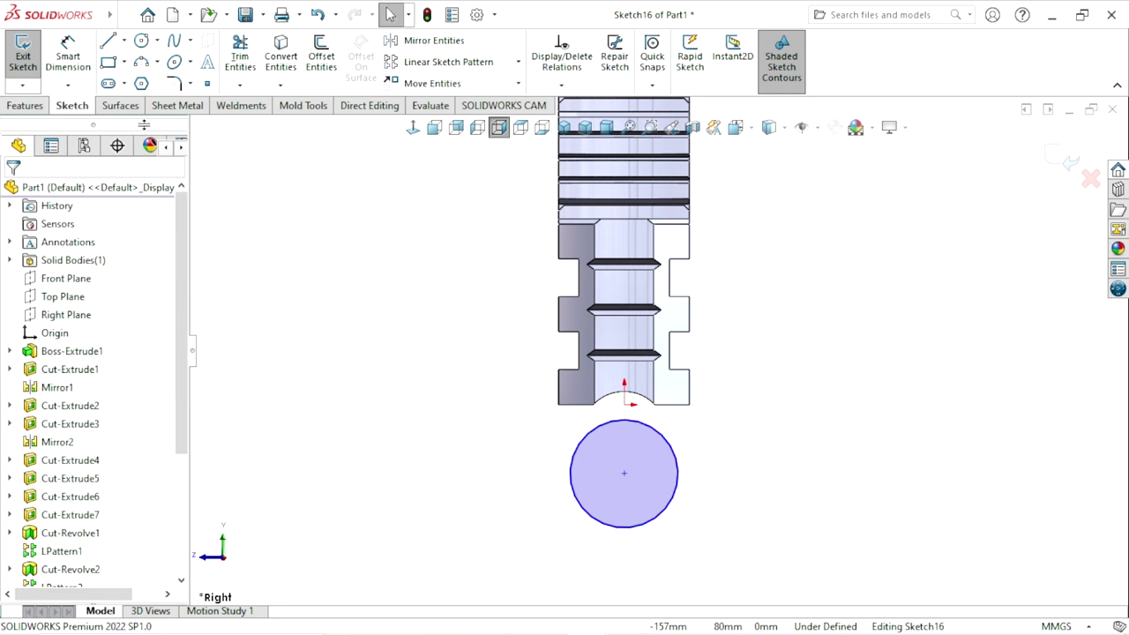
{"action": "left_click", "coordinate": [85, 60]}
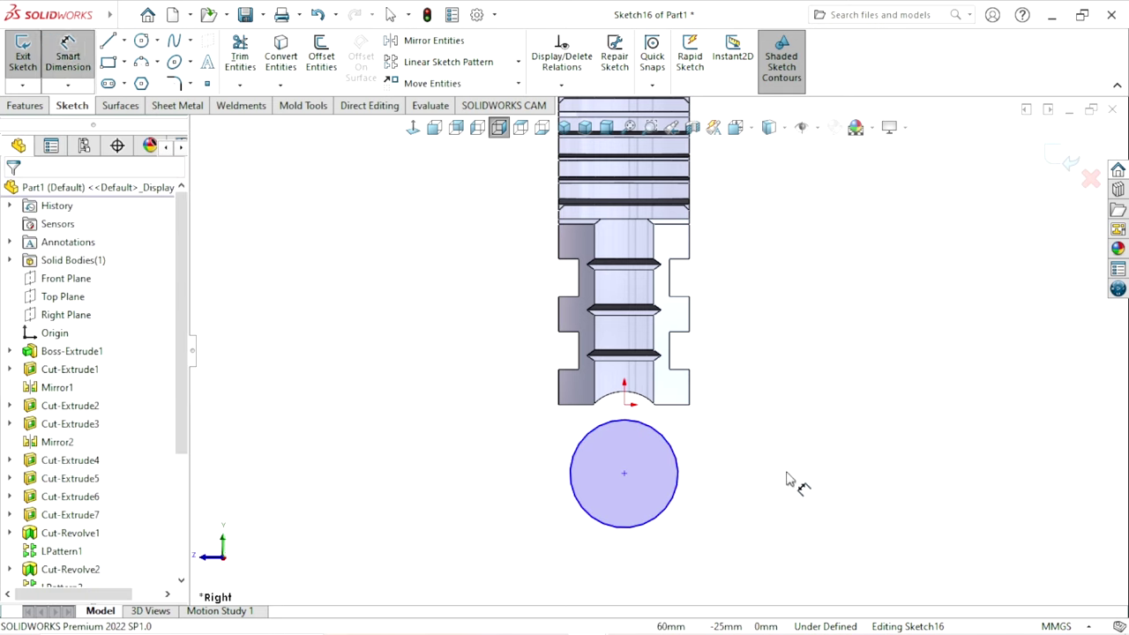
Step: Give the Sketch16 circle a 37.2 mm diameter dimension
{"action": "left_click", "coordinate": [680, 477]}
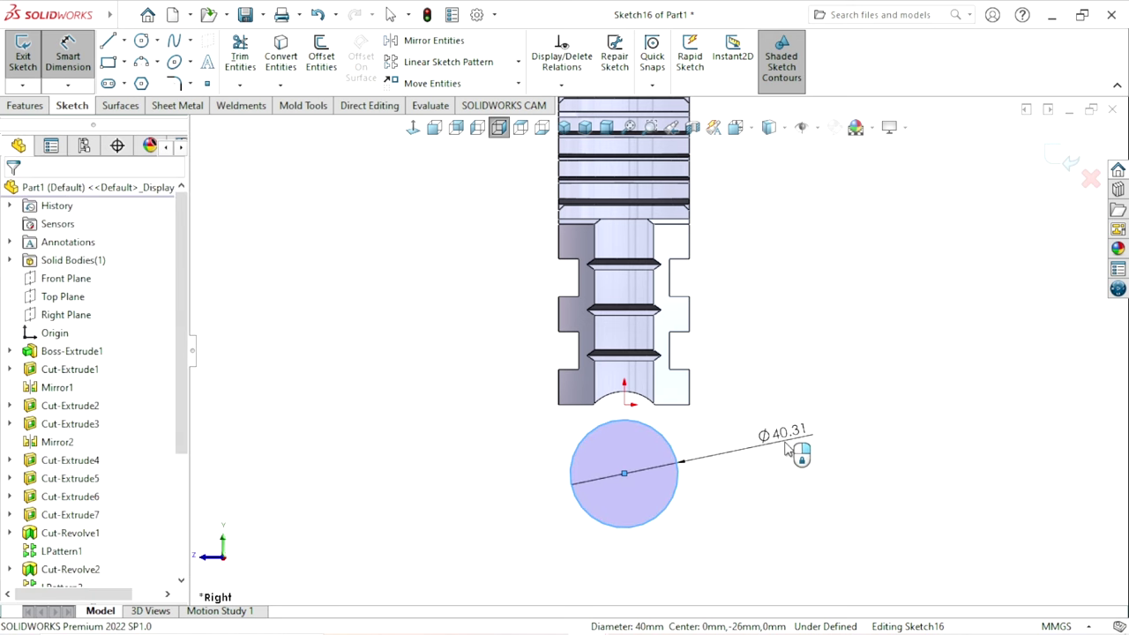
{"action": "left_click", "coordinate": [785, 448]}
{"action": "type", "text": "3"}
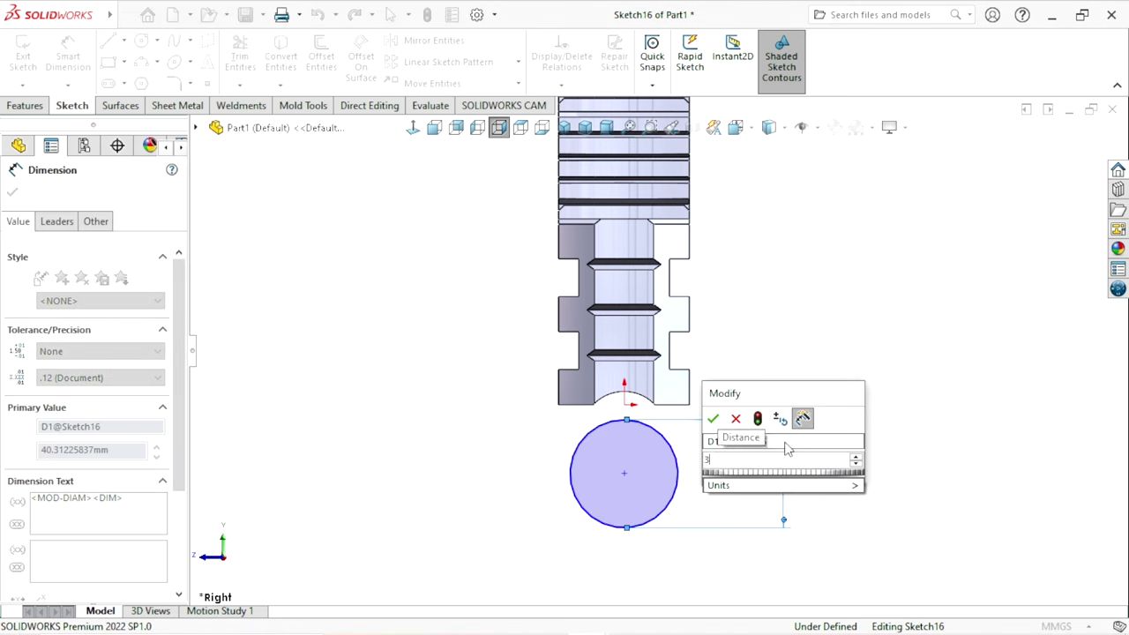
{"action": "type", "text": "7.2"}
{"action": "key", "text": "Return"}
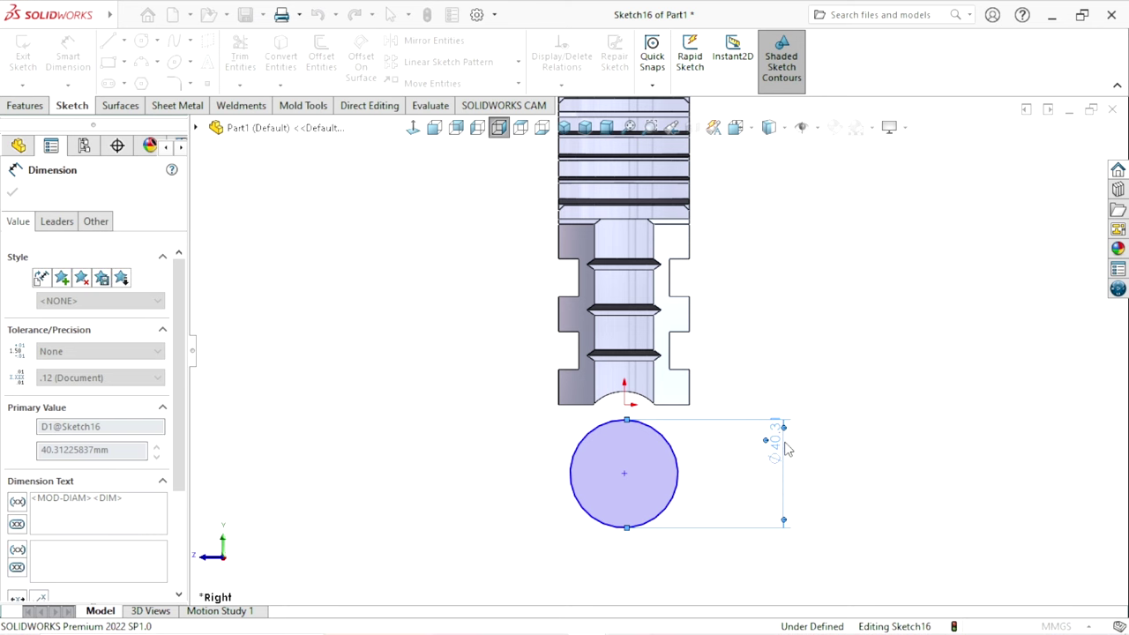
{"action": "left_click", "coordinate": [870, 523]}
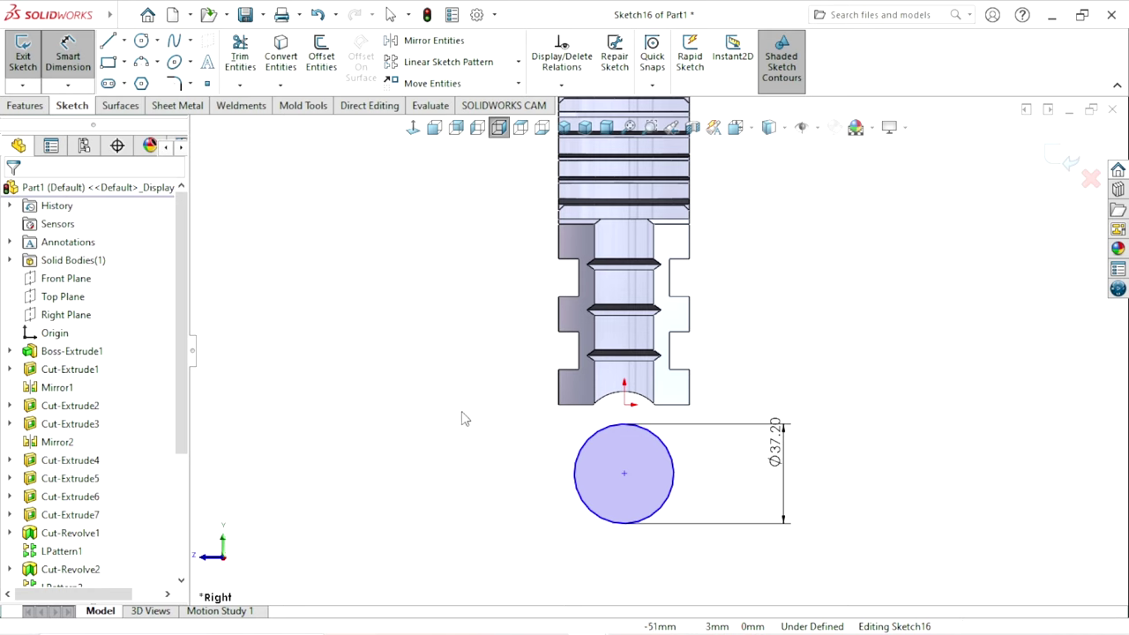
{"action": "key", "text": "Escape"}
{"action": "left_click", "coordinate": [623, 404]}
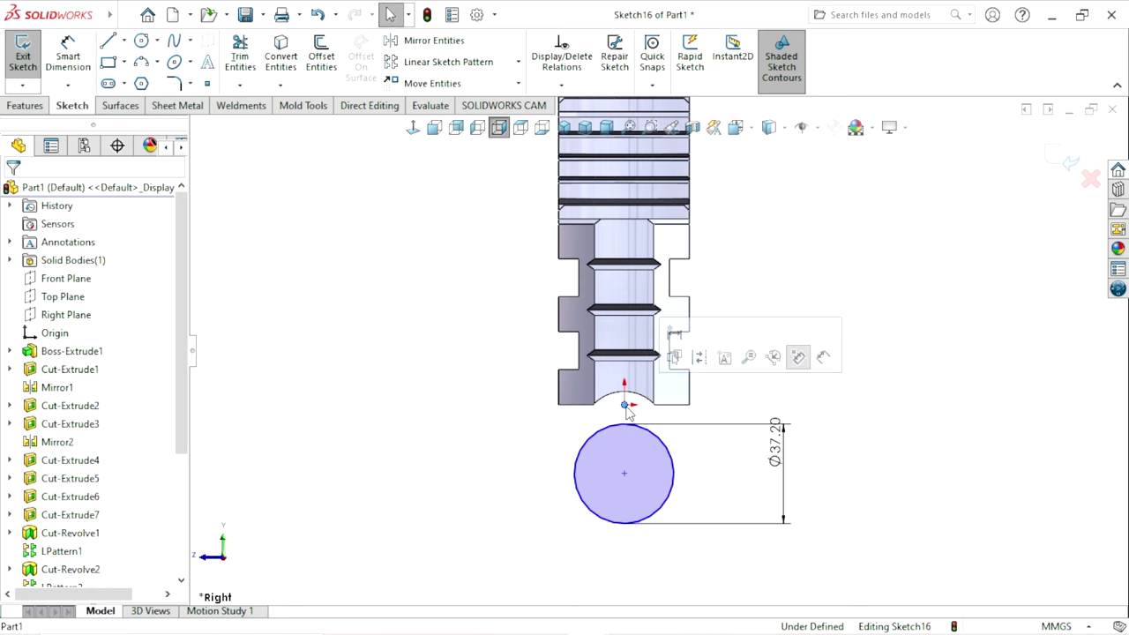
Step: Make the circle centre vertical with the origin and drag the circle up over the part's bottom
{"action": "left_click", "coordinate": [624, 473], "text": "ctrl"}
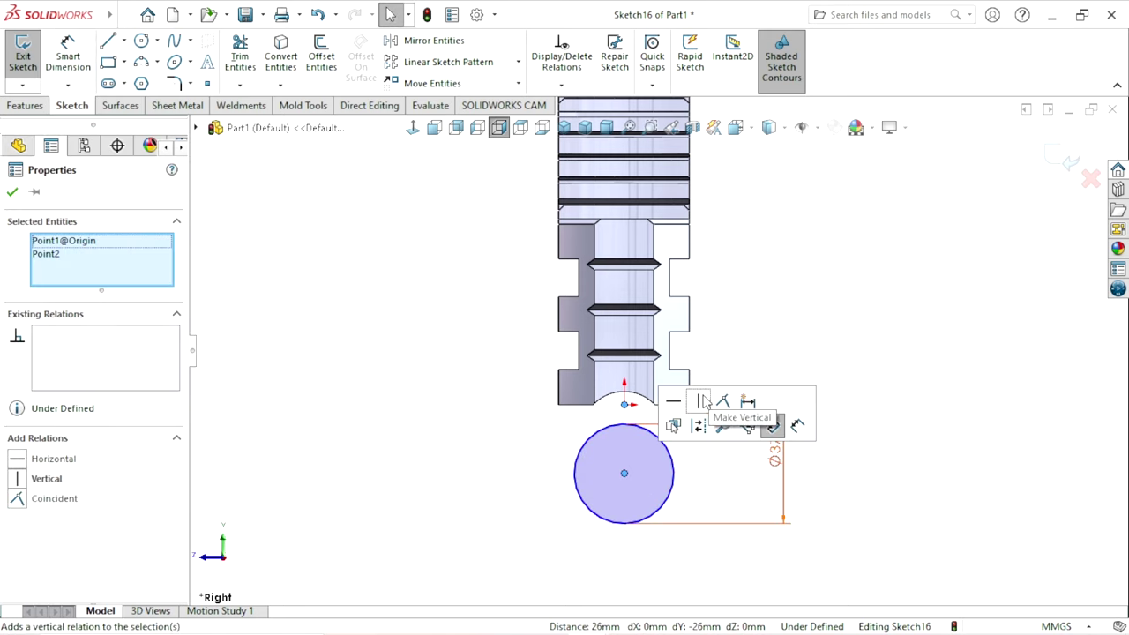
{"action": "left_click", "coordinate": [708, 402]}
{"action": "left_click", "coordinate": [793, 329]}
{"action": "scroll", "coordinate": [678, 263], "scroll_direction": "up", "scroll_amount": 1}
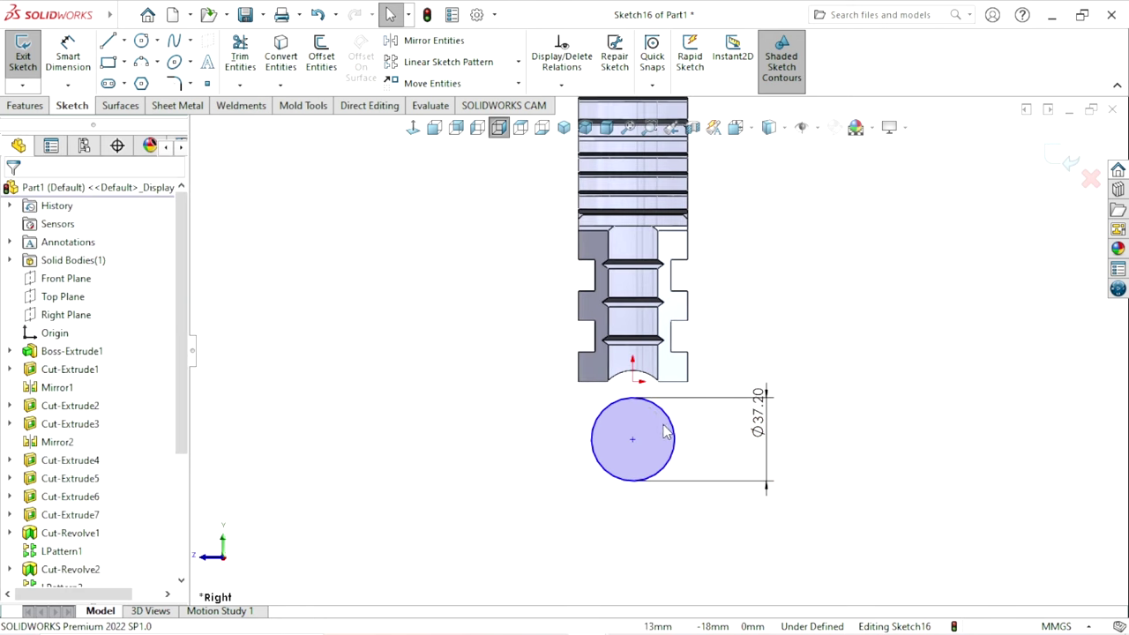
{"action": "left_click_drag", "start_coordinate": [663, 436], "coordinate": [662, 408]}
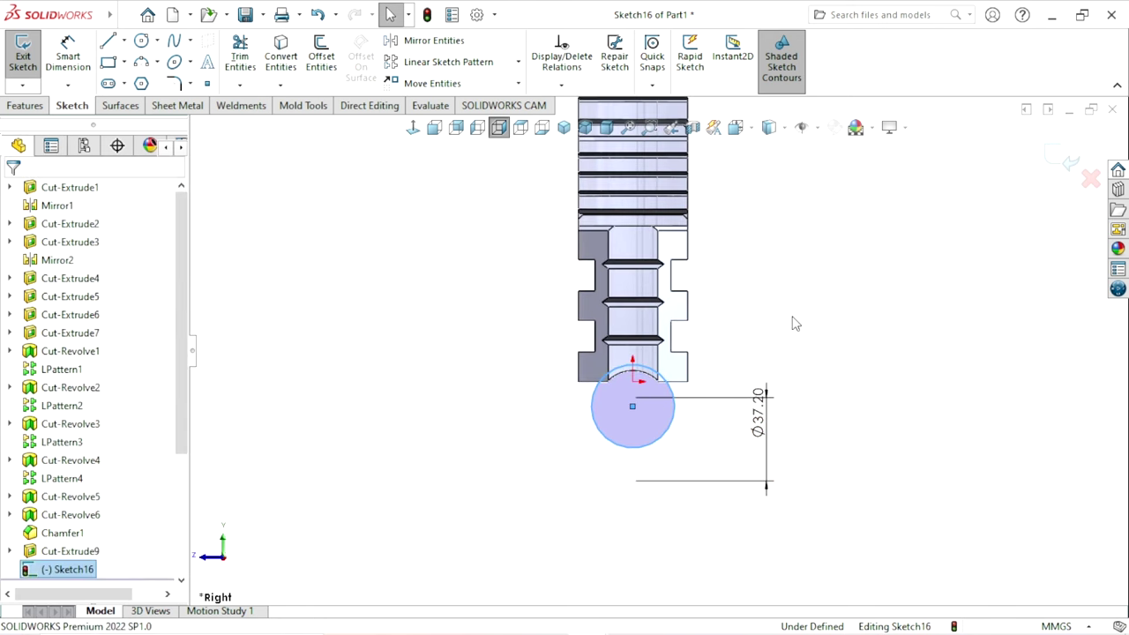
{"action": "scroll", "coordinate": [564, 325], "scroll_direction": "down", "scroll_amount": 1}
{"action": "scroll", "coordinate": [574, 335], "scroll_direction": "down", "scroll_amount": 1}
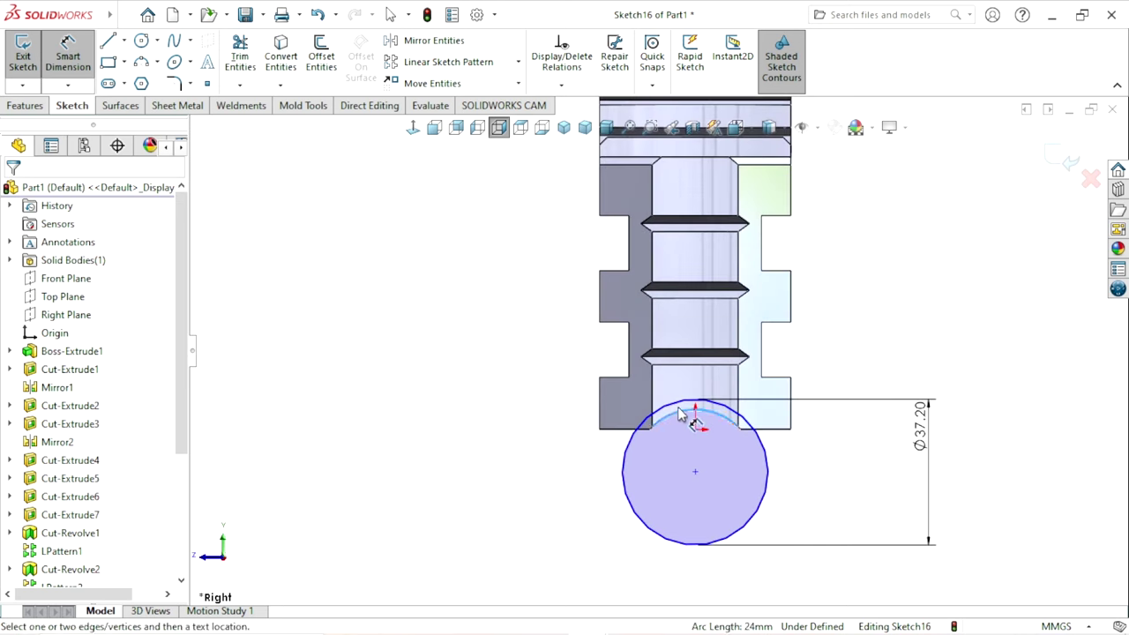
Step: Dimension the circle top 2.8 mm from the part's bottom and reposition the Ø37.20 label
{"action": "left_click", "coordinate": [684, 414]}
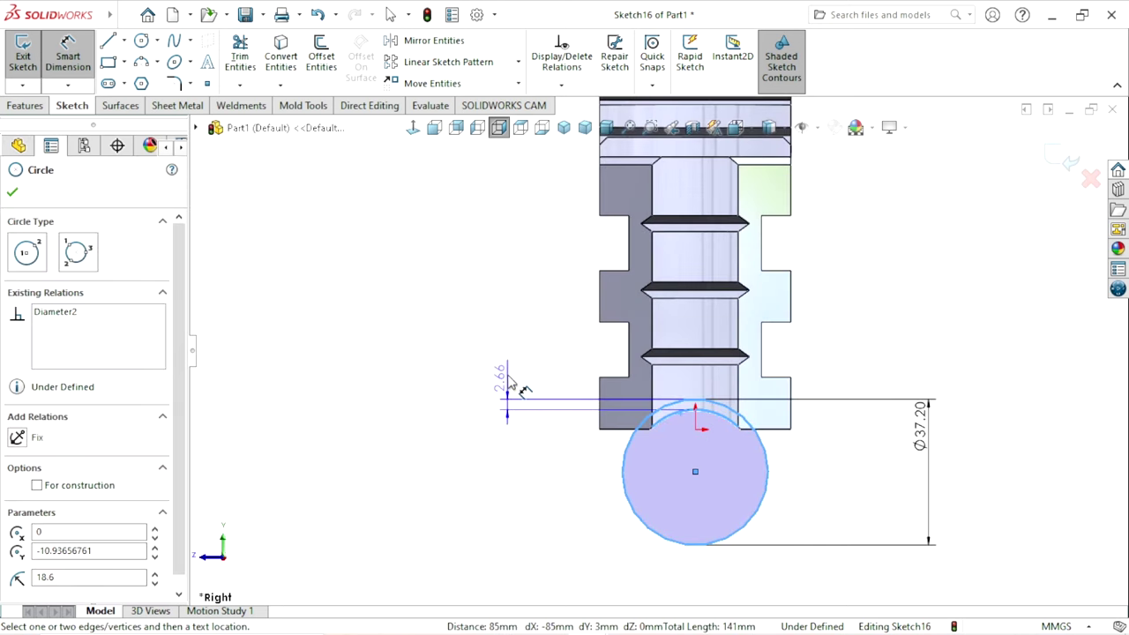
{"action": "left_click", "coordinate": [519, 375]}
{"action": "type", "text": "2.8"}
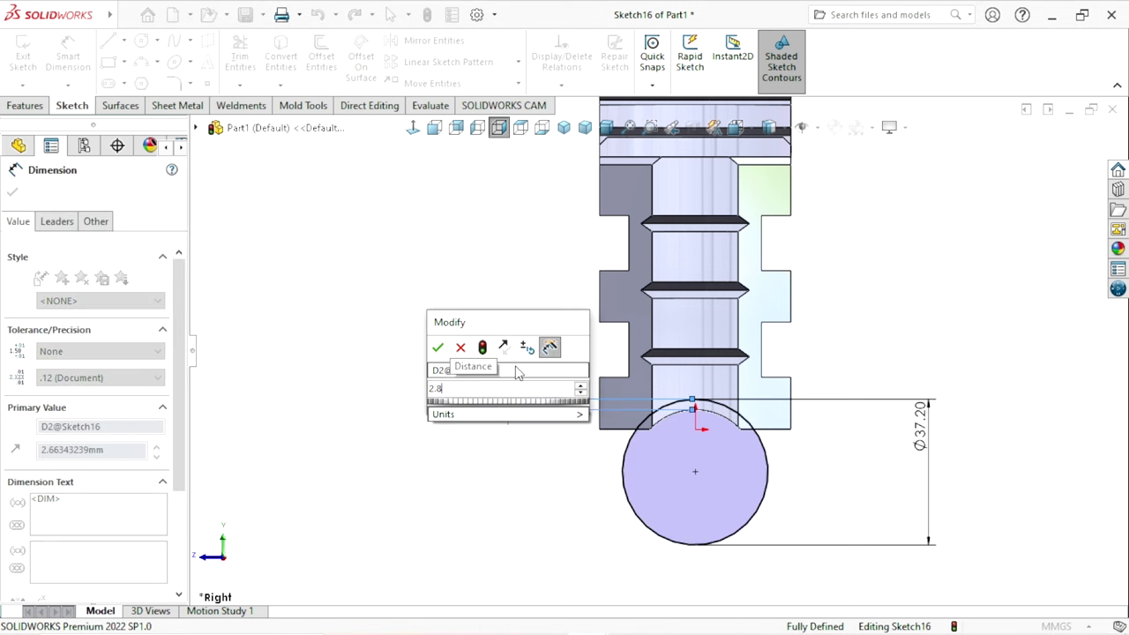
{"action": "key", "text": "Return"}
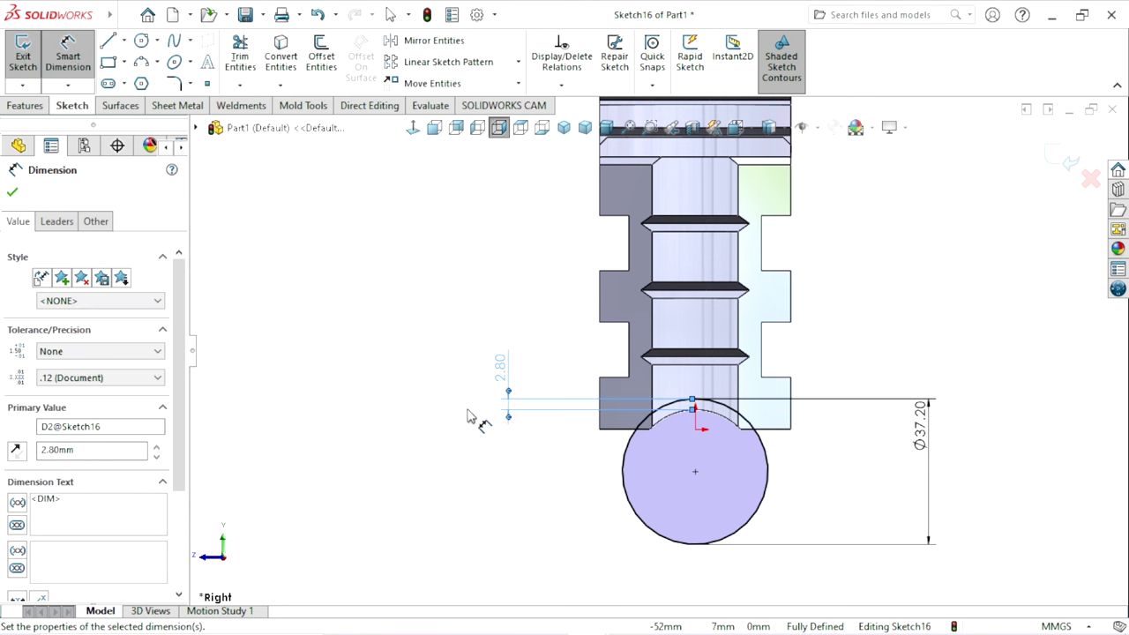
{"action": "left_click", "coordinate": [396, 410]}
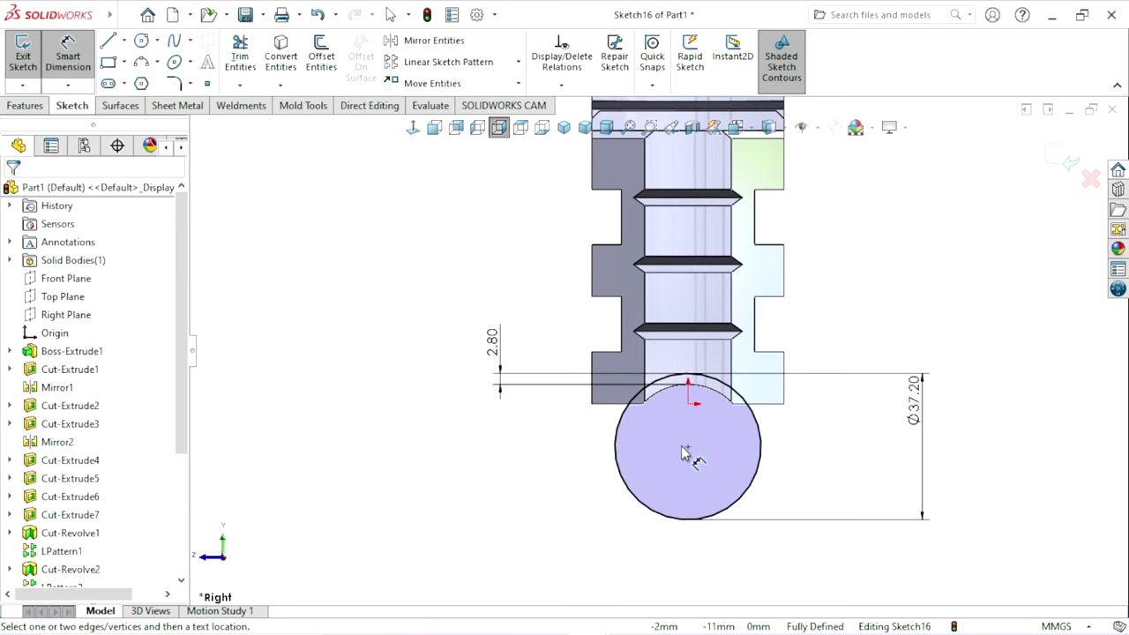
{"action": "scroll", "coordinate": [688, 452], "scroll_direction": "up", "scroll_amount": 2}
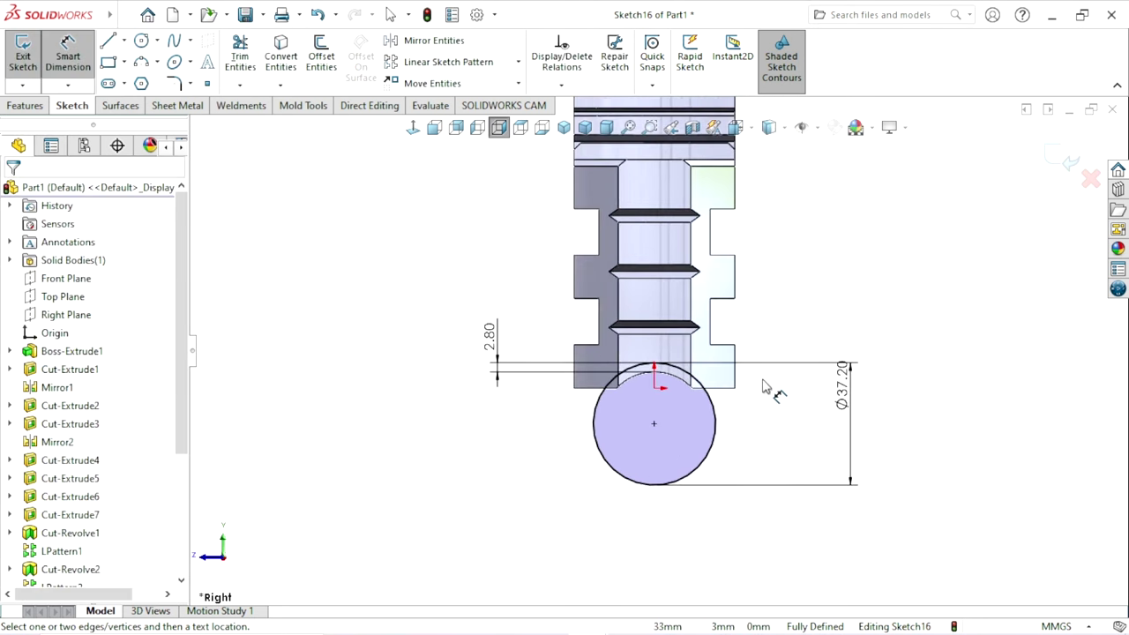
{"action": "left_click", "coordinate": [698, 448]}
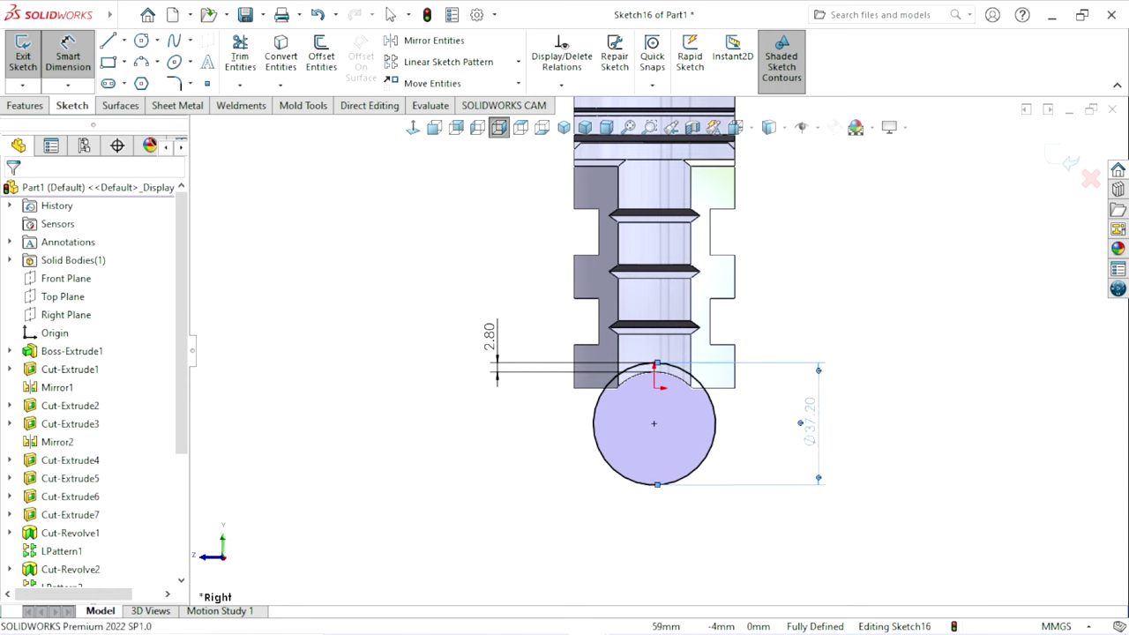
{"action": "left_click", "coordinate": [820, 446]}
{"action": "left_click", "coordinate": [26, 106]}
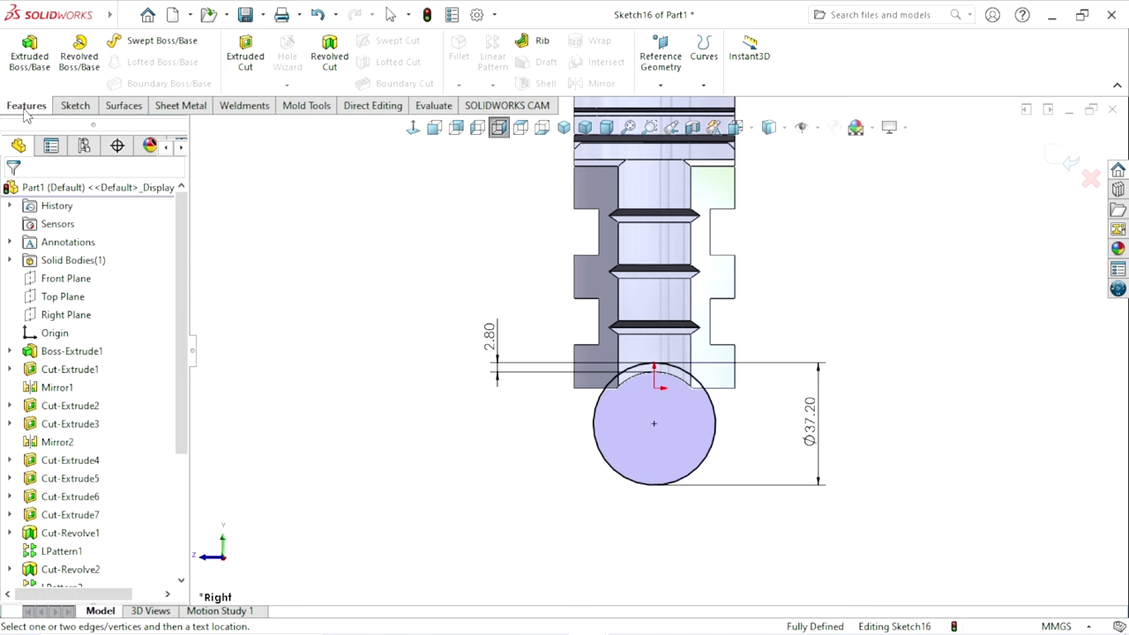
Step: Extrude-cut Sketch16 Through All, starting from a 70 mm offset
{"action": "left_click", "coordinate": [246, 77]}
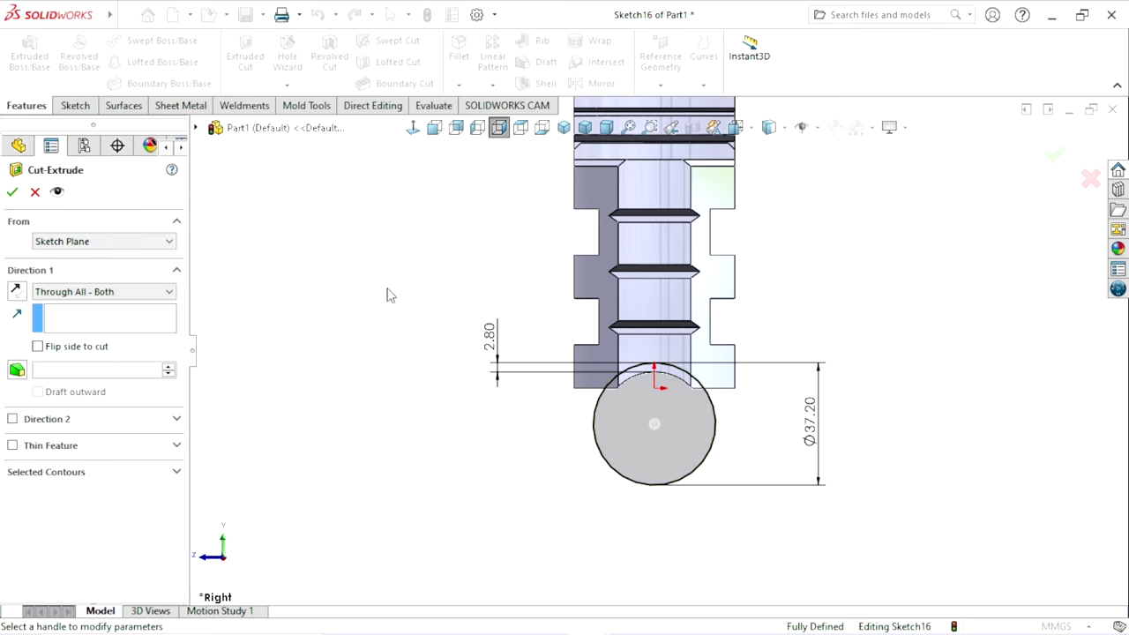
{"action": "scroll", "coordinate": [541, 280], "scroll_direction": "down", "scroll_amount": 2}
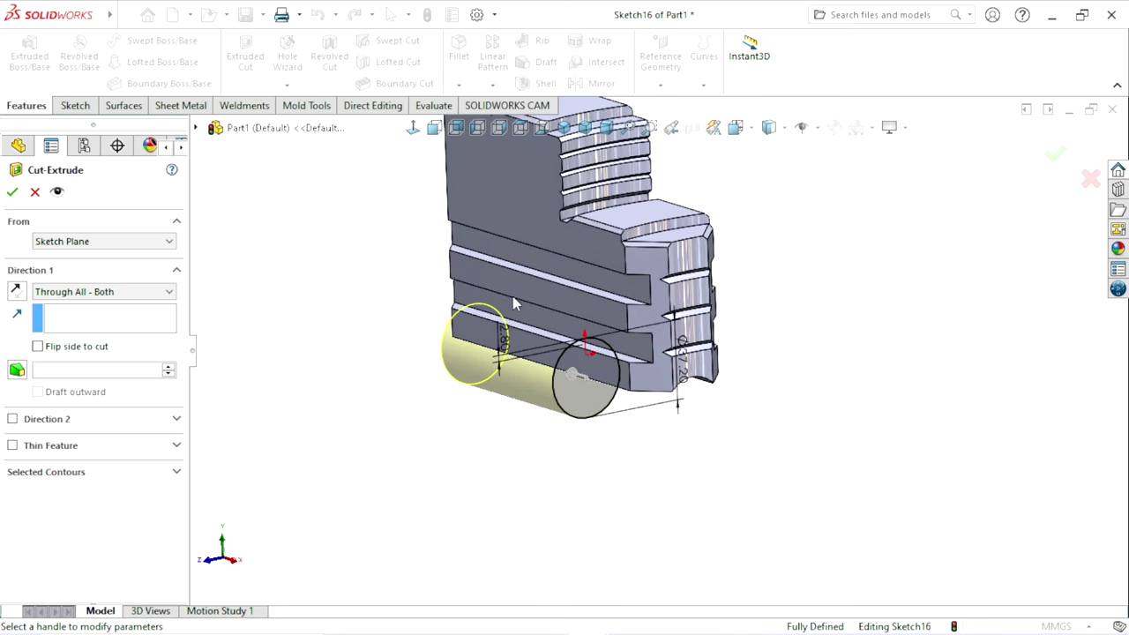
{"action": "scroll", "coordinate": [512, 296], "scroll_direction": "down", "scroll_amount": 2}
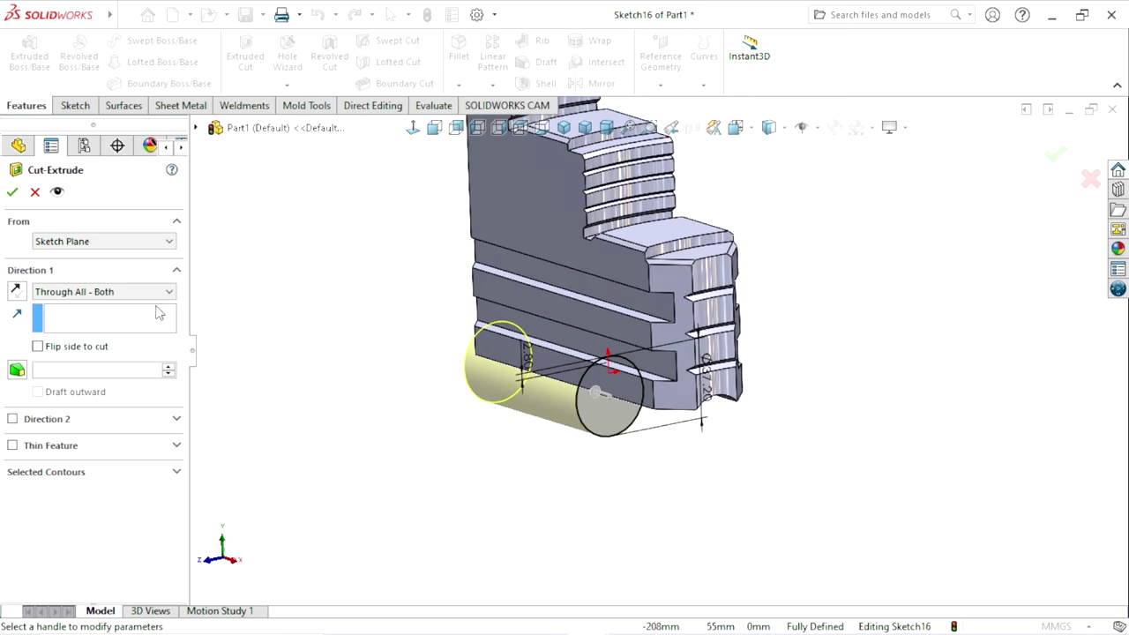
{"action": "scroll", "coordinate": [416, 297], "scroll_direction": "up", "scroll_amount": 2}
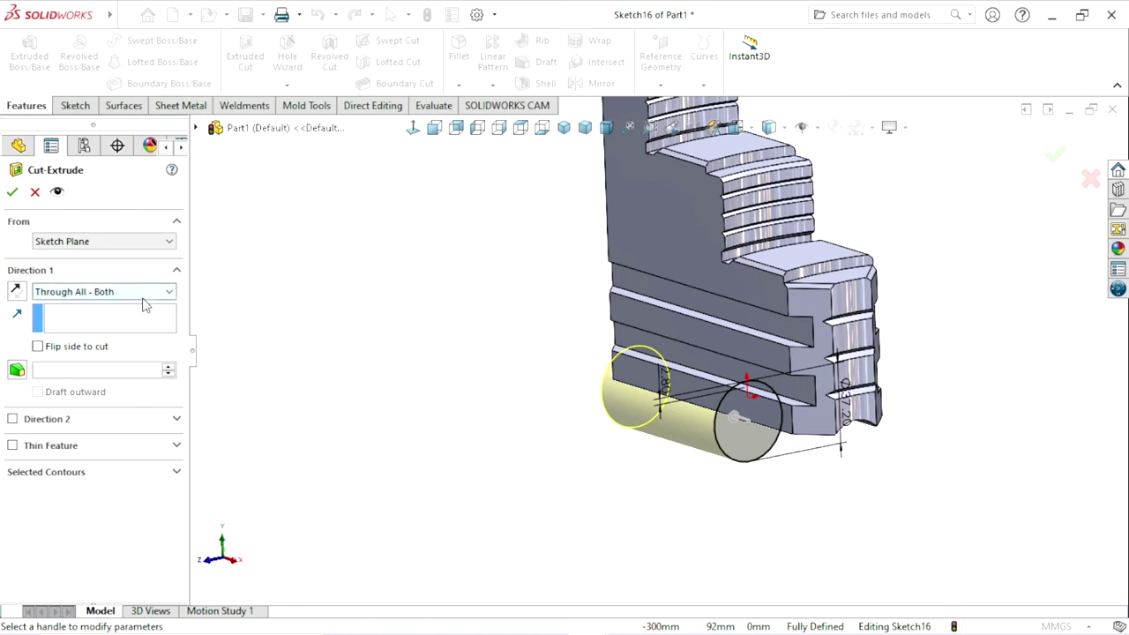
{"action": "left_click", "coordinate": [144, 297]}
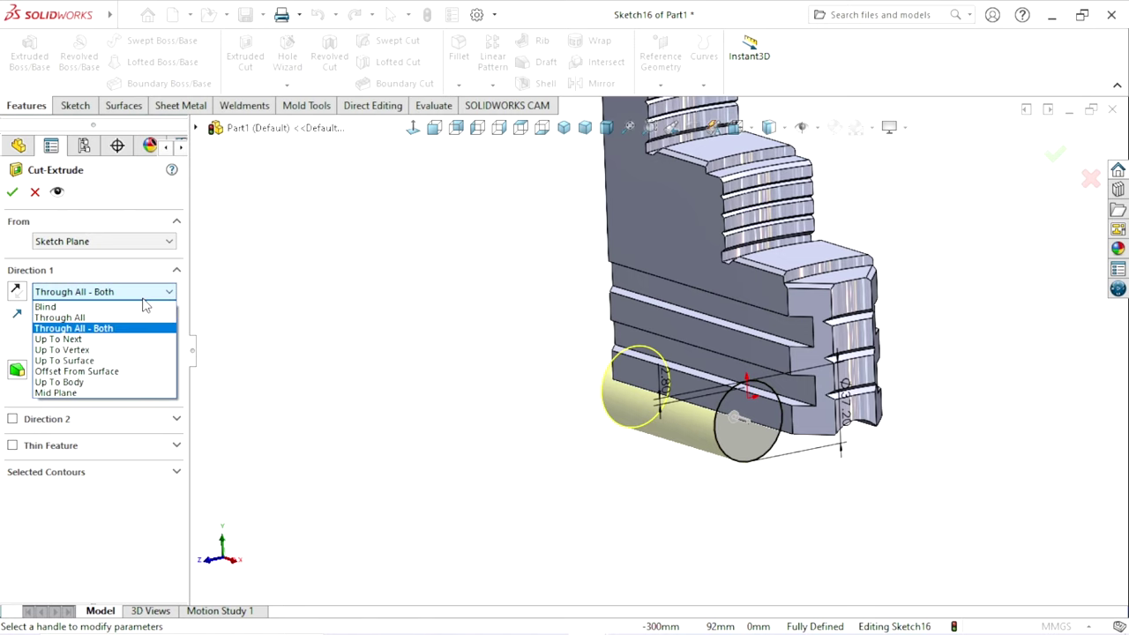
{"action": "left_click", "coordinate": [92, 318]}
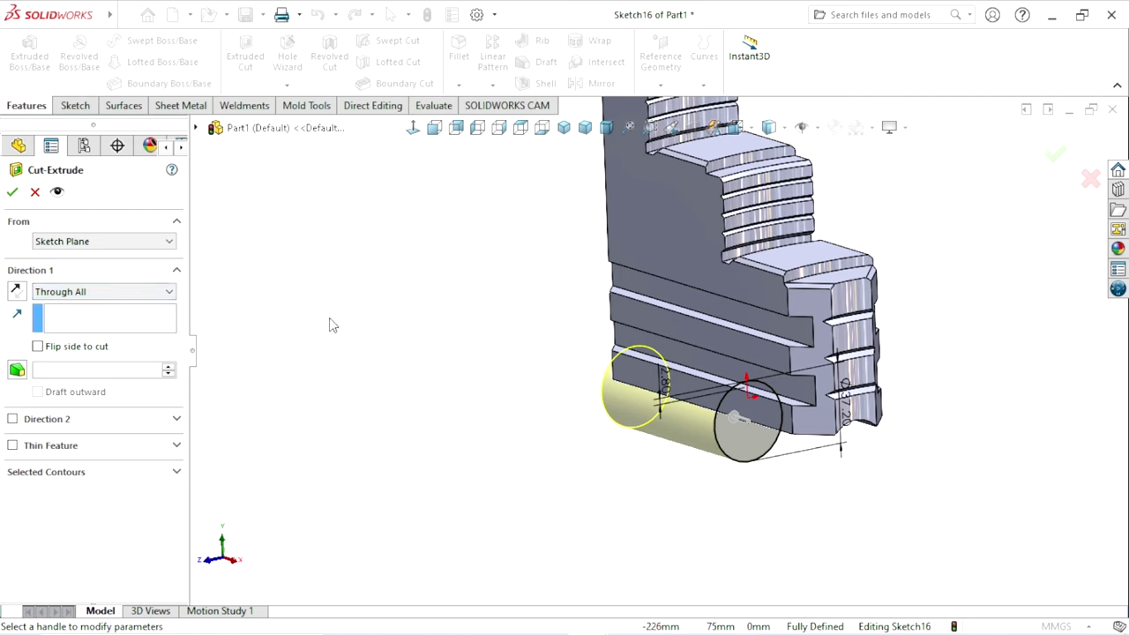
{"action": "left_click", "coordinate": [128, 245]}
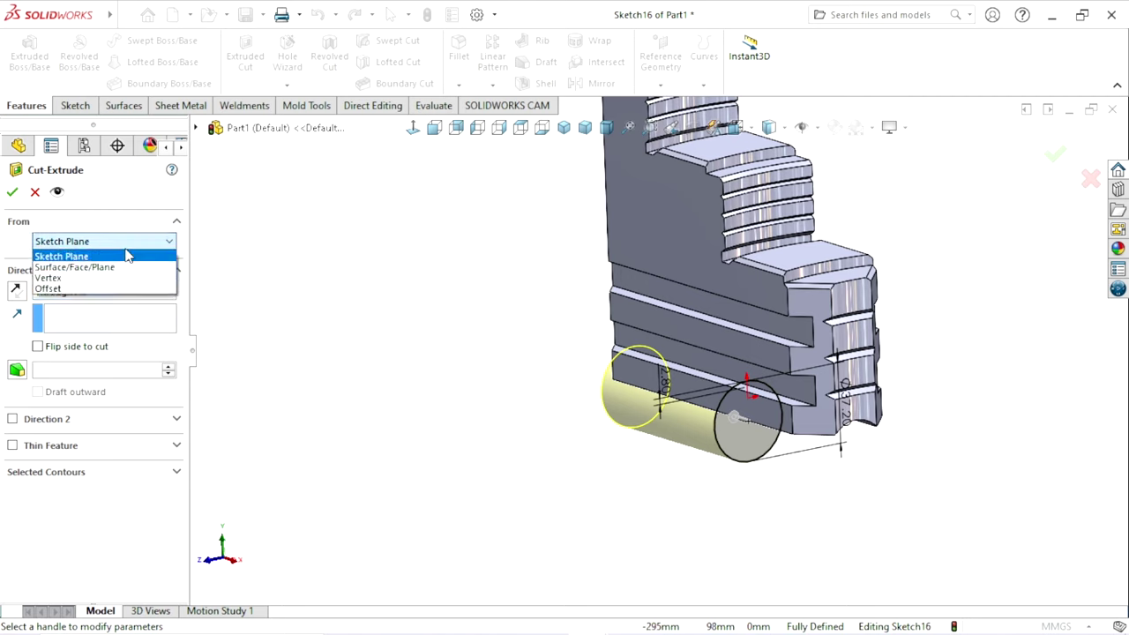
{"action": "left_click", "coordinate": [84, 288]}
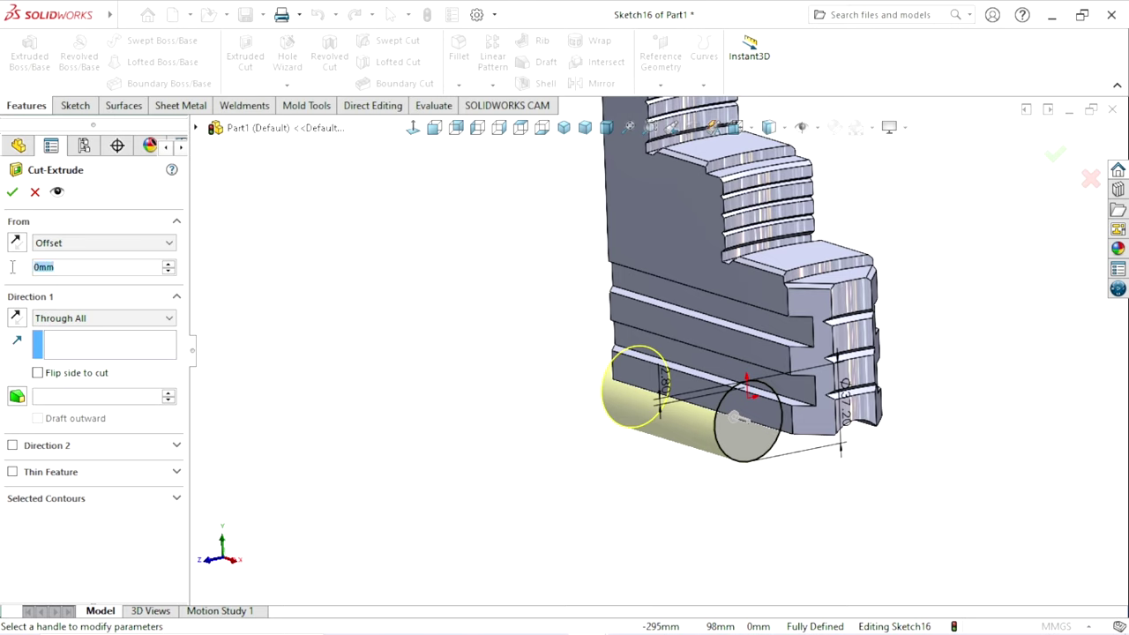
{"action": "type", "text": "70"}
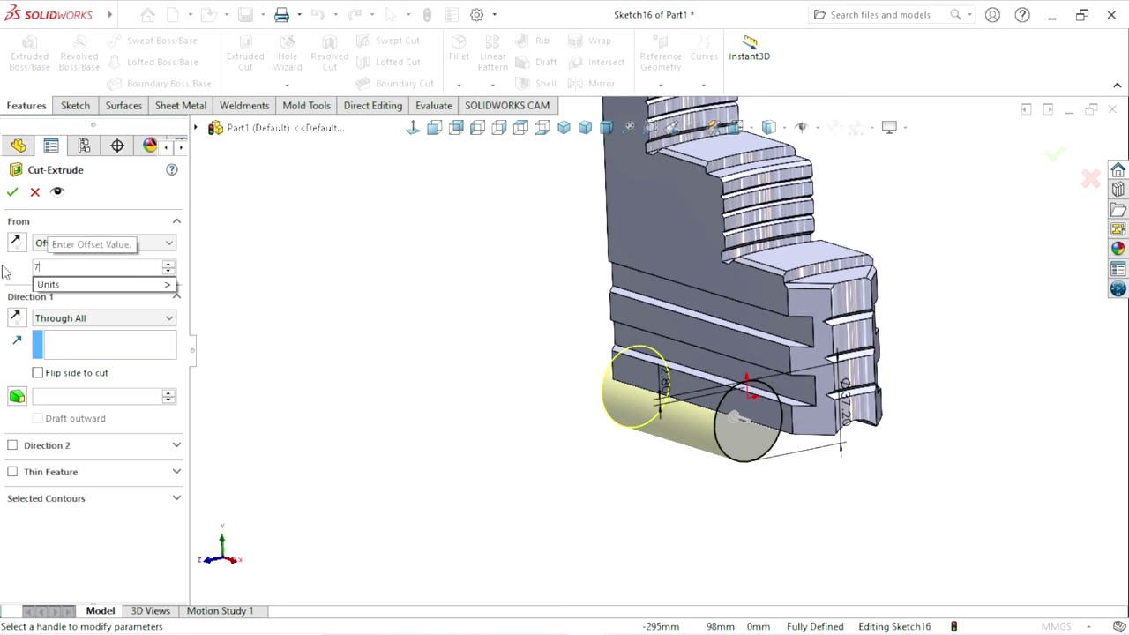
{"action": "key", "text": "Return"}
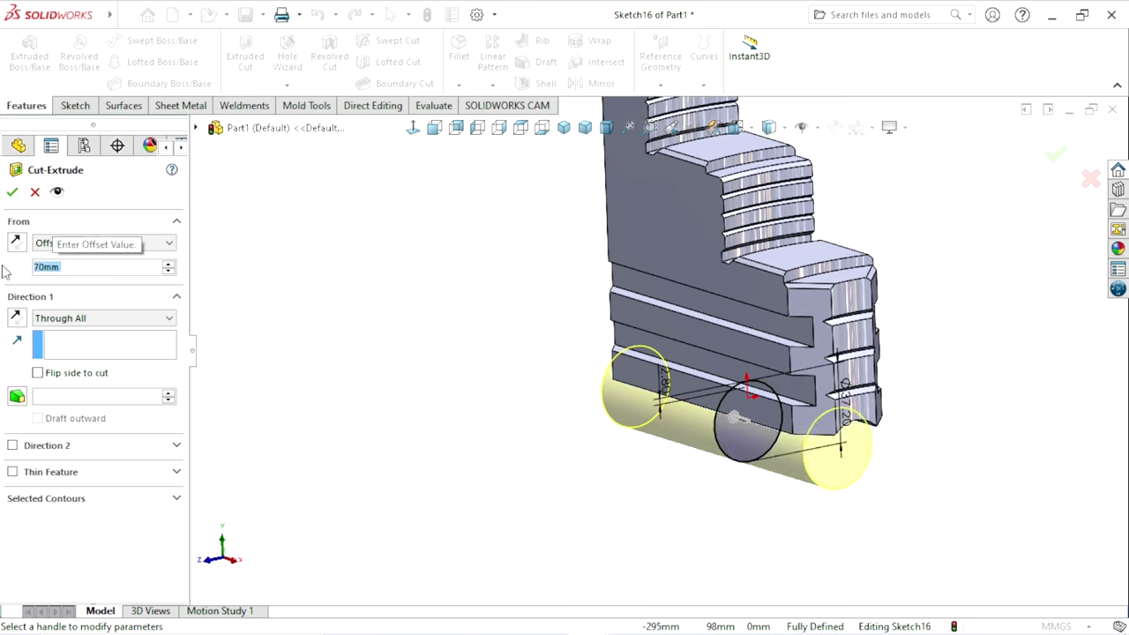
Step: Keep the cut Through All, reverse its direction and accept the rounded groove
{"action": "left_click", "coordinate": [388, 350]}
{"action": "left_click", "coordinate": [151, 319]}
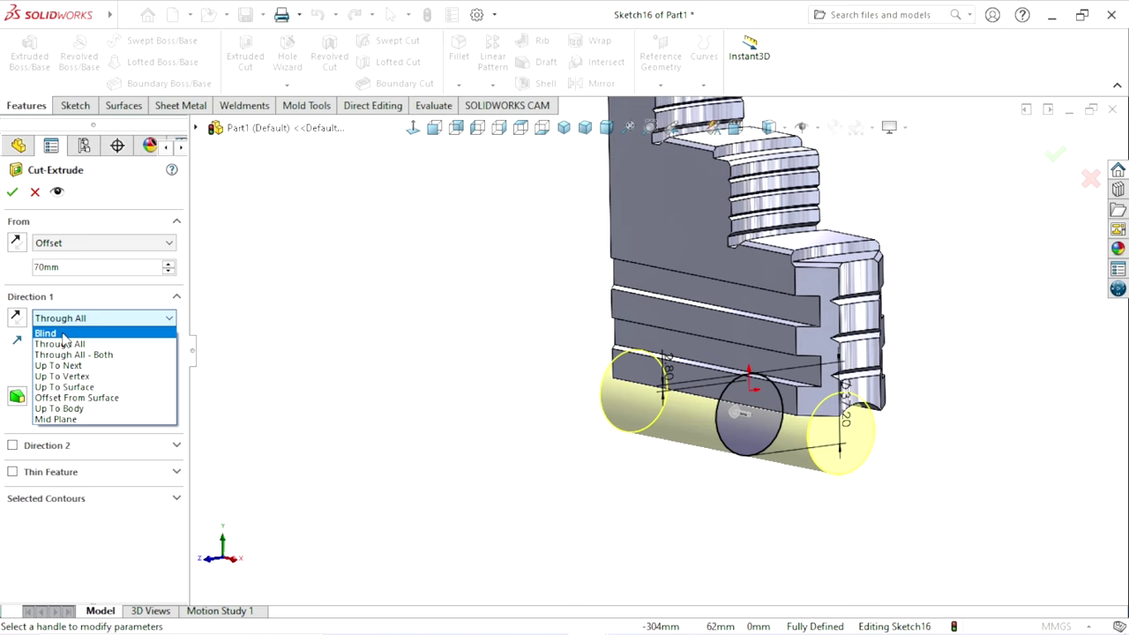
{"action": "left_click", "coordinate": [313, 332]}
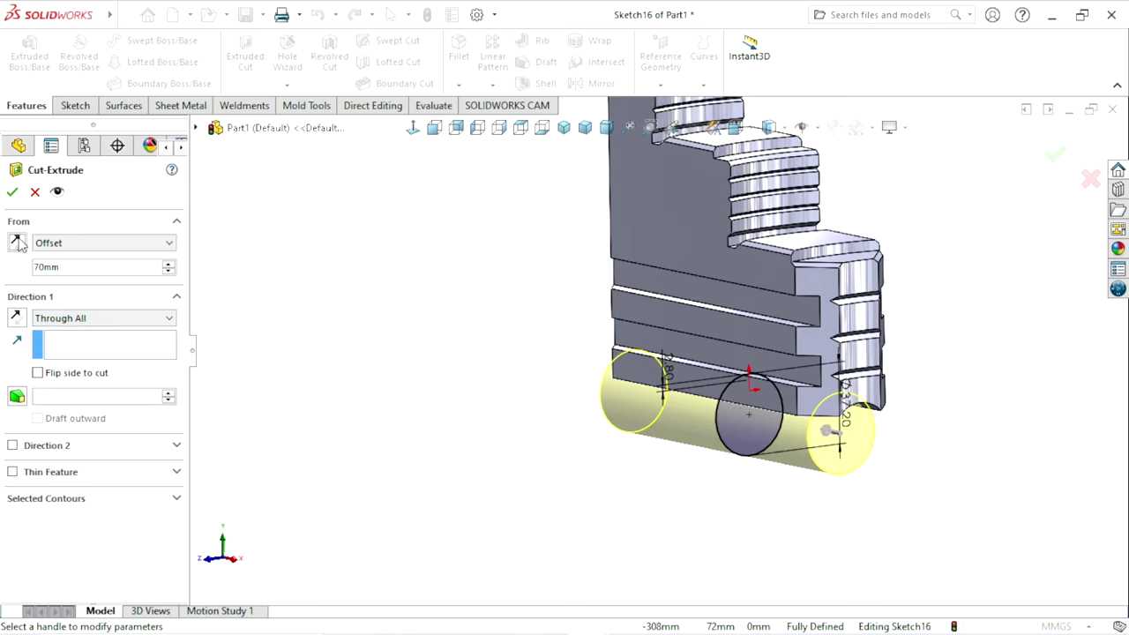
{"action": "left_click", "coordinate": [15, 318]}
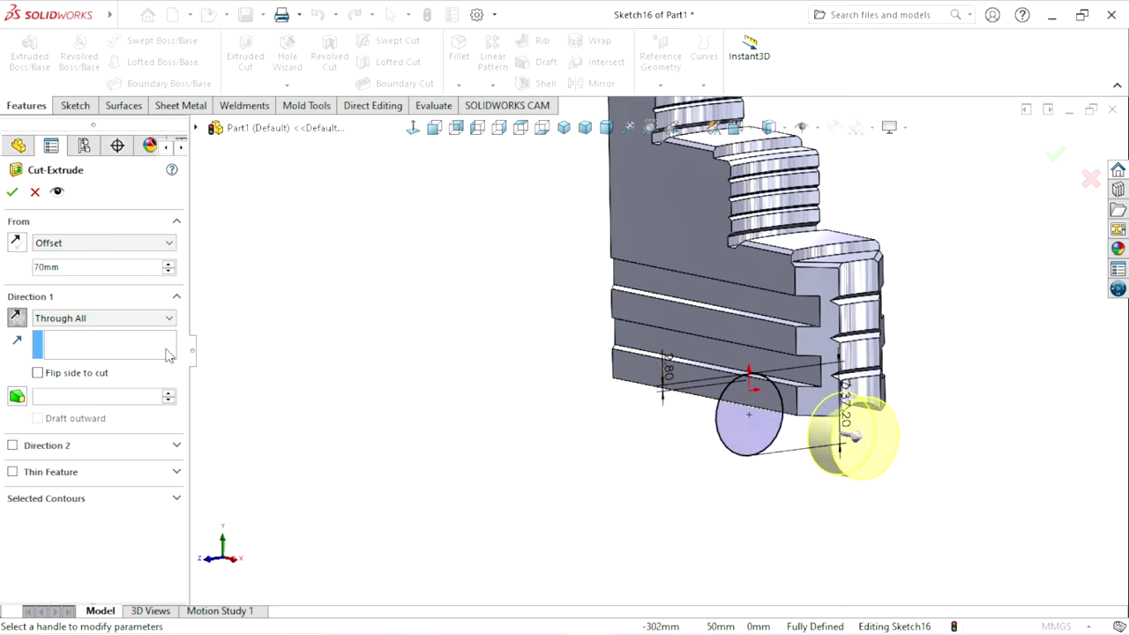
{"action": "middle_click_drag", "start_coordinate": [853, 433], "coordinate": [843, 423]}
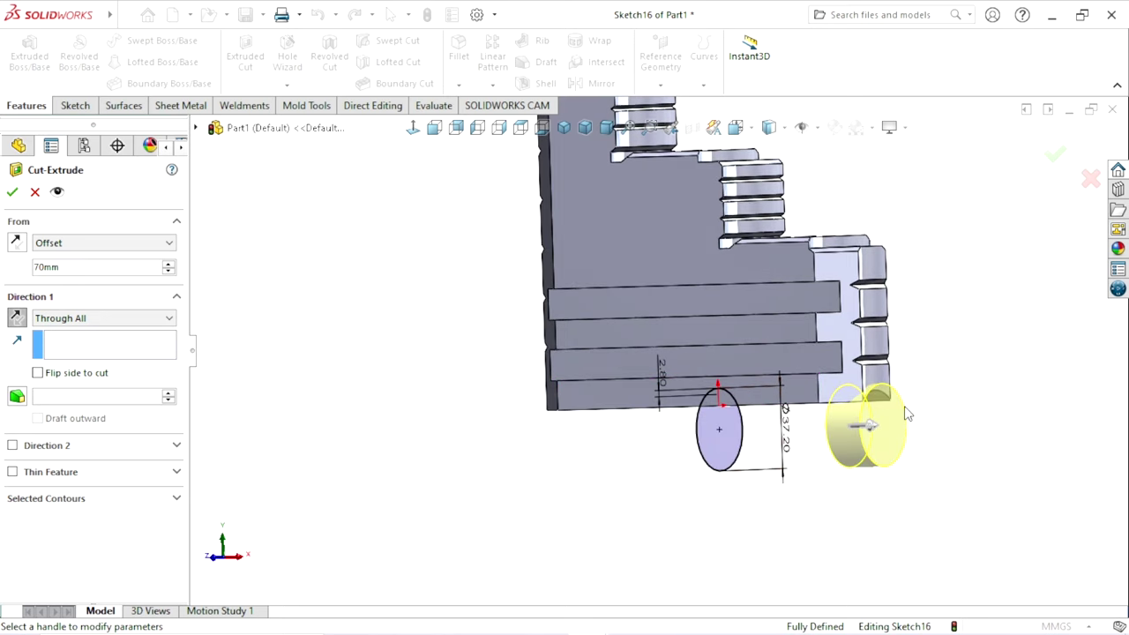
{"action": "scroll", "coordinate": [893, 419], "scroll_direction": "down", "scroll_amount": 2}
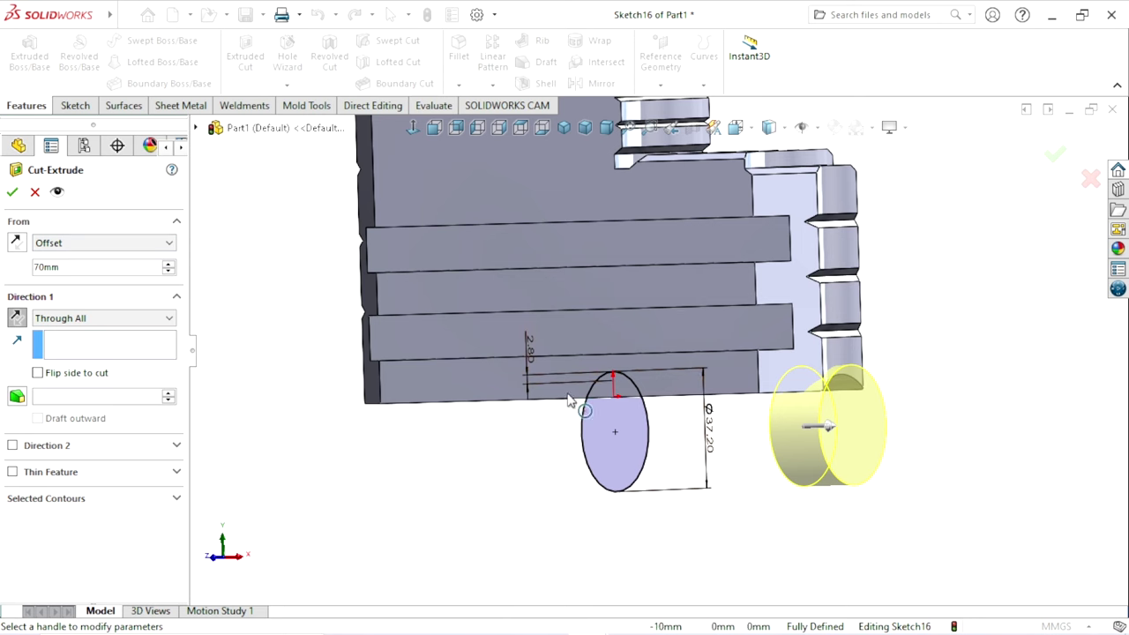
{"action": "left_click", "coordinate": [13, 194]}
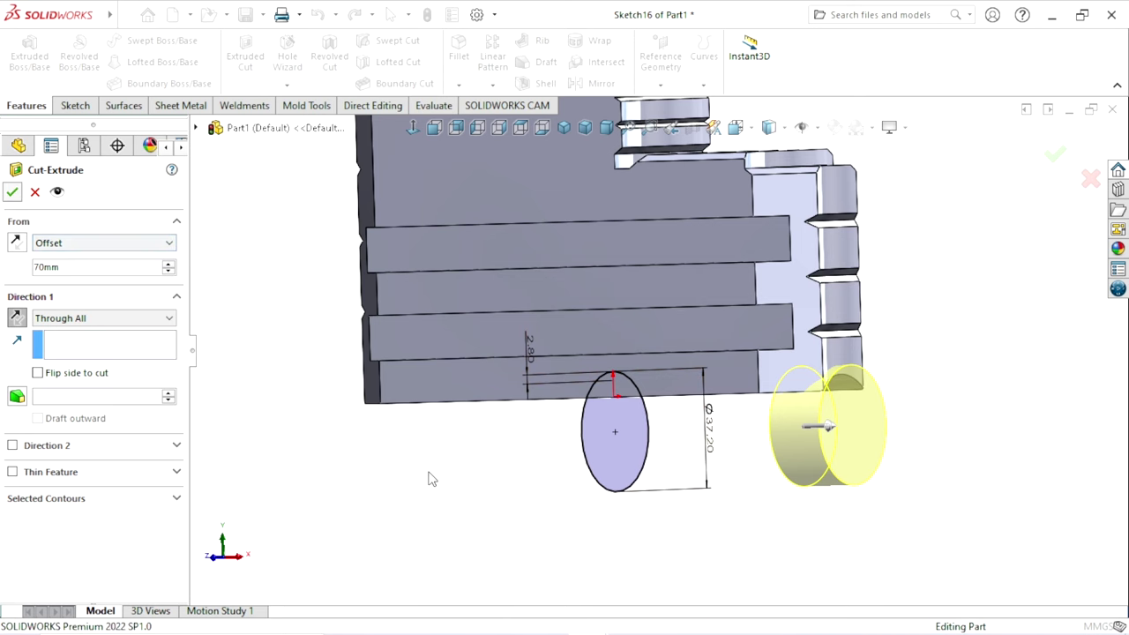
{"action": "middle_click_drag", "start_coordinate": [430, 468], "coordinate": [668, 328]}
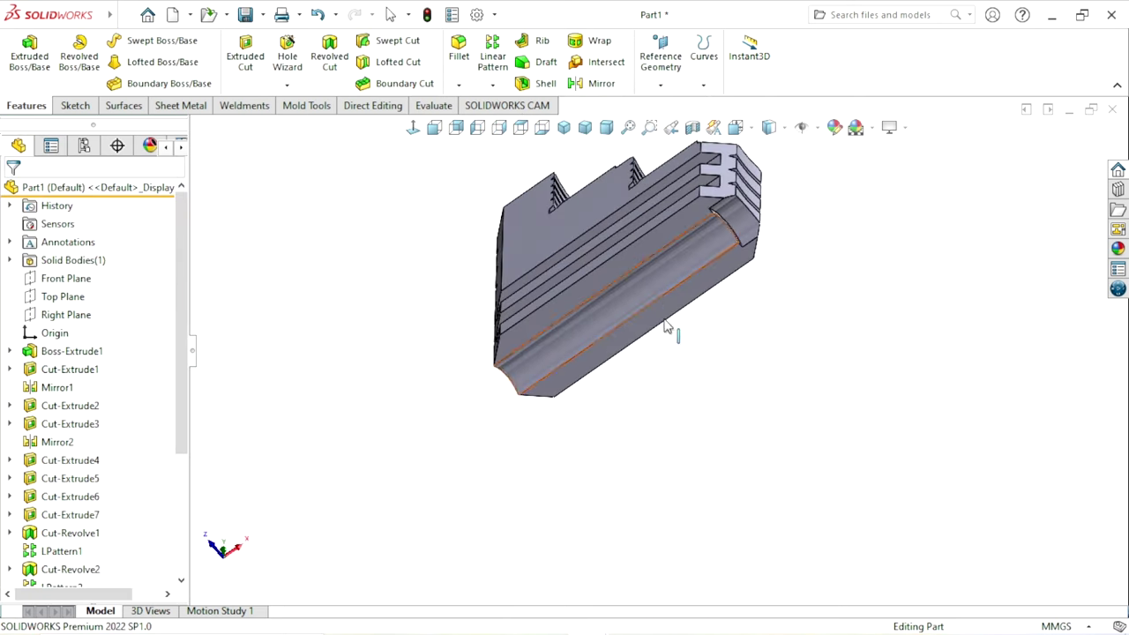
{"action": "scroll", "coordinate": [719, 290], "scroll_direction": "up", "scroll_amount": 2}
{"action": "scroll", "coordinate": [706, 282], "scroll_direction": "down", "scroll_amount": 4}
{"action": "scroll", "coordinate": [698, 279], "scroll_direction": "down", "scroll_amount": 2}
{"action": "scroll", "coordinate": [691, 267], "scroll_direction": "up", "scroll_amount": 5}
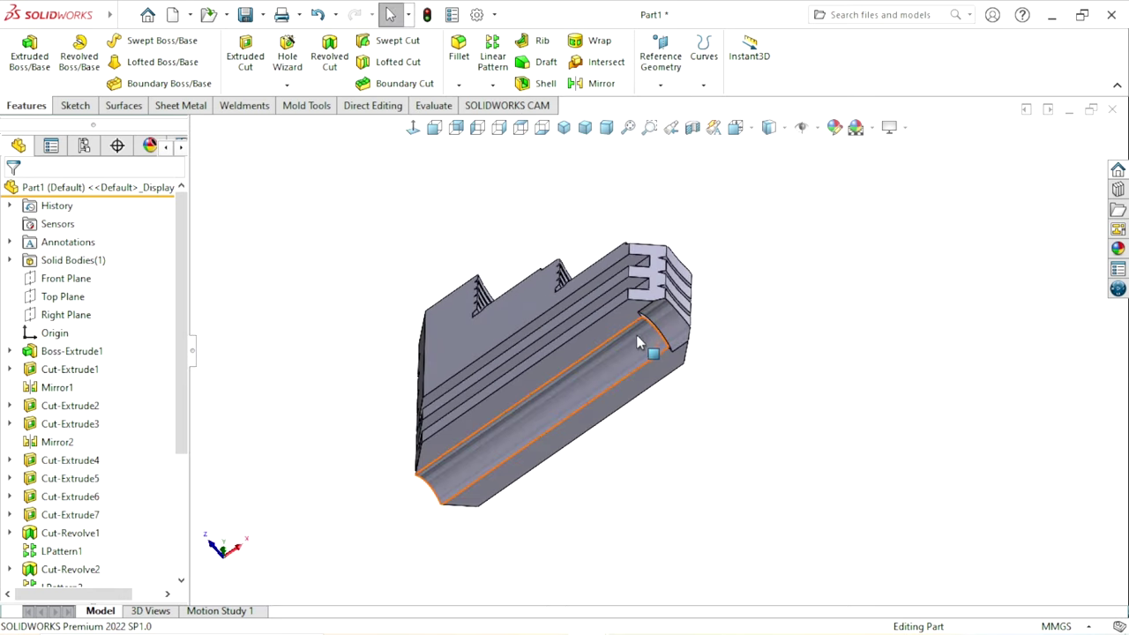
{"action": "mouse_move", "coordinate": [564, 371]}
{"action": "middle_mouse_down"}
{"action": "mouse_move", "coordinate": [582, 436]}
{"action": "mouse_move", "coordinate": [598, 380]}
{"action": "middle_mouse_up"}
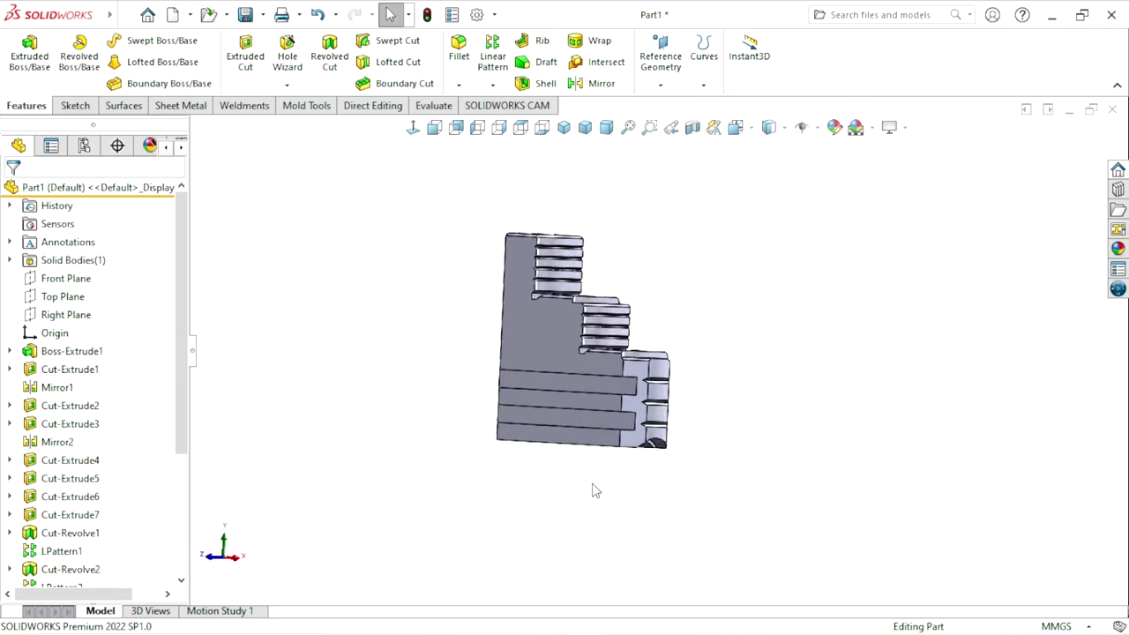
{"action": "scroll", "coordinate": [598, 380], "scroll_direction": "down", "scroll_amount": 3}
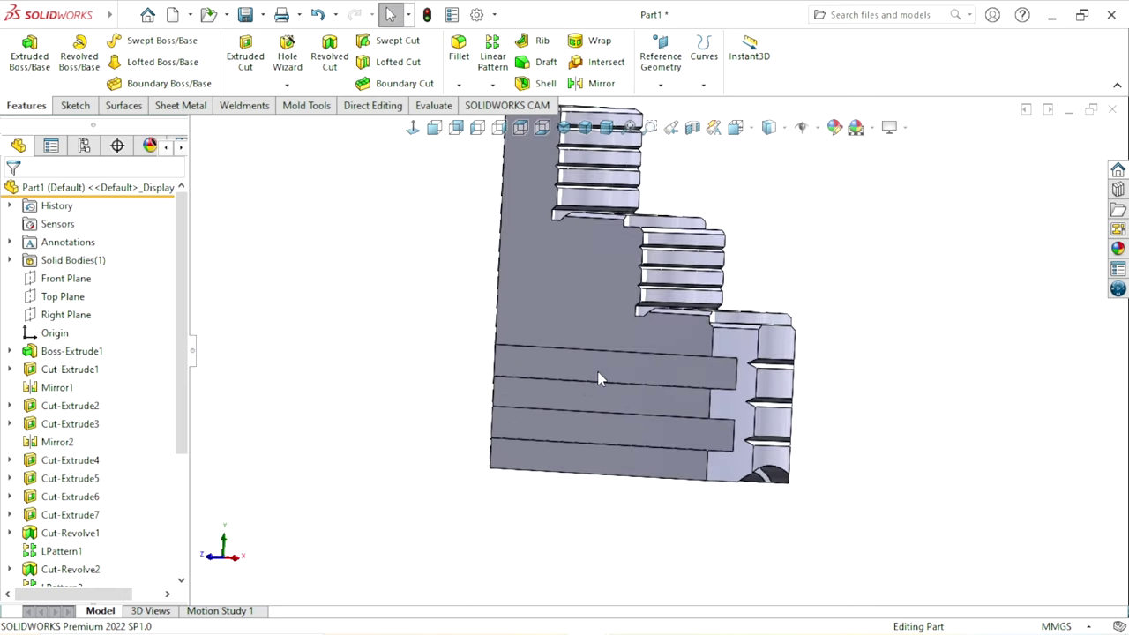
Step: Mirror Cut-Extrude10 about the Right Plane to repeat the groove at the opposite end
{"action": "left_click", "coordinate": [589, 85]}
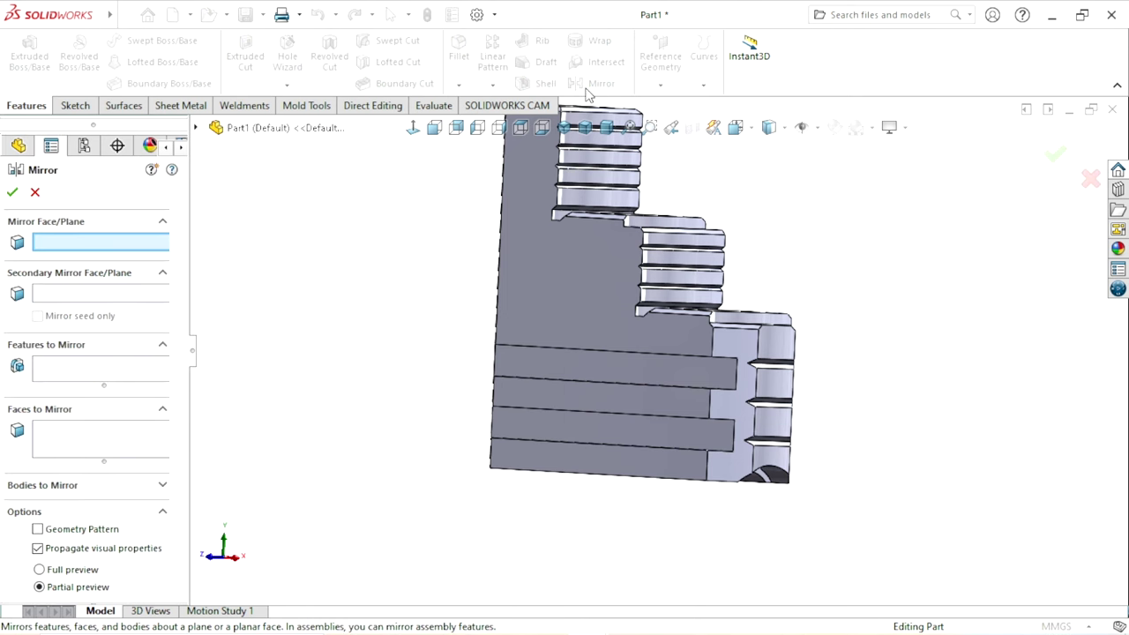
{"action": "left_click", "coordinate": [198, 128]}
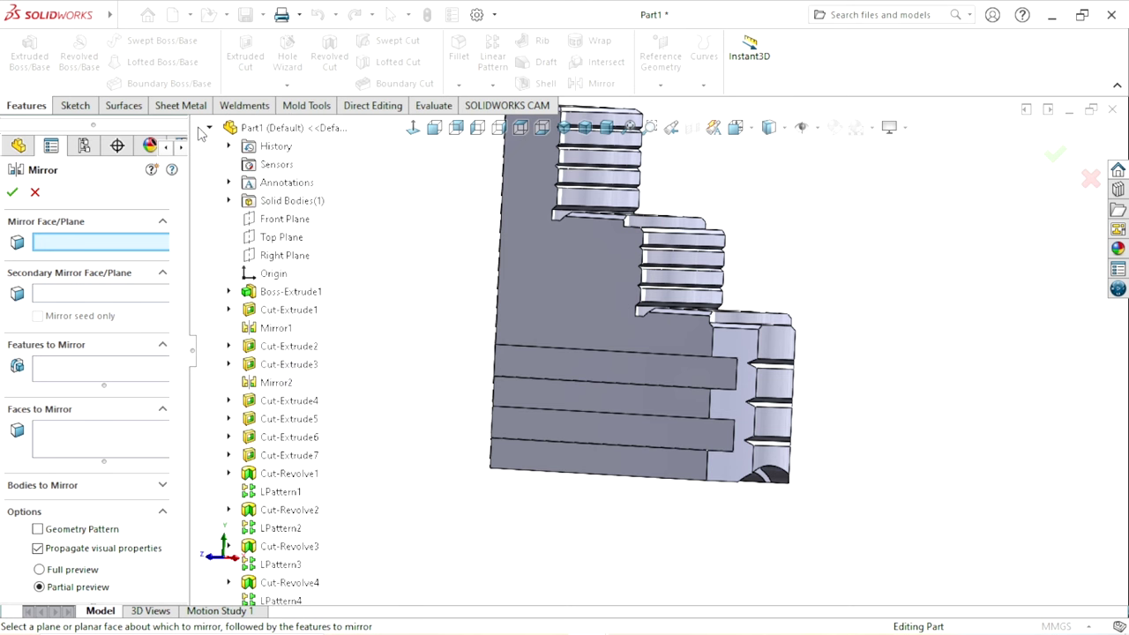
{"action": "left_click", "coordinate": [276, 258]}
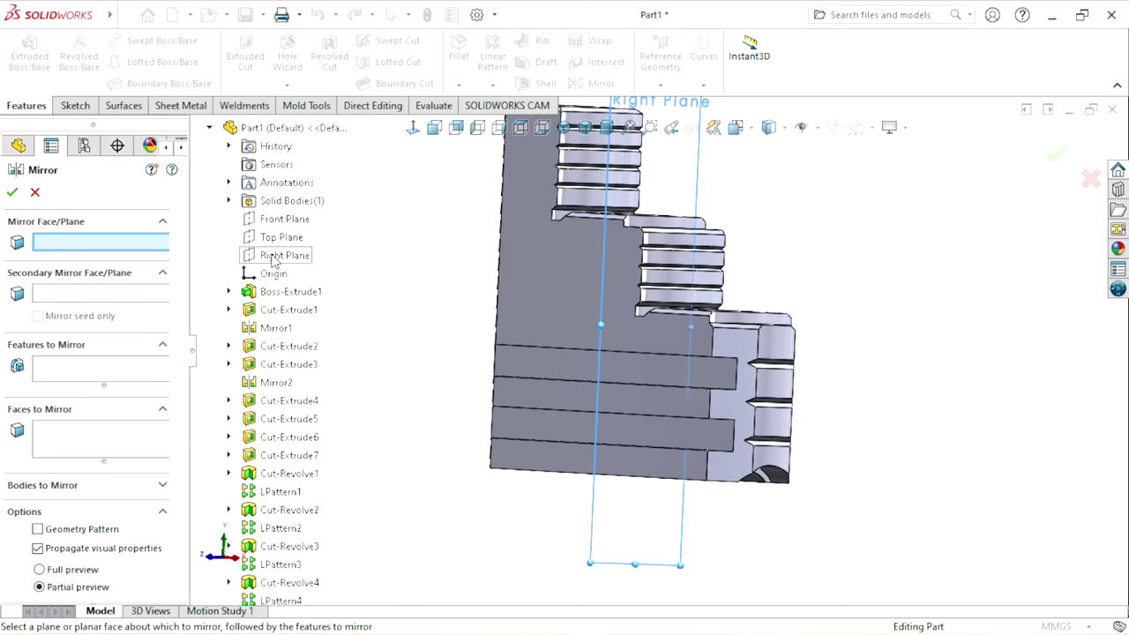
{"action": "left_click", "coordinate": [63, 372]}
{"action": "scroll", "coordinate": [270, 436], "scroll_direction": "down", "scroll_amount": 3}
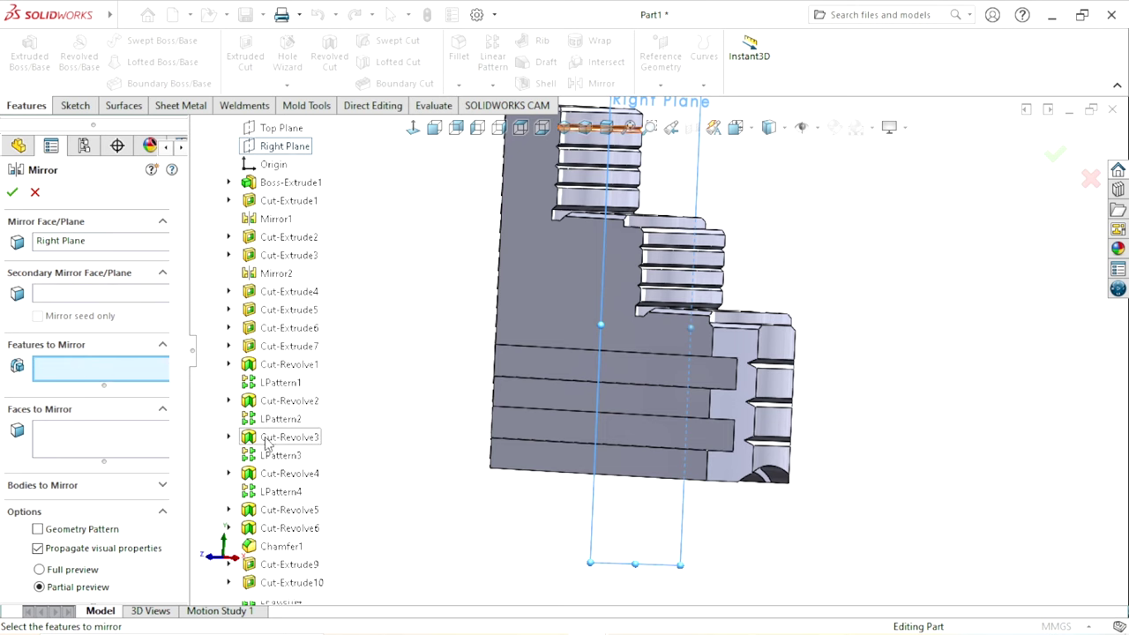
{"action": "left_click", "coordinate": [268, 582]}
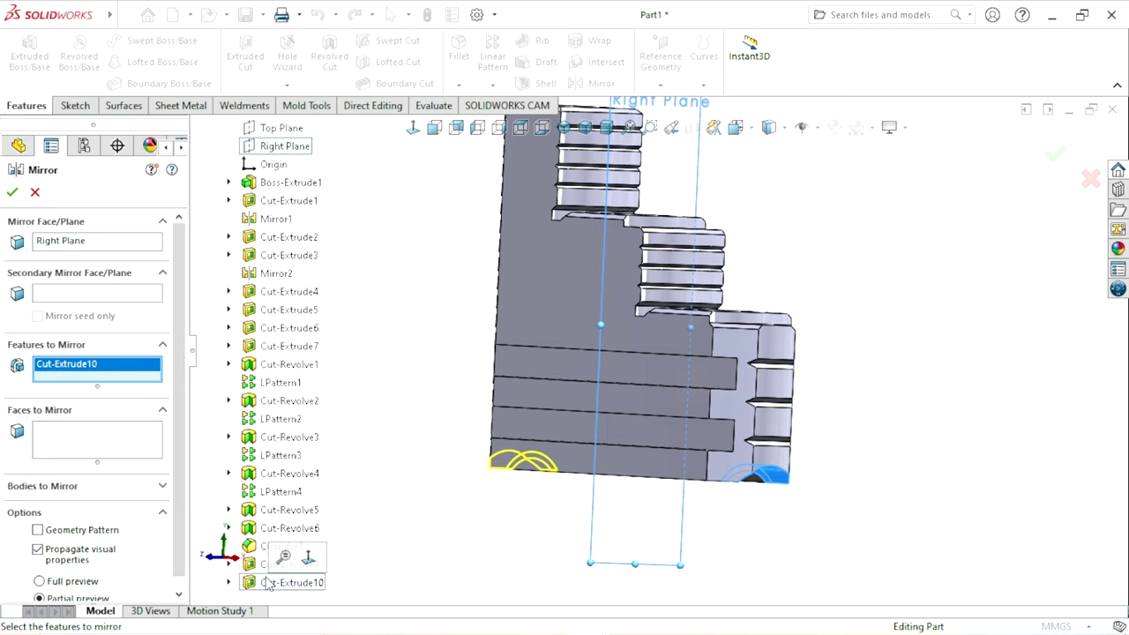
{"action": "left_click", "coordinate": [15, 193]}
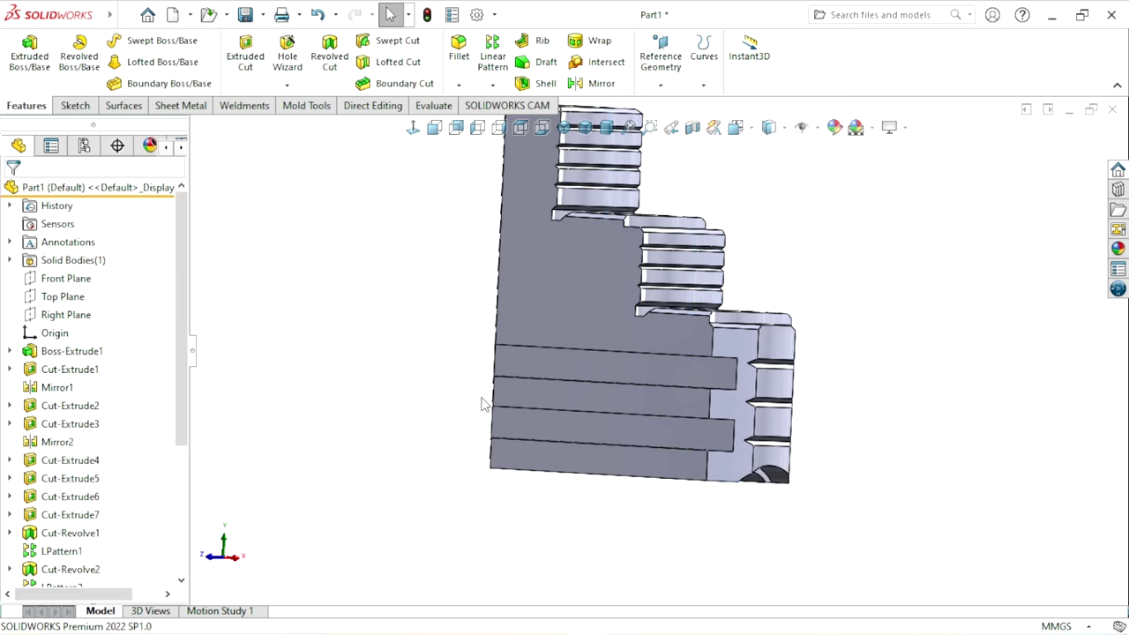
{"action": "mouse_move", "coordinate": [483, 404]}
{"action": "middle_mouse_down"}
{"action": "mouse_move", "coordinate": [650, 403]}
{"action": "mouse_move", "coordinate": [638, 247]}
{"action": "mouse_move", "coordinate": [696, 235]}
{"action": "mouse_move", "coordinate": [694, 255]}
{"action": "mouse_move", "coordinate": [572, 375]}
{"action": "mouse_move", "coordinate": [547, 297]}
{"action": "mouse_move", "coordinate": [592, 446]}
{"action": "mouse_move", "coordinate": [582, 512]}
{"action": "middle_mouse_up"}
{"action": "scroll", "coordinate": [650, 397], "scroll_direction": "down", "scroll_amount": 2}
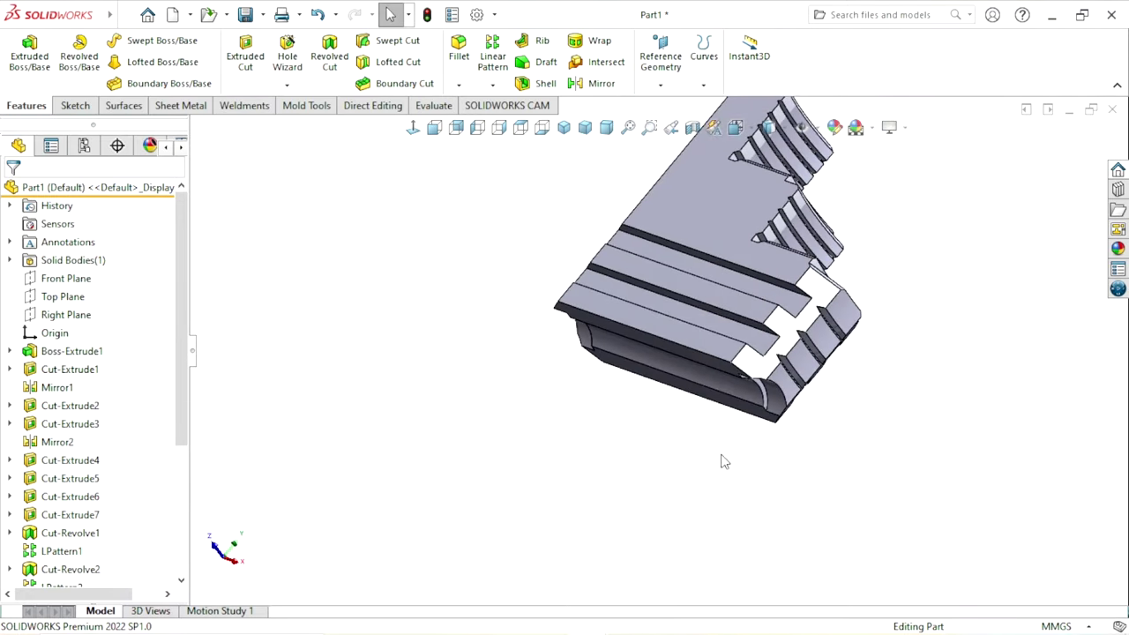
Step: Create Plane1 offset 20 mm from the curved face at the groove's end
{"action": "scroll", "coordinate": [721, 460], "scroll_direction": "up", "scroll_amount": 2}
{"action": "scroll", "coordinate": [826, 404], "scroll_direction": "up", "scroll_amount": 1}
{"action": "scroll", "coordinate": [873, 377], "scroll_direction": "up", "scroll_amount": 1}
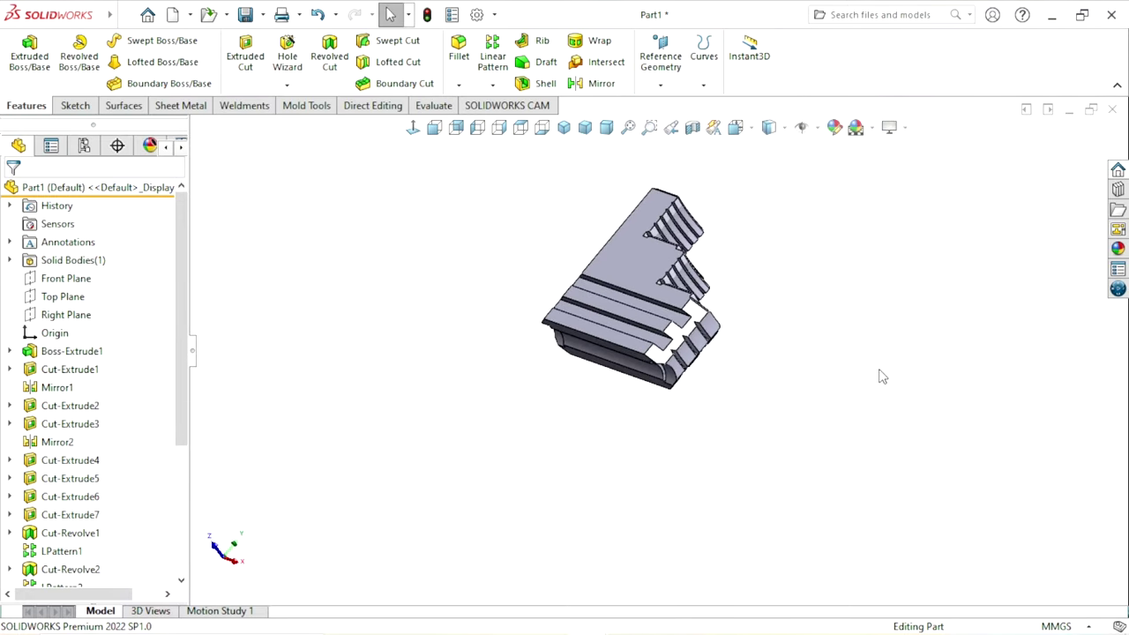
{"action": "middle_click_drag", "start_coordinate": [820, 411], "coordinate": [749, 348]}
{"action": "scroll", "coordinate": [750, 347], "scroll_direction": "down", "scroll_amount": 4}
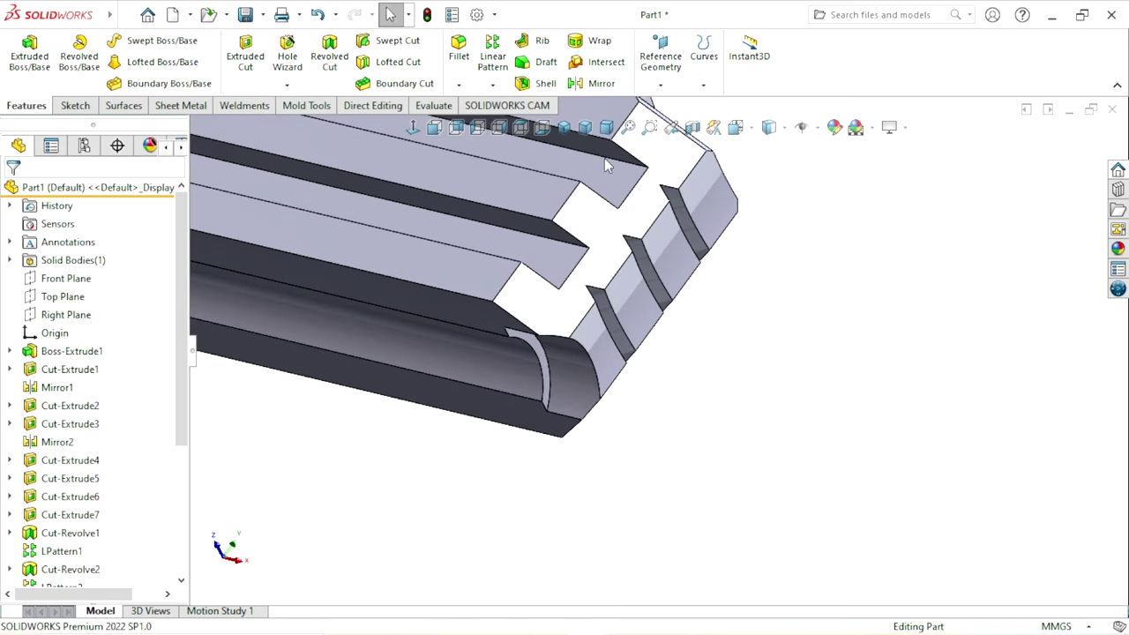
{"action": "left_click", "coordinate": [662, 87]}
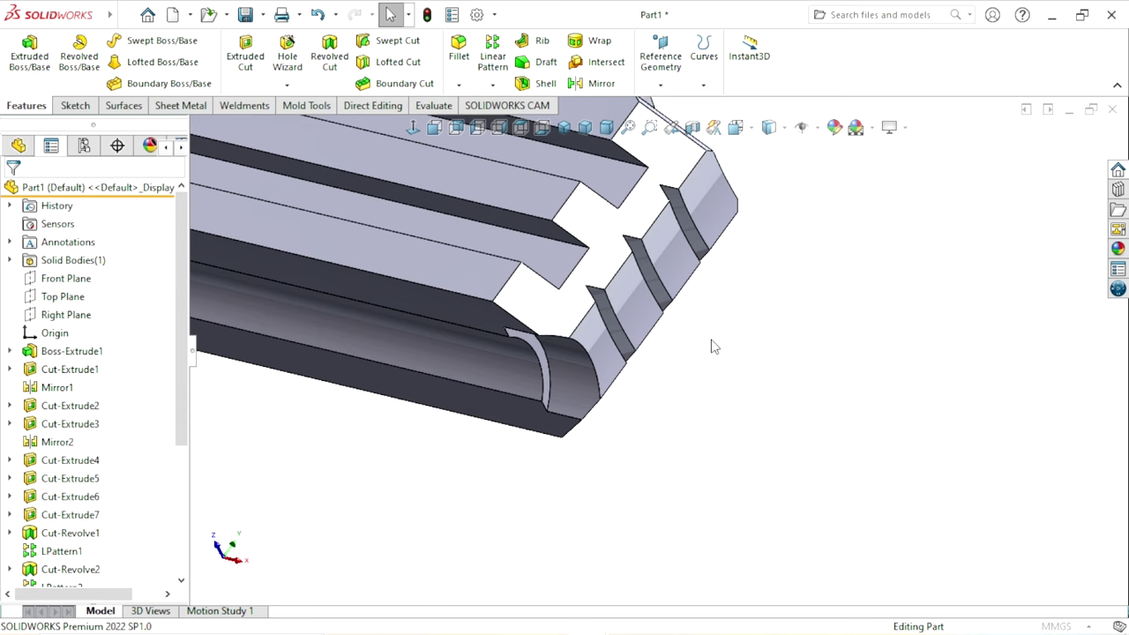
{"action": "scroll", "coordinate": [609, 369], "scroll_direction": "down", "scroll_amount": 1}
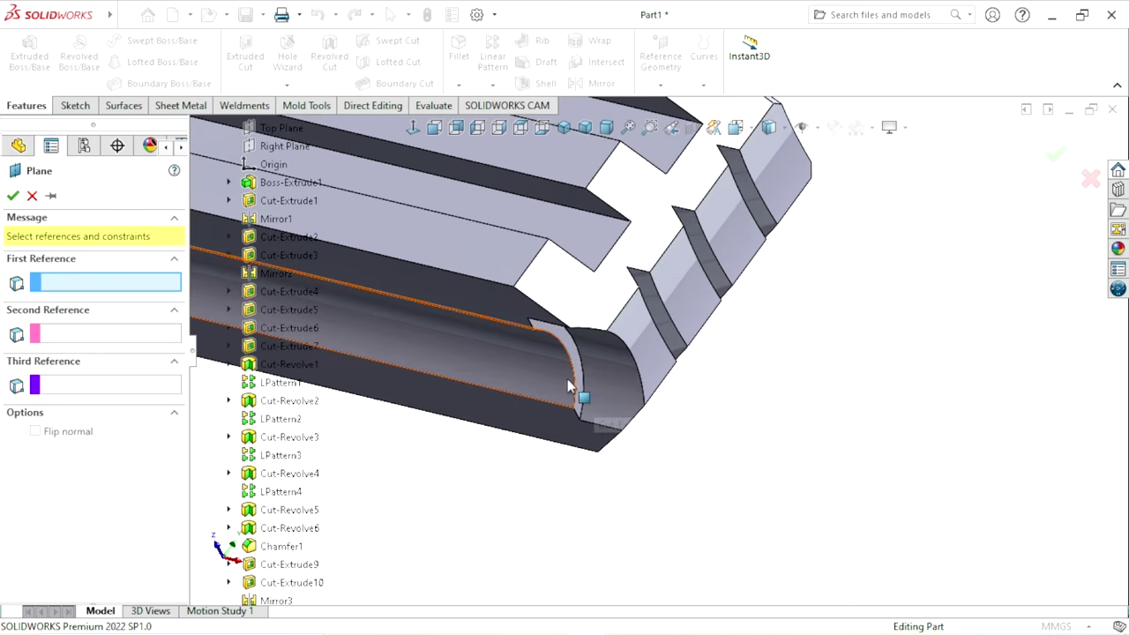
{"action": "scroll", "coordinate": [578, 397], "scroll_direction": "down", "scroll_amount": 2}
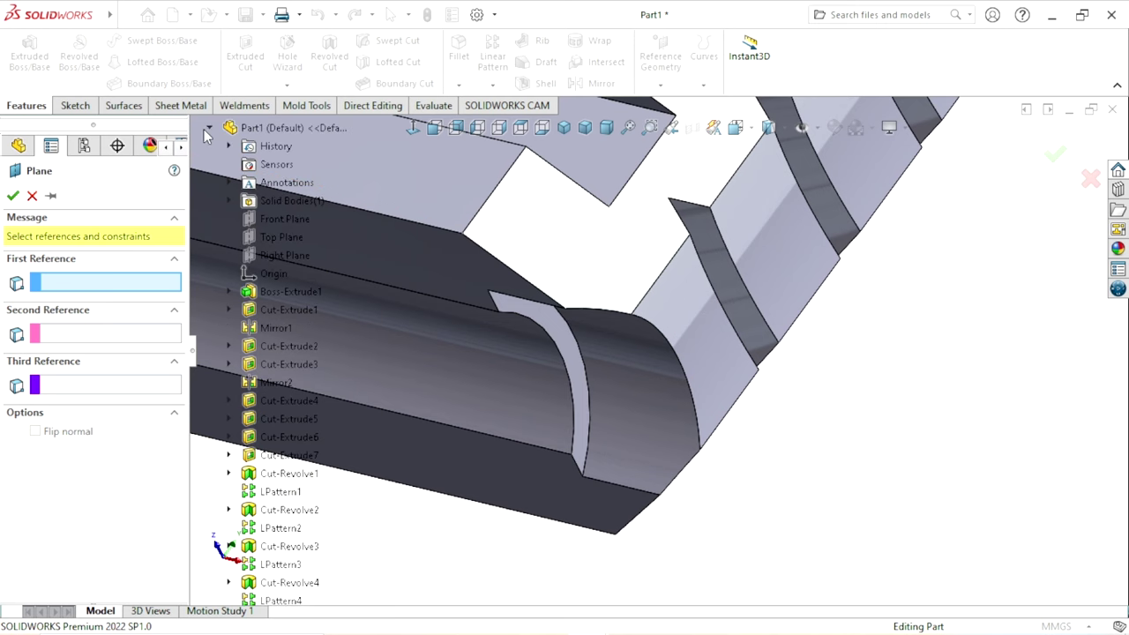
{"action": "left_click", "coordinate": [210, 130]}
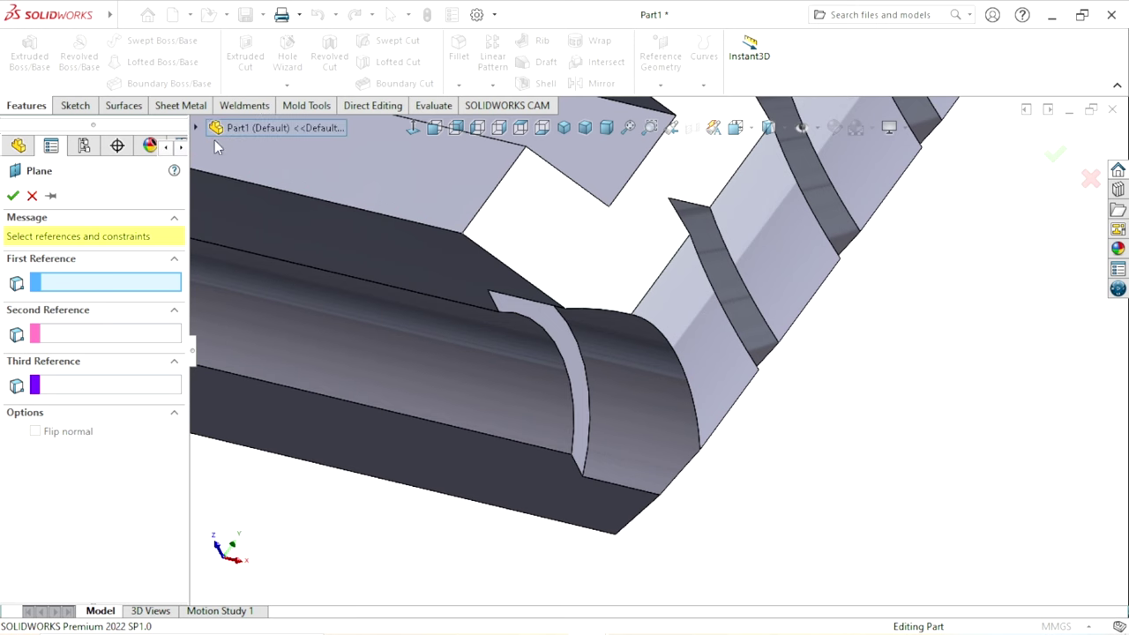
{"action": "left_click", "coordinate": [574, 357]}
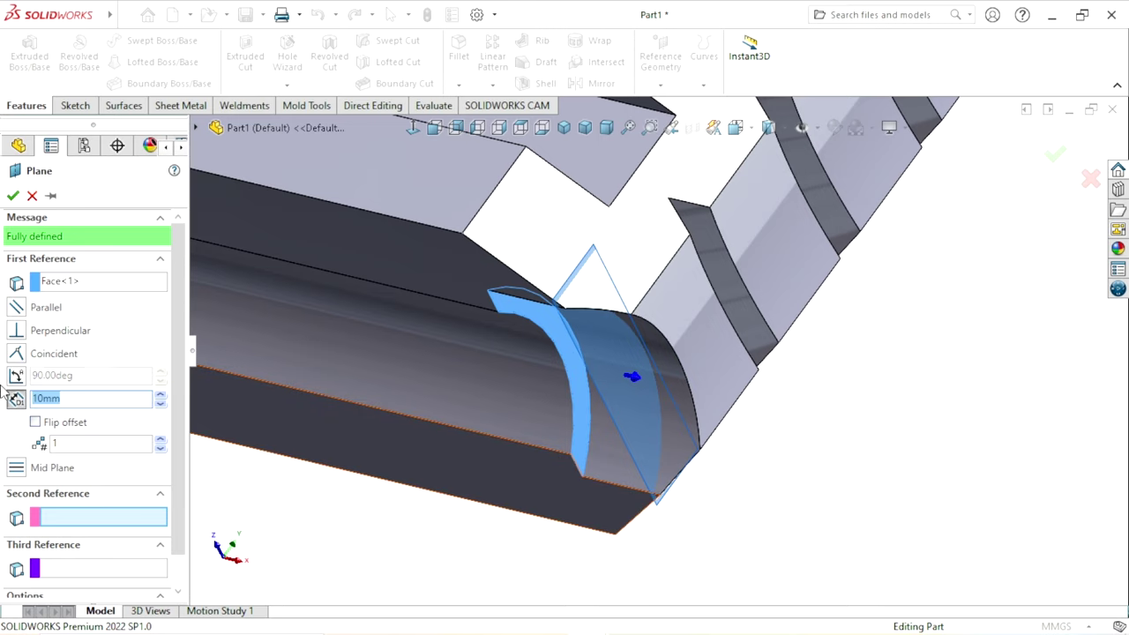
{"action": "type", "text": "20"}
{"action": "key", "text": "Return"}
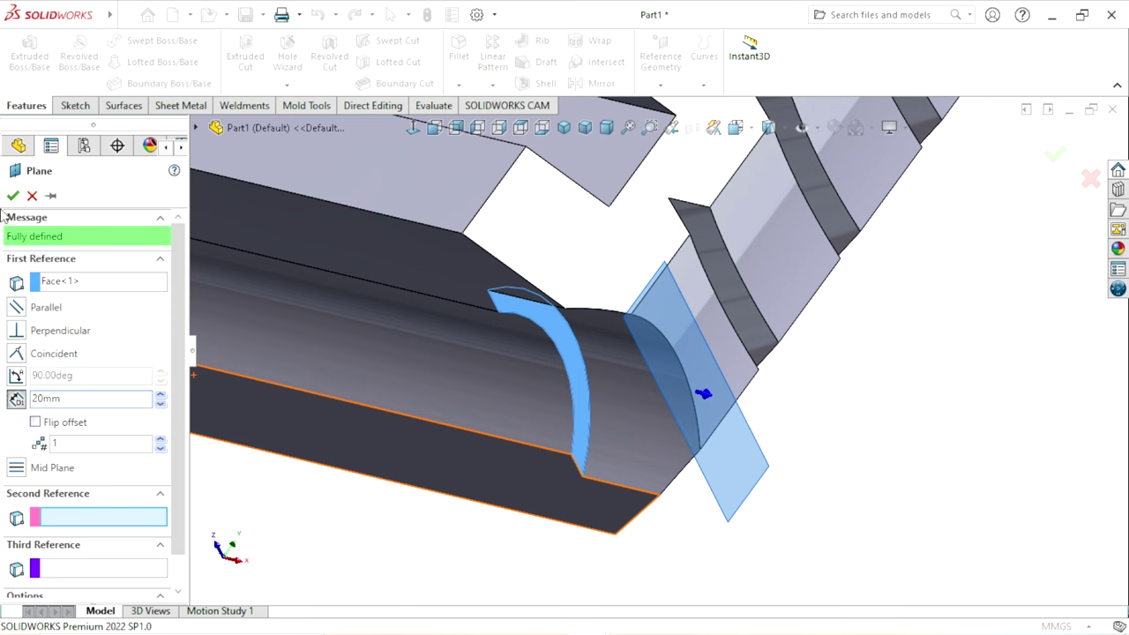
{"action": "left_click", "coordinate": [12, 195]}
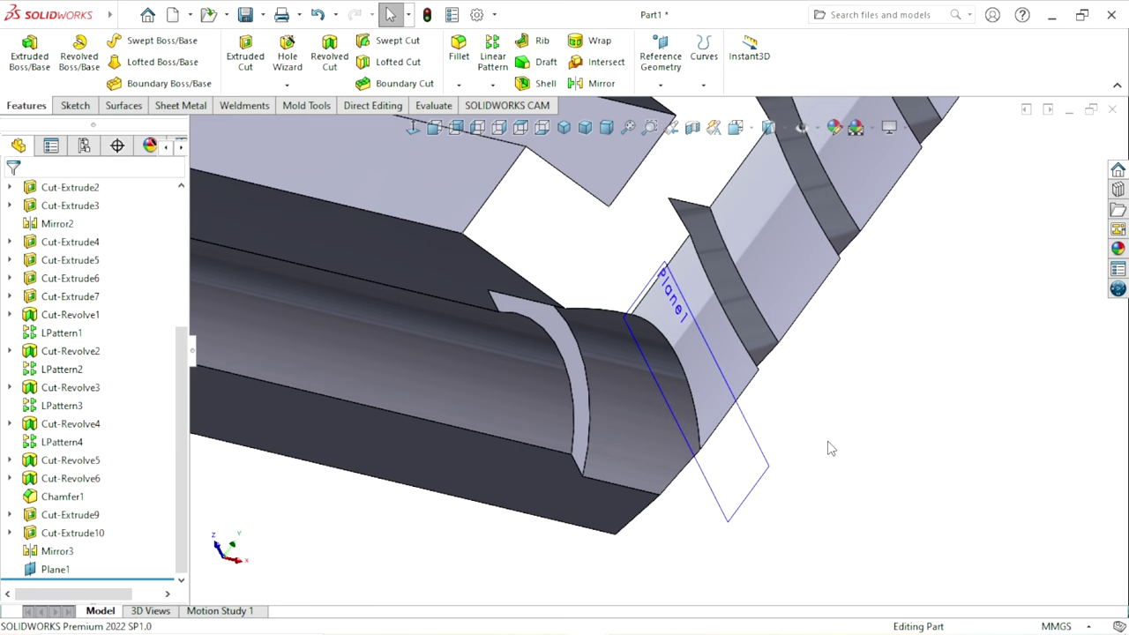
Step: Start a new sketch on Plane1
{"action": "left_click", "coordinate": [764, 470]}
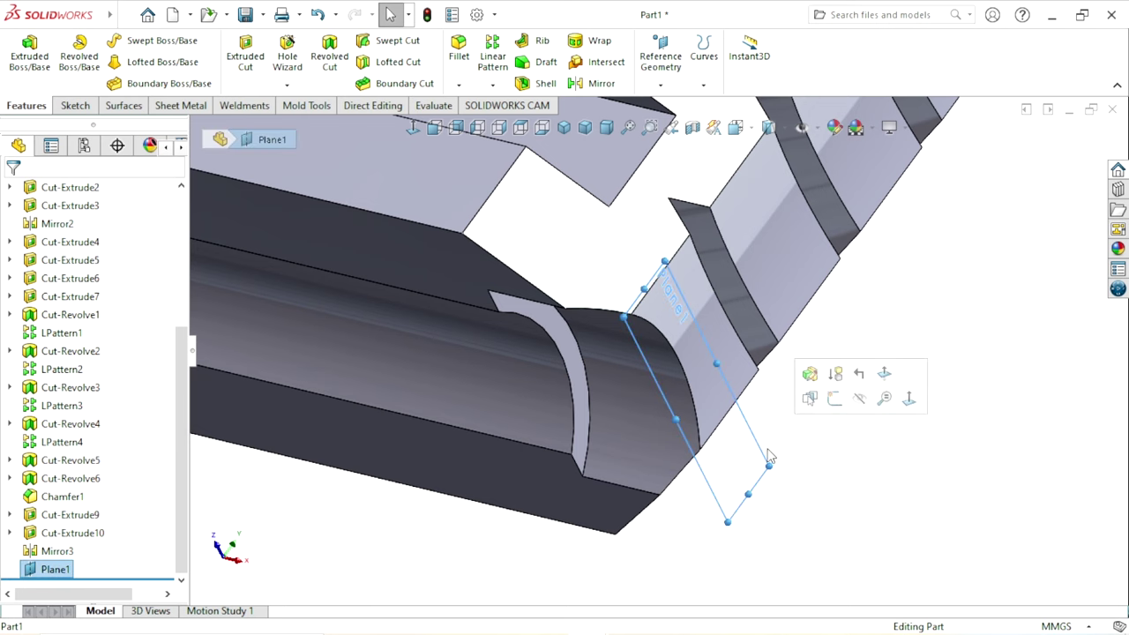
{"action": "left_click", "coordinate": [824, 402]}
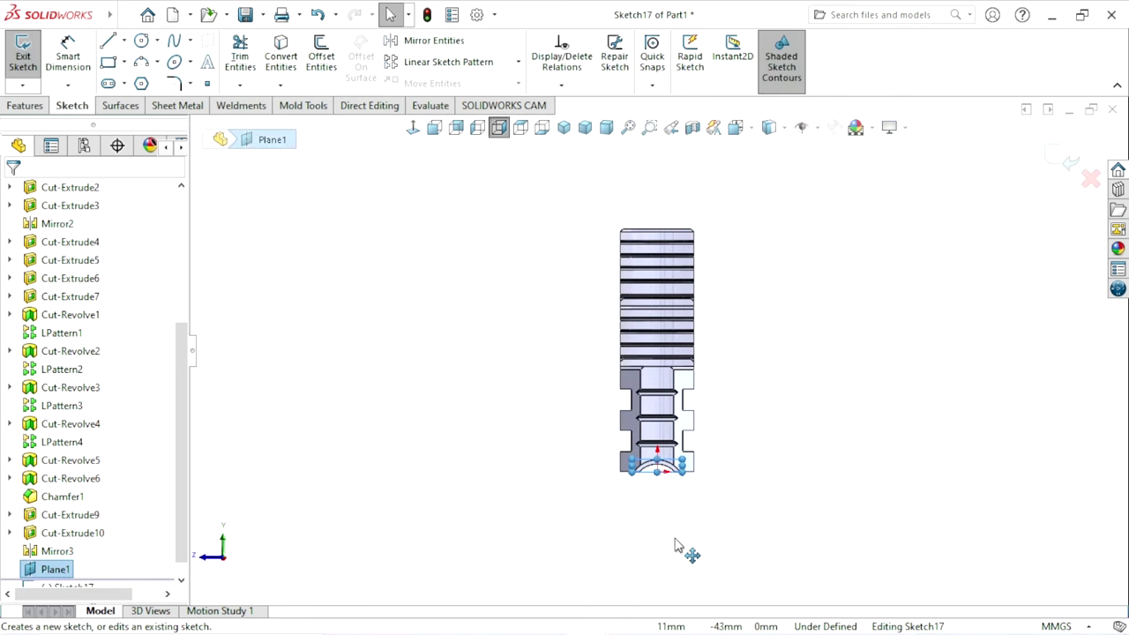
{"action": "scroll", "coordinate": [660, 472], "scroll_direction": "down", "scroll_amount": 3}
{"action": "scroll", "coordinate": [675, 467], "scroll_direction": "down", "scroll_amount": 3}
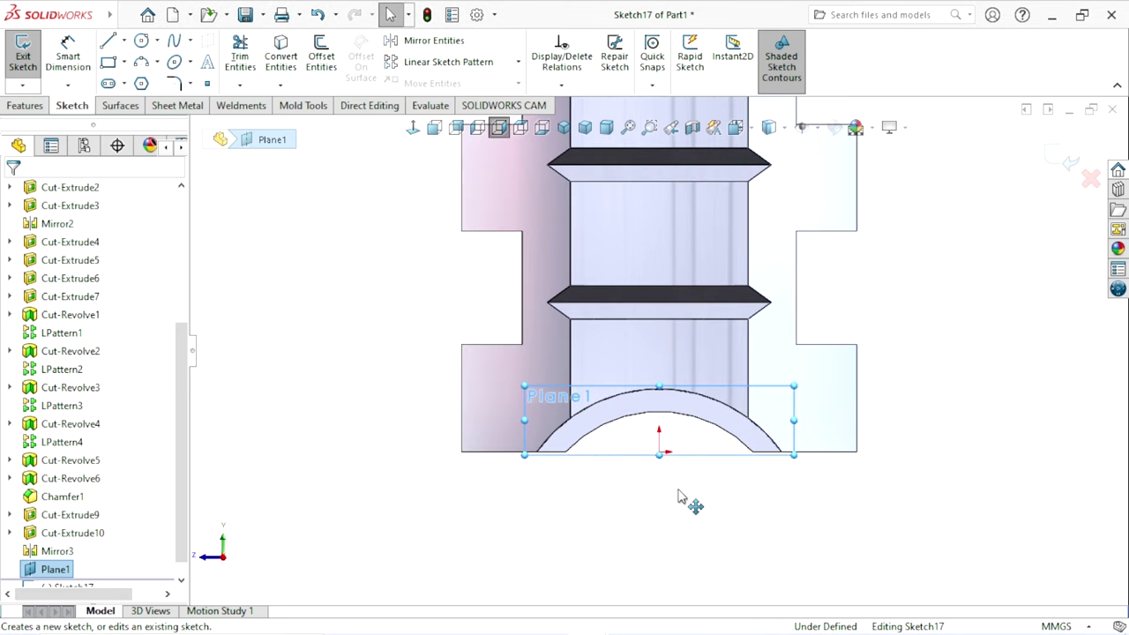
{"action": "scroll", "coordinate": [679, 468], "scroll_direction": "down", "scroll_amount": 1}
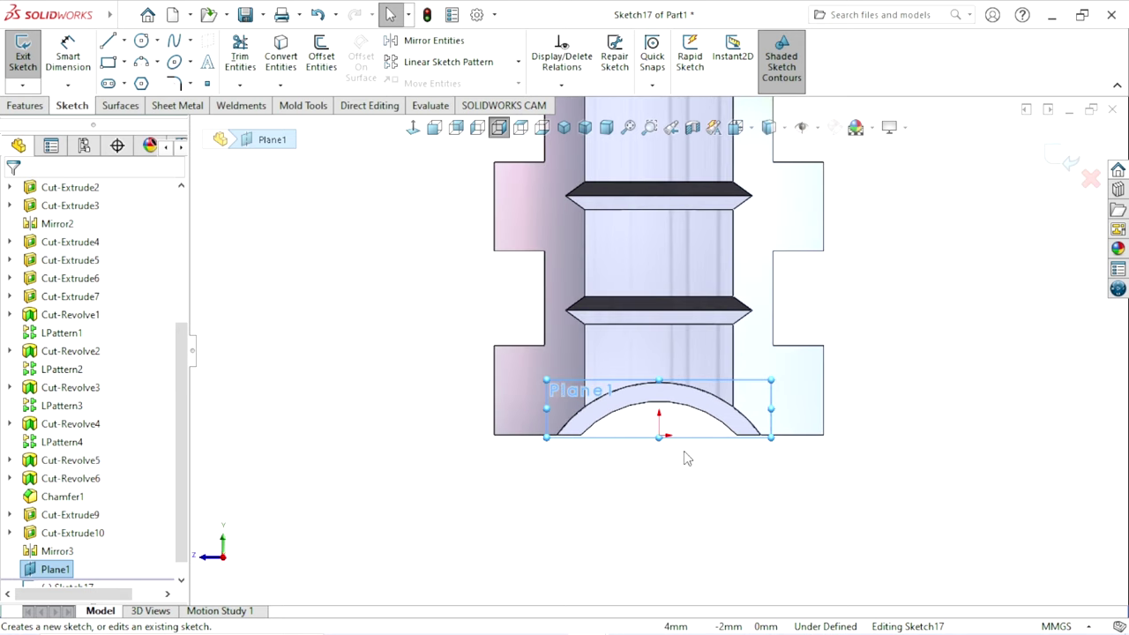
{"action": "scroll", "coordinate": [675, 451], "scroll_direction": "down", "scroll_amount": 2}
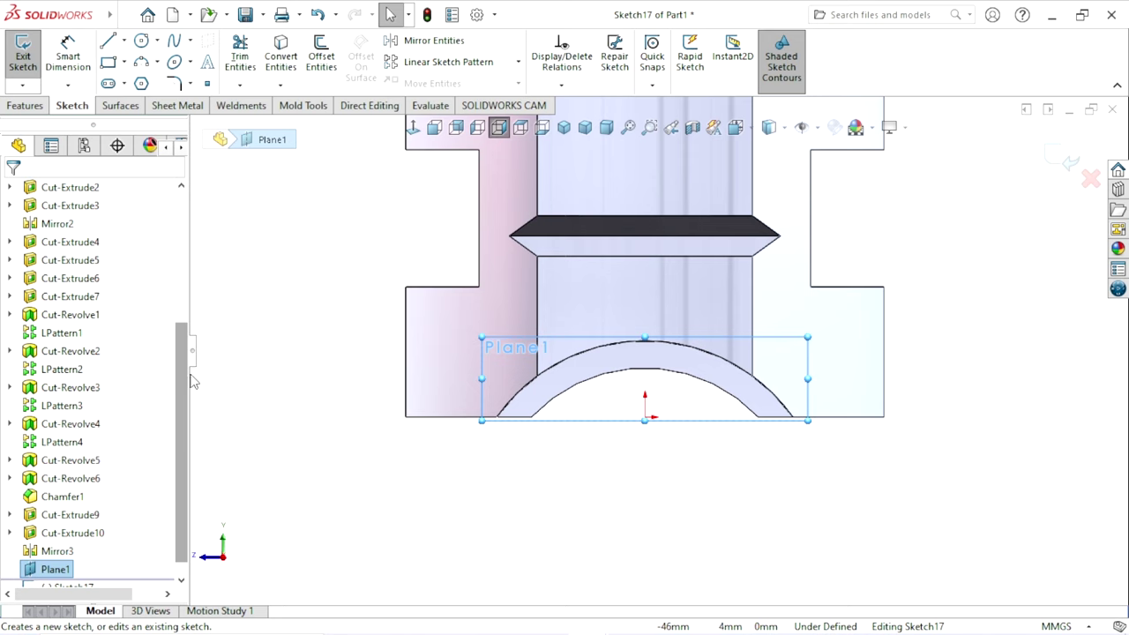
{"action": "scroll", "coordinate": [183, 386], "scroll_direction": "down", "scroll_amount": 1}
Step: After checking Sketch16, convert the Sketch15 circle from Cut-Extrude9 into the new sketch
{"action": "left_click", "coordinate": [297, 423]}
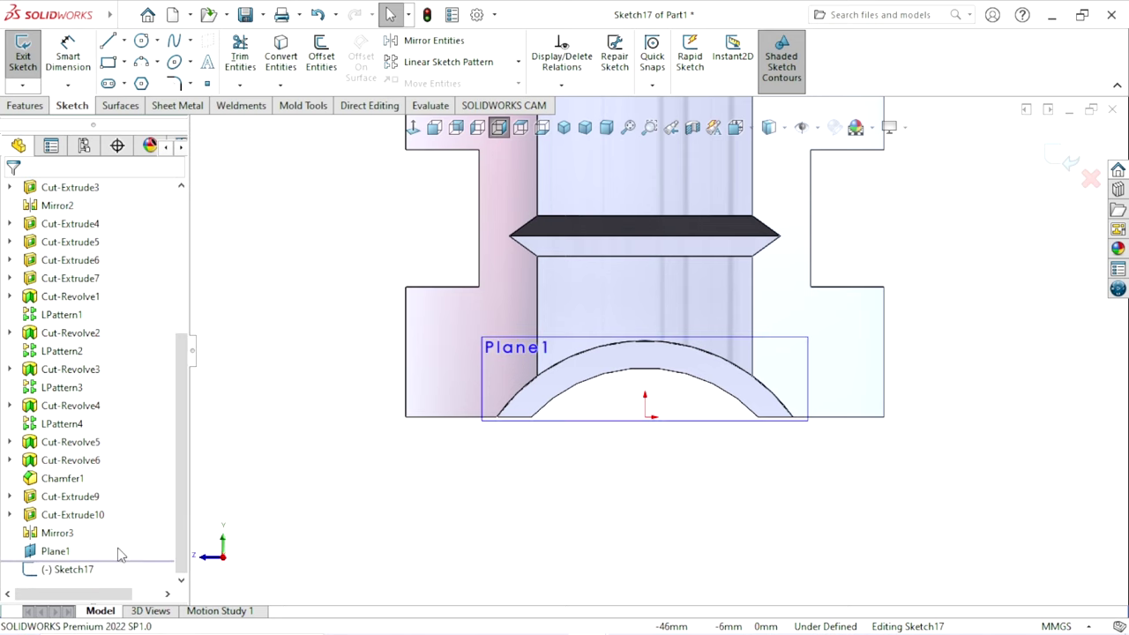
{"action": "left_click", "coordinate": [9, 515]}
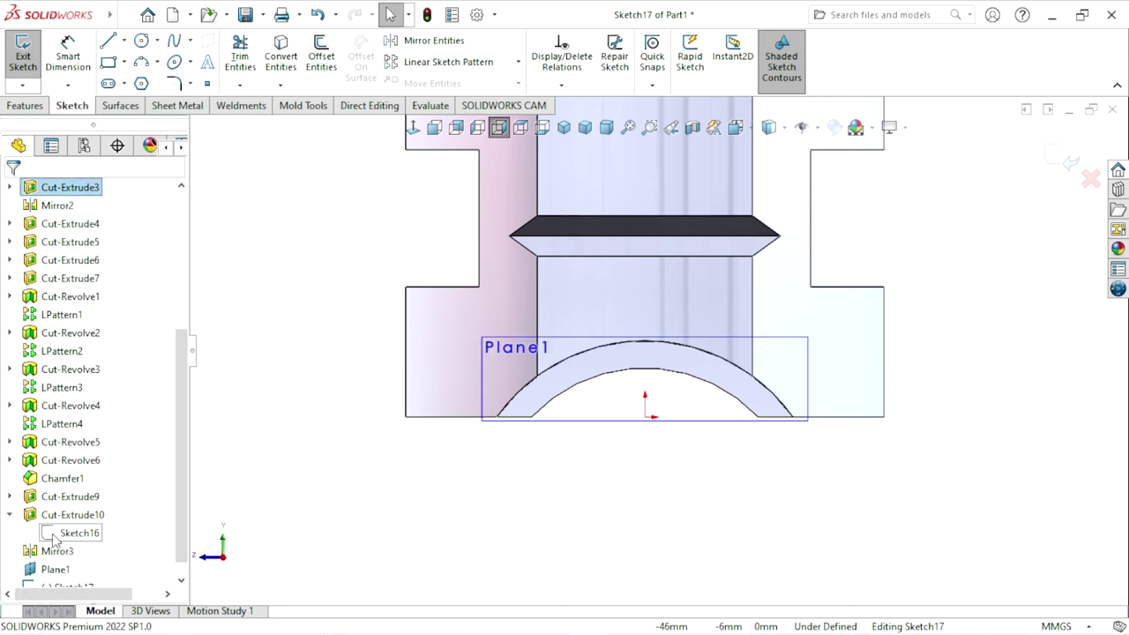
{"action": "left_click", "coordinate": [61, 539]}
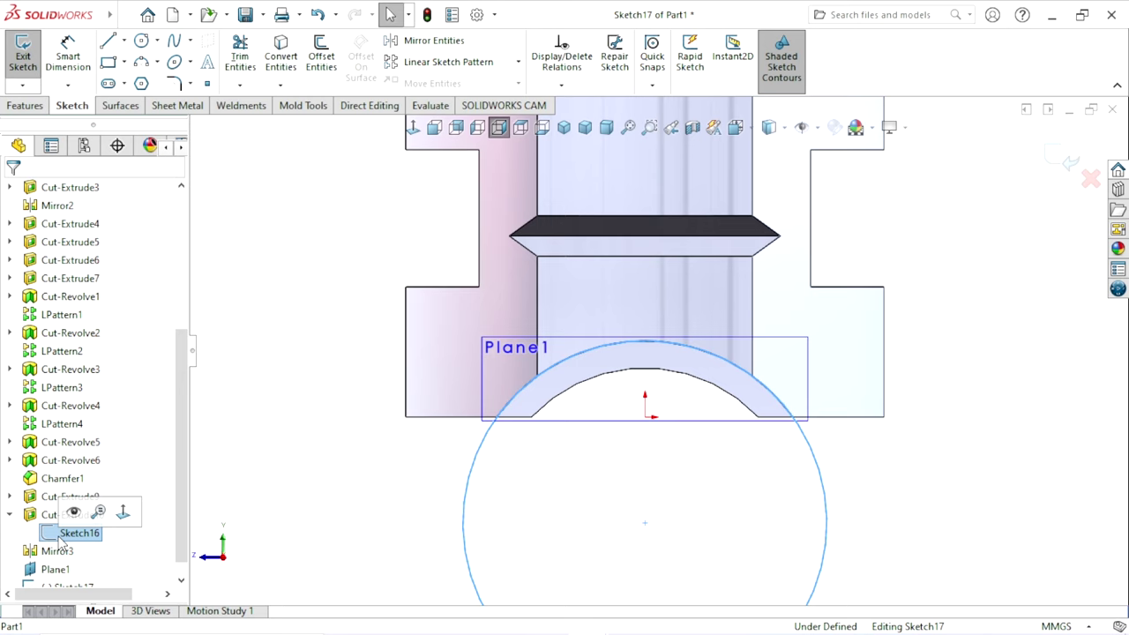
{"action": "left_click", "coordinate": [285, 432]}
{"action": "left_click", "coordinate": [9, 515]}
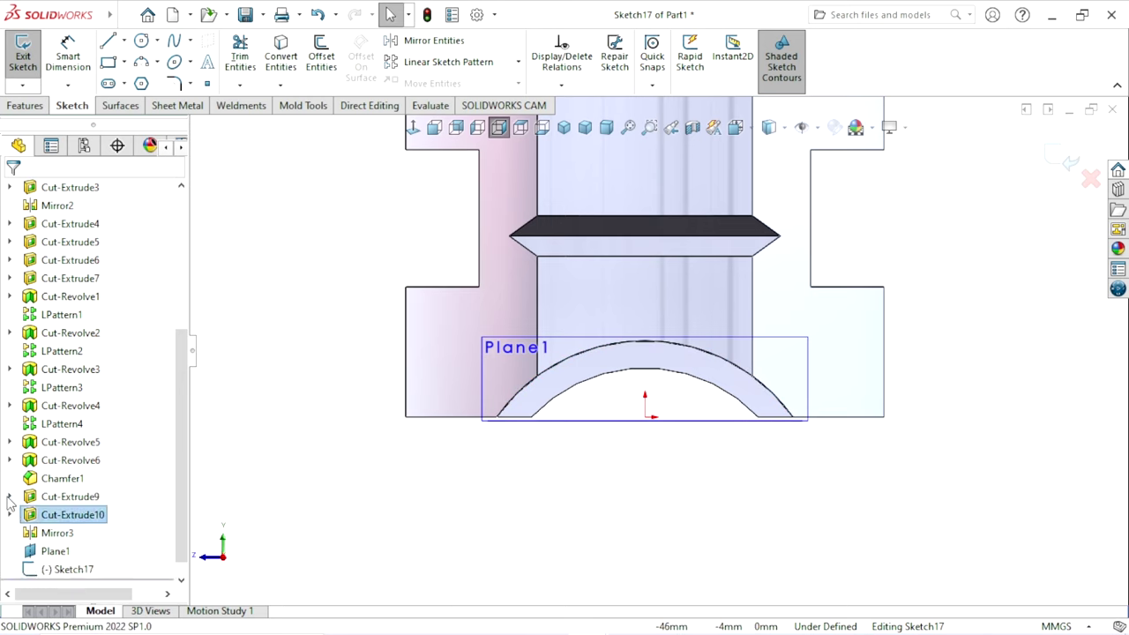
{"action": "left_click", "coordinate": [9, 499]}
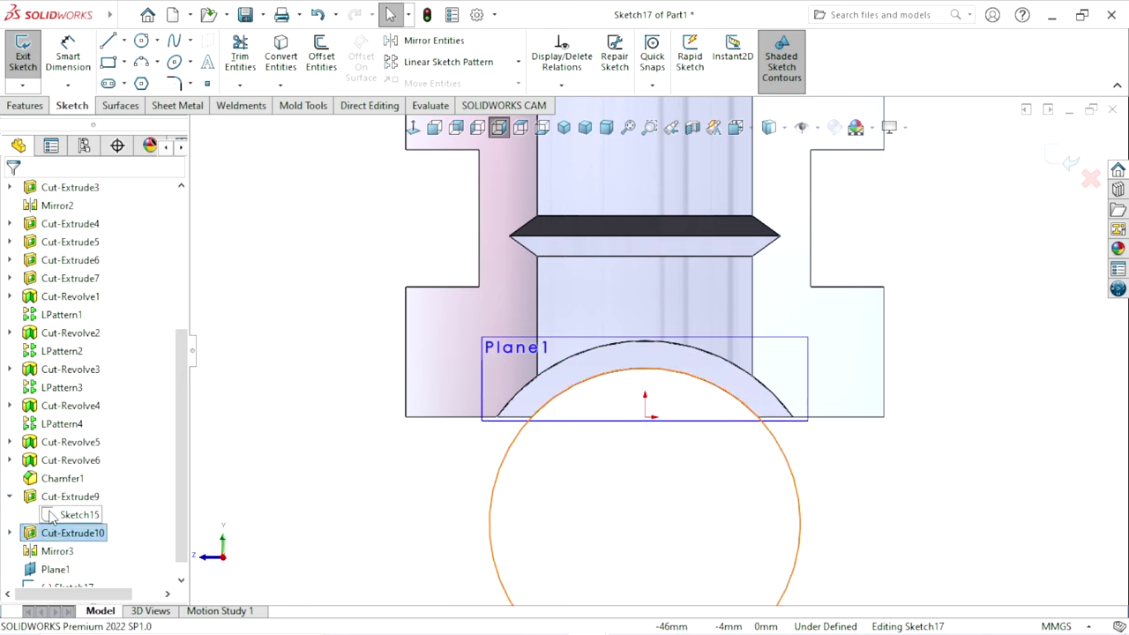
{"action": "left_click", "coordinate": [53, 517]}
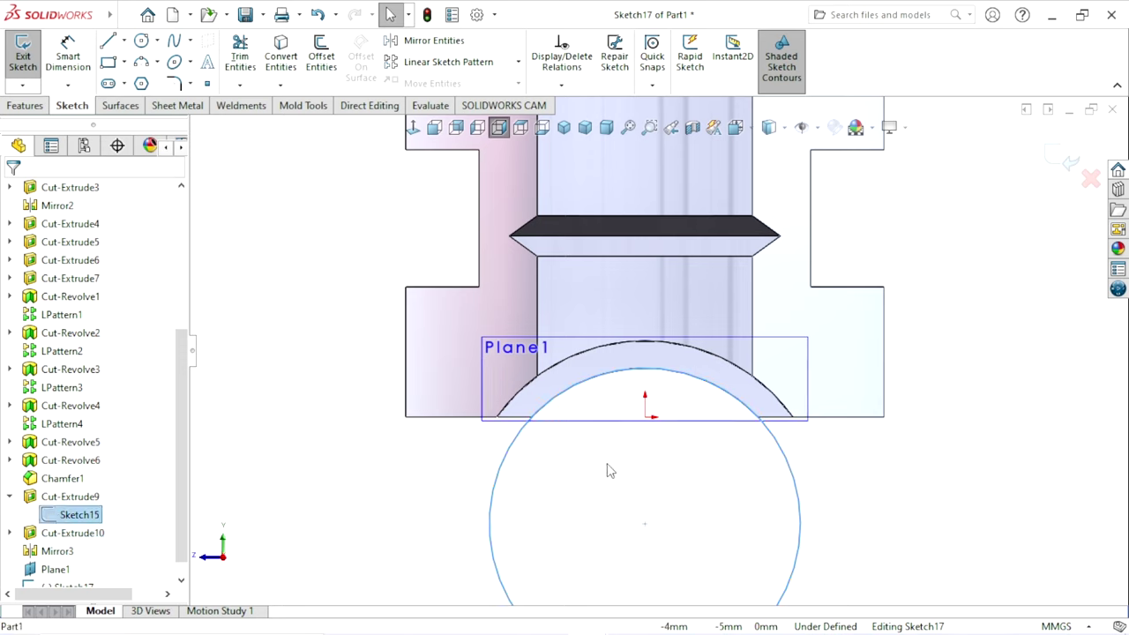
{"action": "left_click", "coordinate": [281, 55]}
Step: Inspect the converted circle from angled and normal views, then hide Plane1
{"action": "middle_click_drag", "start_coordinate": [318, 442], "coordinate": [641, 446]}
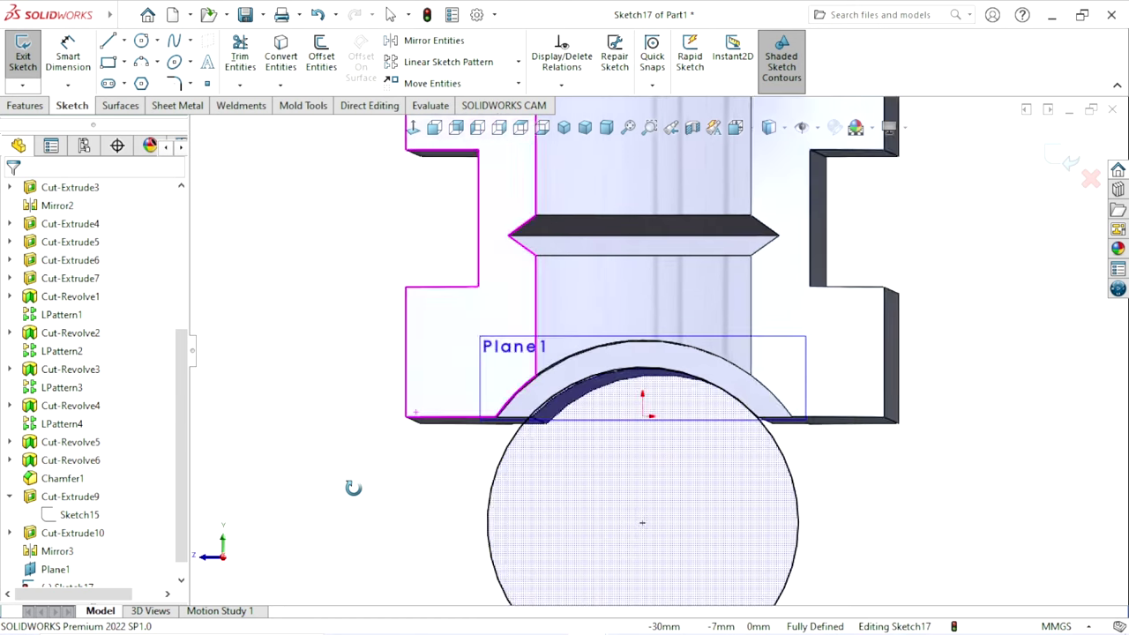
{"action": "scroll", "coordinate": [642, 440], "scroll_direction": "down", "scroll_amount": 2}
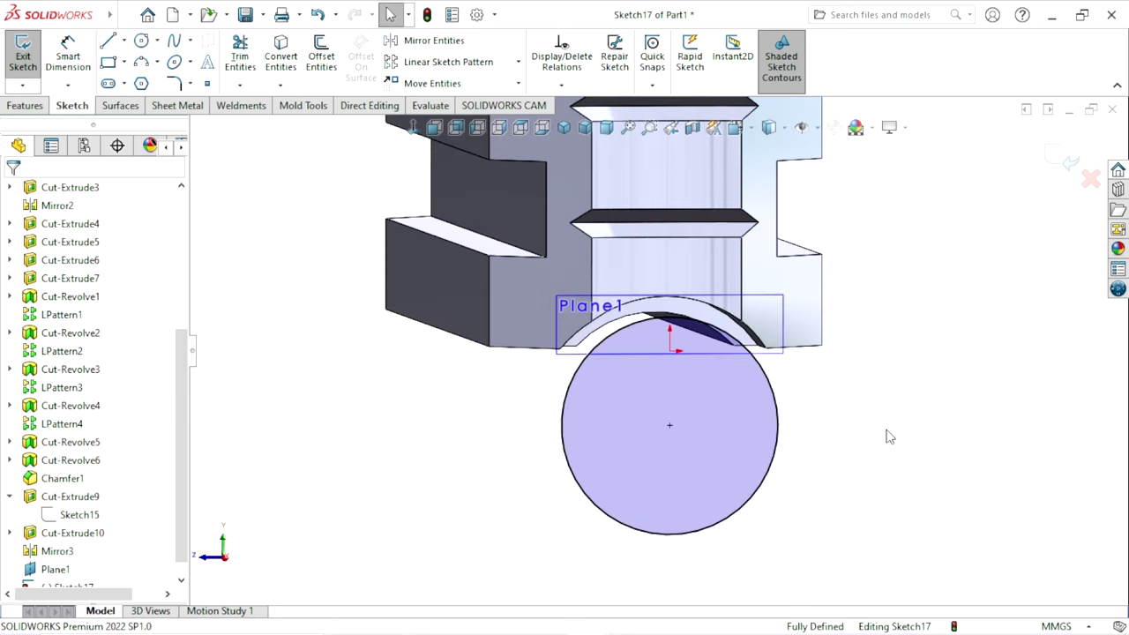
{"action": "left_click", "coordinate": [413, 127]}
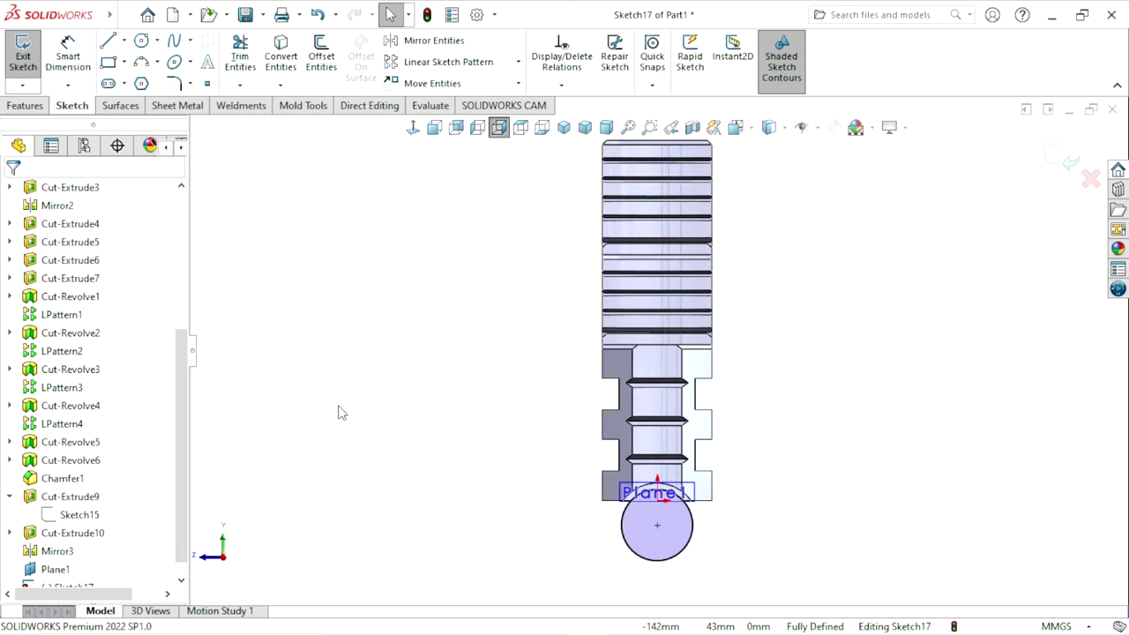
{"action": "middle_click_drag", "start_coordinate": [449, 366], "coordinate": [504, 444]}
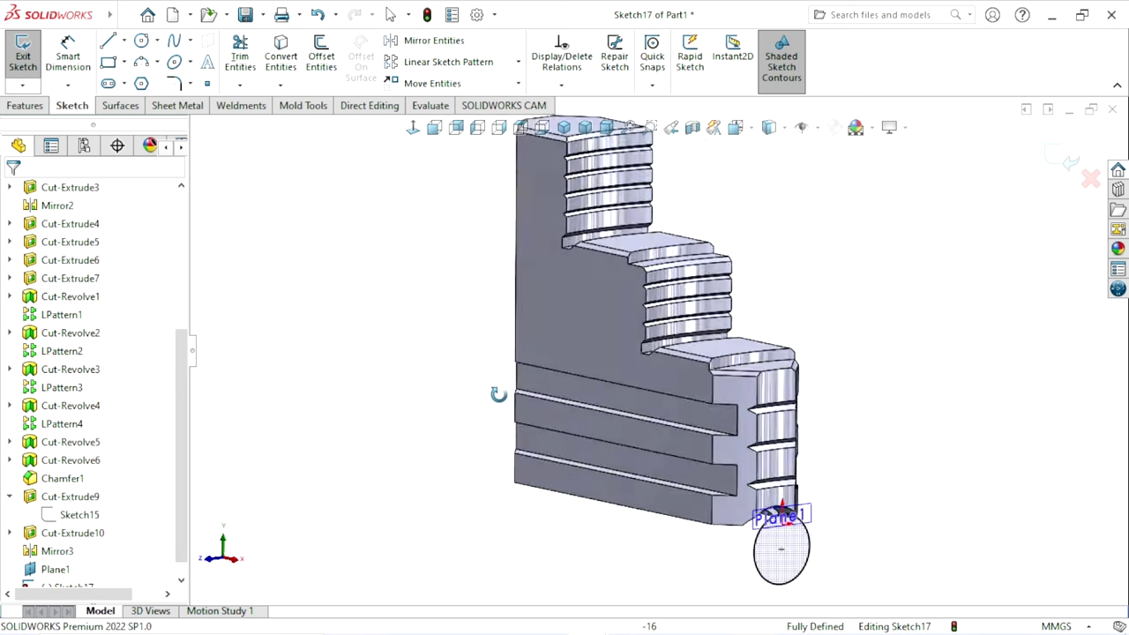
{"action": "scroll", "coordinate": [760, 426], "scroll_direction": "down", "scroll_amount": 2}
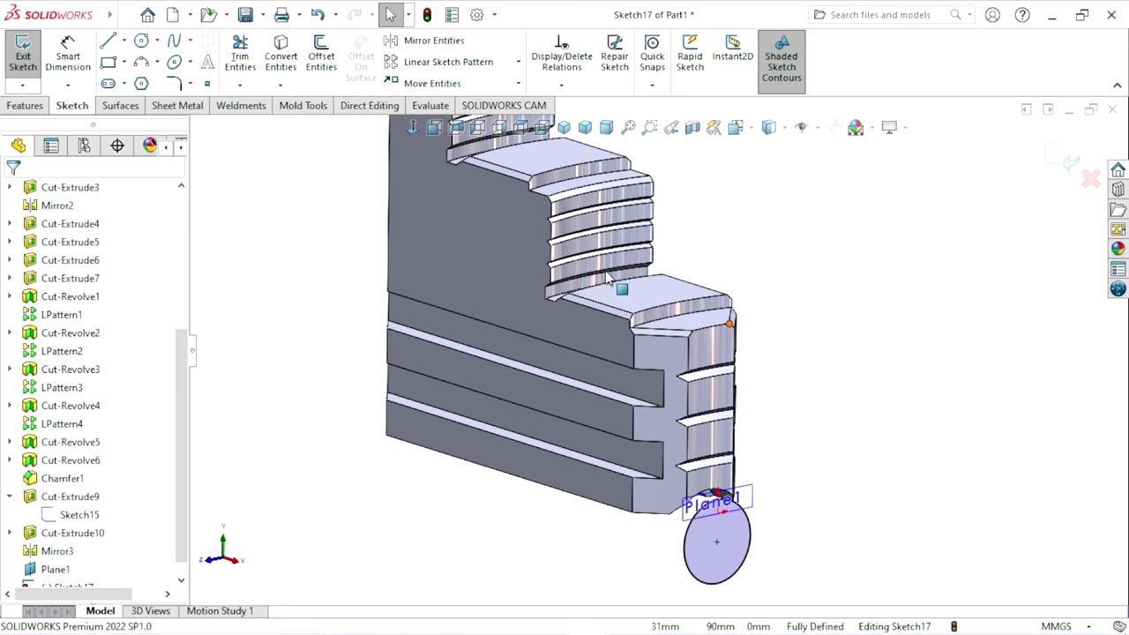
{"action": "left_click", "coordinate": [56, 573]}
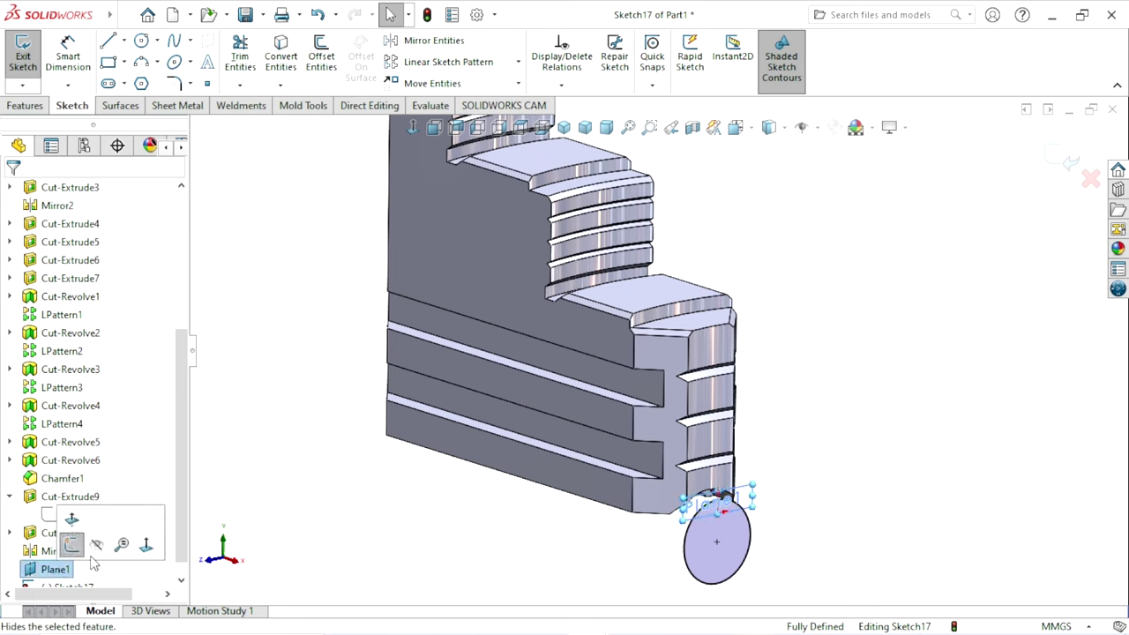
{"action": "left_click", "coordinate": [74, 543]}
{"action": "scroll", "coordinate": [524, 446], "scroll_direction": "up", "scroll_amount": 2}
{"action": "scroll", "coordinate": [651, 215], "scroll_direction": "down", "scroll_amount": 4}
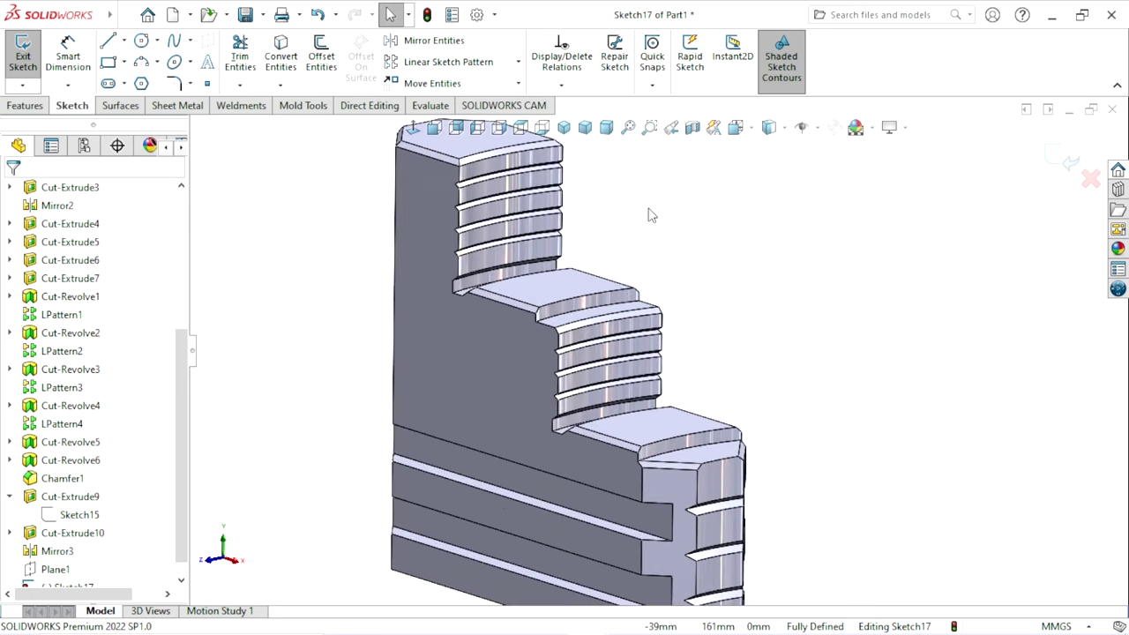
Step: Start a Helix and Spiral curve on the Sketch17 circle from the Curves list
{"action": "left_click", "coordinate": [21, 104]}
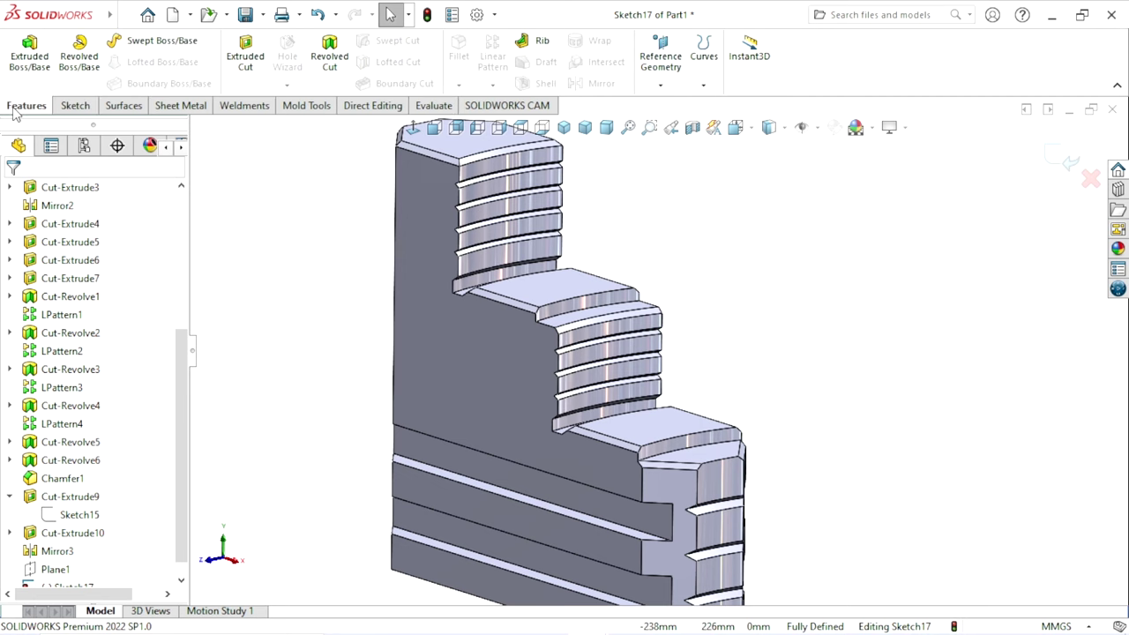
{"action": "left_click", "coordinate": [703, 85]}
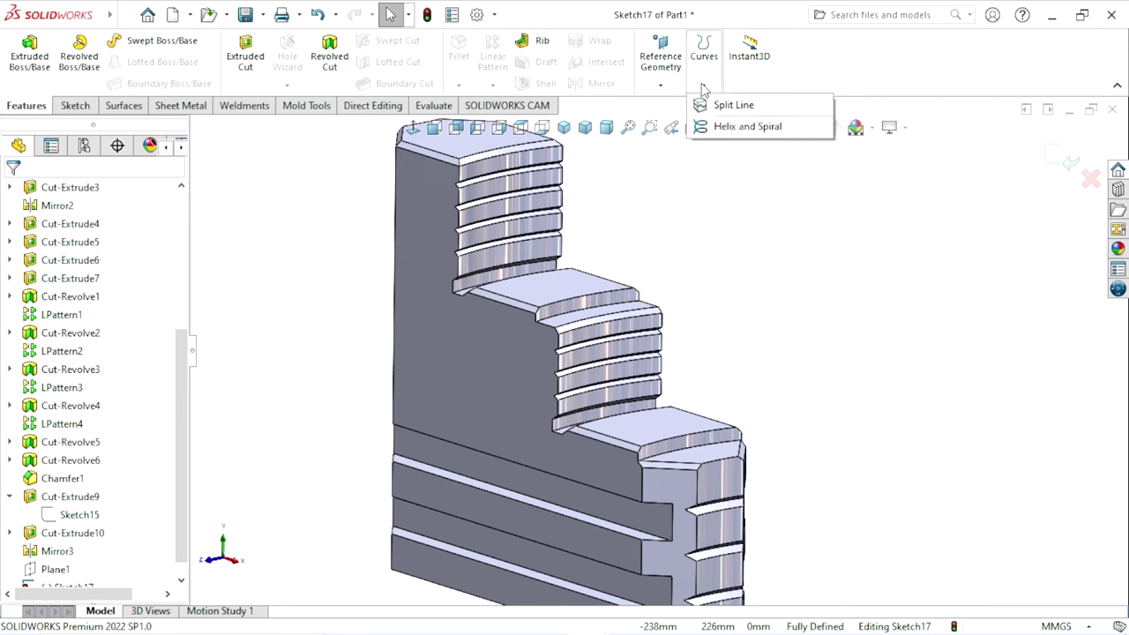
{"action": "left_click", "coordinate": [703, 87]}
{"action": "left_click", "coordinate": [704, 85]}
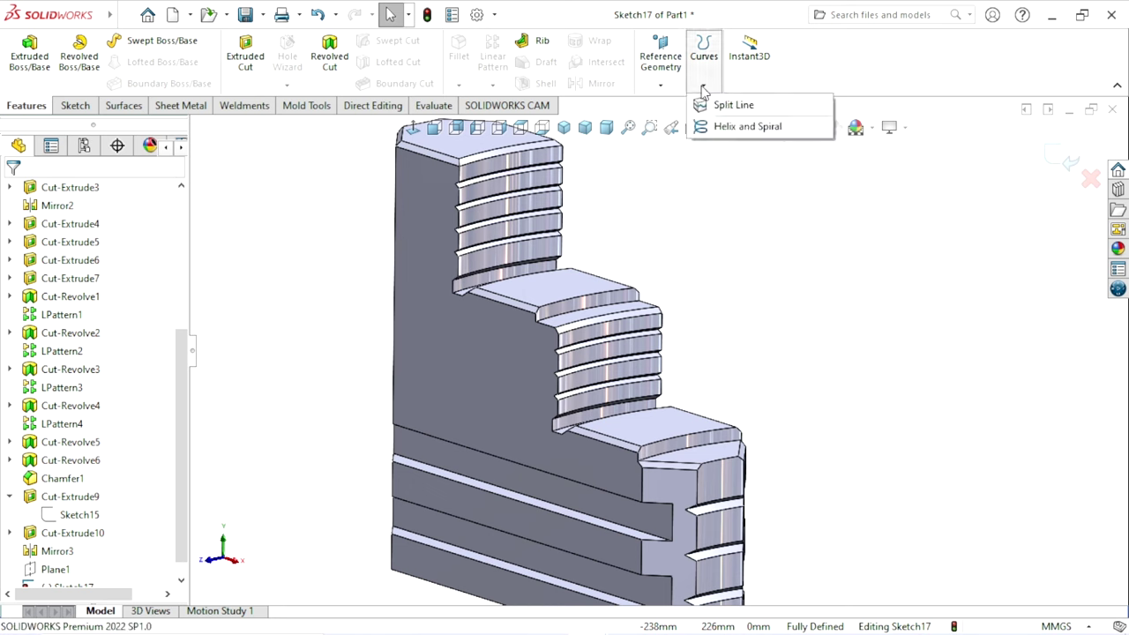
{"action": "left_click", "coordinate": [726, 129]}
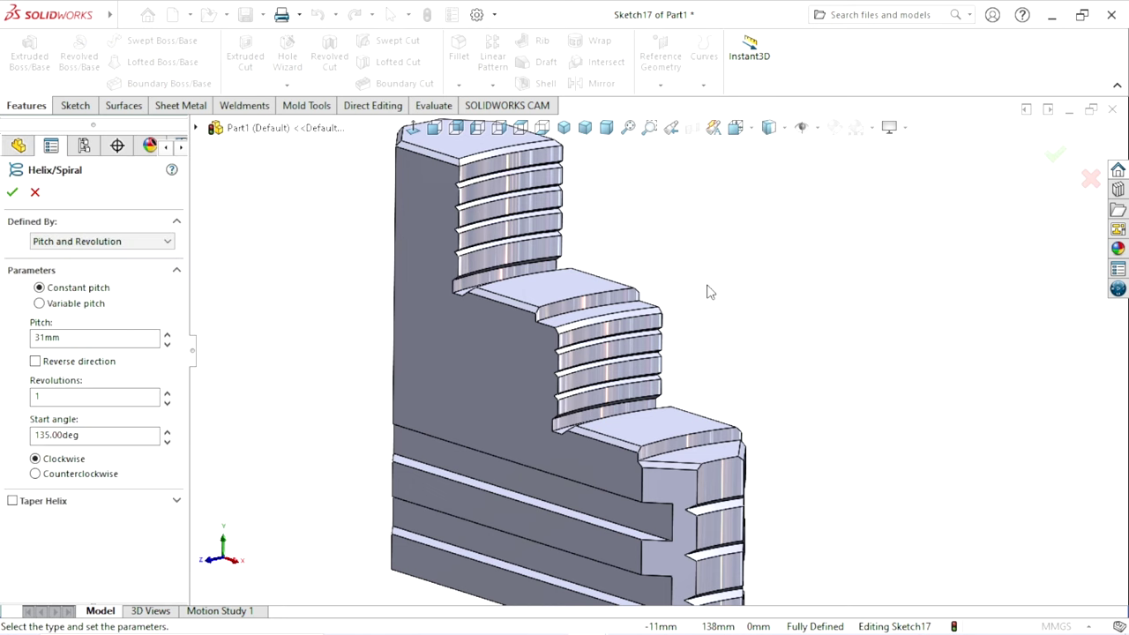
{"action": "scroll", "coordinate": [635, 379], "scroll_direction": "up", "scroll_amount": 5}
{"action": "scroll", "coordinate": [710, 516], "scroll_direction": "down", "scroll_amount": 3}
{"action": "scroll", "coordinate": [711, 516], "scroll_direction": "down", "scroll_amount": 2}
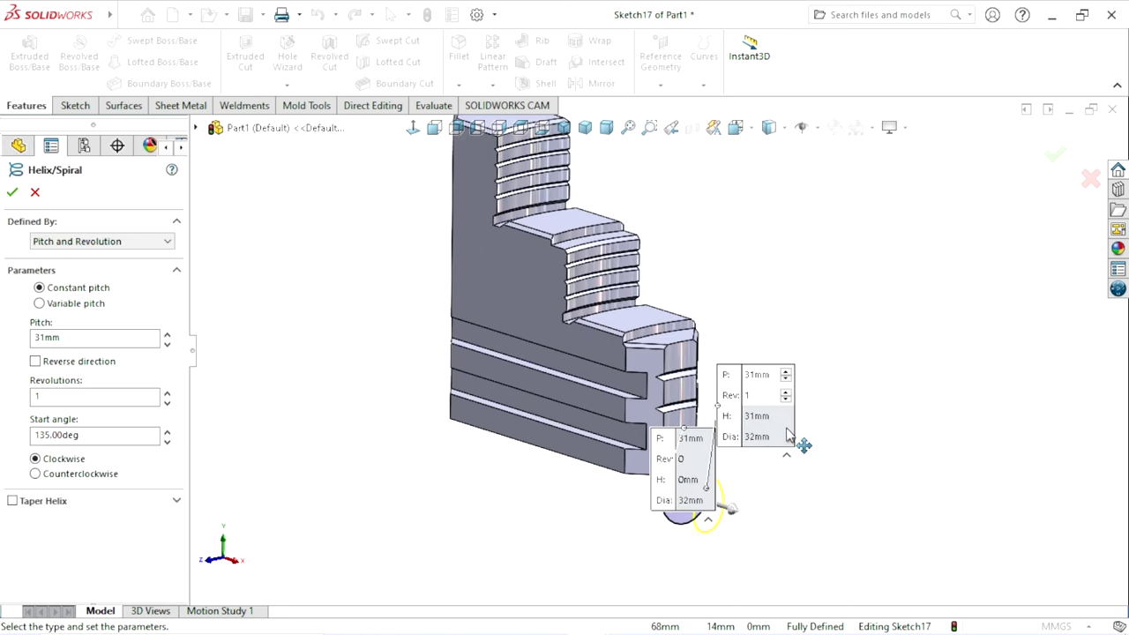
Step: Move the helix preview callouts aside and replace the 31mm pitch, entering 5.08
{"action": "left_click_drag", "start_coordinate": [799, 441], "coordinate": [945, 339]}
{"action": "left_click_drag", "start_coordinate": [681, 468], "coordinate": [938, 454]}
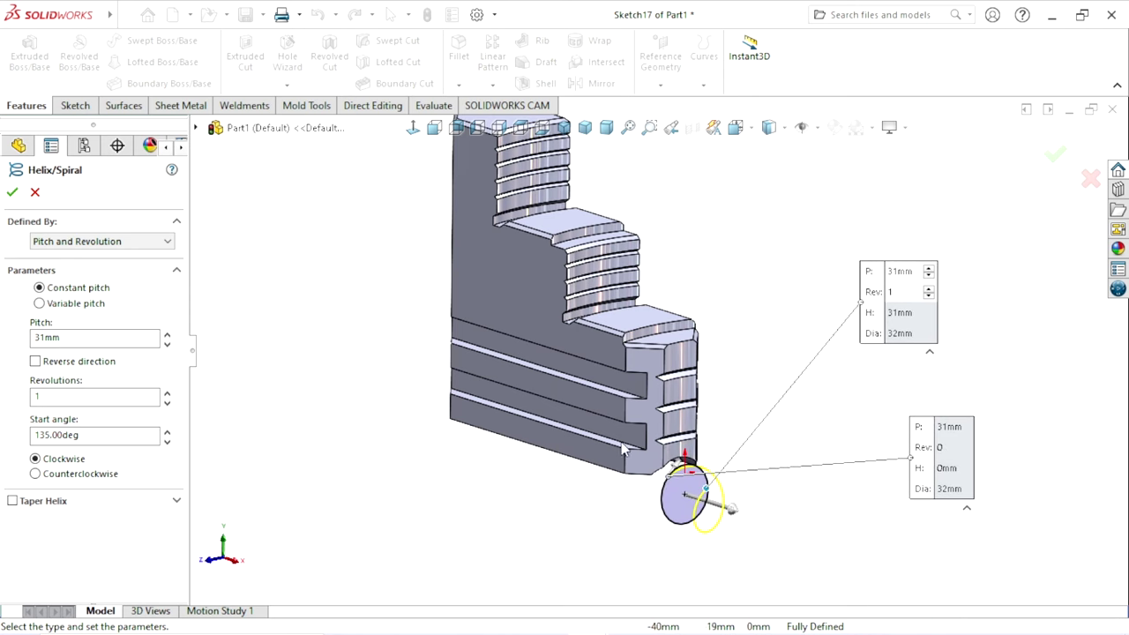
{"action": "scroll", "coordinate": [543, 455], "scroll_direction": "down", "scroll_amount": 2}
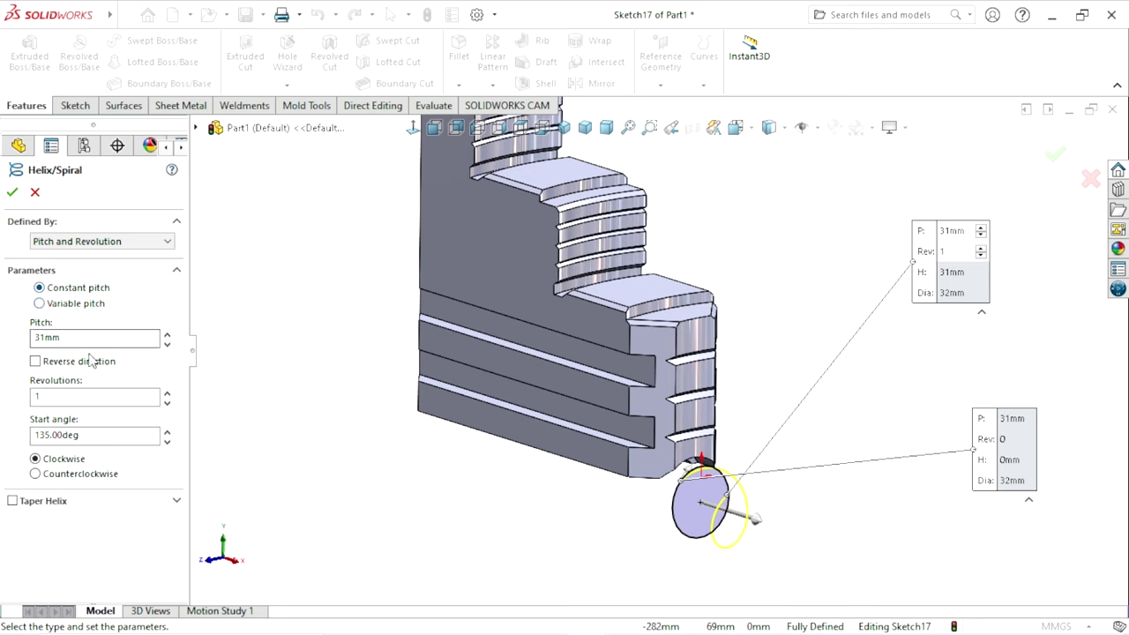
{"action": "left_click_drag", "start_coordinate": [85, 337], "coordinate": [2, 340]}
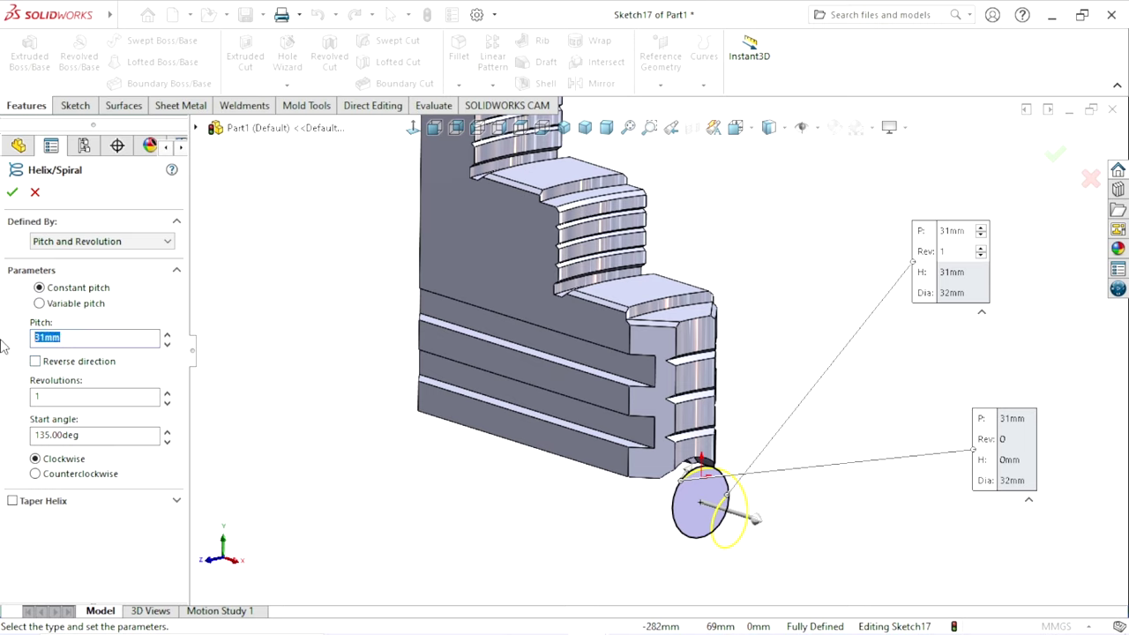
{"action": "type", "text": "5"}
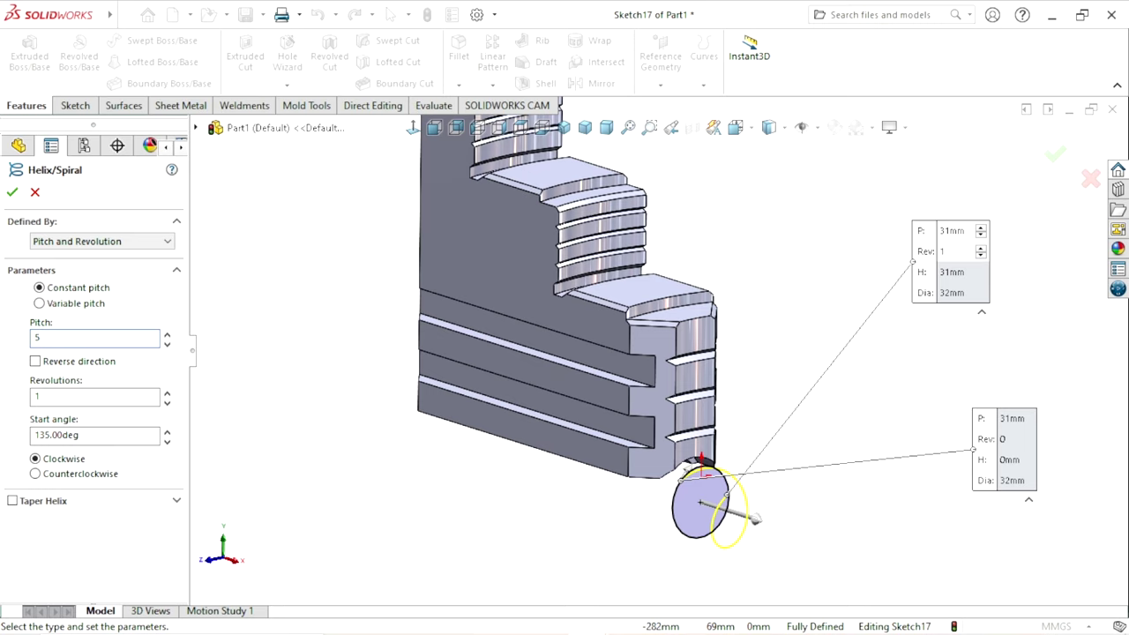
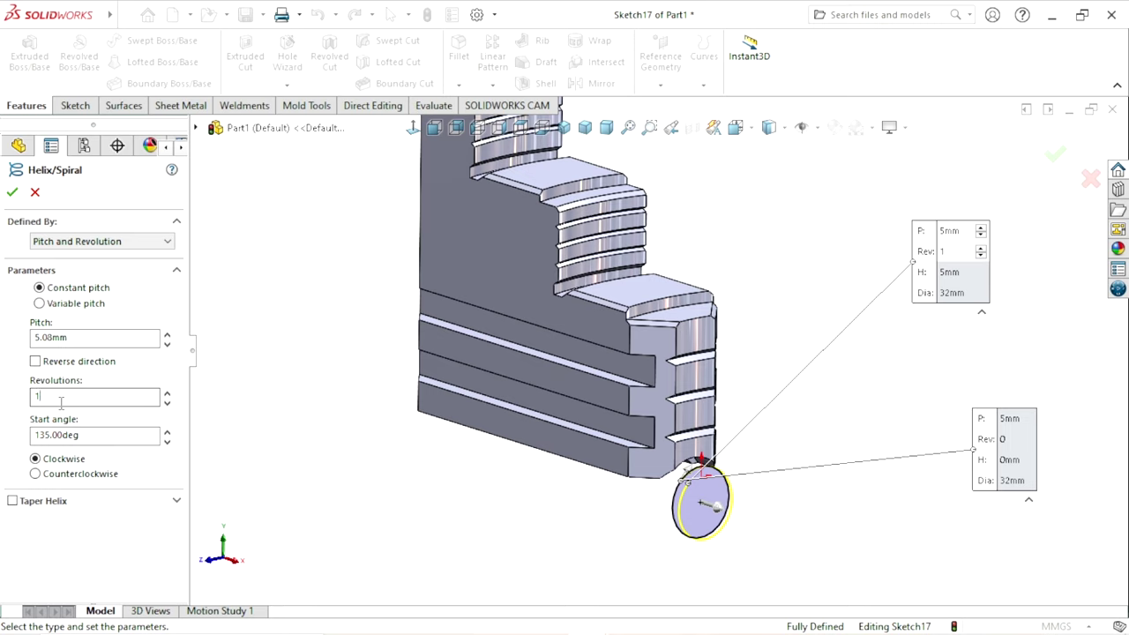
Step: Make the helix 35 revolutions, reversed, with a 90° start angle and counterclockwise winding
{"action": "double_click", "coordinate": [35, 397]}
{"action": "type", "text": "35"}
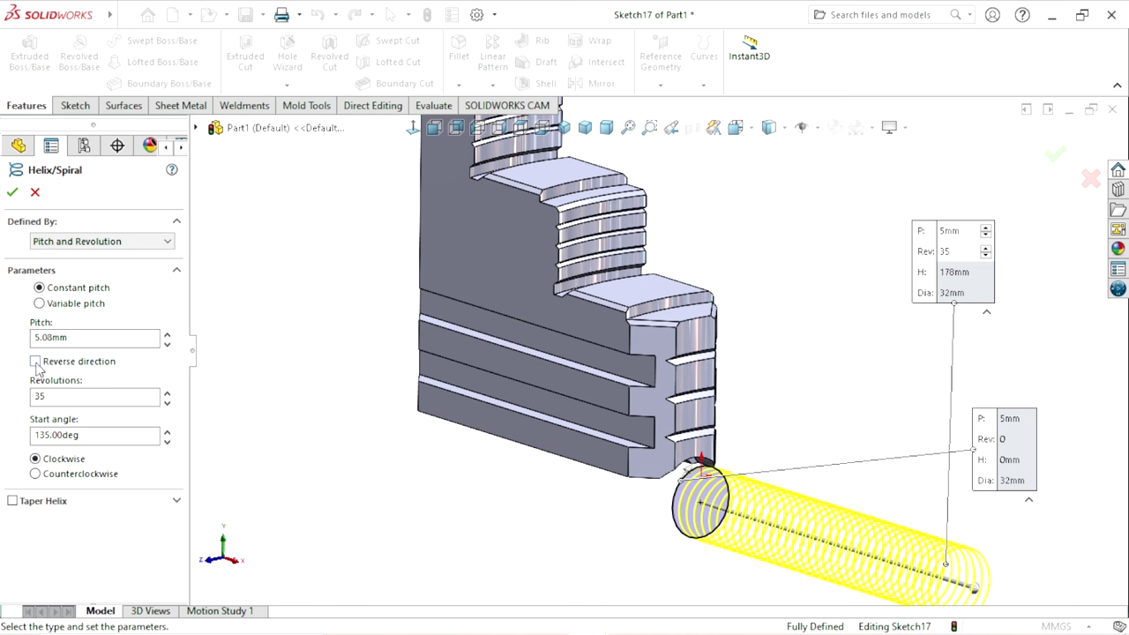
{"action": "left_click", "coordinate": [35, 362]}
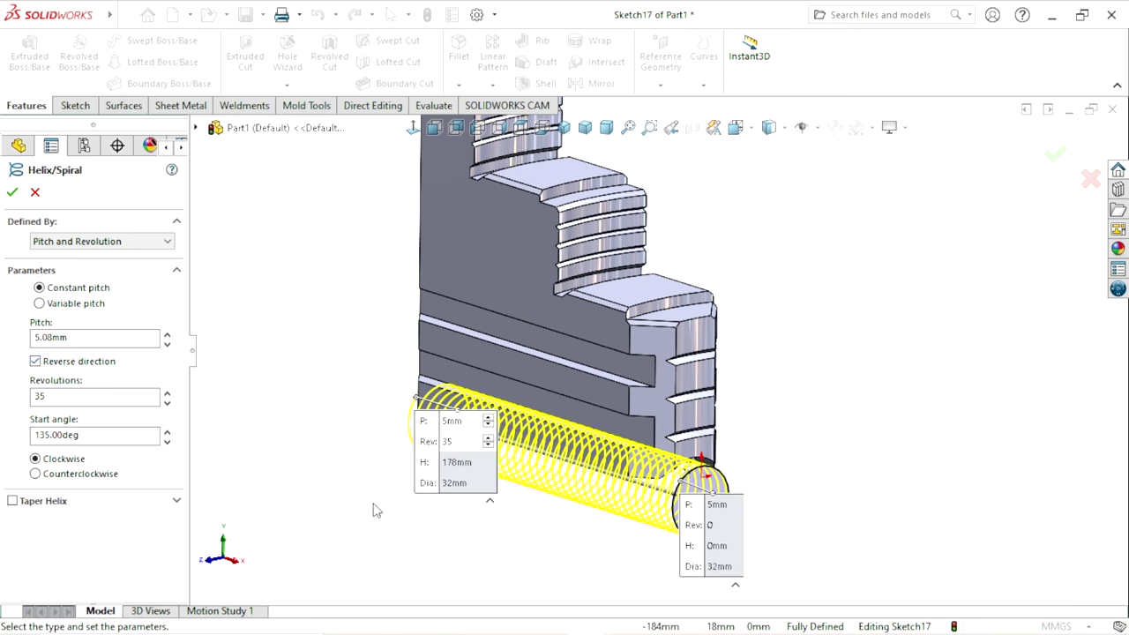
{"action": "key", "text": "ctrl+Up"}
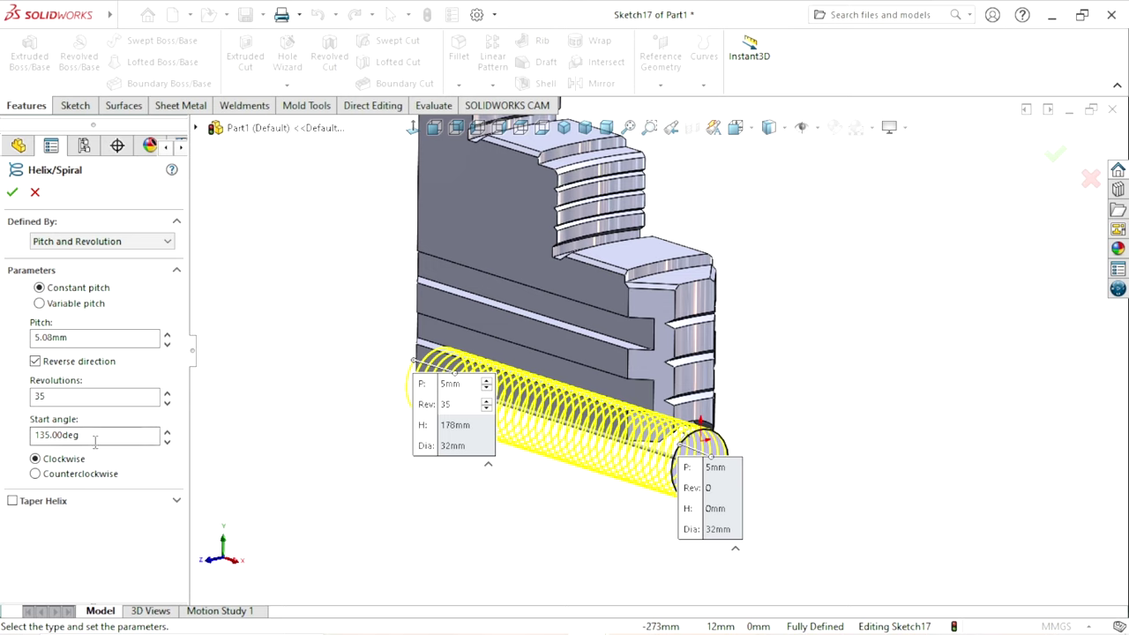
{"action": "left_click_drag", "start_coordinate": [108, 439], "coordinate": [1, 427]}
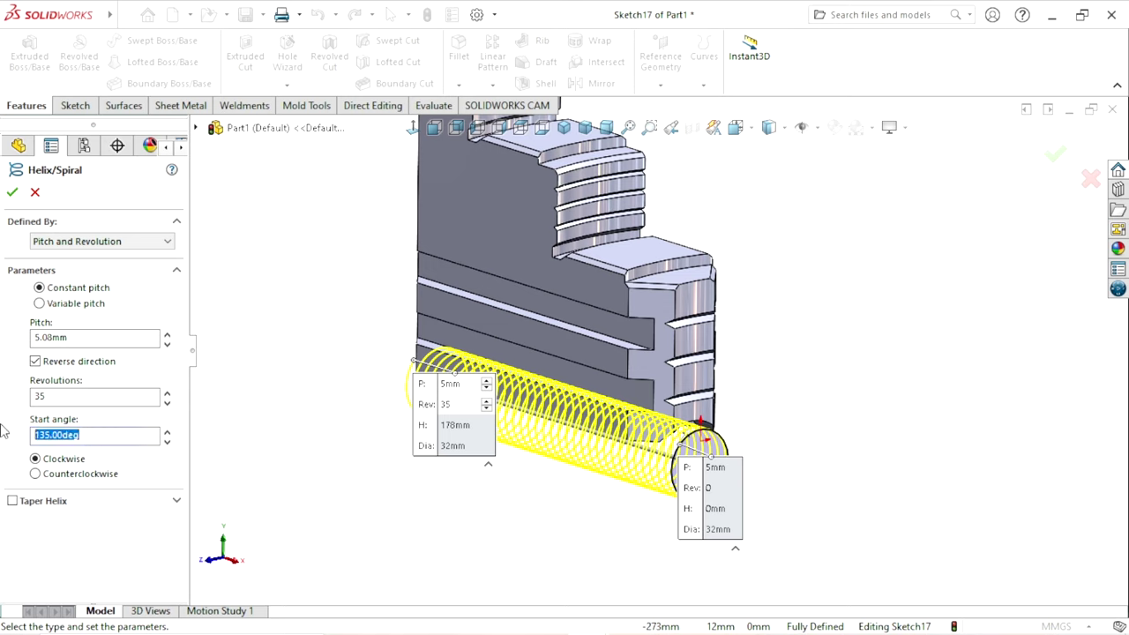
{"action": "type", "text": "0"}
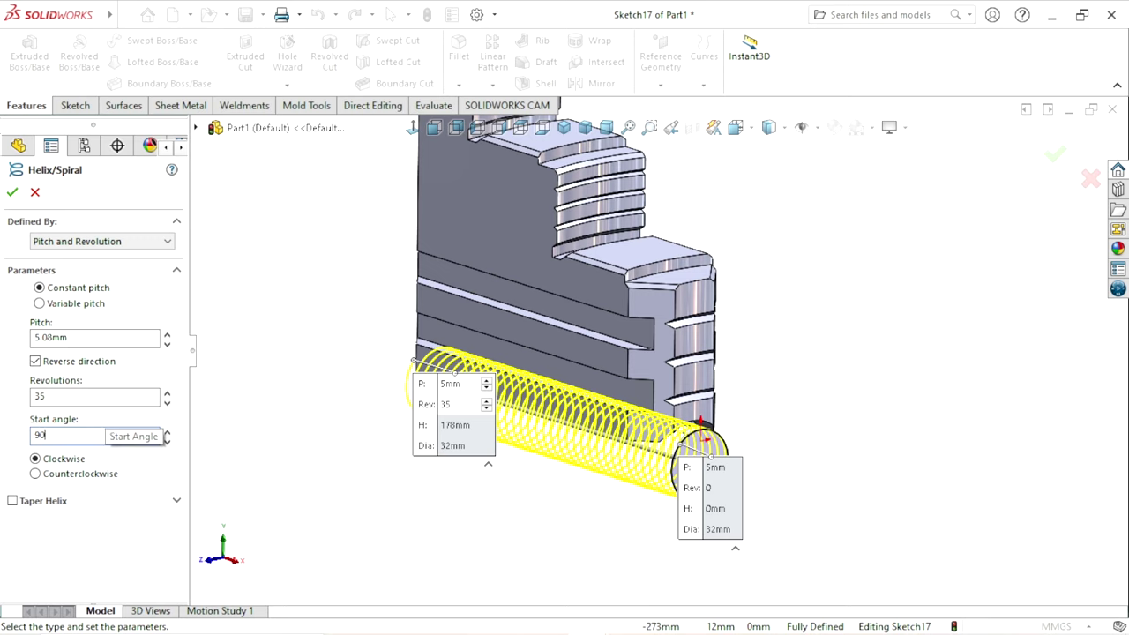
{"action": "key", "text": "Return"}
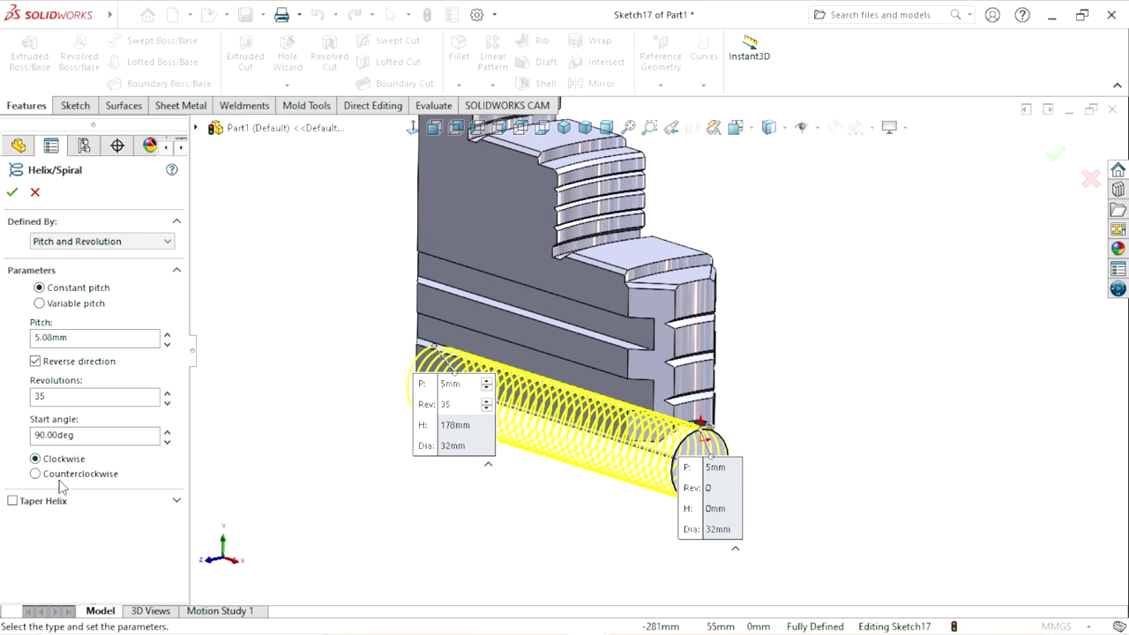
{"action": "left_click", "coordinate": [37, 475]}
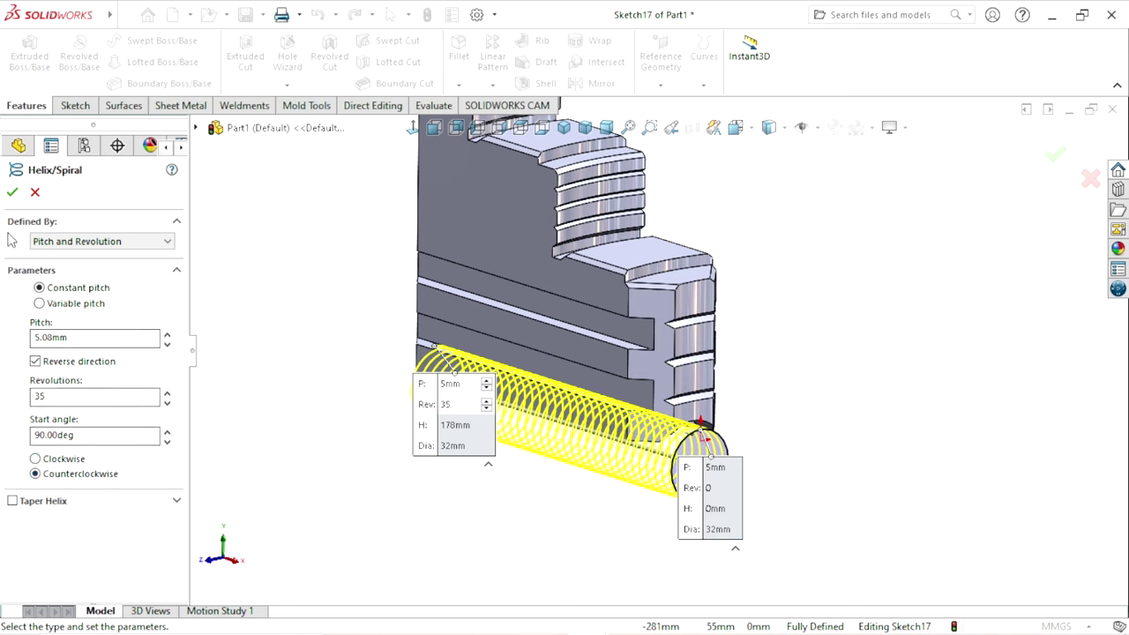
{"action": "left_click", "coordinate": [14, 194]}
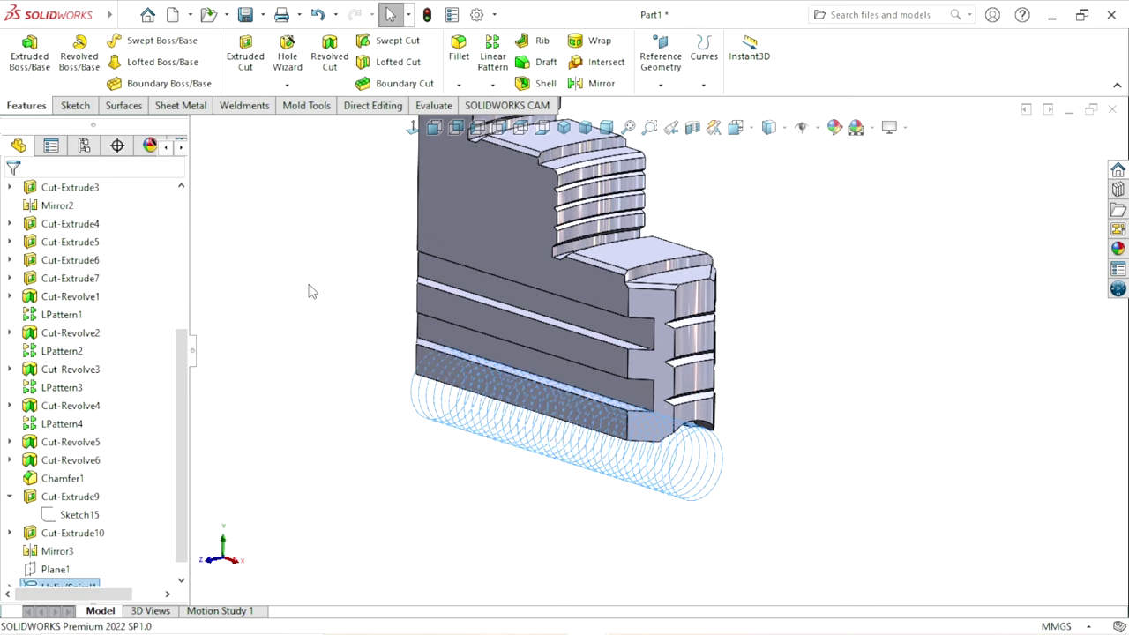
Step: Start a new sketch on the Front Plane
{"action": "scroll", "coordinate": [362, 260], "scroll_direction": "up", "scroll_amount": 2}
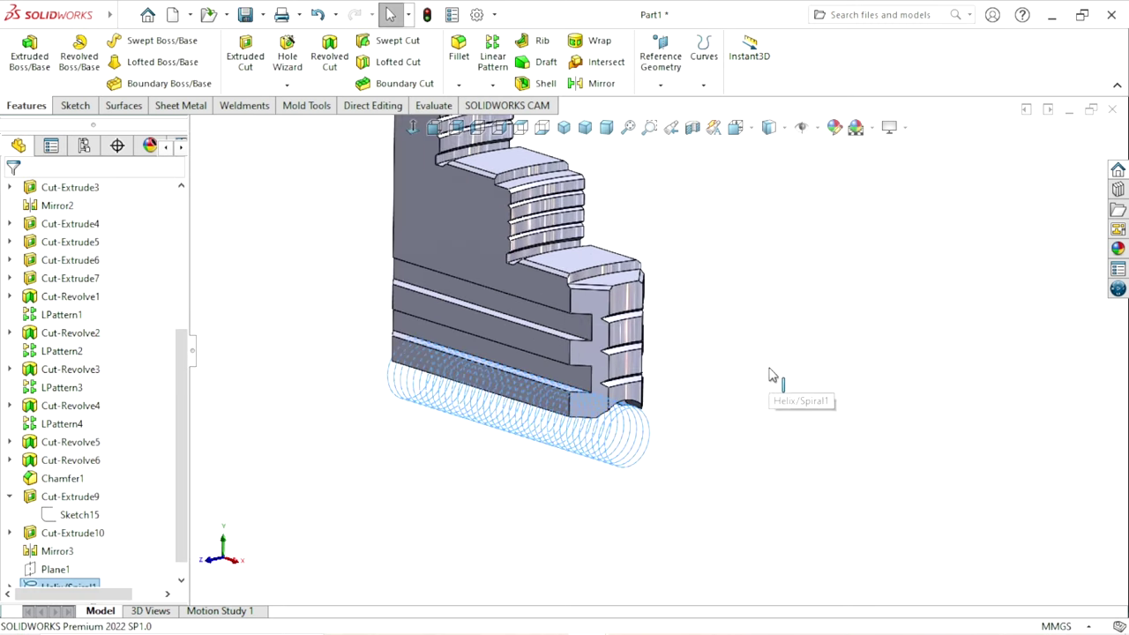
{"action": "left_click_drag", "start_coordinate": [176, 354], "coordinate": [180, 231]}
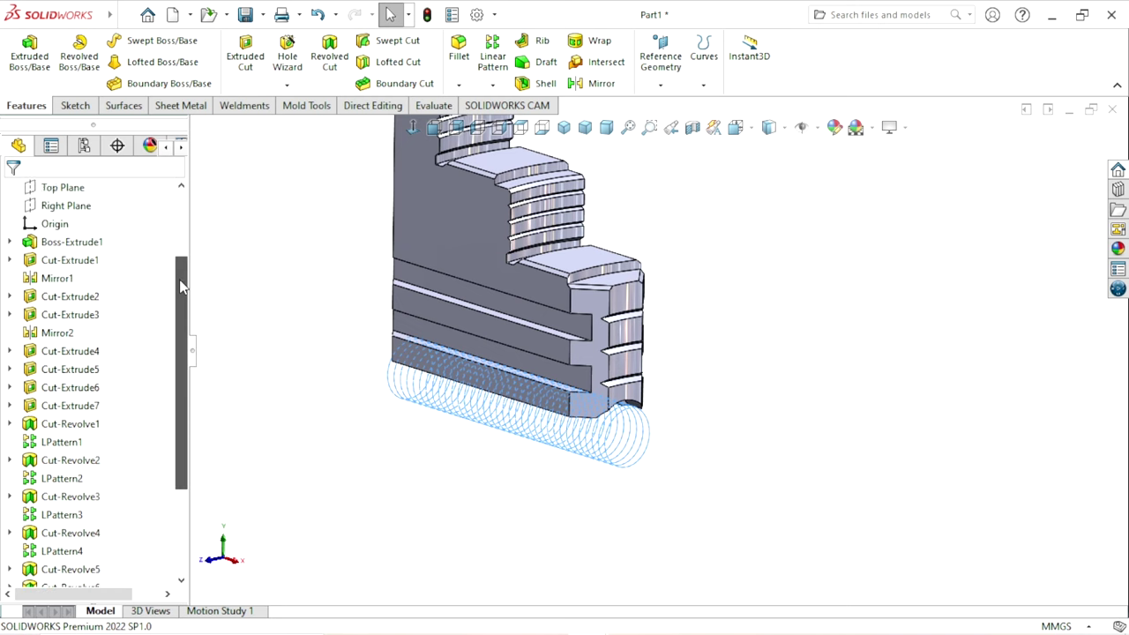
{"action": "left_click", "coordinate": [66, 260]}
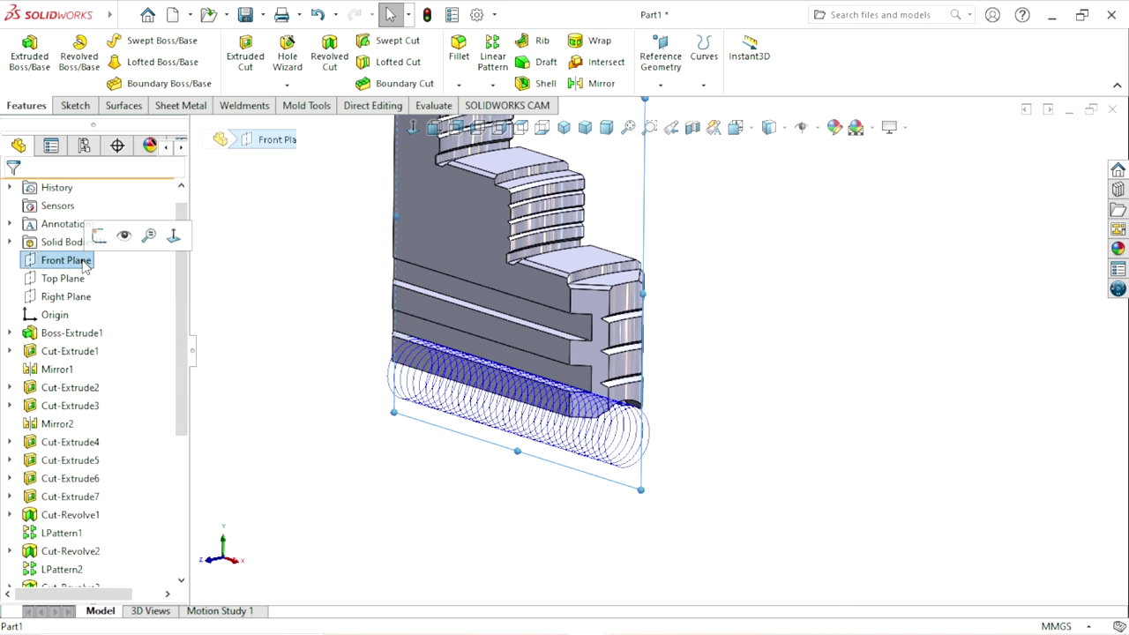
{"action": "left_click", "coordinate": [104, 236]}
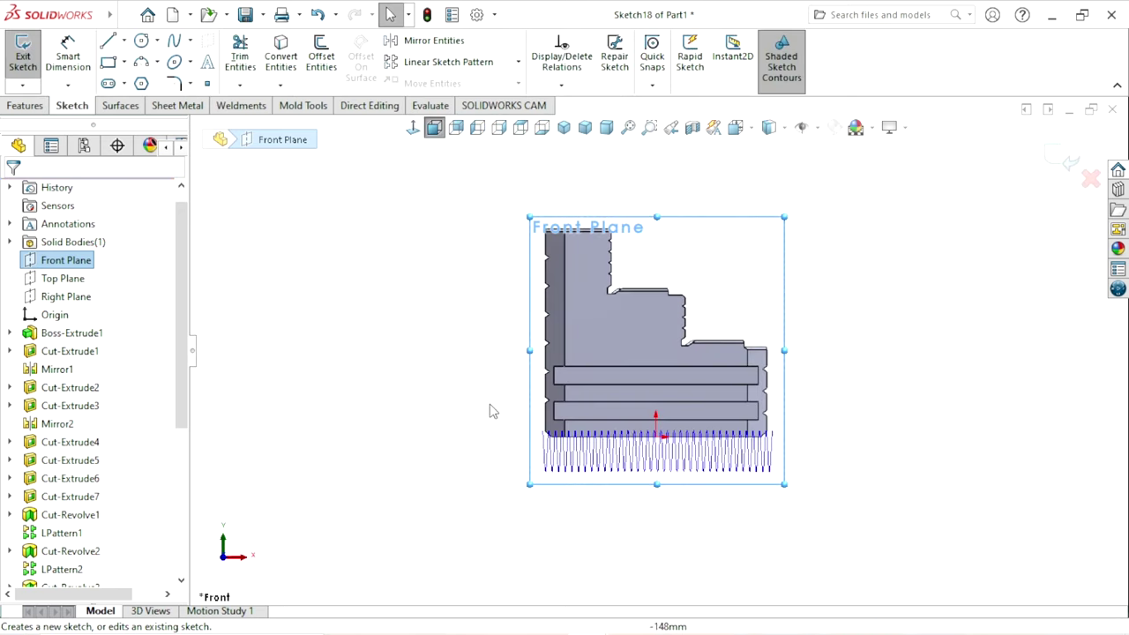
{"action": "scroll", "coordinate": [829, 407], "scroll_direction": "down", "scroll_amount": 3}
{"action": "left_click", "coordinate": [588, 364]}
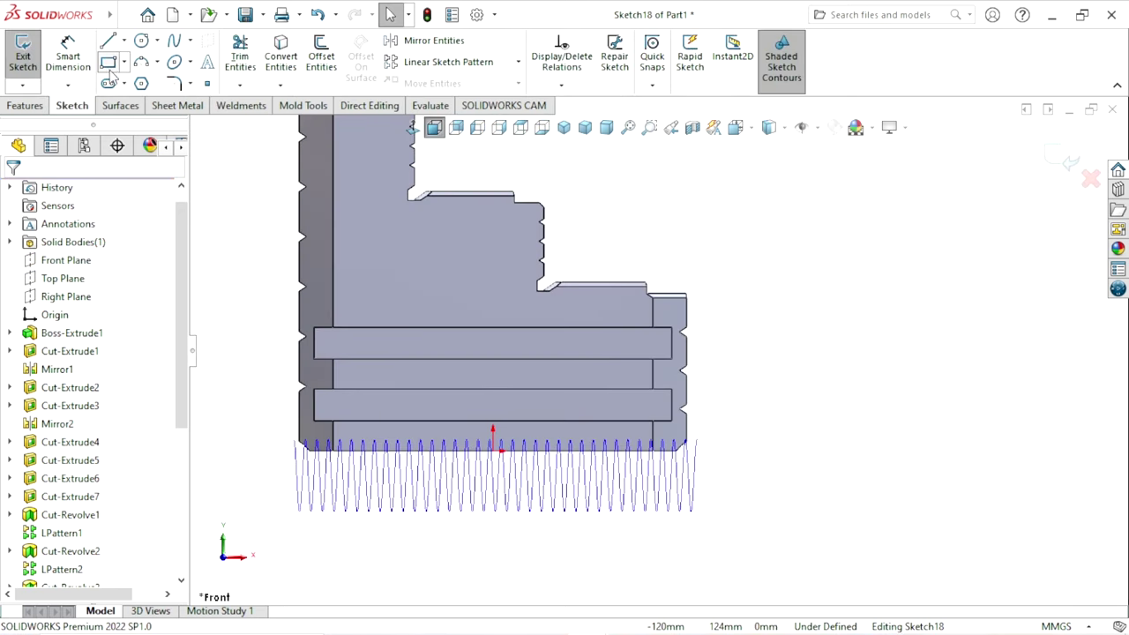
Step: Draw a small corner rectangle to the right of the jaw
{"action": "left_click", "coordinate": [109, 67]}
{"action": "left_click", "coordinate": [734, 375]}
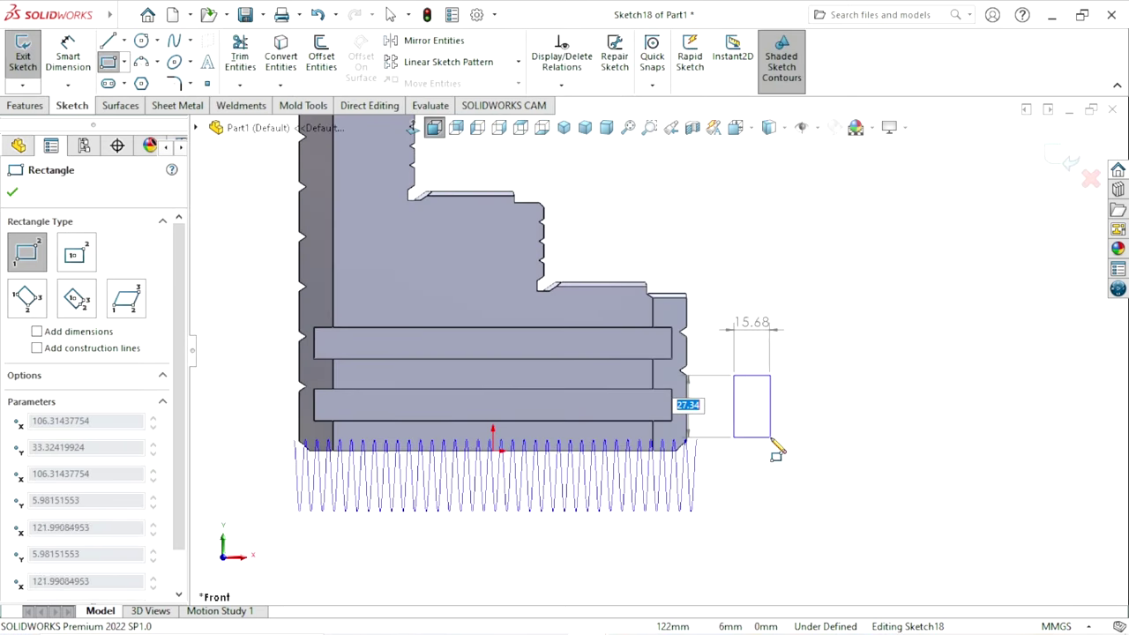
{"action": "left_click", "coordinate": [757, 439]}
{"action": "right_click", "coordinate": [823, 372]}
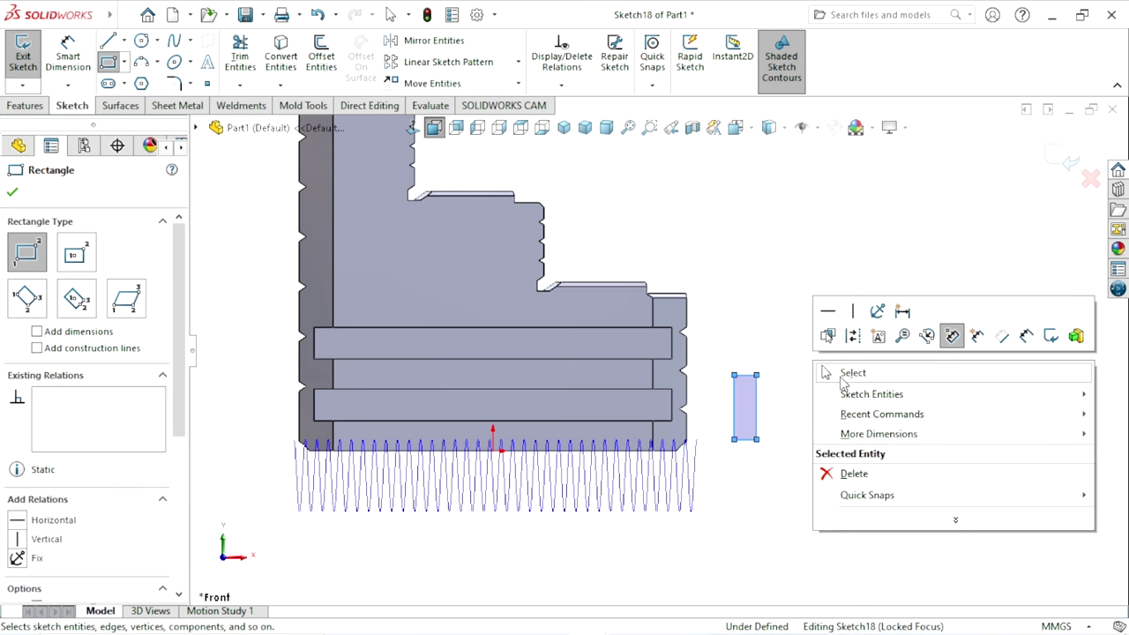
{"action": "left_click", "coordinate": [847, 373]}
{"action": "scroll", "coordinate": [754, 441], "scroll_direction": "down", "scroll_amount": 3}
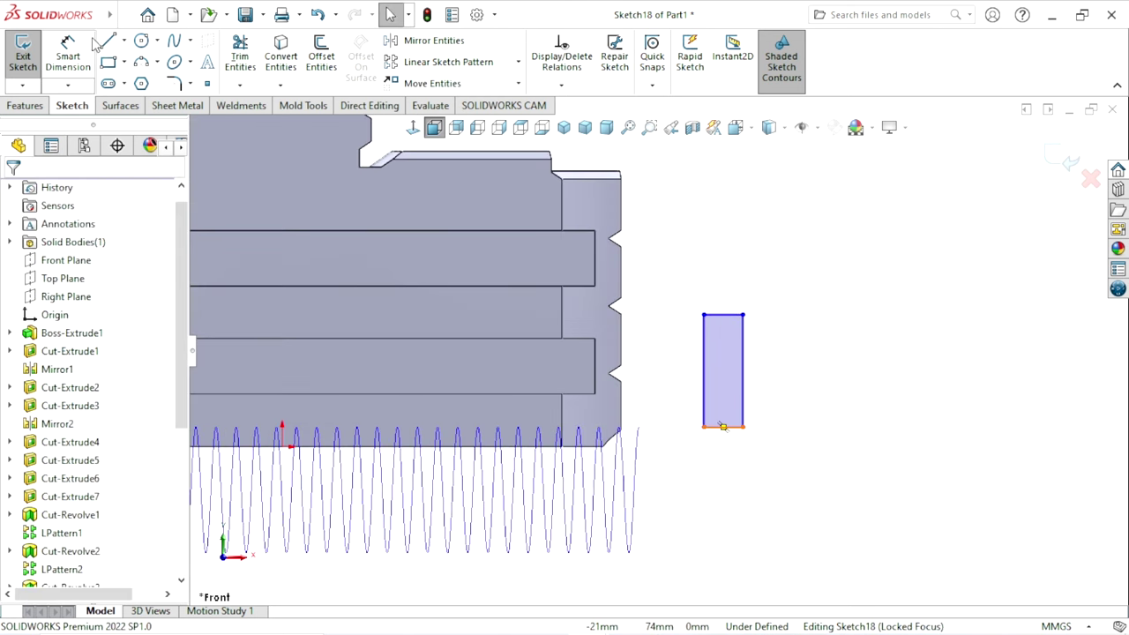
Step: Draw a horizontal centerline from the rectangle's left-edge midpoint
{"action": "left_click", "coordinate": [124, 40]}
{"action": "left_click", "coordinate": [145, 79]}
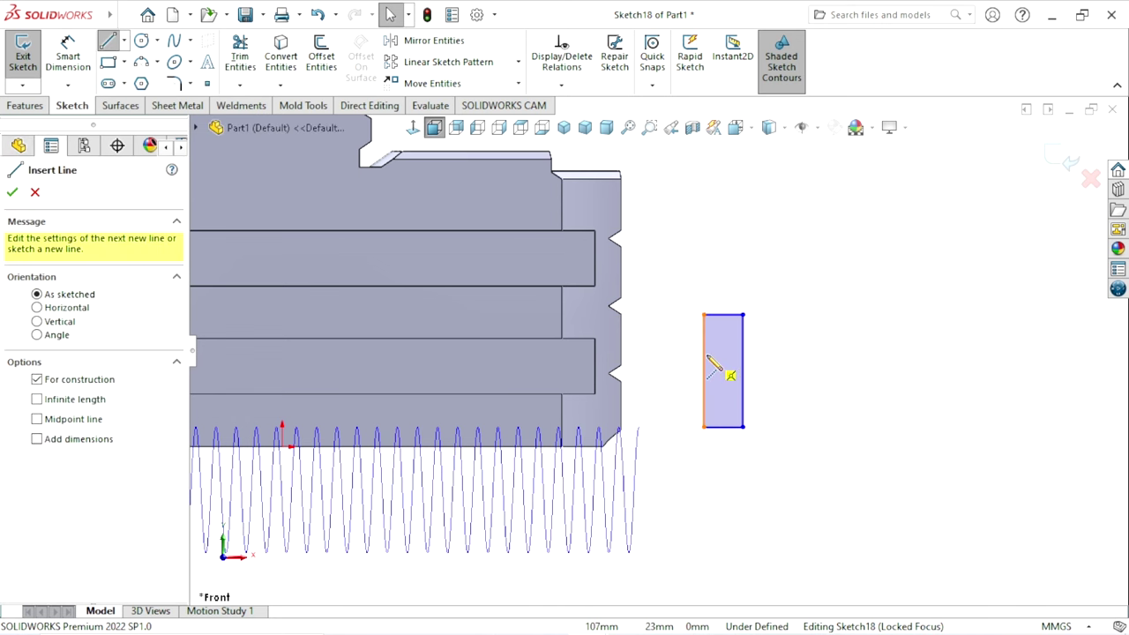
{"action": "left_click", "coordinate": [743, 350]}
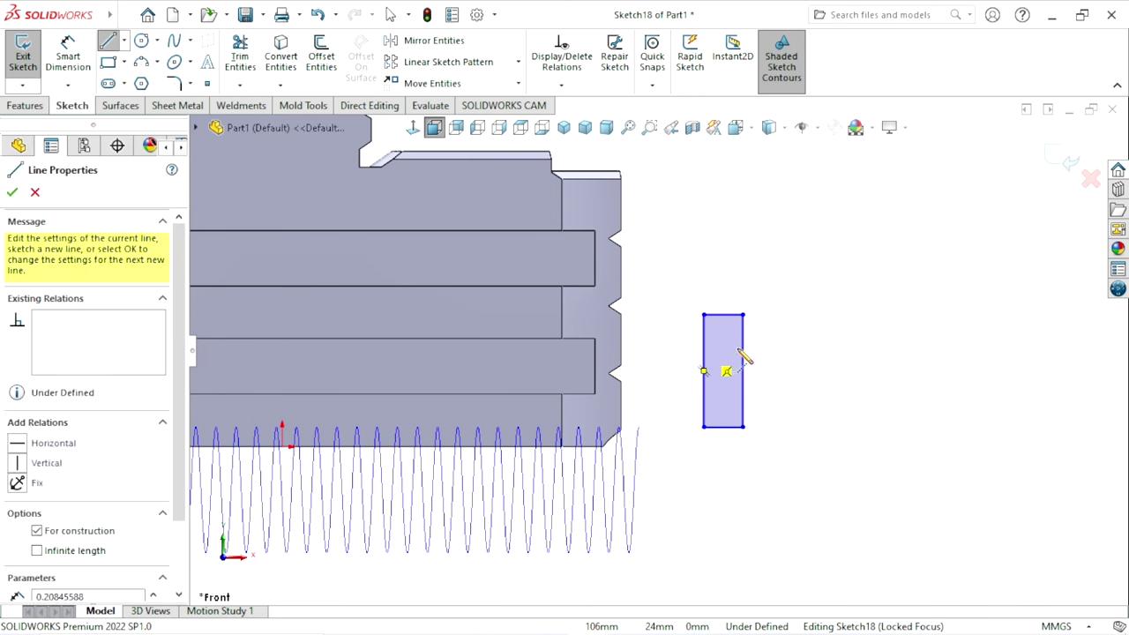
{"action": "right_click", "coordinate": [791, 326]}
{"action": "left_click", "coordinate": [819, 328]}
{"action": "scroll", "coordinate": [808, 351], "scroll_direction": "down", "scroll_amount": 2}
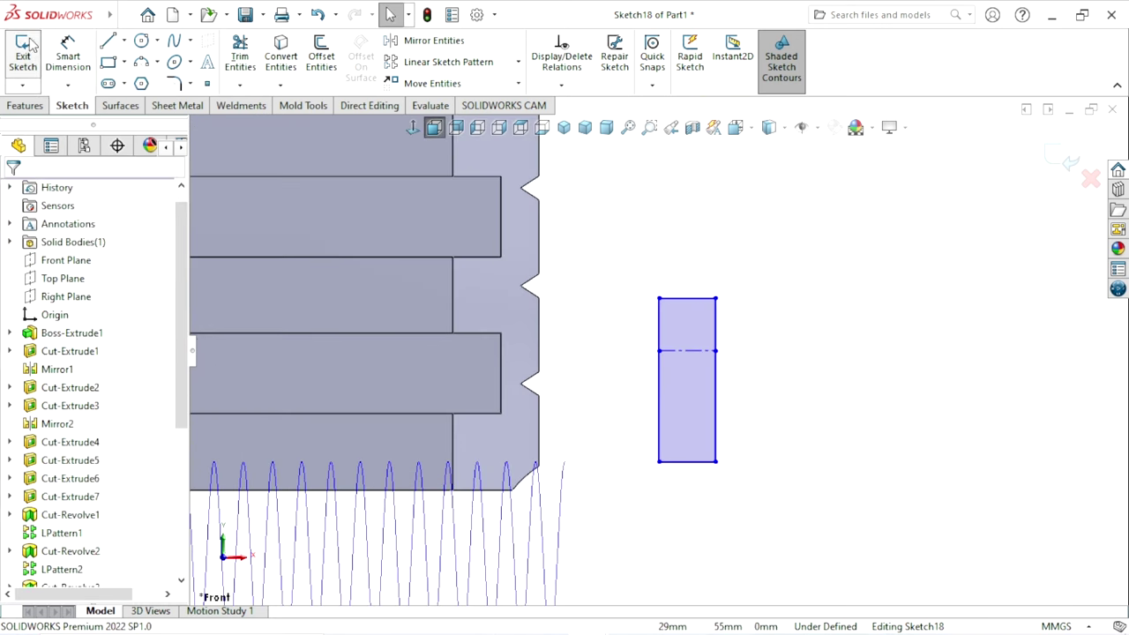
Step: Dimension the rectangle 2.54 wide and 6 mm tall
{"action": "left_click", "coordinate": [68, 51]}
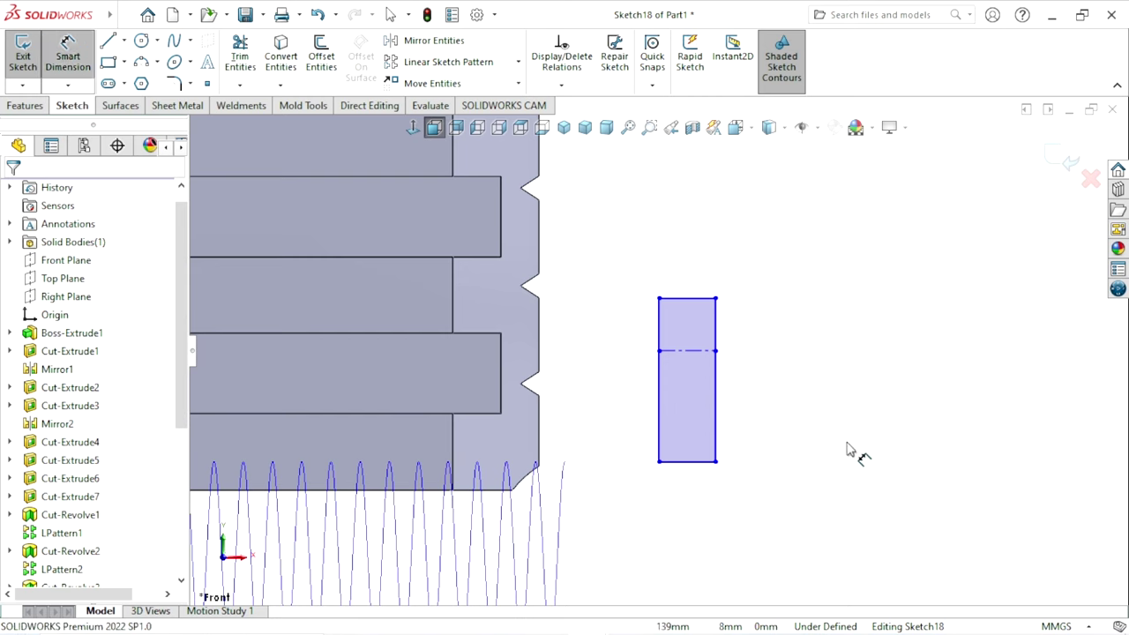
{"action": "left_click", "coordinate": [697, 462]}
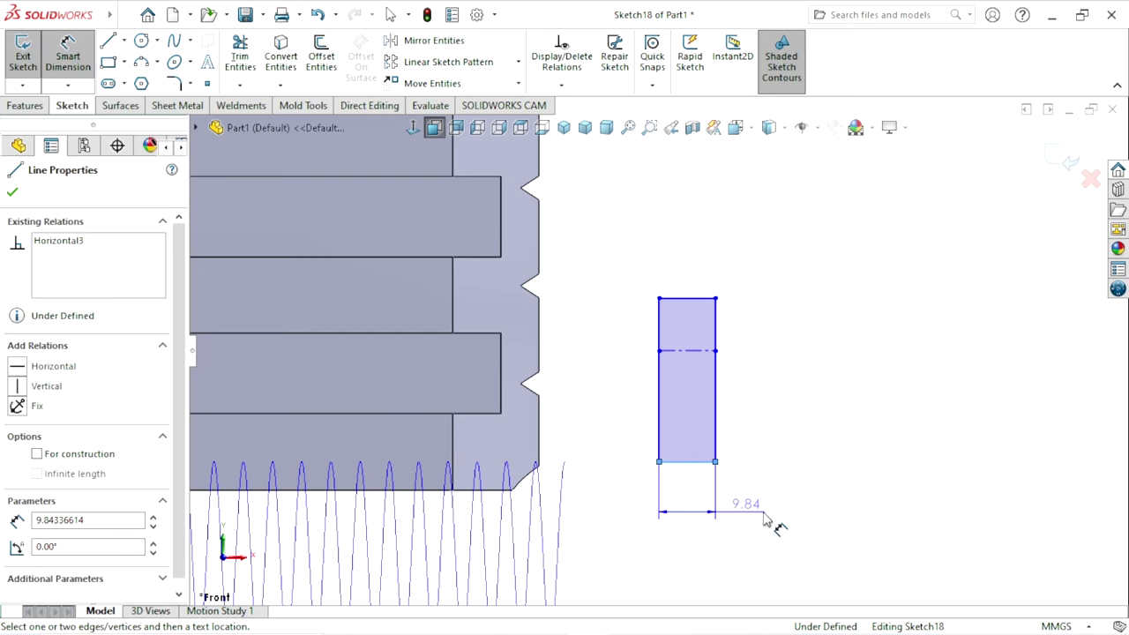
{"action": "left_click", "coordinate": [806, 525]}
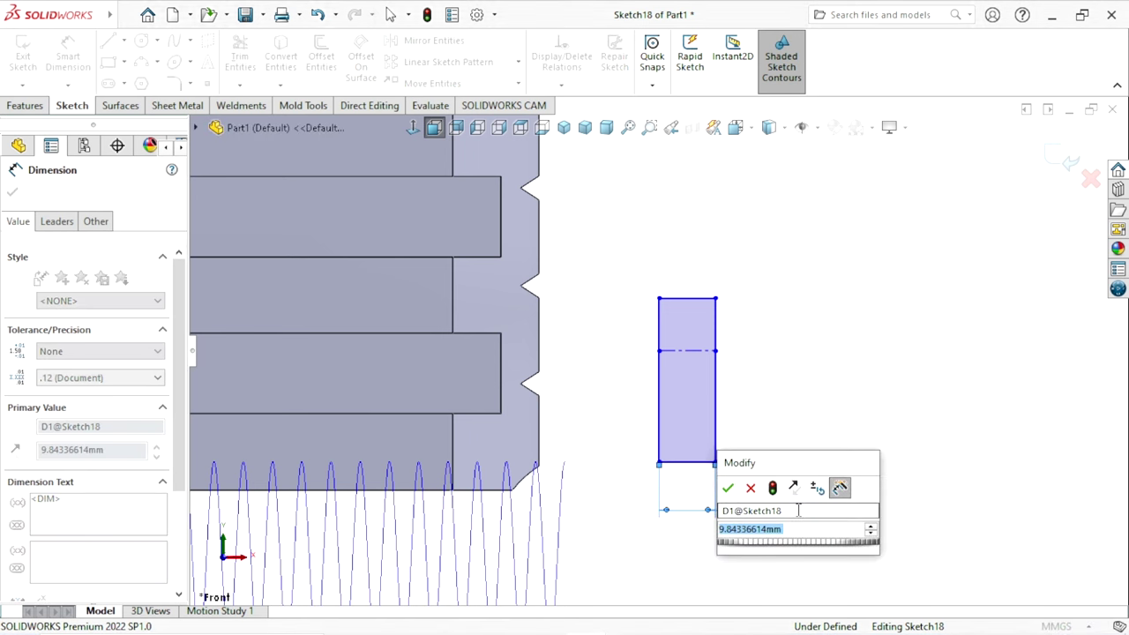
{"action": "key", "text": "Escape"}
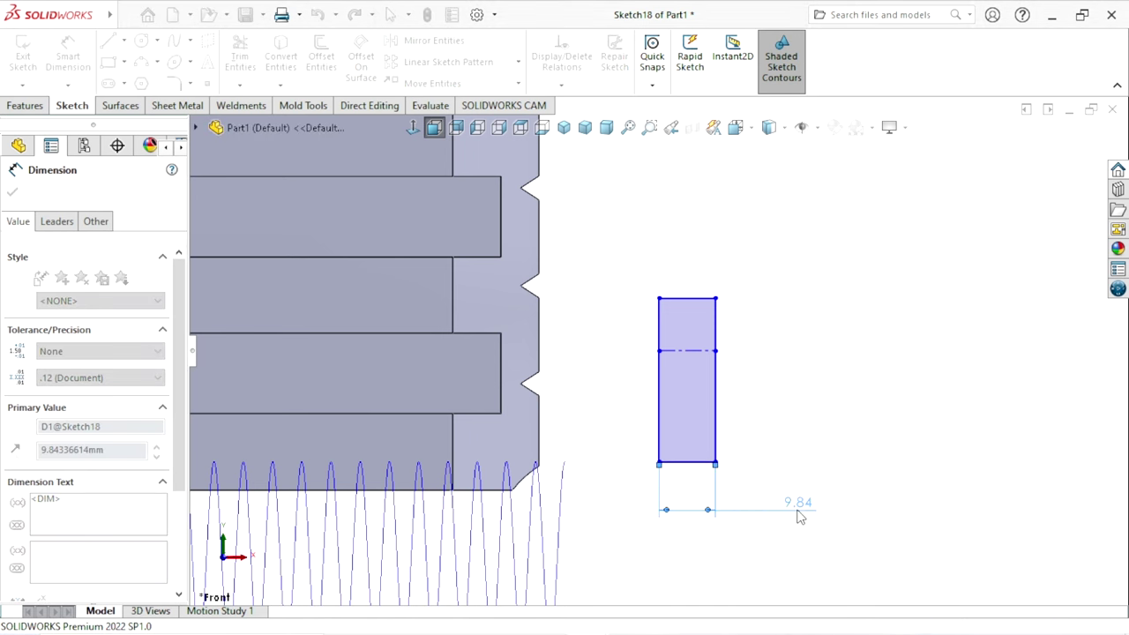
{"action": "left_click", "coordinate": [883, 429]}
{"action": "scroll", "coordinate": [692, 373], "scroll_direction": "down", "scroll_amount": 2}
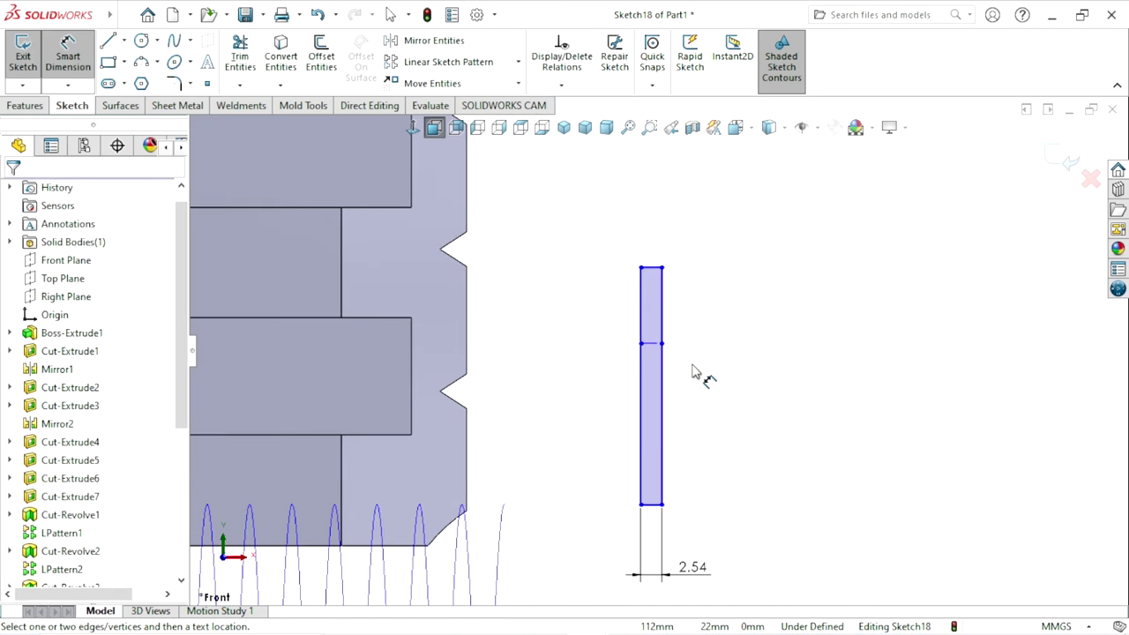
{"action": "left_click", "coordinate": [663, 325]}
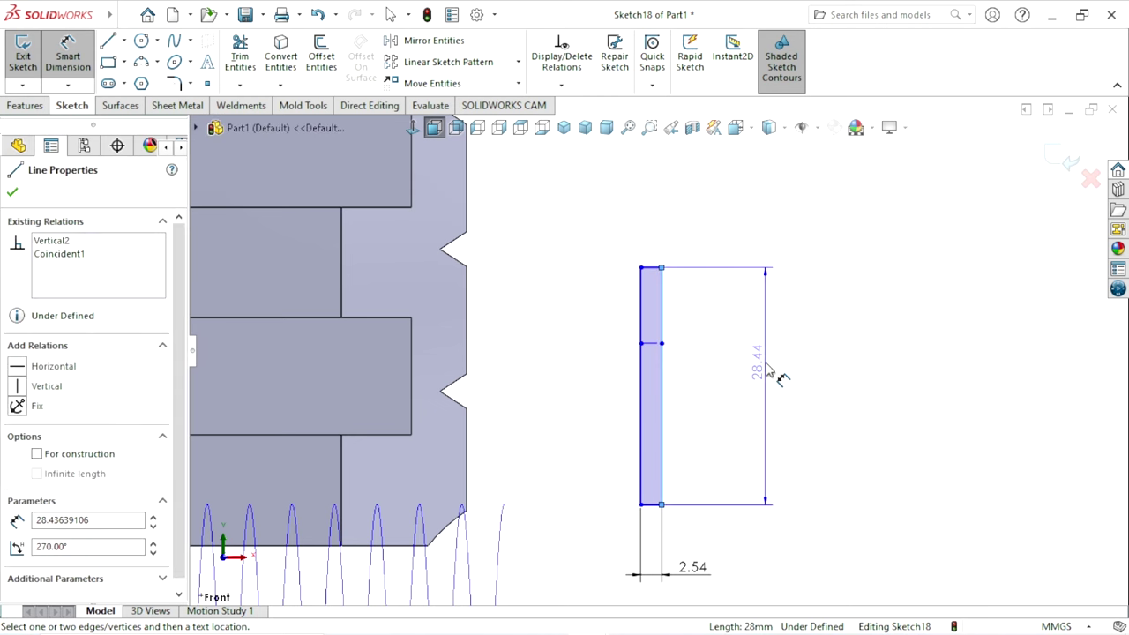
{"action": "left_click", "coordinate": [768, 370]}
{"action": "type", "text": "6"}
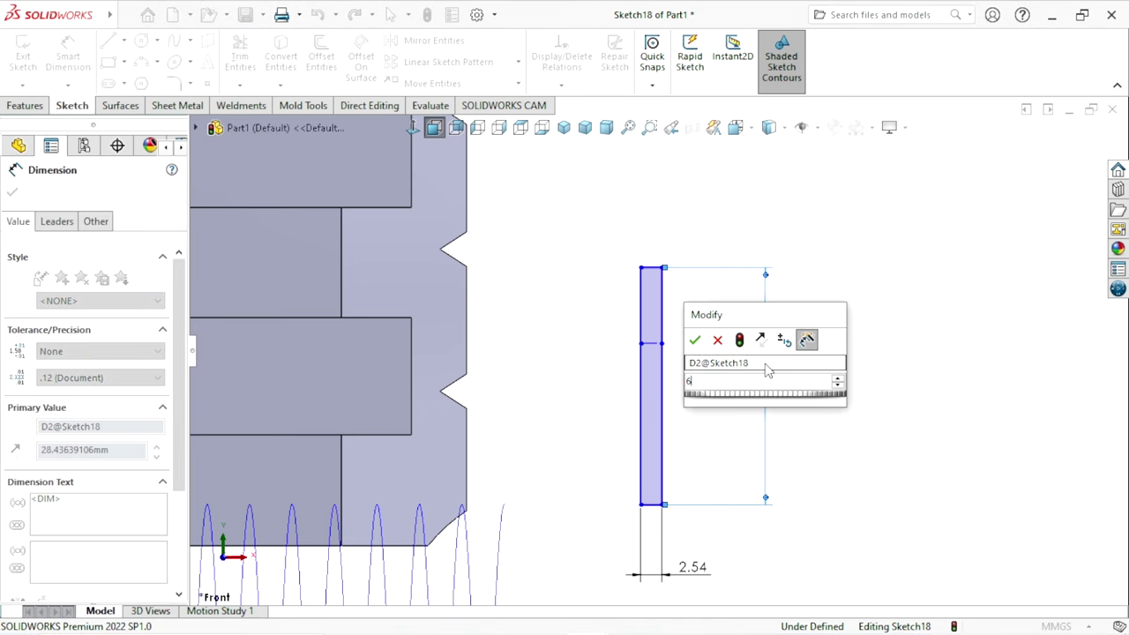
{"action": "key", "text": "Return"}
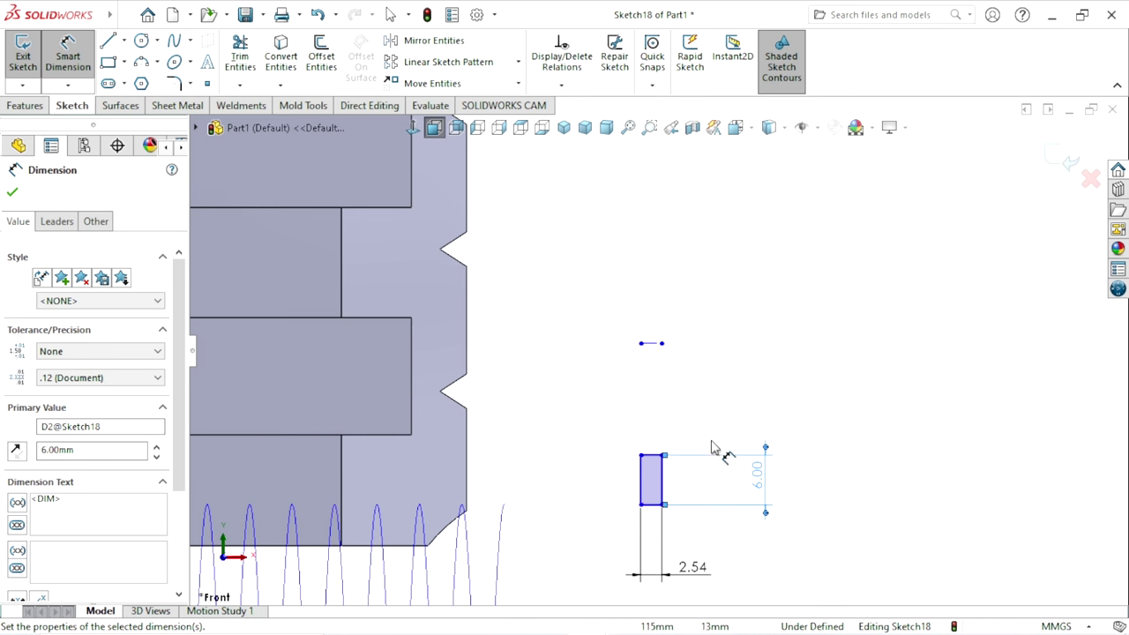
{"action": "scroll", "coordinate": [706, 494], "scroll_direction": "down", "scroll_amount": 1}
{"action": "left_click", "coordinate": [728, 385]}
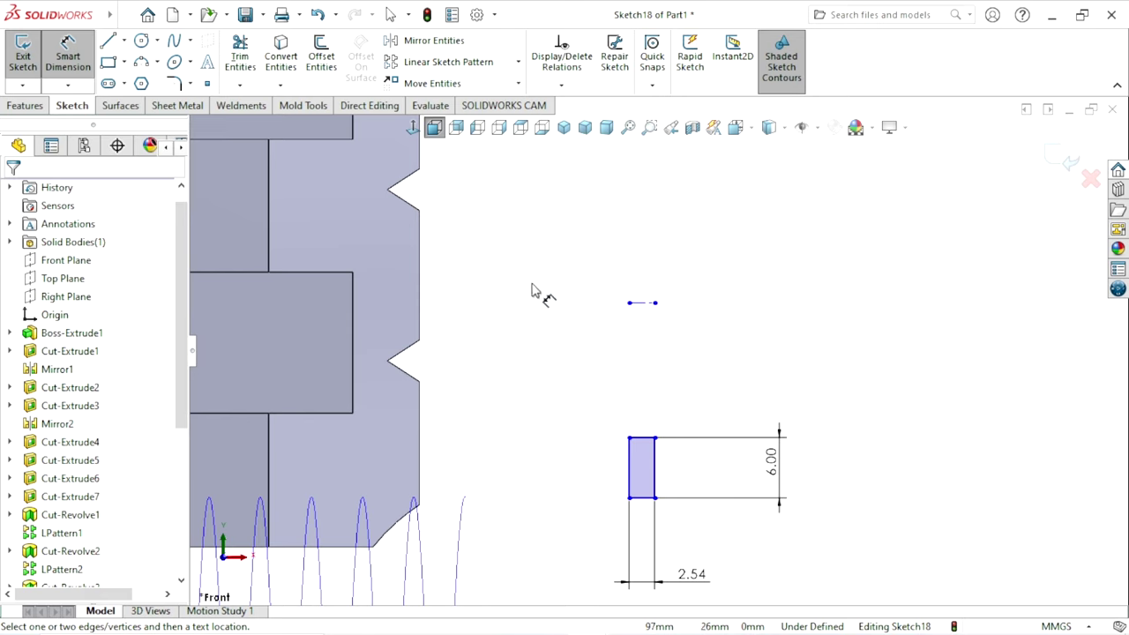
{"action": "key", "text": "Escape"}
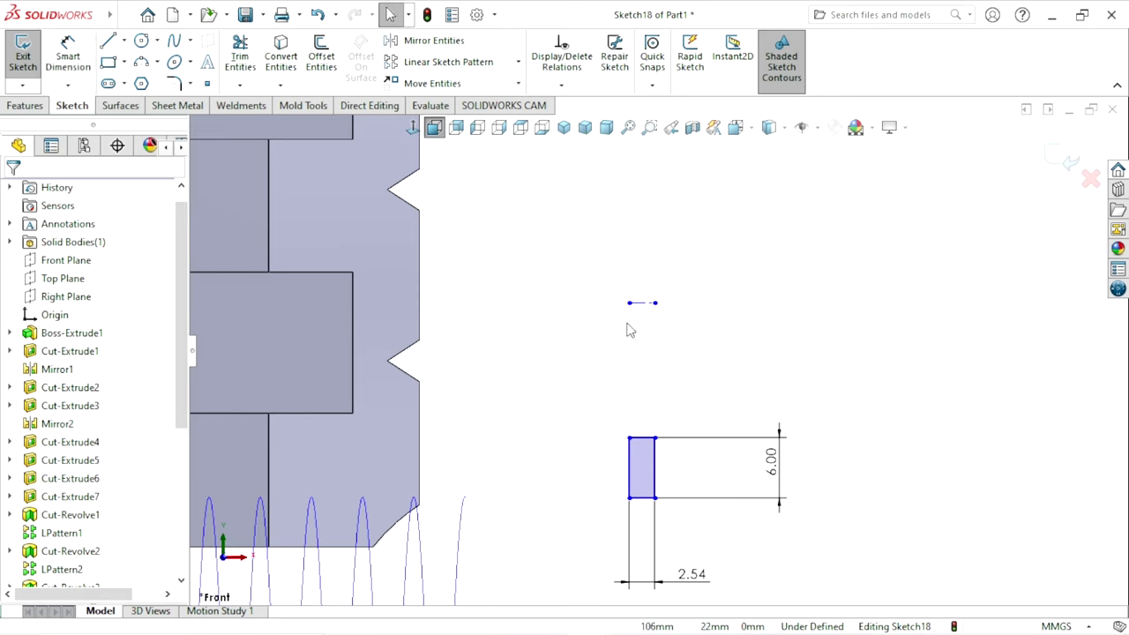
Step: Delete the stray line and redraw a construction centerline across the rectangle
{"action": "left_click", "coordinate": [648, 305]}
{"action": "key", "text": "Delete"}
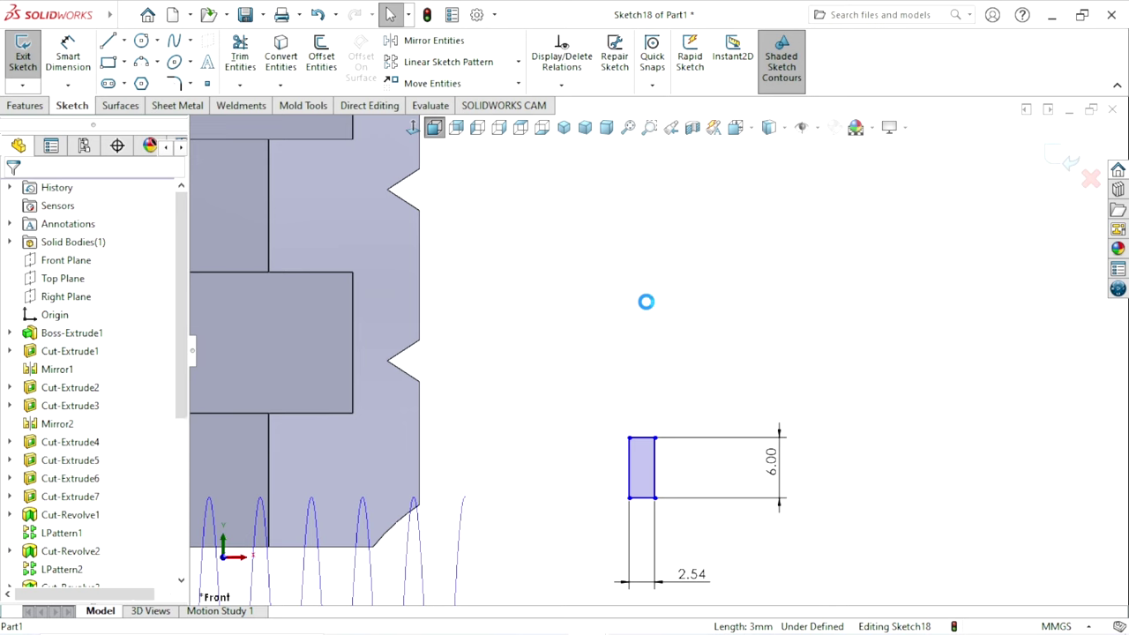
{"action": "left_click", "coordinate": [124, 40]}
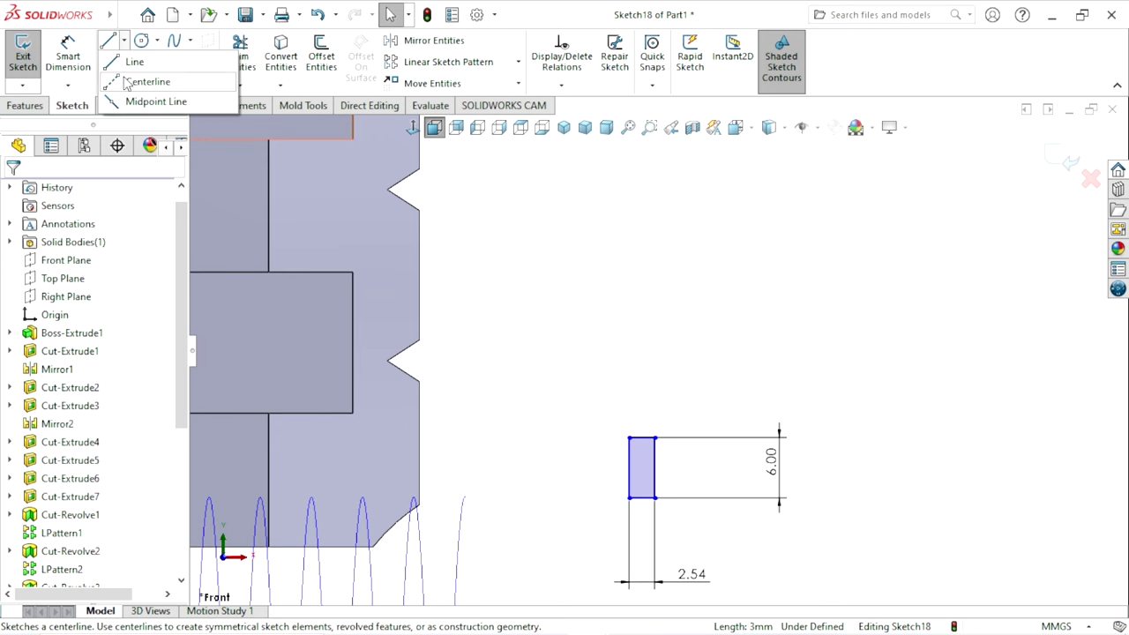
{"action": "left_click", "coordinate": [132, 80]}
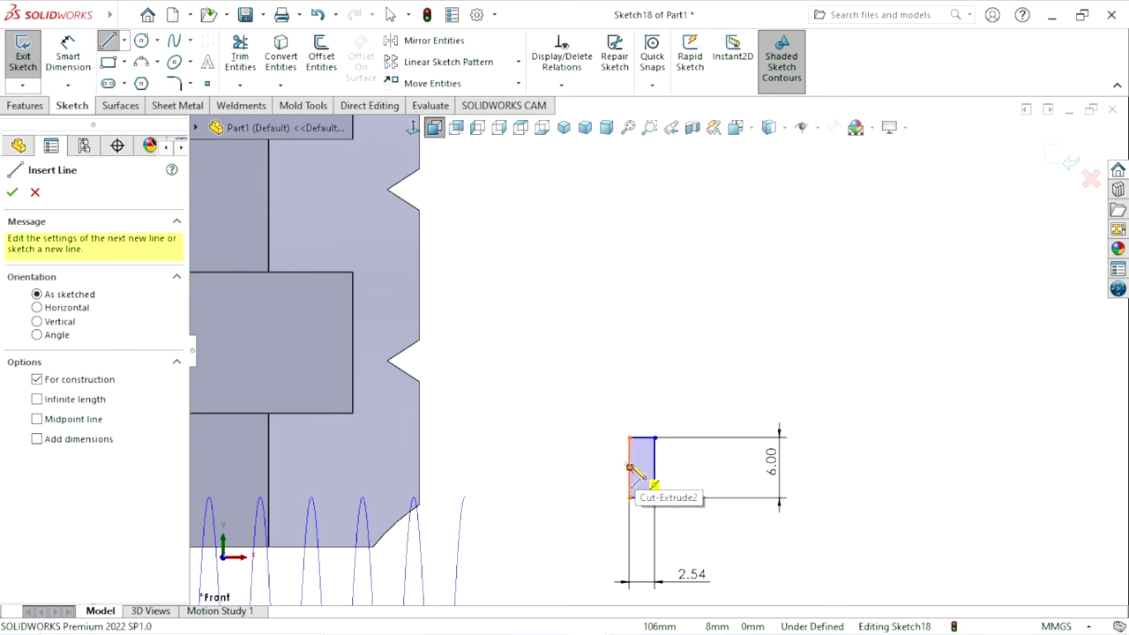
{"action": "scroll", "coordinate": [657, 494], "scroll_direction": "down", "scroll_amount": 5}
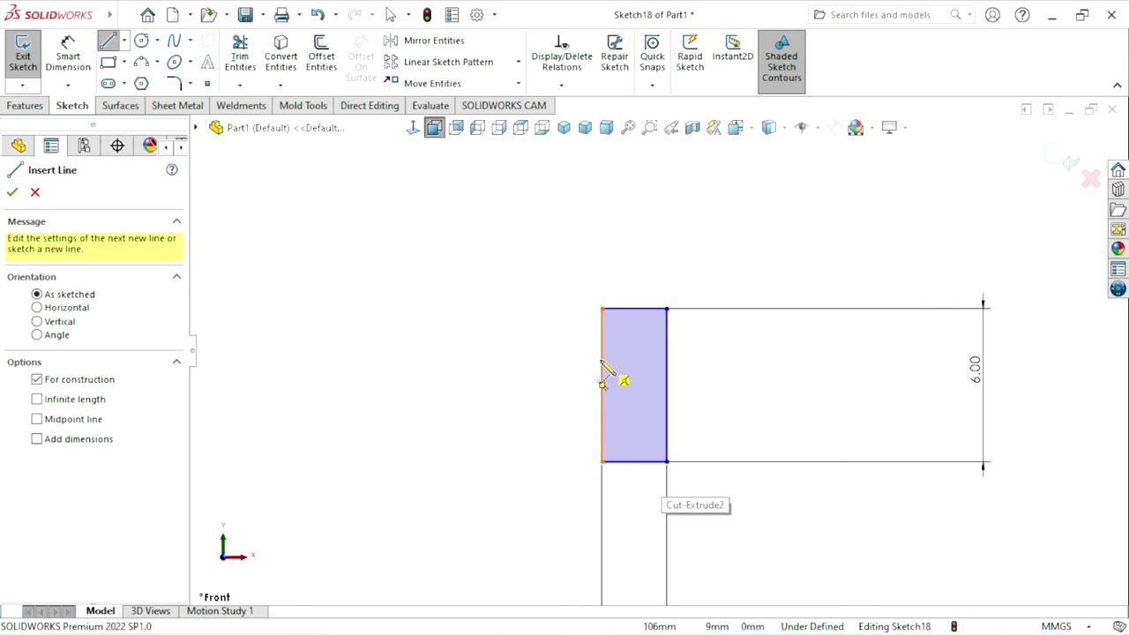
{"action": "left_click", "coordinate": [601, 360]}
{"action": "left_click", "coordinate": [668, 360]}
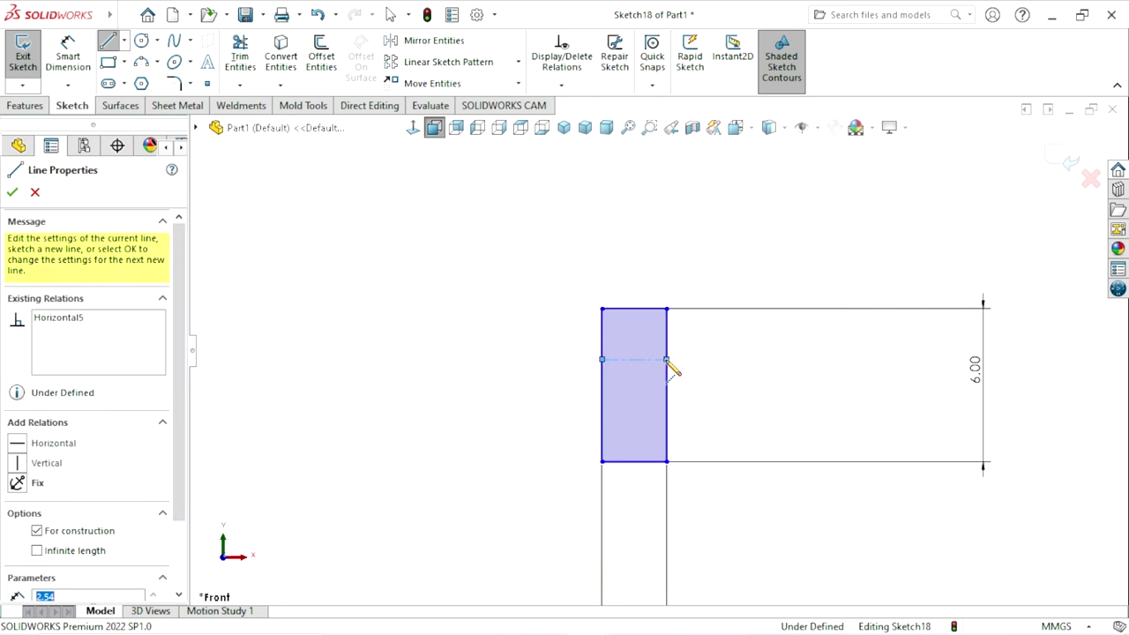
{"action": "right_click", "coordinate": [714, 254]}
{"action": "left_click", "coordinate": [741, 272]}
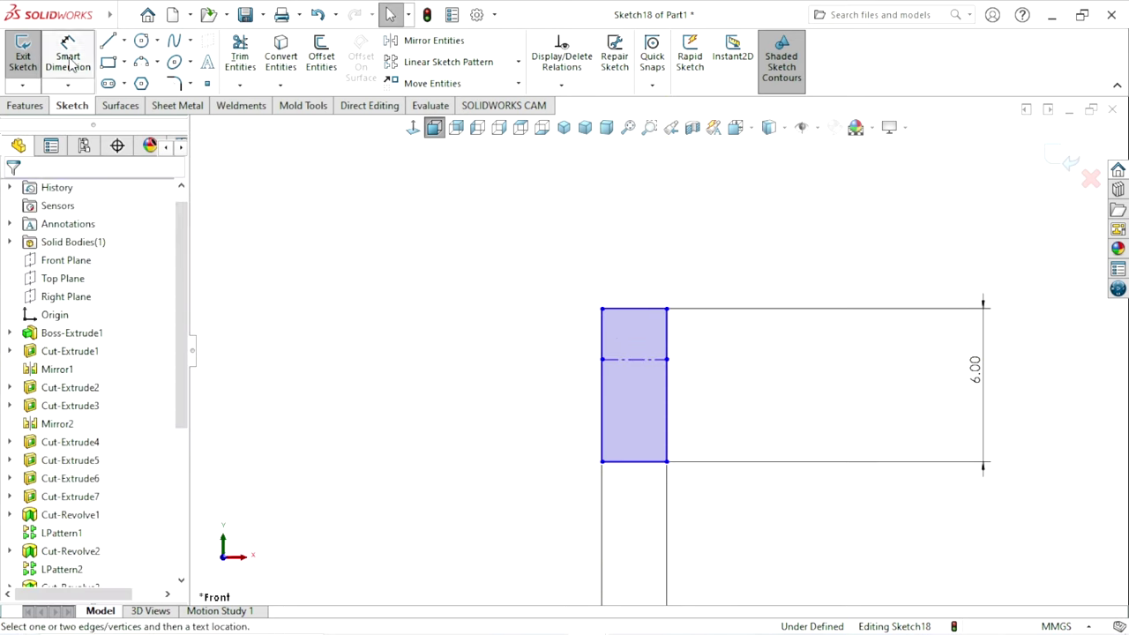
Step: Dimension the centerline 2.5 mm below the rectangle's top edge
{"action": "left_click", "coordinate": [69, 58]}
{"action": "scroll", "coordinate": [740, 390], "scroll_direction": "down", "scroll_amount": 2}
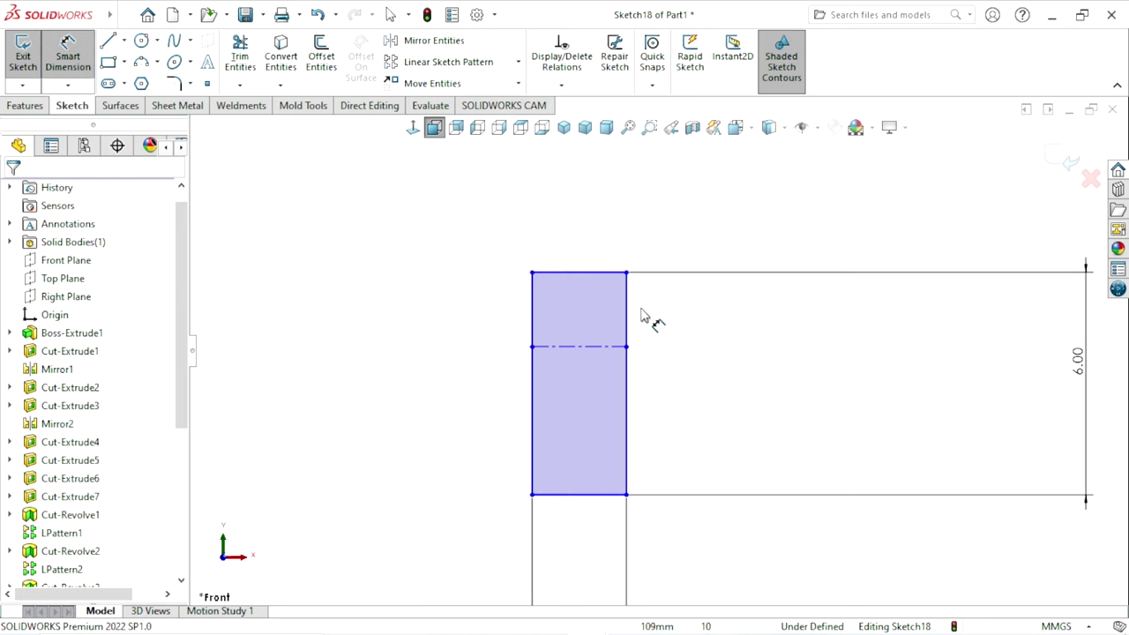
{"action": "left_click", "coordinate": [587, 272]}
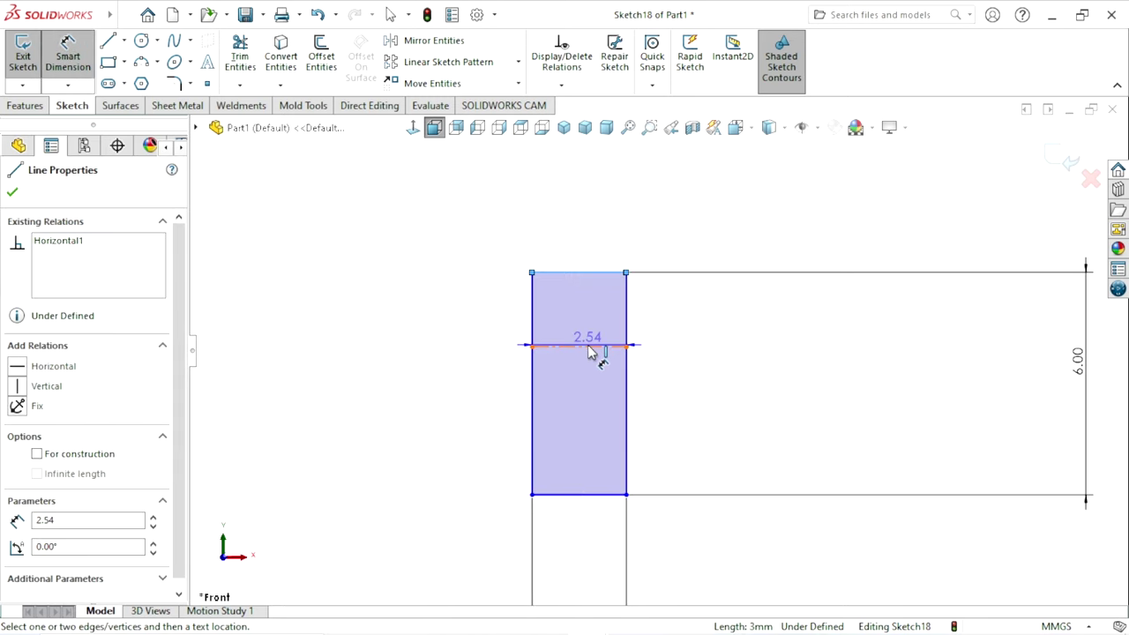
{"action": "left_click", "coordinate": [598, 347]}
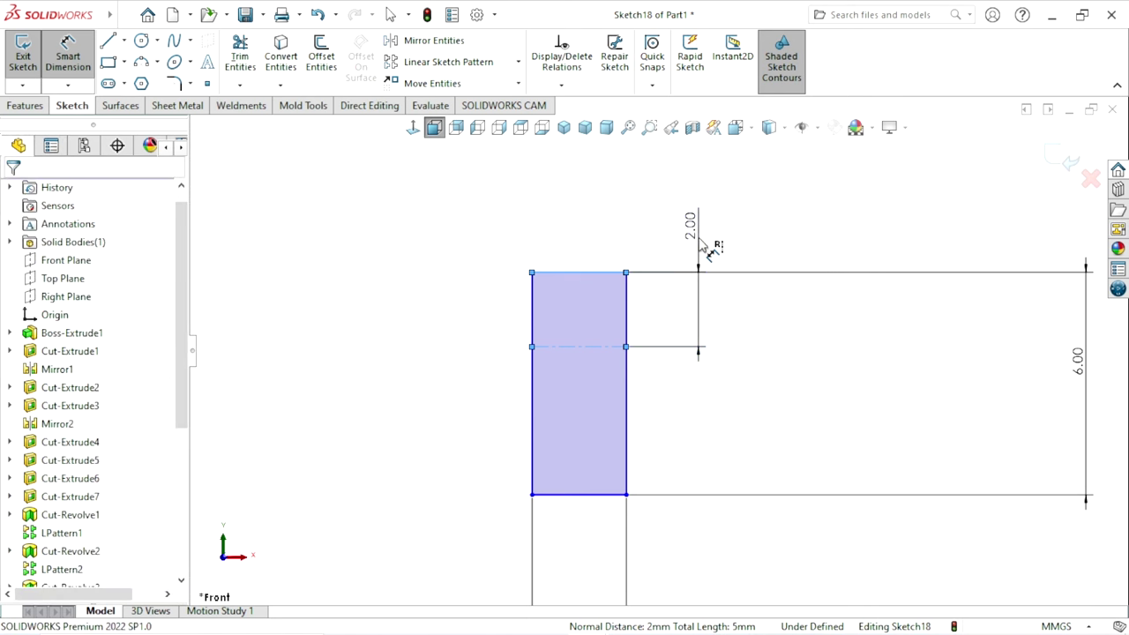
{"action": "left_click", "coordinate": [700, 239]}
{"action": "type", "text": "2.5"}
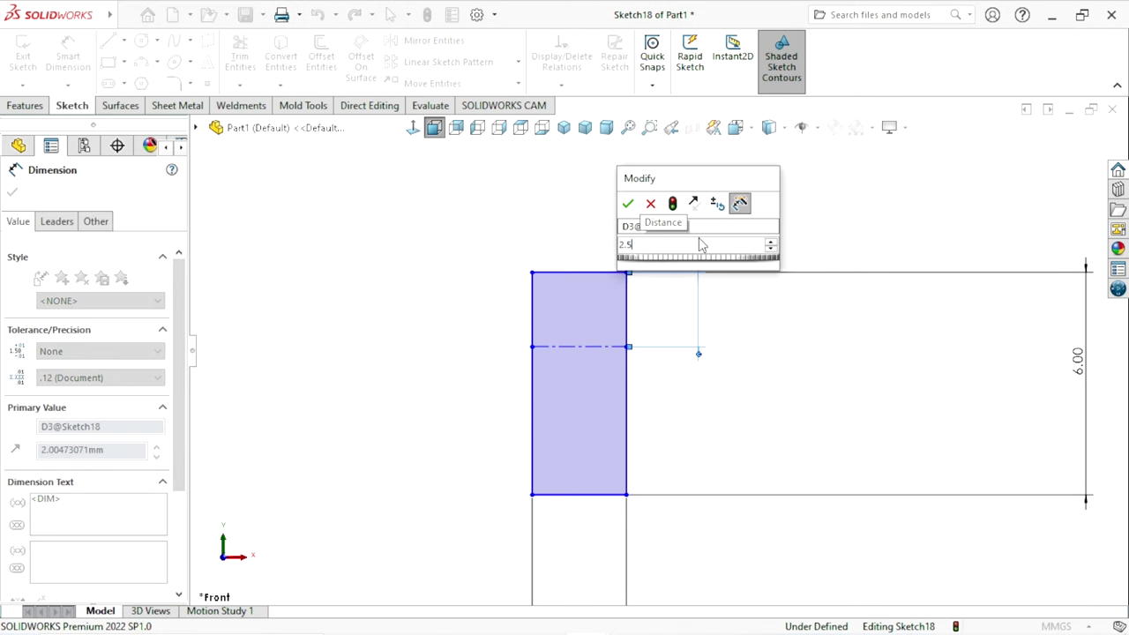
{"action": "key", "text": "Return"}
{"action": "left_click", "coordinate": [364, 285]}
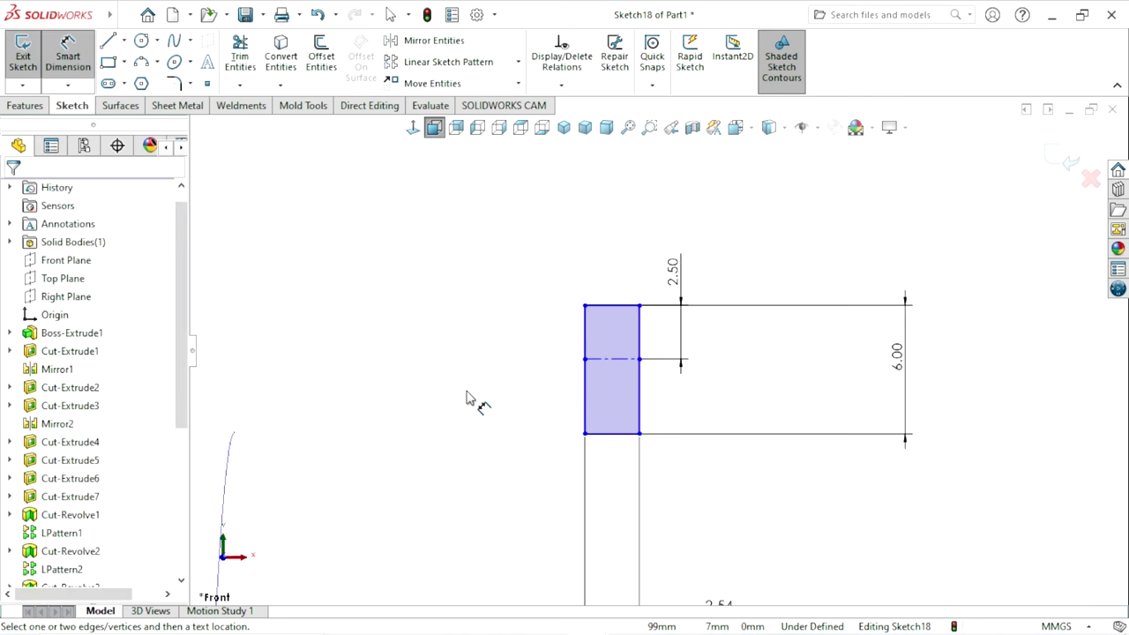
{"action": "scroll", "coordinate": [467, 398], "scroll_direction": "up", "scroll_amount": 3}
{"action": "left_click", "coordinate": [662, 416]}
{"action": "scroll", "coordinate": [632, 402], "scroll_direction": "down", "scroll_amount": 1}
{"action": "left_click", "coordinate": [490, 372]}
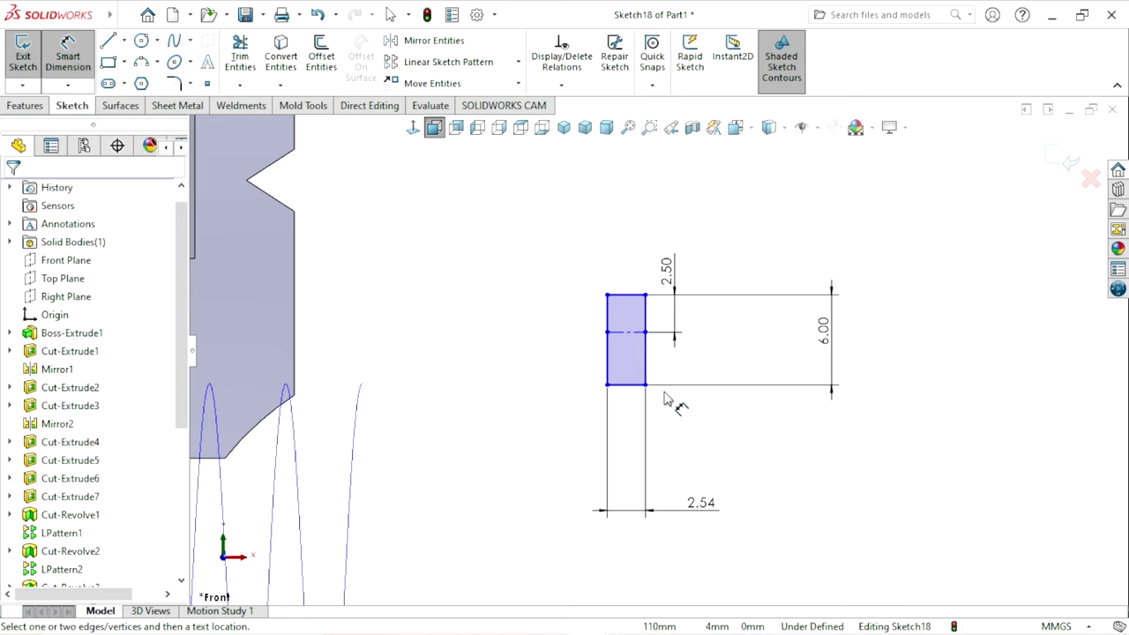
{"action": "scroll", "coordinate": [775, 438], "scroll_direction": "down", "scroll_amount": 1}
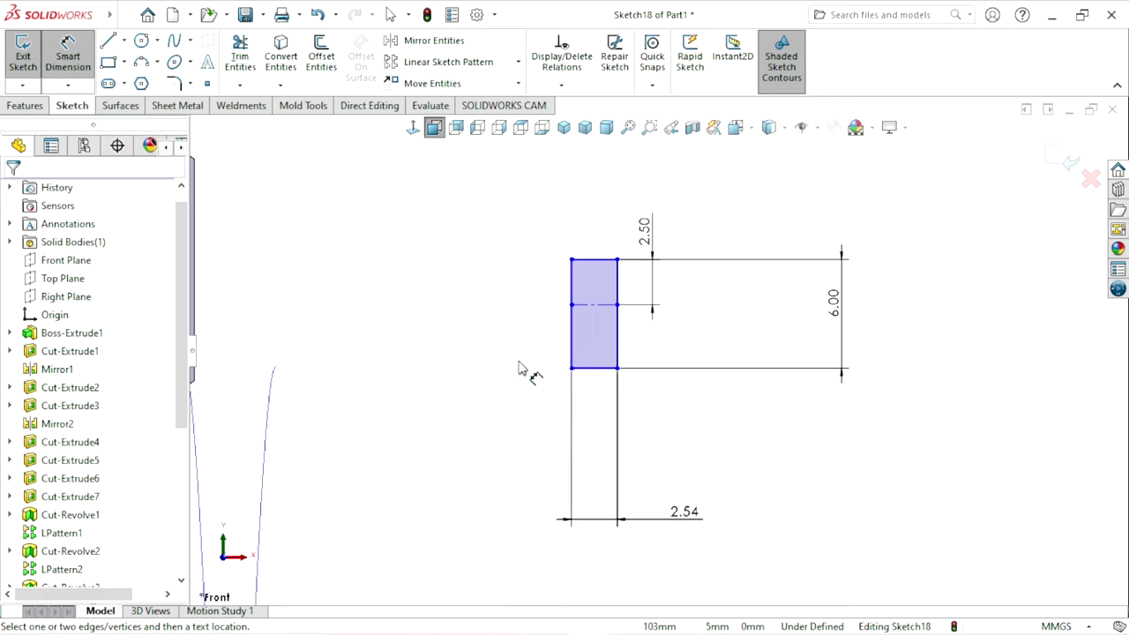
{"action": "key", "text": "Escape"}
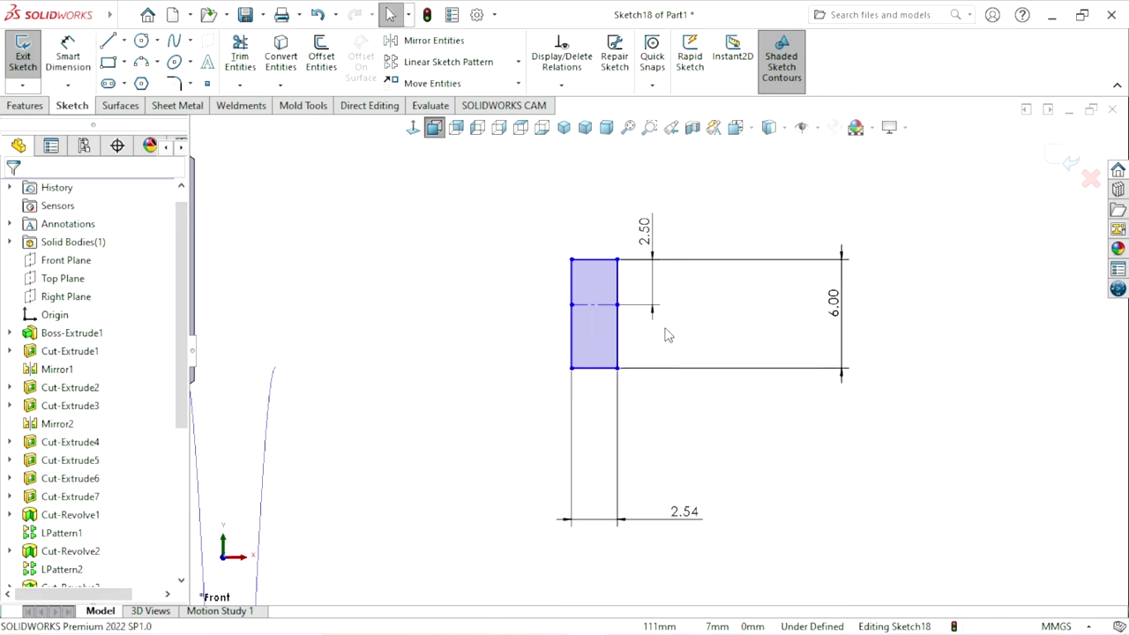
Step: Pierce the centerline midpoint onto Helix/Spiral1, then exit the fully defined Sketch18
{"action": "left_click", "coordinate": [595, 307]}
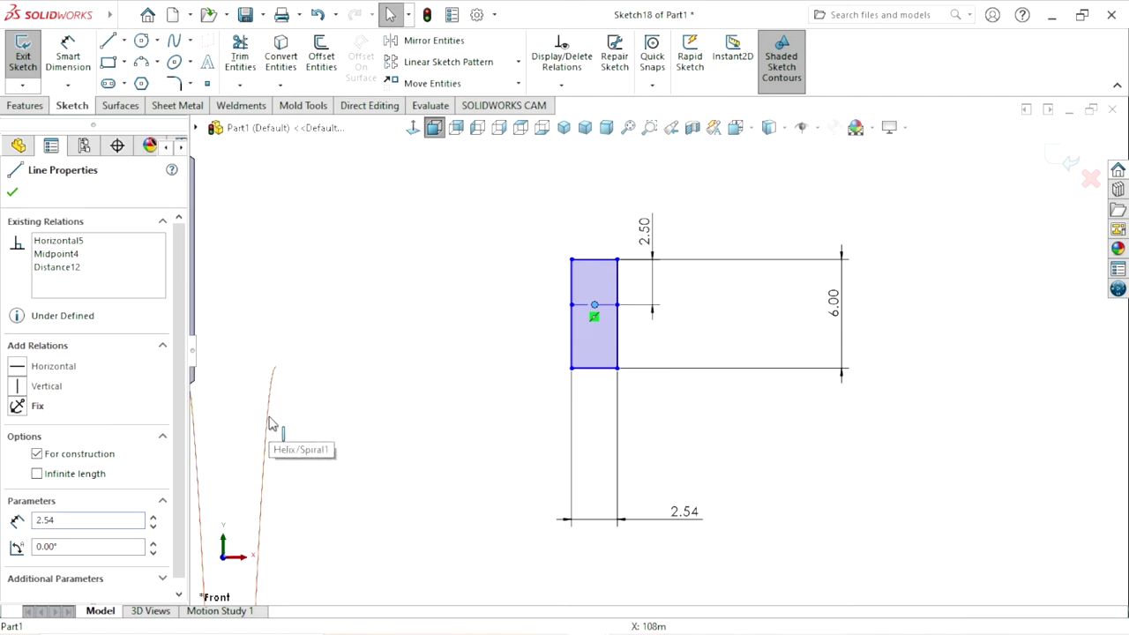
{"action": "left_click", "coordinate": [271, 424], "text": "ctrl"}
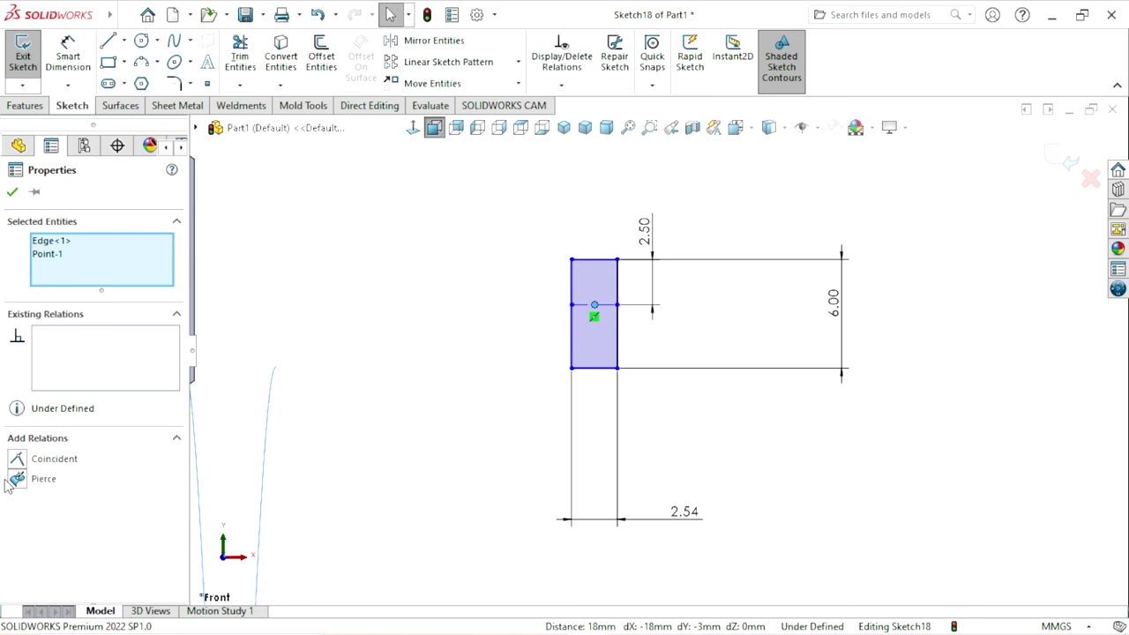
{"action": "left_click", "coordinate": [16, 478]}
{"action": "scroll", "coordinate": [420, 463], "scroll_direction": "up", "scroll_amount": 4}
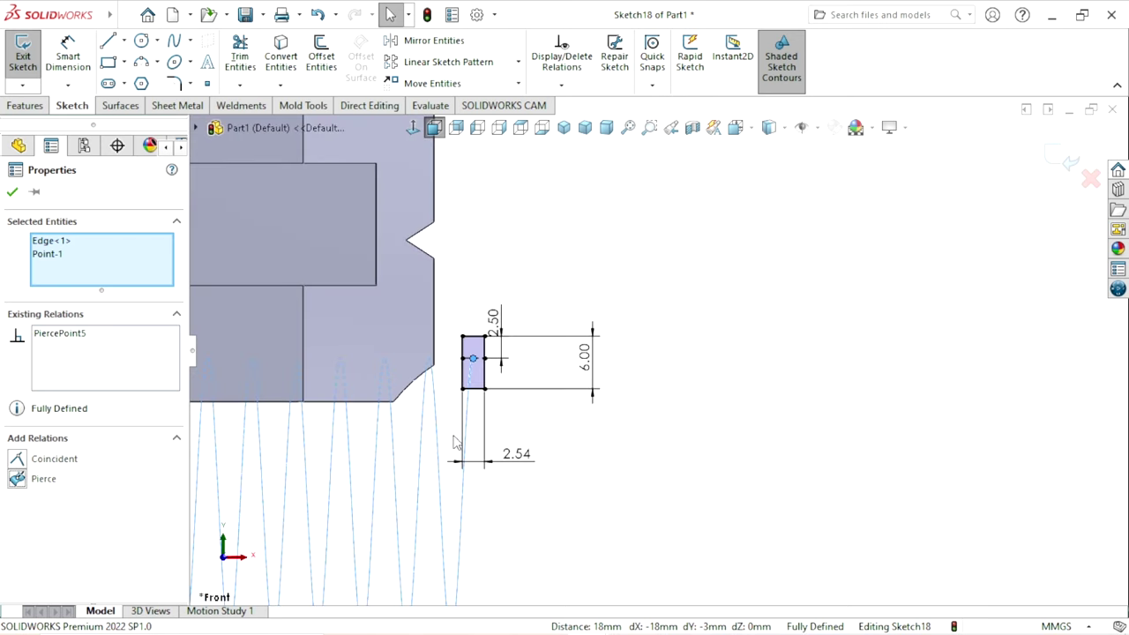
{"action": "scroll", "coordinate": [476, 423], "scroll_direction": "up", "scroll_amount": 2}
{"action": "scroll", "coordinate": [490, 415], "scroll_direction": "down", "scroll_amount": 3}
{"action": "left_click", "coordinate": [14, 192]}
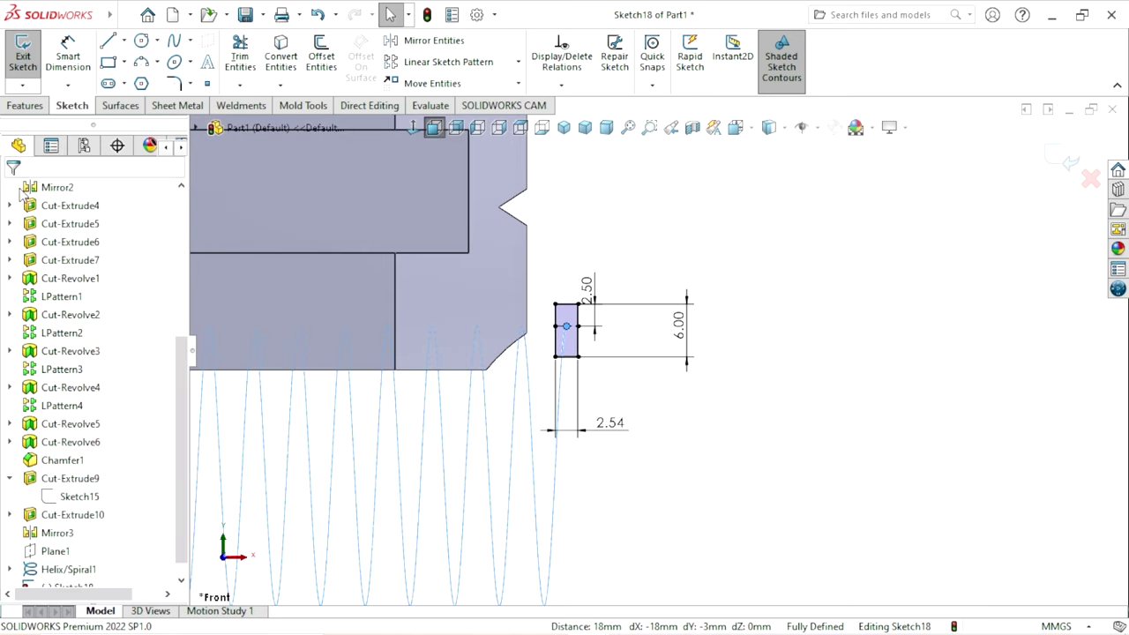
{"action": "scroll", "coordinate": [662, 362], "scroll_direction": "up", "scroll_amount": 3}
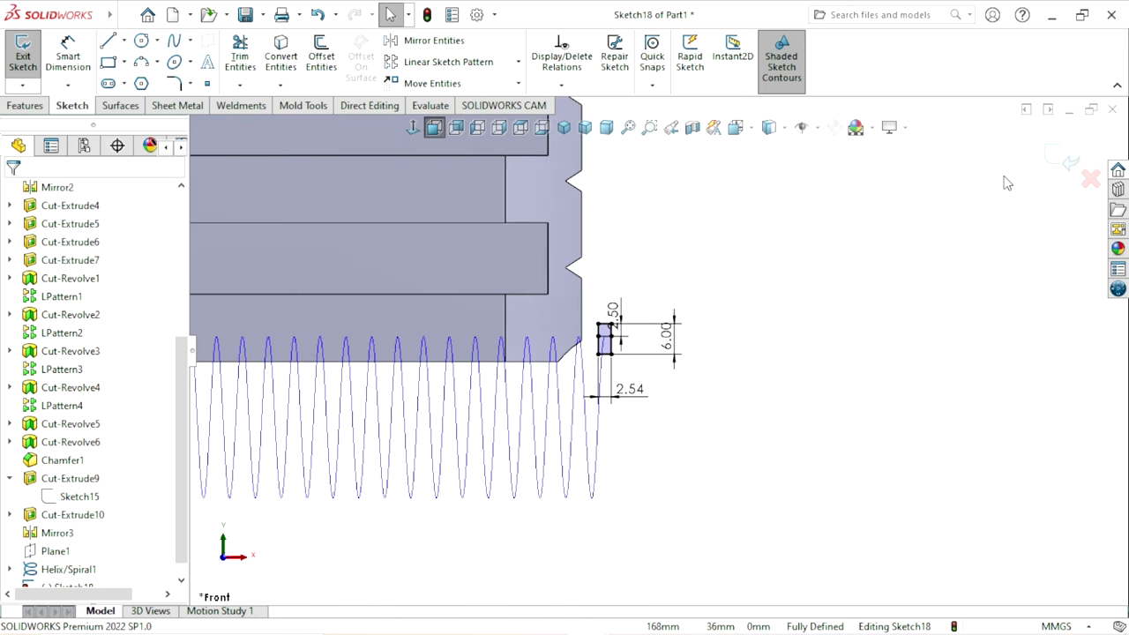
{"action": "left_click", "coordinate": [1069, 163]}
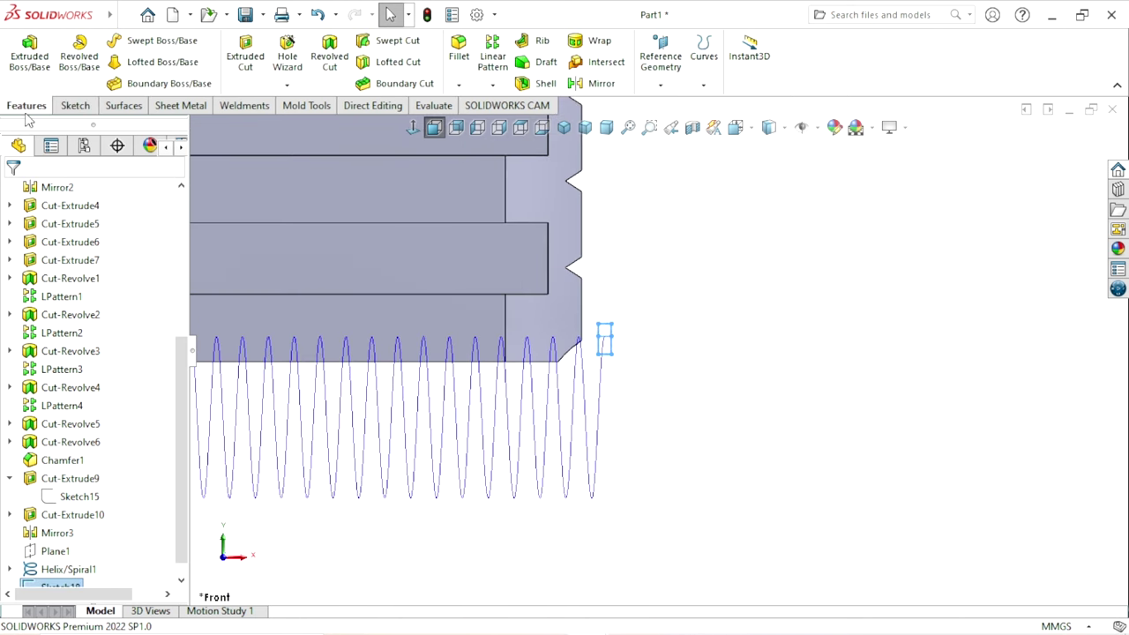
Step: Create a Cut-Sweep with Sketch18 as profile and Helix/Spiral1 as path, checking the preview
{"action": "left_click", "coordinate": [425, 48]}
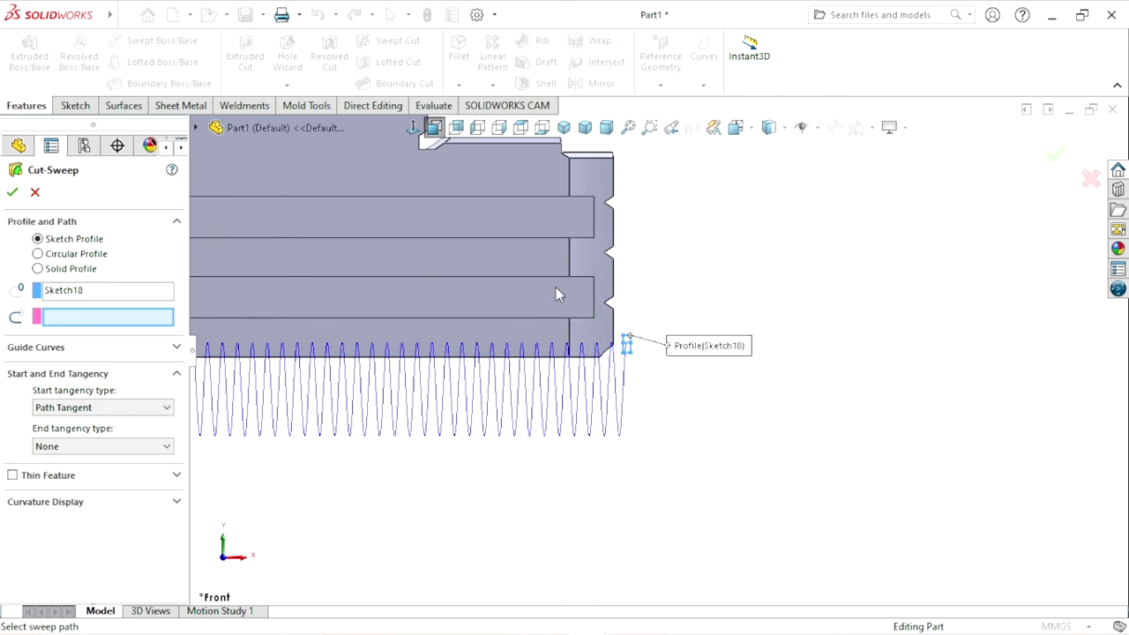
{"action": "middle_click_drag", "start_coordinate": [557, 292], "coordinate": [646, 346]}
{"action": "scroll", "coordinate": [646, 347], "scroll_direction": "down", "scroll_amount": 3}
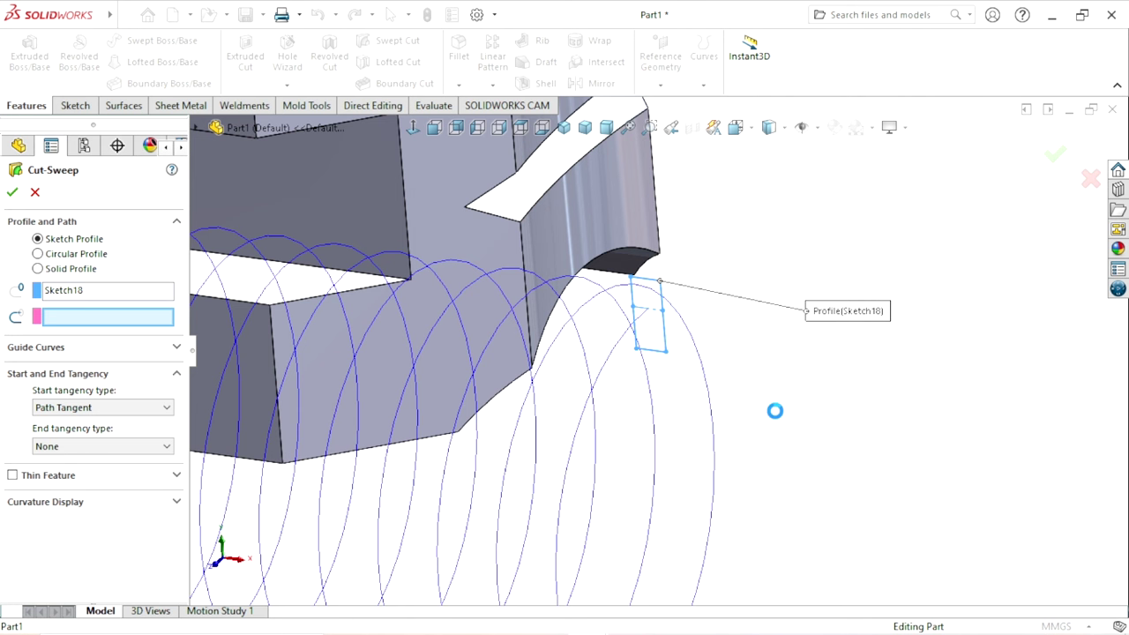
{"action": "left_click", "coordinate": [631, 394]}
{"action": "scroll", "coordinate": [674, 421], "scroll_direction": "up", "scroll_amount": 2}
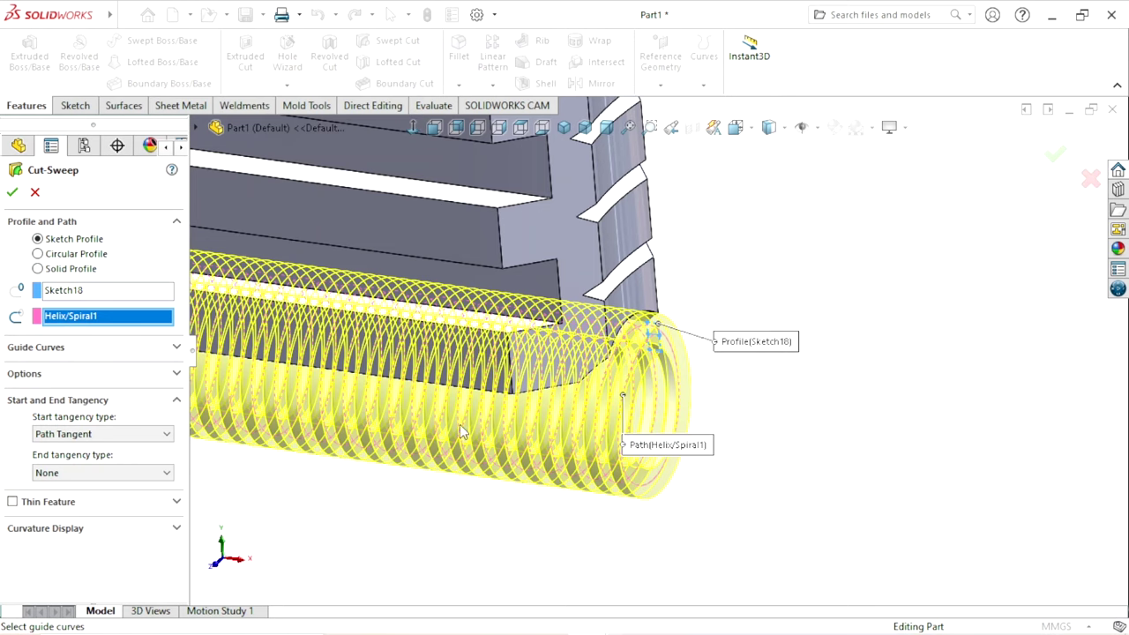
{"action": "scroll", "coordinate": [460, 424], "scroll_direction": "up", "scroll_amount": 2}
{"action": "scroll", "coordinate": [353, 357], "scroll_direction": "up", "scroll_amount": 2}
{"action": "scroll", "coordinate": [415, 353], "scroll_direction": "up", "scroll_amount": 2}
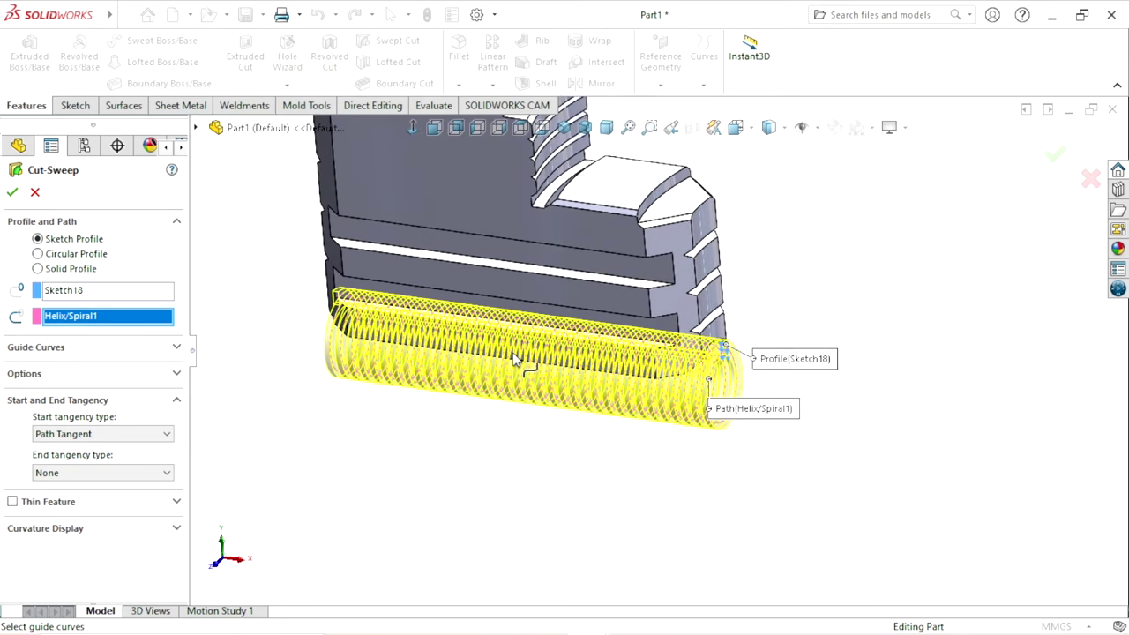
{"action": "middle_click_drag", "start_coordinate": [406, 443], "coordinate": [494, 384]}
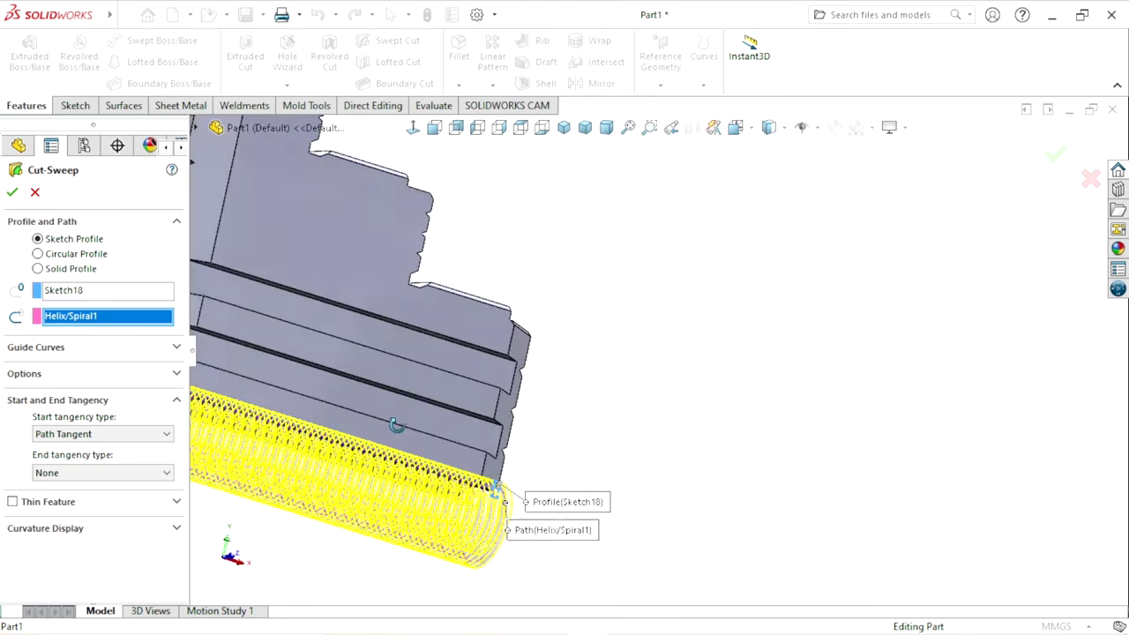
{"action": "scroll", "coordinate": [494, 384], "scroll_direction": "up", "scroll_amount": 3}
{"action": "scroll", "coordinate": [494, 385], "scroll_direction": "down", "scroll_amount": 3}
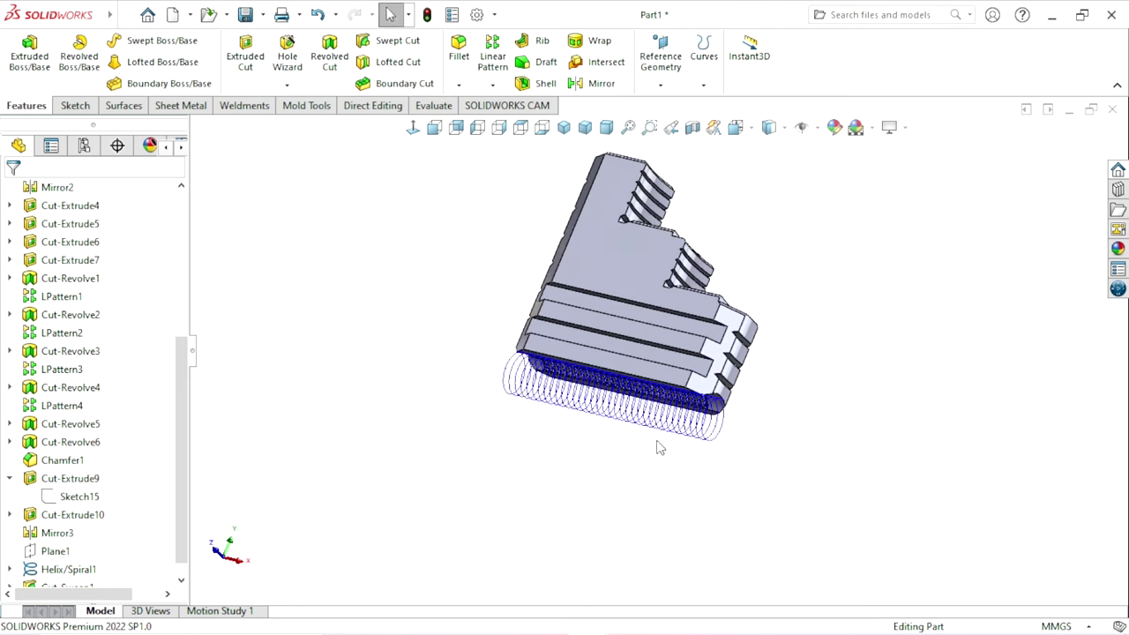
{"action": "scroll", "coordinate": [680, 445], "scroll_direction": "up", "scroll_amount": 1}
{"action": "scroll", "coordinate": [697, 443], "scroll_direction": "up", "scroll_amount": 1}
Step: Hide the helix curve, return to isometric view, and bring up the Appearances library
{"action": "left_click", "coordinate": [715, 440]}
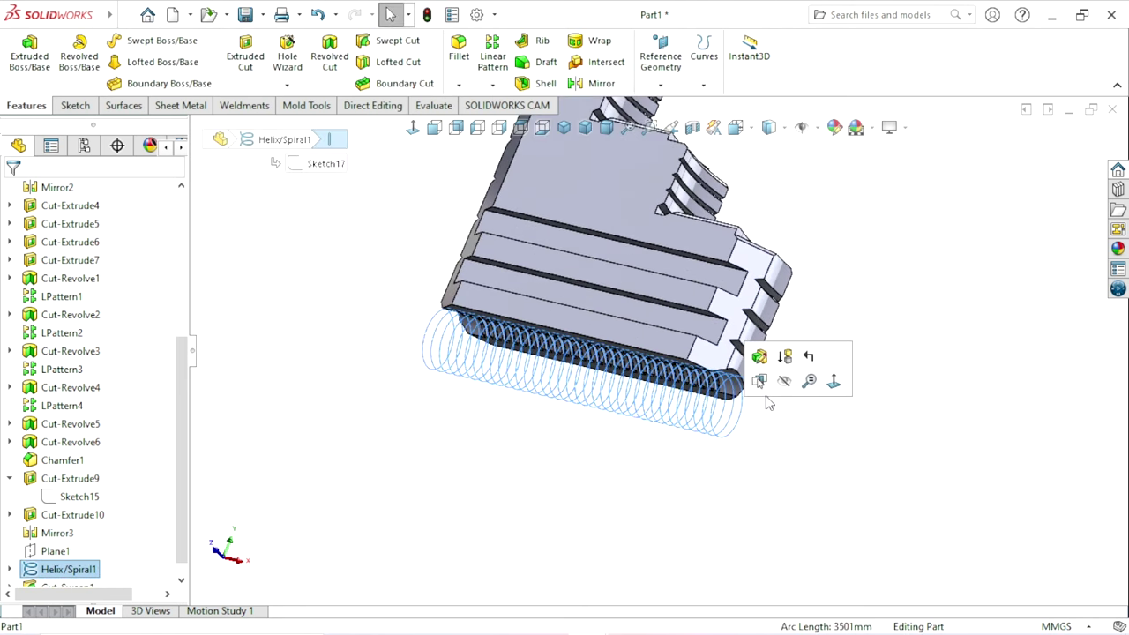
{"action": "left_click", "coordinate": [784, 391]}
{"action": "mouse_move", "coordinate": [697, 464]}
{"action": "middle_mouse_down"}
{"action": "mouse_move", "coordinate": [583, 320]}
{"action": "mouse_move", "coordinate": [591, 356]}
{"action": "mouse_move", "coordinate": [537, 523]}
{"action": "middle_mouse_up"}
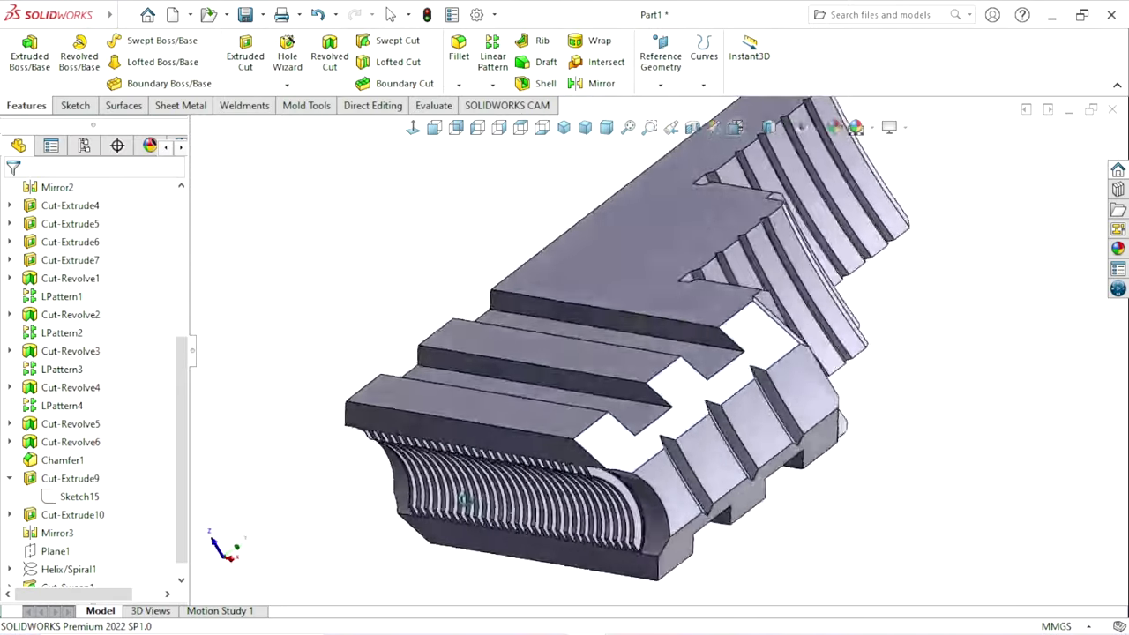
{"action": "scroll", "coordinate": [536, 525], "scroll_direction": "up", "scroll_amount": 5}
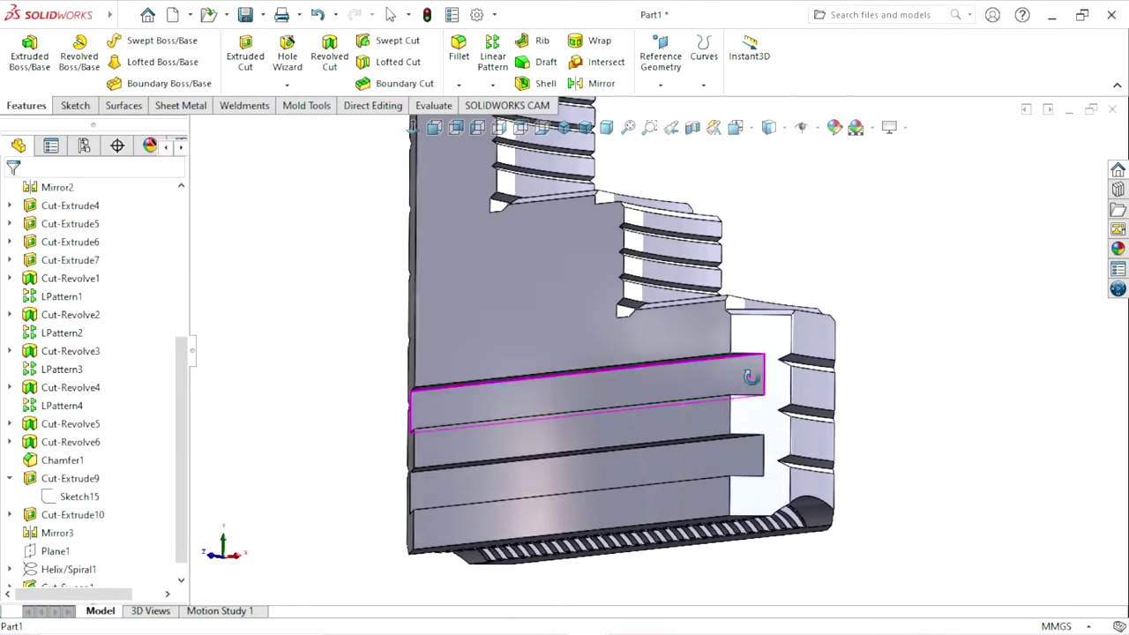
{"action": "middle_click_drag", "start_coordinate": [536, 525], "coordinate": [744, 316]}
{"action": "key", "text": "ctrl+7"}
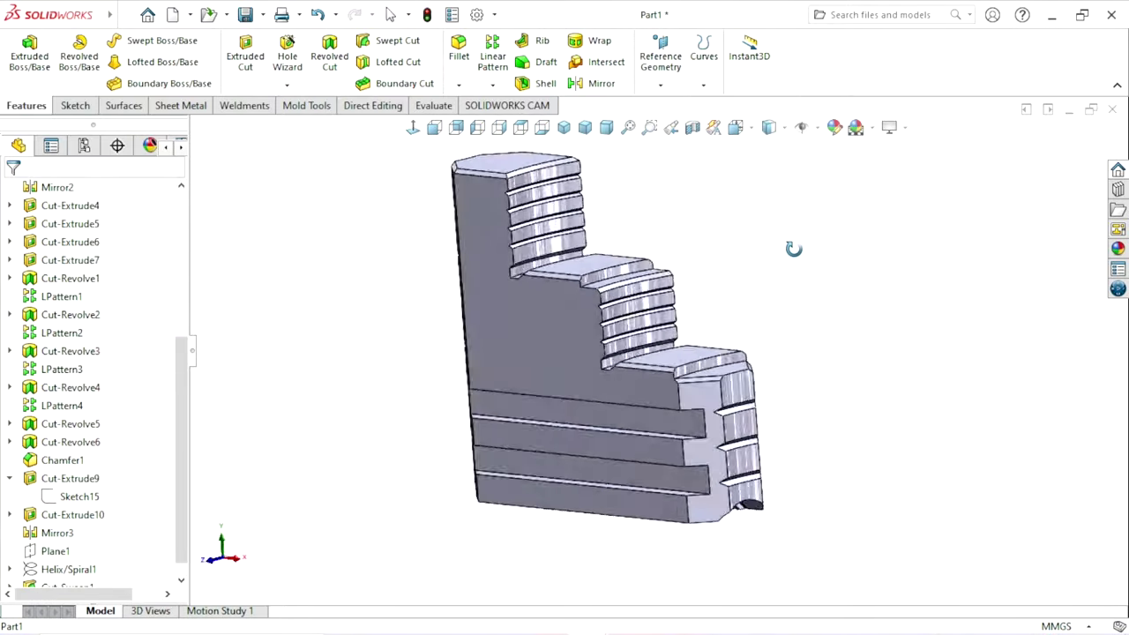
{"action": "left_click", "coordinate": [1115, 244]}
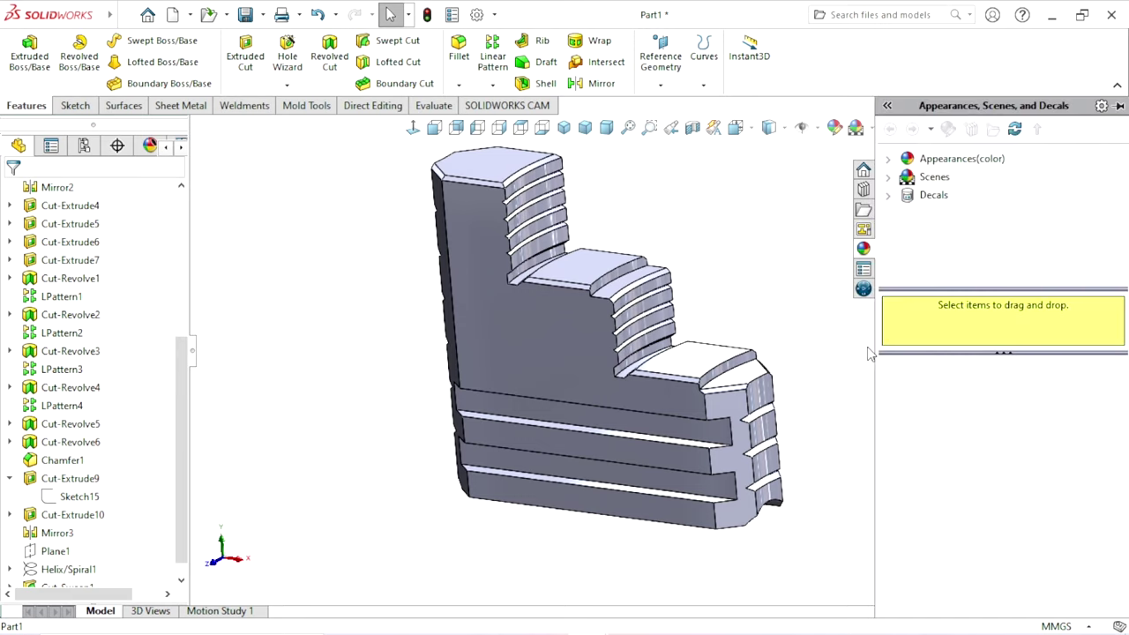
Step: Apply the Metal > Steel brushed steel appearance to the jaw and start saving
{"action": "left_click", "coordinate": [931, 162]}
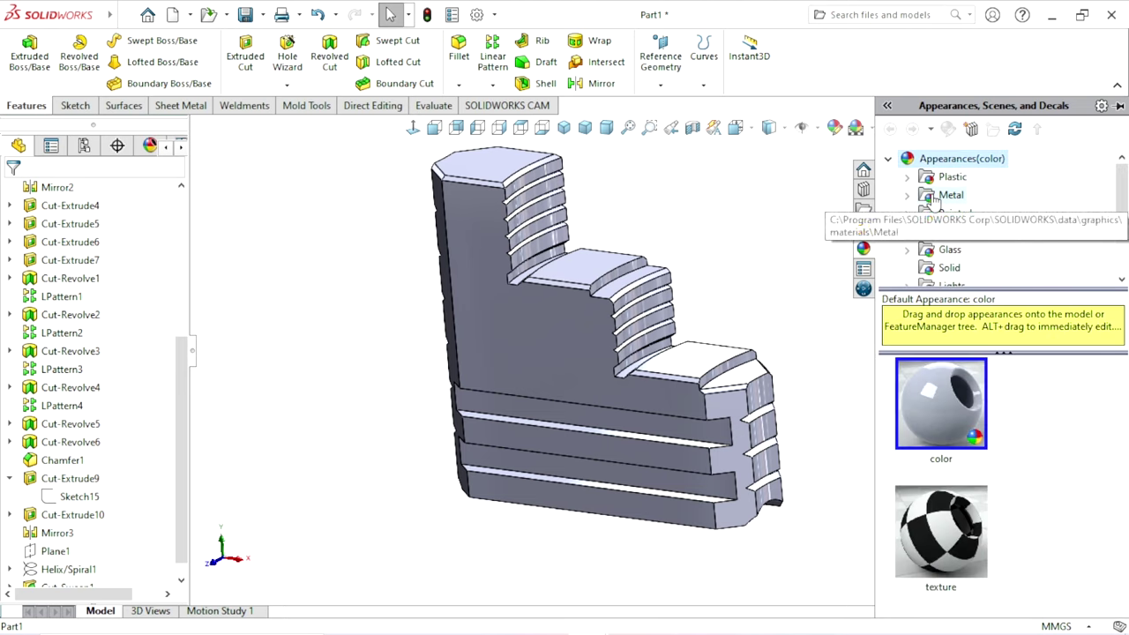
{"action": "left_click", "coordinate": [933, 199]}
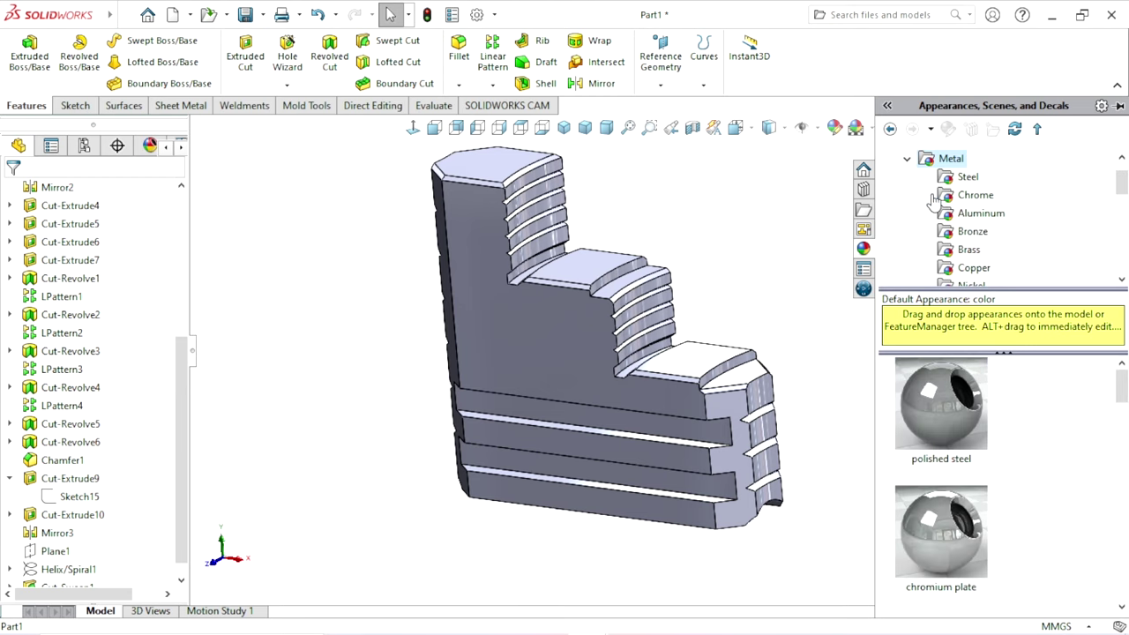
{"action": "left_click", "coordinate": [959, 187]}
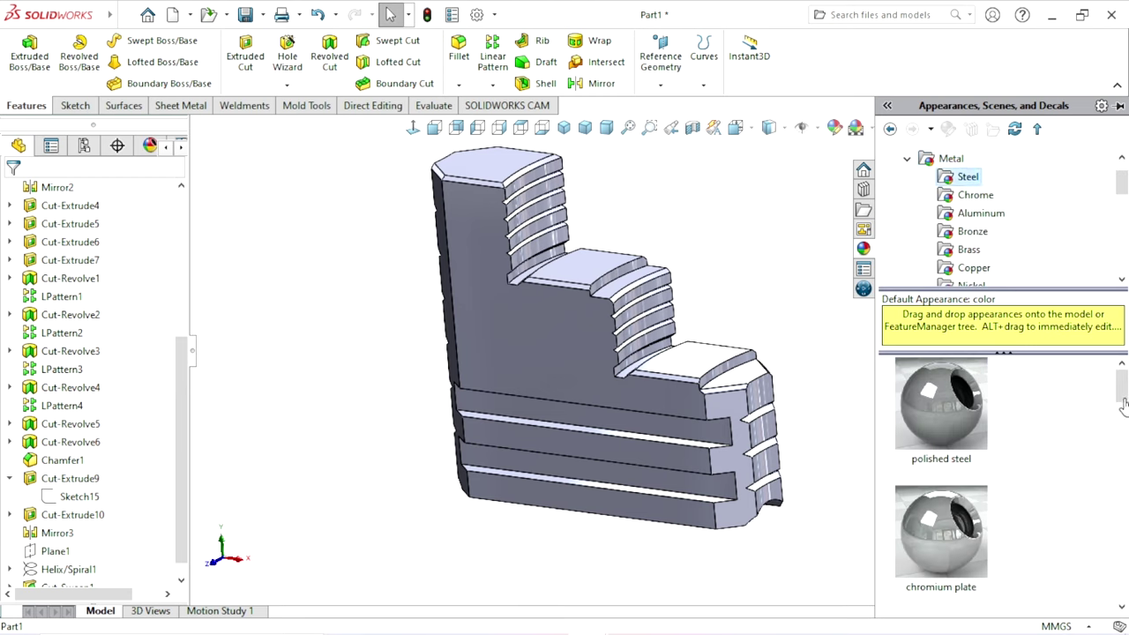
{"action": "scroll", "coordinate": [1125, 397], "scroll_direction": "down", "scroll_amount": 1}
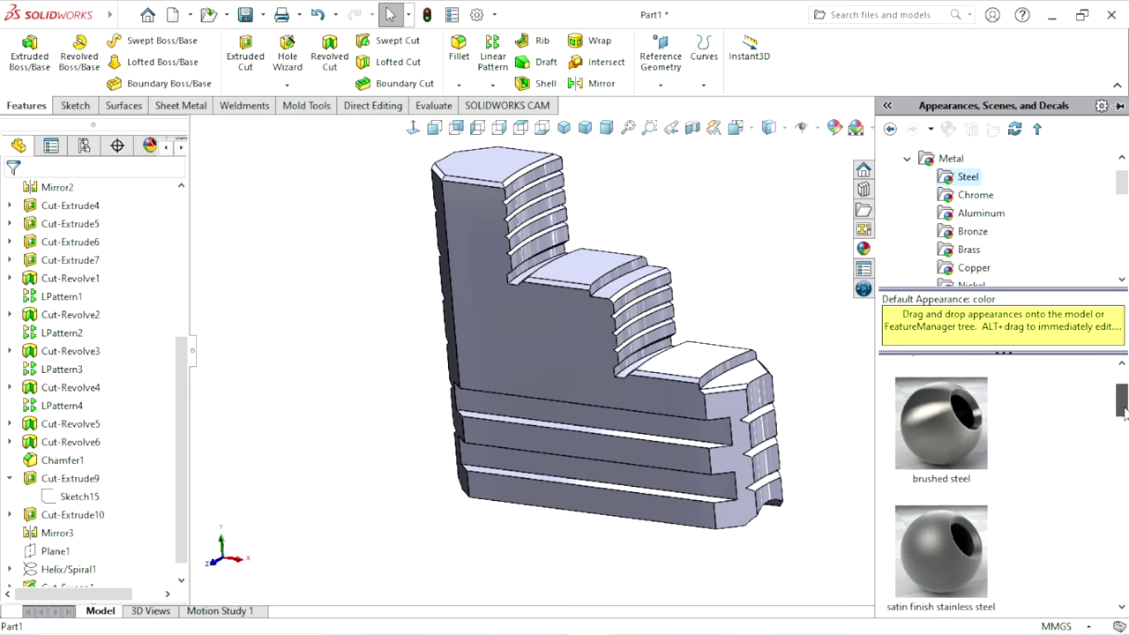
{"action": "double_click", "coordinate": [937, 437]}
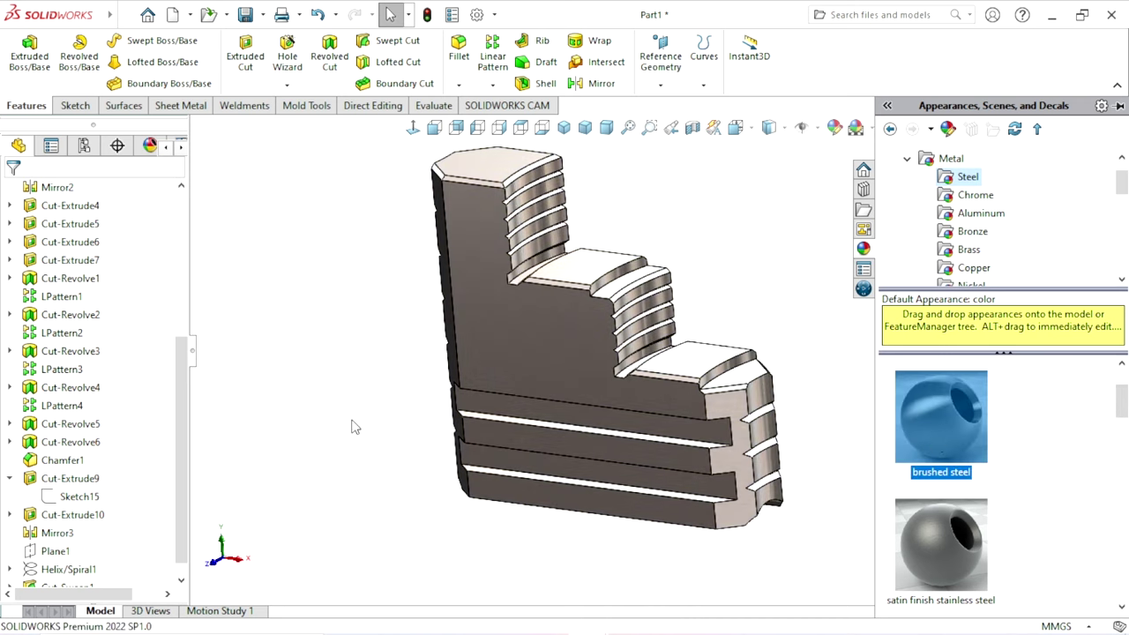
{"action": "mouse_move", "coordinate": [565, 458]}
{"action": "middle_mouse_down"}
{"action": "mouse_move", "coordinate": [561, 307]}
{"action": "mouse_move", "coordinate": [530, 459]}
{"action": "middle_mouse_up"}
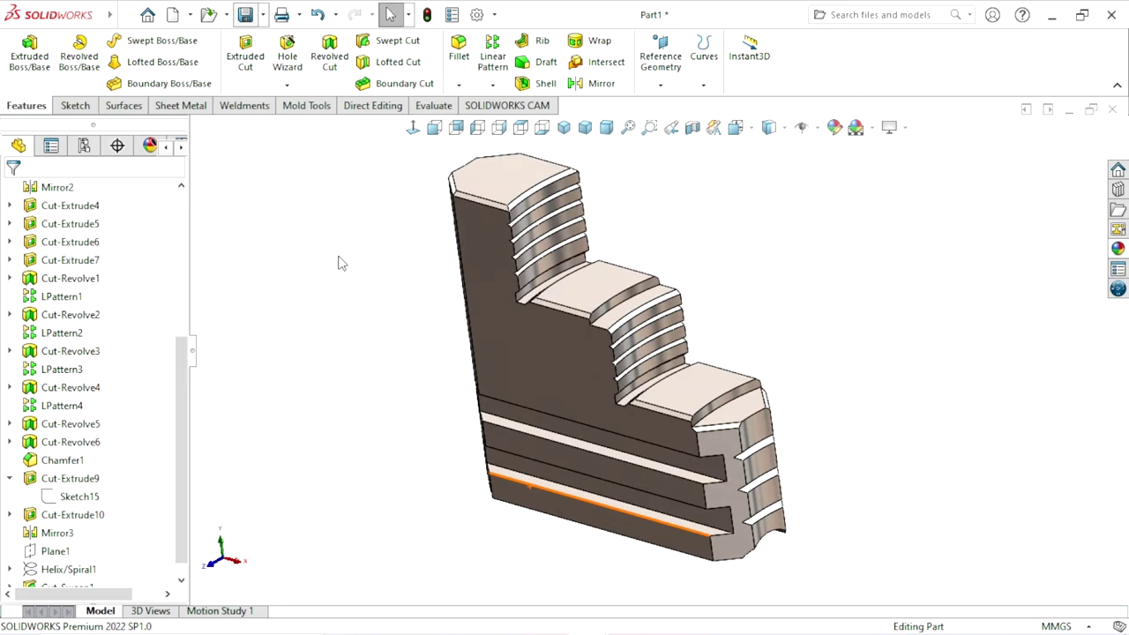
{"action": "key", "text": "ctrl+s"}
Step: Save the part on the Desktop as 'Dogg Chuck jaw', working around the name-conflict warning
{"action": "left_click_drag", "start_coordinate": [360, 243], "coordinate": [378, 134]}
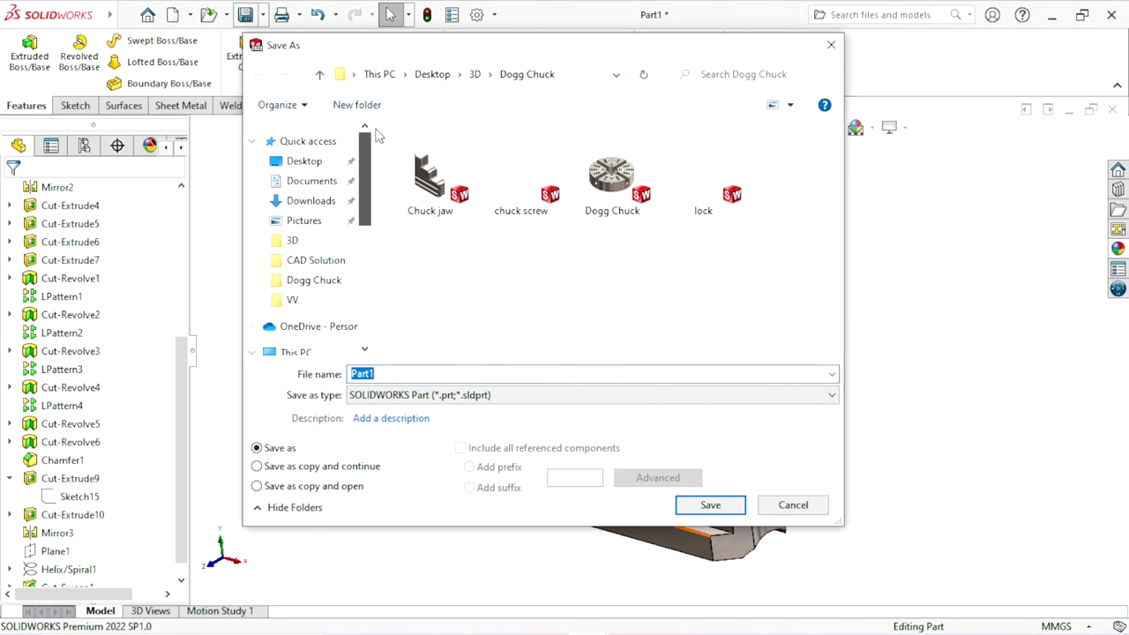
{"action": "left_click", "coordinate": [304, 161]}
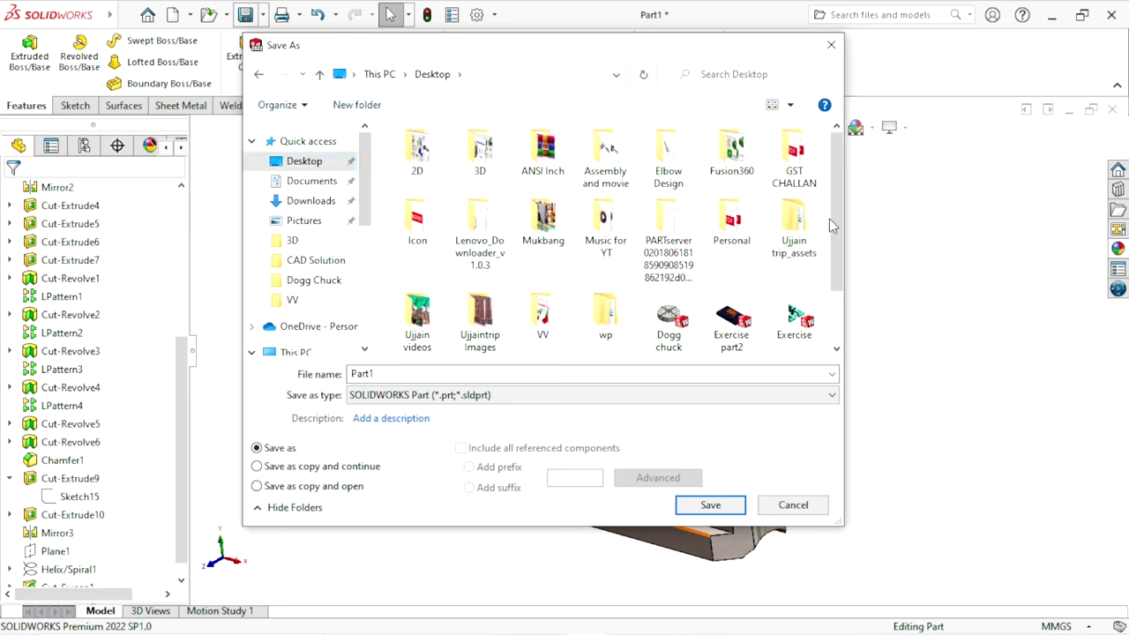
{"action": "double_click", "coordinate": [416, 373]}
{"action": "key", "text": "BackSpace"}
{"action": "type", "text": "C"}
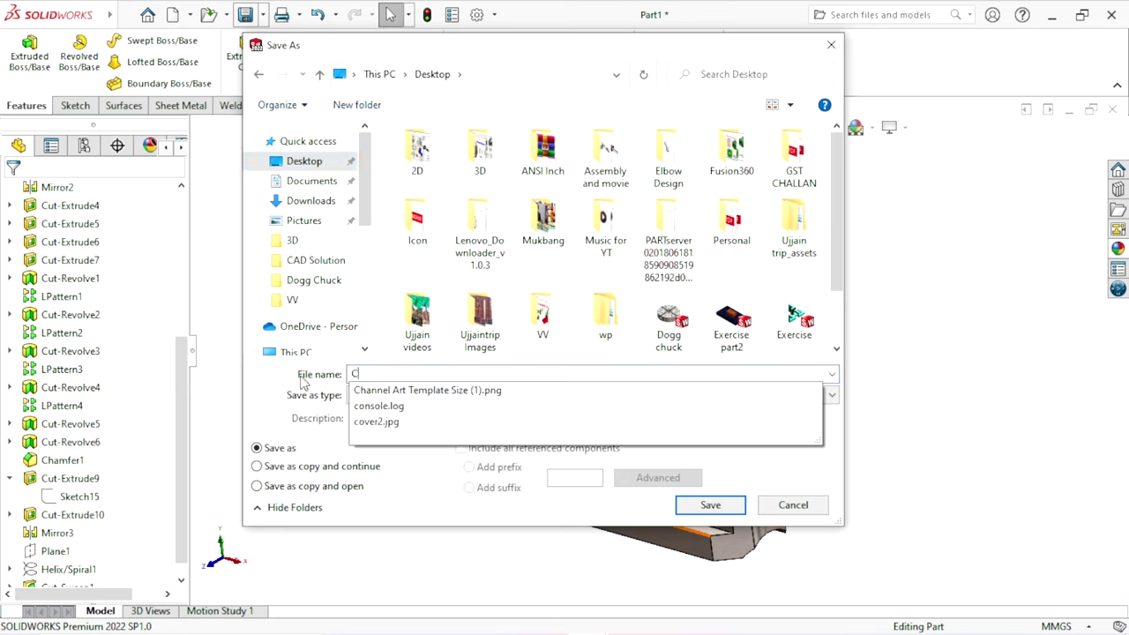
{"action": "type", "text": "huck jaw"}
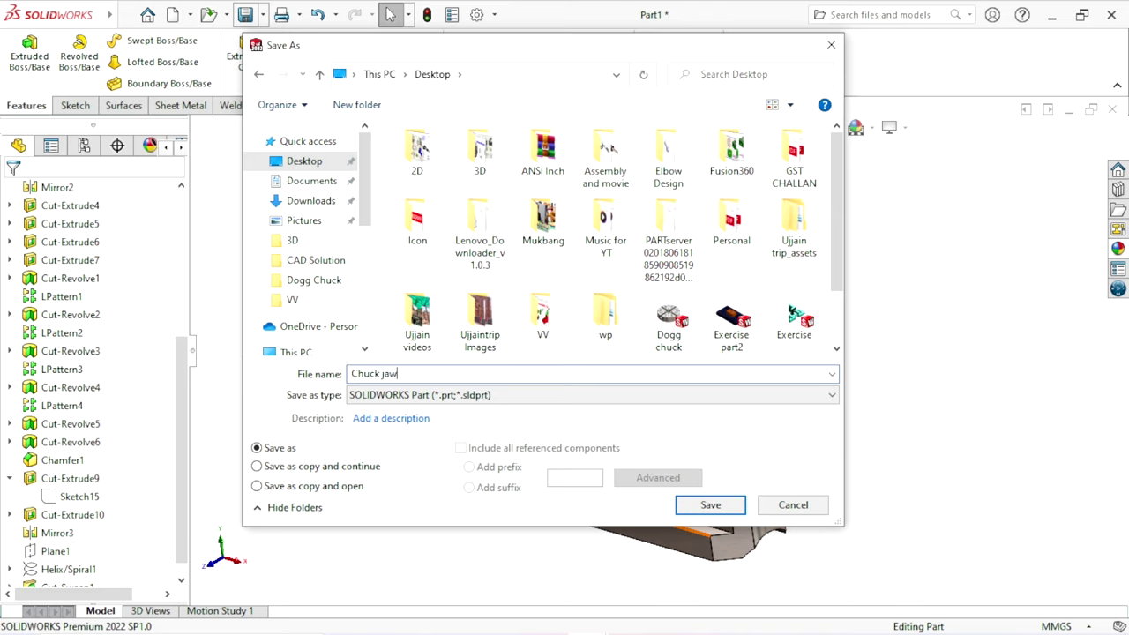
{"action": "left_click", "coordinate": [681, 506]}
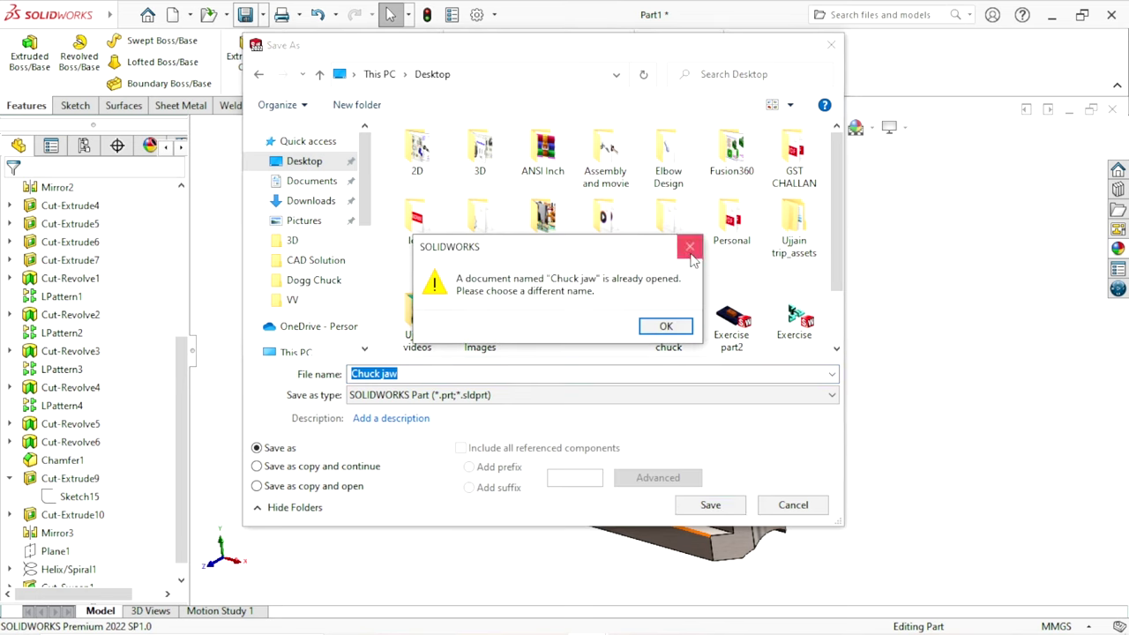
{"action": "left_click", "coordinate": [690, 246]}
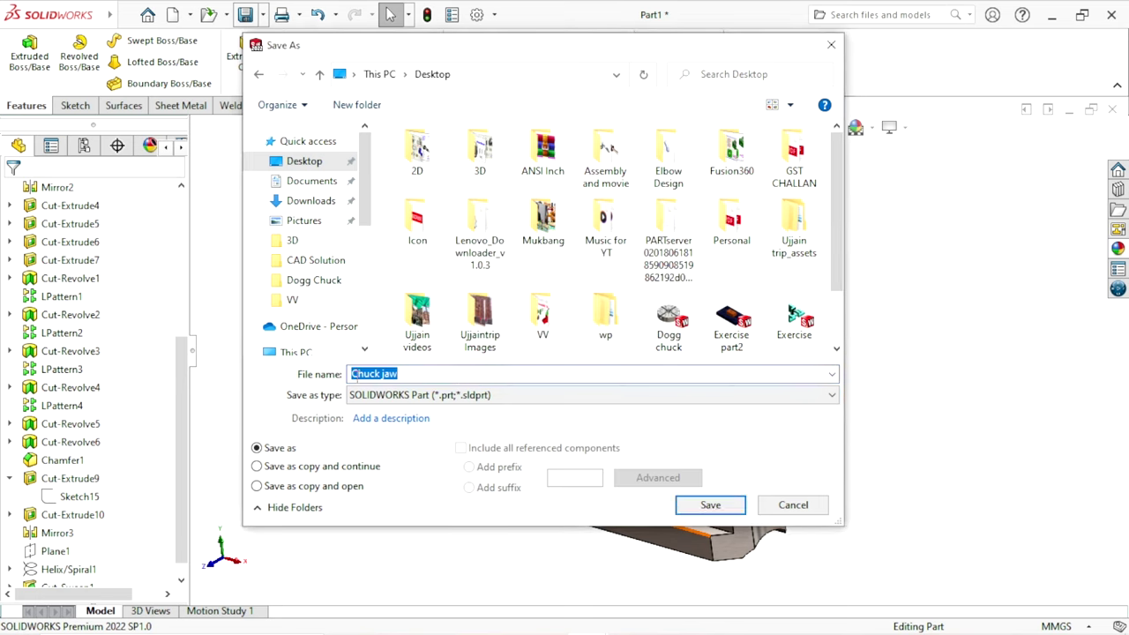
{"action": "left_click", "coordinate": [356, 374]}
{"action": "type", "text": "Do"}
{"action": "type", "text": "gg"}
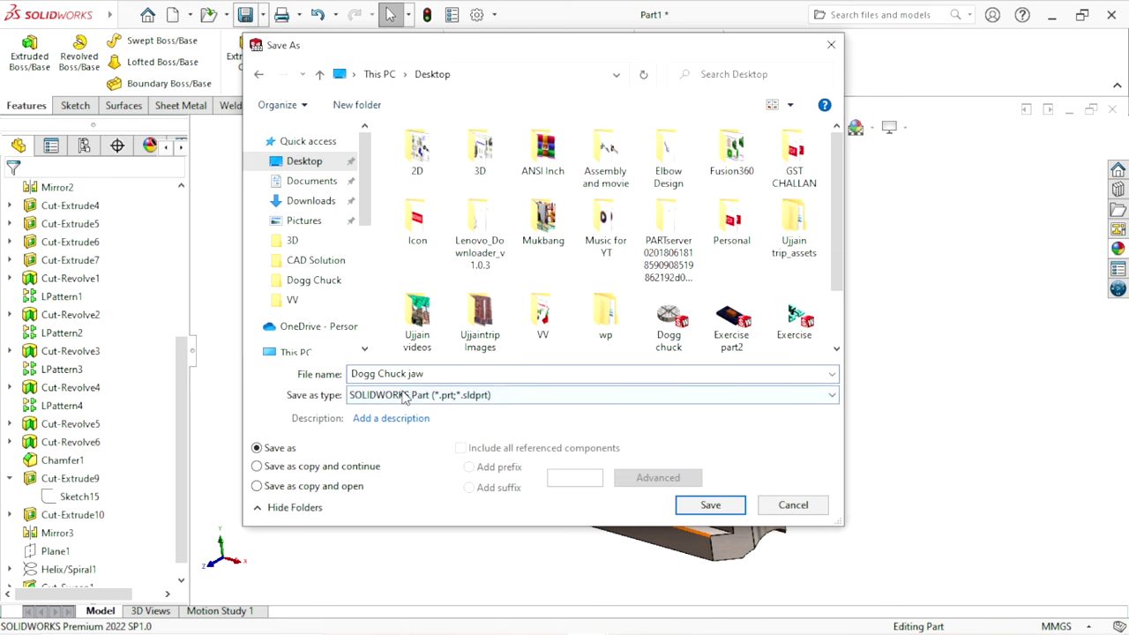
{"action": "left_click", "coordinate": [689, 505]}
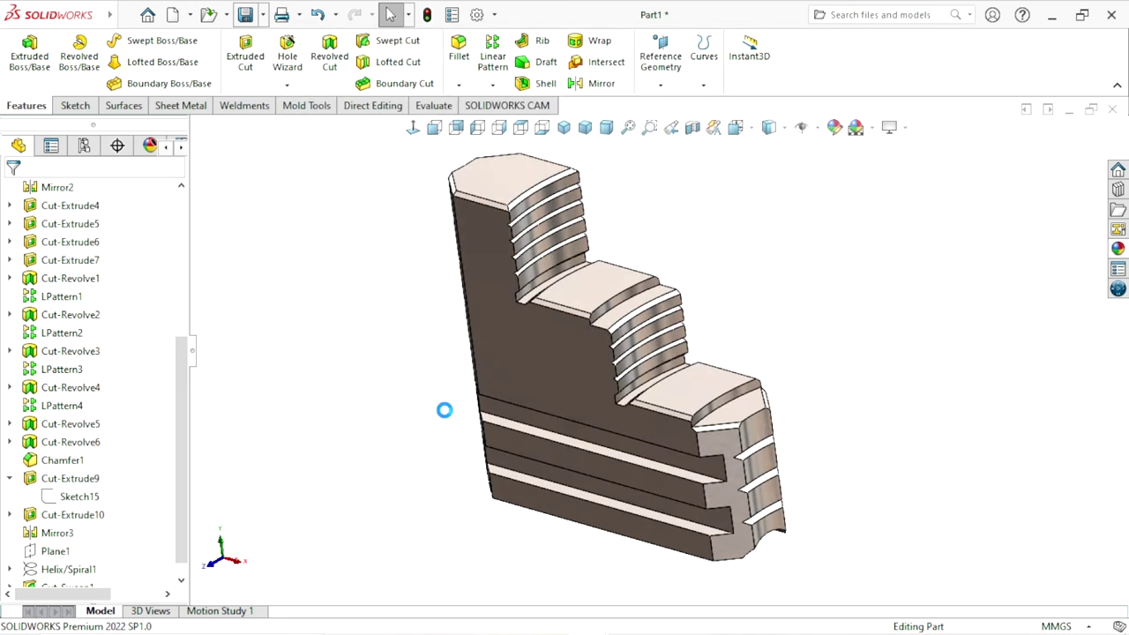
{"action": "mouse_move", "coordinate": [448, 433]}
{"action": "middle_mouse_down"}
{"action": "mouse_move", "coordinate": [487, 335]}
{"action": "mouse_move", "coordinate": [450, 415]}
{"action": "middle_mouse_up"}
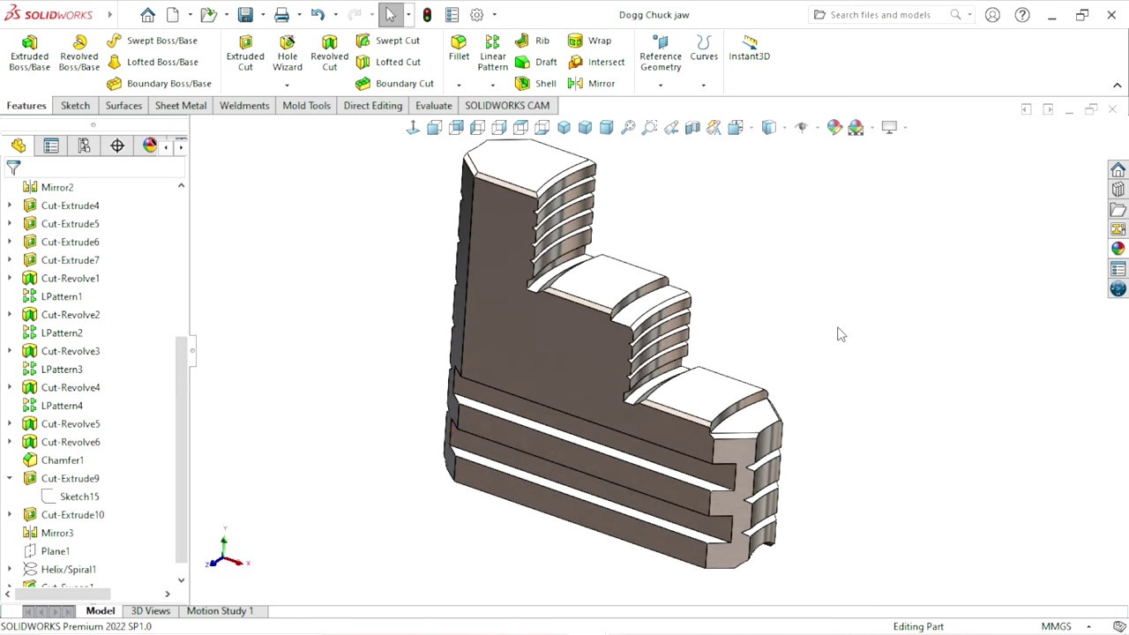